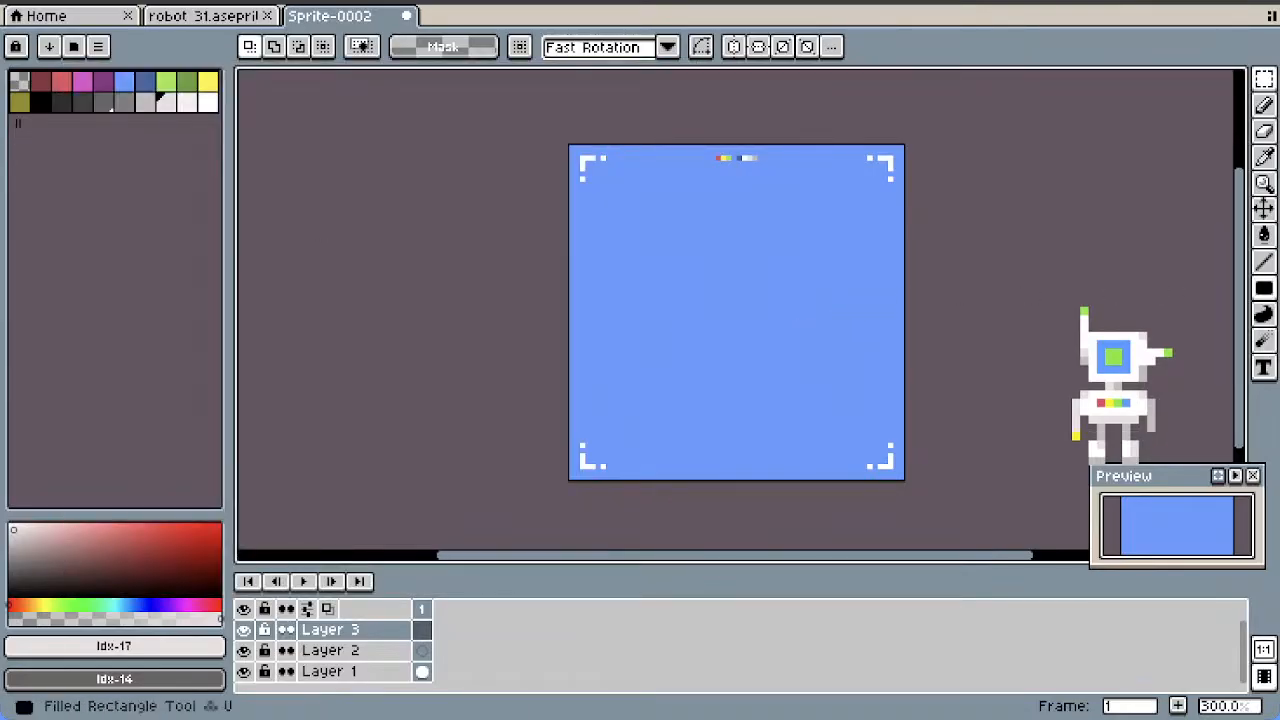
Rename Layer 1 to "background" and lower its opacity to 80%
{"action": "left_click", "coordinate": [1263, 288]}
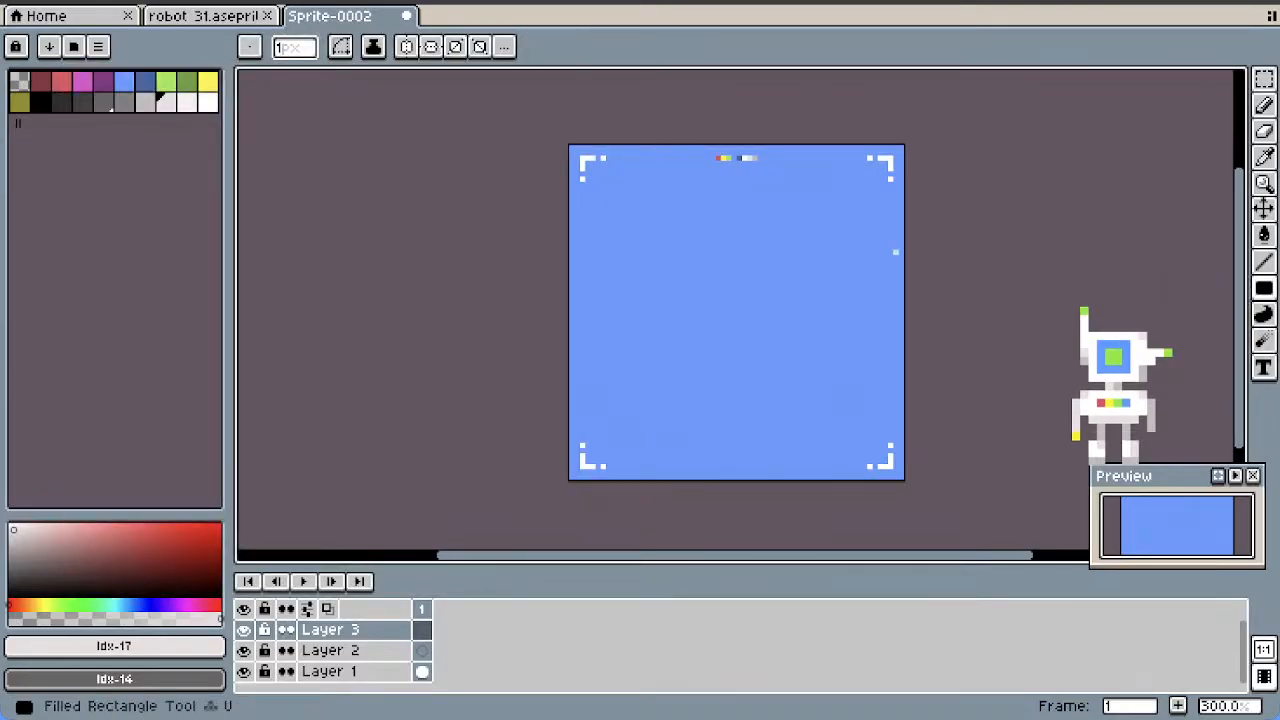
{"action": "scroll", "coordinate": [965, 300], "scroll_direction": "up", "scroll_amount": 1}
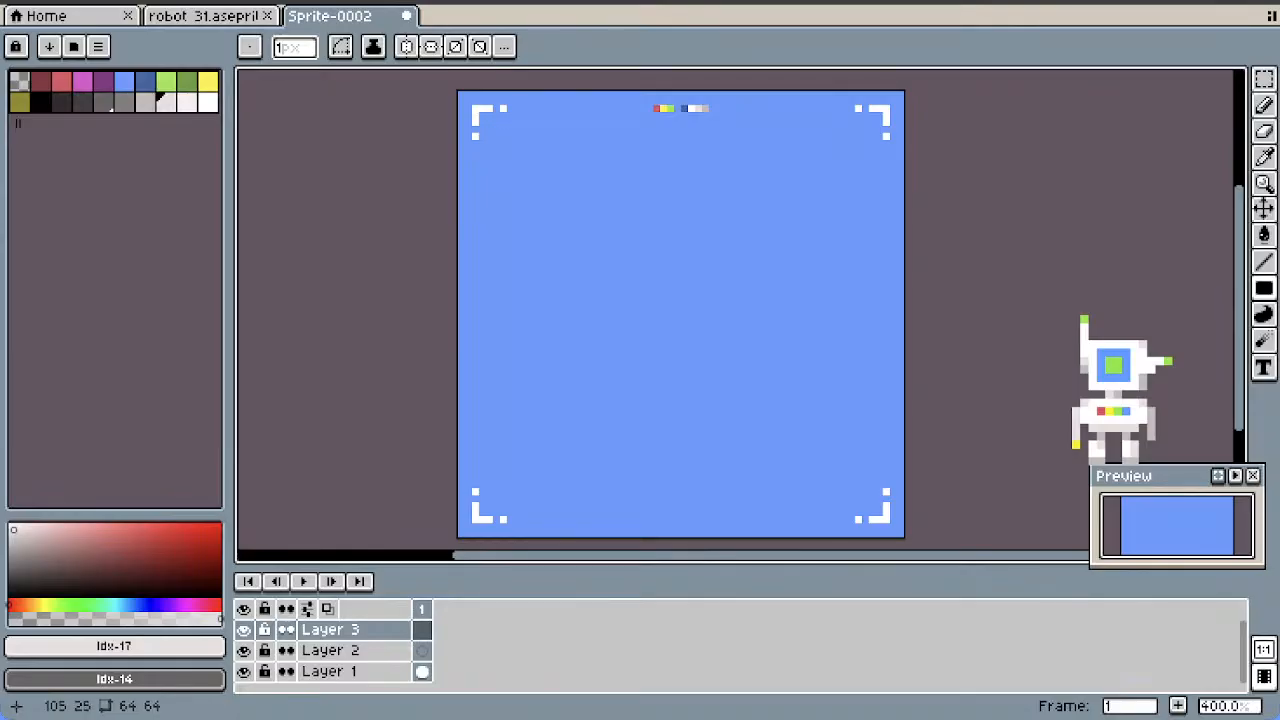
{"action": "left_click_drag", "start_coordinate": [1239, 252], "coordinate": [1239, 258]}
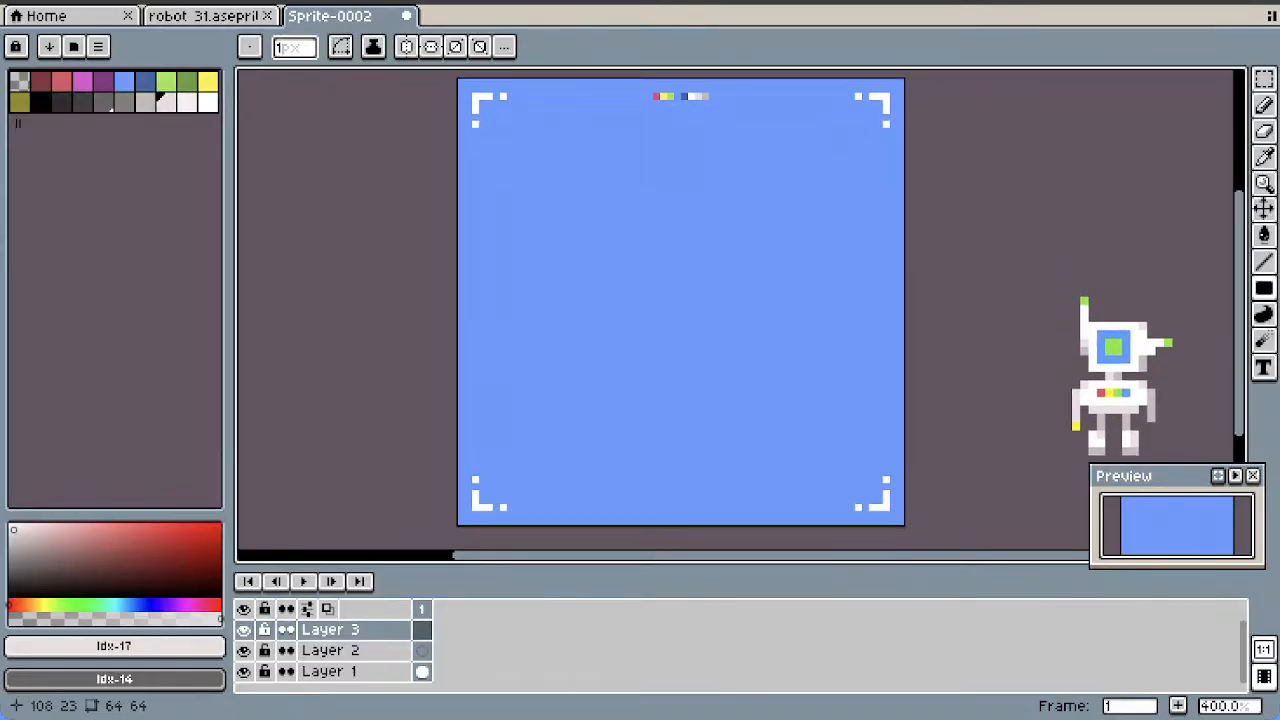
{"action": "left_click", "coordinate": [330, 671]}
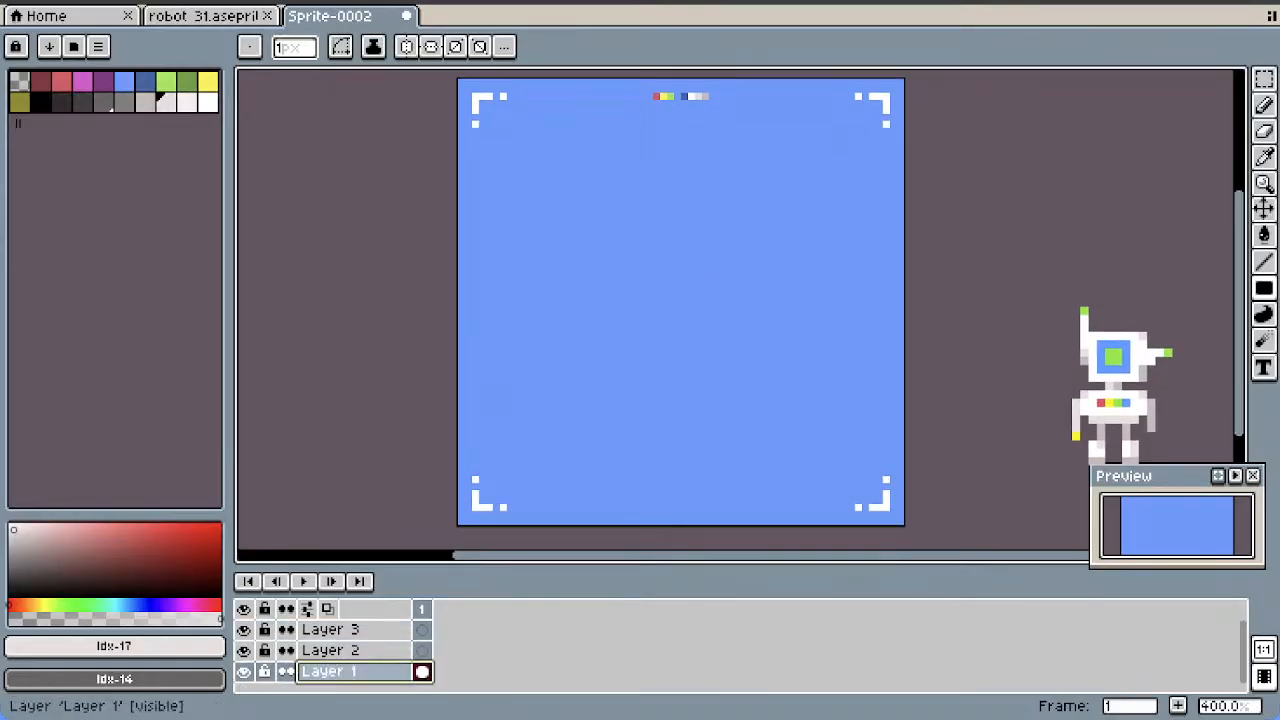
{"action": "double_click", "coordinate": [330, 671]}
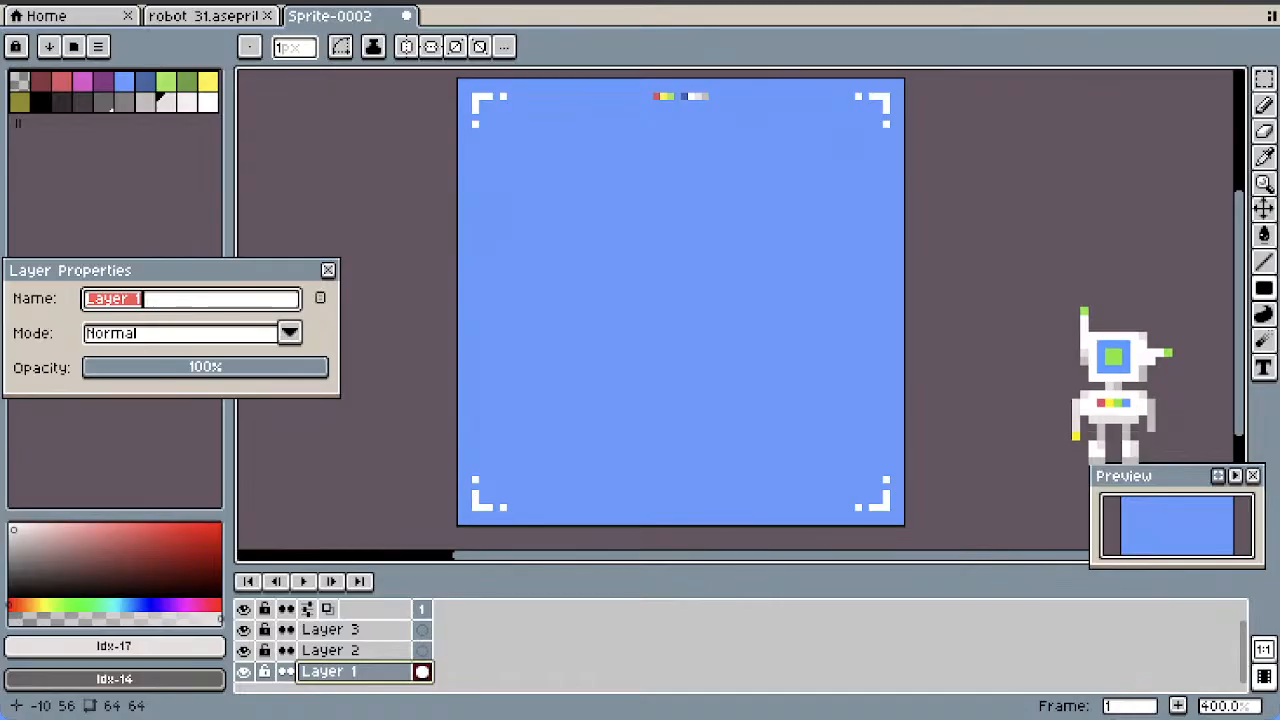
{"action": "type", "text": "background"}
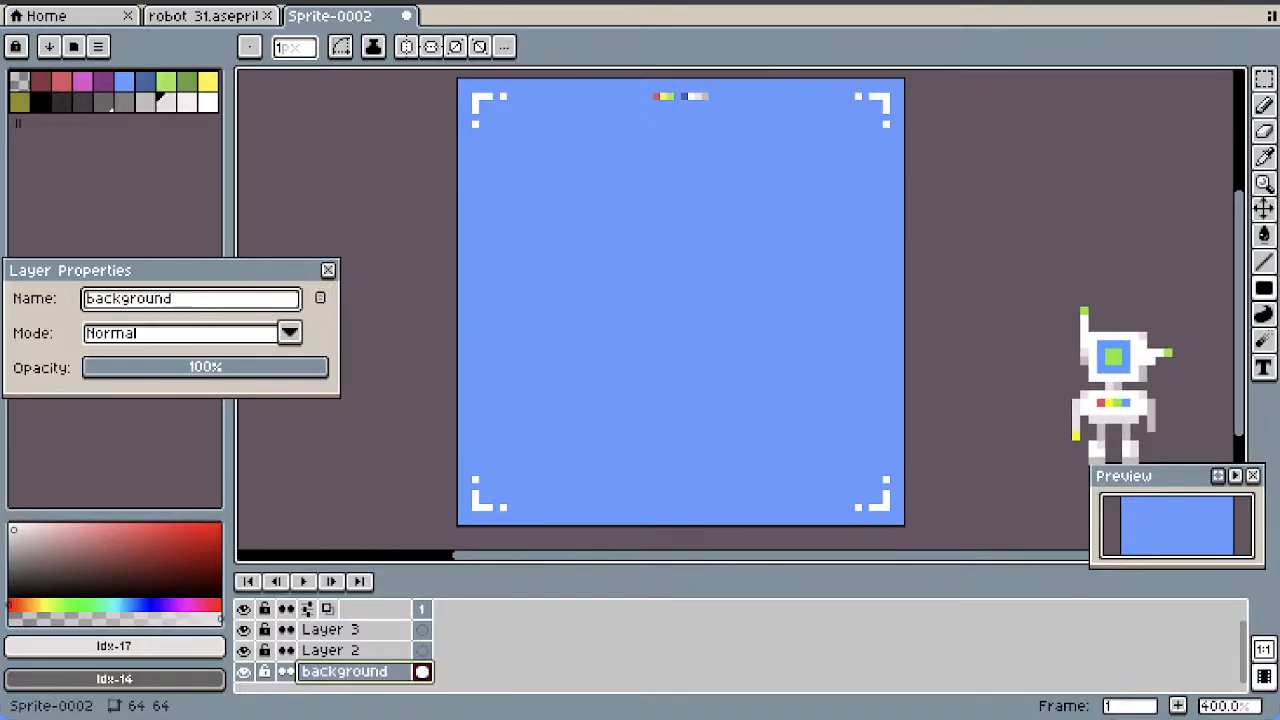
{"action": "left_click_drag", "start_coordinate": [318, 368], "coordinate": [277, 368]}
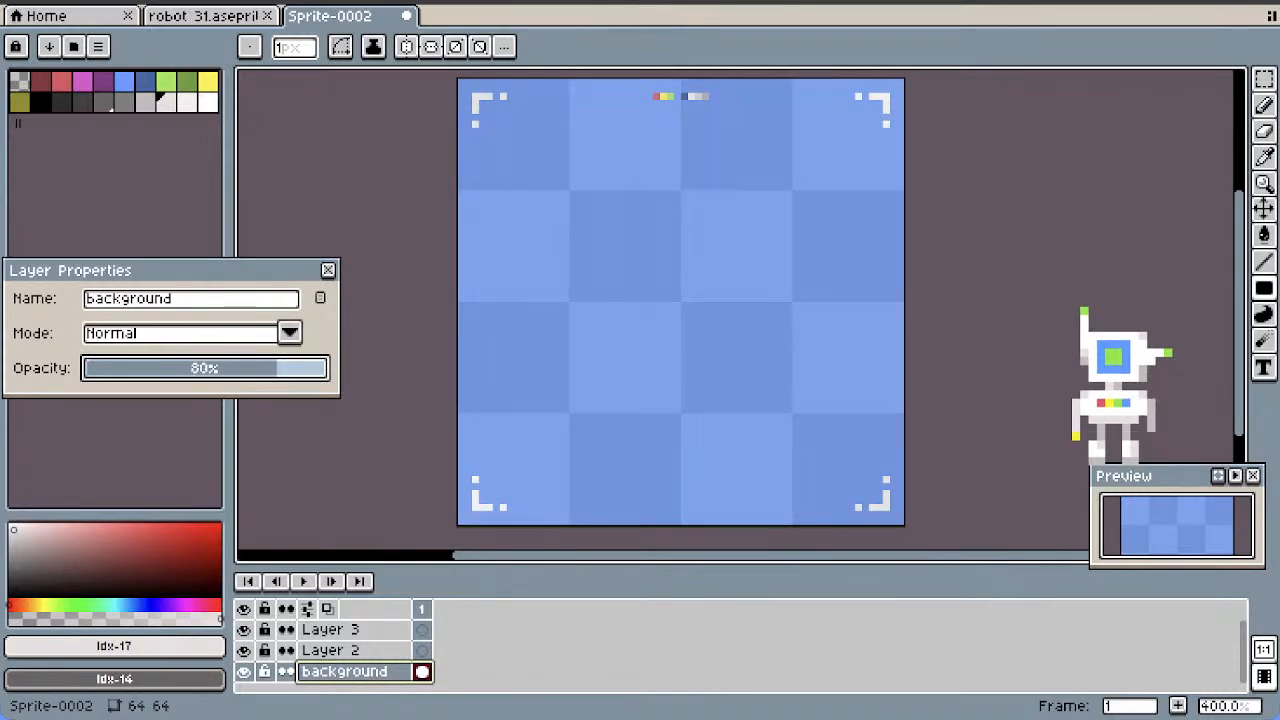
{"action": "left_click", "coordinate": [328, 270]}
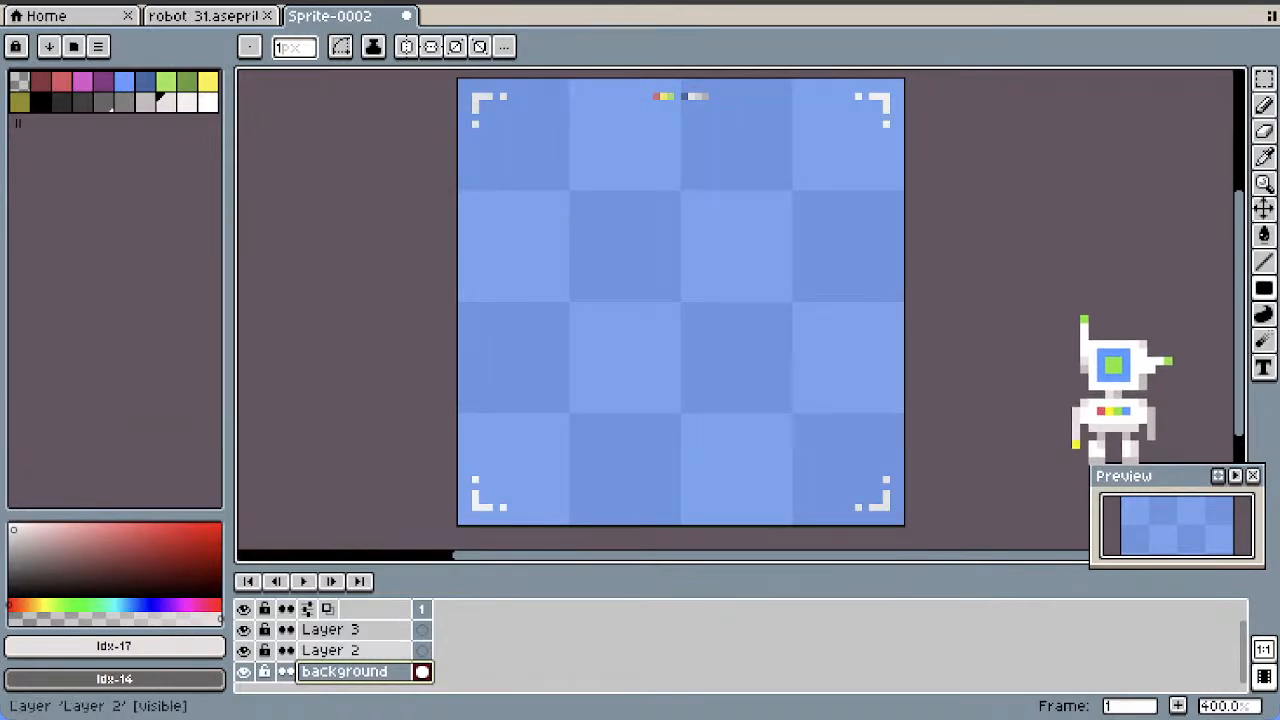
Rename Layer 2 to "shadow"
{"action": "double_click", "coordinate": [345, 651]}
{"action": "type", "text": "shadow"}
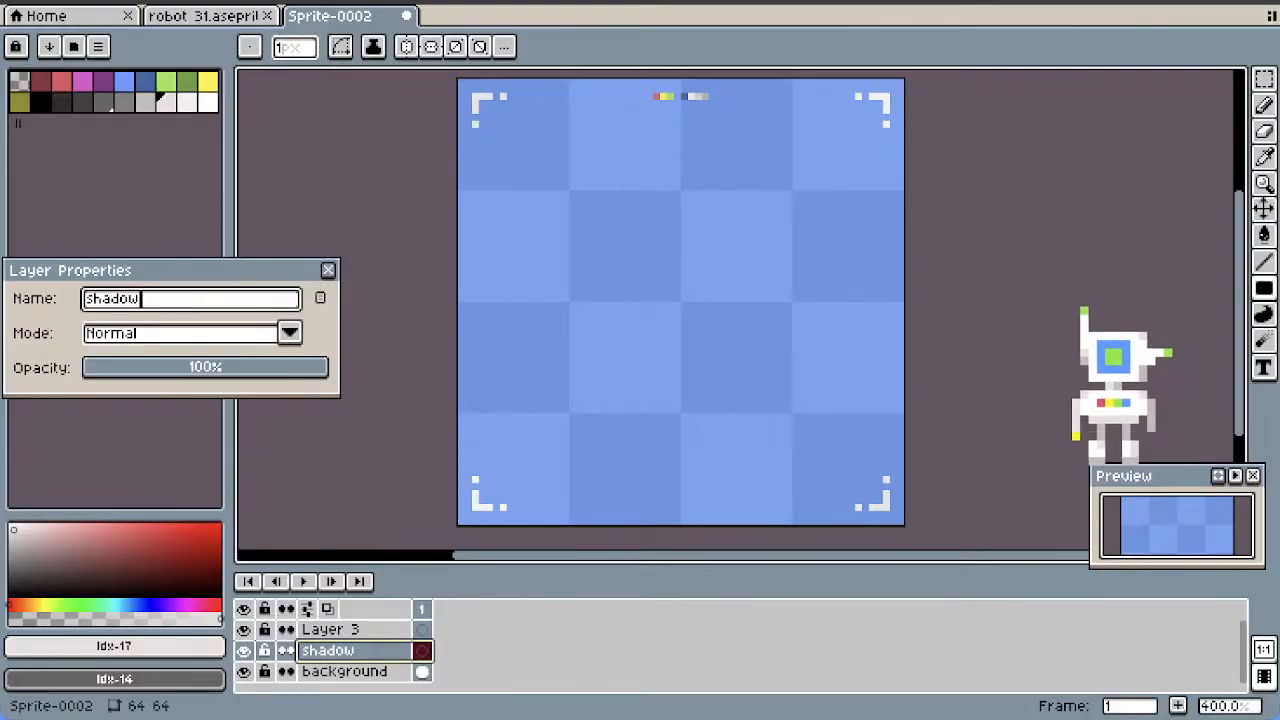
{"action": "key", "text": "Return"}
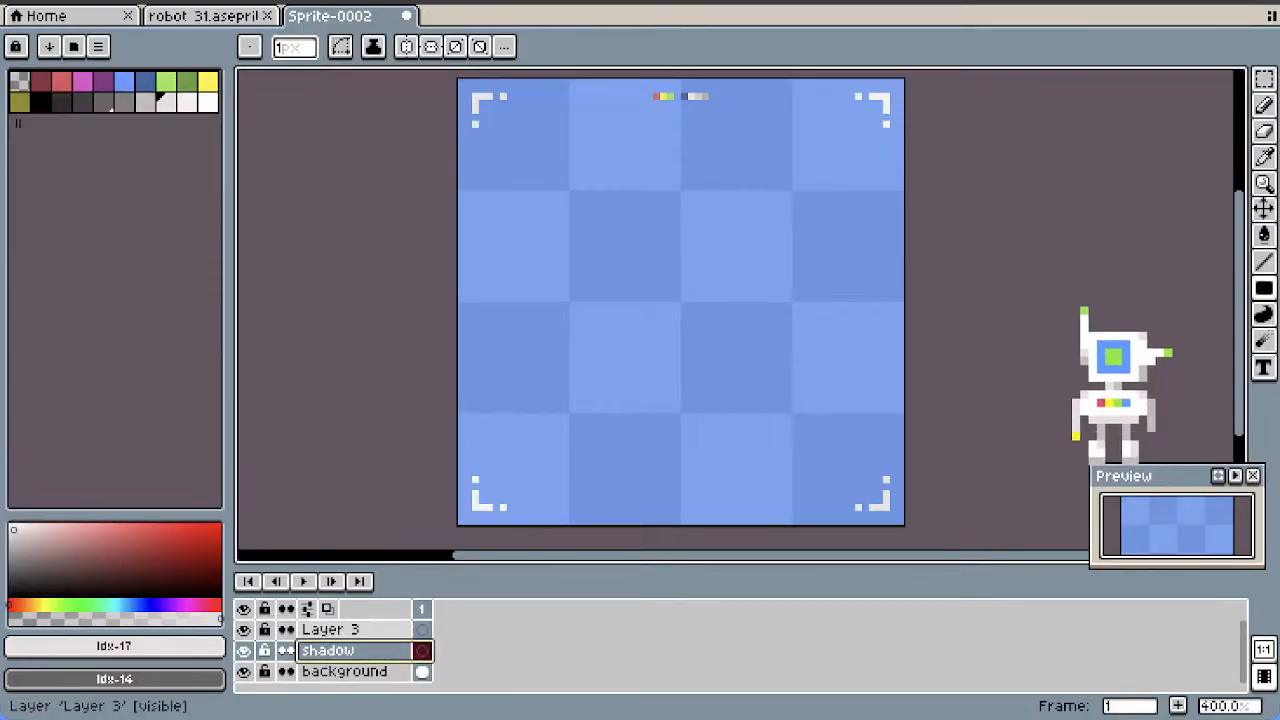
Rename Layer 3 to "robot 32"
{"action": "left_click", "coordinate": [320, 630]}
{"action": "double_click", "coordinate": [320, 630]}
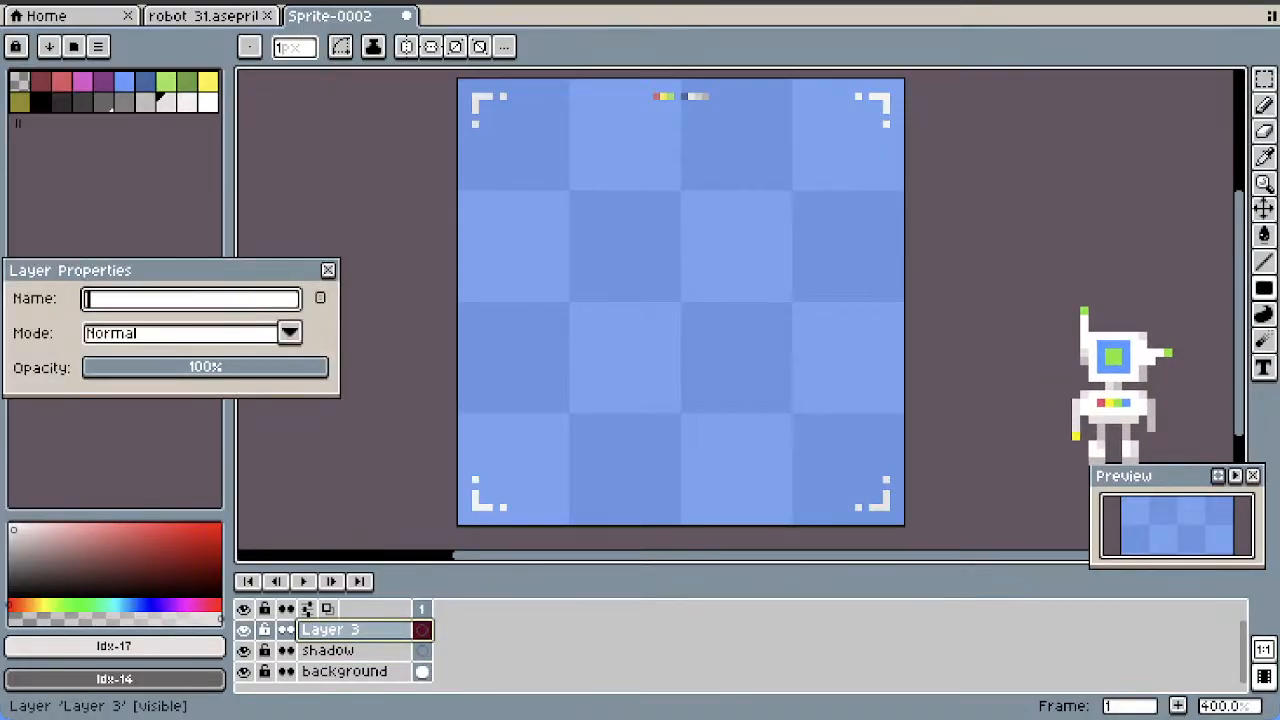
{"action": "type", "text": "robot "}
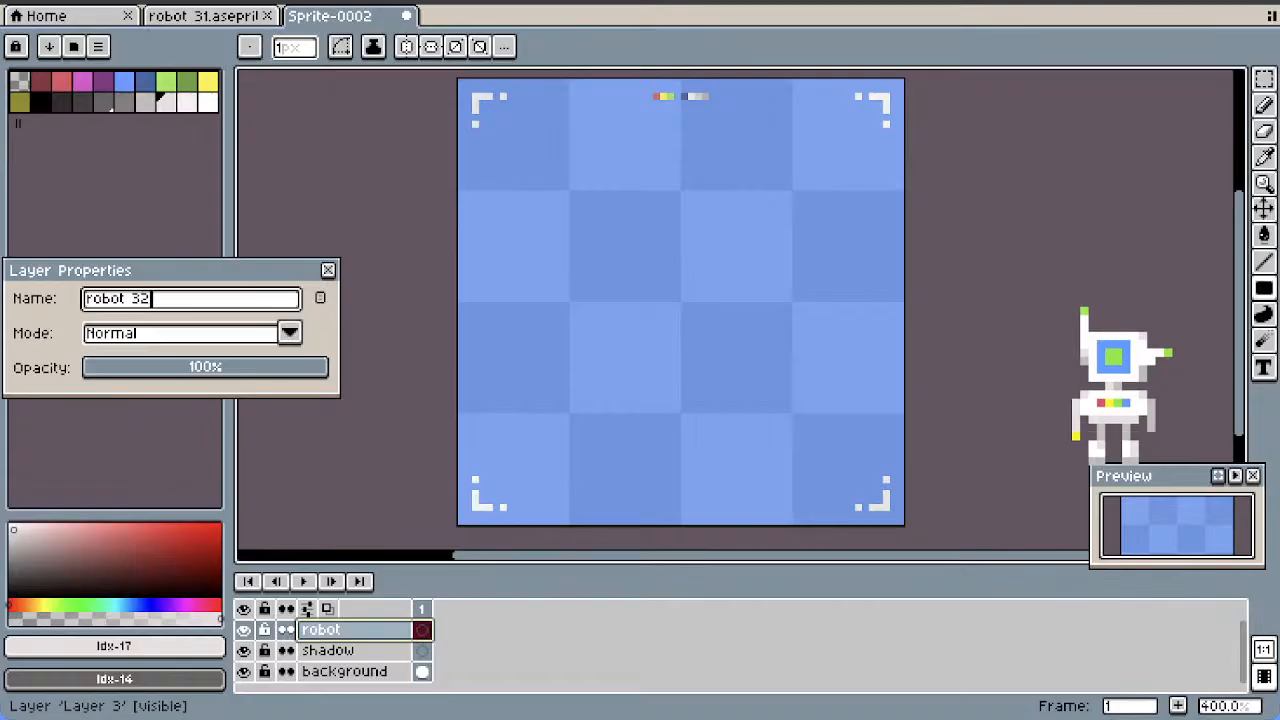
{"action": "type", "text": "32"}
{"action": "key", "text": "Return"}
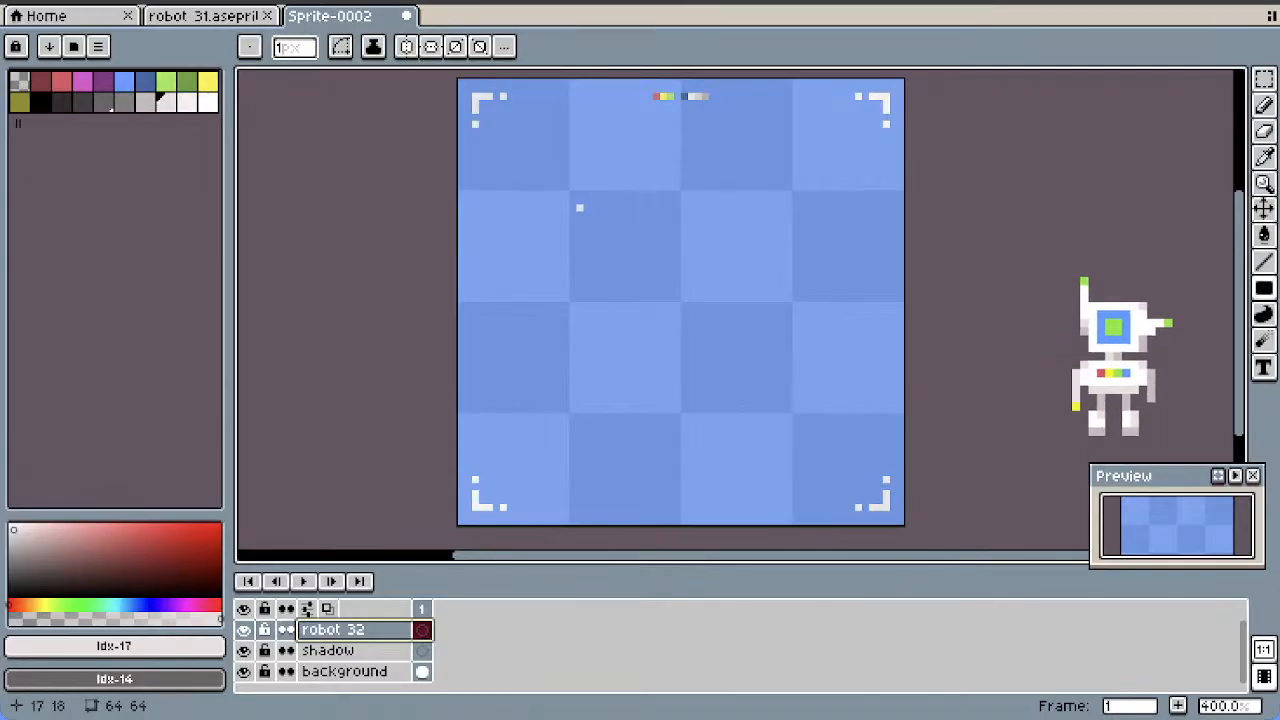
Draw a white filled rectangle about 14 by 8 pixels on the robot 32 layer as the upper head
{"action": "left_click_drag", "start_coordinate": [579, 201], "coordinate": [670, 250]}
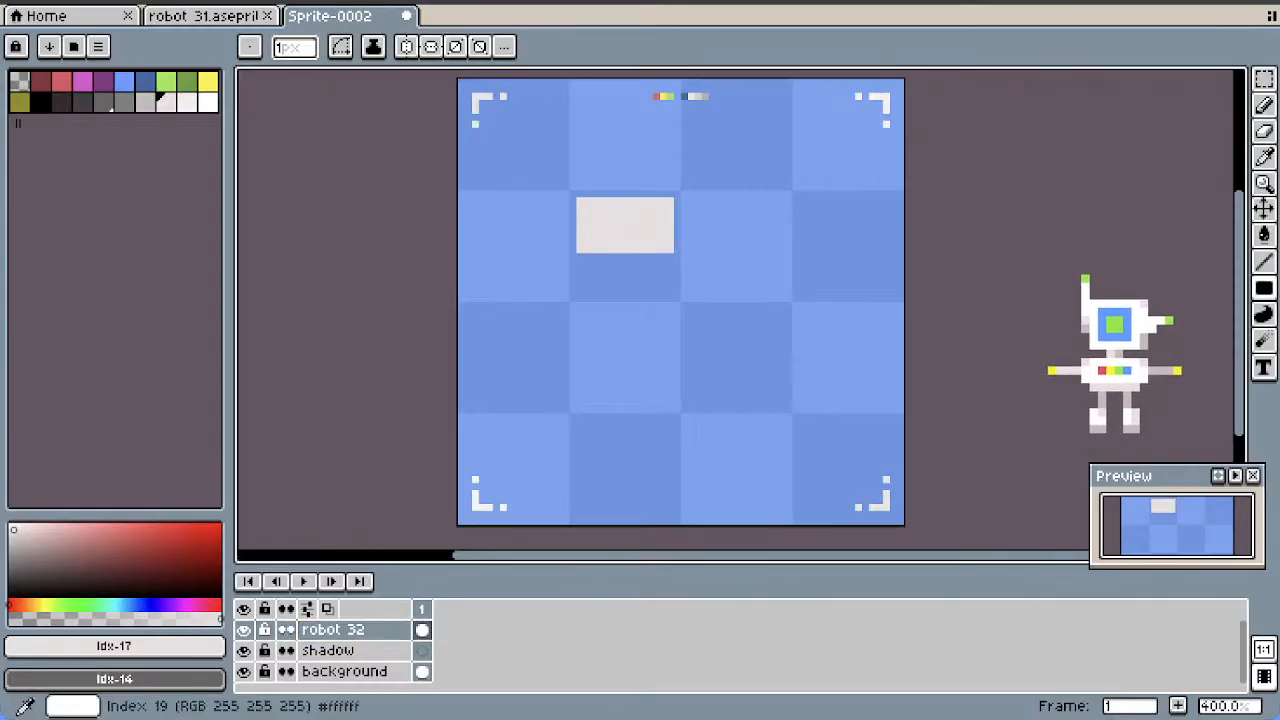
{"action": "left_click", "coordinate": [208, 101]}
{"action": "left_click_drag", "start_coordinate": [577, 198], "coordinate": [672, 250]}
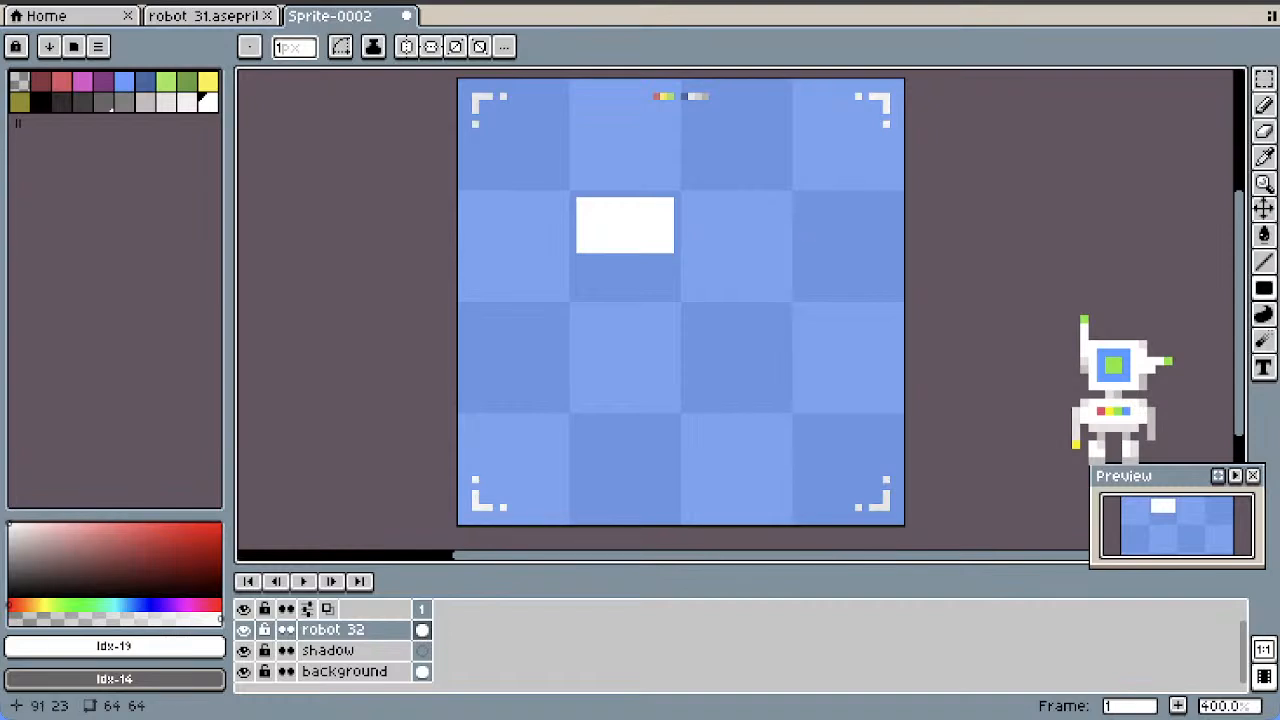
Extend the head downward with a wider white block about 16 by 5 pixels
{"action": "left_click", "coordinate": [1264, 131]}
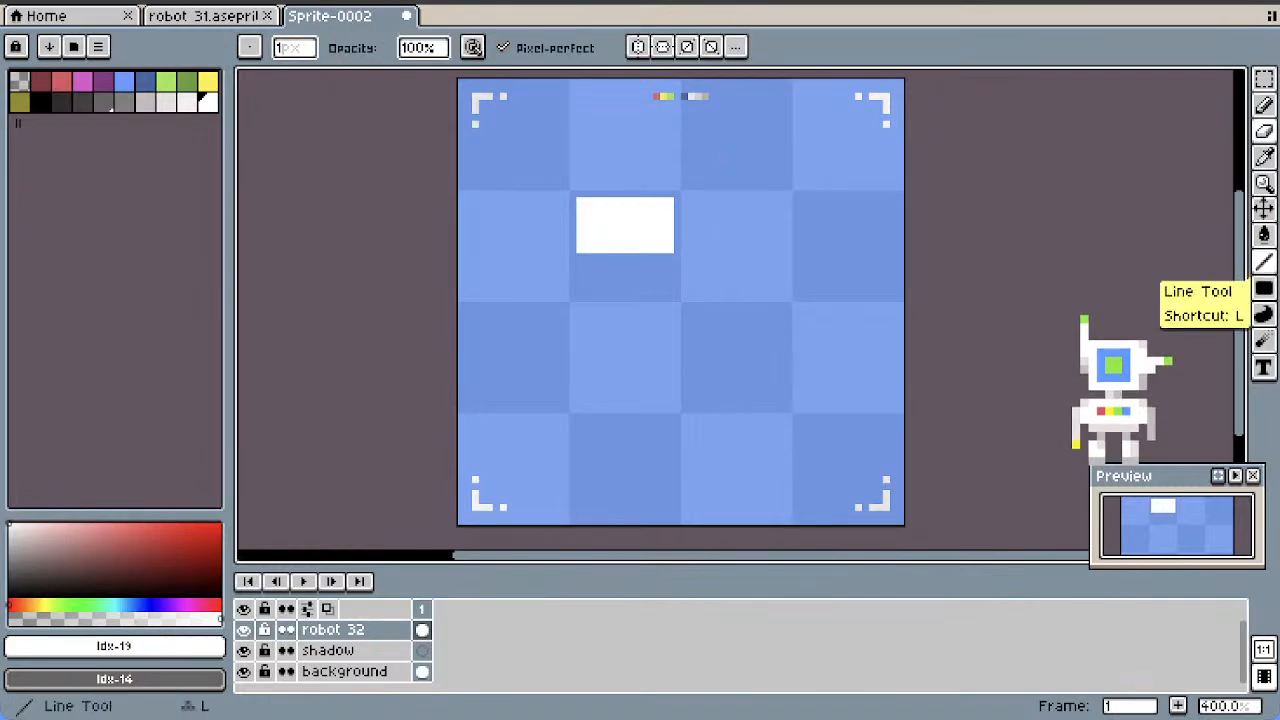
{"action": "left_click", "coordinate": [1264, 288]}
{"action": "left_click_drag", "start_coordinate": [579, 257], "coordinate": [680, 287]}
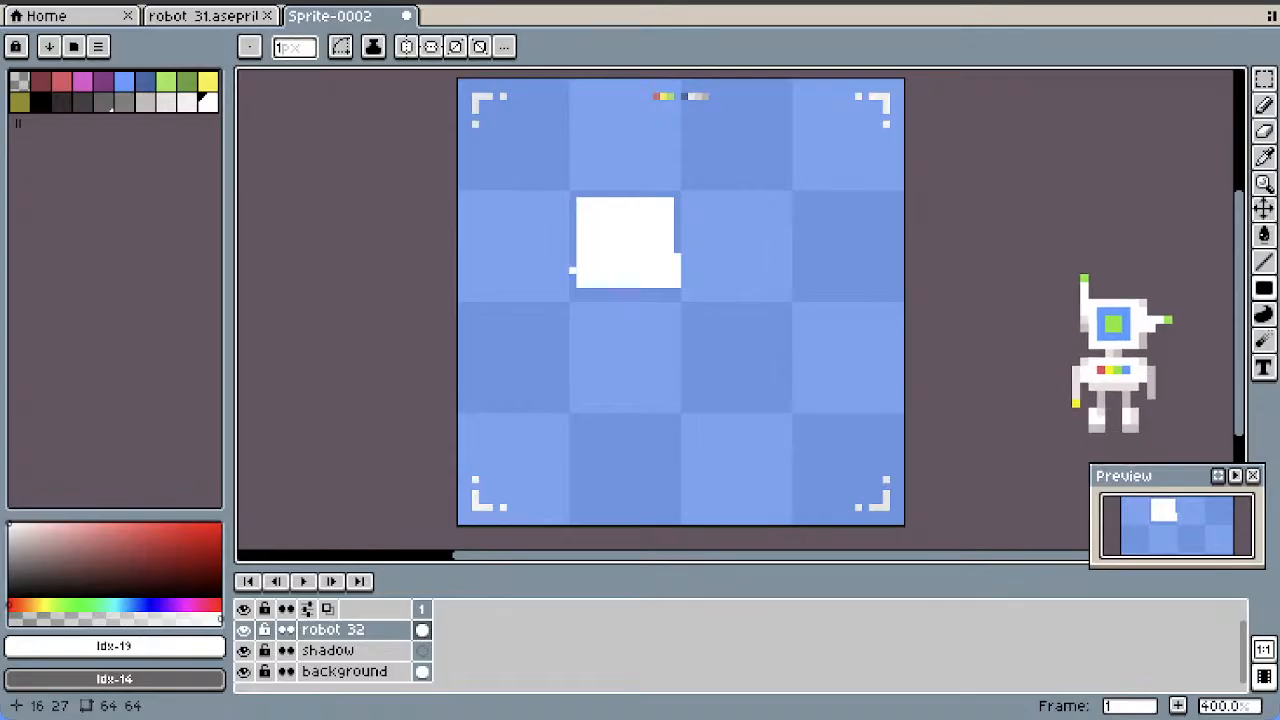
{"action": "mouse_move", "coordinate": [572, 260]}
{"action": "left_mouse_down"}
{"action": "mouse_move", "coordinate": [572, 285]}
{"action": "mouse_move", "coordinate": [663, 362]}
{"action": "left_mouse_up"}
{"action": "key", "text": "ctrl+z"}
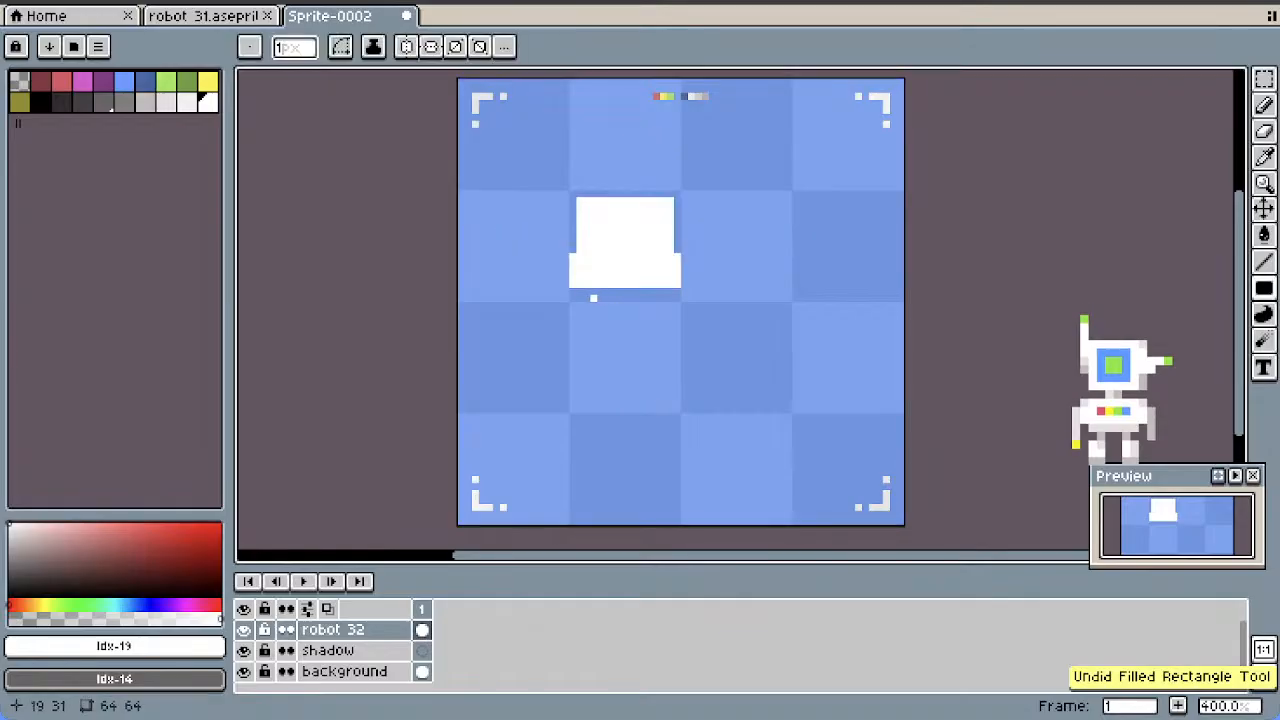
Draw the white torso about 12 by 8 pixels with small shoulders, plus a notched pelvis block one pixel beneath it
{"action": "mouse_move", "coordinate": [584, 296]}
{"action": "left_mouse_down"}
{"action": "mouse_move", "coordinate": [680, 350]}
{"action": "mouse_move", "coordinate": [573, 312]}
{"action": "left_mouse_up"}
{"action": "left_click_drag", "start_coordinate": [671, 305], "coordinate": [678, 312]}
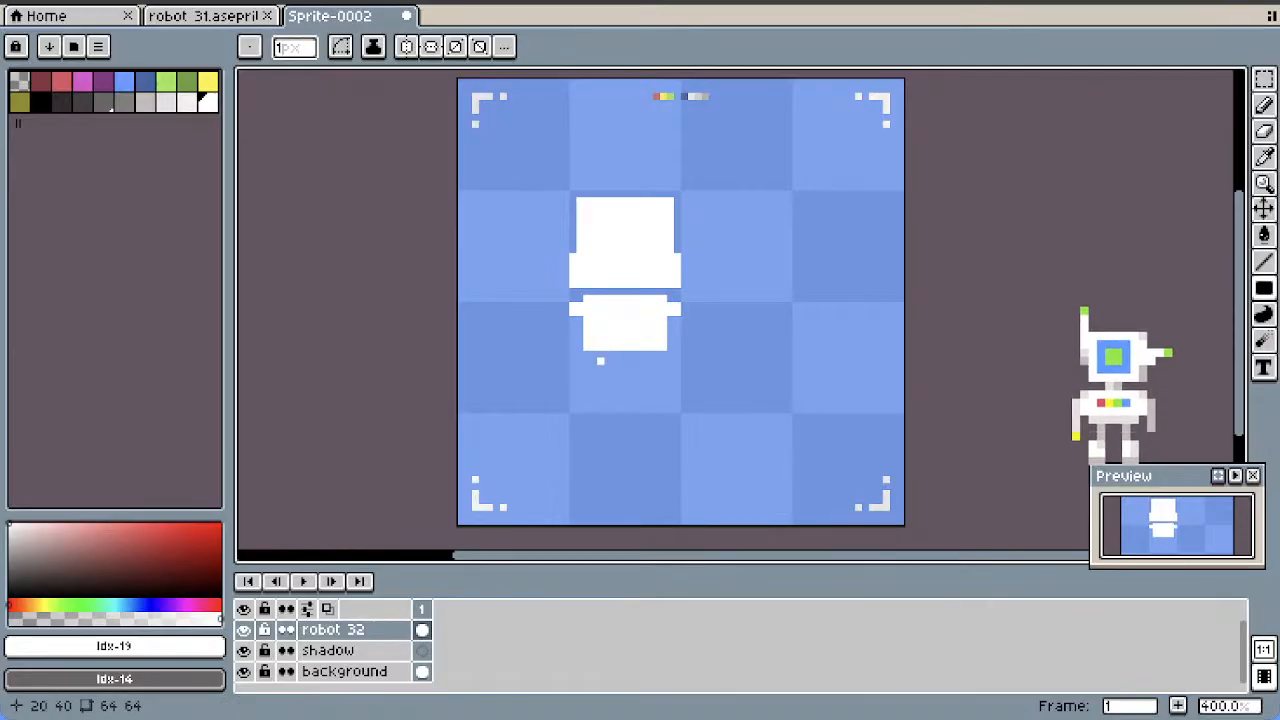
{"action": "mouse_move", "coordinate": [587, 361]}
{"action": "left_mouse_down"}
{"action": "mouse_move", "coordinate": [660, 368]}
{"action": "mouse_move", "coordinate": [587, 376]}
{"action": "mouse_move", "coordinate": [664, 376]}
{"action": "left_mouse_up"}
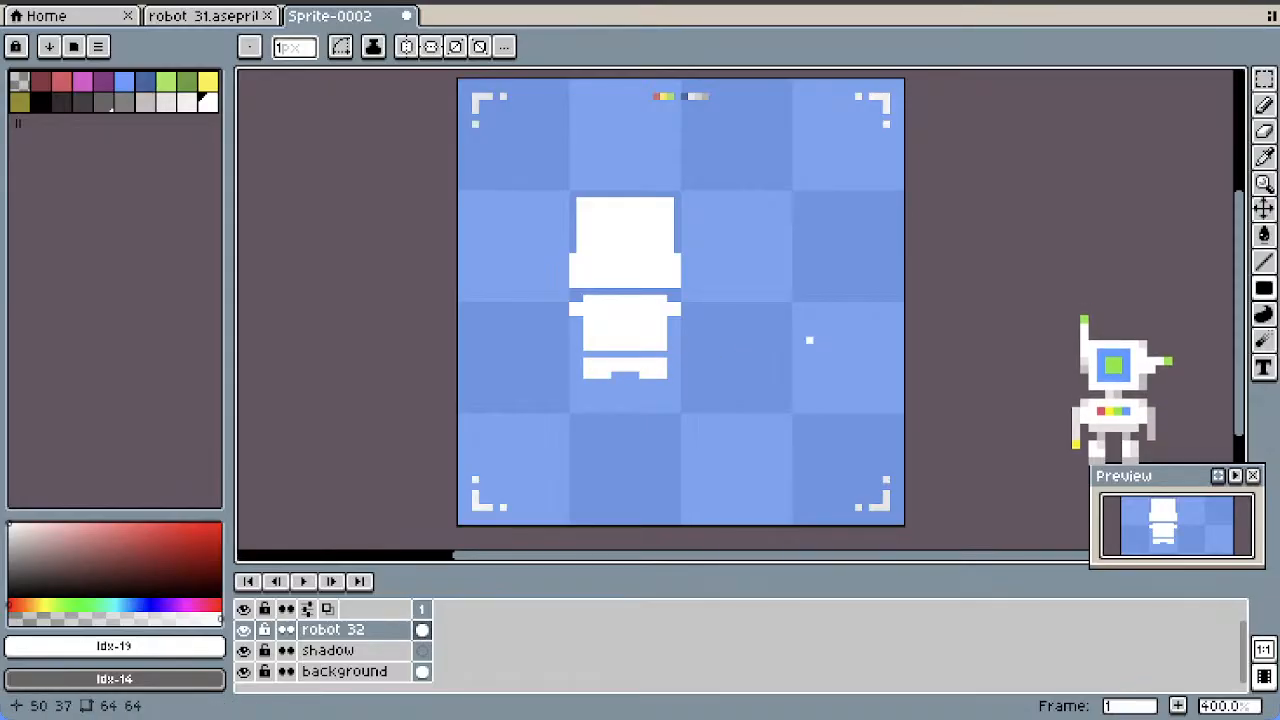
Draw thin white arms with hands down both sides of the torso, then a hip bar and one long leg with a foot
{"action": "left_click_drag", "start_coordinate": [1239, 222], "coordinate": [1239, 267]}
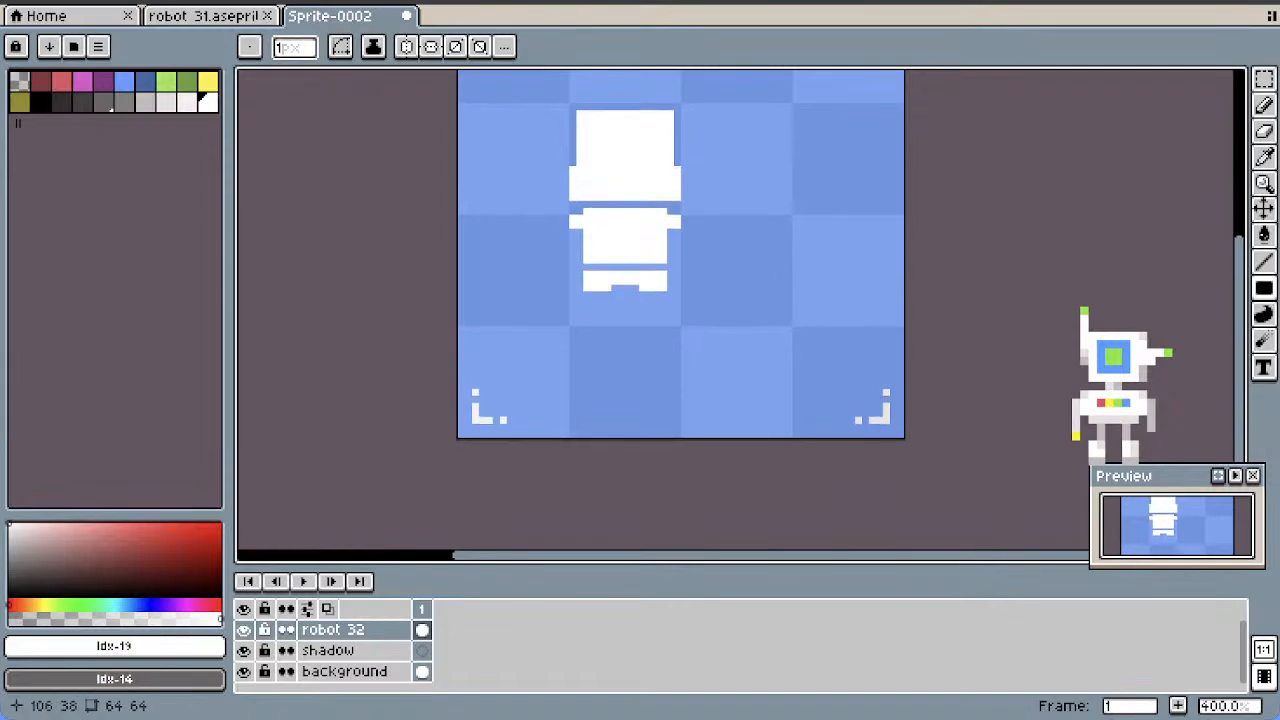
{"action": "left_click_drag", "start_coordinate": [677, 245], "coordinate": [670, 311]}
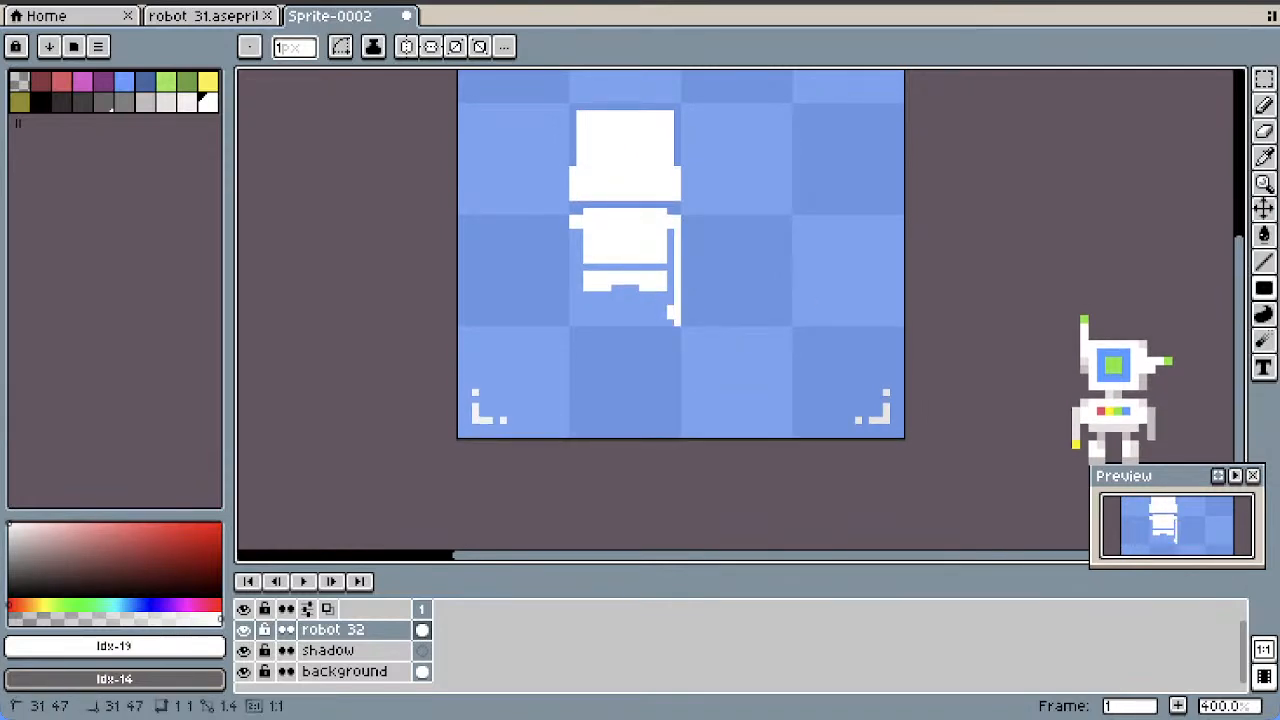
{"action": "left_click", "coordinate": [566, 239]}
{"action": "left_click_drag", "start_coordinate": [573, 229], "coordinate": [579, 329]}
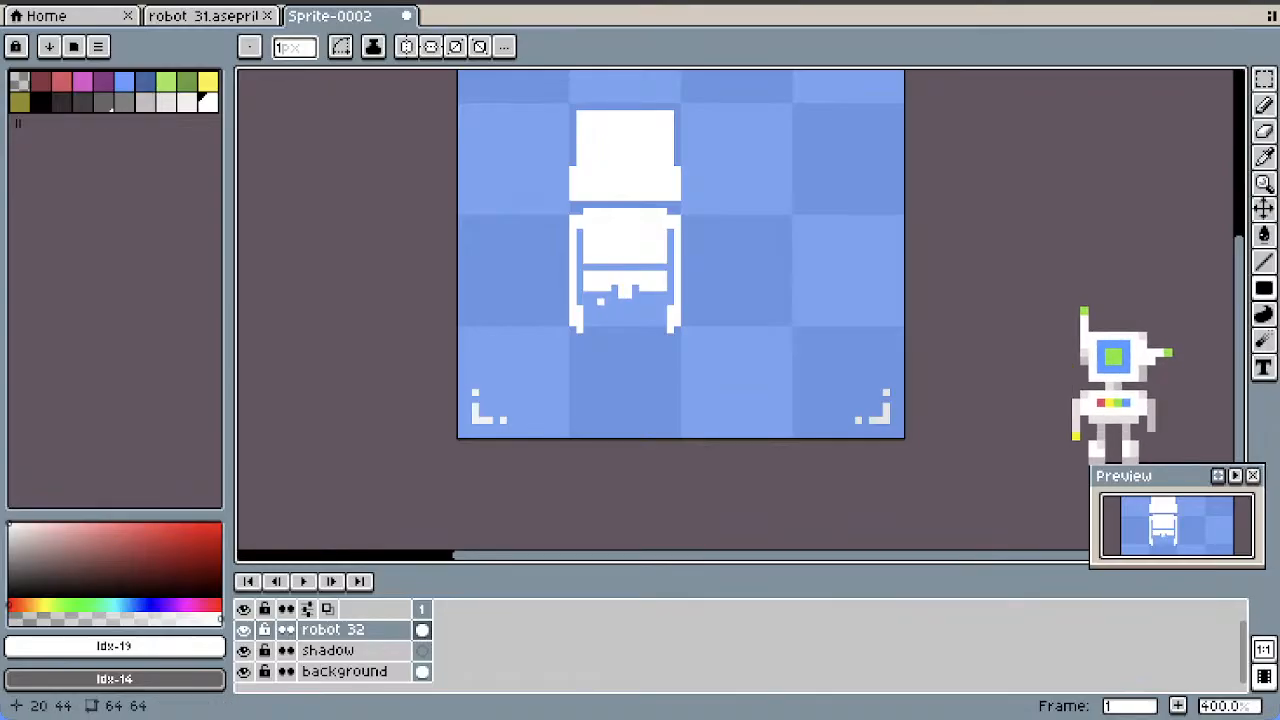
{"action": "left_click_drag", "start_coordinate": [593, 302], "coordinate": [593, 424]}
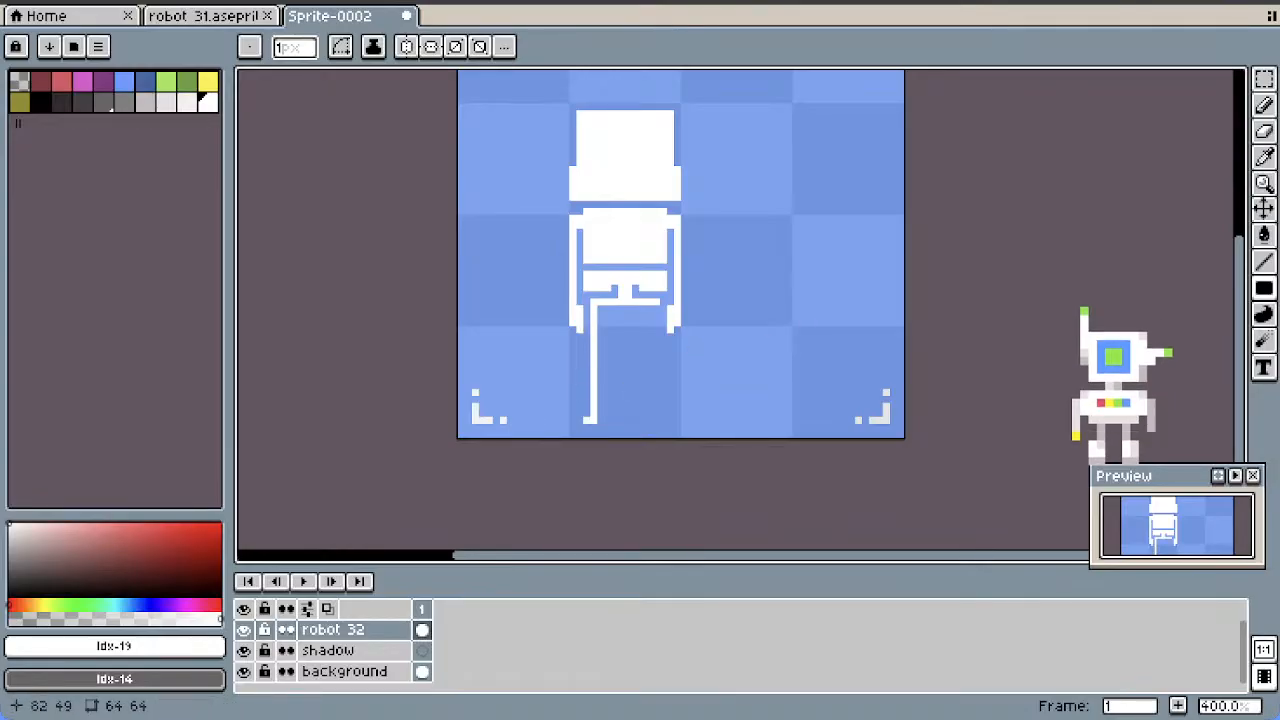
Move the robot drawing 8 pixels right and 5 pixels up to center it on the canvas
{"action": "left_click_drag", "start_coordinate": [1239, 345], "coordinate": [1239, 299]}
{"action": "left_click", "coordinate": [1264, 208]}
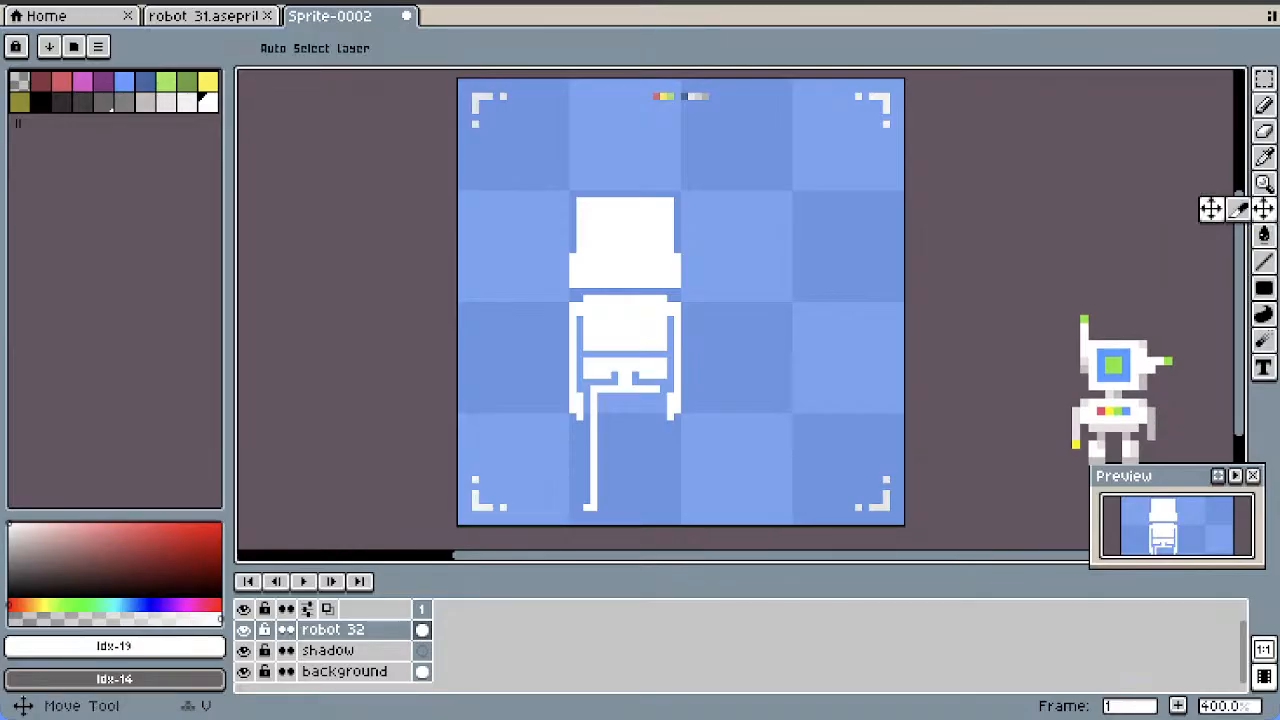
{"action": "left_click_drag", "start_coordinate": [635, 347], "coordinate": [691, 305]}
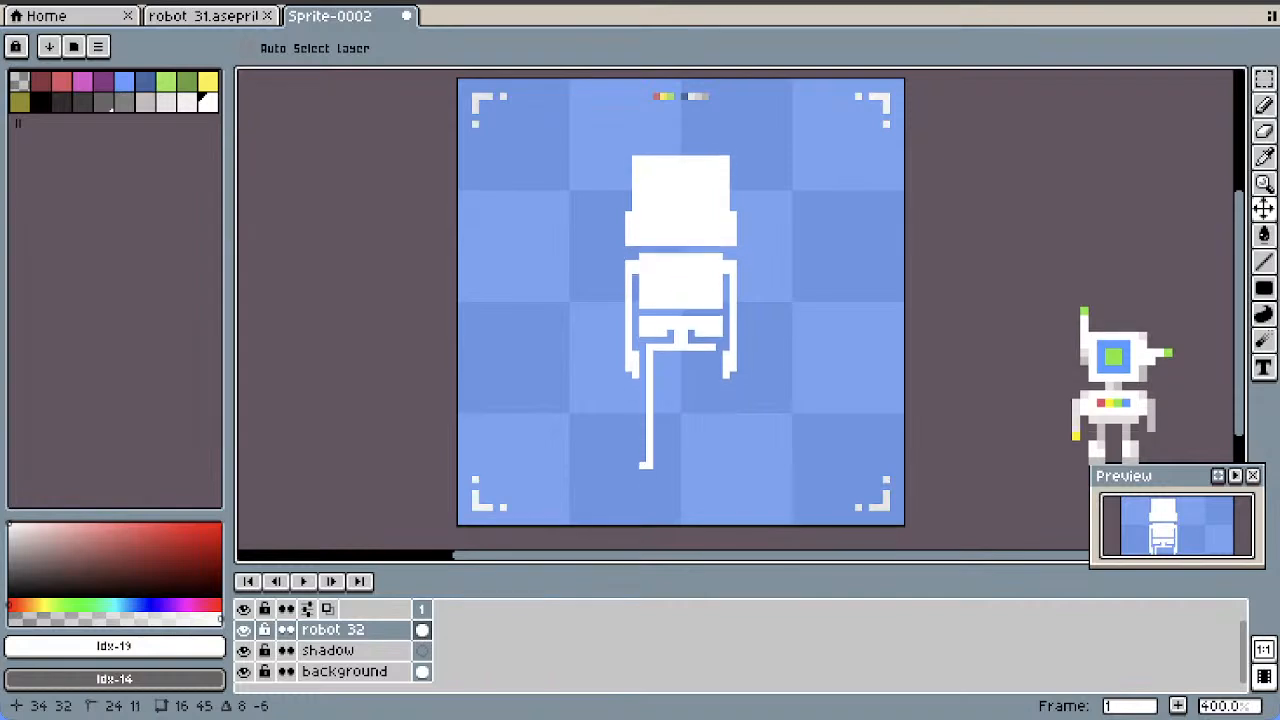
{"action": "mouse_move", "coordinate": [695, 305]}
{"action": "left_mouse_down"}
{"action": "mouse_move", "coordinate": [695, 291]}
{"action": "mouse_move", "coordinate": [688, 302]}
{"action": "left_mouse_up"}
Draw the matching second leg with a foot, and recolor the connector between pelvis and hip bar off-white (#f3f0f0)
{"action": "left_click", "coordinate": [1264, 261]}
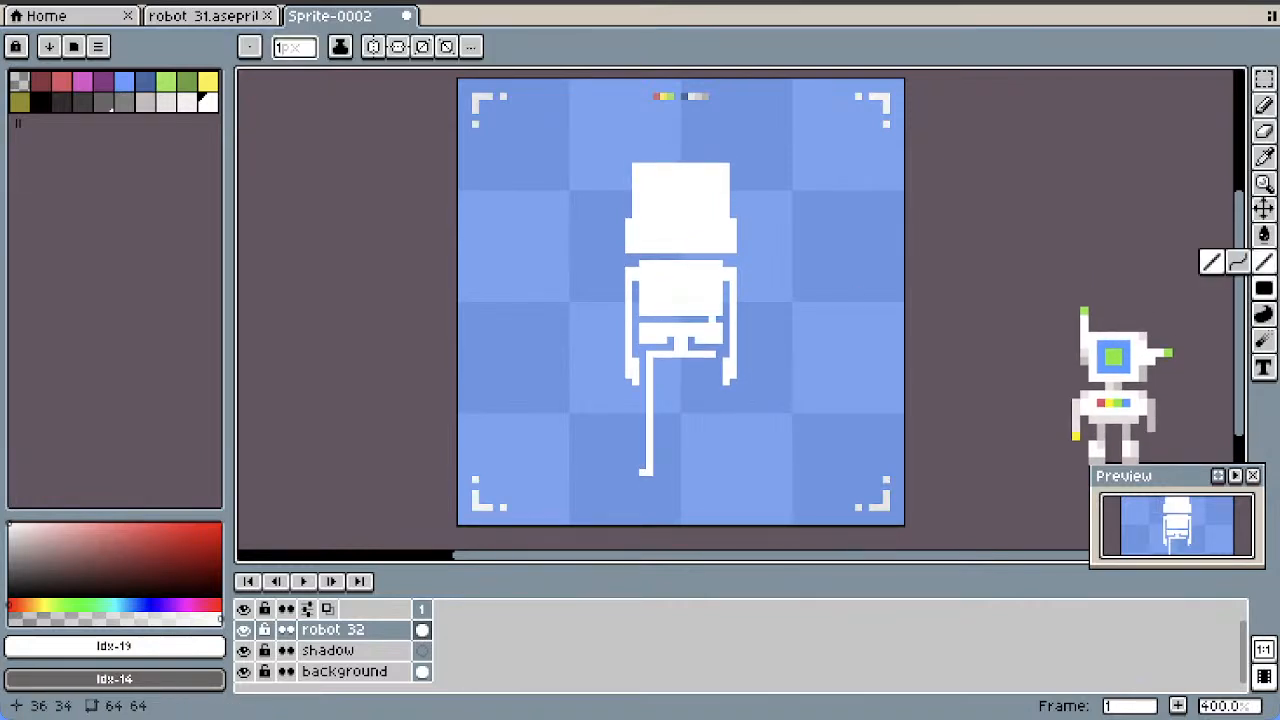
{"action": "left_click_drag", "start_coordinate": [712, 354], "coordinate": [712, 473]}
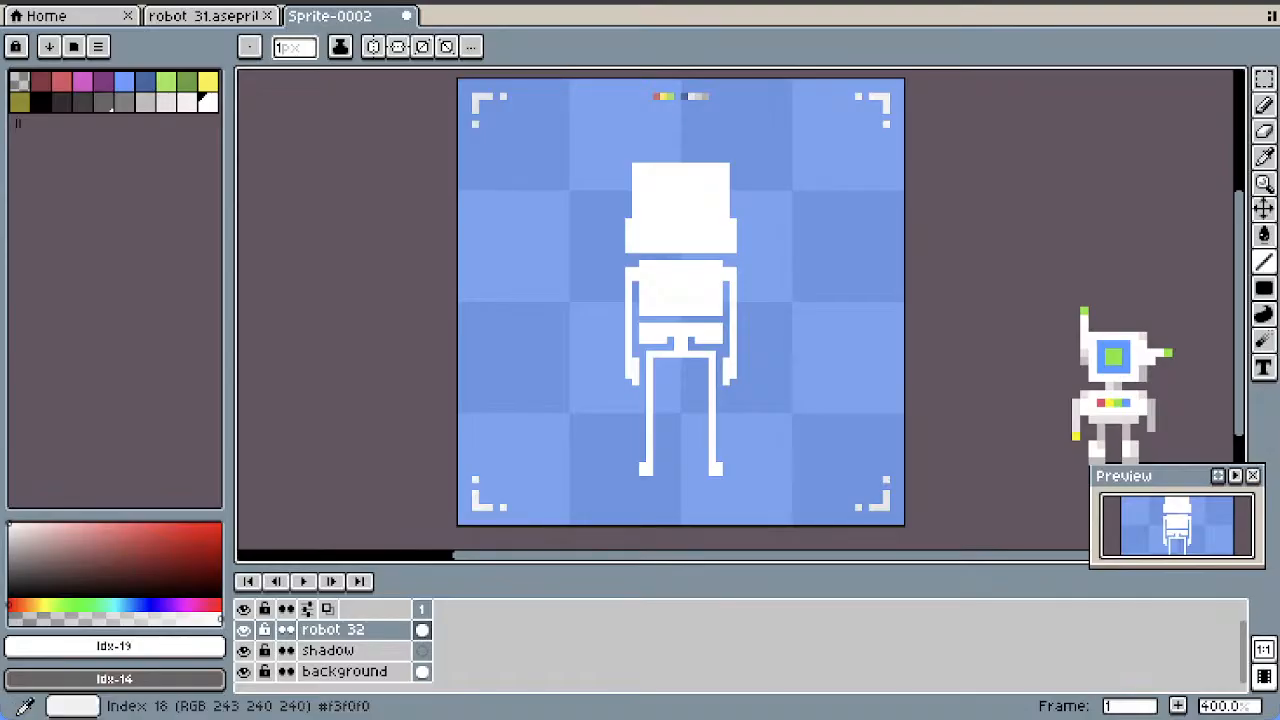
{"action": "left_click", "coordinate": [187, 102]}
{"action": "scroll", "coordinate": [677, 361], "scroll_direction": "up", "scroll_amount": 1}
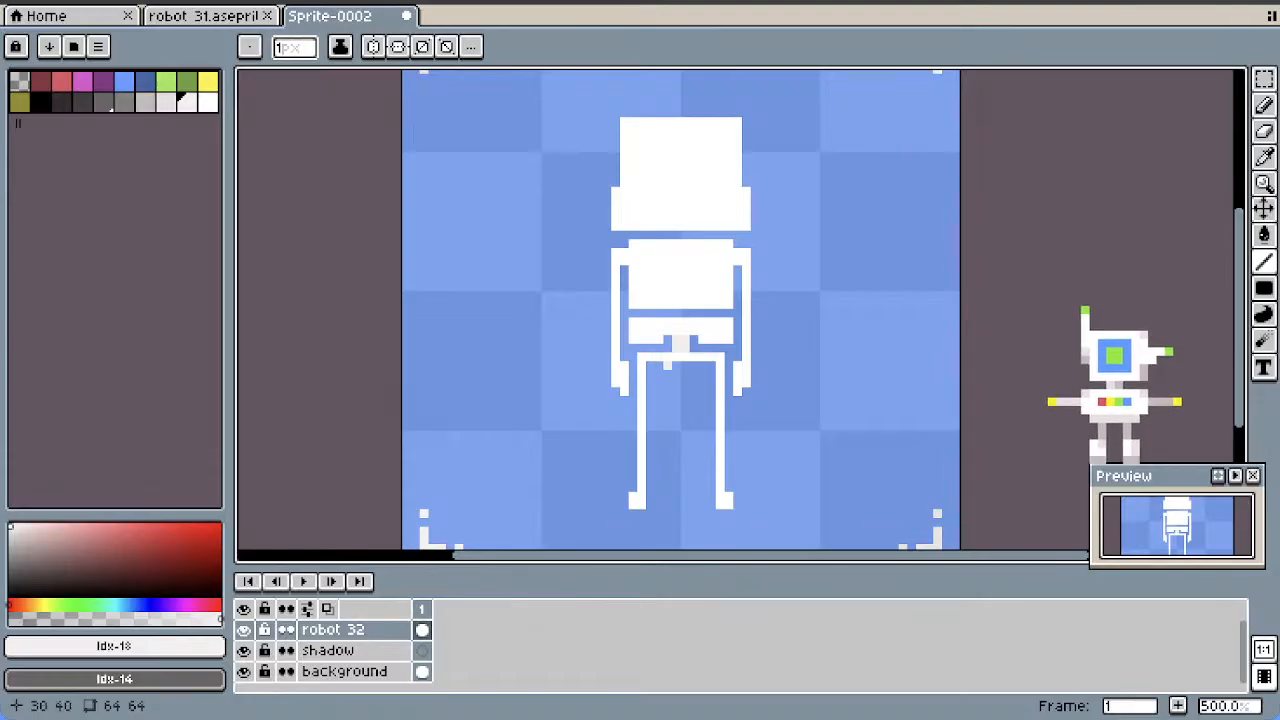
Thicken the hip bar and the inner sides of both upper legs with white lines
{"action": "left_click", "coordinate": [207, 101]}
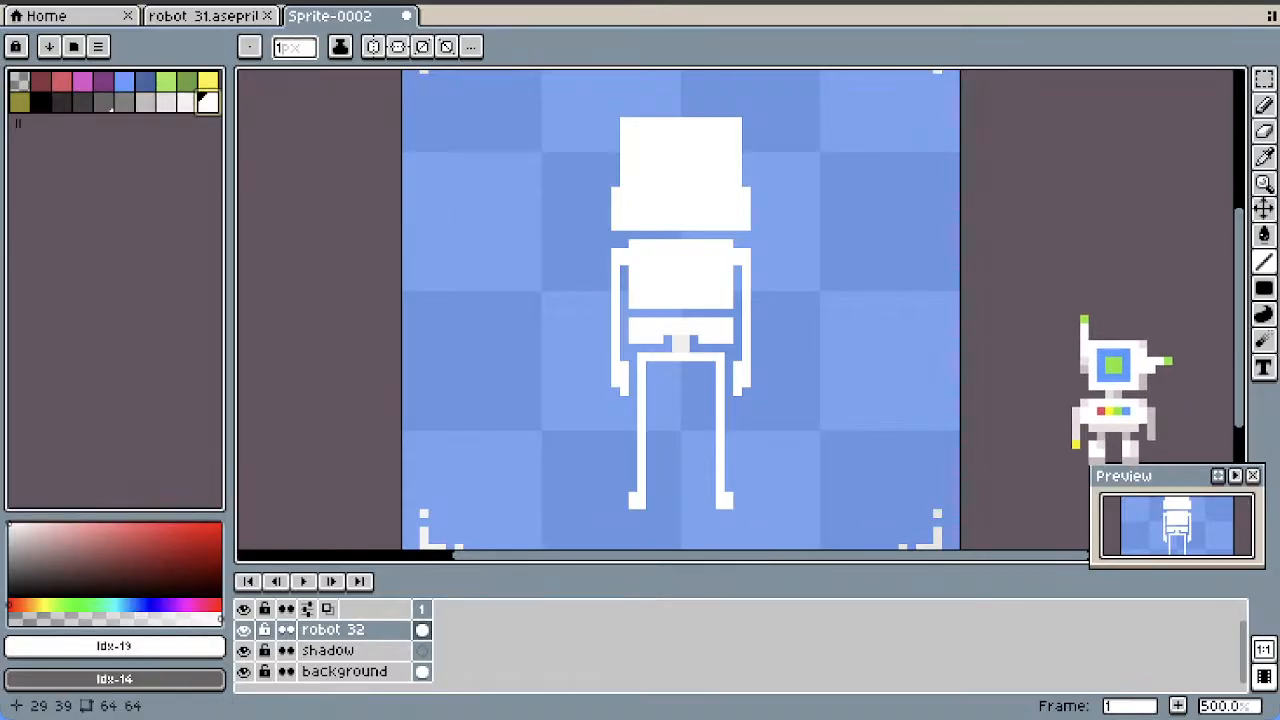
{"action": "left_click_drag", "start_coordinate": [650, 366], "coordinate": [711, 357]}
{"action": "scroll", "coordinate": [743, 255], "scroll_direction": "down", "scroll_amount": 2}
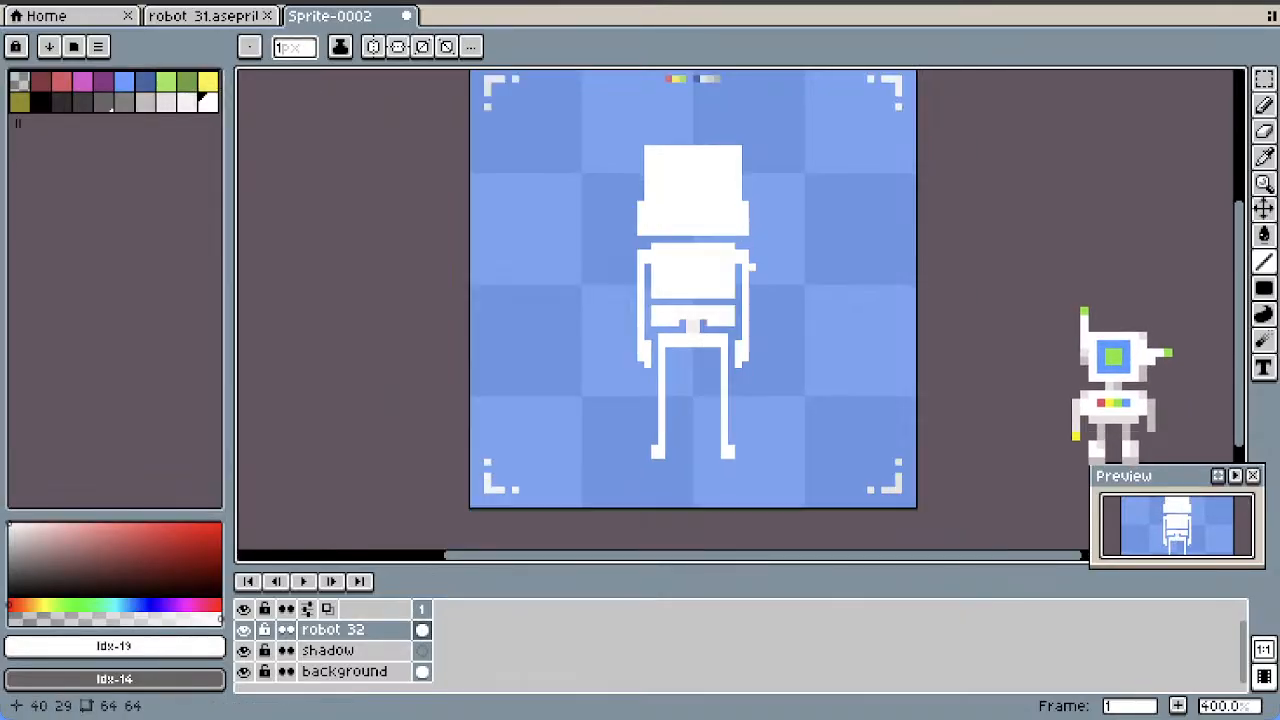
{"action": "scroll", "coordinate": [713, 305], "scroll_direction": "up", "scroll_amount": 1}
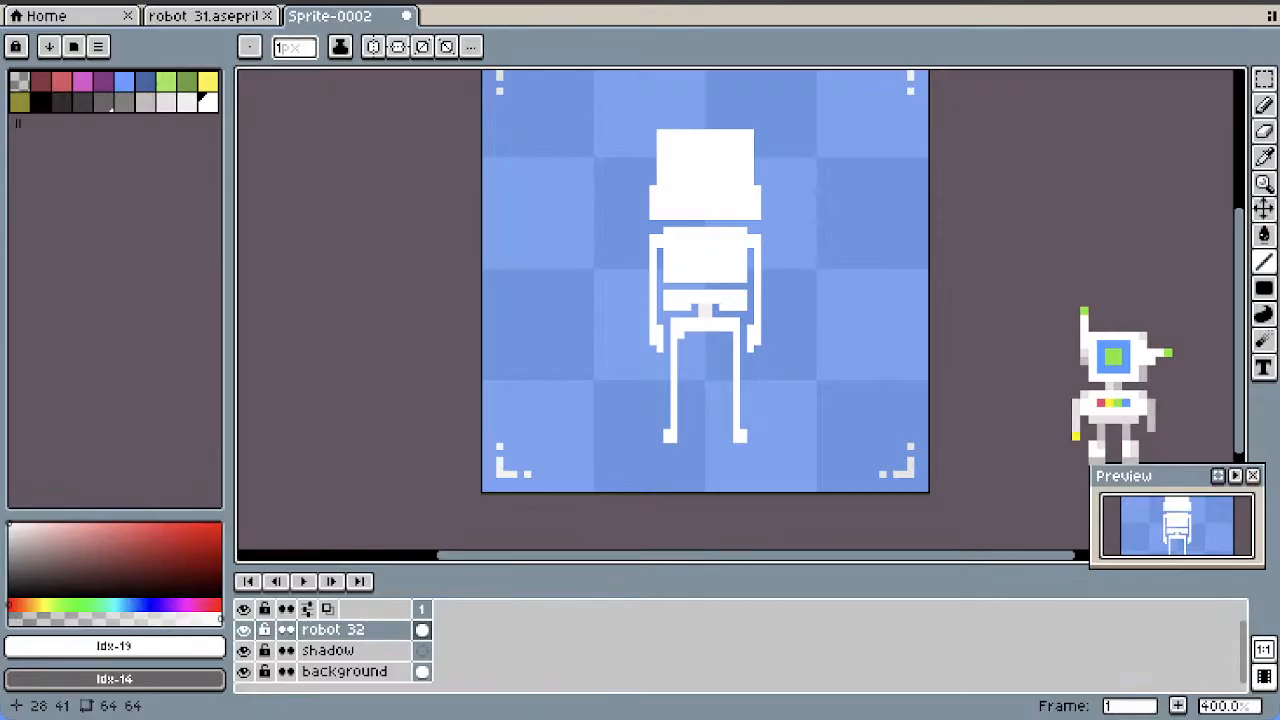
{"action": "left_click_drag", "start_coordinate": [730, 335], "coordinate": [730, 366]}
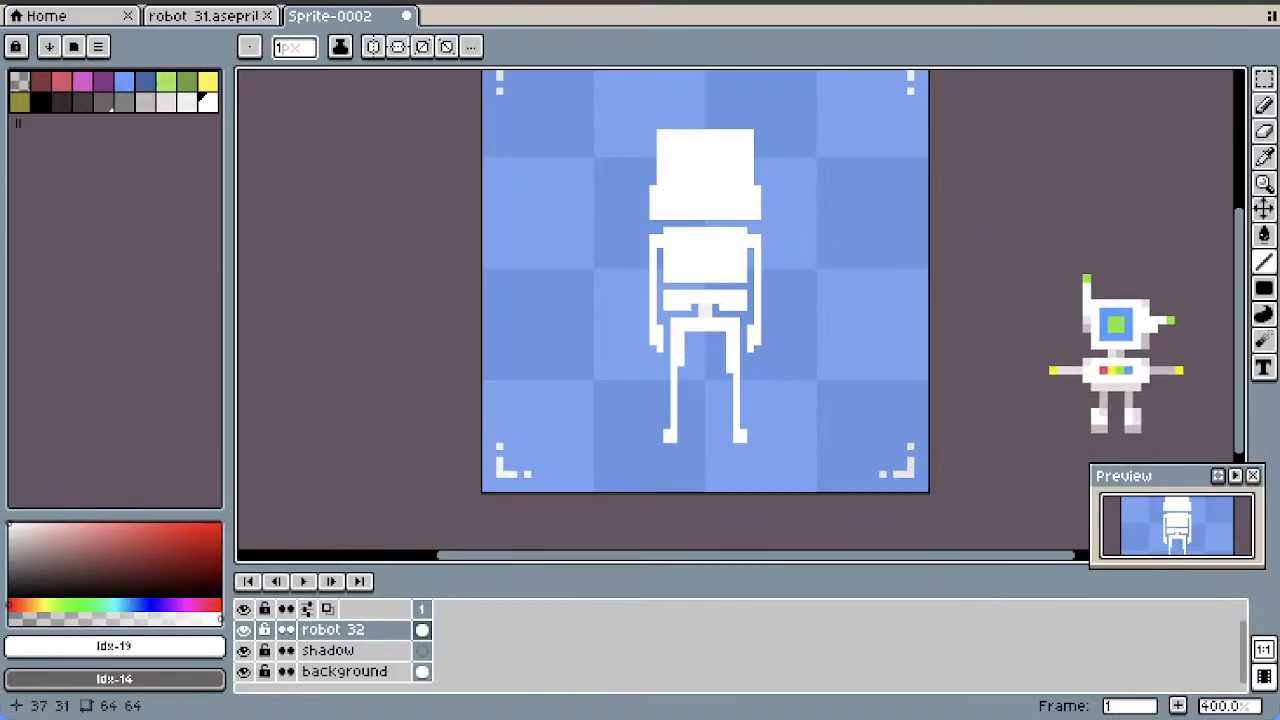
Erase a notch about 4 pixels wide and 1 pixel high from the middle of the torso's lower edge
{"action": "scroll", "coordinate": [746, 269], "scroll_direction": "up", "scroll_amount": 1}
{"action": "key", "text": "e"}
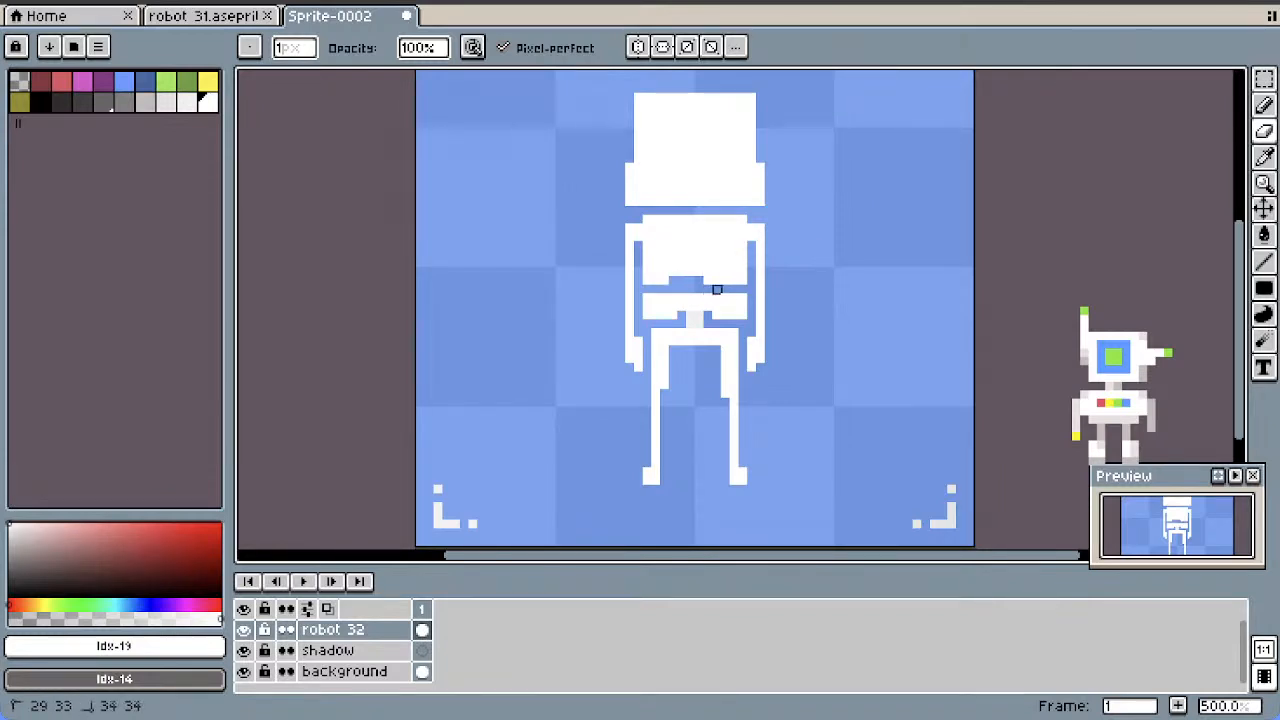
{"action": "scroll", "coordinate": [820, 246], "scroll_direction": "down", "scroll_amount": 1}
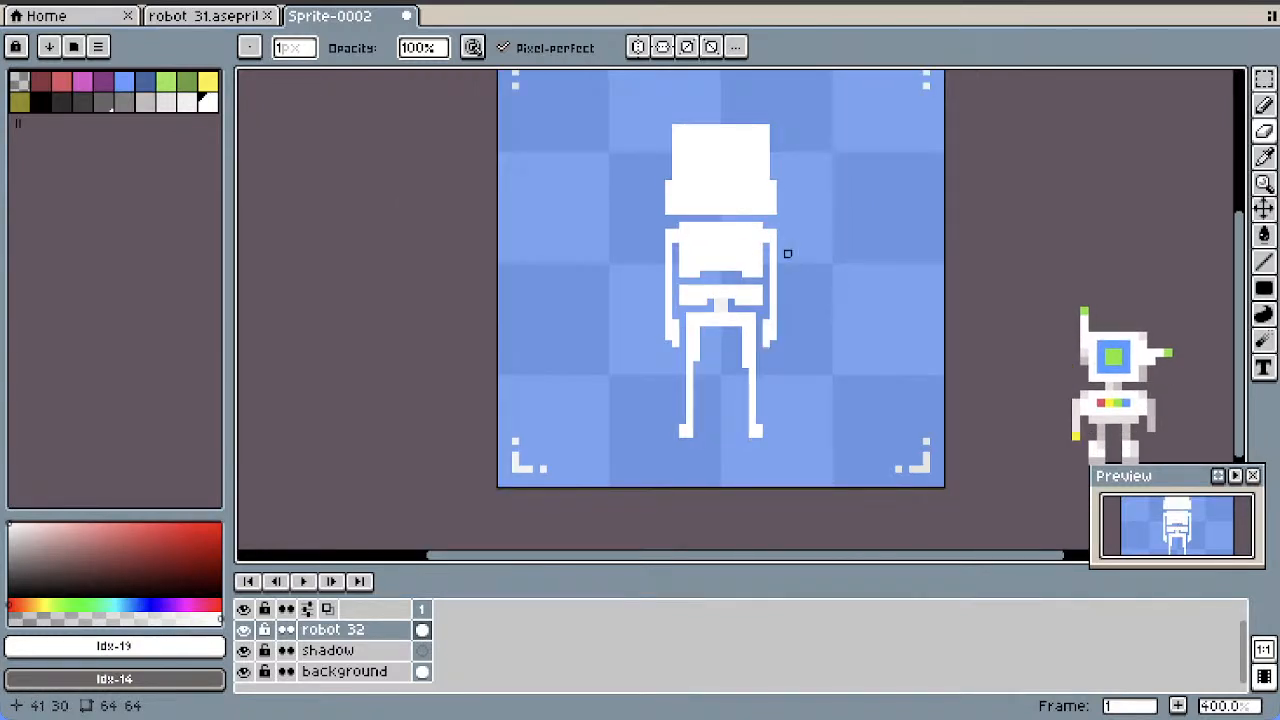
Draw 2-pixel-wide light grey neck and spine segments linking the head, torso, pelvis and hip bar
{"action": "scroll", "coordinate": [740, 240], "scroll_direction": "up", "scroll_amount": 2}
{"action": "left_click", "coordinate": [1264, 262]}
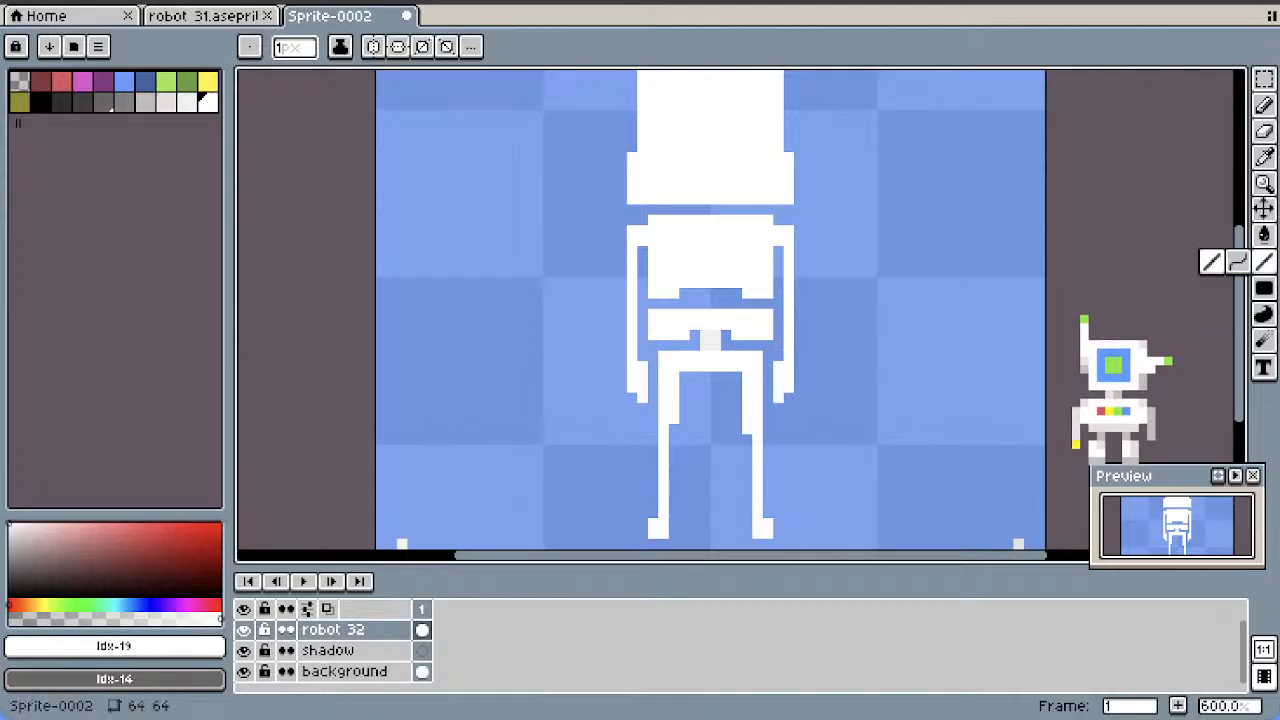
{"action": "left_click", "coordinate": [166, 101]}
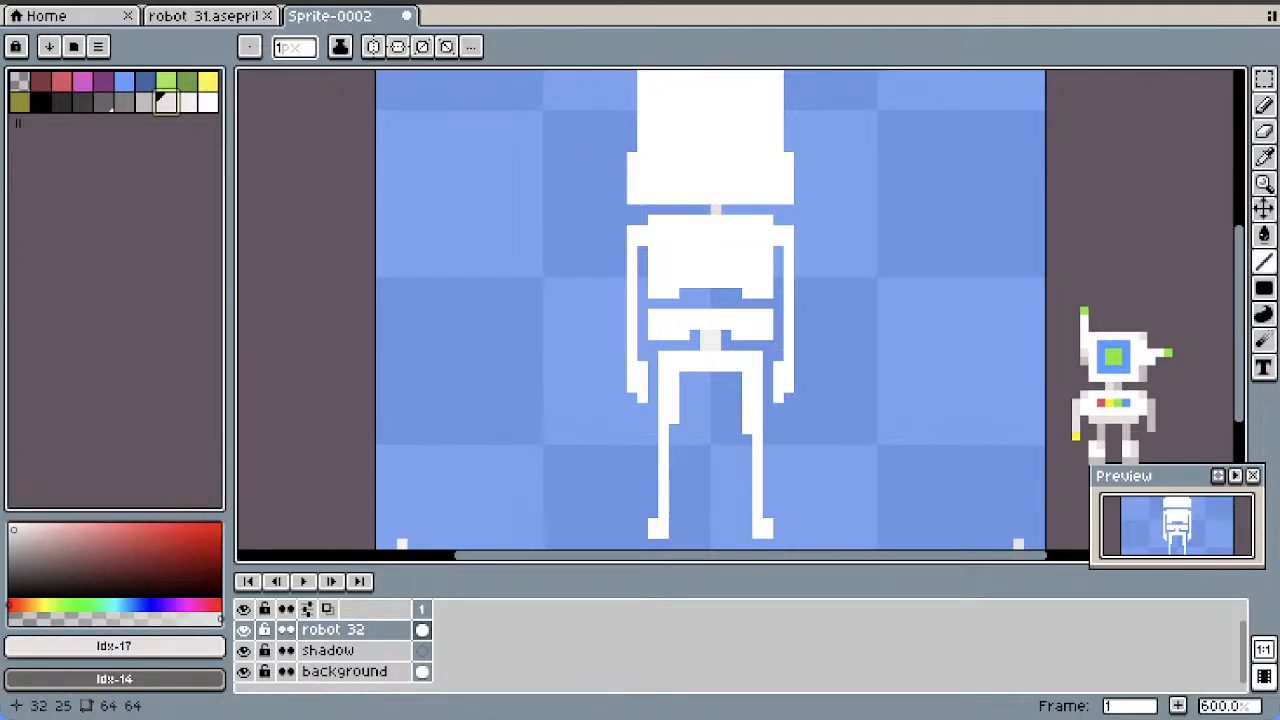
{"action": "key", "text": "ctrl+z"}
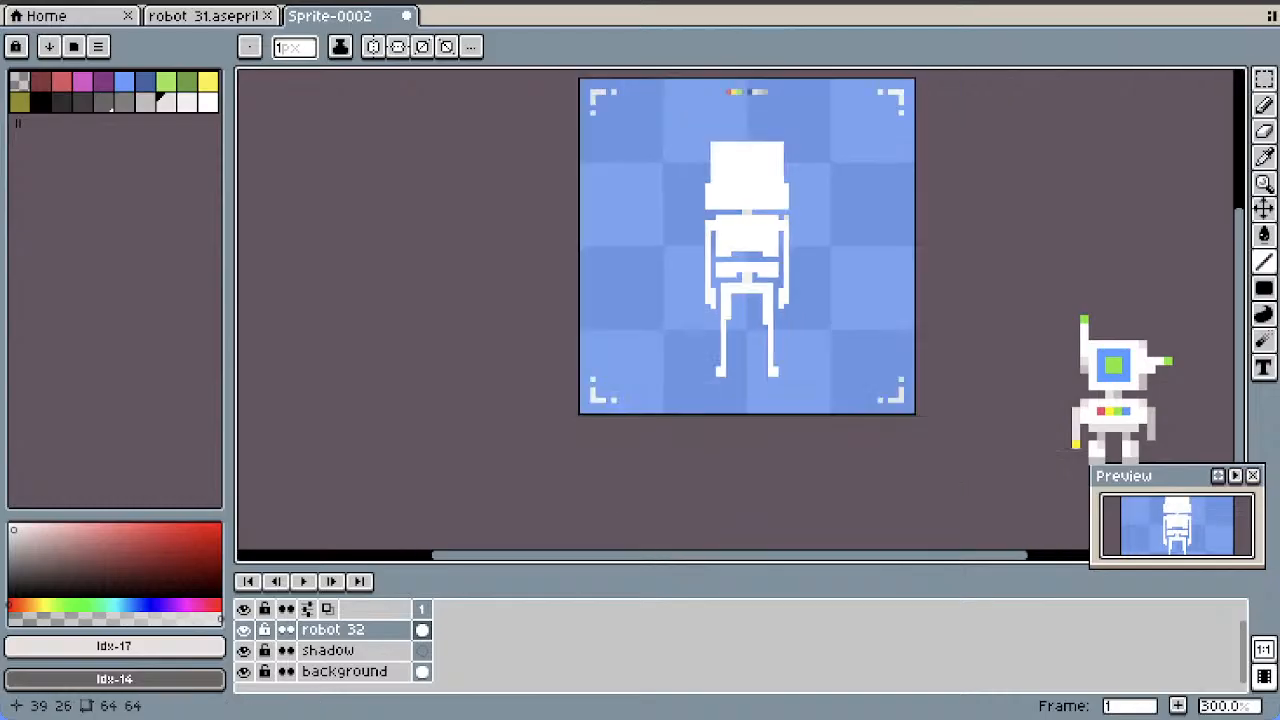
{"action": "scroll", "coordinate": [726, 210], "scroll_direction": "down", "scroll_amount": 2}
{"action": "scroll", "coordinate": [781, 200], "scroll_direction": "up", "scroll_amount": 1}
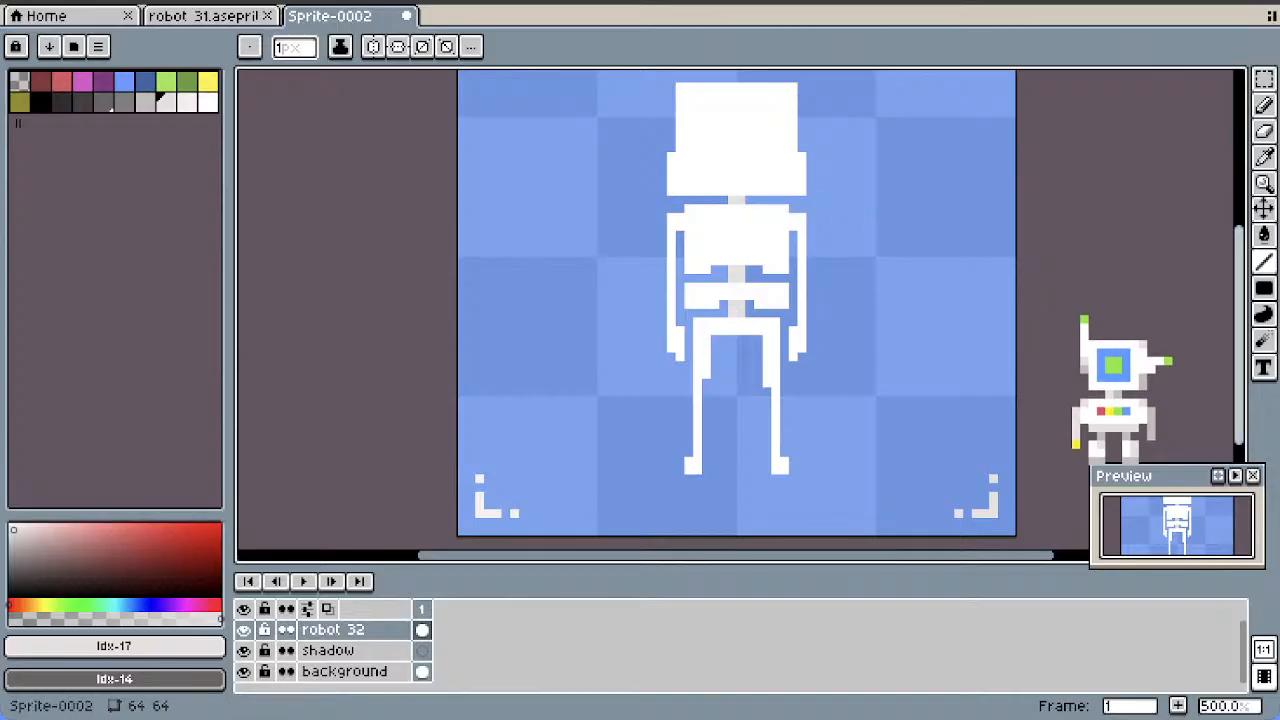
Draw a light grey mouth line about 14 pixels wide across the jaw and ears about 3 pixels high on both sides of the head
{"action": "left_click_drag", "start_coordinate": [1239, 270], "coordinate": [1239, 249]}
{"action": "scroll", "coordinate": [1016, 236], "scroll_direction": "down", "scroll_amount": 1}
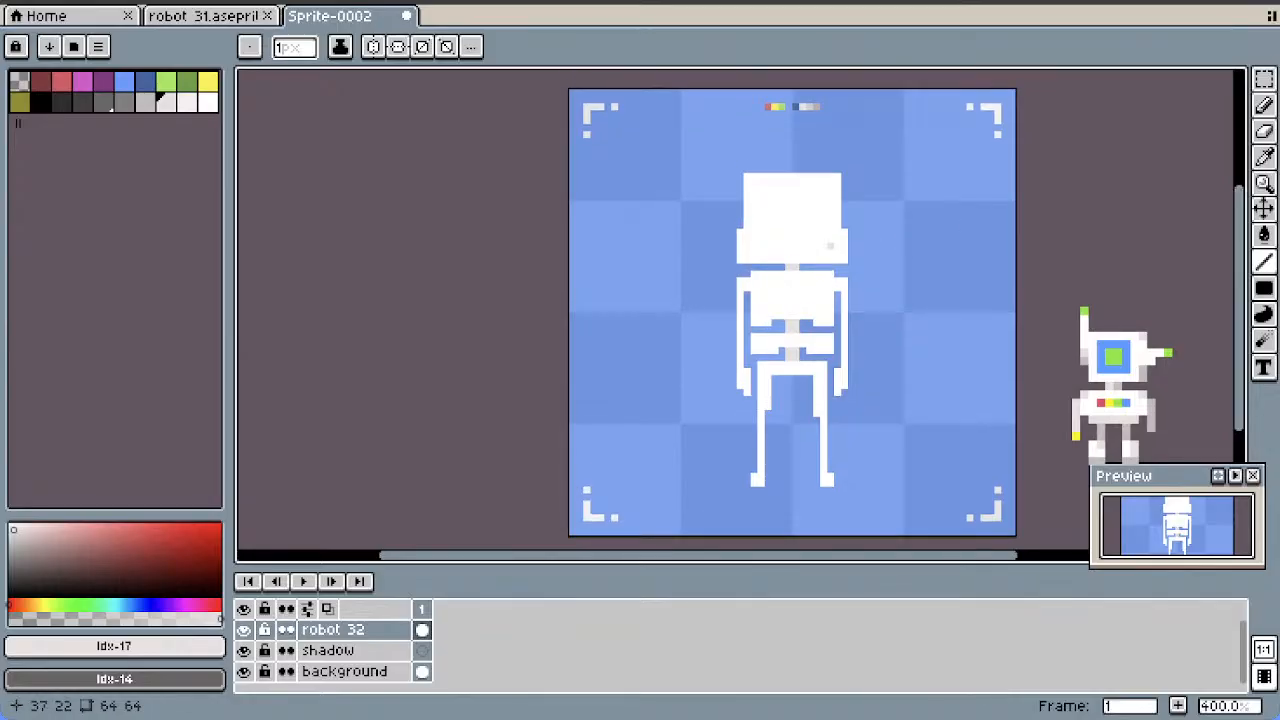
{"action": "left_click_drag", "start_coordinate": [838, 246], "coordinate": [747, 246]}
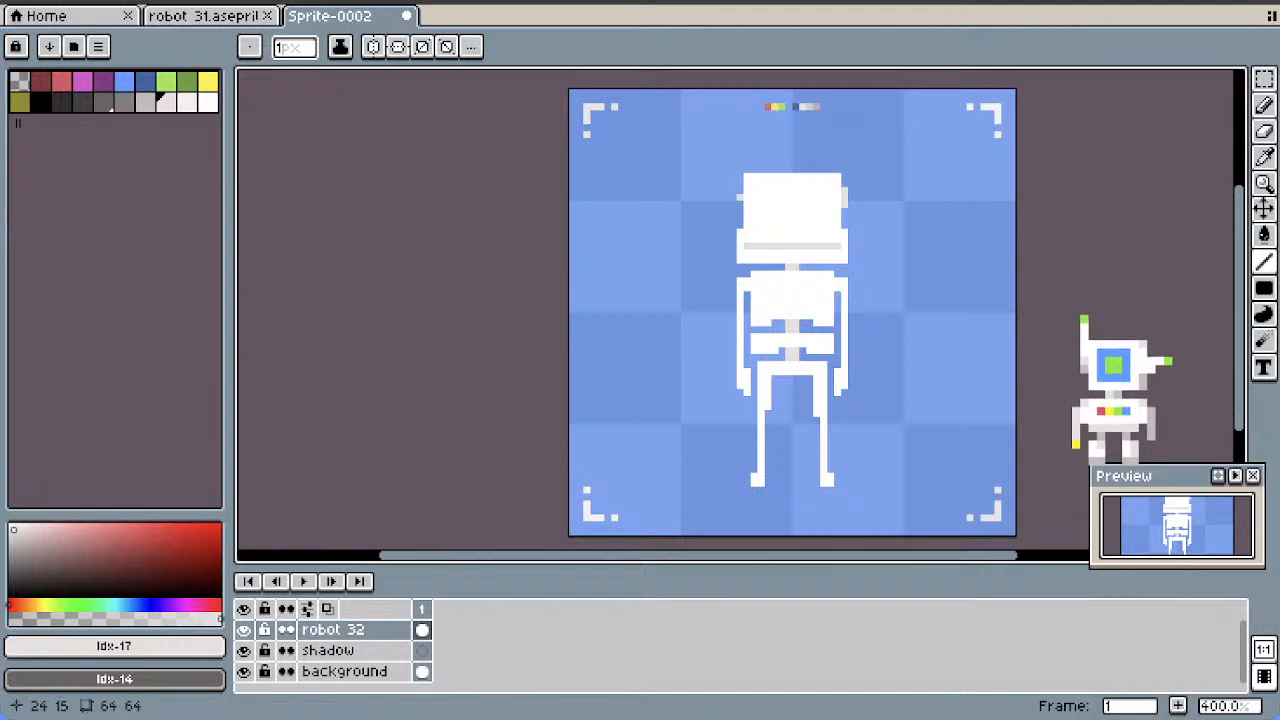
{"action": "left_click_drag", "start_coordinate": [739, 189], "coordinate": [740, 204]}
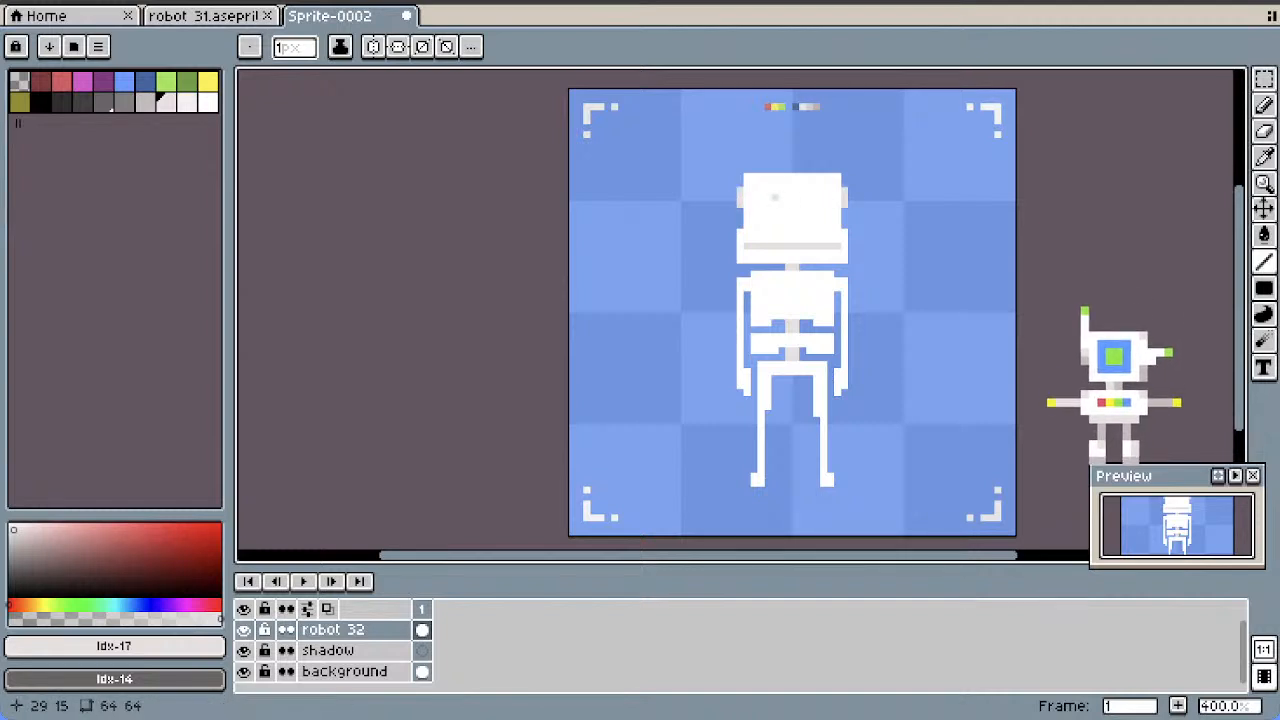
Try two green rectangular eyes about 3 by 5 pixels in the upper head
{"action": "left_click", "coordinate": [166, 82]}
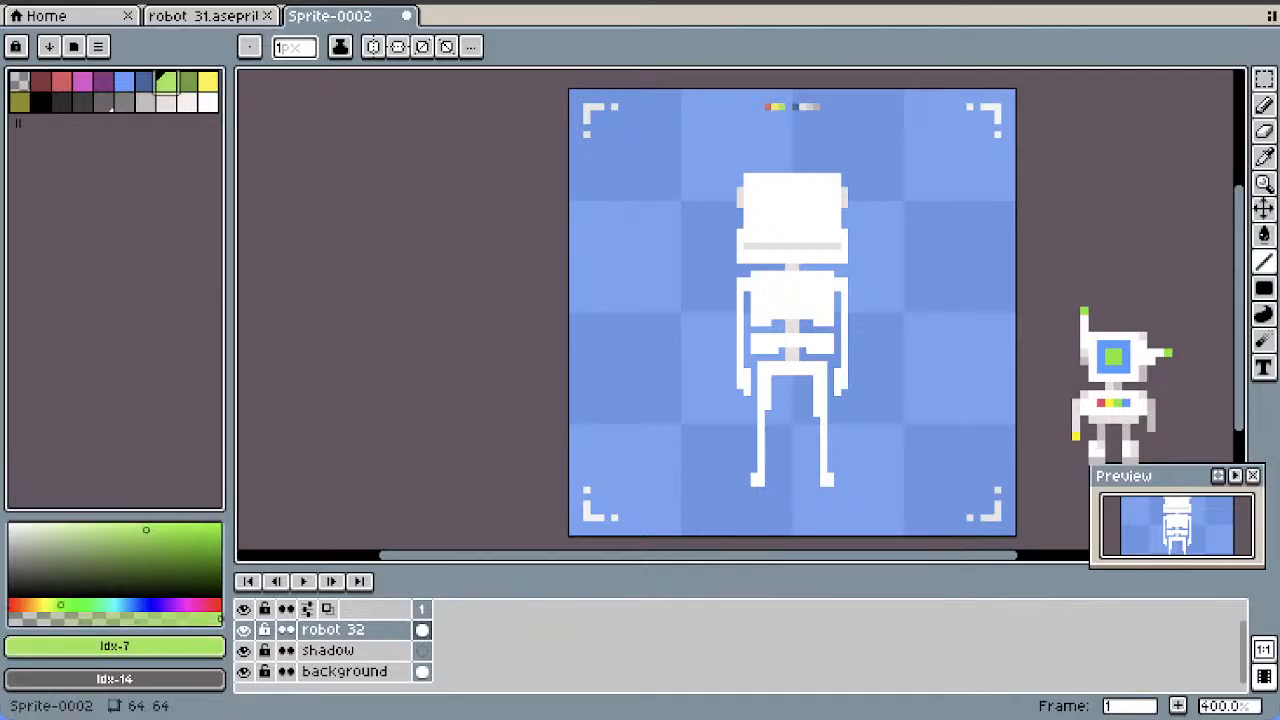
{"action": "left_click", "coordinate": [1264, 106]}
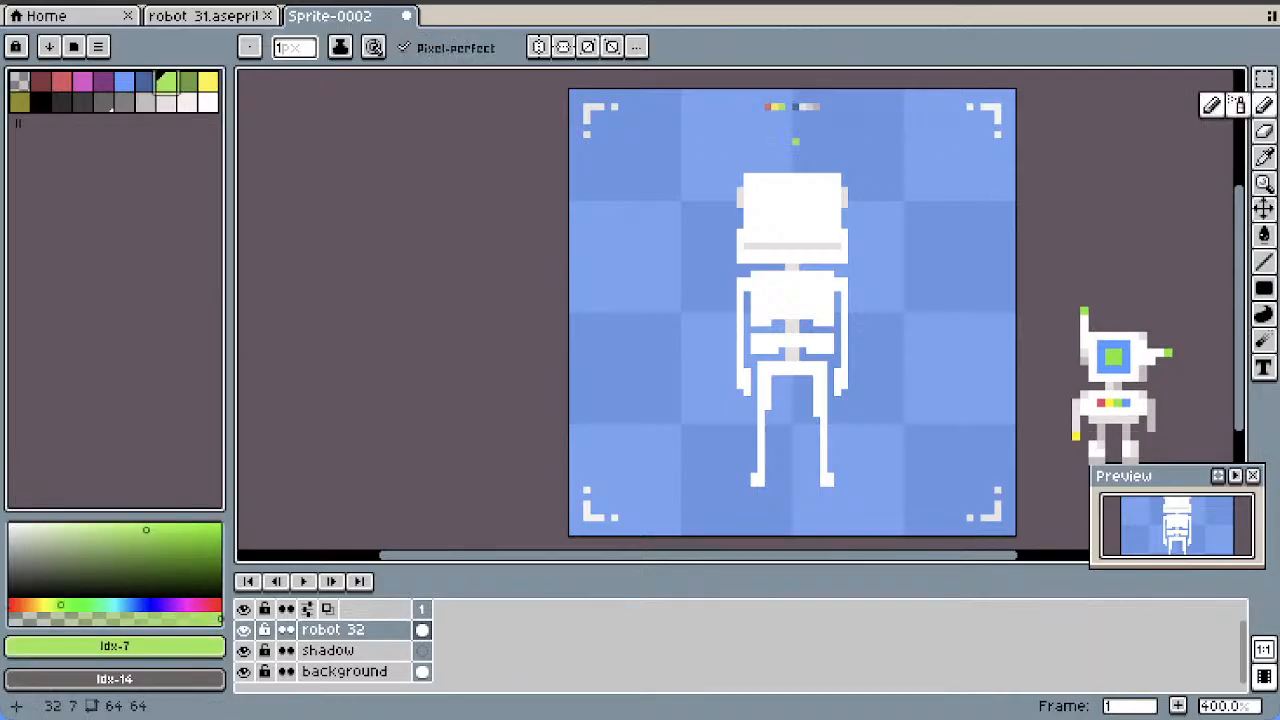
{"action": "left_click", "coordinate": [1264, 288]}
{"action": "left_click_drag", "start_coordinate": [753, 182], "coordinate": [760, 210]}
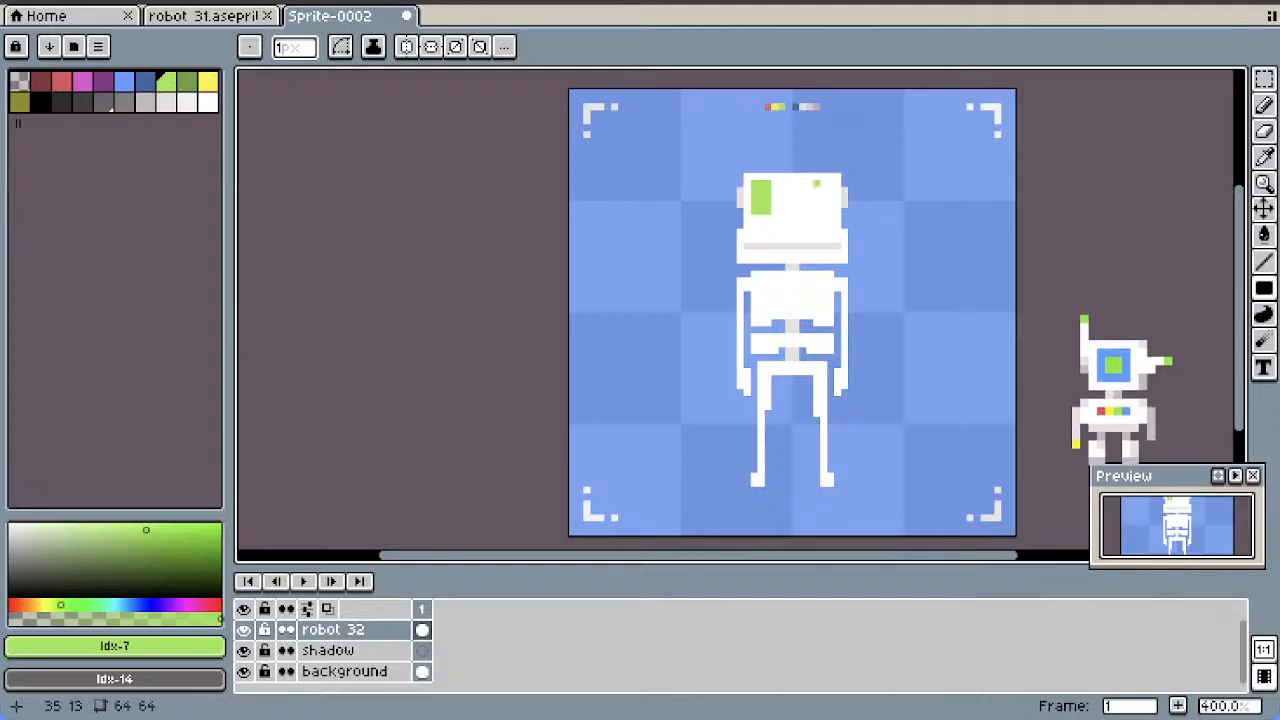
{"action": "left_click_drag", "start_coordinate": [815, 181], "coordinate": [831, 212]}
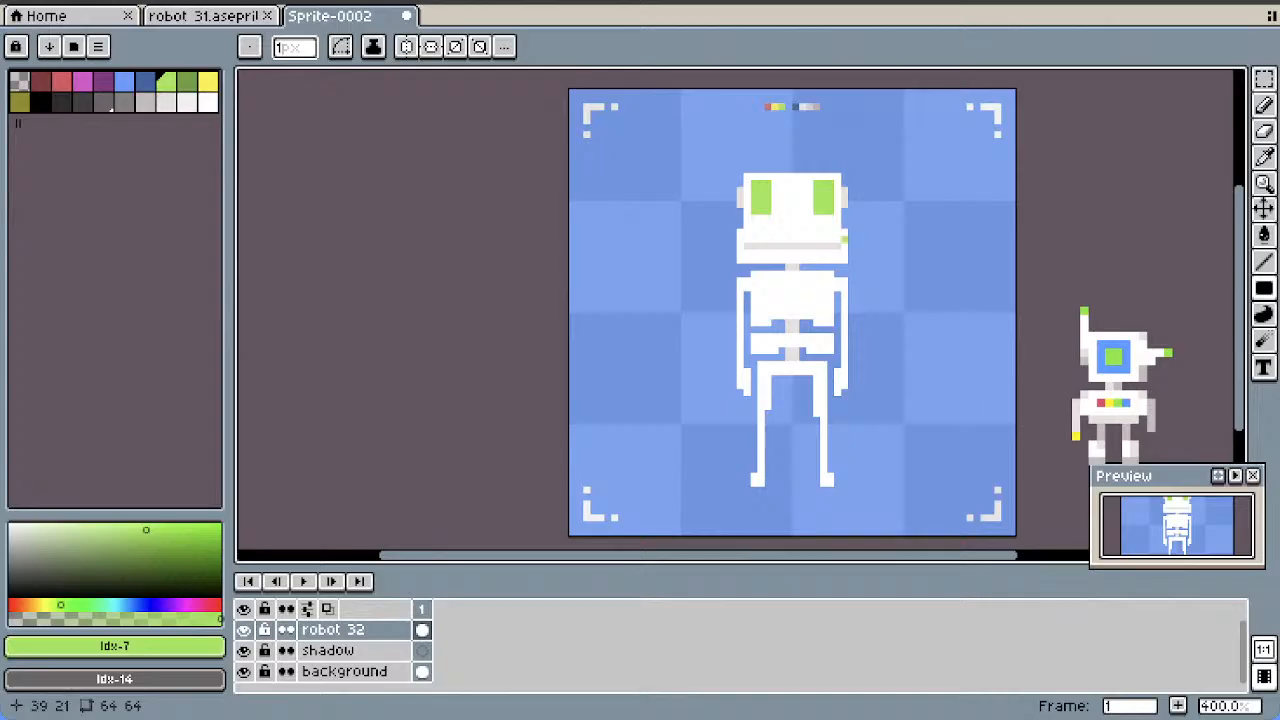
{"action": "key", "text": "ctrl+z"}
{"action": "key", "text": "ctrl+z"}
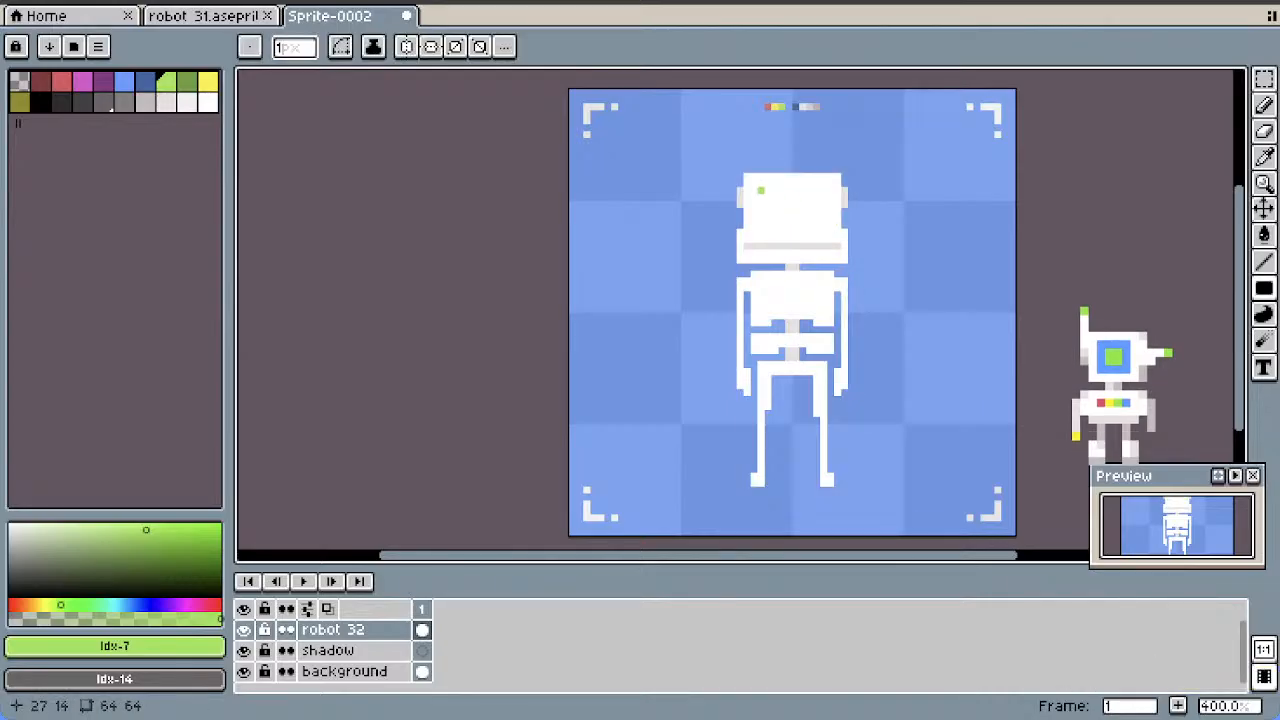
Draw a green visor bar about 12 by 2 pixels across the upper head, with a small pale nose mark below it
{"action": "left_click_drag", "start_coordinate": [754, 190], "coordinate": [836, 195]}
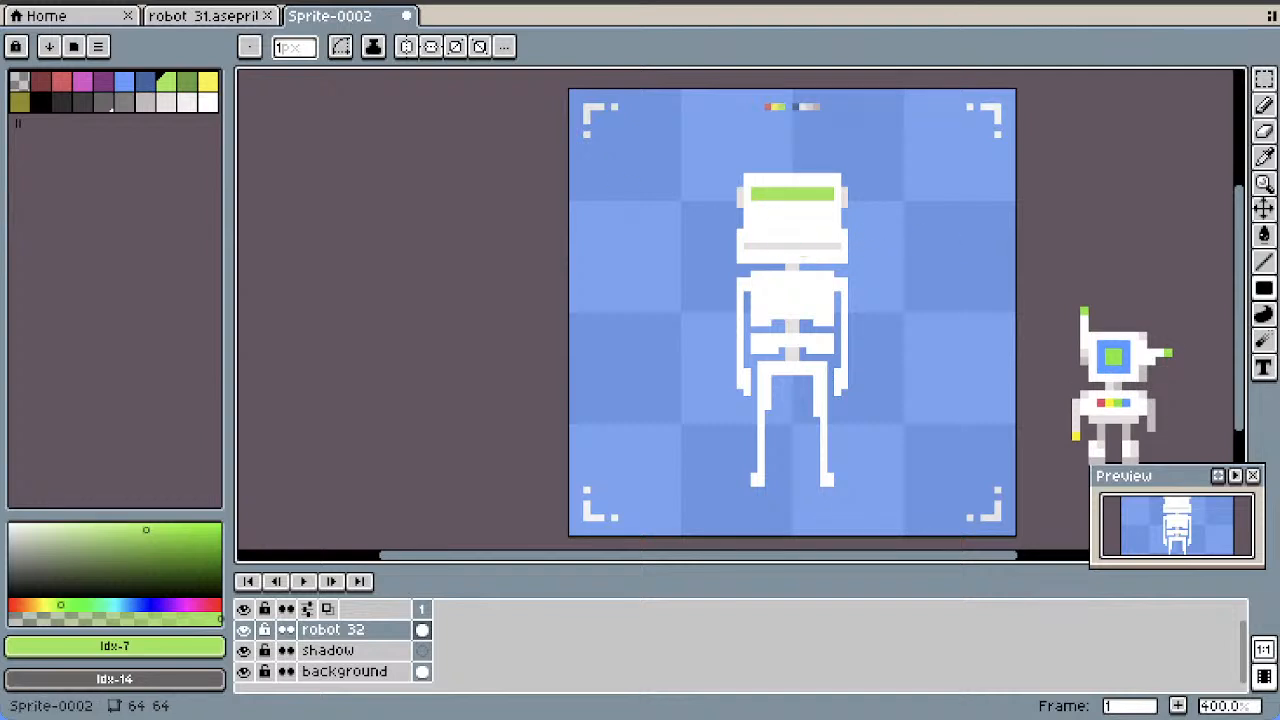
{"action": "left_click", "coordinate": [186, 101]}
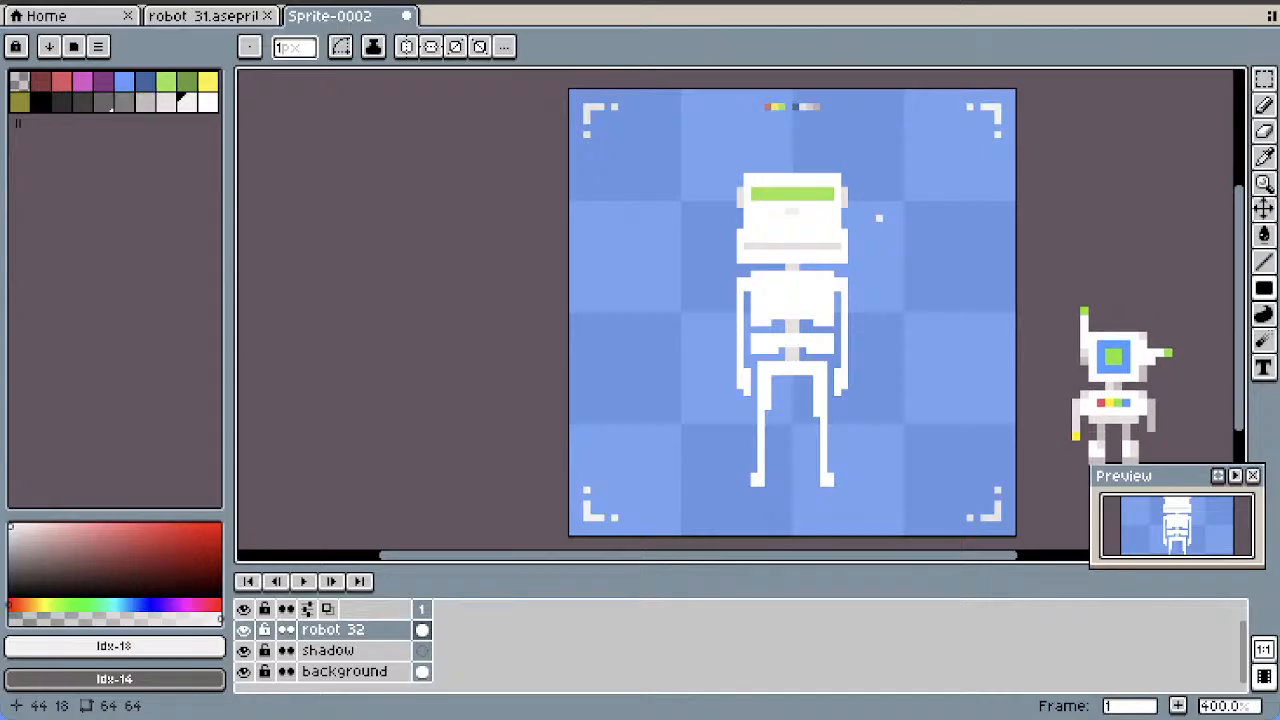
Enlarge the mouth into a filled light grey rectangle about 14 by 3 pixels
{"action": "scroll", "coordinate": [787, 314], "scroll_direction": "up", "scroll_amount": 1}
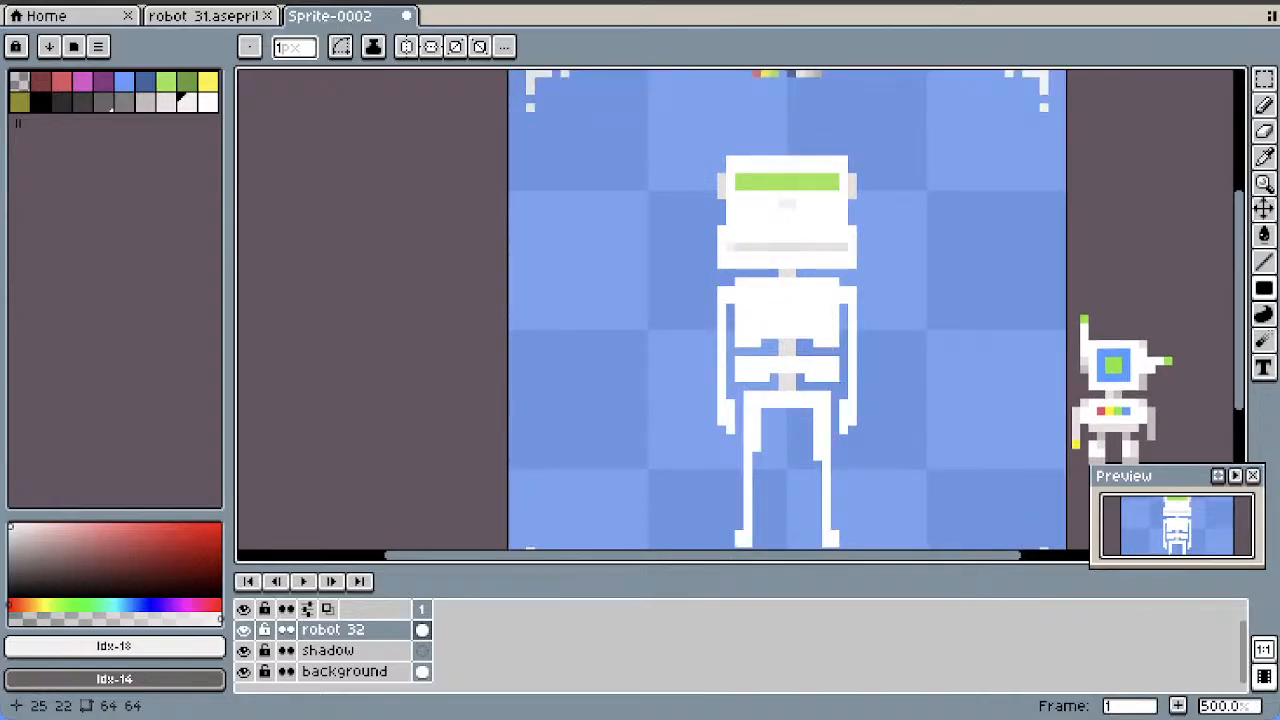
{"action": "mouse_move", "coordinate": [730, 254]}
{"action": "left_mouse_down"}
{"action": "mouse_move", "coordinate": [855, 248]}
{"action": "mouse_move", "coordinate": [845, 254]}
{"action": "left_mouse_up"}
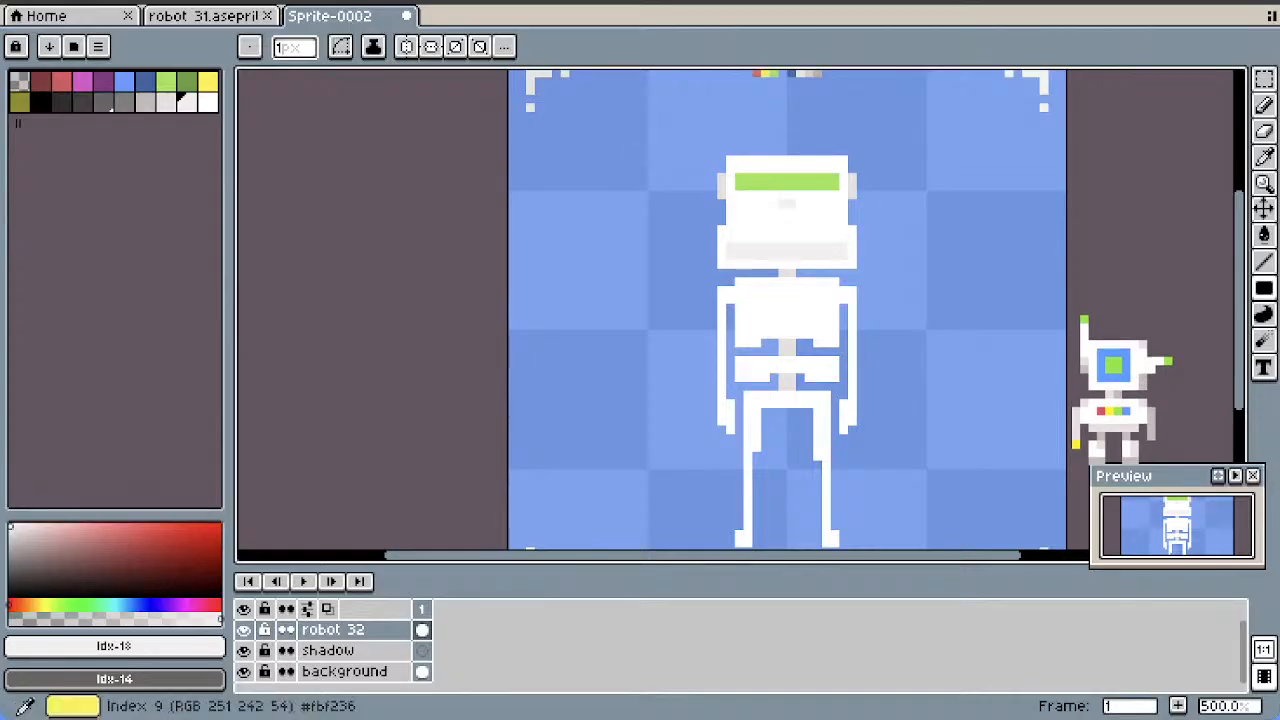
{"action": "left_click", "coordinate": [166, 101]}
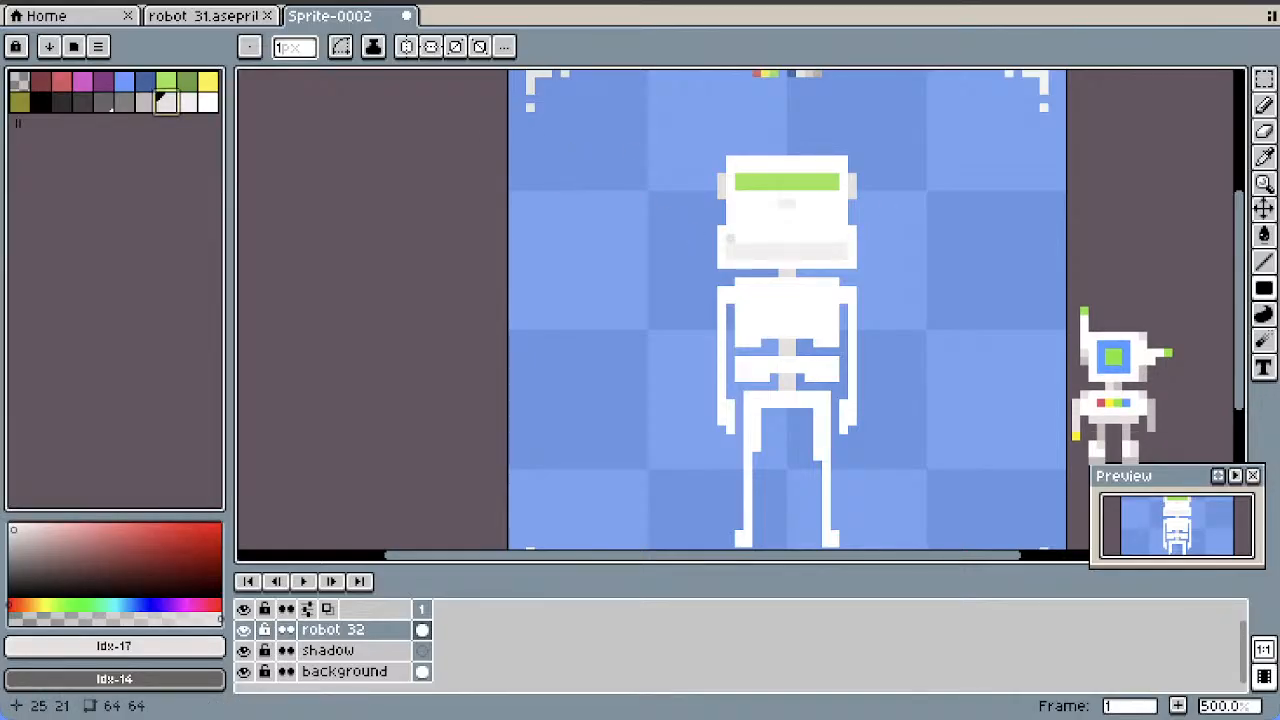
{"action": "left_click_drag", "start_coordinate": [730, 238], "coordinate": [843, 256]}
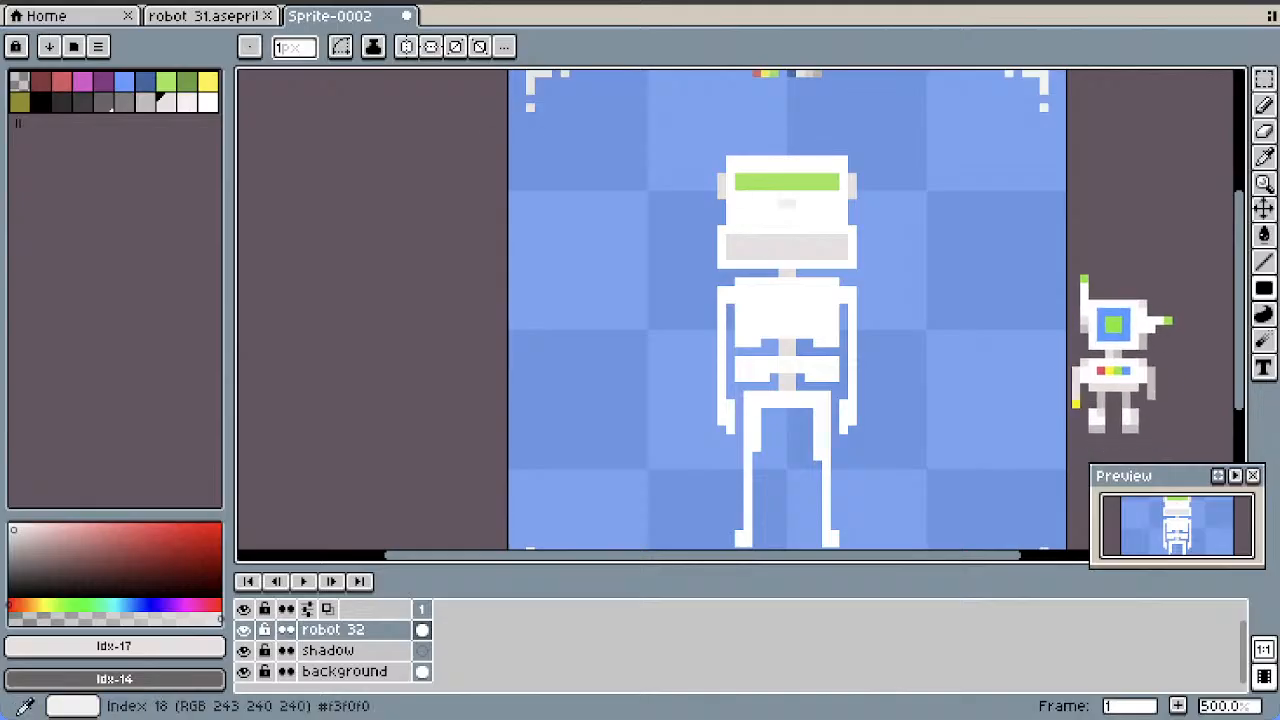
Draw off-white (#f3f0f0) vertical tooth stripes across the grey mouth
{"action": "left_click", "coordinate": [186, 101]}
{"action": "left_click_drag", "start_coordinate": [739, 256], "coordinate": [747, 238]}
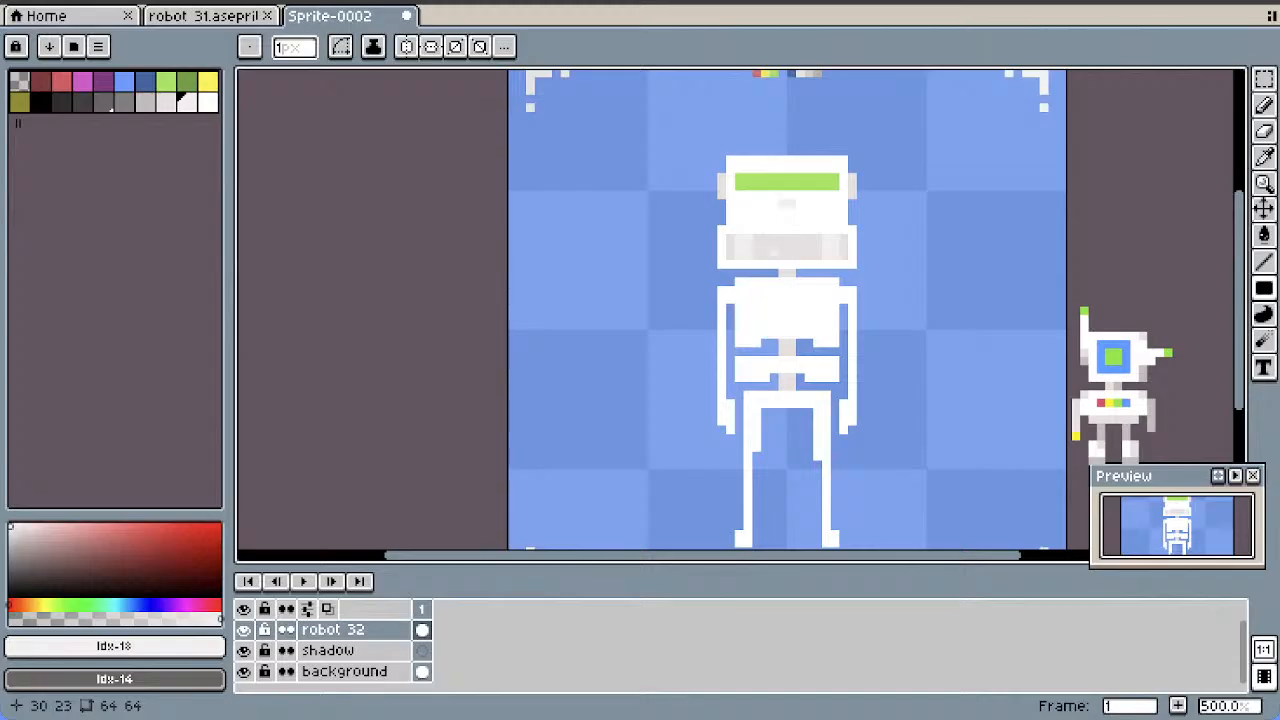
{"action": "left_click_drag", "start_coordinate": [765, 256], "coordinate": [774, 238]}
{"action": "scroll", "coordinate": [887, 270], "scroll_direction": "down", "scroll_amount": 3}
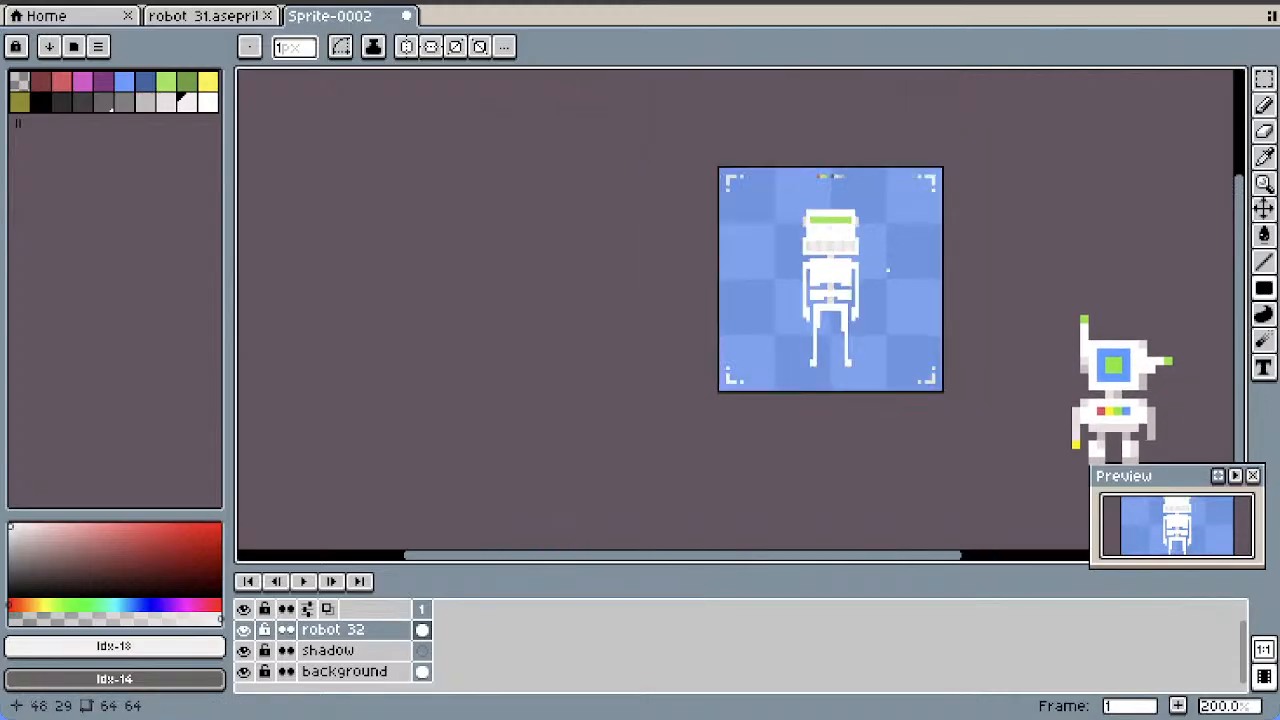
{"action": "scroll", "coordinate": [868, 245], "scroll_direction": "up", "scroll_amount": 2}
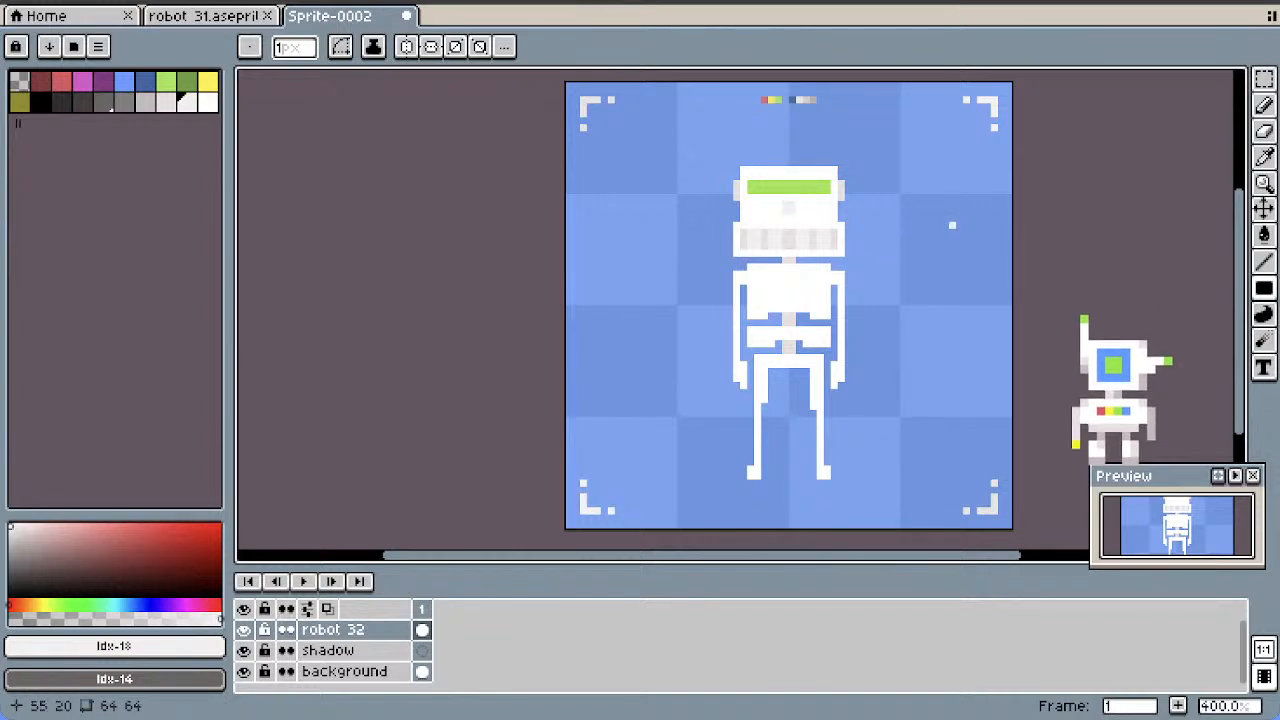
Narrow the jaw block to about 12 pixels wide by pulling in both of its sides
{"action": "key", "text": "w"}
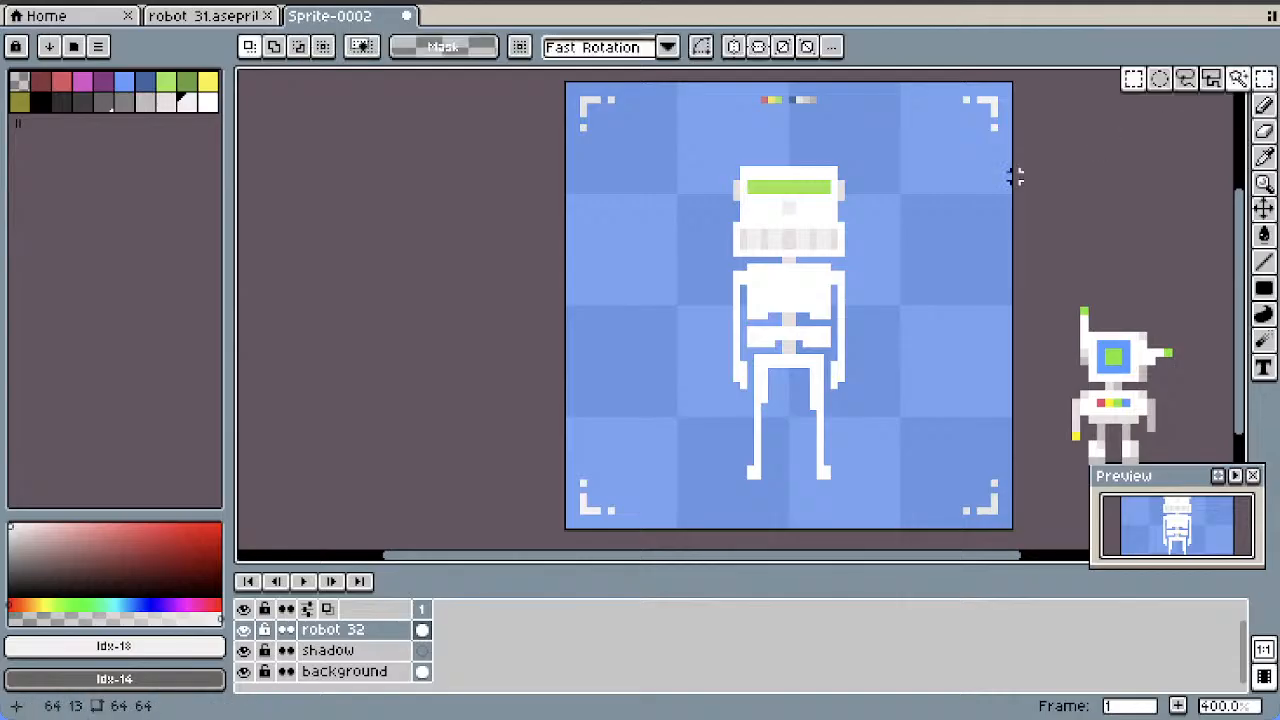
{"action": "left_click_drag", "start_coordinate": [841, 226], "coordinate": [743, 241]}
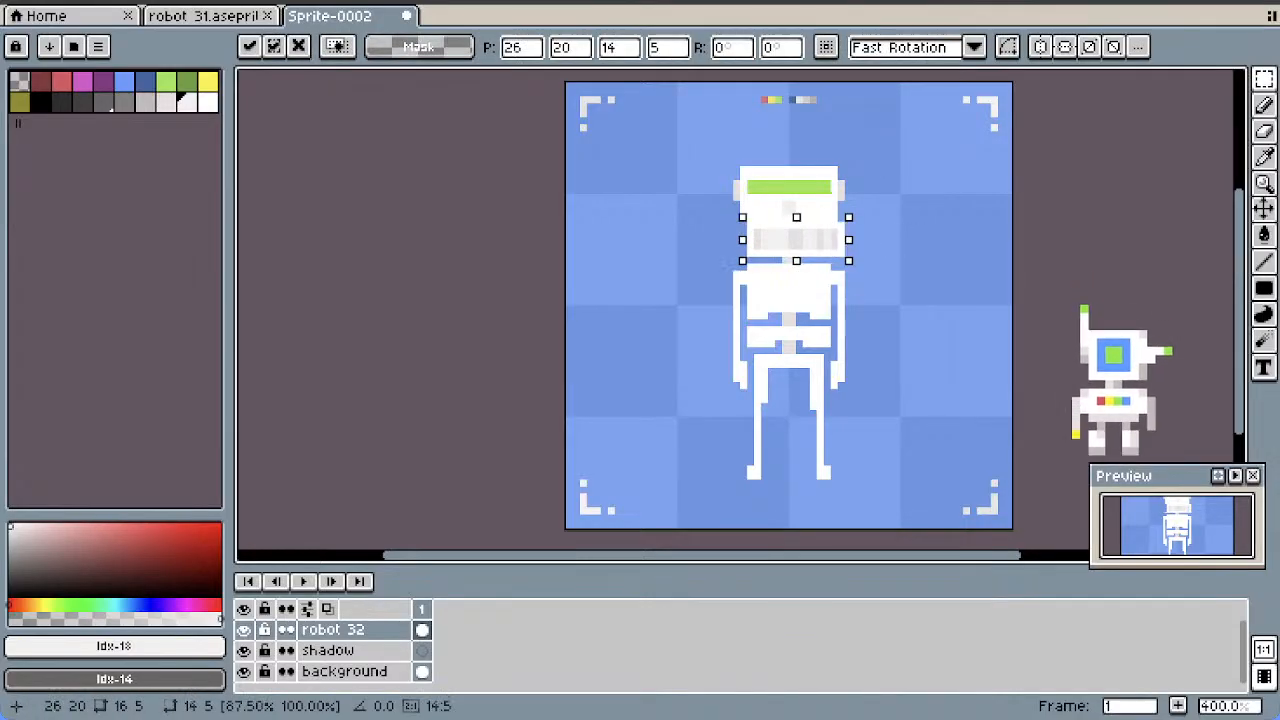
{"action": "left_click_drag", "start_coordinate": [849, 240], "coordinate": [835, 240]}
{"action": "left_click", "coordinate": [876, 218]}
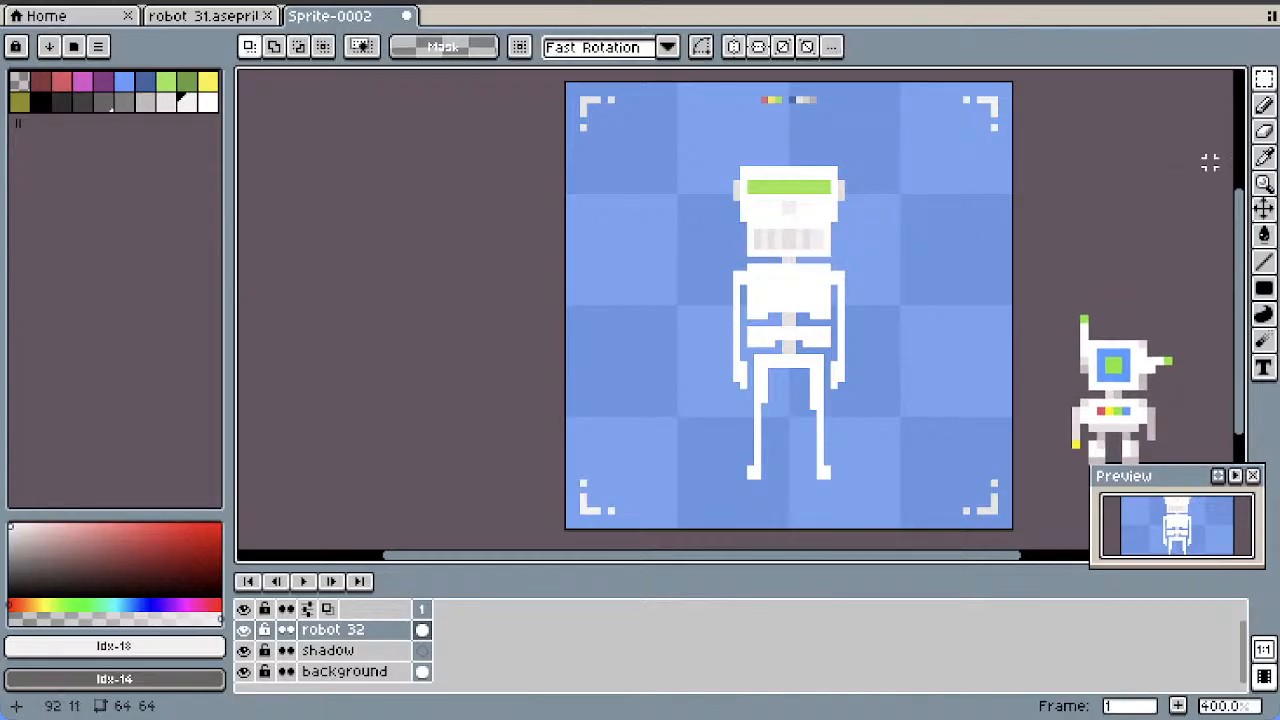
Cover the teeth with a plain off-white mouth rectangle about 10 by 3 pixels
{"action": "left_click", "coordinate": [1264, 106]}
{"action": "scroll", "coordinate": [875, 204], "scroll_direction": "up", "scroll_amount": 1}
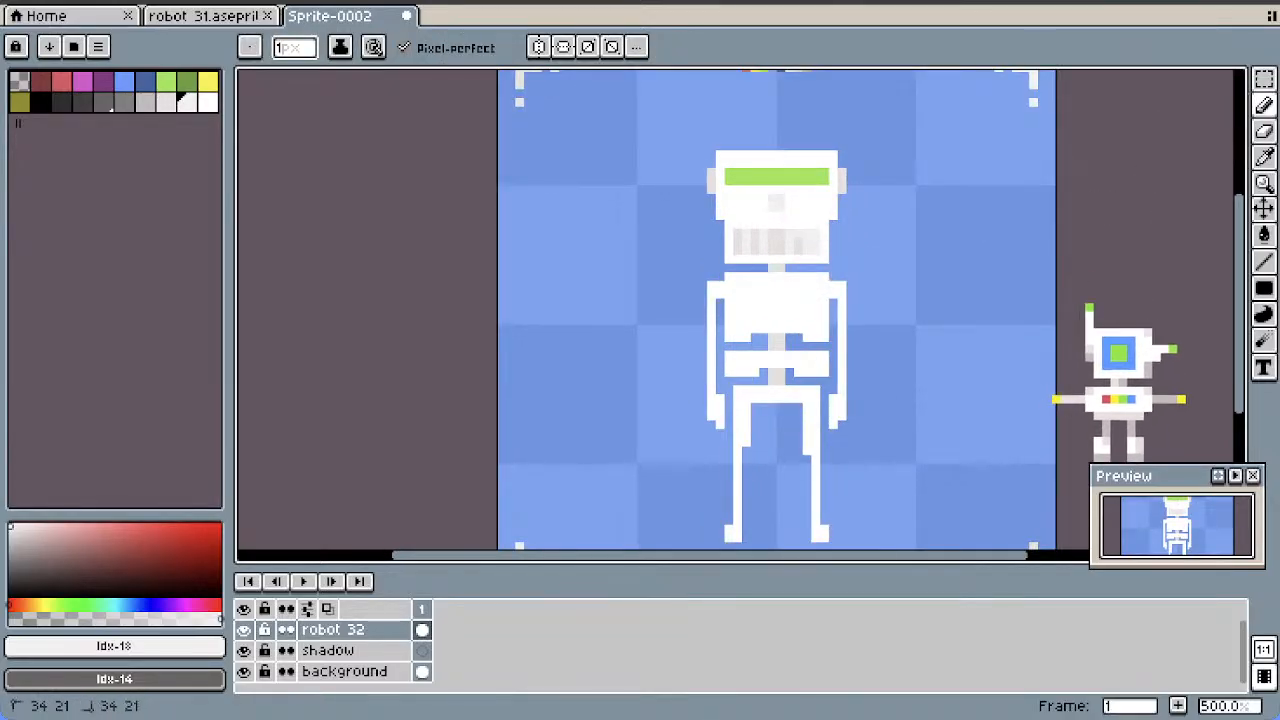
{"action": "left_click", "coordinate": [1264, 288]}
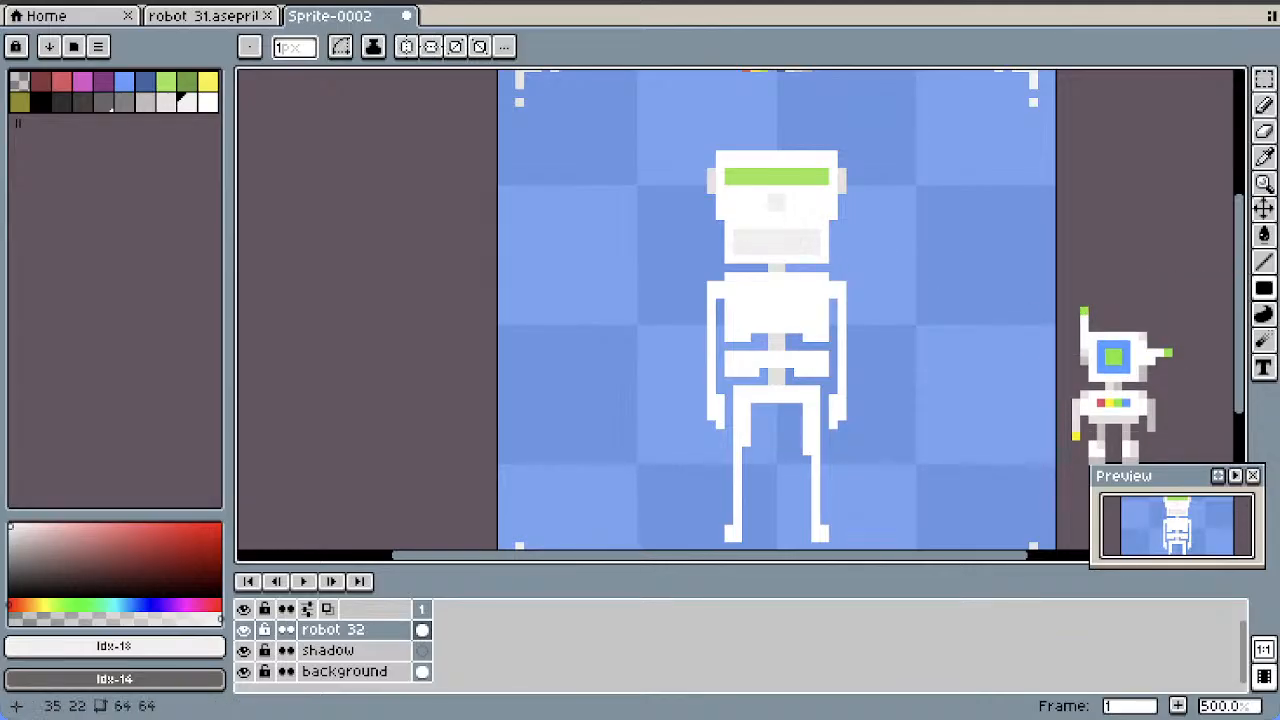
{"action": "scroll", "coordinate": [880, 235], "scroll_direction": "down", "scroll_amount": 1}
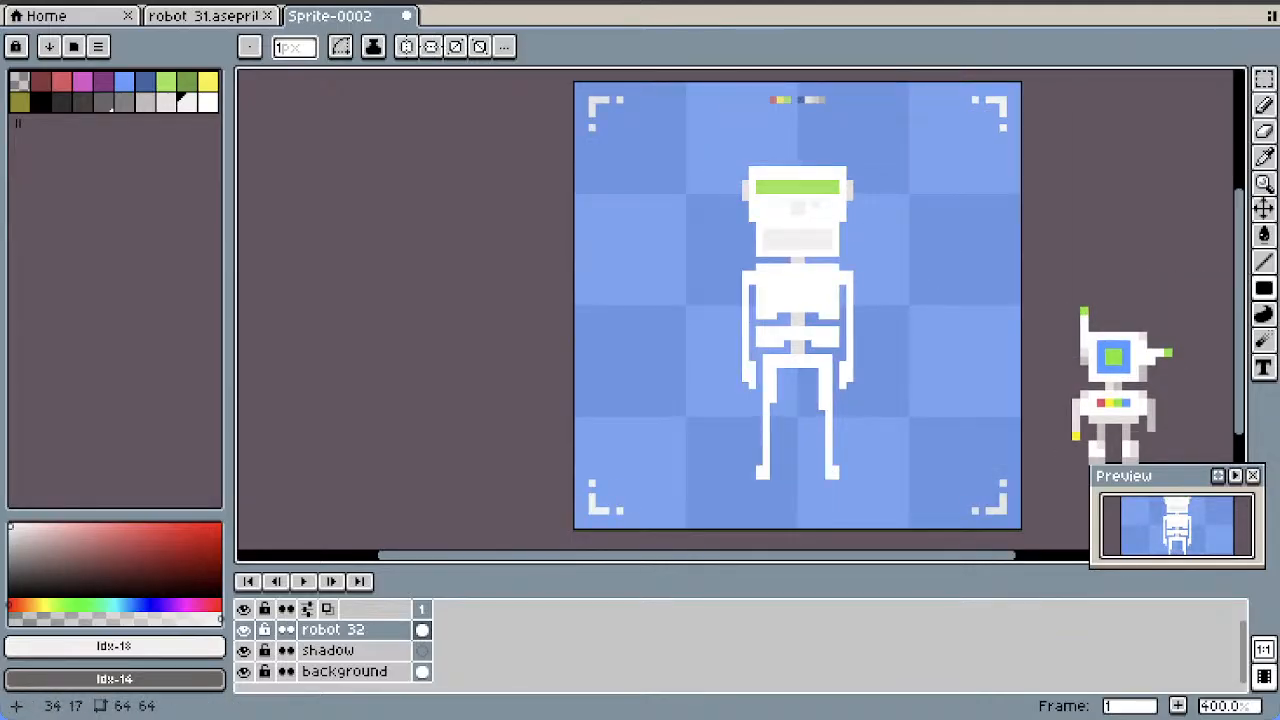
Try an off-white cheek mark beside the nose, and erase the outer corner pixels of the head and jaw
{"action": "left_click_drag", "start_coordinate": [815, 204], "coordinate": [836, 211]}
{"action": "key", "text": "ctrl+z"}
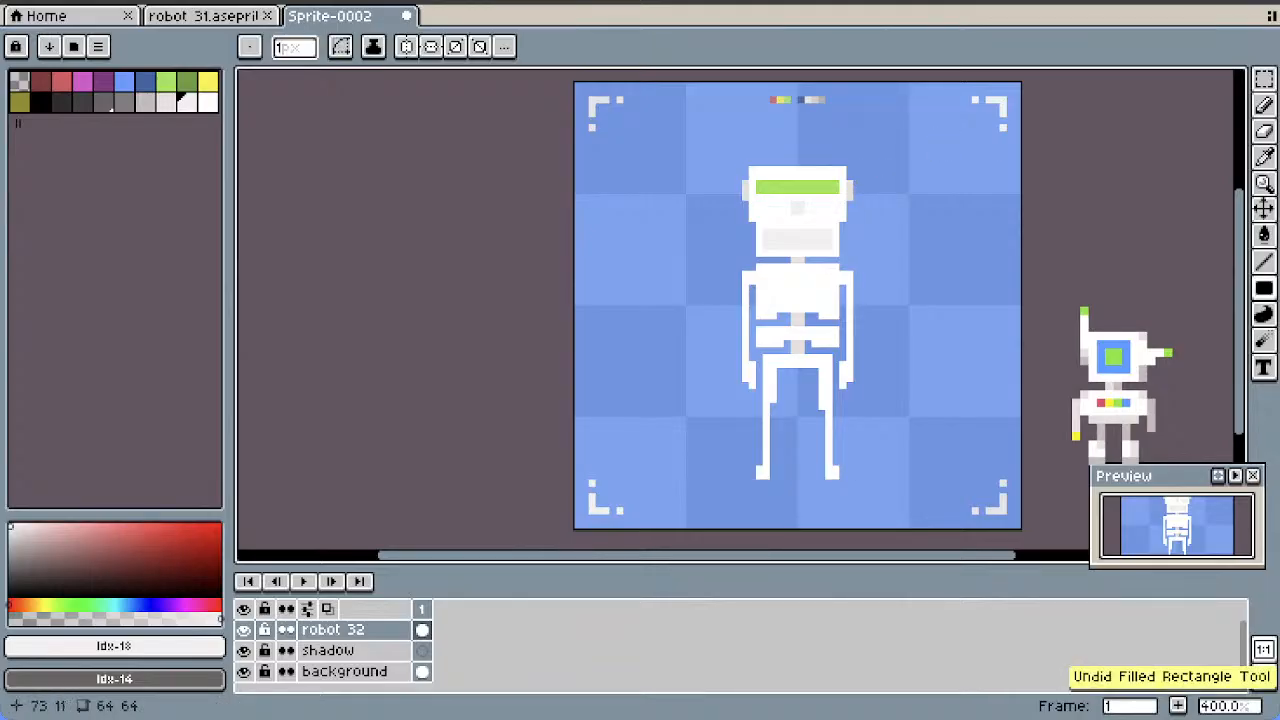
{"action": "left_click", "coordinate": [1264, 131]}
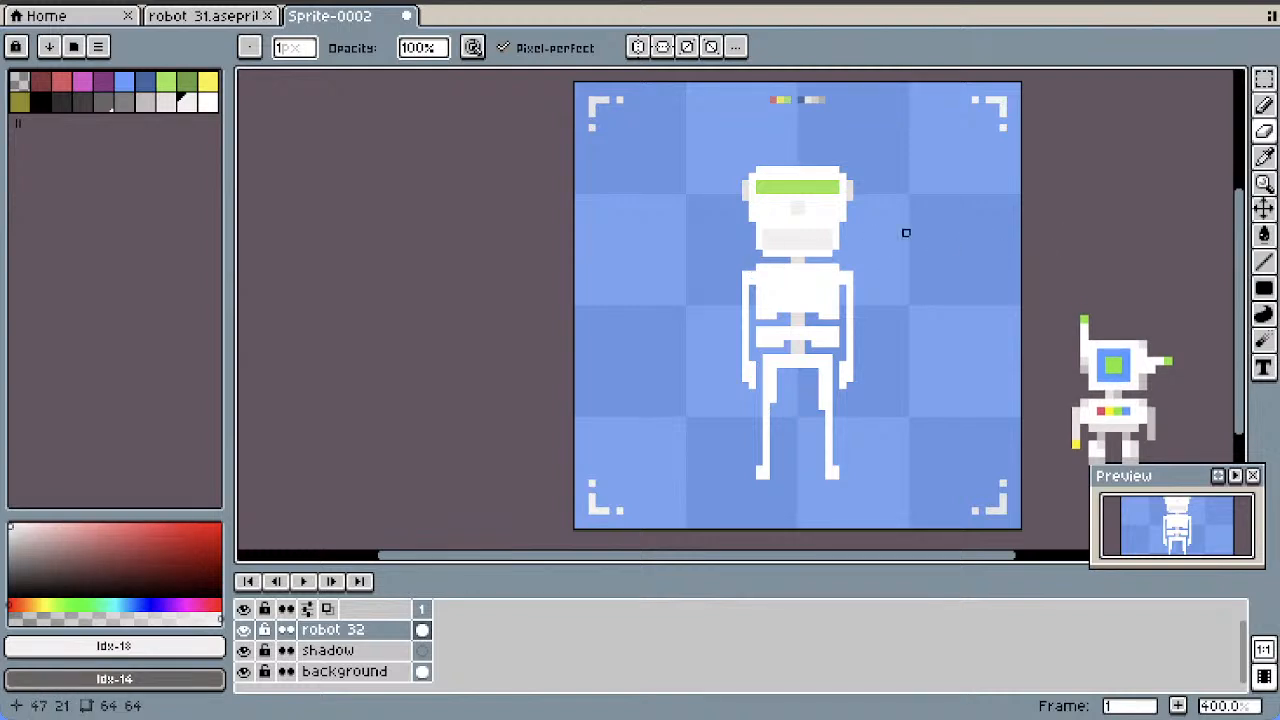
{"action": "key", "text": "ctrl+z"}
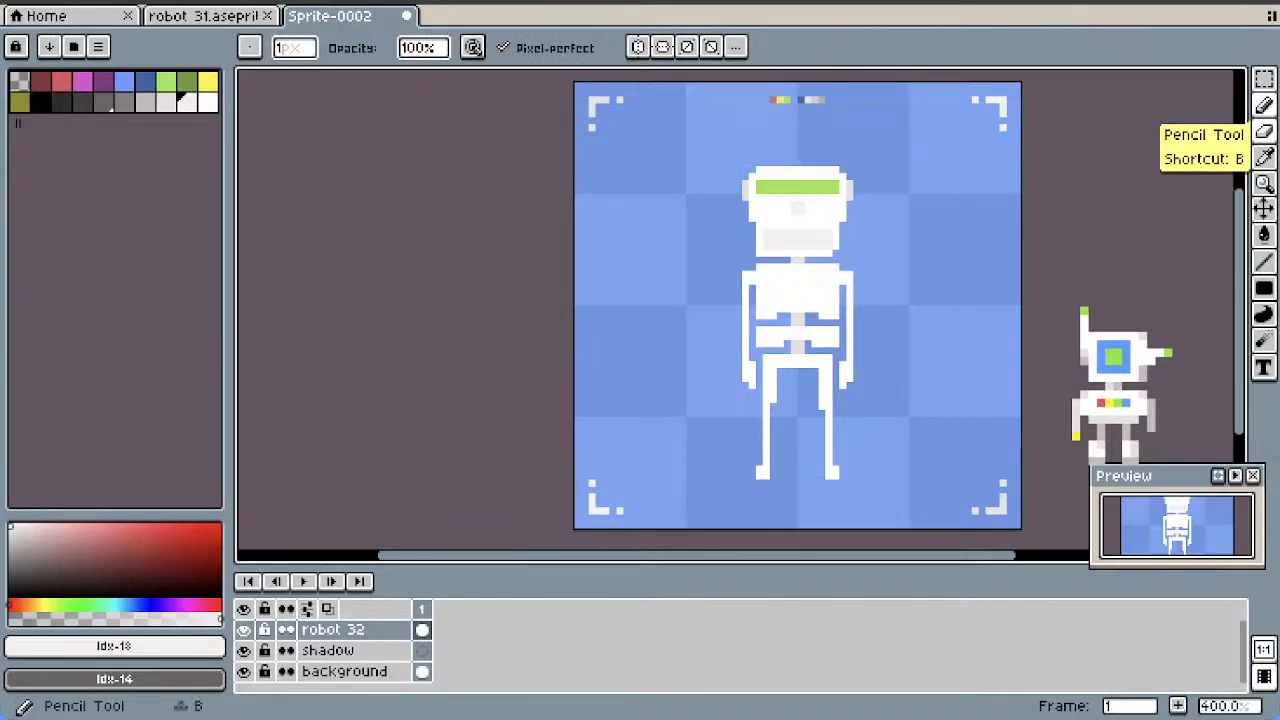
Delete the whole head above the neck using a rectangular selection about 27 by 13 pixels
{"action": "left_click", "coordinate": [1264, 79]}
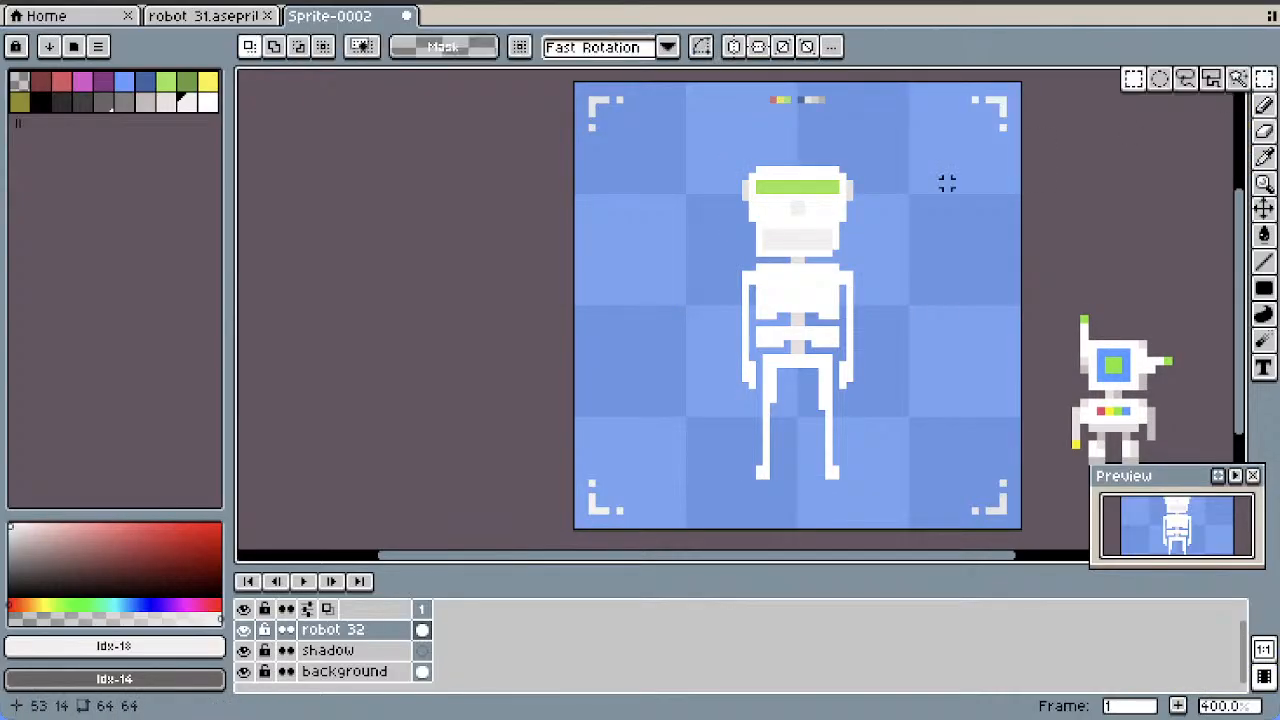
{"action": "left_click_drag", "start_coordinate": [734, 166], "coordinate": [927, 260]}
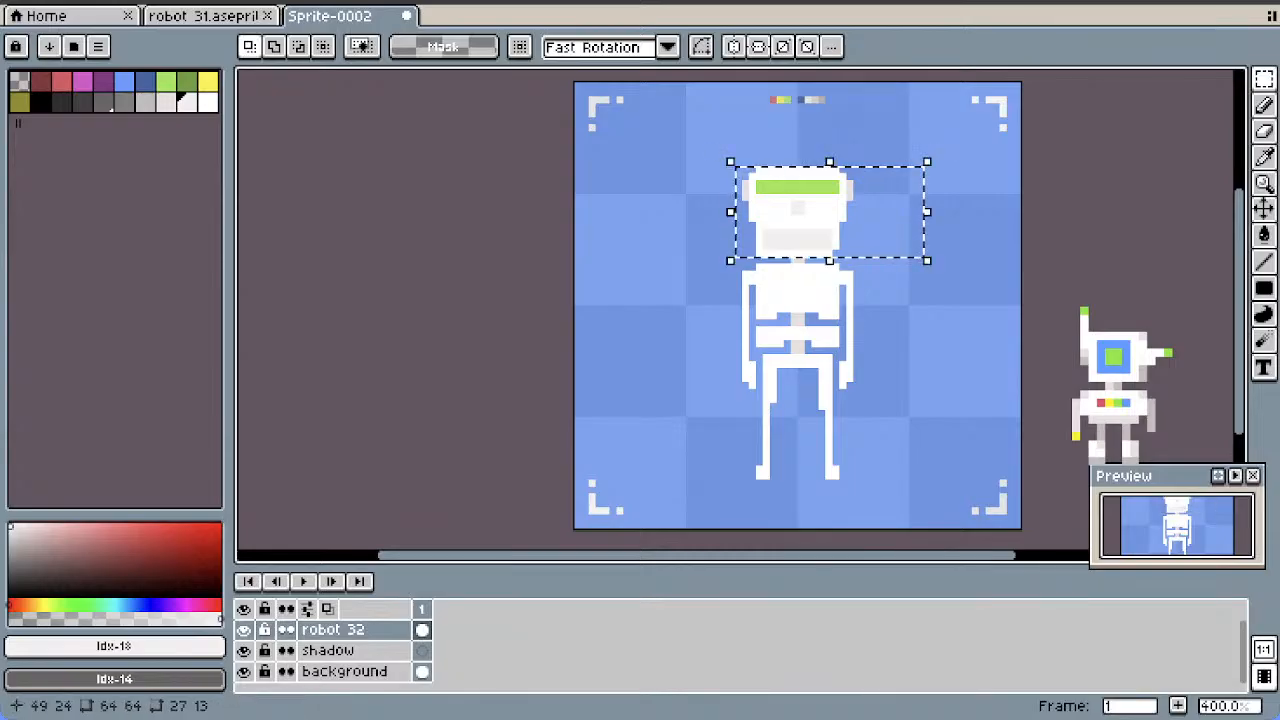
{"action": "key", "text": "Delete"}
Draw a filled off-white ellipse about 12 by 9 pixels above the neck as the new head, and choose white (#ffffff) as drawing colour
{"action": "left_click", "coordinate": [1264, 288]}
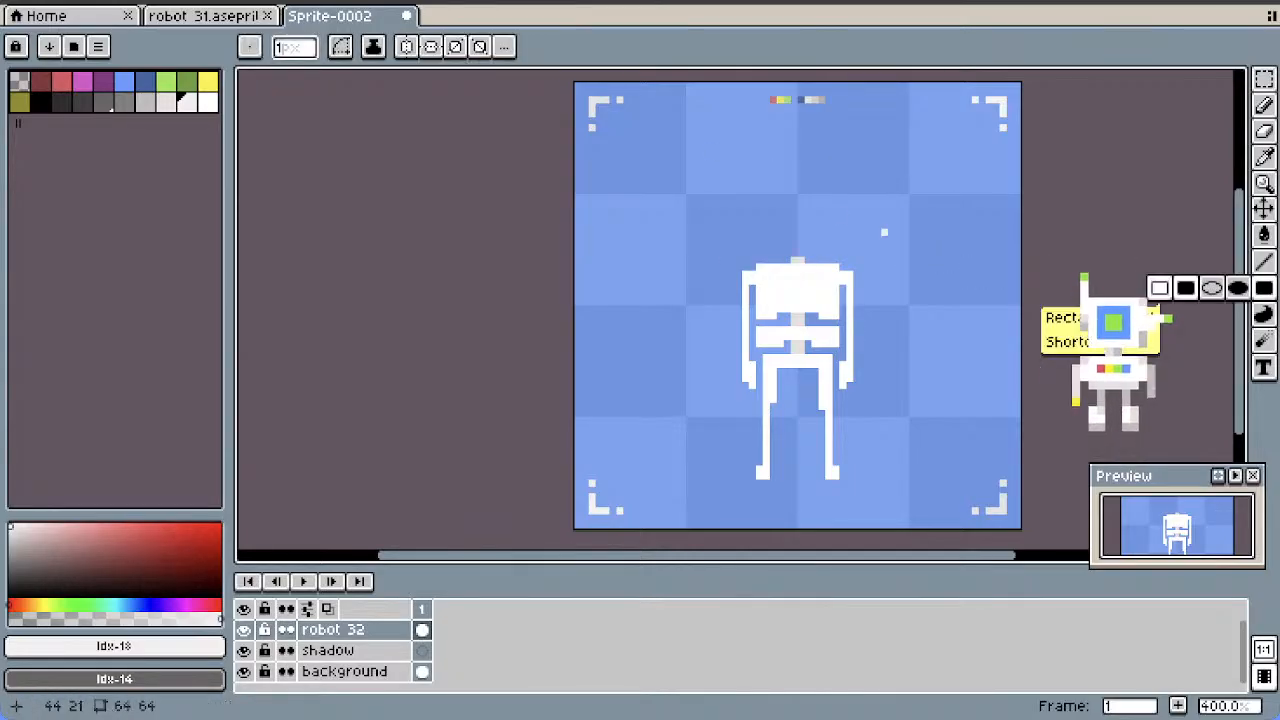
{"action": "left_click", "coordinate": [1238, 288]}
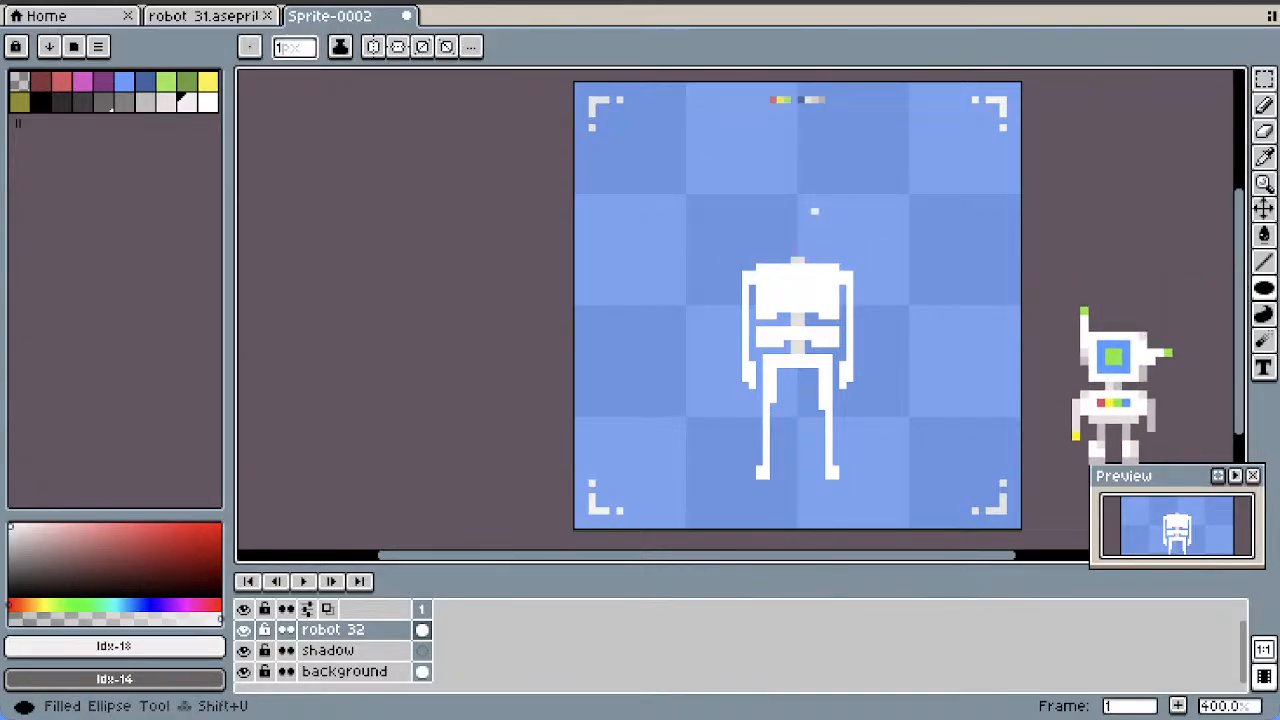
{"action": "left_click_drag", "start_coordinate": [757, 194], "coordinate": [837, 252]}
{"action": "left_click", "coordinate": [207, 101]}
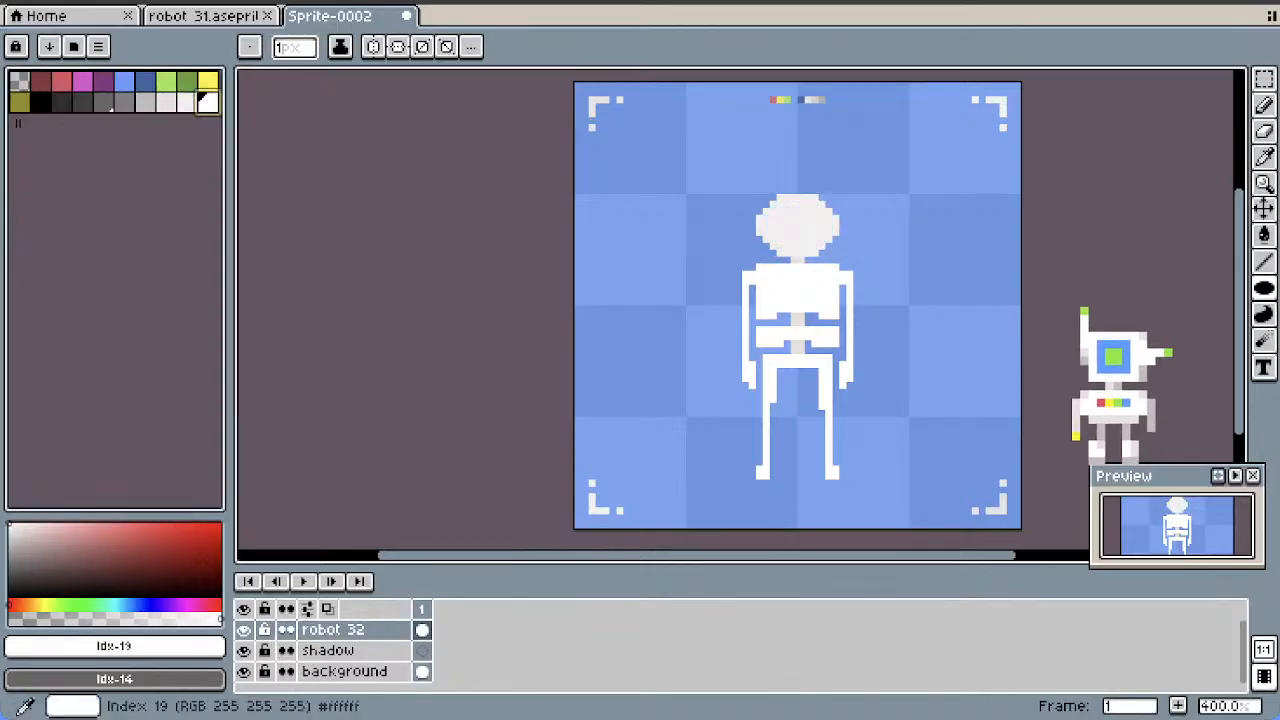
Draw a filled white ellipse about 14 by 9 pixels over the off-white head
{"action": "left_click_drag", "start_coordinate": [752, 197], "coordinate": [840, 250]}
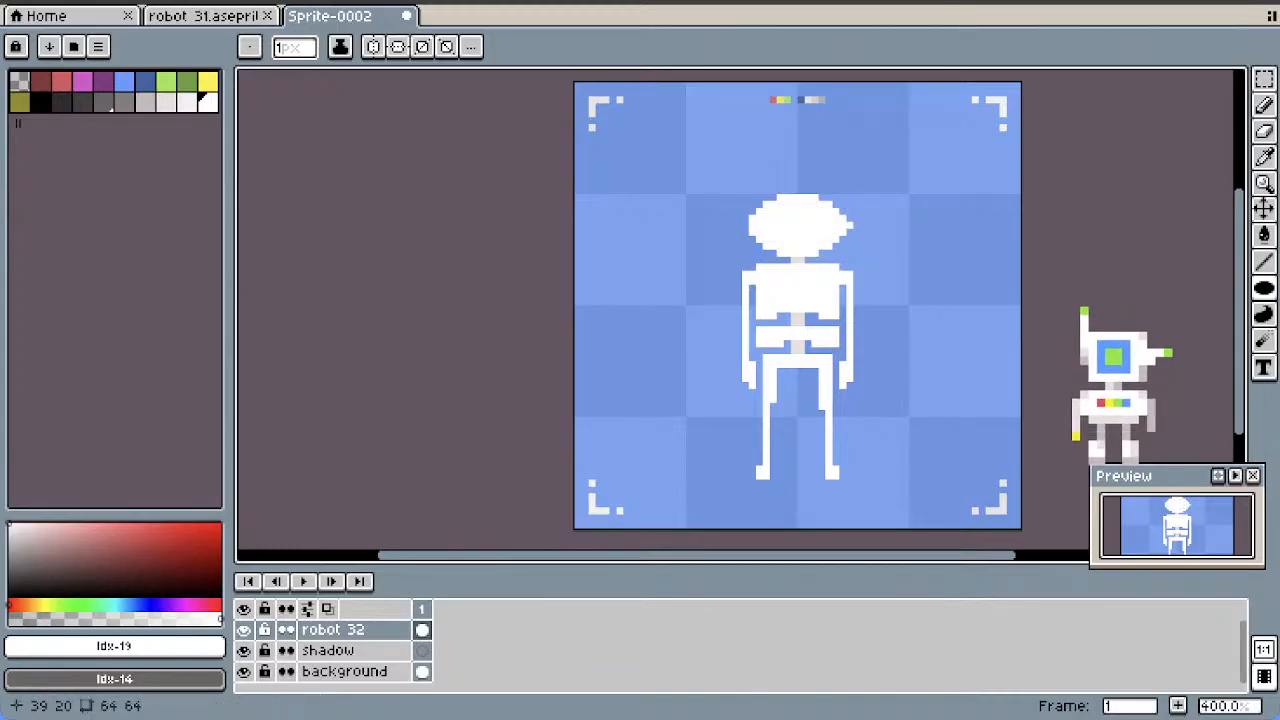
Try adding a pointed white beak to the right side of the head, and undo it
{"action": "left_click", "coordinate": [857, 225]}
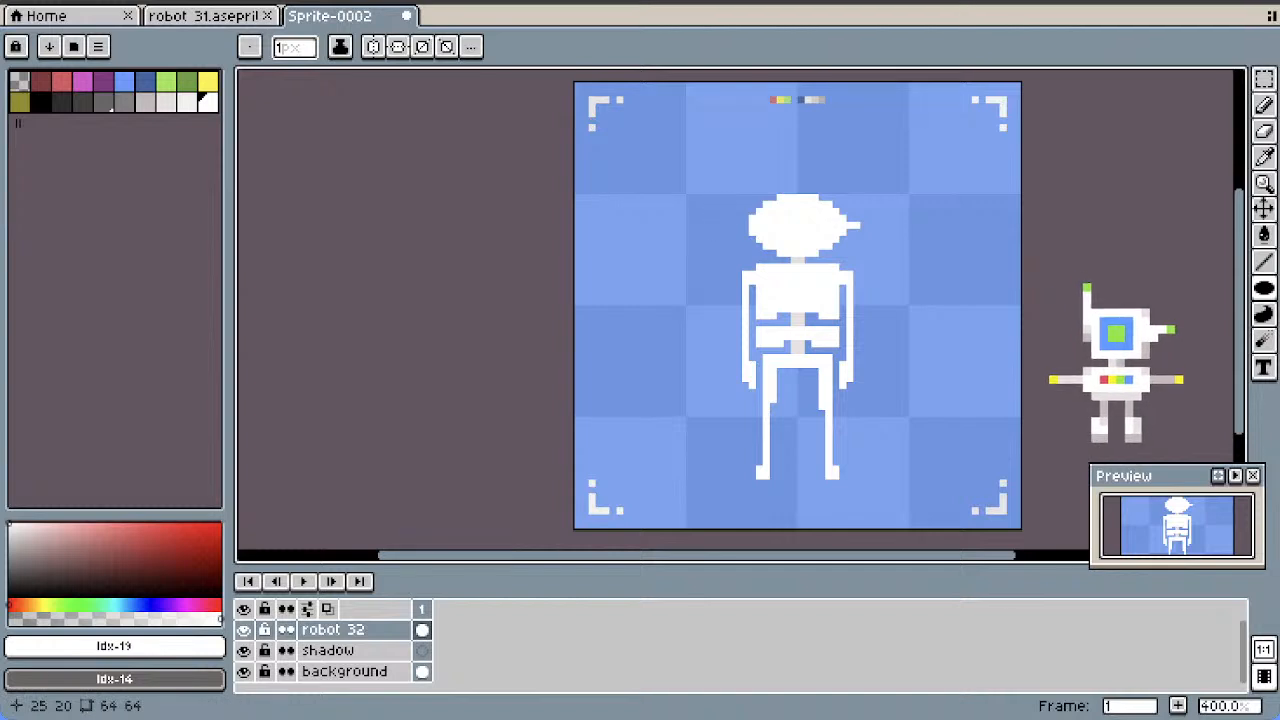
{"action": "left_click", "coordinate": [745, 225]}
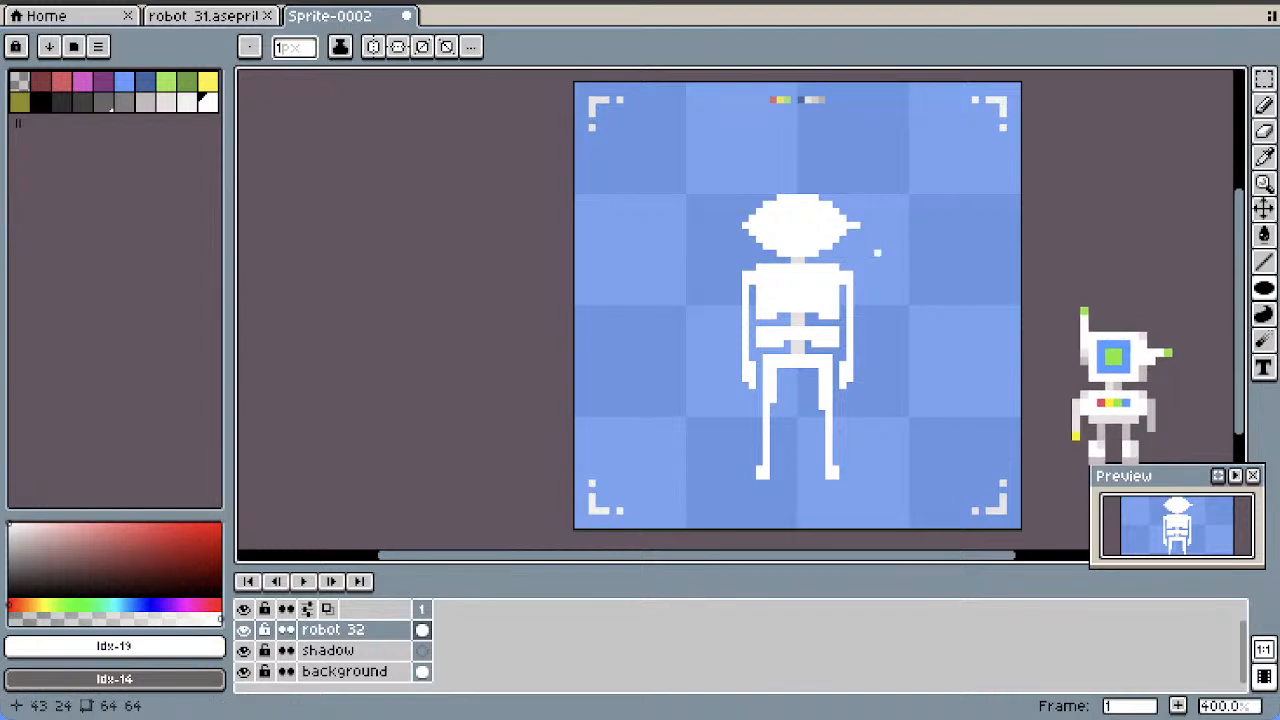
{"action": "key", "text": "ctrl+z"}
{"action": "left_click", "coordinate": [851, 233]}
{"action": "left_click", "coordinate": [858, 233]}
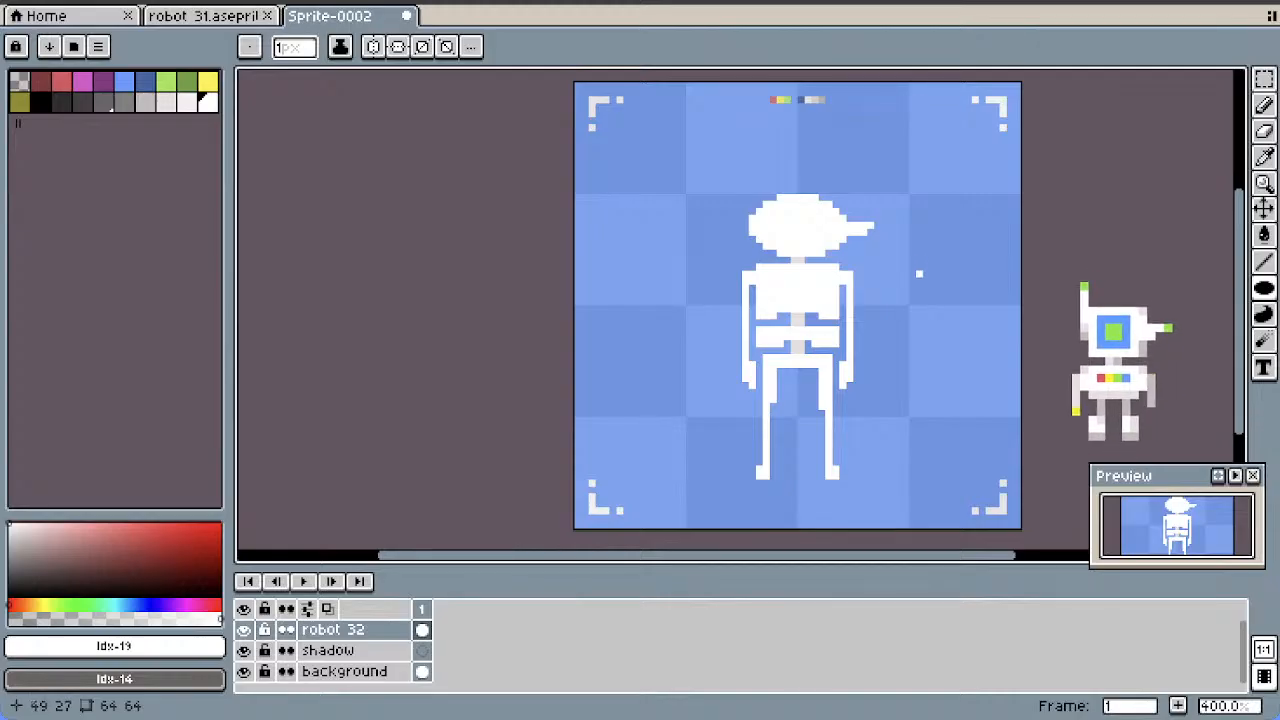
{"action": "scroll", "coordinate": [905, 204], "scroll_direction": "down", "scroll_amount": 1}
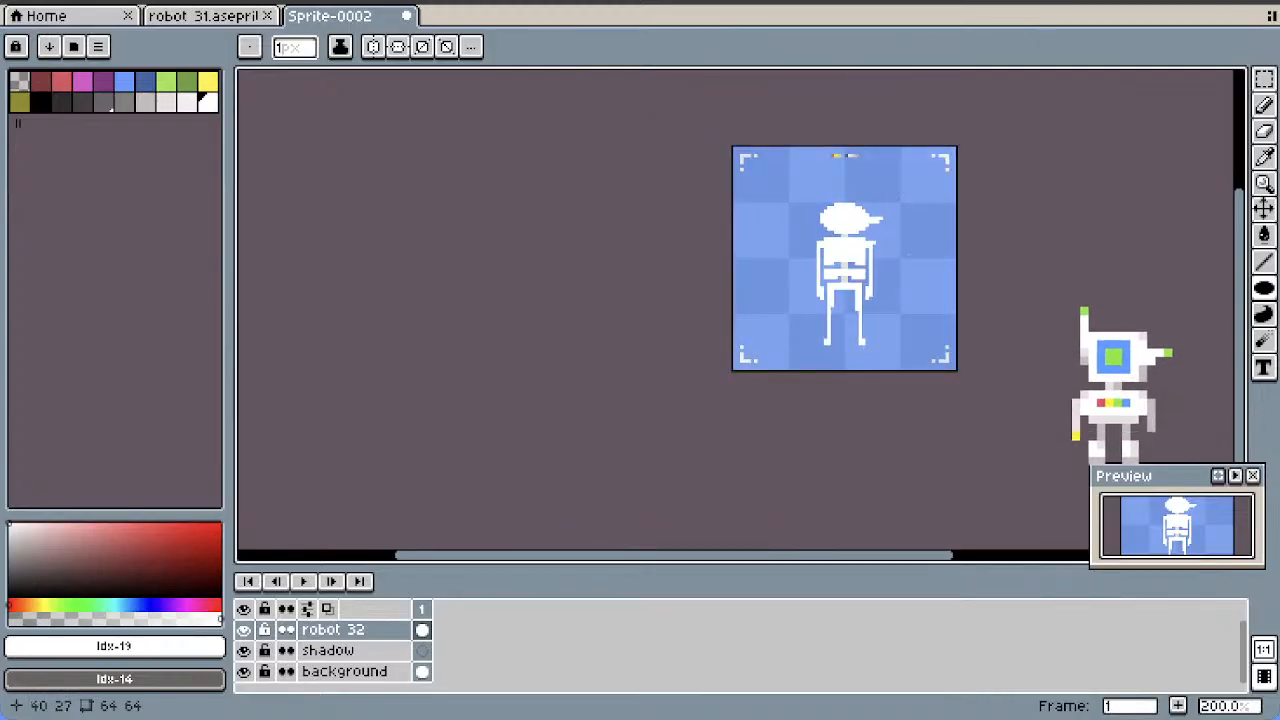
{"action": "scroll", "coordinate": [870, 239], "scroll_direction": "up", "scroll_amount": 1}
{"action": "key", "text": "ctrl+z"}
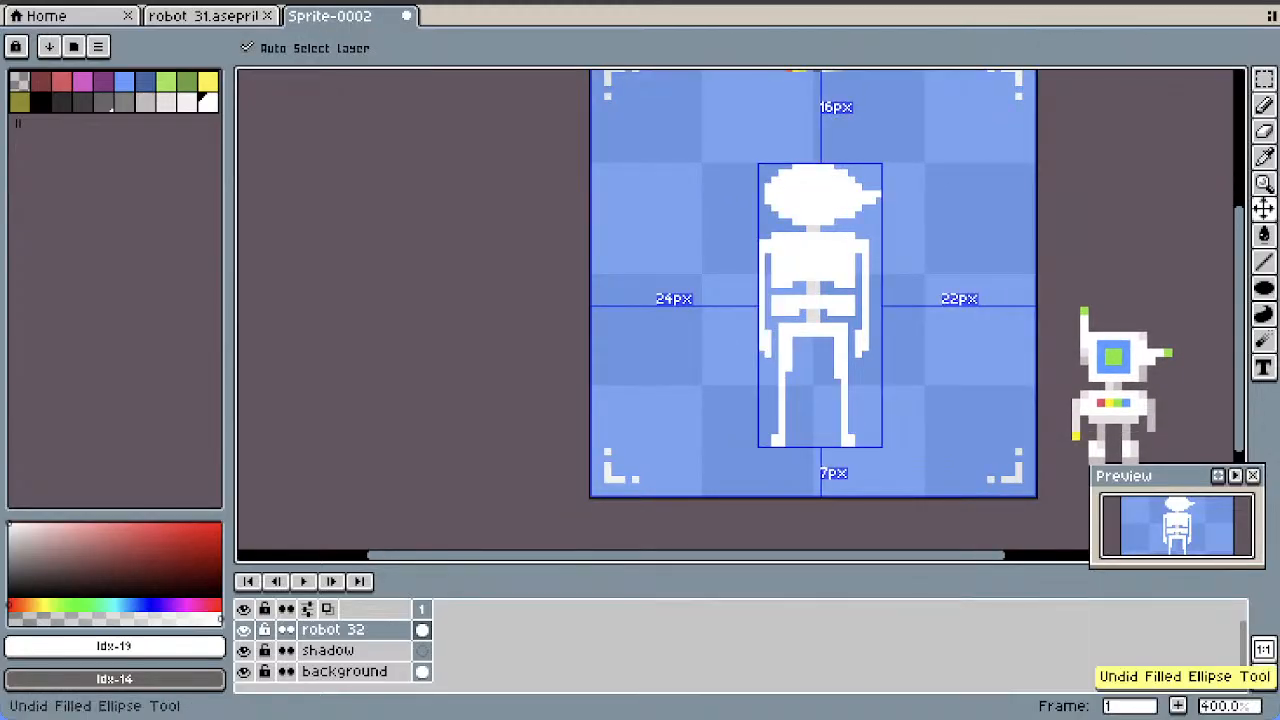
{"action": "key", "text": "ctrl+z"}
{"action": "key", "text": "ctrl+z"}
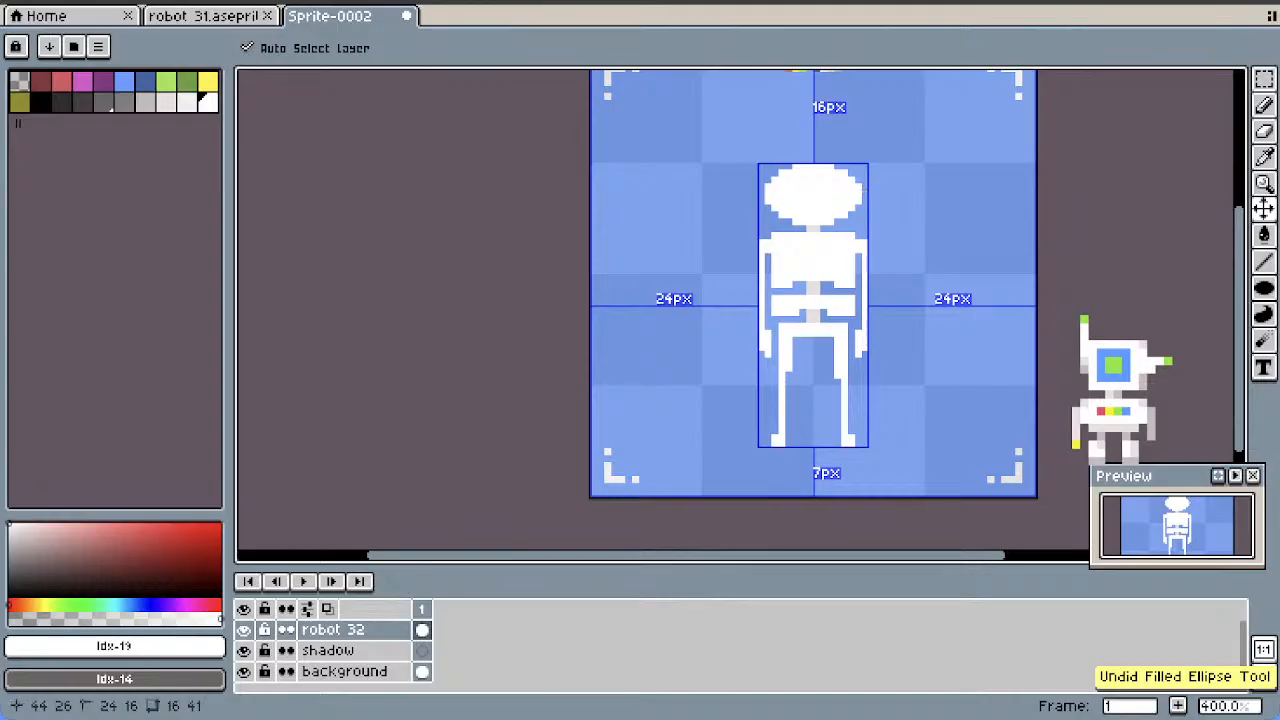
Draw a light green (#99e550) oval eye about 6 by 4 pixels in the middle of the head
{"action": "left_click", "coordinate": [167, 83]}
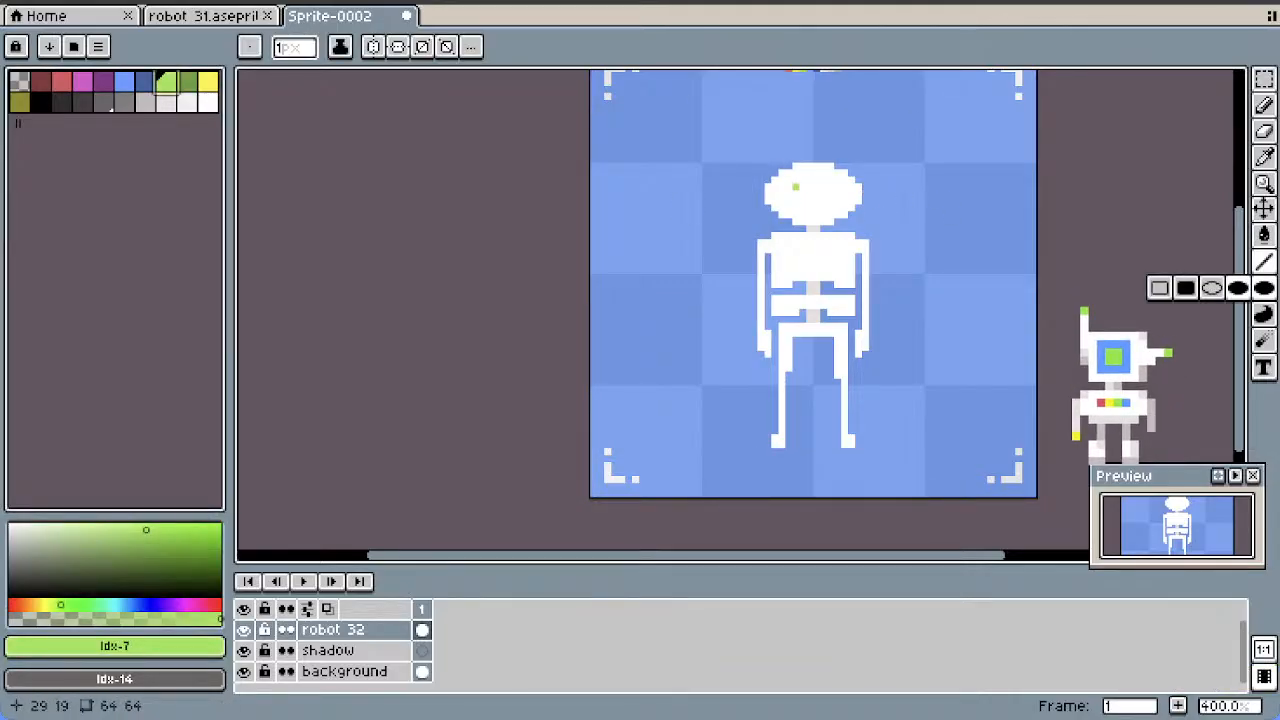
{"action": "left_click_drag", "start_coordinate": [796, 186], "coordinate": [831, 199]}
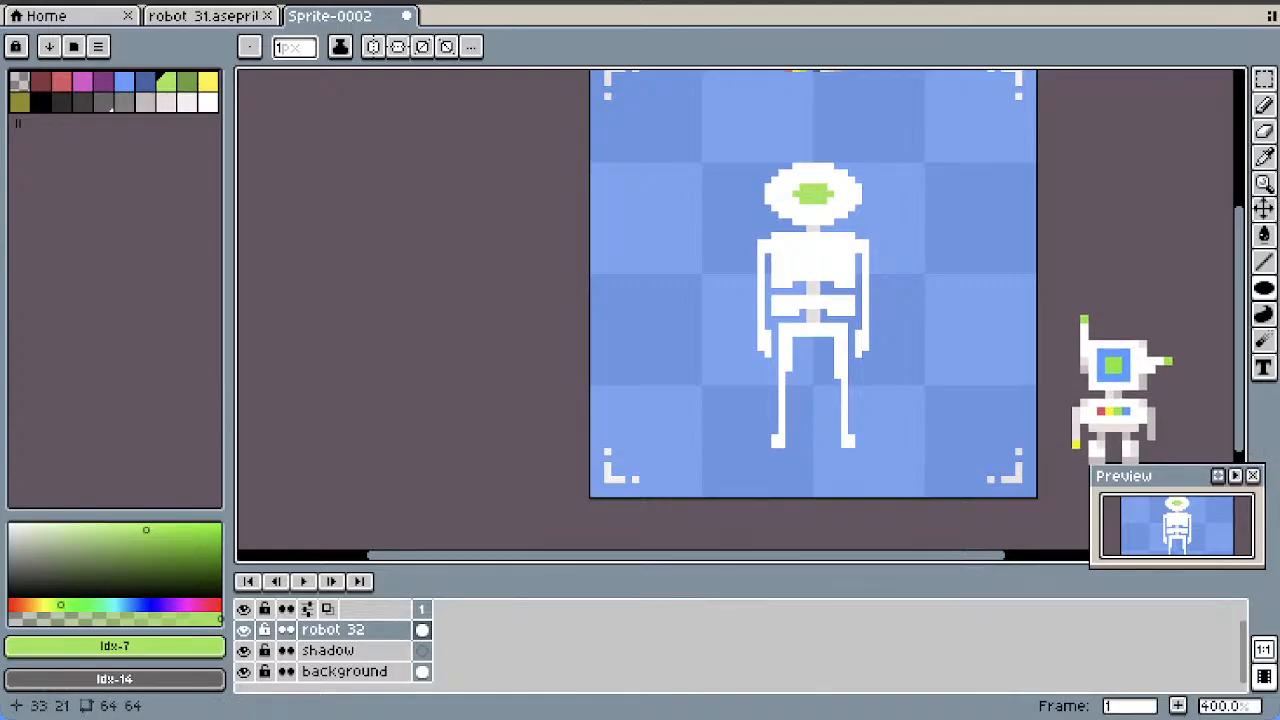
{"action": "left_click", "coordinate": [789, 199]}
{"action": "left_click", "coordinate": [796, 199]}
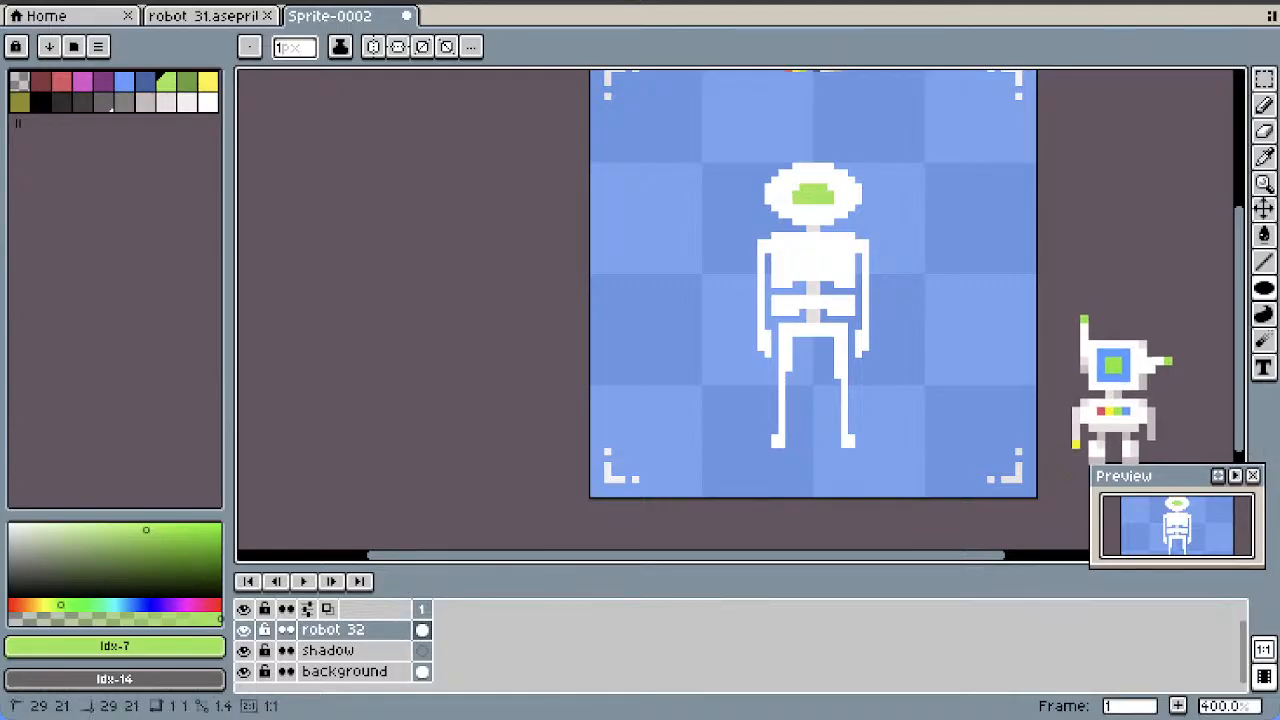
{"action": "left_click_drag", "start_coordinate": [803, 206], "coordinate": [817, 201]}
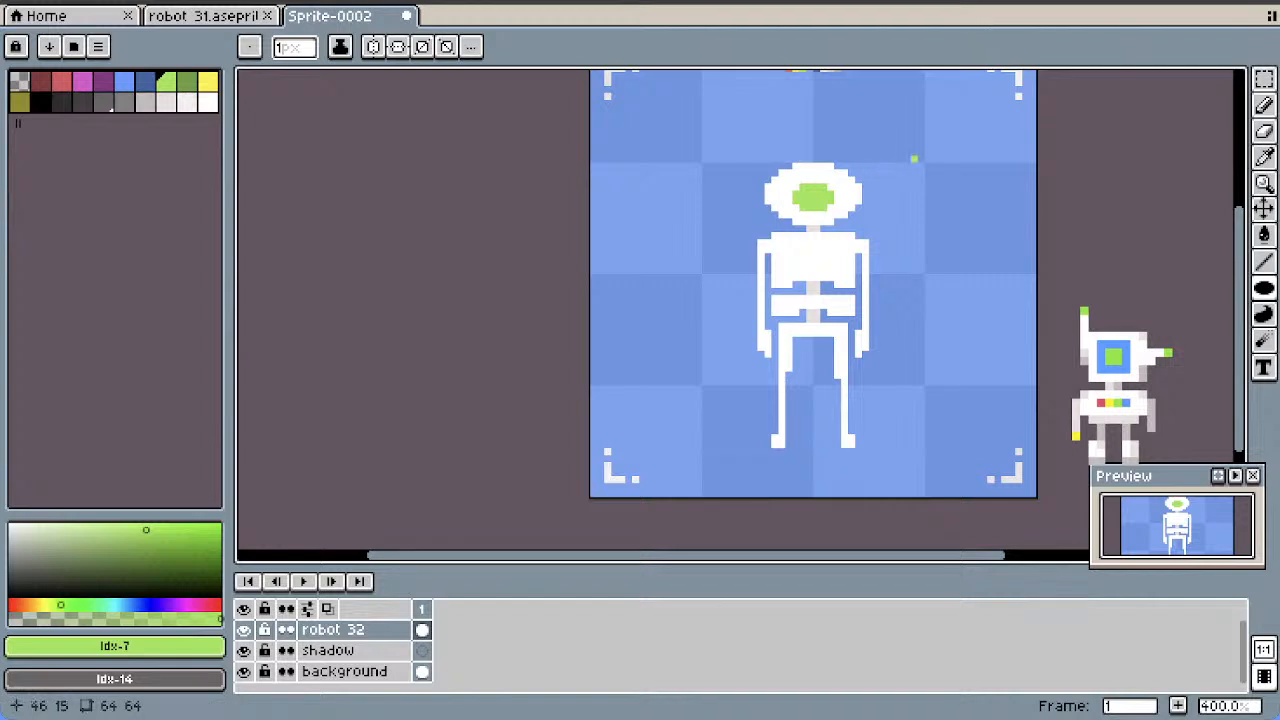
{"action": "scroll", "coordinate": [912, 184], "scroll_direction": "down", "scroll_amount": 2}
{"action": "scroll", "coordinate": [917, 184], "scroll_direction": "up", "scroll_amount": 2}
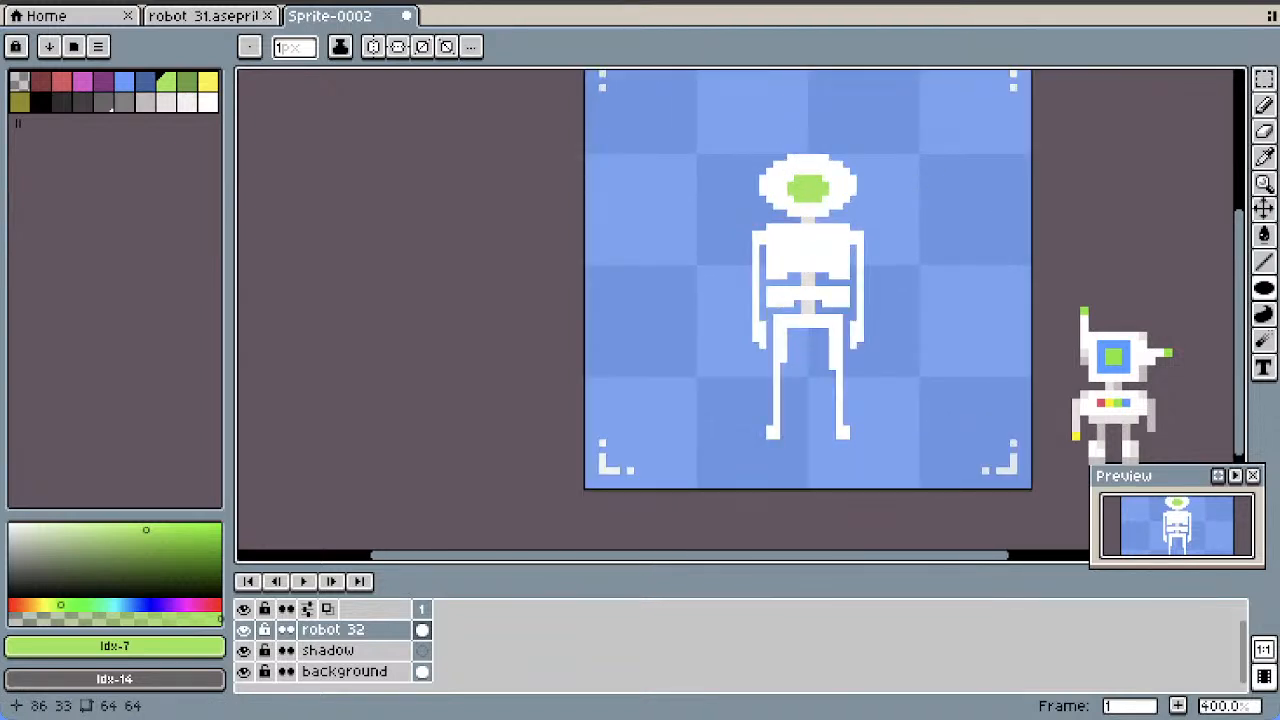
{"action": "left_click_drag", "start_coordinate": [1239, 265], "coordinate": [1239, 243]}
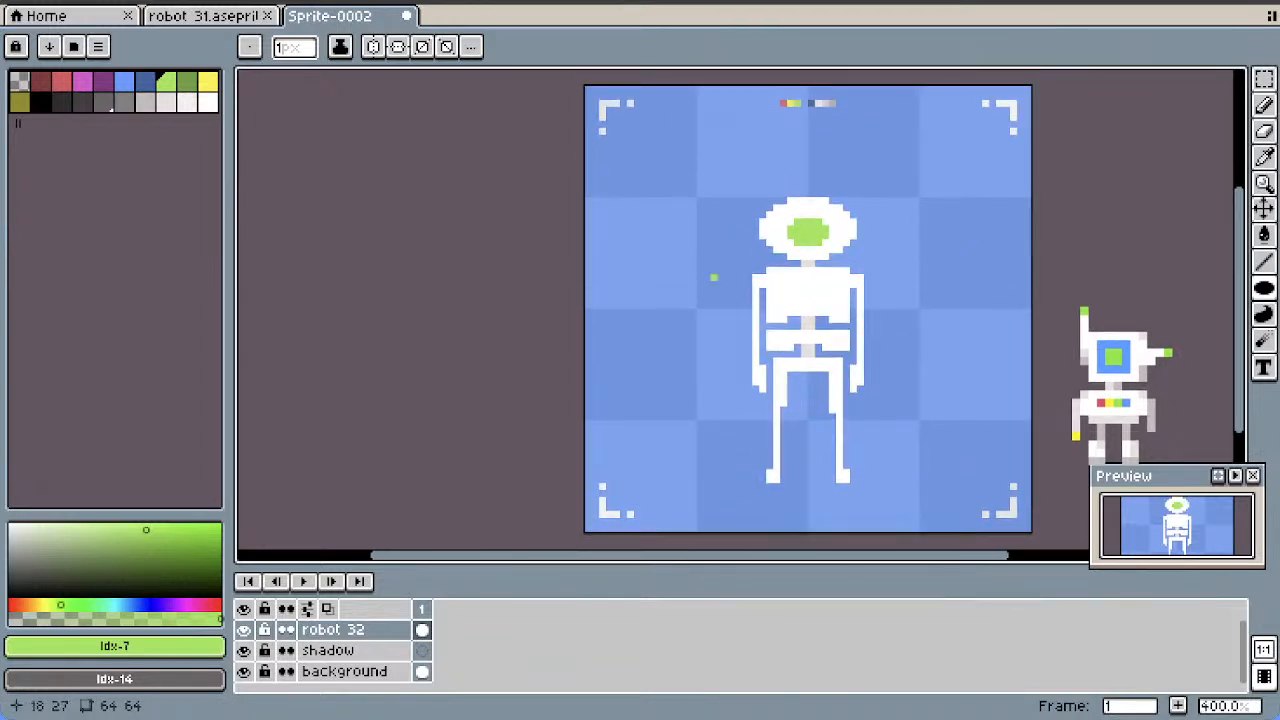
Shade the chest with off-white (index 18) lines below the shoulders and down both sides
{"action": "left_click", "coordinate": [186, 101]}
{"action": "left_click", "coordinate": [1264, 262]}
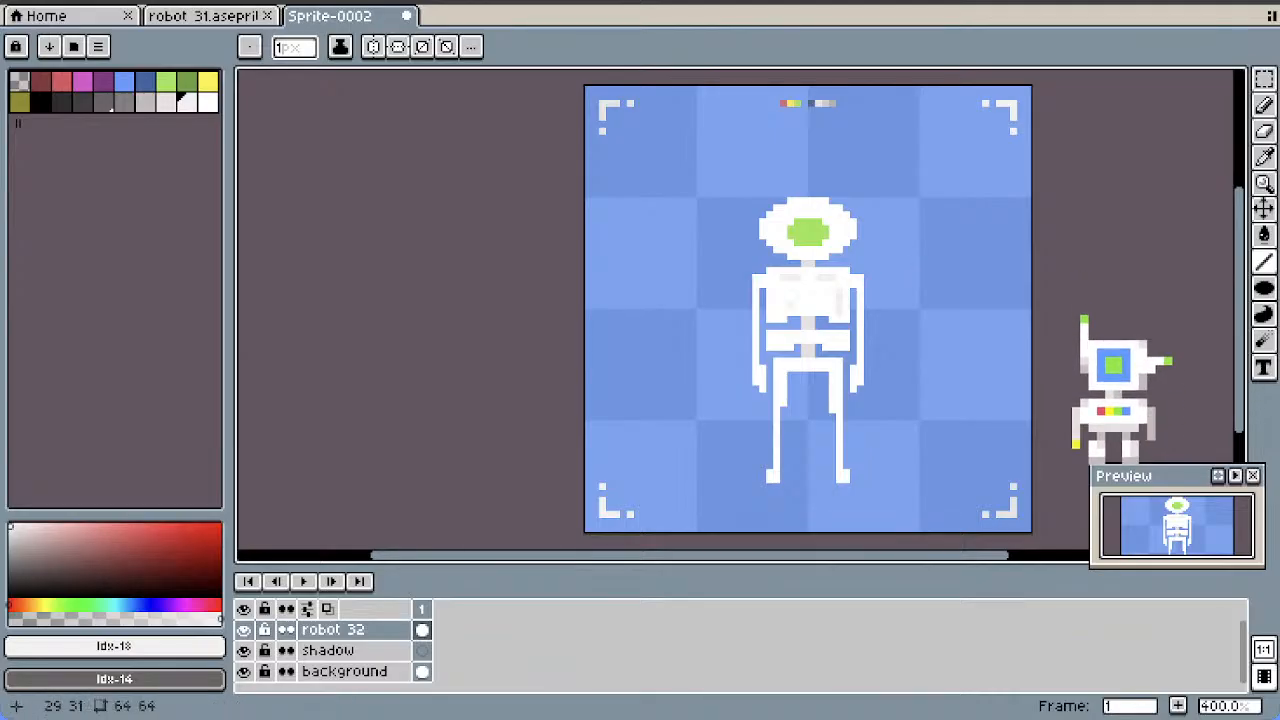
{"action": "left_click_drag", "start_coordinate": [776, 312], "coordinate": [776, 294]}
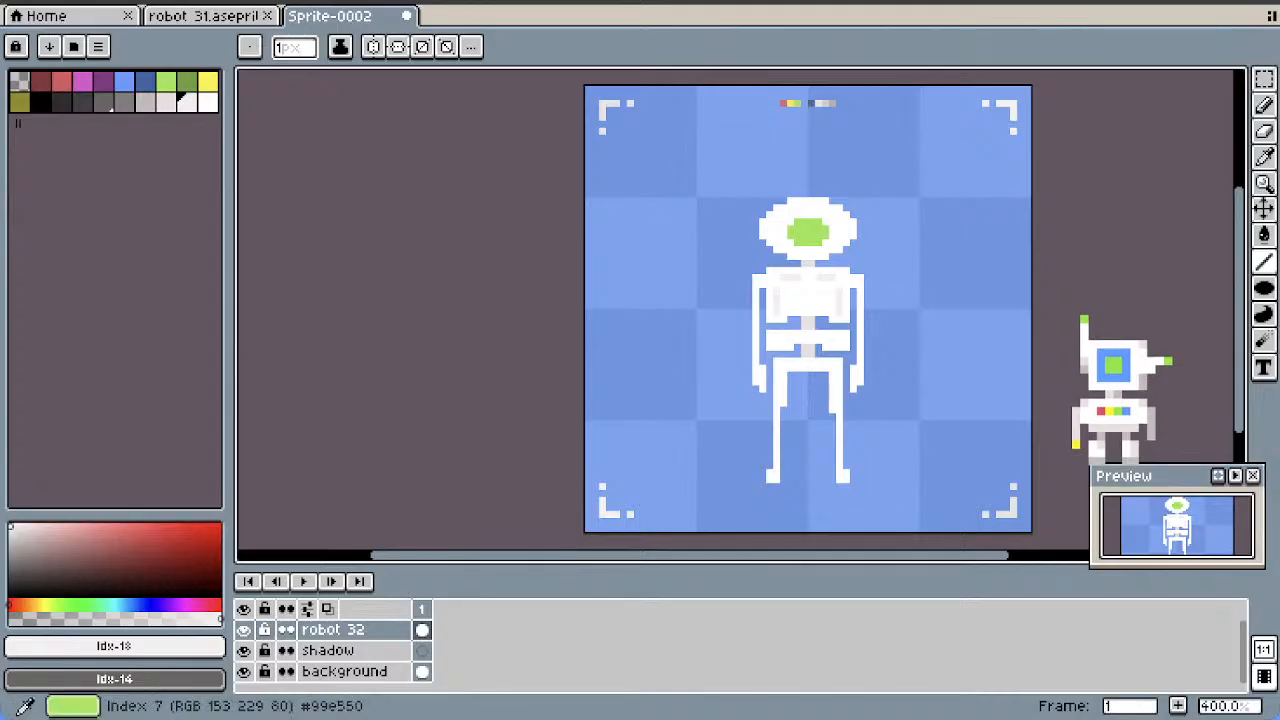
Place a row of four single pixels in red, yellow, green and blue across the middle of the chest
{"action": "left_click", "coordinate": [61, 80]}
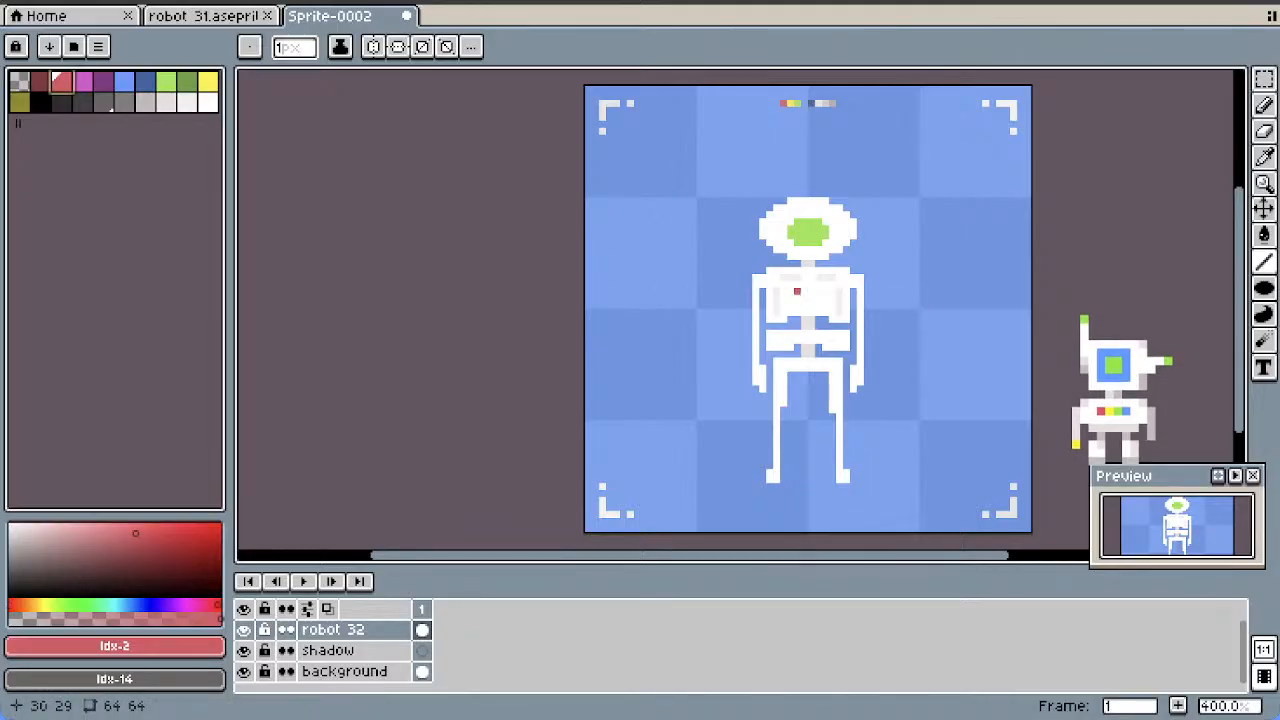
{"action": "left_click", "coordinate": [208, 80]}
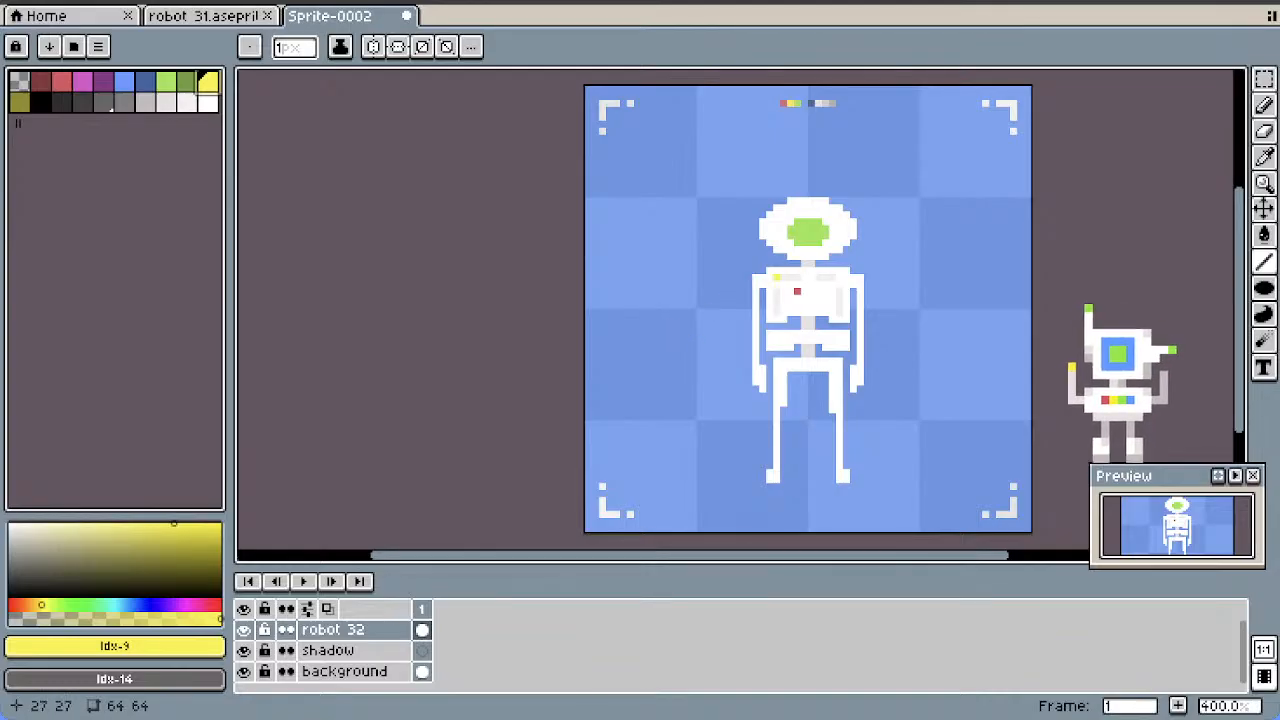
{"action": "left_click", "coordinate": [802, 290]}
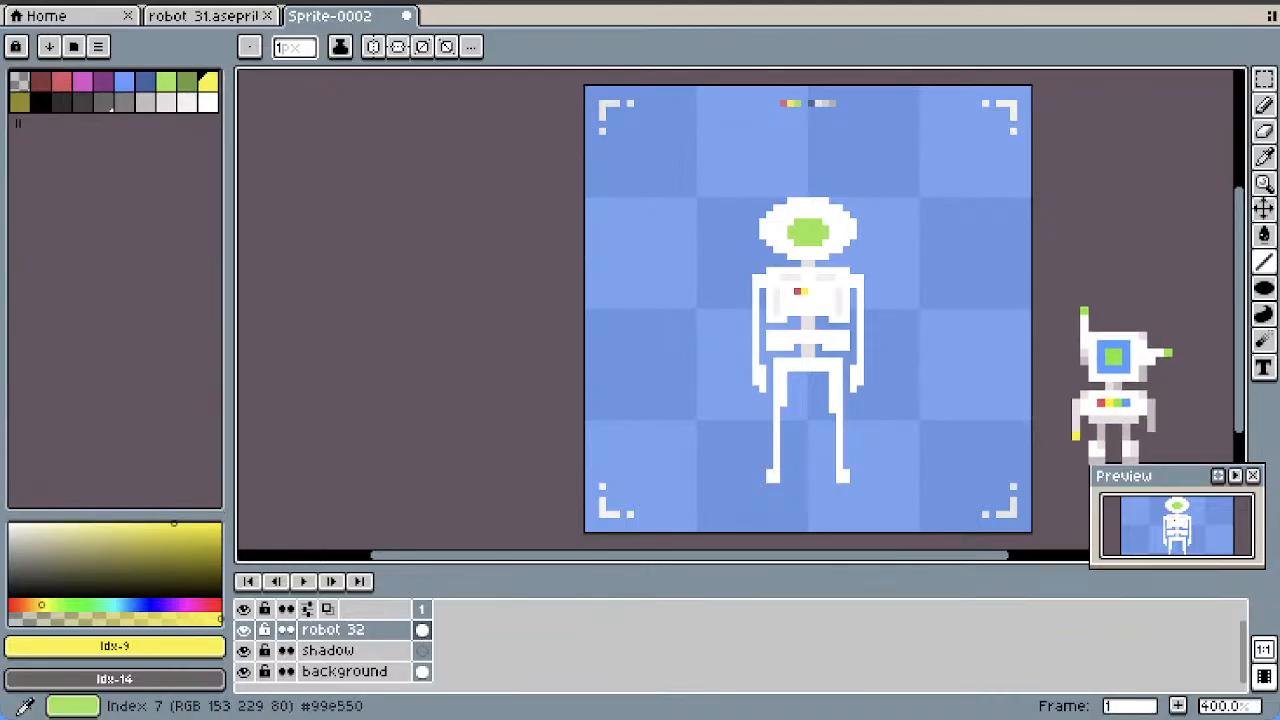
{"action": "left_click", "coordinate": [166, 80]}
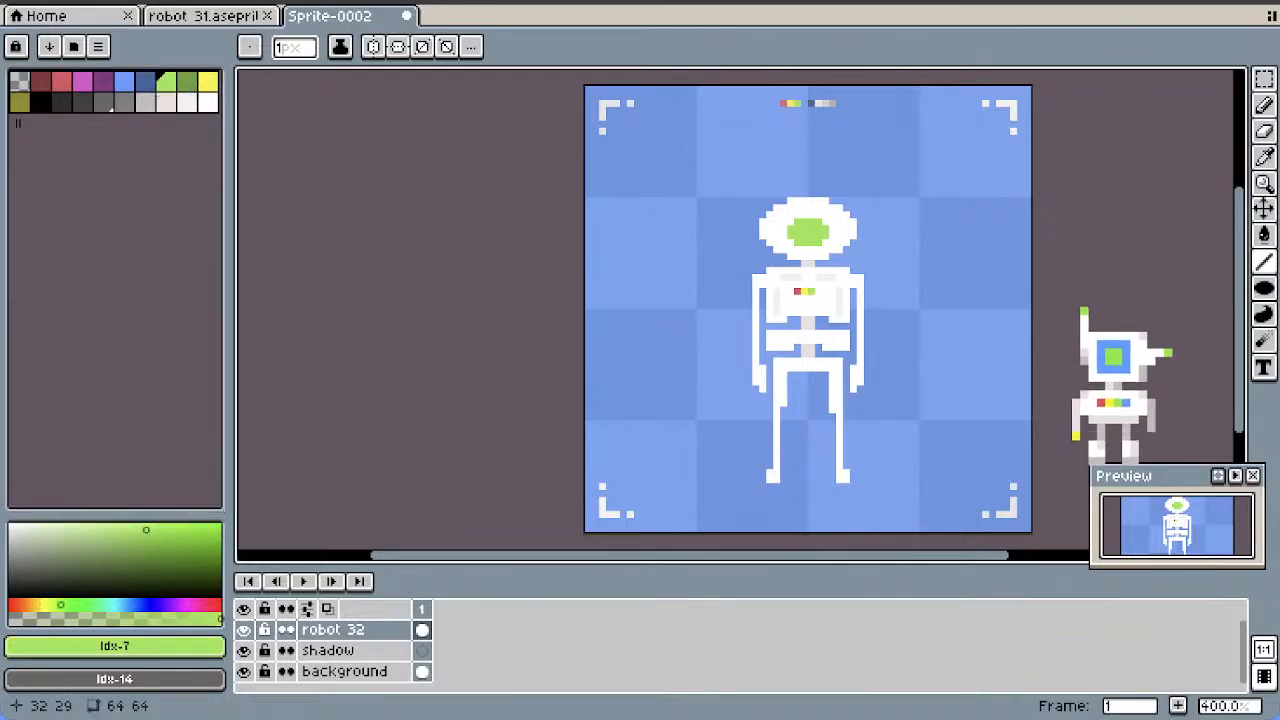
{"action": "left_click", "coordinate": [124, 80]}
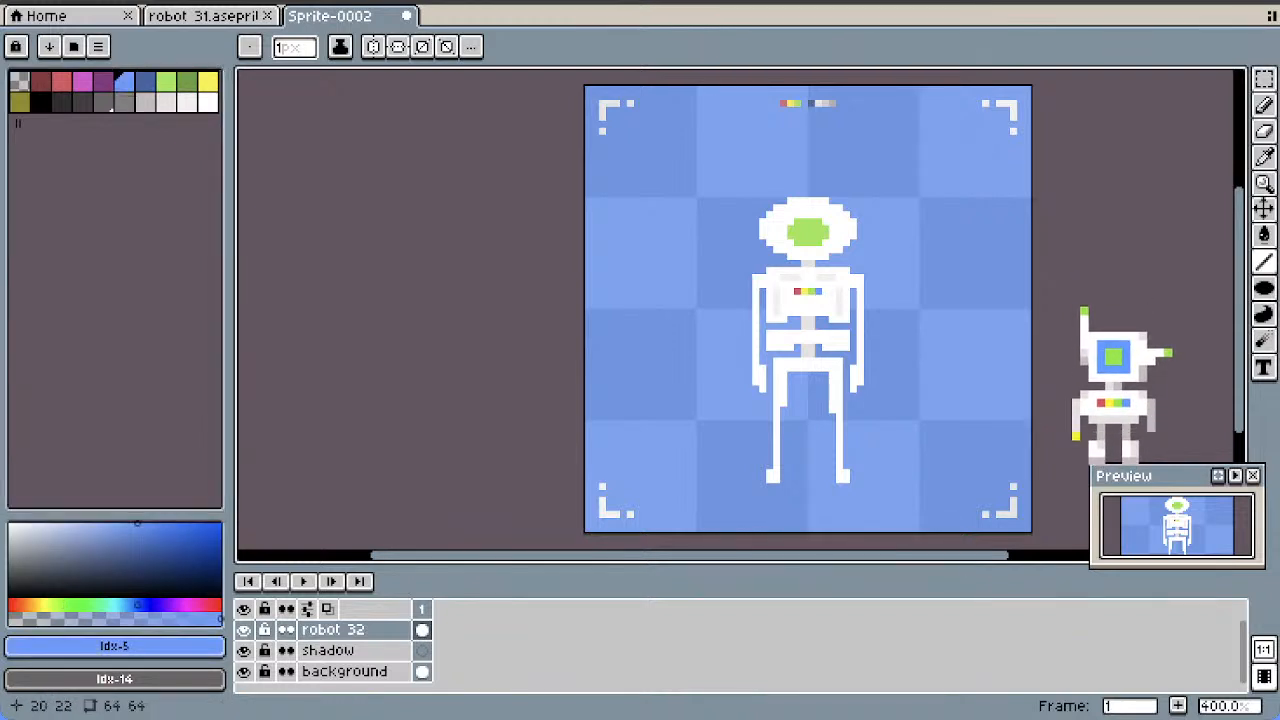
Shade the shoulder joints in light grey (#e7e1e1), undoing a trial grey line on the chest and one on the pelvis
{"action": "left_click", "coordinate": [145, 101]}
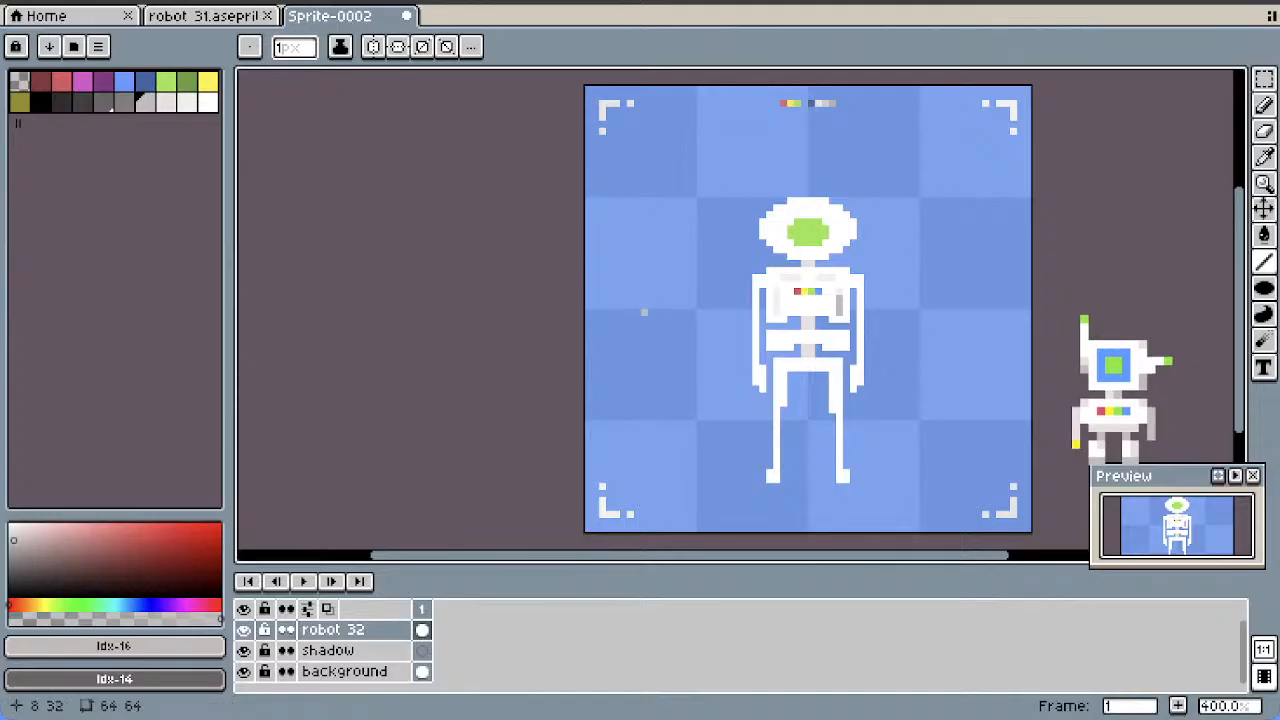
{"action": "key", "text": "ctrl+z"}
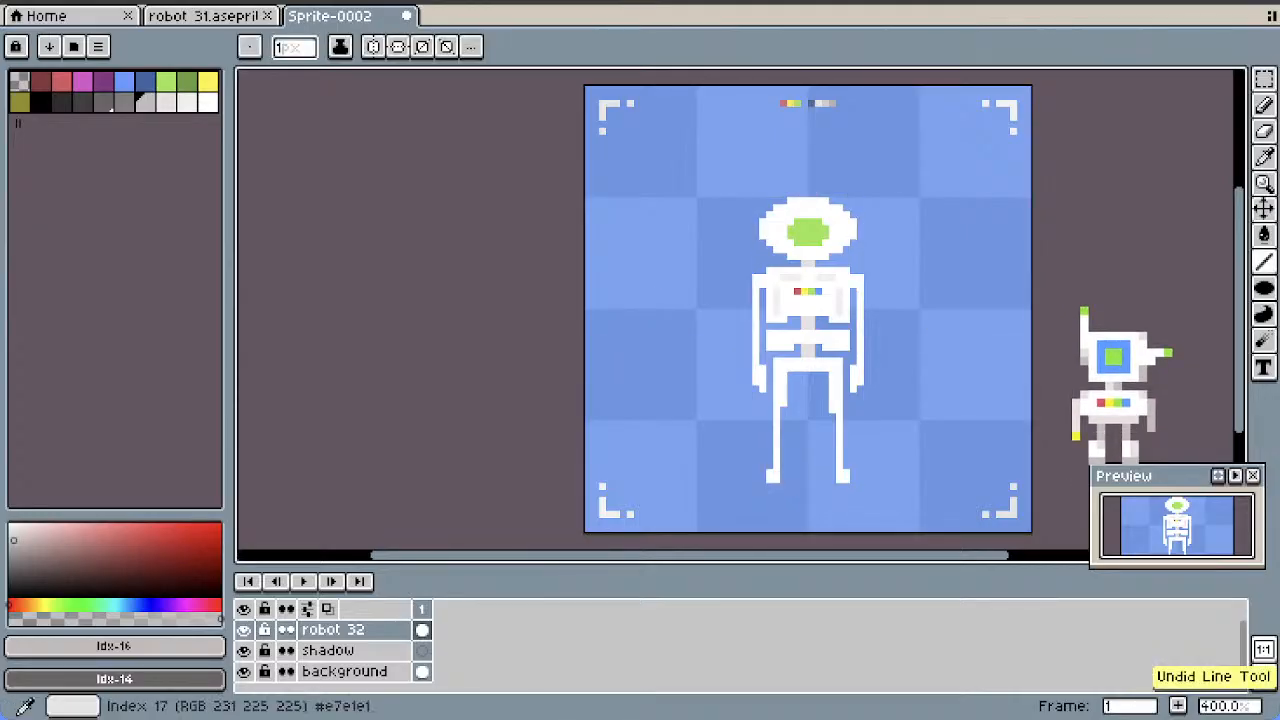
{"action": "left_click", "coordinate": [166, 101]}
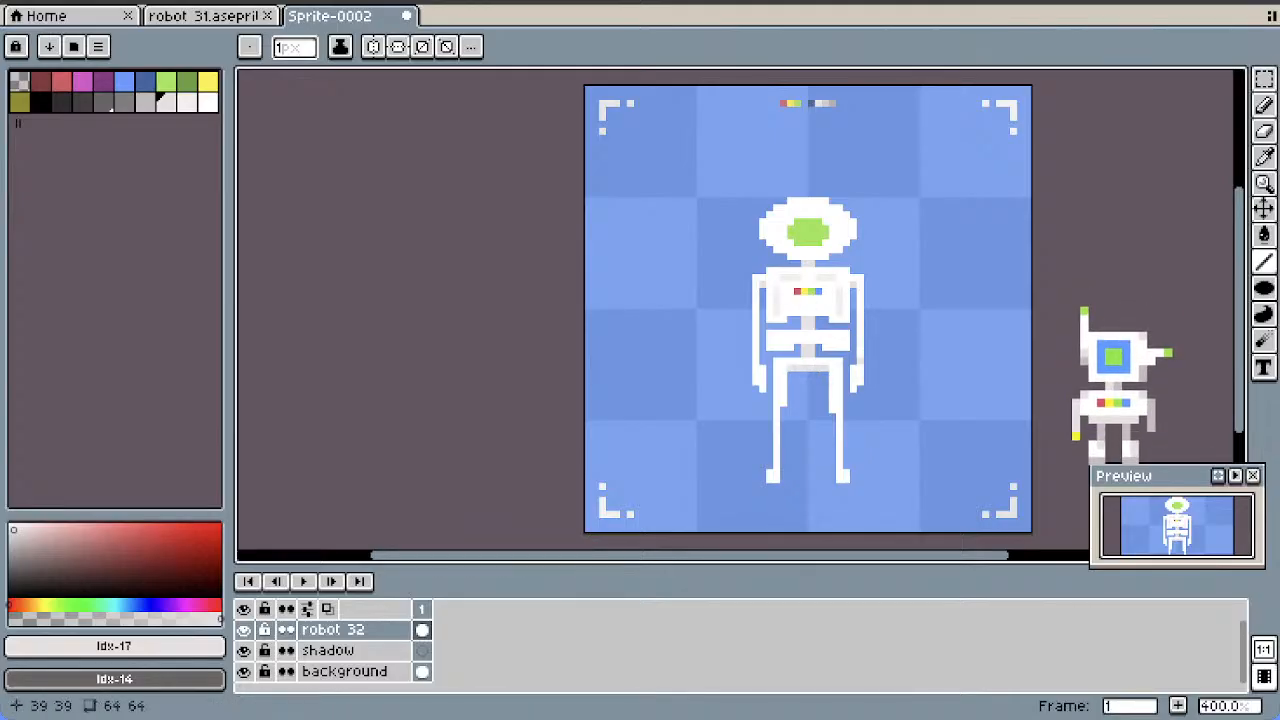
{"action": "key", "text": "ctrl+z"}
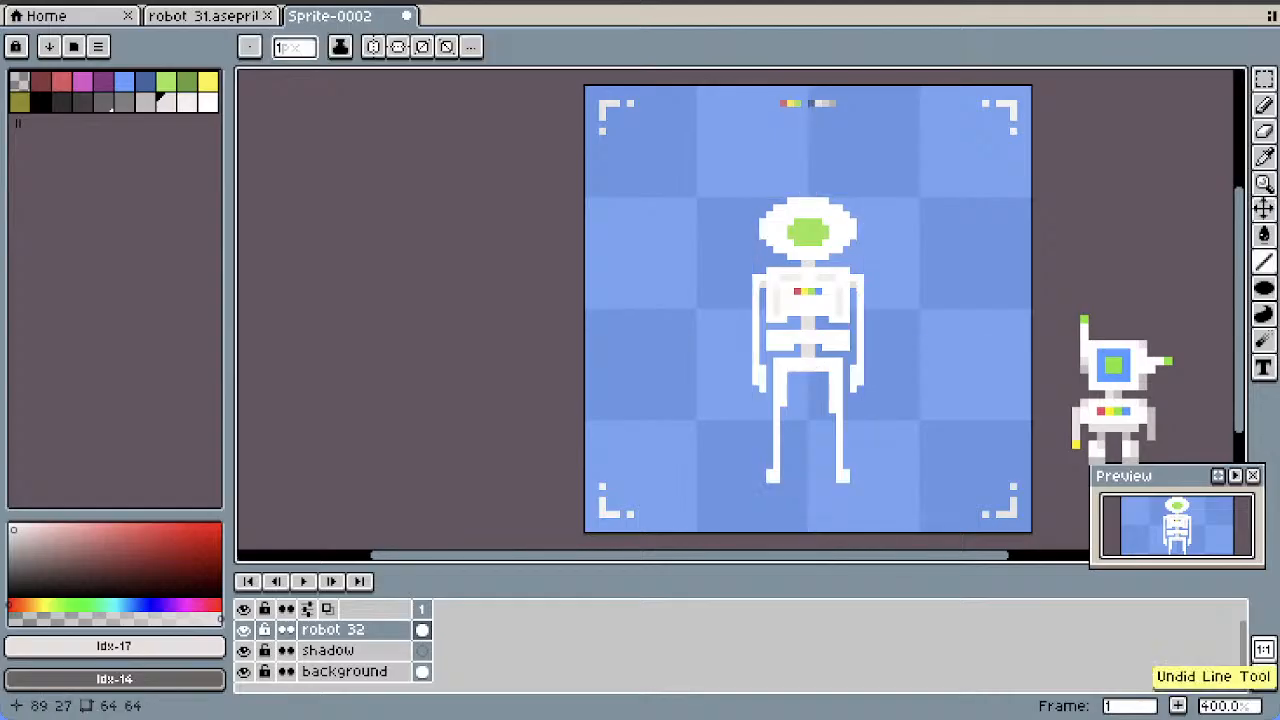
Thicken the pelvis downwards between the legs by about 2 pixels using a rectangular selection
{"action": "left_click", "coordinate": [1264, 80]}
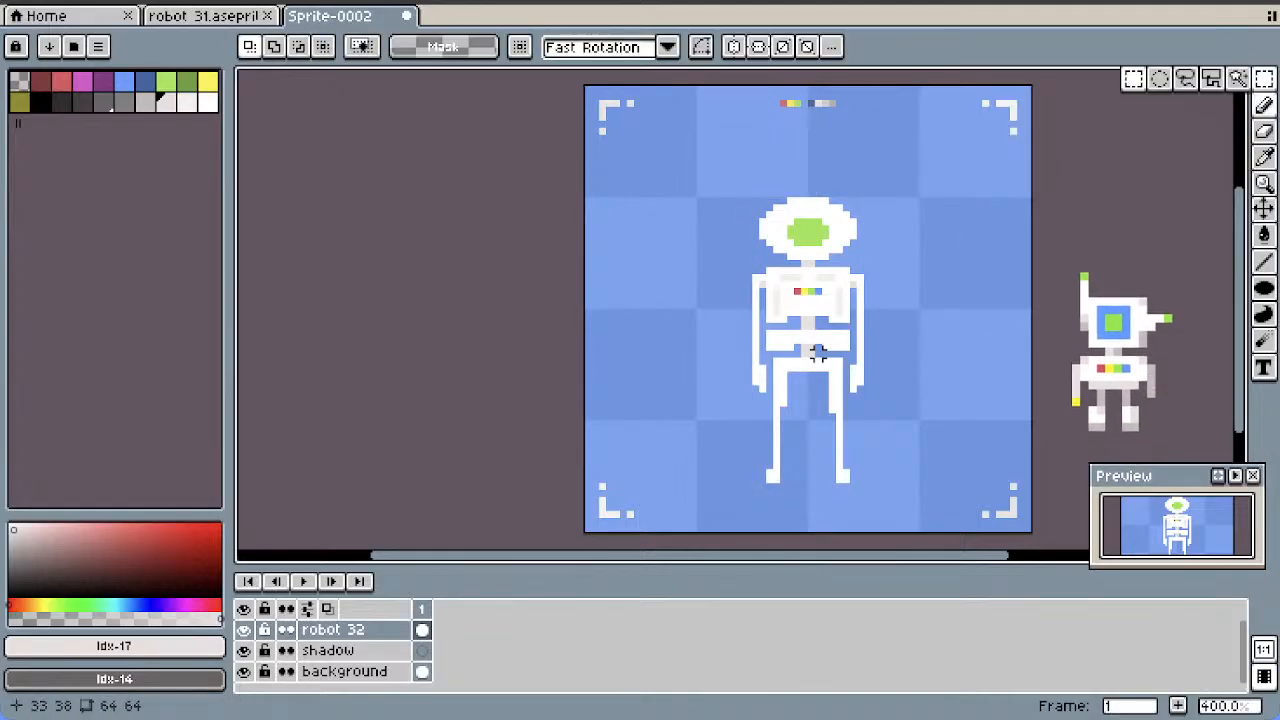
{"action": "left_click_drag", "start_coordinate": [788, 366], "coordinate": [809, 424]}
{"action": "left_click", "coordinate": [895, 354]}
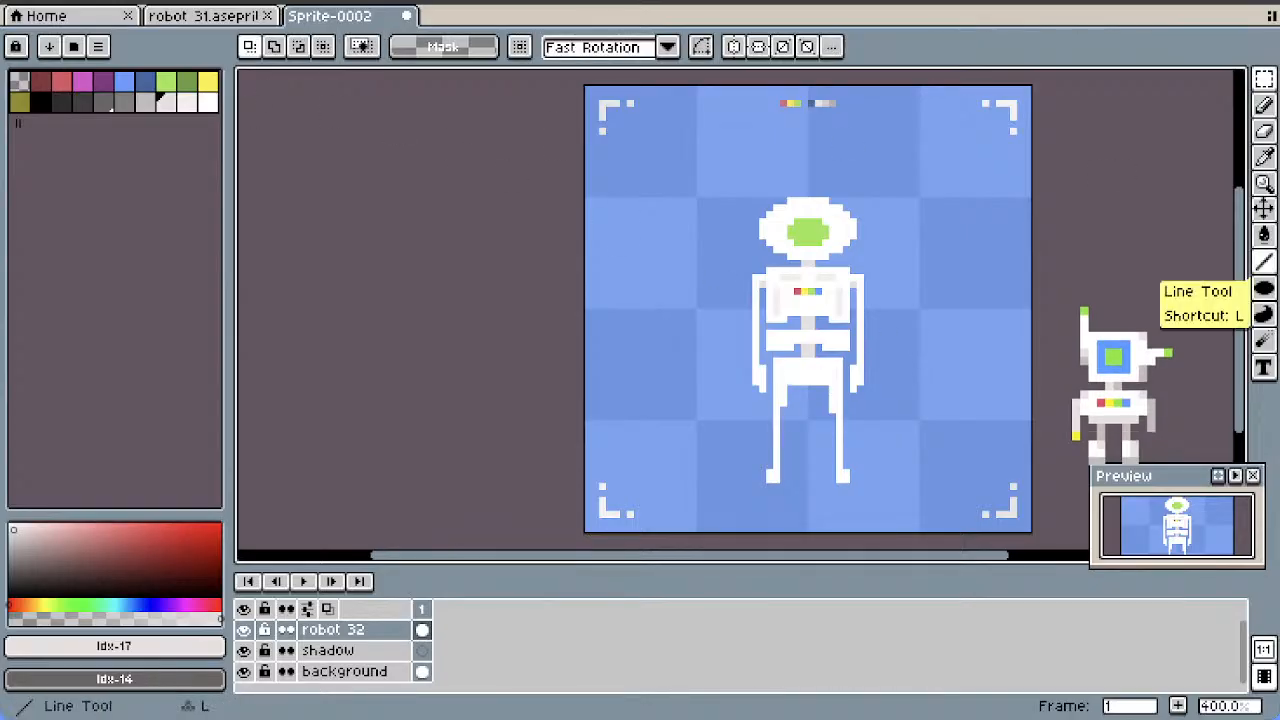
Shade the pelvis with light grey (index 17) lines, including one about 6 pixels wide along its lower edge
{"action": "left_click", "coordinate": [1264, 262]}
{"action": "left_click_drag", "start_coordinate": [791, 382], "coordinate": [826, 382]}
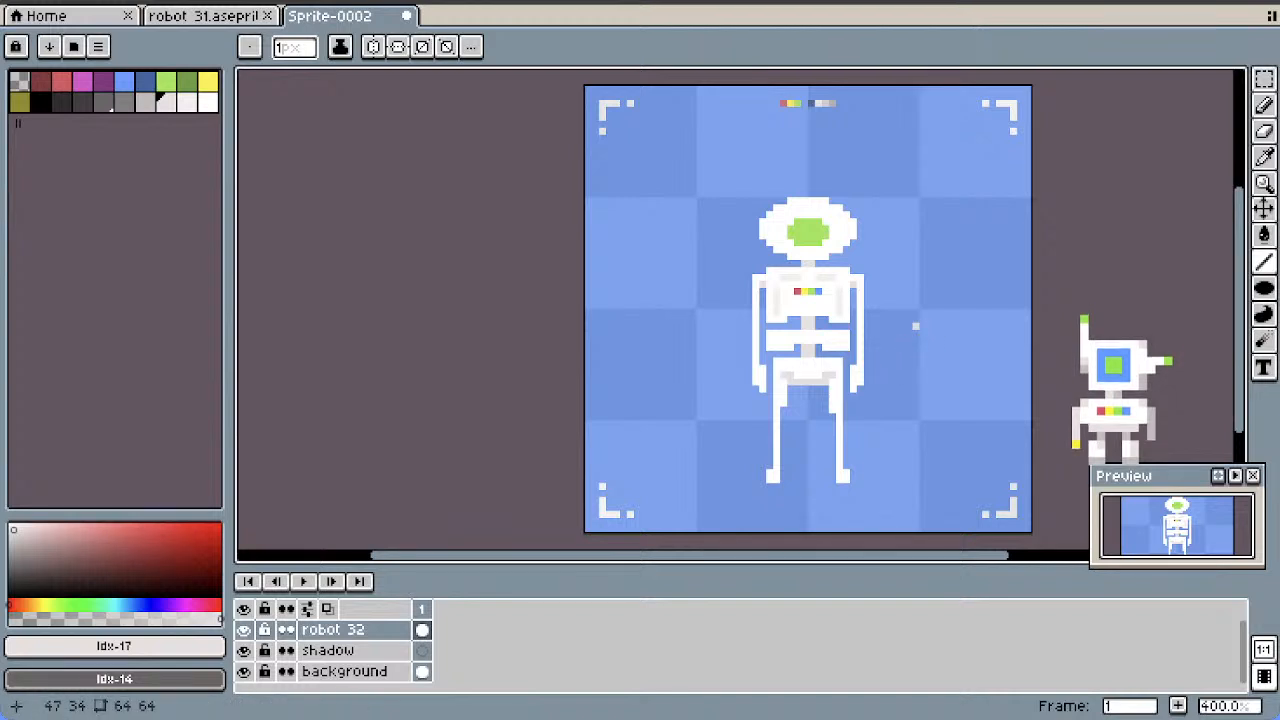
{"action": "key", "text": "ctrl"}
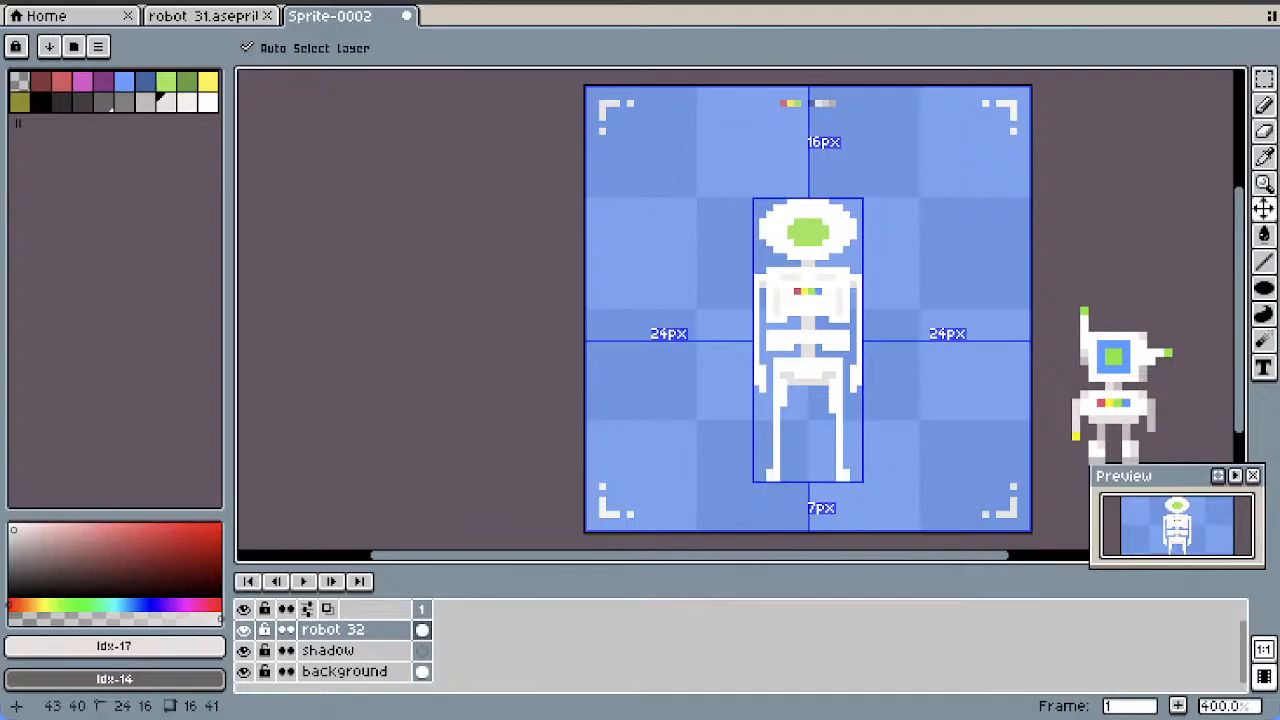
Try shifting the robot's feet with small rectangular selections, and undo the moves
{"action": "left_click", "coordinate": [1264, 78]}
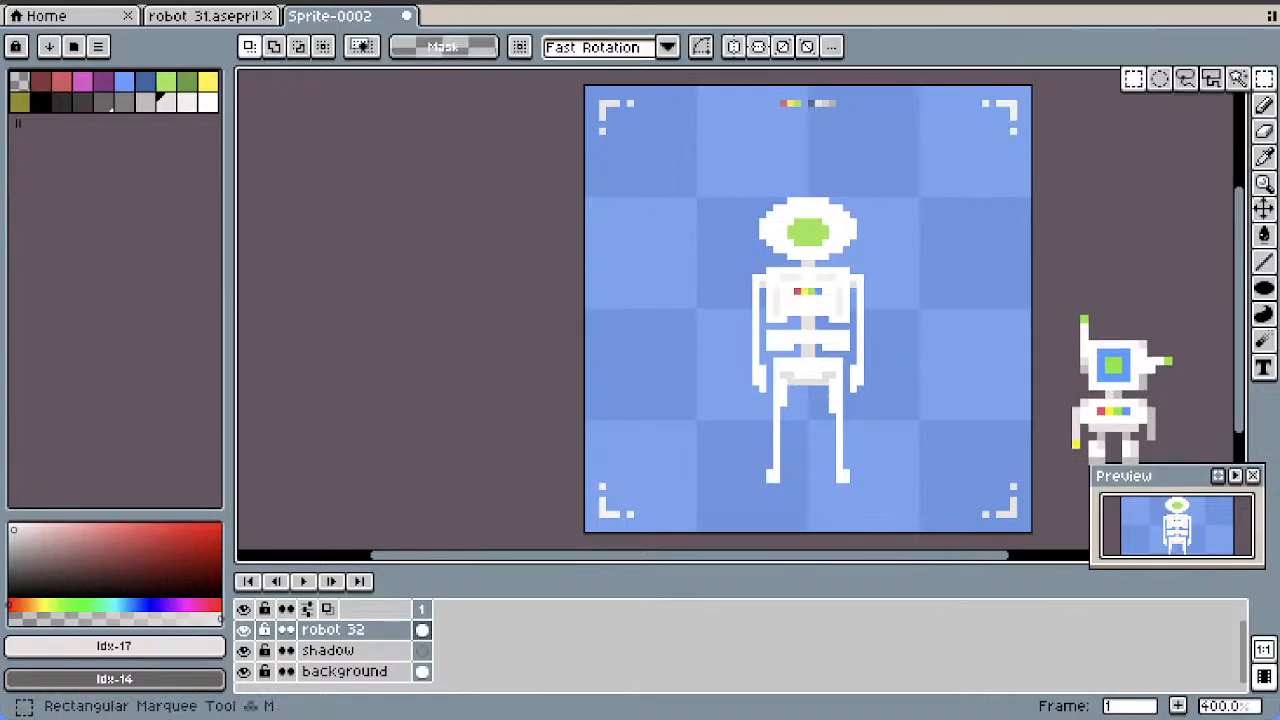
{"action": "left_click_drag", "start_coordinate": [845, 474], "coordinate": [838, 488]}
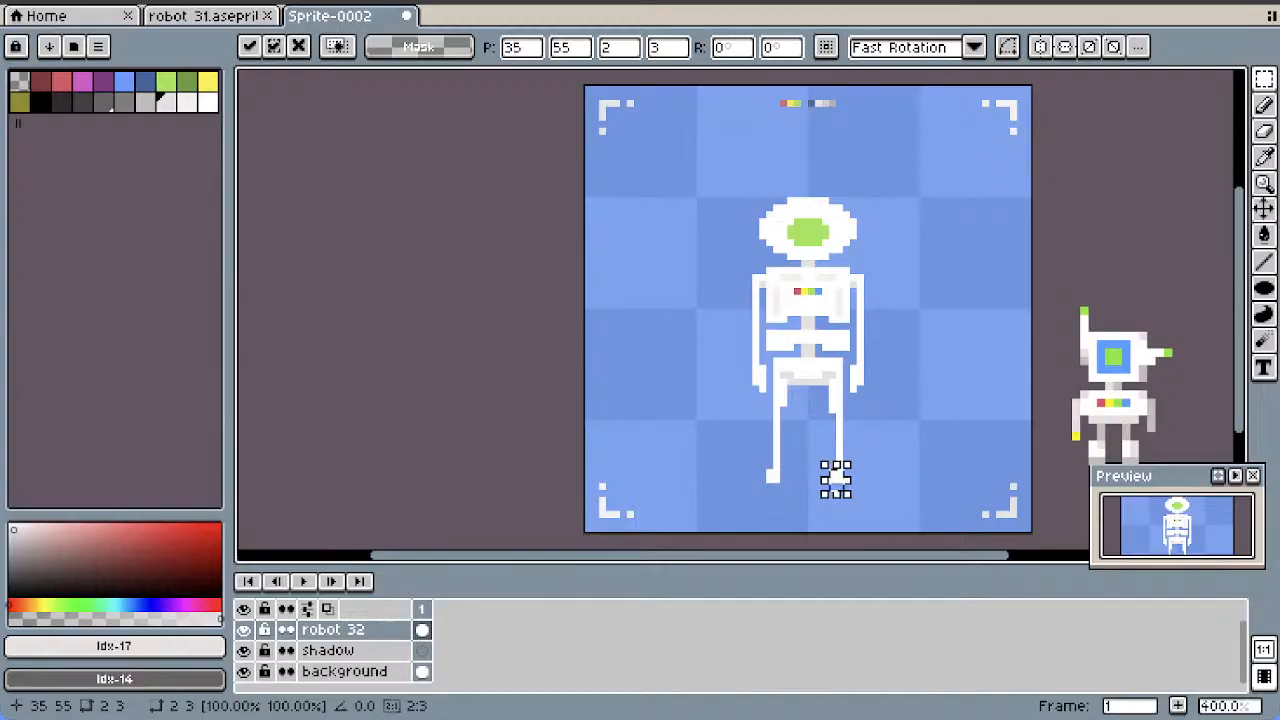
{"action": "scroll", "coordinate": [836, 480], "scroll_direction": "up", "scroll_amount": 2}
{"action": "left_click", "coordinate": [777, 483]}
{"action": "mouse_move", "coordinate": [756, 471]}
{"action": "left_mouse_down"}
{"action": "mouse_move", "coordinate": [735, 490]}
{"action": "mouse_move", "coordinate": [752, 482]}
{"action": "left_mouse_up"}
{"action": "scroll", "coordinate": [893, 448], "scroll_direction": "down", "scroll_amount": 2}
{"action": "left_click", "coordinate": [900, 448]}
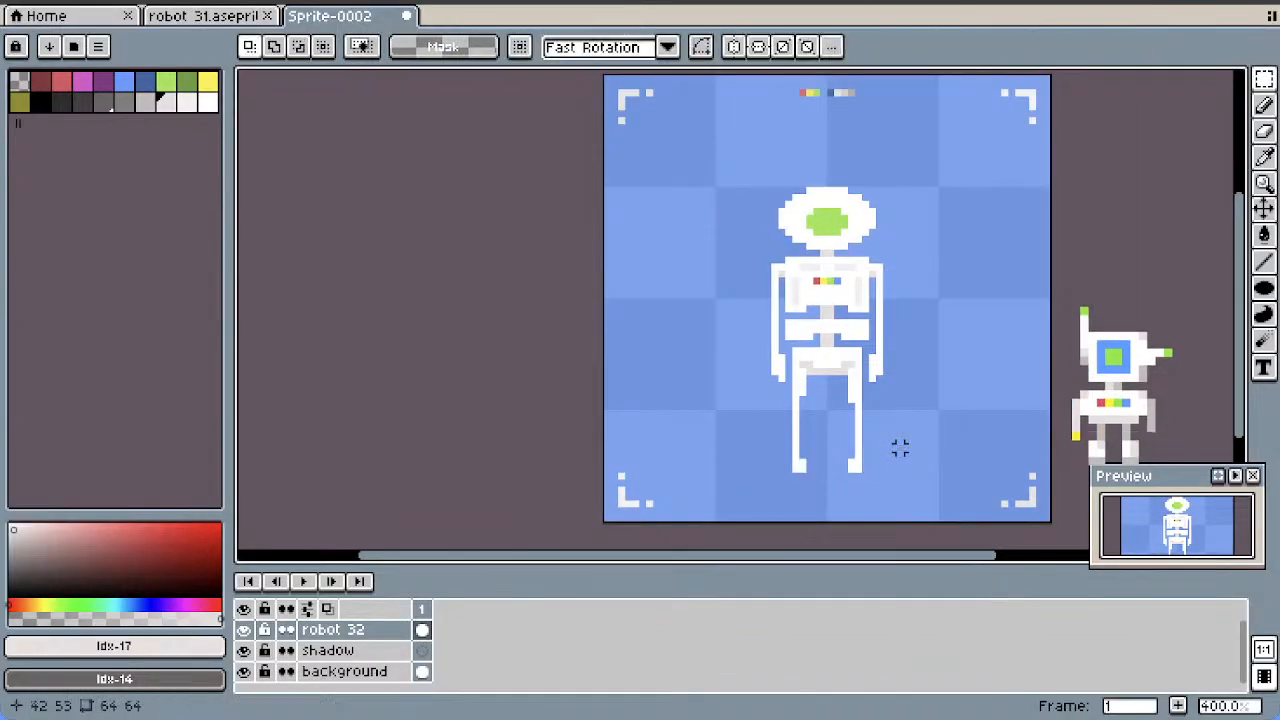
{"action": "scroll", "coordinate": [934, 427], "scroll_direction": "down", "scroll_amount": 1}
{"action": "key", "text": "ctrl+z"}
{"action": "key", "text": "ctrl+z"}
{"action": "key", "text": "ctrl+z"}
{"action": "key", "text": "ctrl+z"}
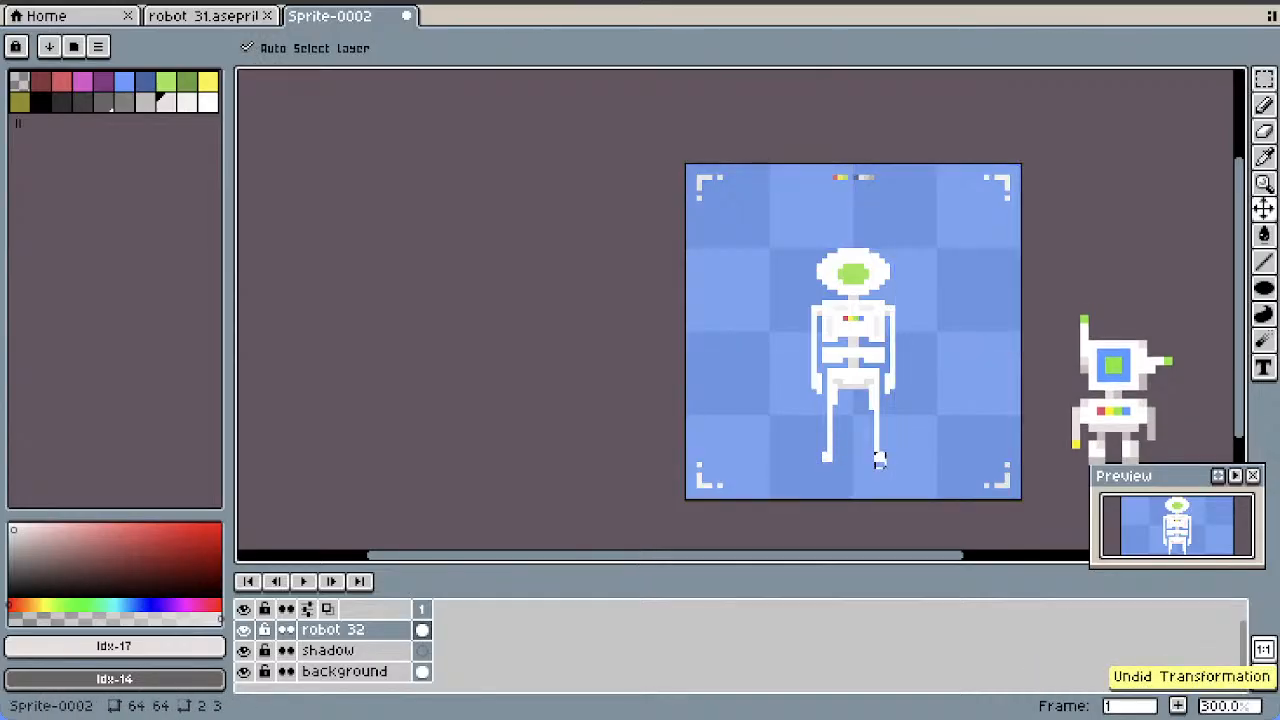
Add a light grey (index 17) toe pixel to the outer side of each foot with the Pencil tool
{"action": "key", "text": "m"}
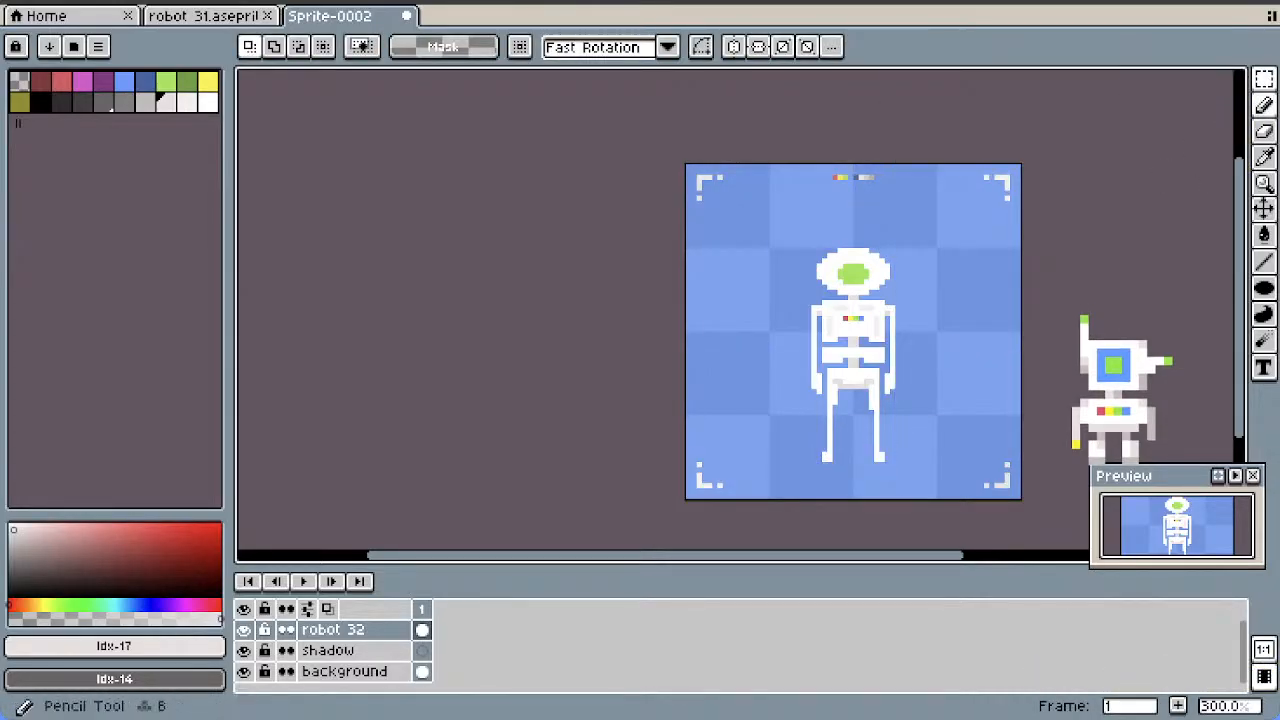
{"action": "left_click", "coordinate": [1263, 104]}
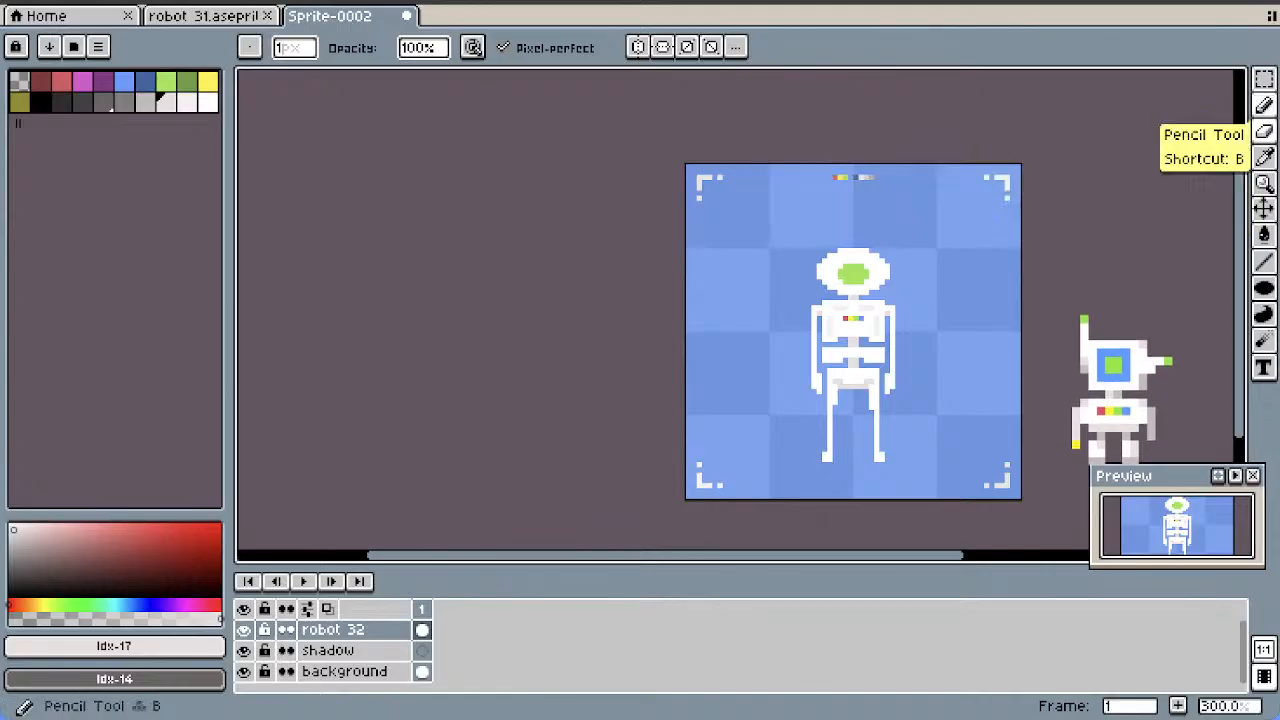
{"action": "left_click", "coordinate": [1263, 104]}
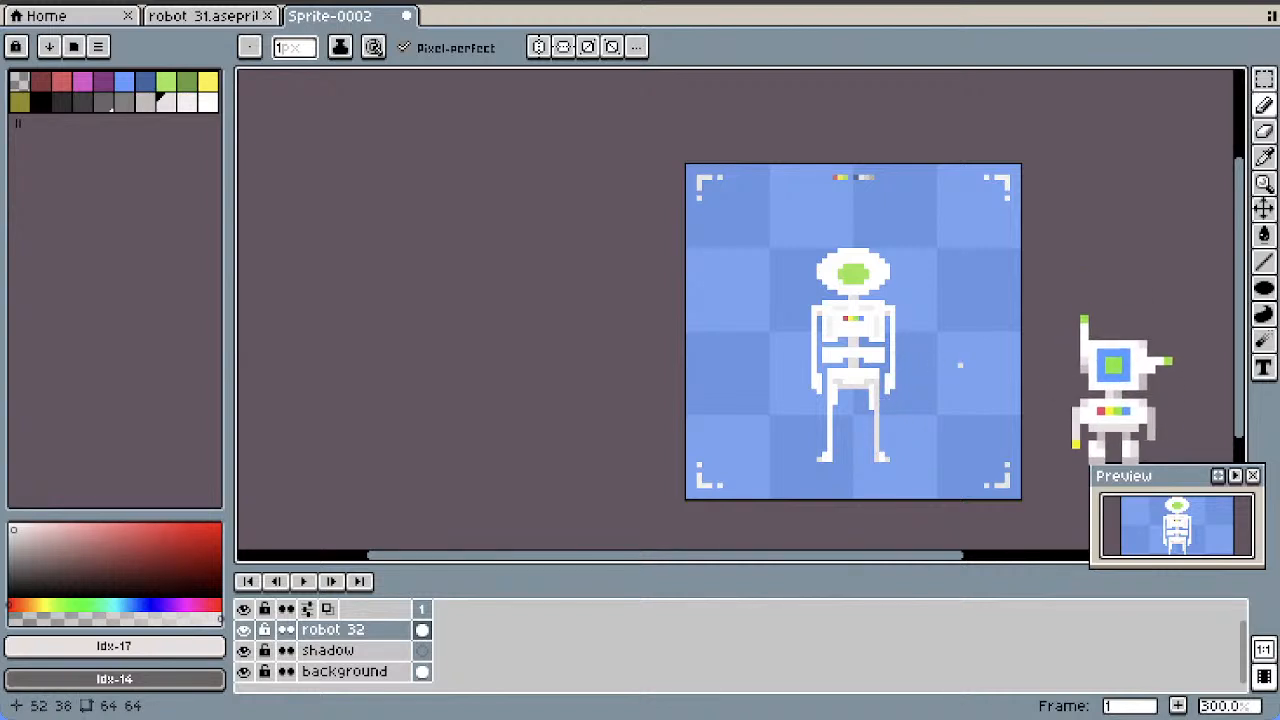
Shade the inner edges of the robot's legs with near-white (index 18) vertical lines about 9 to 13 pixels long using the Line tool
{"action": "scroll", "coordinate": [986, 365], "scroll_direction": "up", "scroll_amount": 1}
{"action": "left_click_drag", "start_coordinate": [1239, 345], "coordinate": [1239, 356]}
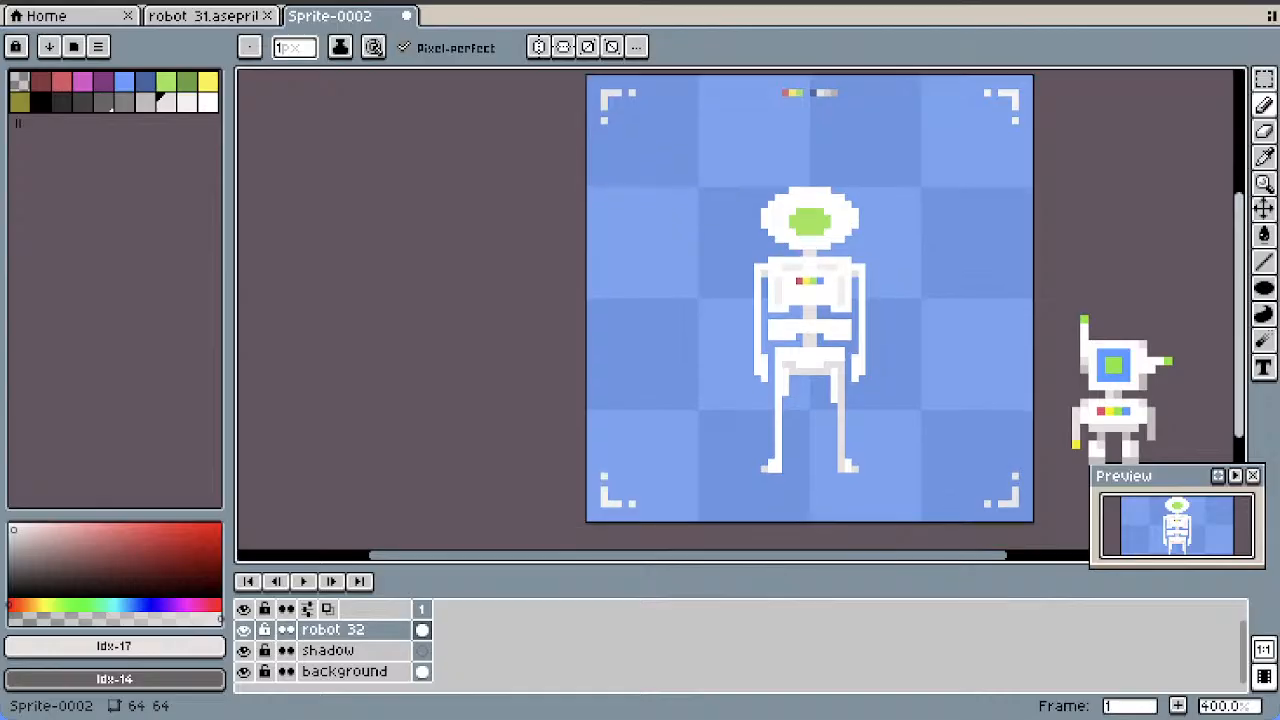
{"action": "key", "text": "bracketright"}
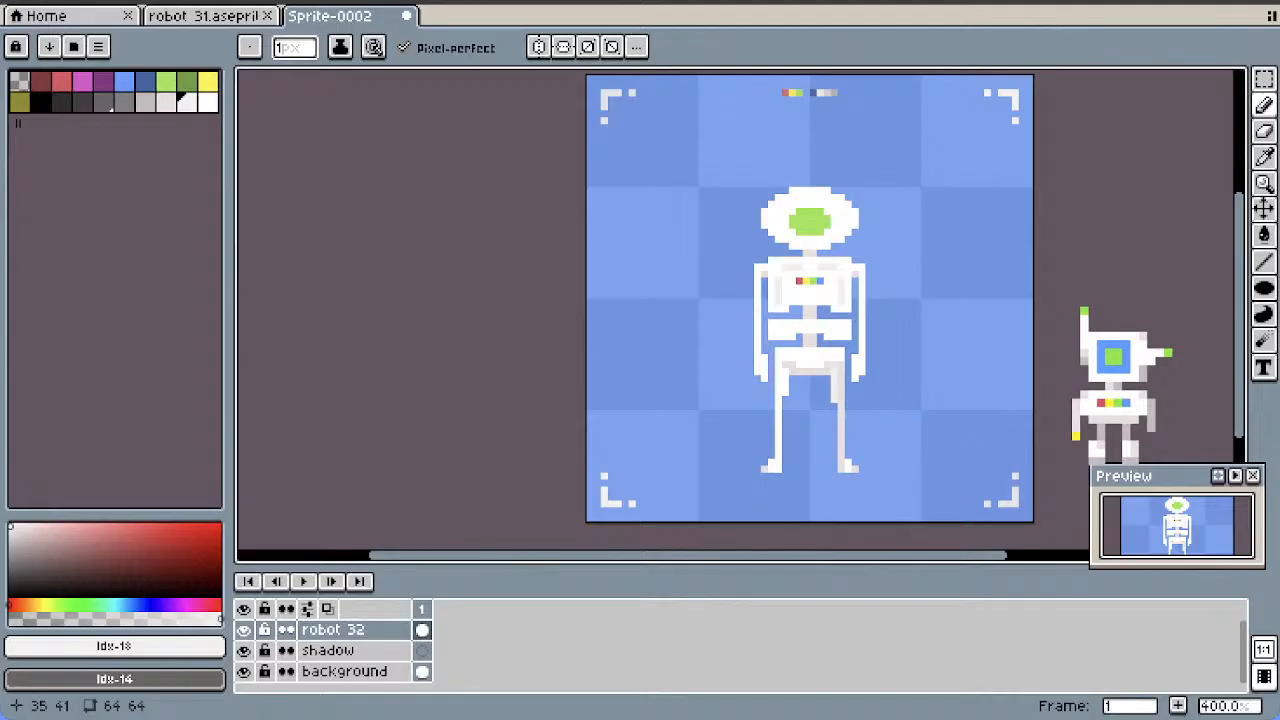
{"action": "key", "text": "ctrl+z"}
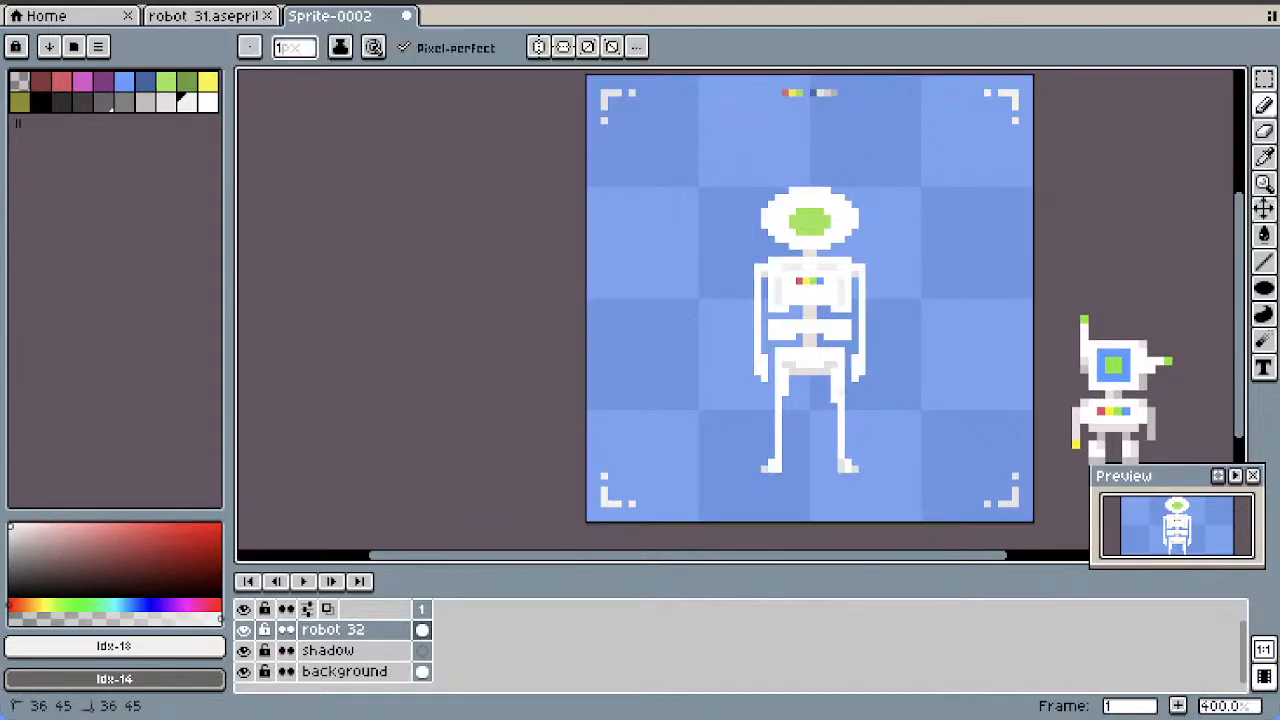
{"action": "key", "text": "ctrl+z"}
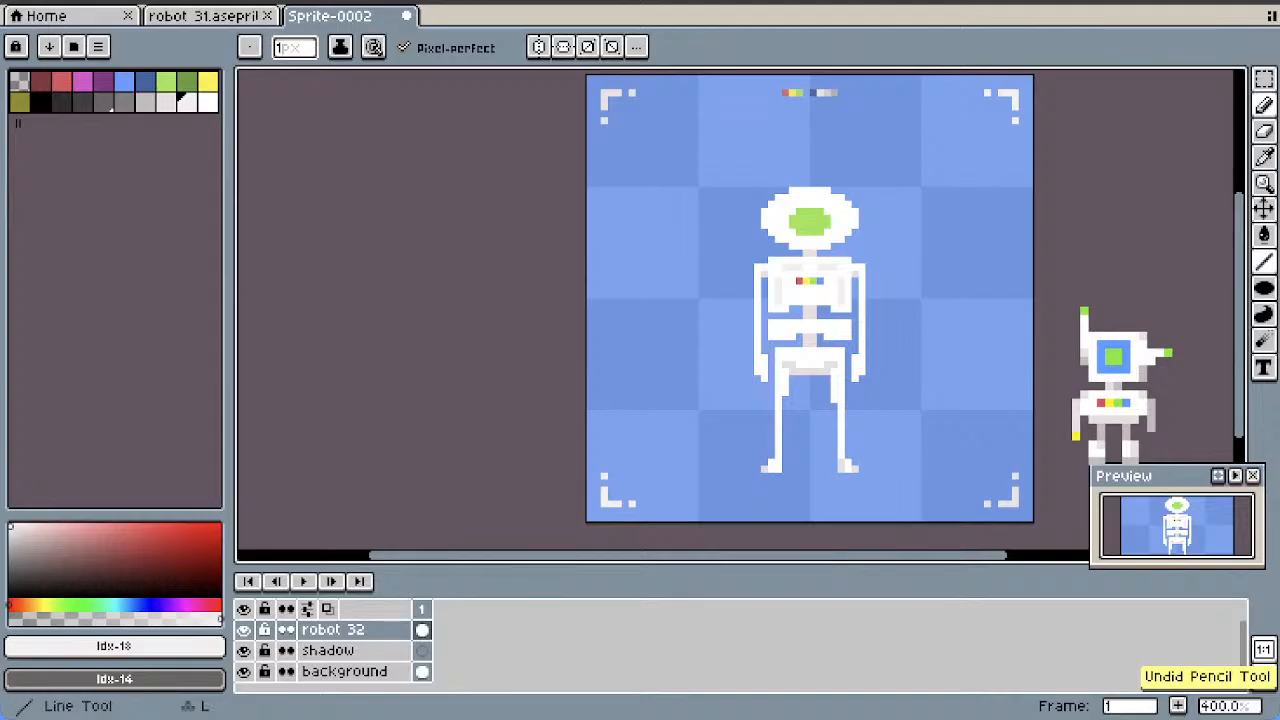
{"action": "left_click", "coordinate": [1264, 262]}
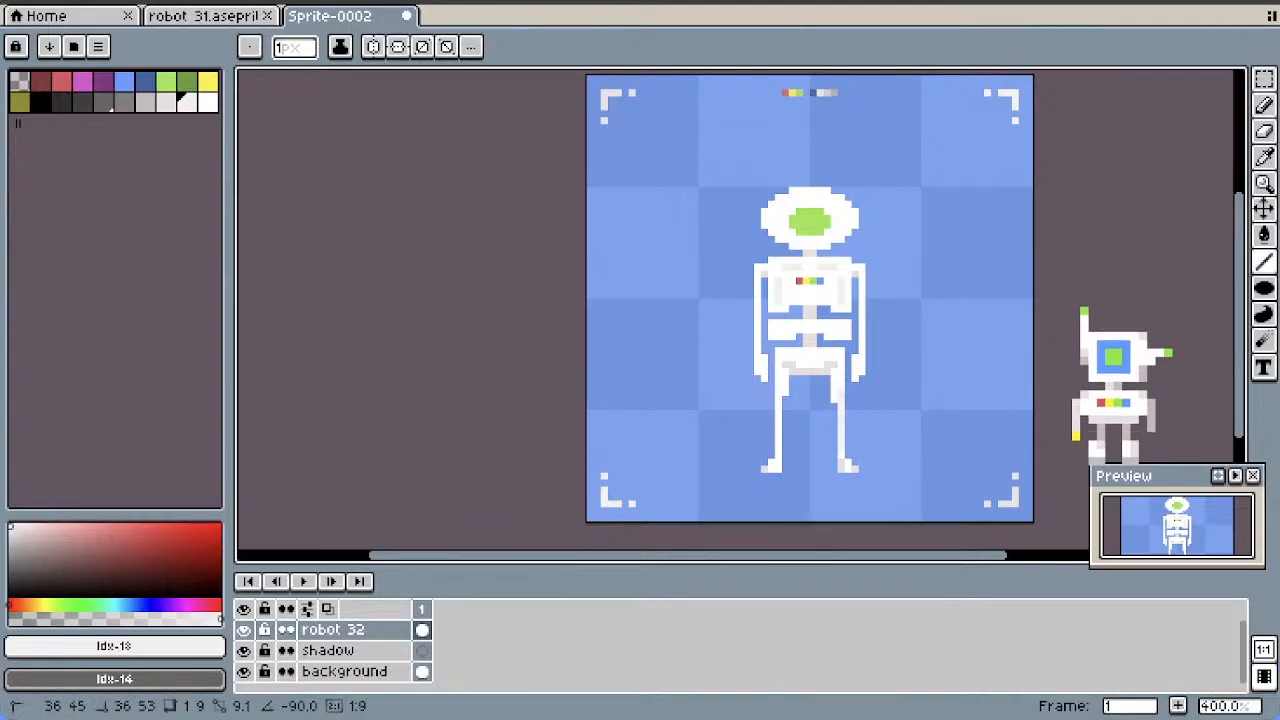
{"action": "mouse_move", "coordinate": [841, 449]}
{"action": "left_mouse_down"}
{"action": "mouse_move", "coordinate": [778, 449]}
{"action": "mouse_move", "coordinate": [778, 386]}
{"action": "left_mouse_up"}
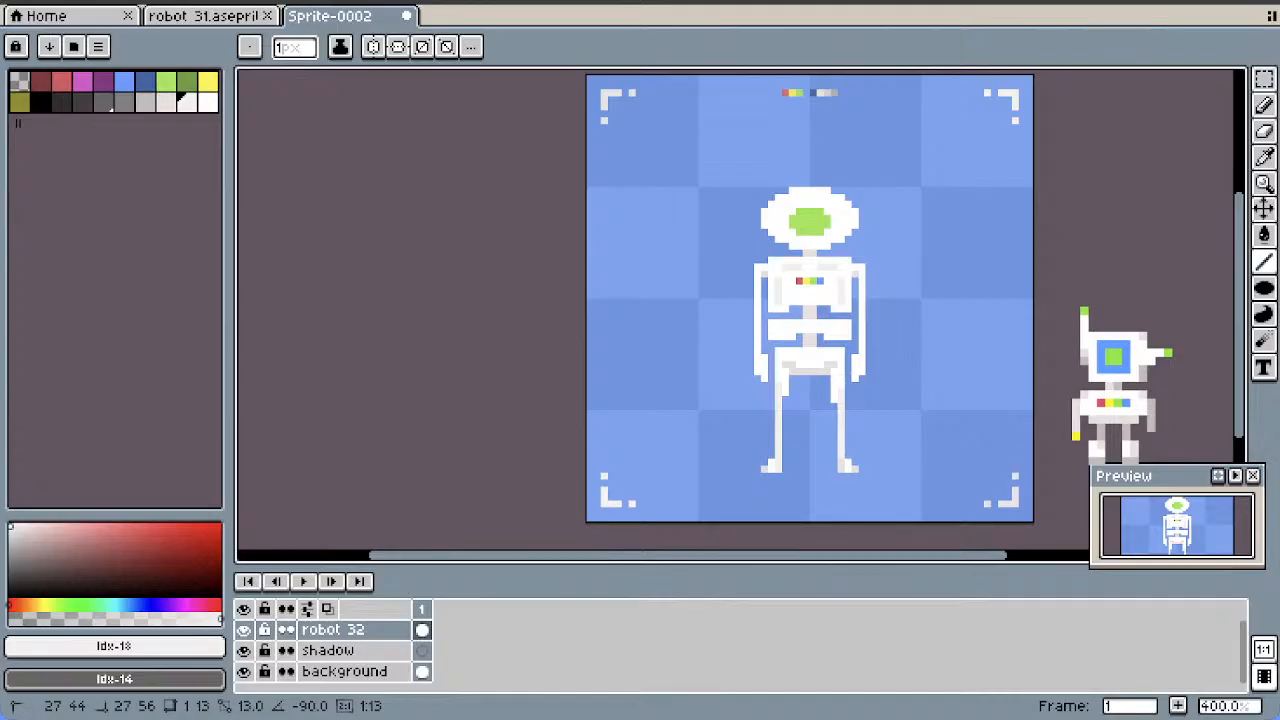
Narrow the robot's chest by deleting a one-pixel-wide vertical strip from each side with rectangular selections, keeping the wider lower rim
{"action": "key", "text": "m"}
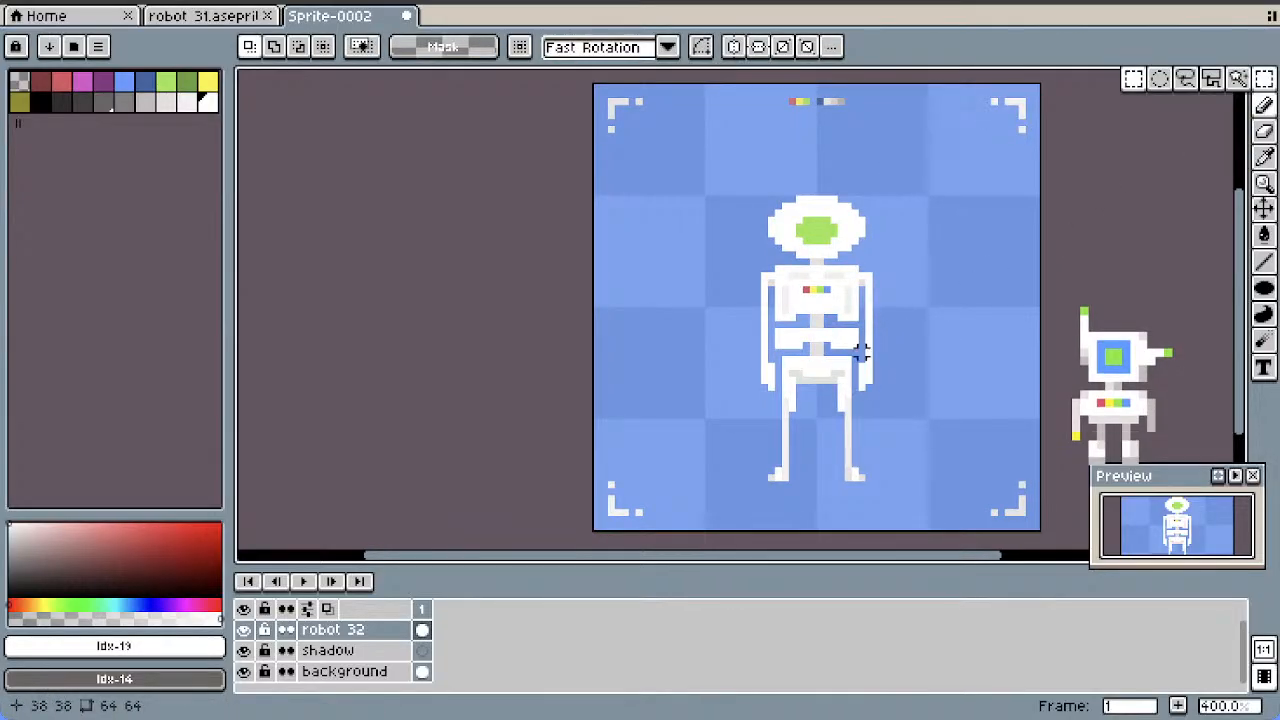
{"action": "left_click_drag", "start_coordinate": [855, 290], "coordinate": [855, 312]}
{"action": "key", "text": "ctrl+d"}
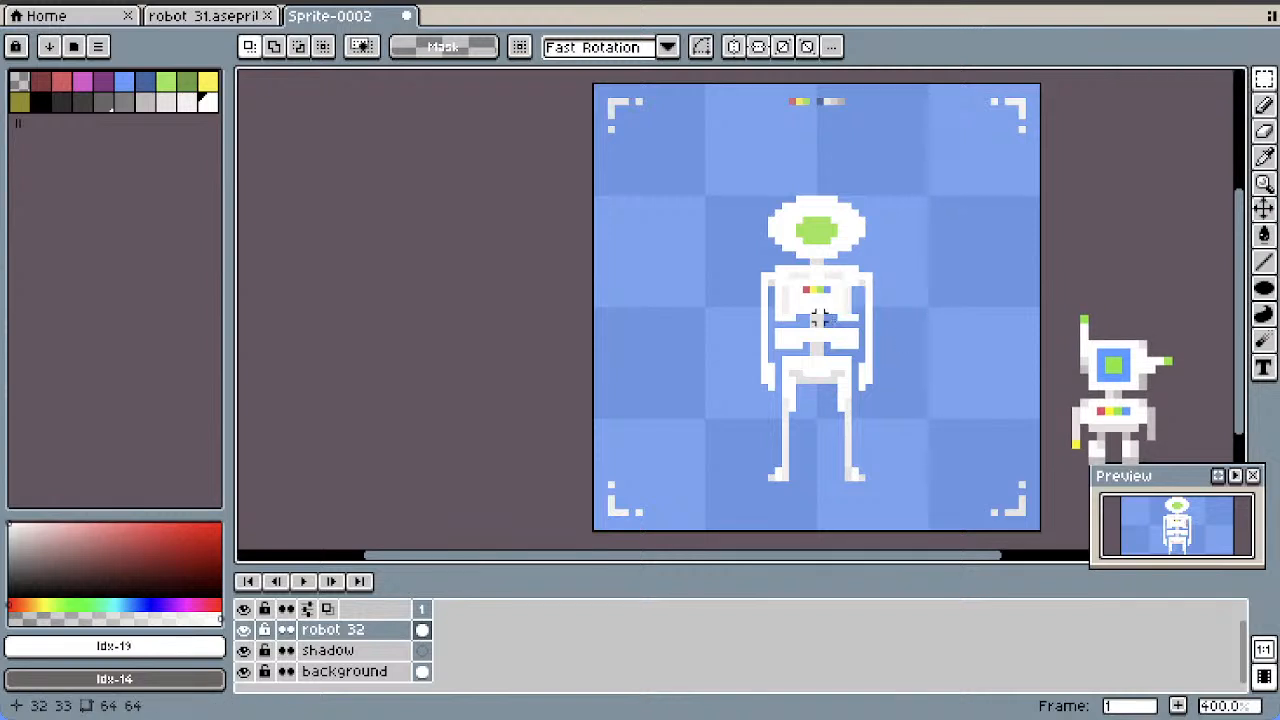
{"action": "left_click_drag", "start_coordinate": [779, 290], "coordinate": [779, 312]}
{"action": "key", "text": "Delete"}
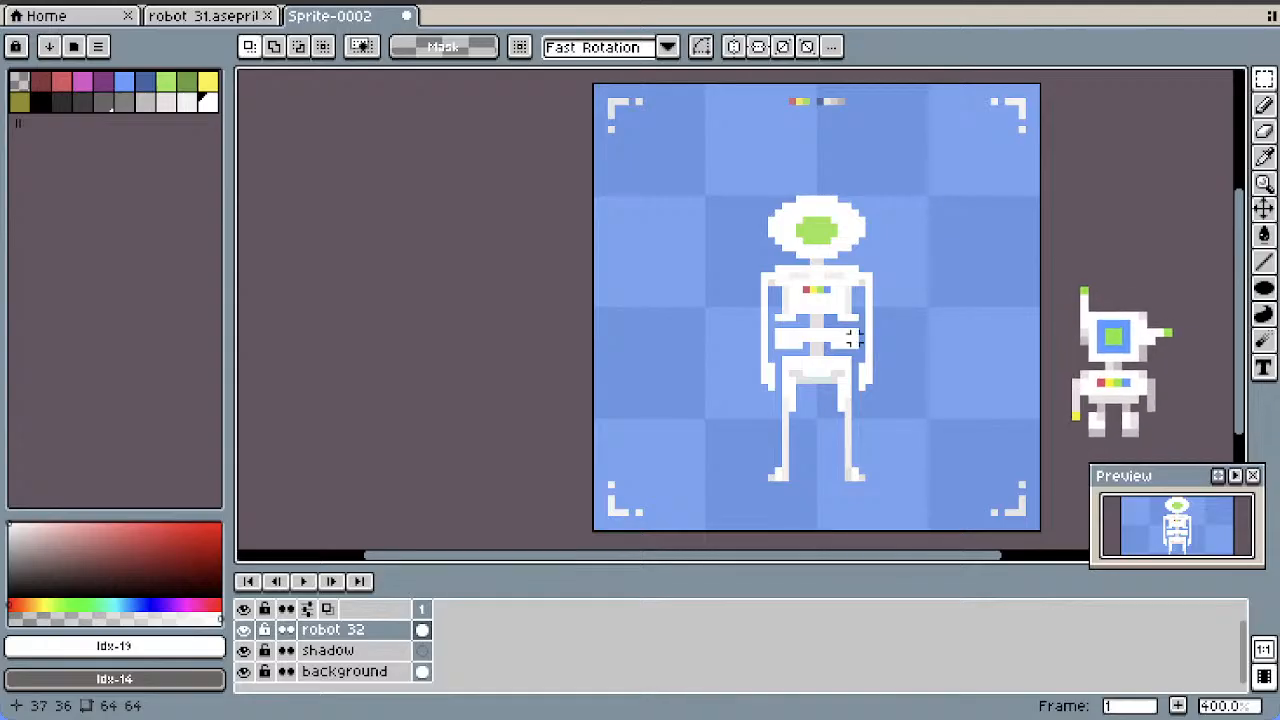
Delete the outer ends of the abdomen band on both sides so only a narrow central section remains
{"action": "left_click_drag", "start_coordinate": [855, 331], "coordinate": [784, 342]}
{"action": "key", "text": "Delete"}
{"action": "key", "text": "Delete"}
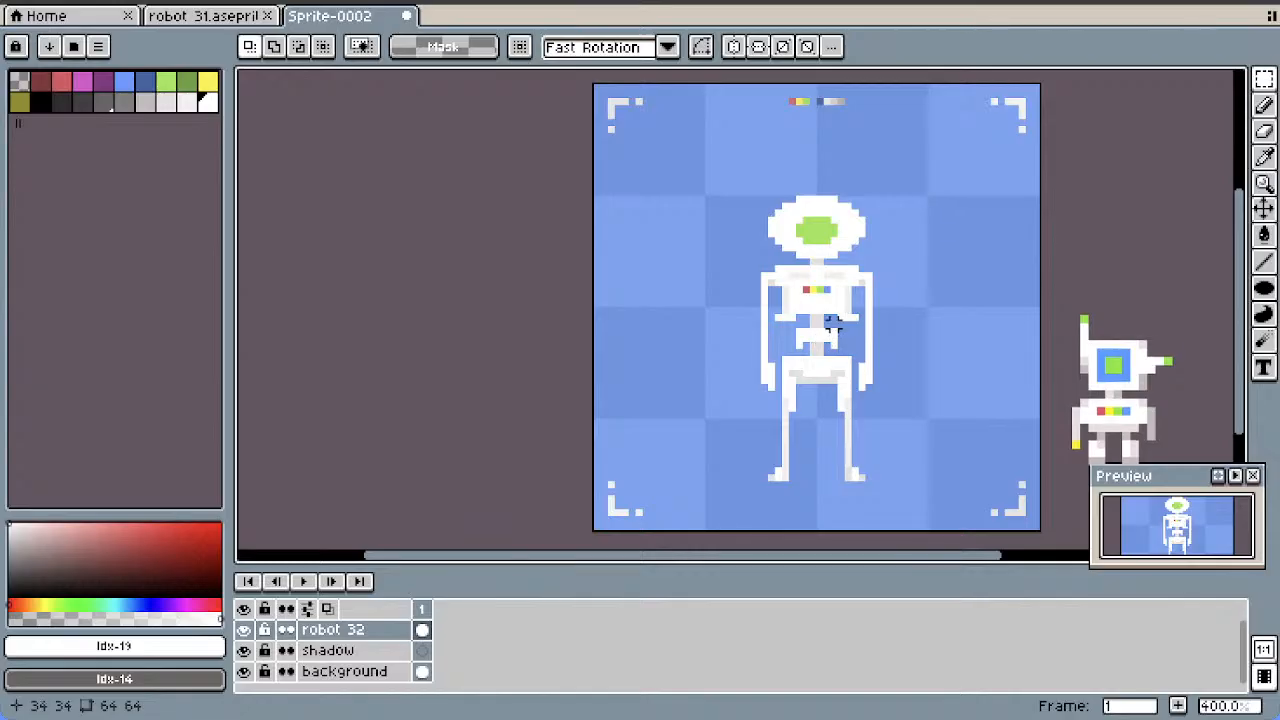
Select the pelvis and legs in a 20 by 18 pixel area and move them up 3 pixels onto the abdomen
{"action": "left_click_drag", "start_coordinate": [825, 362], "coordinate": [890, 352]}
{"action": "key", "text": "Delete"}
{"action": "key", "text": "Up"}
{"action": "key", "text": "Up"}
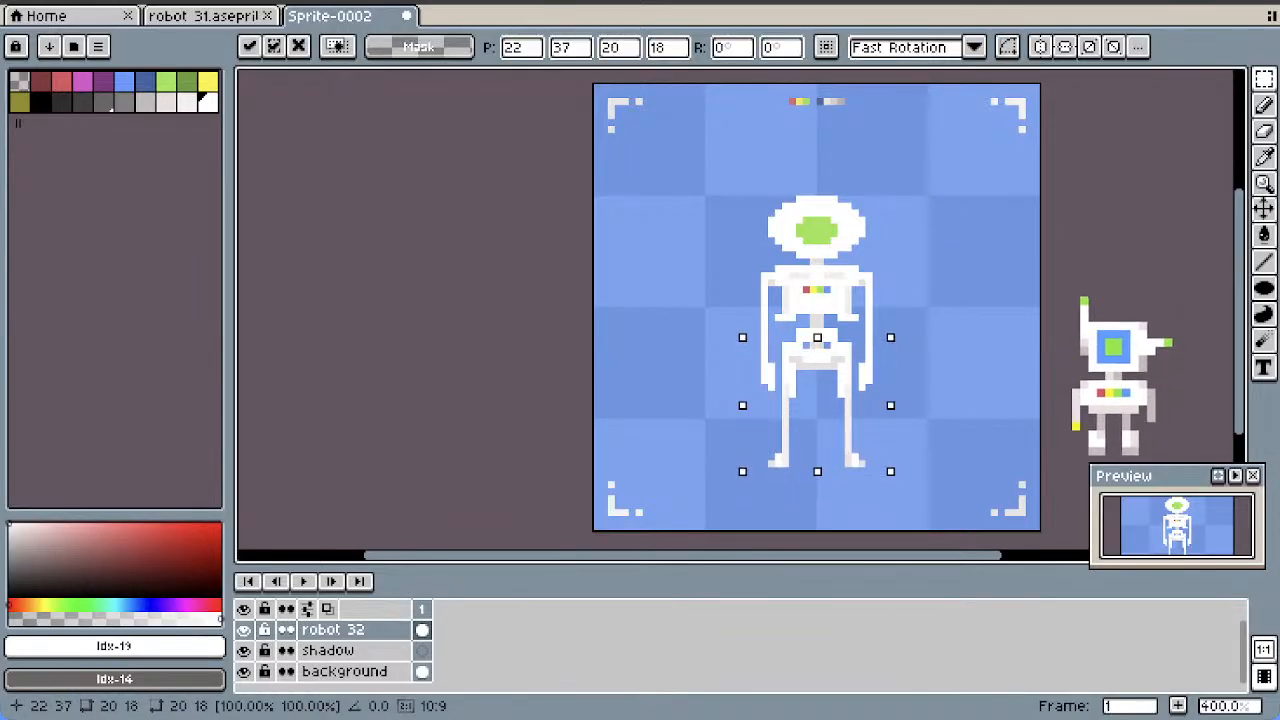
{"action": "key", "text": "Up"}
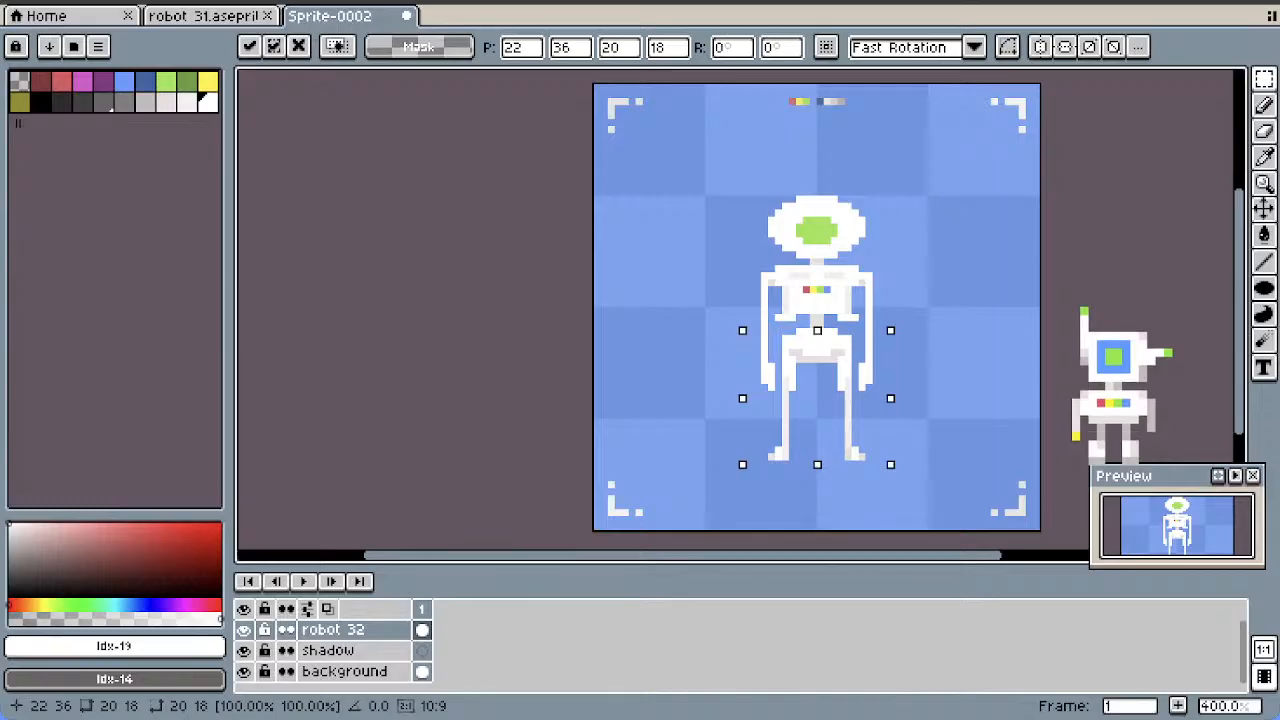
{"action": "left_click", "coordinate": [970, 356]}
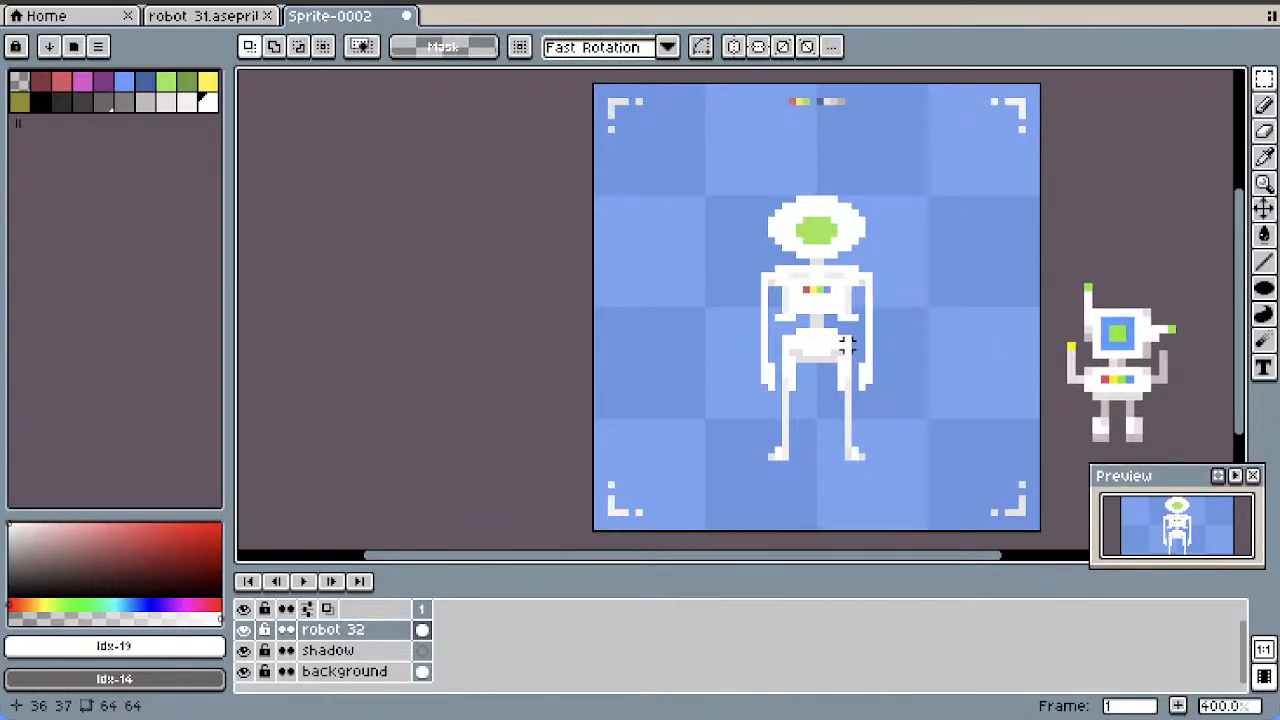
Try raising the pelvis and legs by one more pixel, and undo the move
{"action": "left_click_drag", "start_coordinate": [785, 331], "coordinate": [855, 463]}
{"action": "left_click_drag", "start_coordinate": [897, 316], "coordinate": [700, 527]}
{"action": "left_click", "coordinate": [924, 311]}
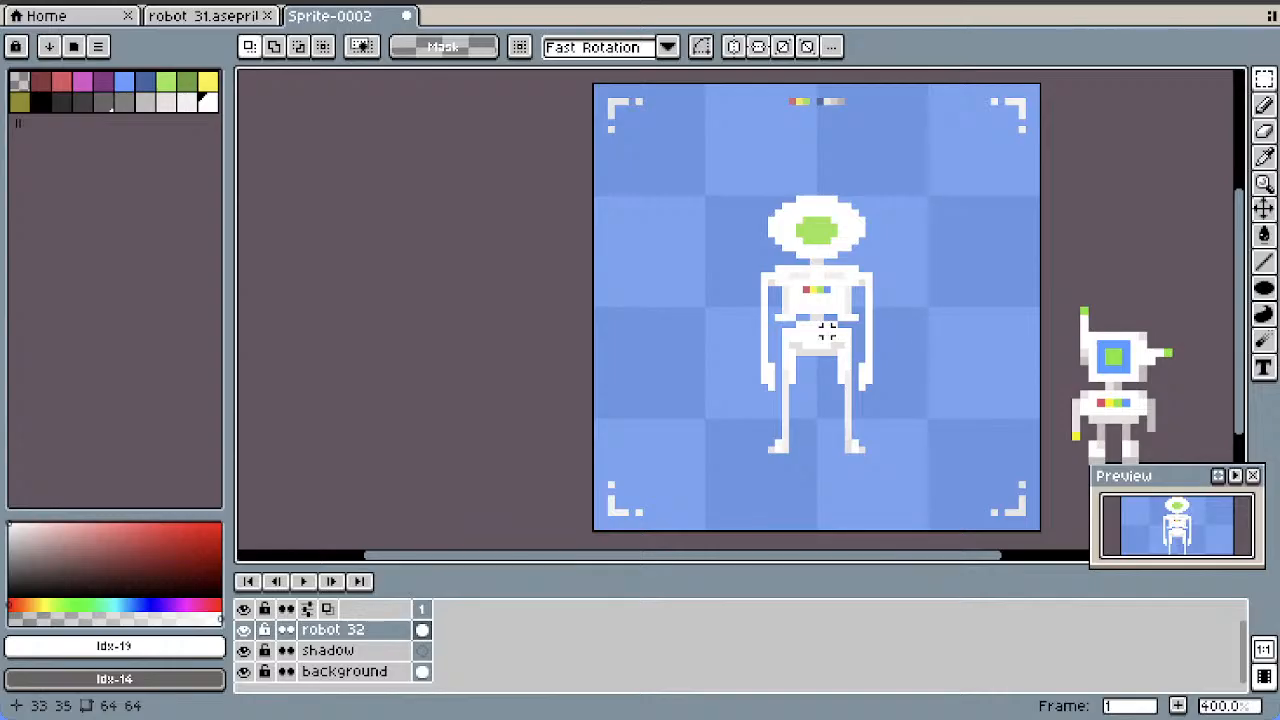
{"action": "key", "text": "ctrl+z"}
{"action": "key", "text": "ctrl+z"}
{"action": "key", "text": "ctrl+z"}
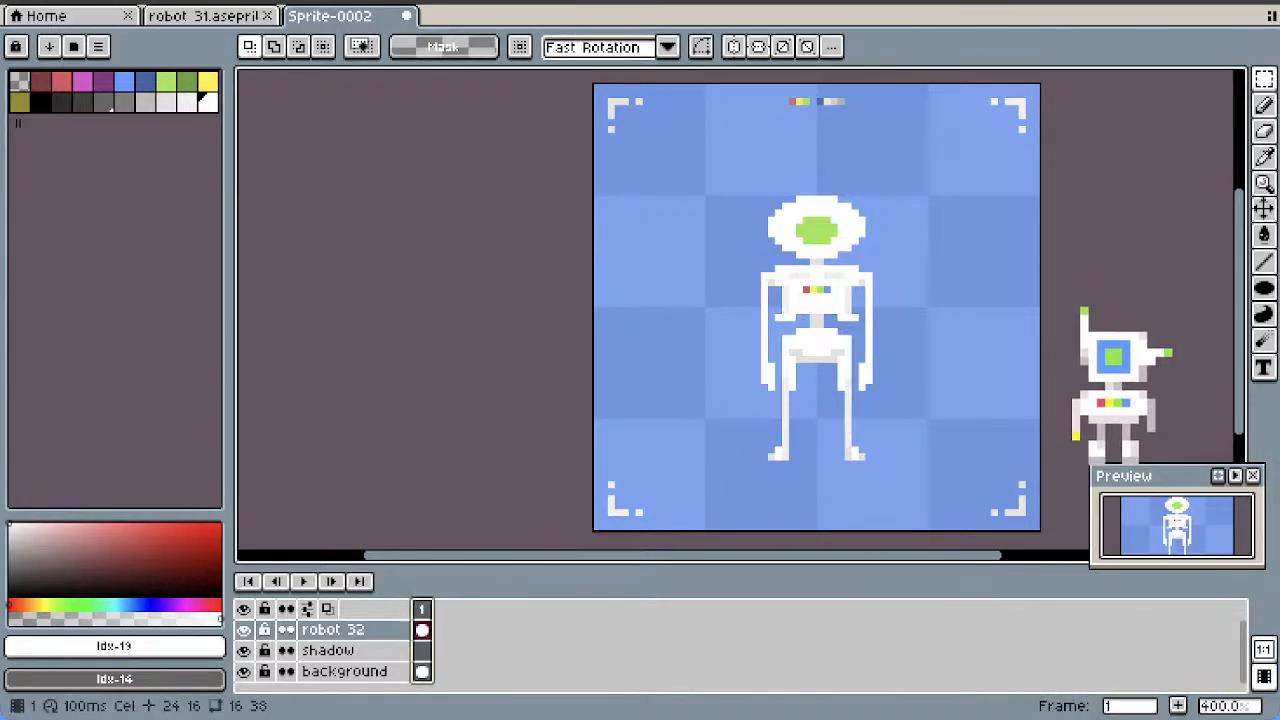
Add a second frame and move the robot's pelvis and legs up 1 pixel in it using a 21 by 25 pixel selection
{"action": "right_click", "coordinate": [421, 608]}
{"action": "left_click", "coordinate": [483, 594]}
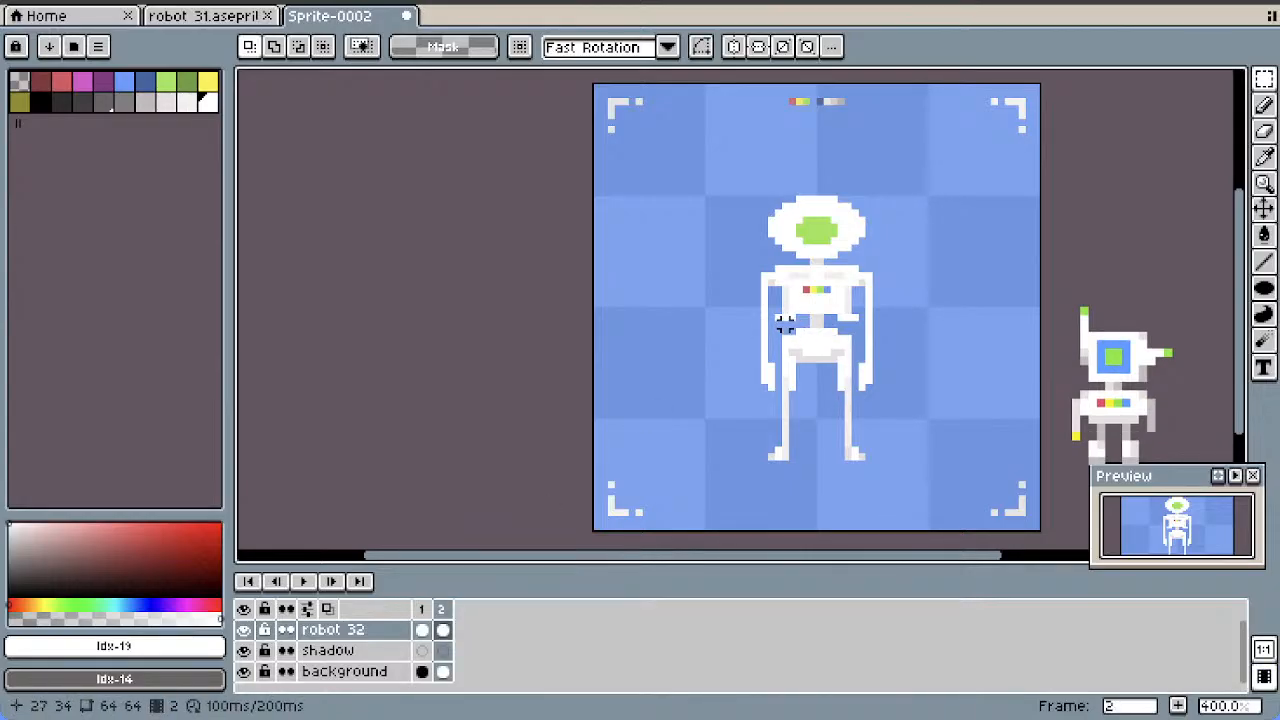
{"action": "left_click_drag", "start_coordinate": [782, 320], "coordinate": [757, 459]}
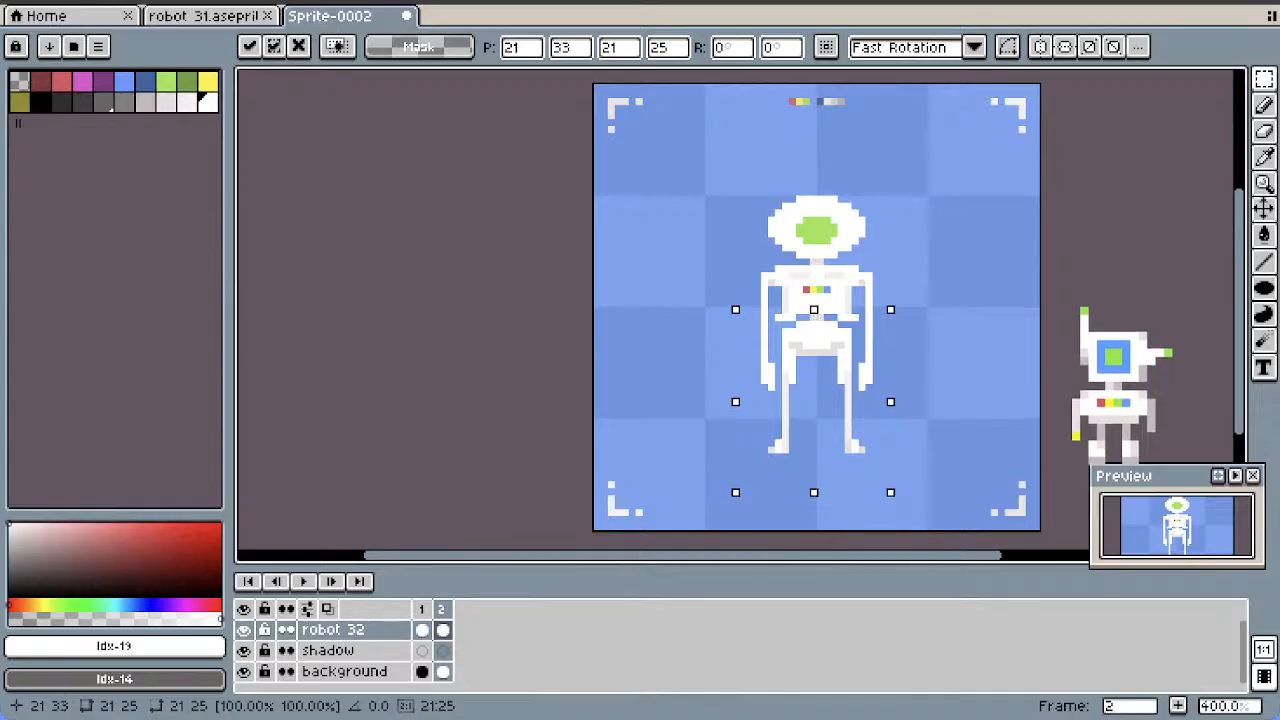
{"action": "left_click", "coordinate": [931, 277]}
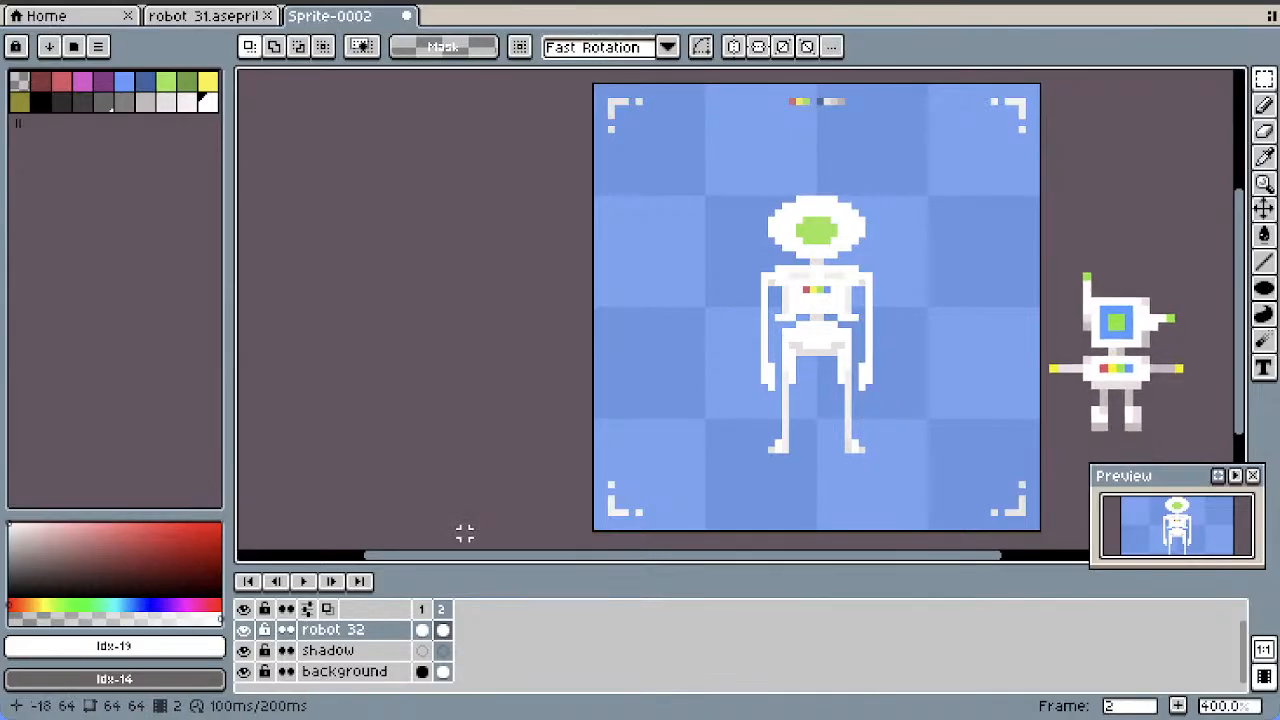
Compare the two frames by playing the animation, and stop playback
{"action": "key", "text": "Left"}
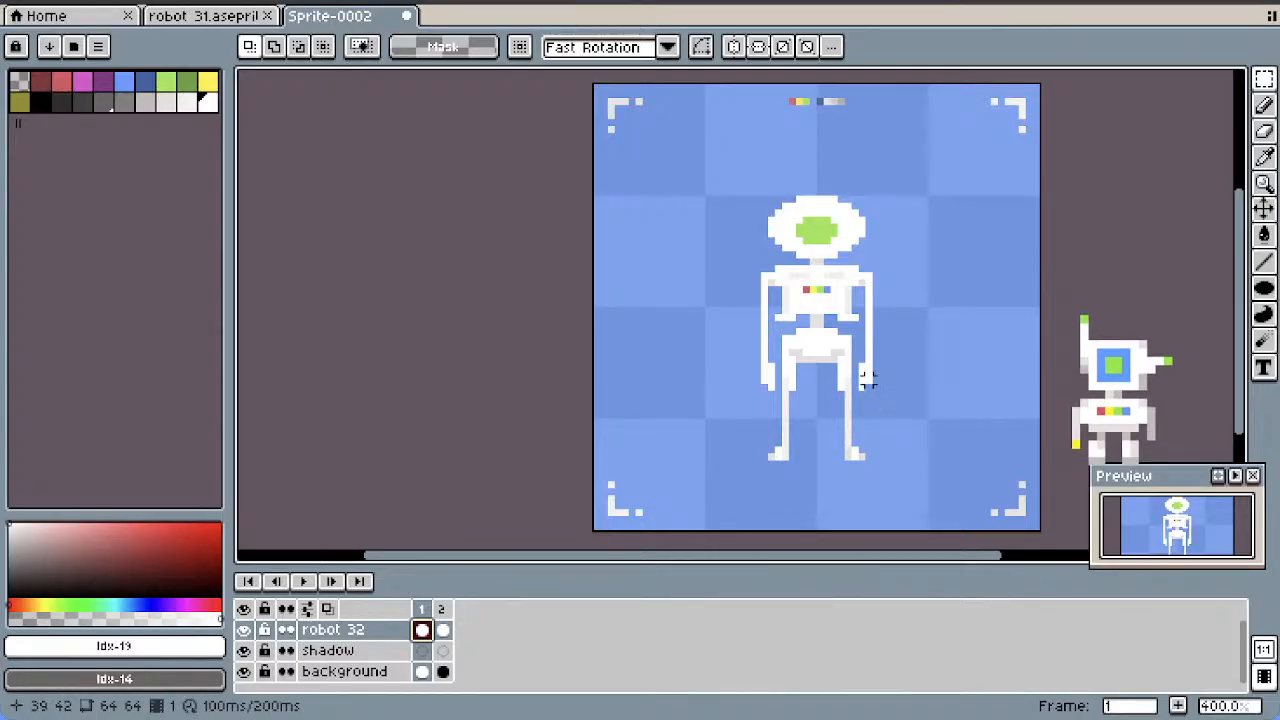
{"action": "left_click", "coordinate": [303, 581]}
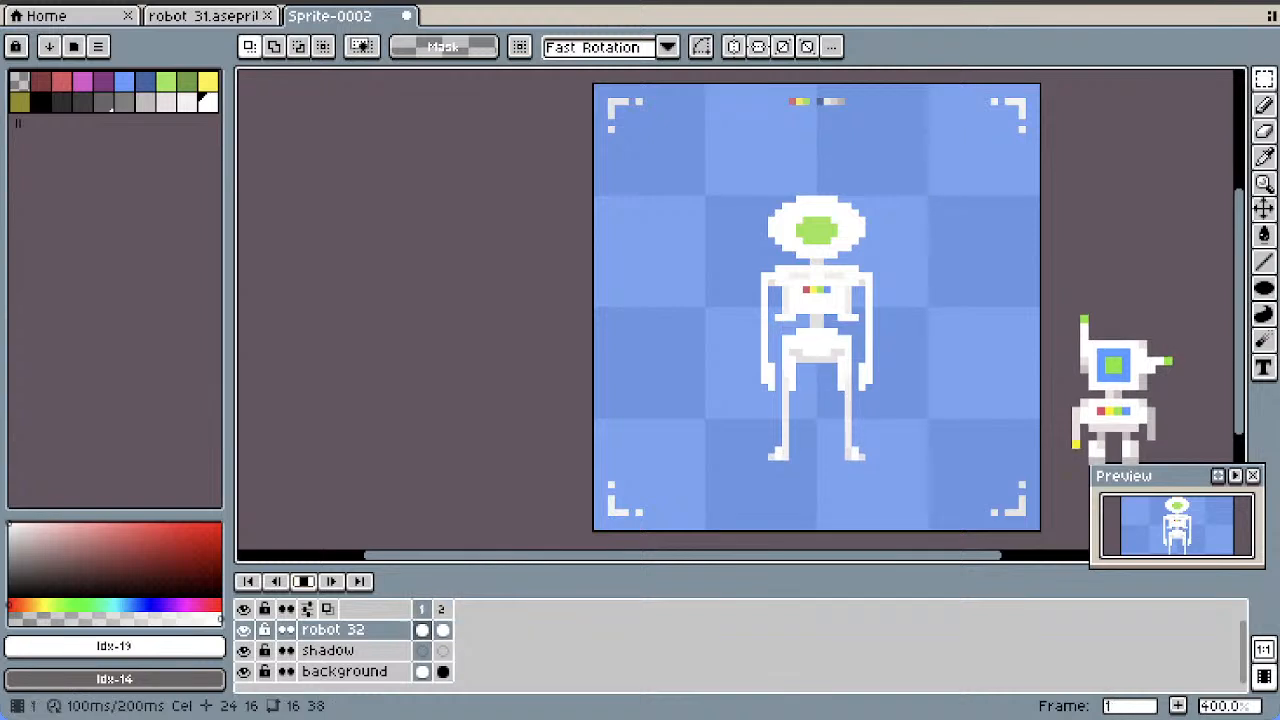
{"action": "left_click", "coordinate": [303, 581]}
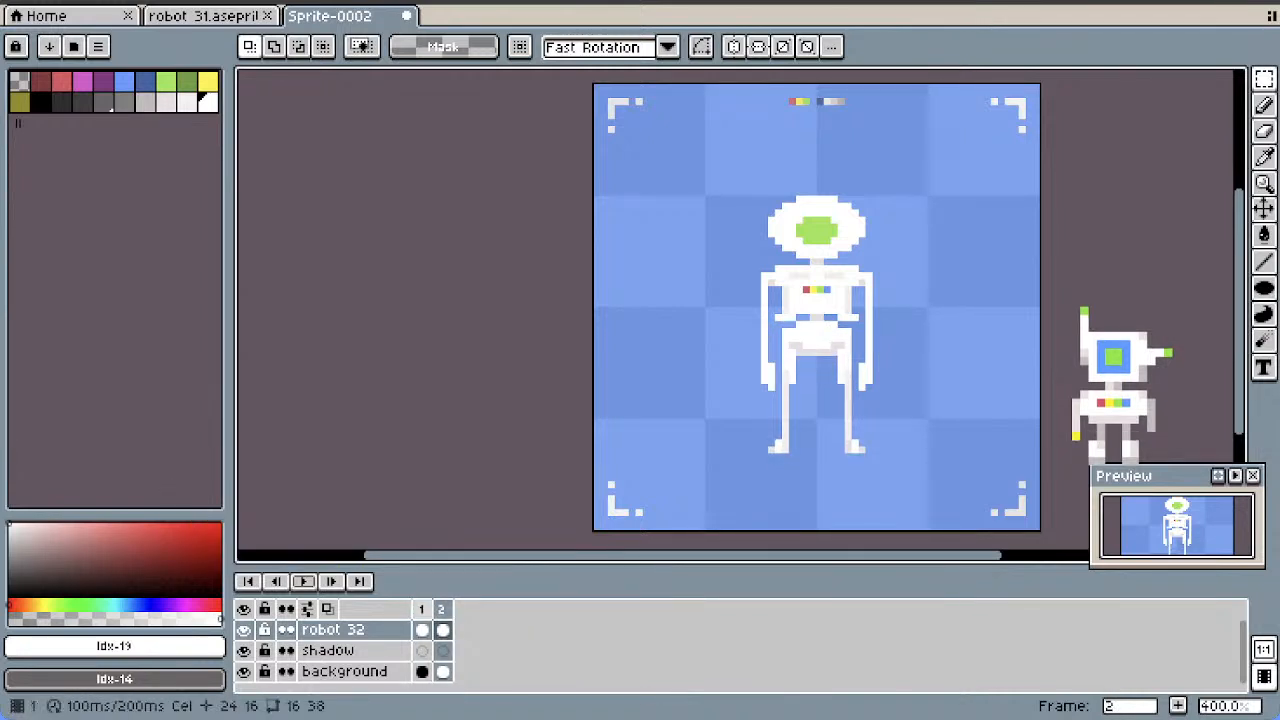
Shade the underside of the head on the robot 32 layer in frame 1 with near-white (index 18) using the Pencil tool
{"action": "left_click", "coordinate": [421, 629]}
{"action": "scroll", "coordinate": [828, 232], "scroll_direction": "up", "scroll_amount": 2}
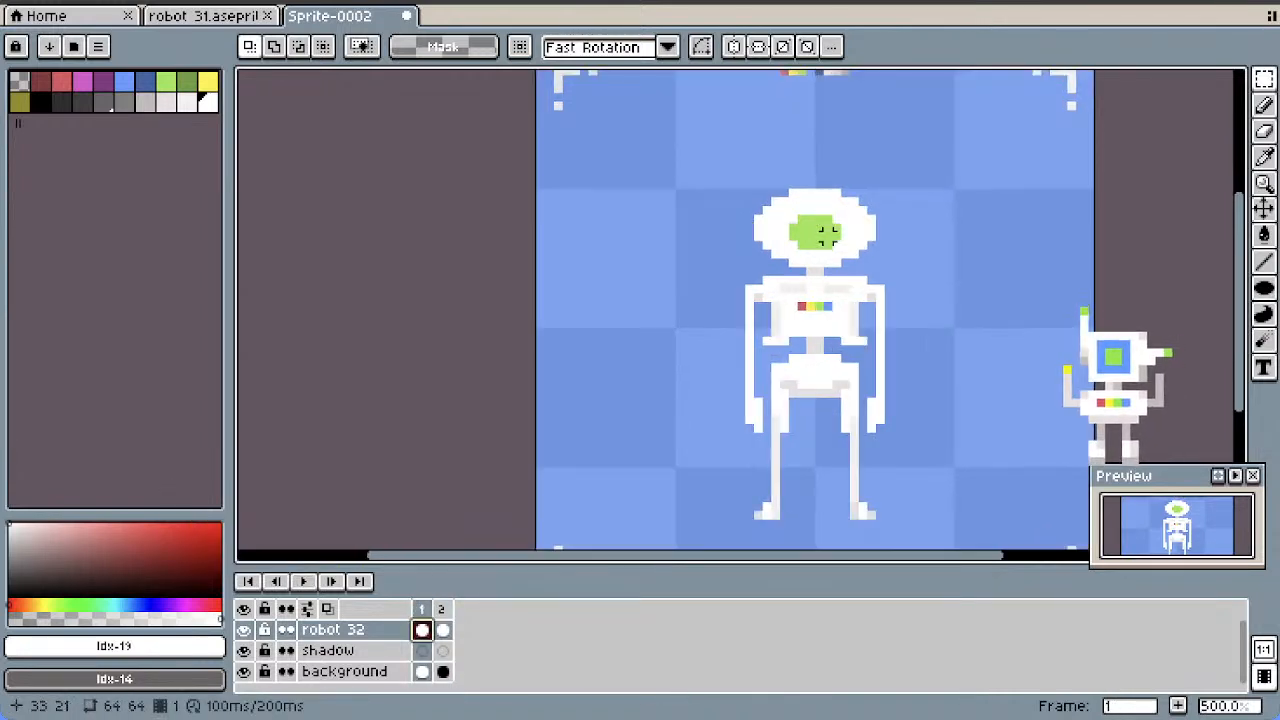
{"action": "left_click", "coordinate": [1264, 104]}
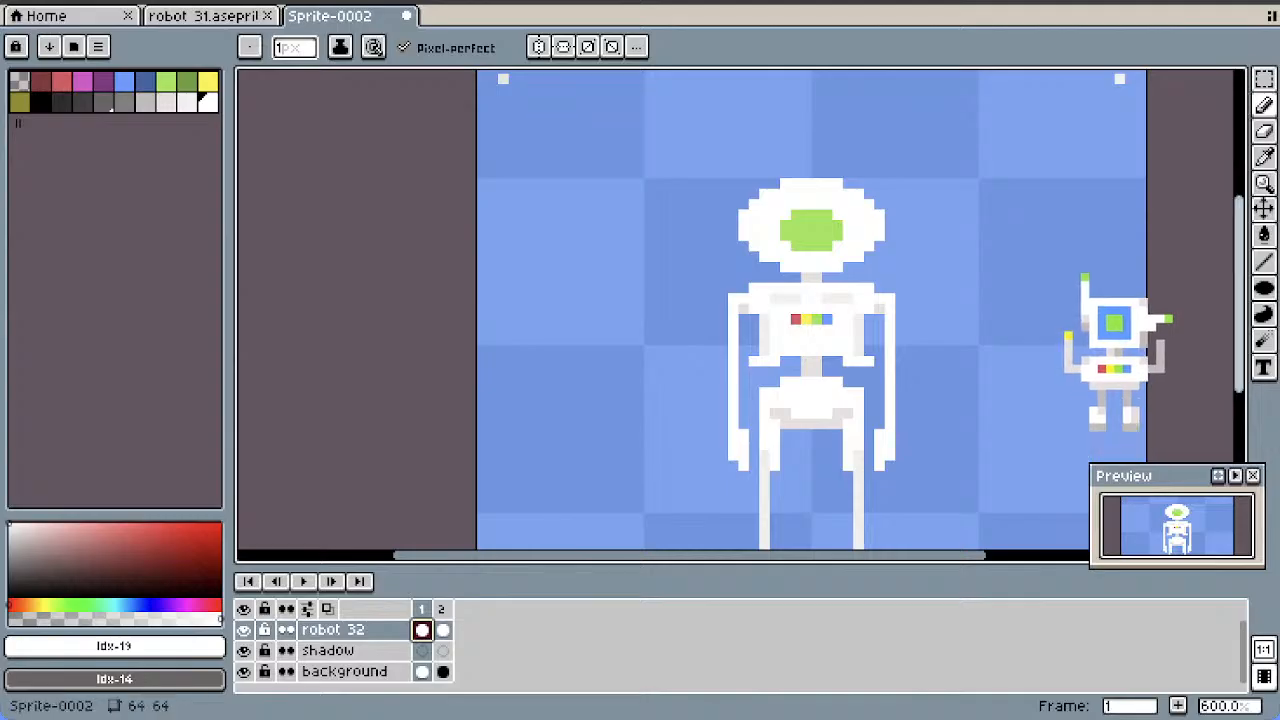
{"action": "left_click_drag", "start_coordinate": [1239, 295], "coordinate": [1239, 325]}
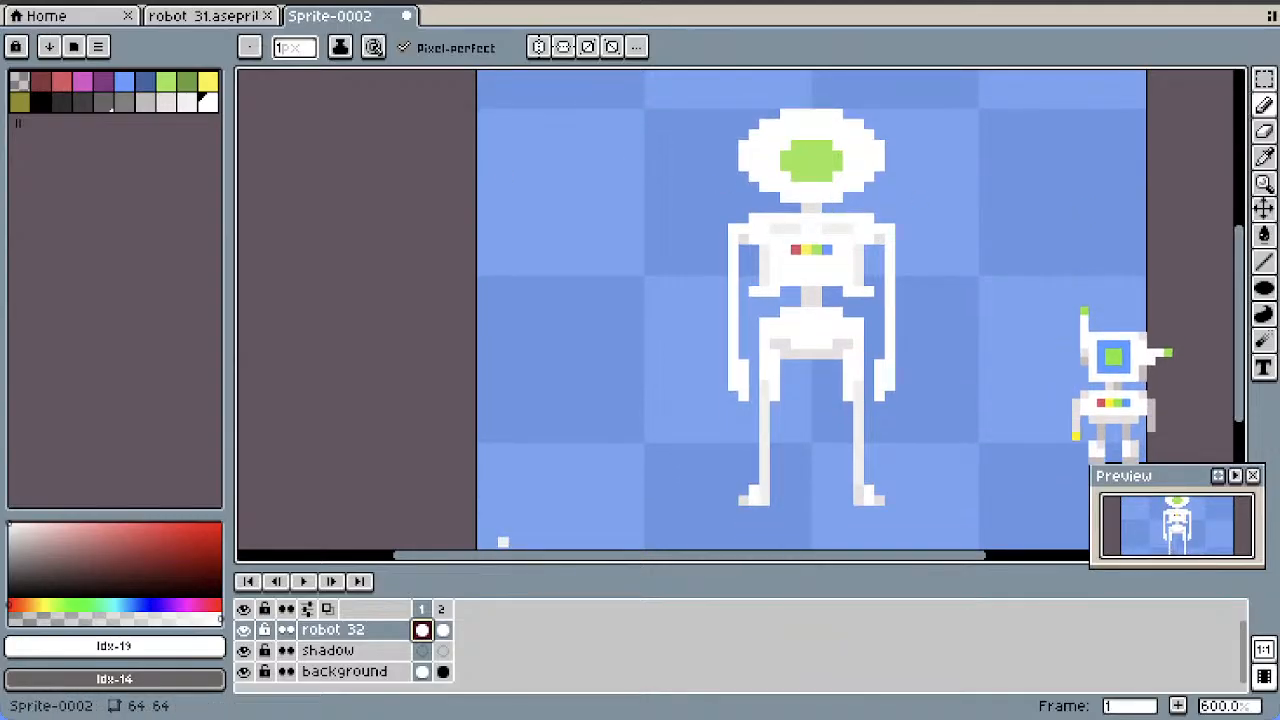
{"action": "left_click", "coordinate": [166, 101]}
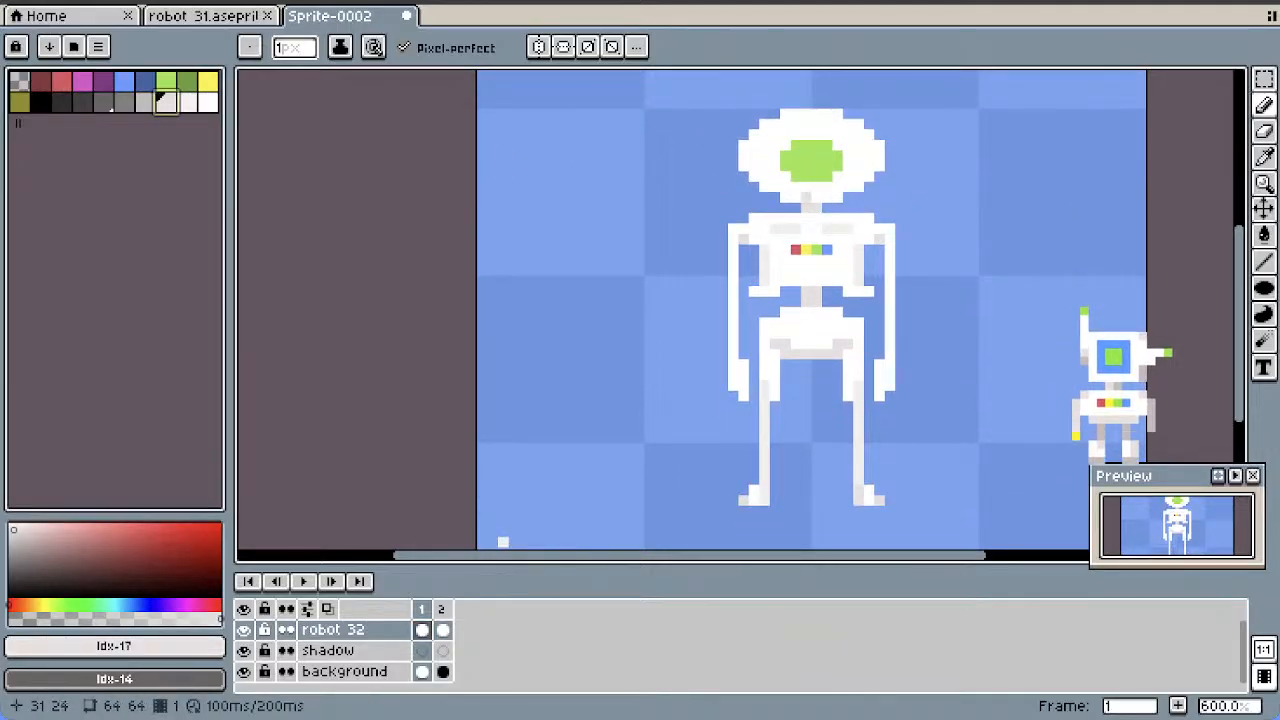
{"action": "left_click", "coordinate": [187, 102]}
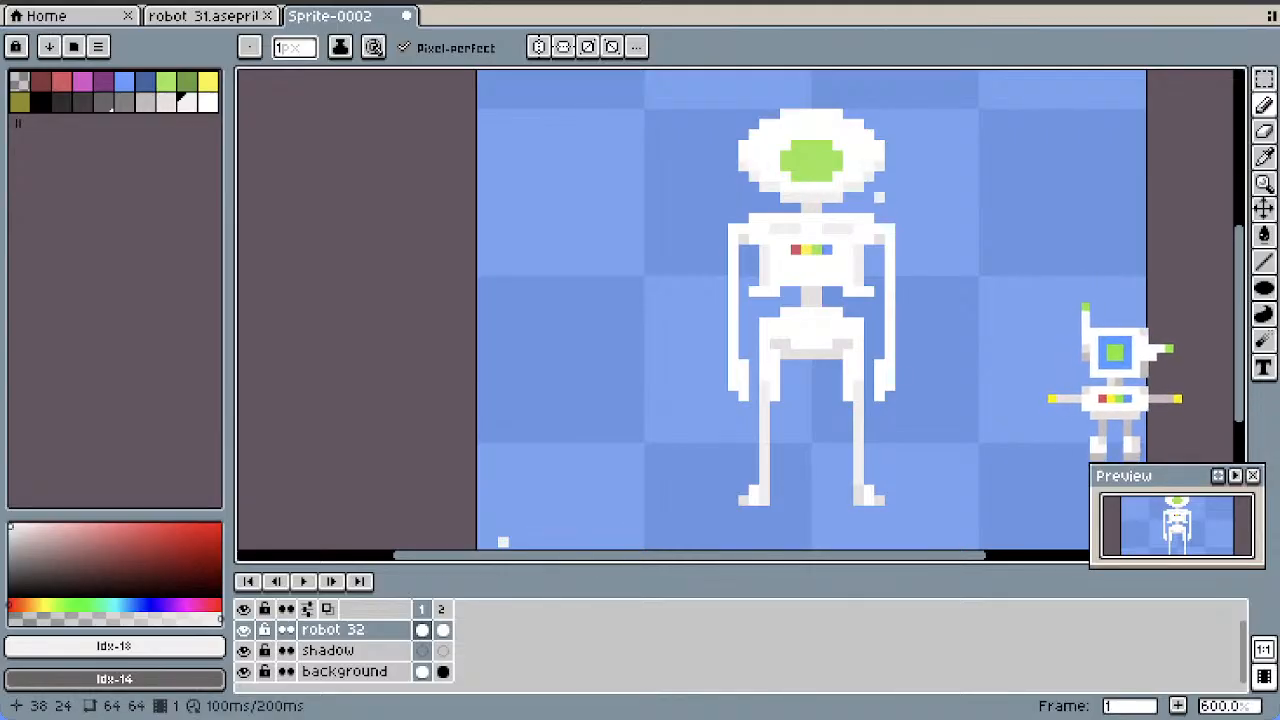
{"action": "scroll", "coordinate": [885, 209], "scroll_direction": "down", "scroll_amount": 2}
{"action": "scroll", "coordinate": [873, 250], "scroll_direction": "up", "scroll_amount": 2}
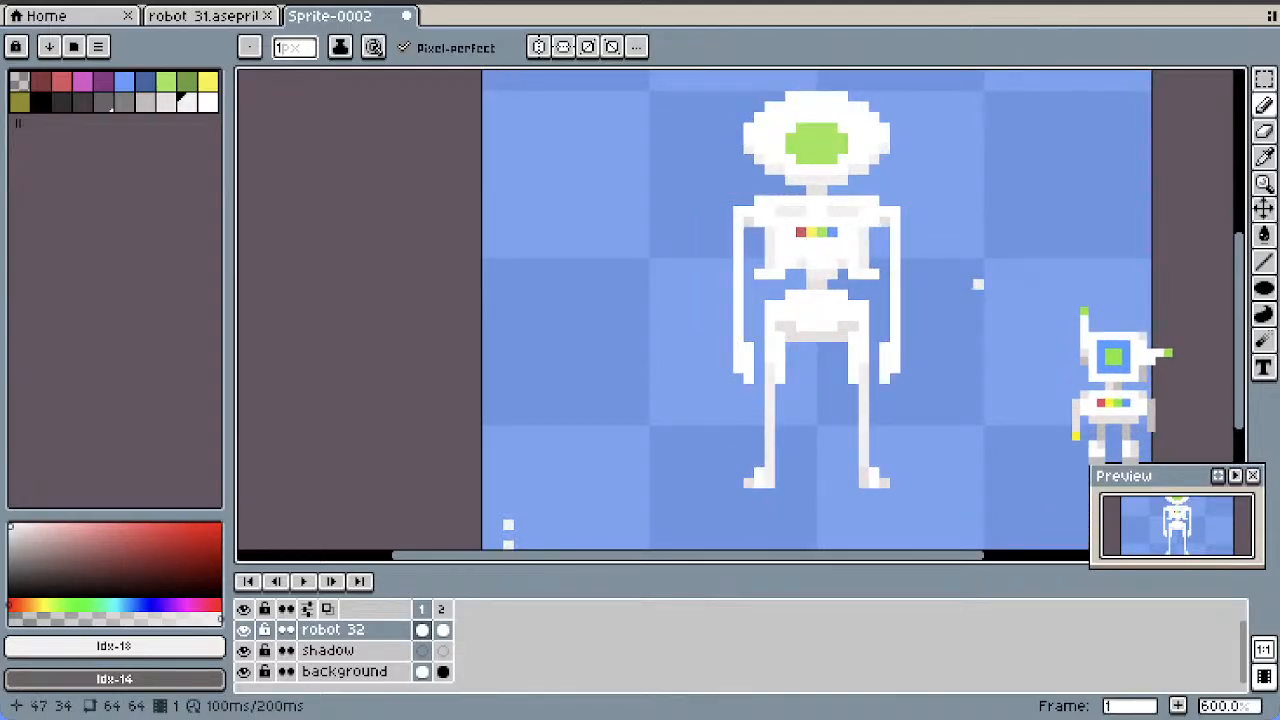
Shade the lower chest and the middle of the upper pelvis with short near-white (index 18) lines using the Line tool
{"action": "key", "text": "ctrl+z"}
{"action": "key", "text": "l"}
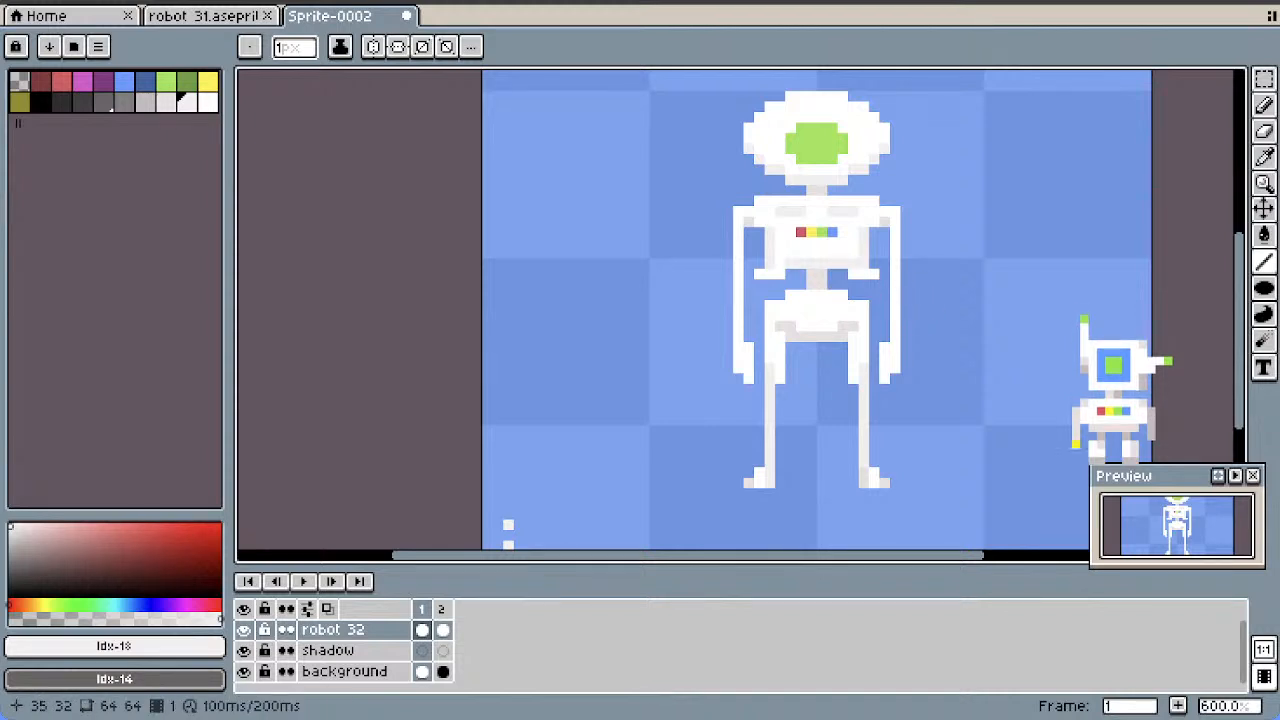
{"action": "left_click_drag", "start_coordinate": [833, 243], "coordinate": [801, 243]}
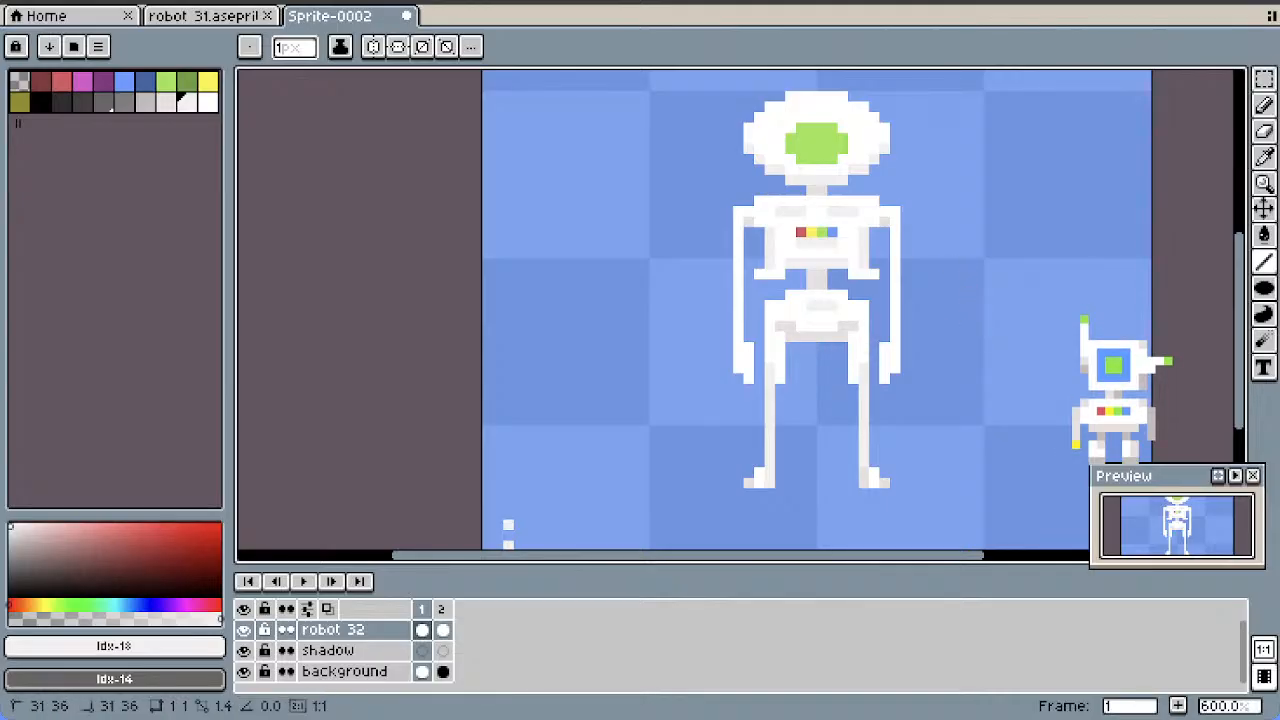
{"action": "scroll", "coordinate": [896, 328], "scroll_direction": "down", "scroll_amount": 2}
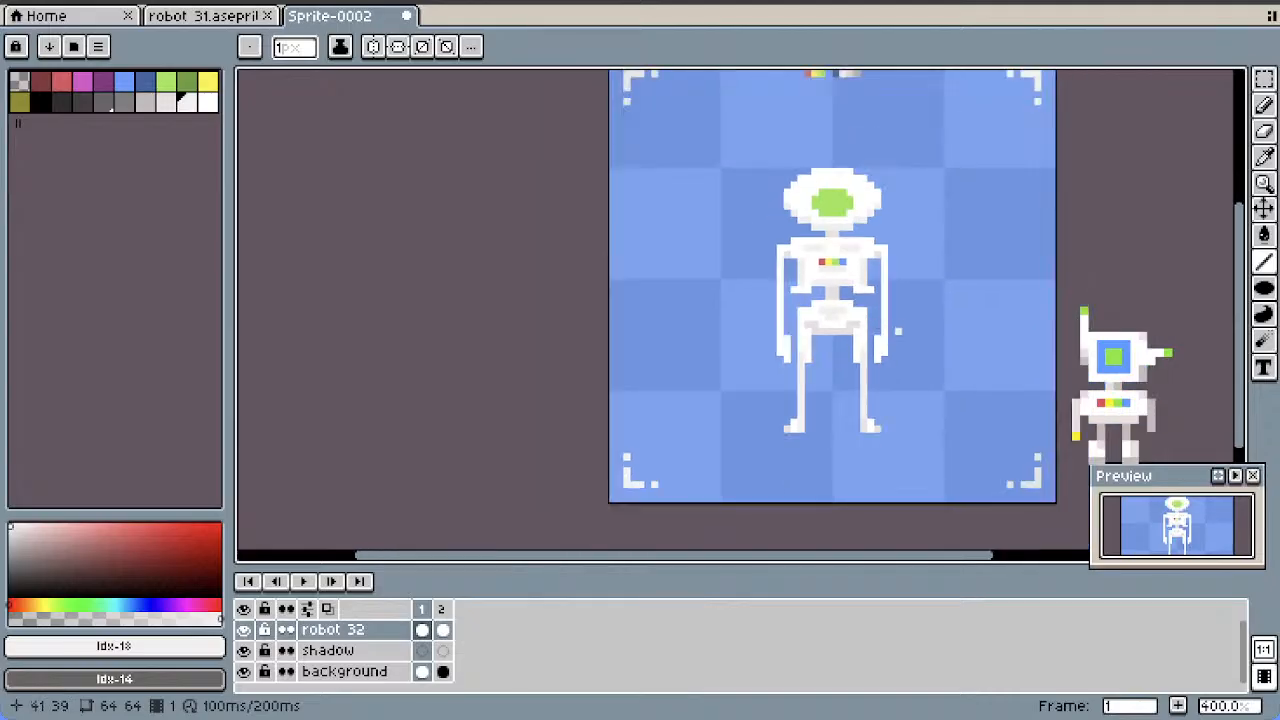
{"action": "scroll", "coordinate": [896, 328], "scroll_direction": "down", "scroll_amount": 1}
{"action": "scroll", "coordinate": [896, 328], "scroll_direction": "up", "scroll_amount": 1}
{"action": "scroll", "coordinate": [947, 329], "scroll_direction": "up", "scroll_amount": 1}
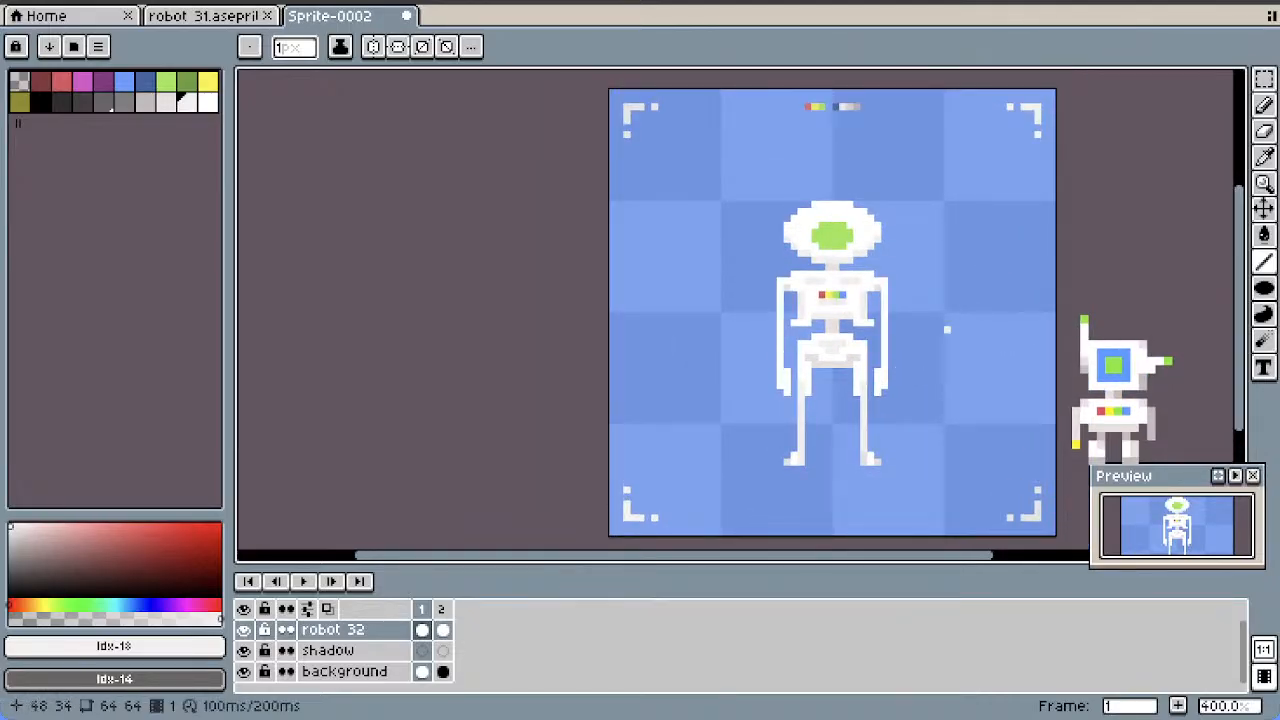
Flip the hand of the right-hand arm vertically within a 4 by 9 pixel selection, and deselect it
{"action": "key", "text": "m"}
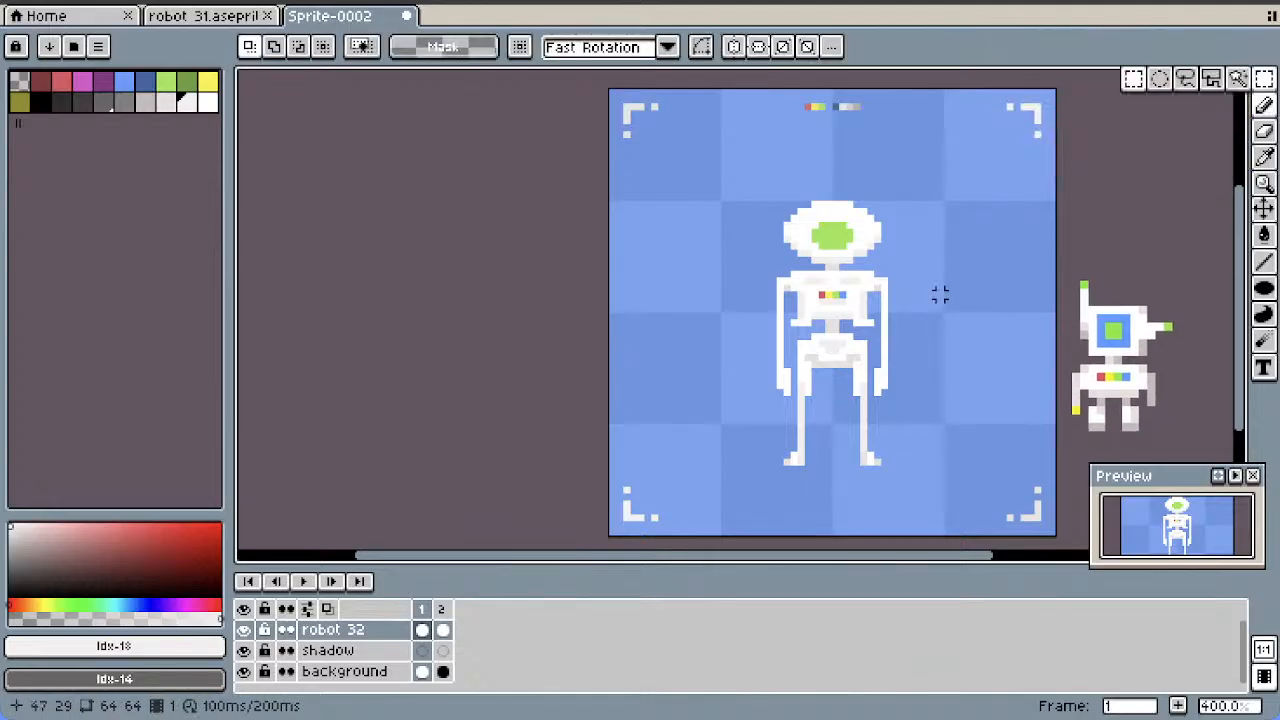
{"action": "left_click_drag", "start_coordinate": [906, 336], "coordinate": [870, 407]}
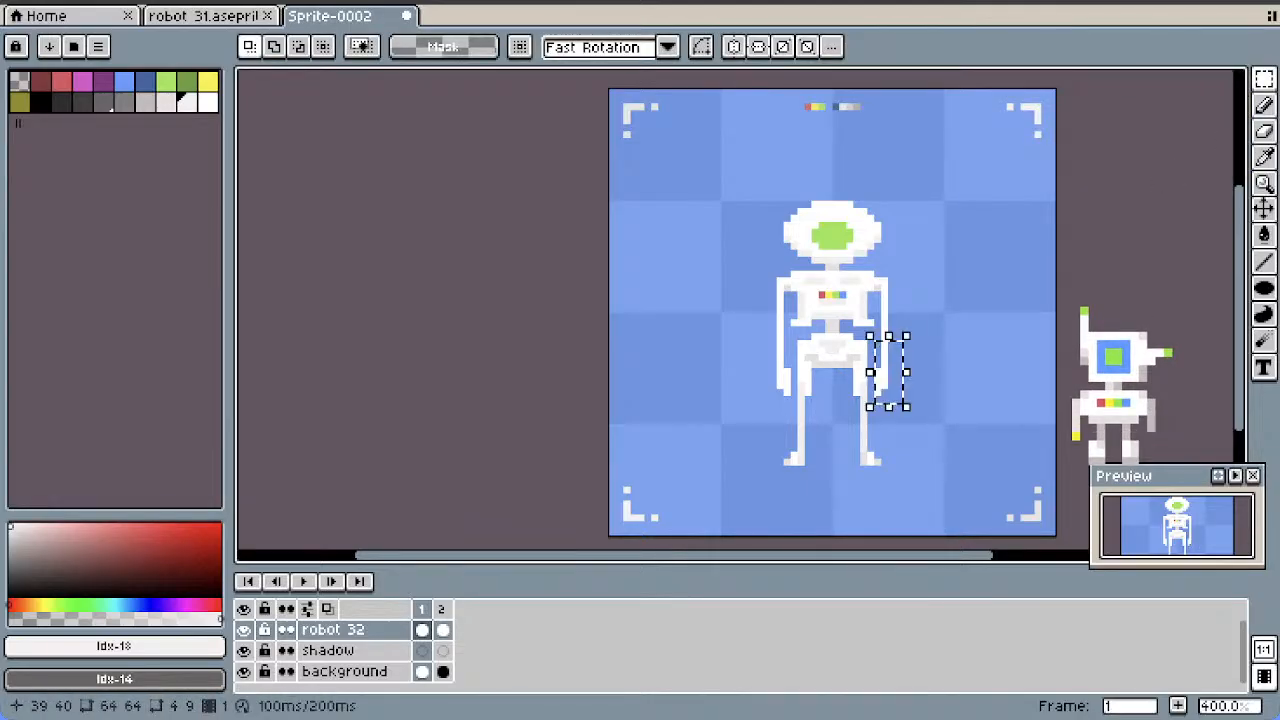
{"action": "key", "text": "shift+v"}
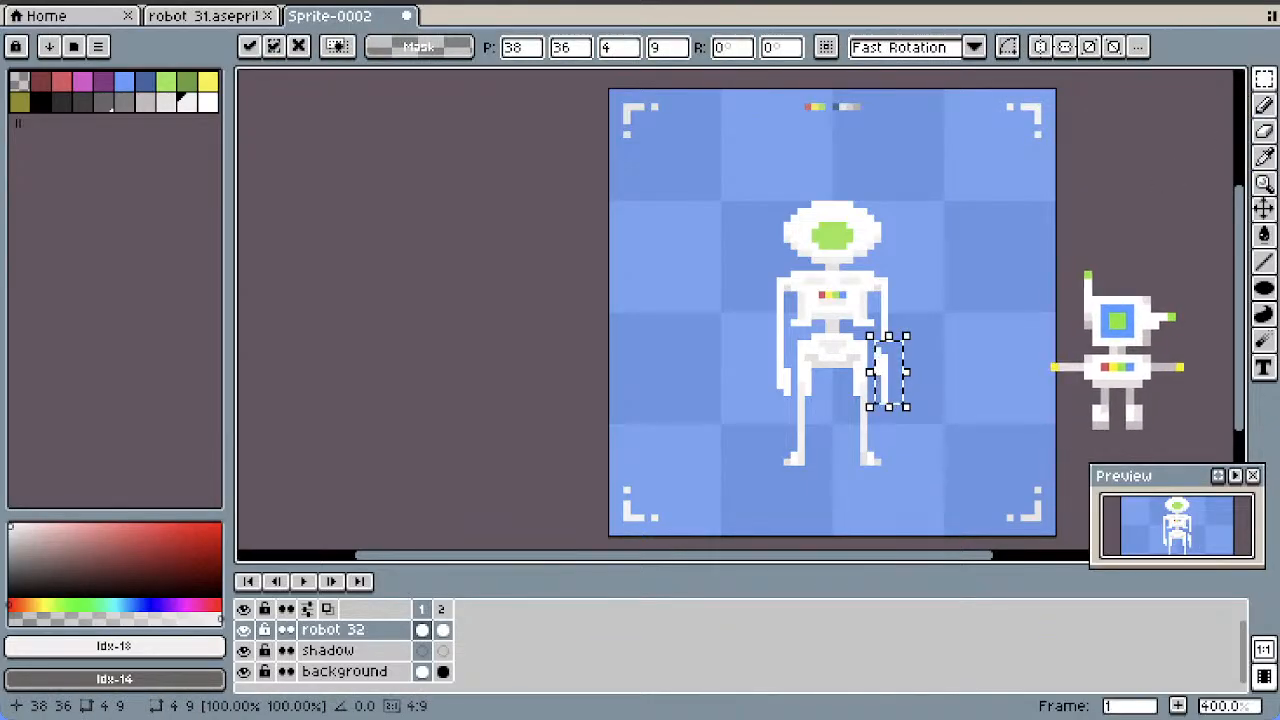
{"action": "left_click", "coordinate": [940, 350]}
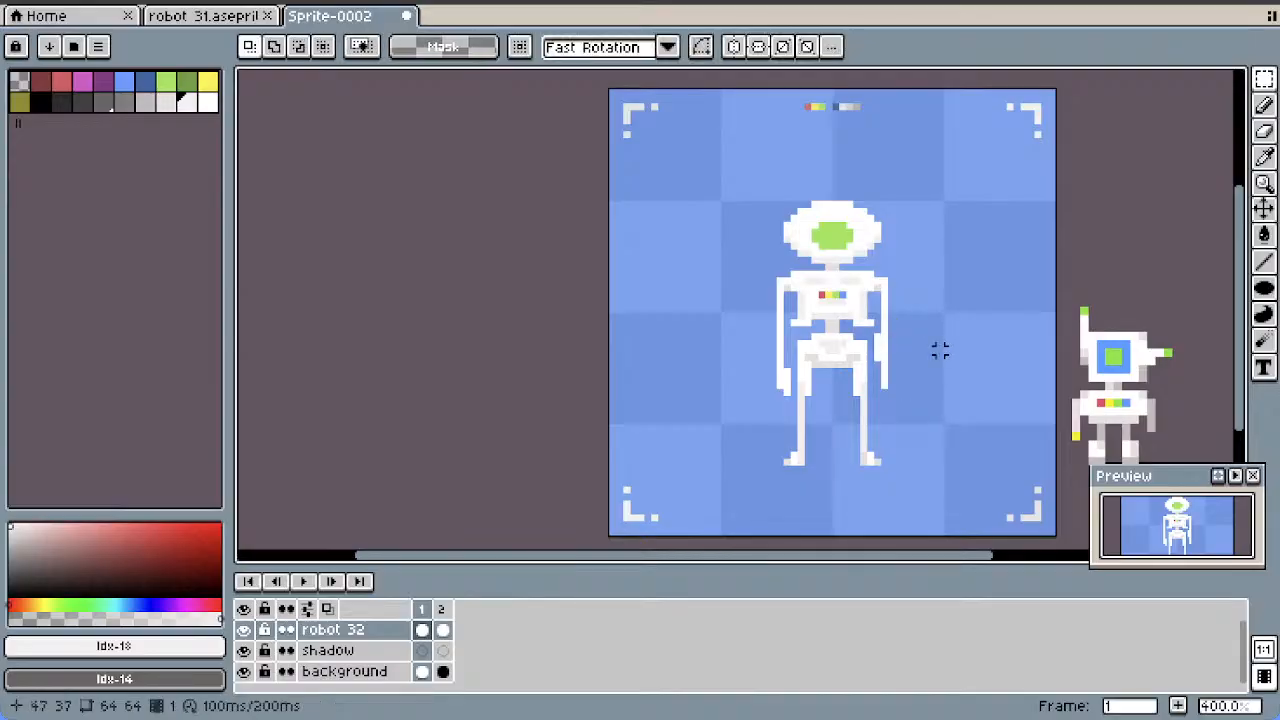
Flip the lower left-hand arm vertically in a 6 by 11 pixel selection, raise it to match the other arm, and pencil in both hands
{"action": "left_click_drag", "start_coordinate": [795, 354], "coordinate": [751, 427]}
{"action": "left_click", "coordinate": [765, 364]}
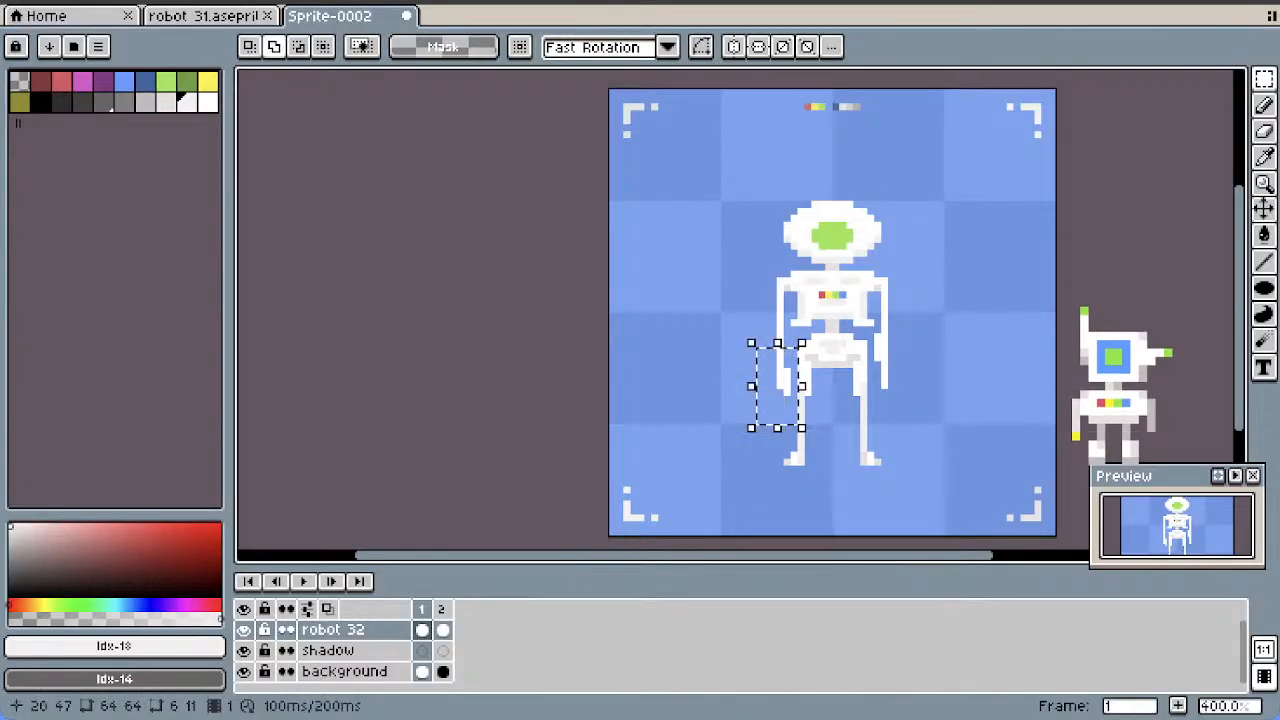
{"action": "key", "text": "Up"}
{"action": "key", "text": "Up"}
{"action": "key", "text": "Up"}
{"action": "key", "text": "Up"}
{"action": "key", "text": "Up"}
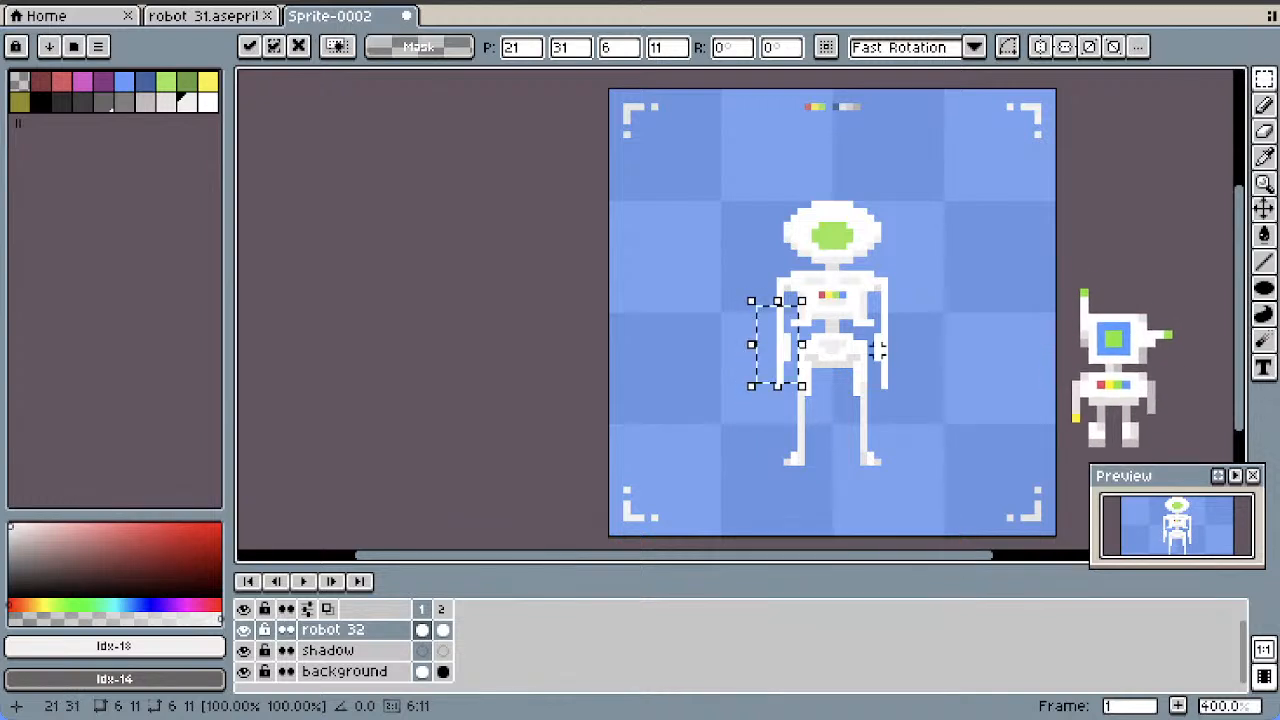
{"action": "left_click", "coordinate": [1014, 357]}
{"action": "key", "text": "b"}
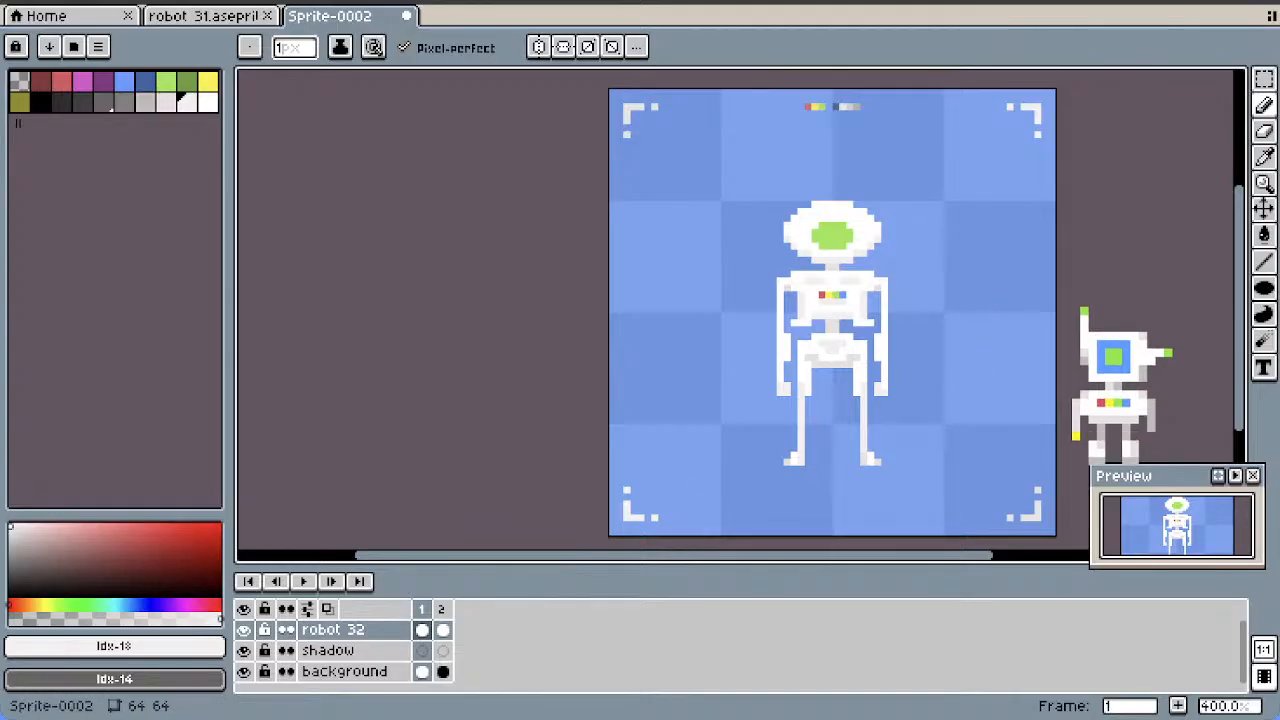
Delete frame 2 from the timeline, leaving only the shaded robot in frame 1
{"action": "left_click", "coordinate": [443, 630]}
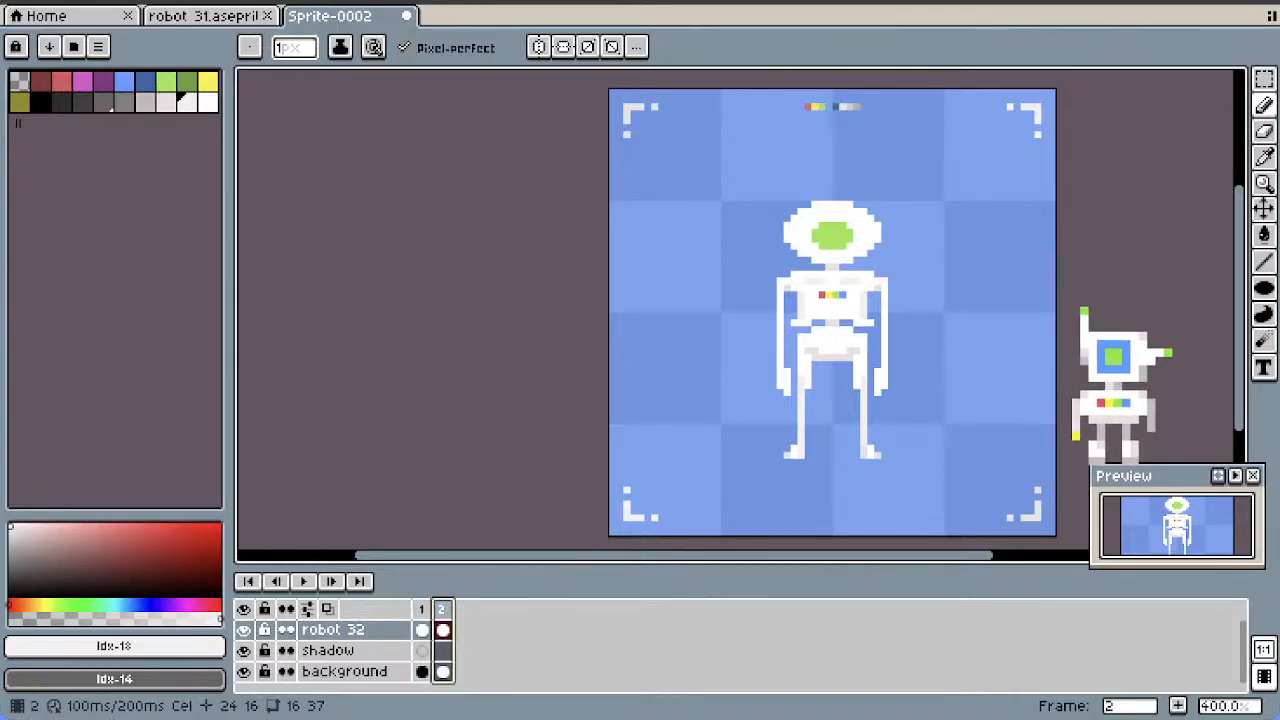
{"action": "right_click", "coordinate": [443, 609]}
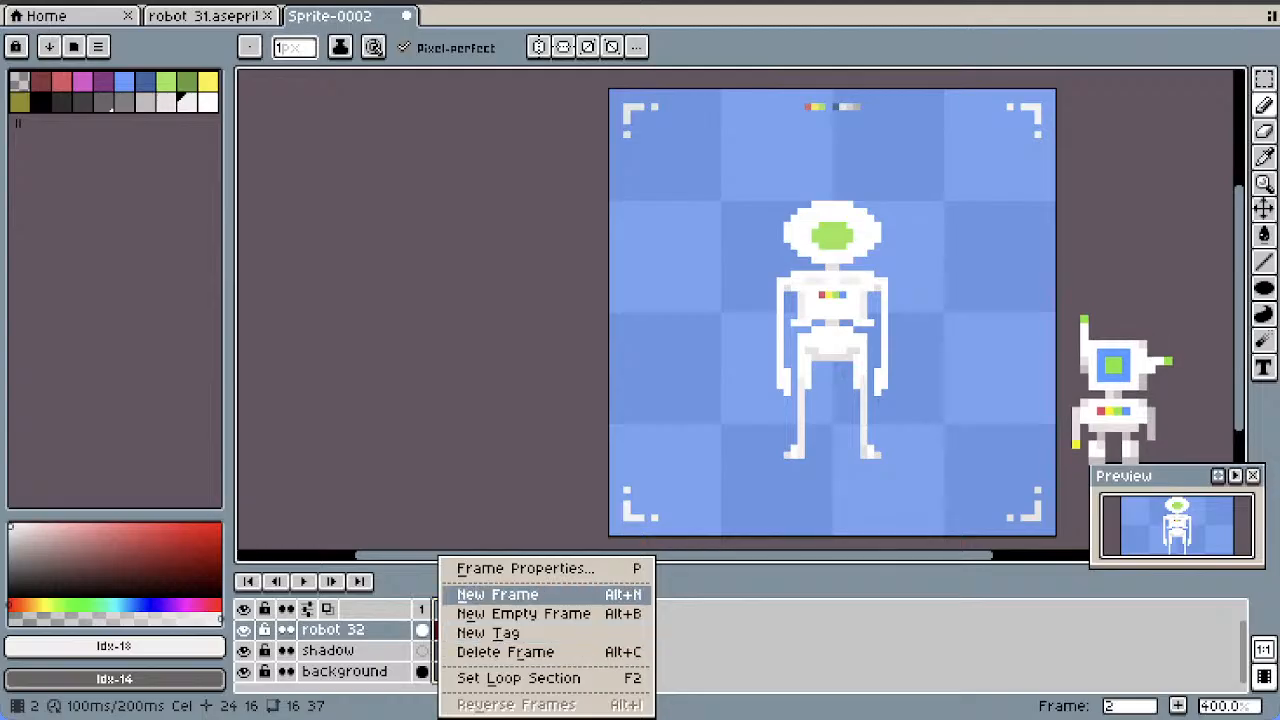
{"action": "key", "text": "Escape"}
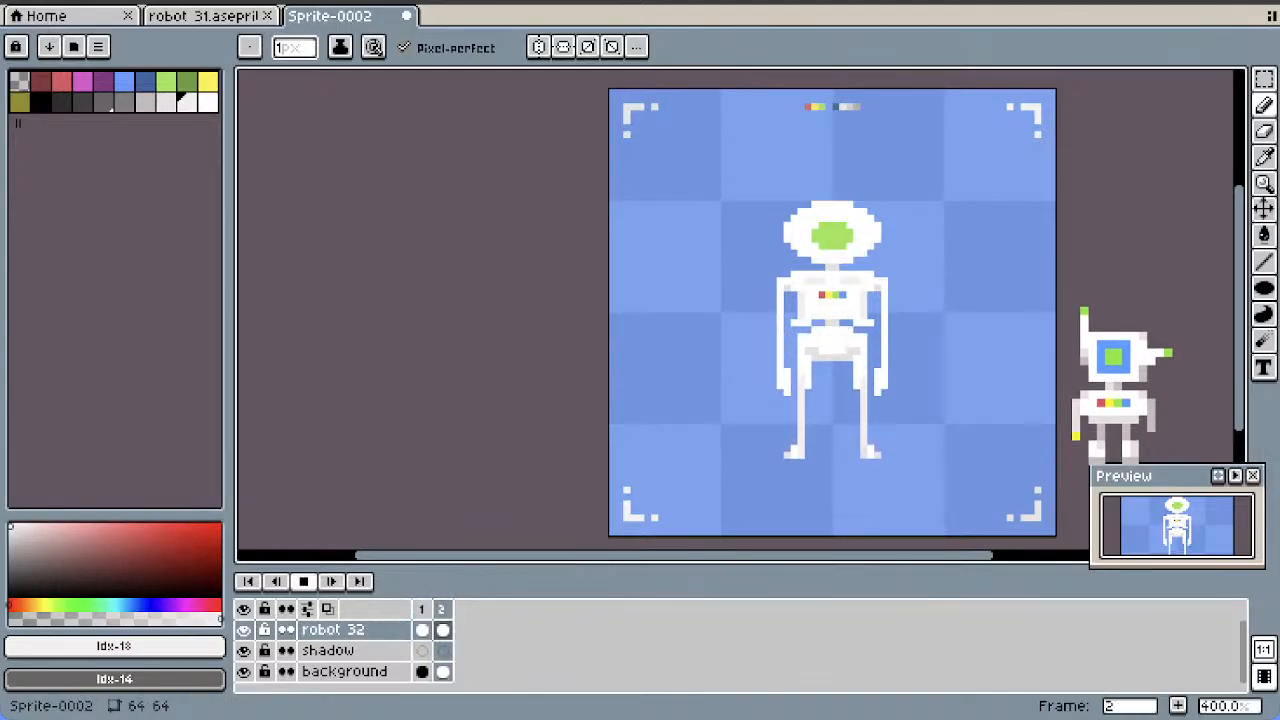
{"action": "left_click", "coordinate": [443, 609]}
{"action": "key", "text": "Delete"}
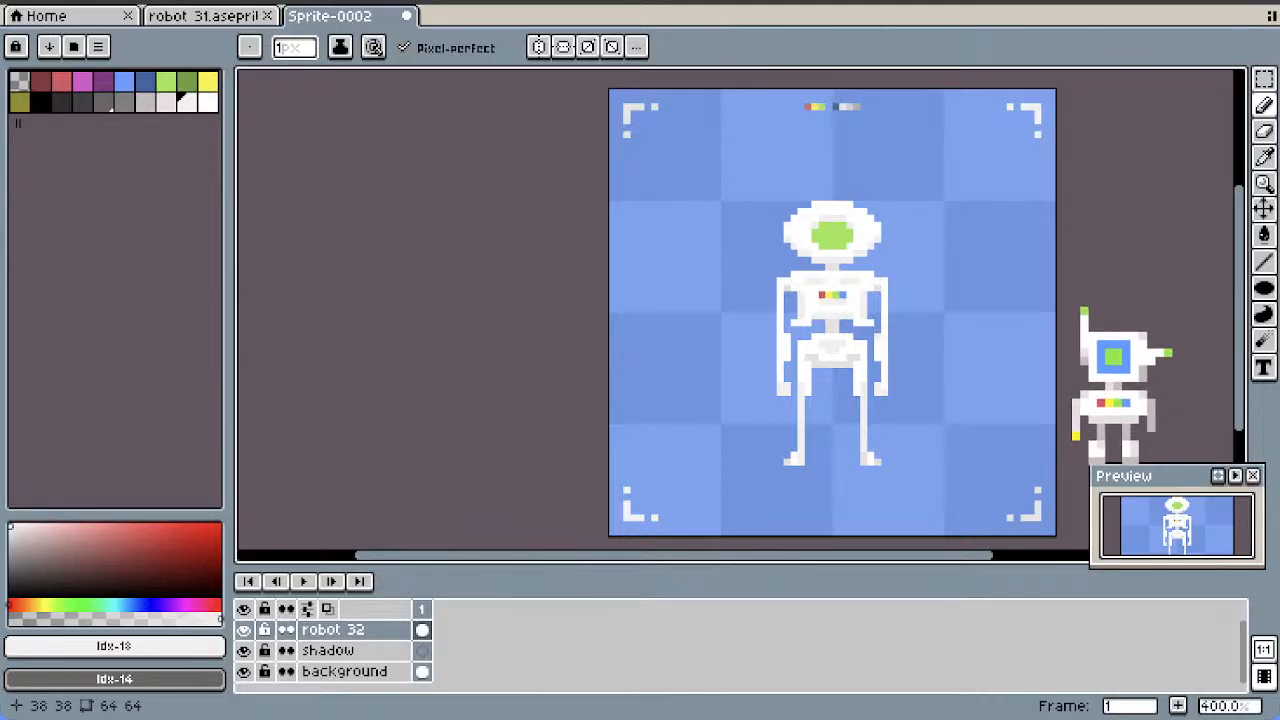
Add seven new frames after frame 1, each copying the robot, for an eight-frame animation
{"action": "scroll", "coordinate": [812, 364], "scroll_direction": "up", "scroll_amount": 1}
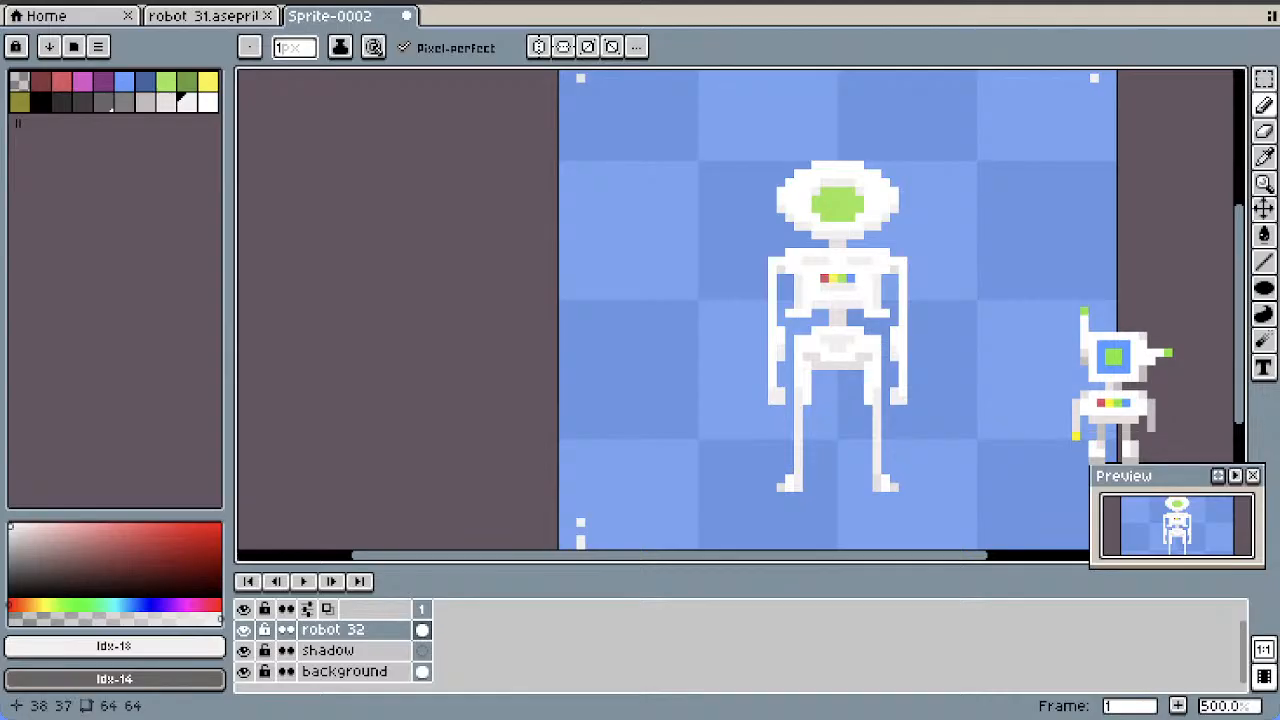
{"action": "scroll", "coordinate": [935, 338], "scroll_direction": "down", "scroll_amount": 1}
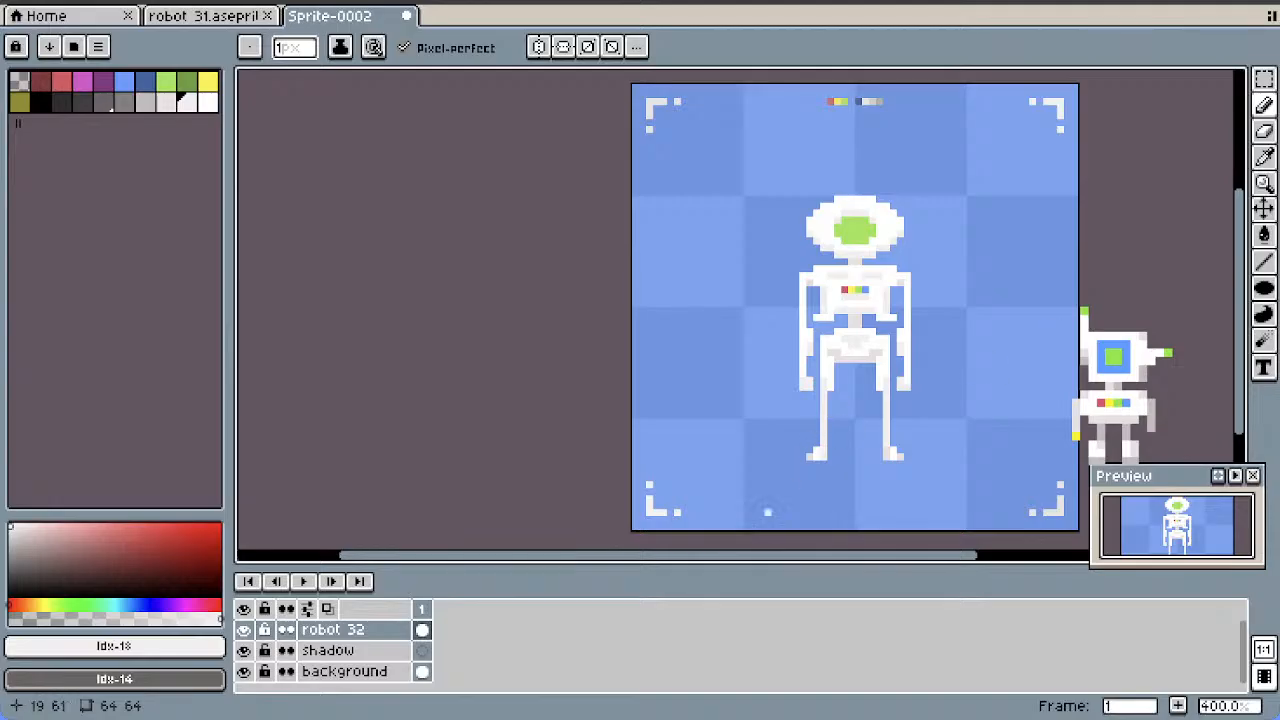
{"action": "scroll", "coordinate": [780, 510], "scroll_direction": "right", "scroll_amount": 3}
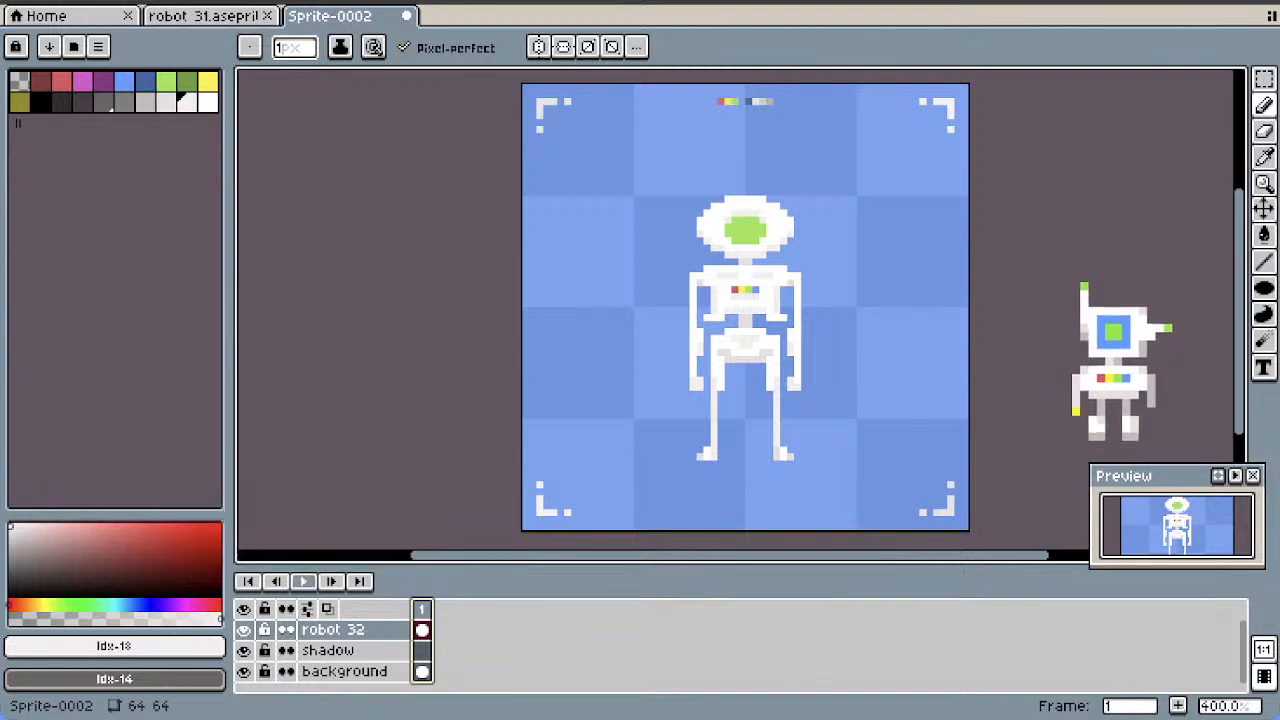
{"action": "right_click", "coordinate": [421, 608]}
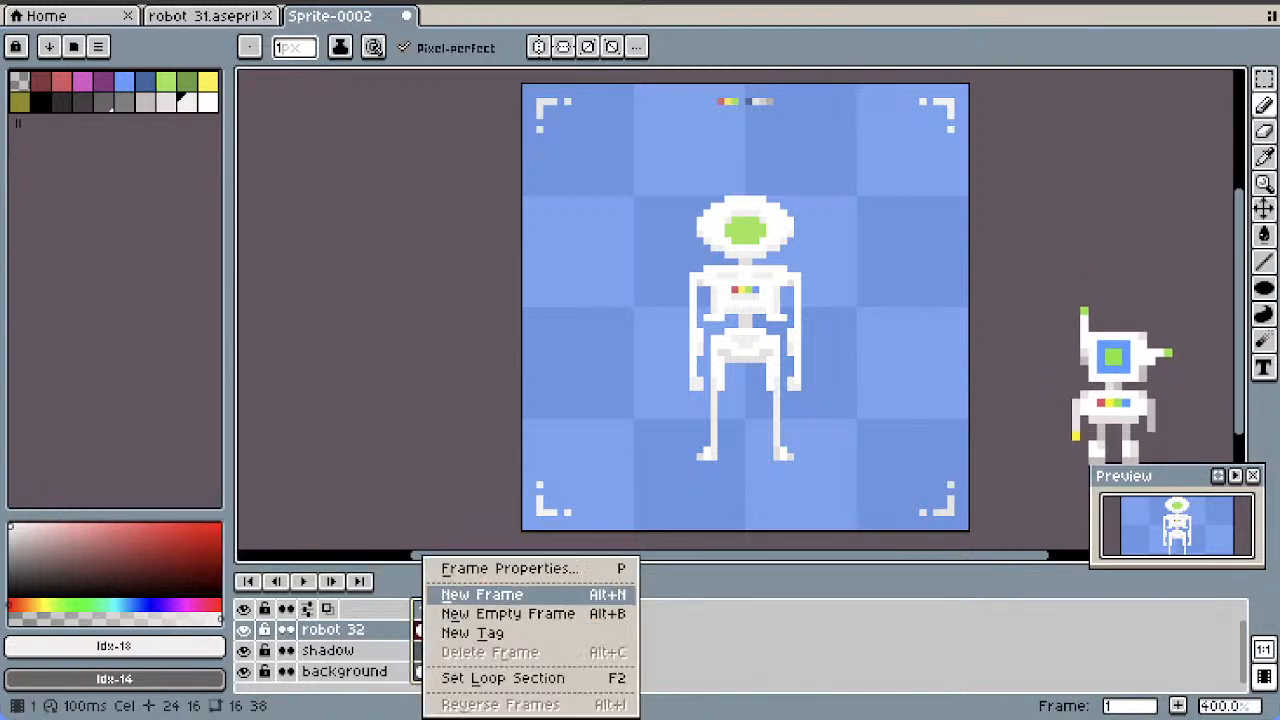
{"action": "left_click", "coordinate": [465, 592]}
{"action": "right_click", "coordinate": [440, 608]}
{"action": "left_click", "coordinate": [484, 590]}
{"action": "right_click", "coordinate": [461, 608]}
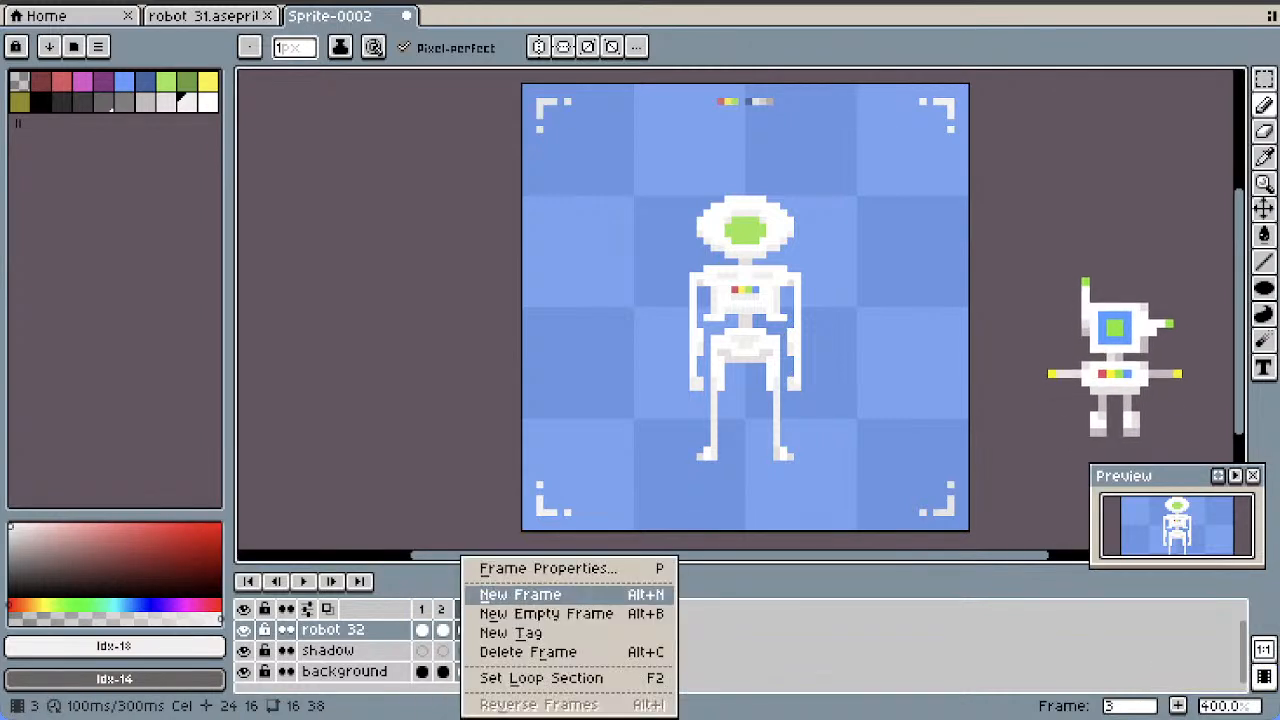
{"action": "left_click", "coordinate": [505, 590]}
{"action": "right_click", "coordinate": [484, 608]}
{"action": "left_click", "coordinate": [510, 592]}
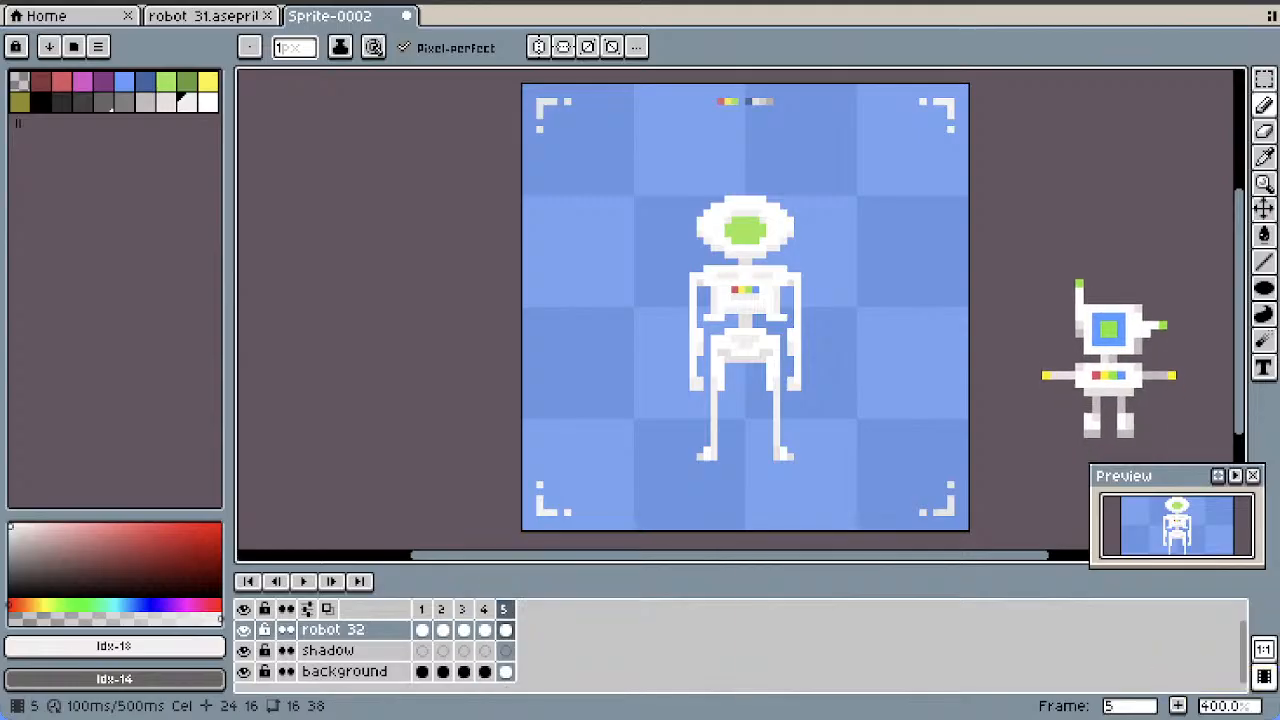
{"action": "right_click", "coordinate": [504, 608]}
{"action": "left_click", "coordinate": [530, 592]}
{"action": "right_click", "coordinate": [524, 608]}
{"action": "left_click", "coordinate": [550, 592]}
{"action": "right_click", "coordinate": [545, 608]}
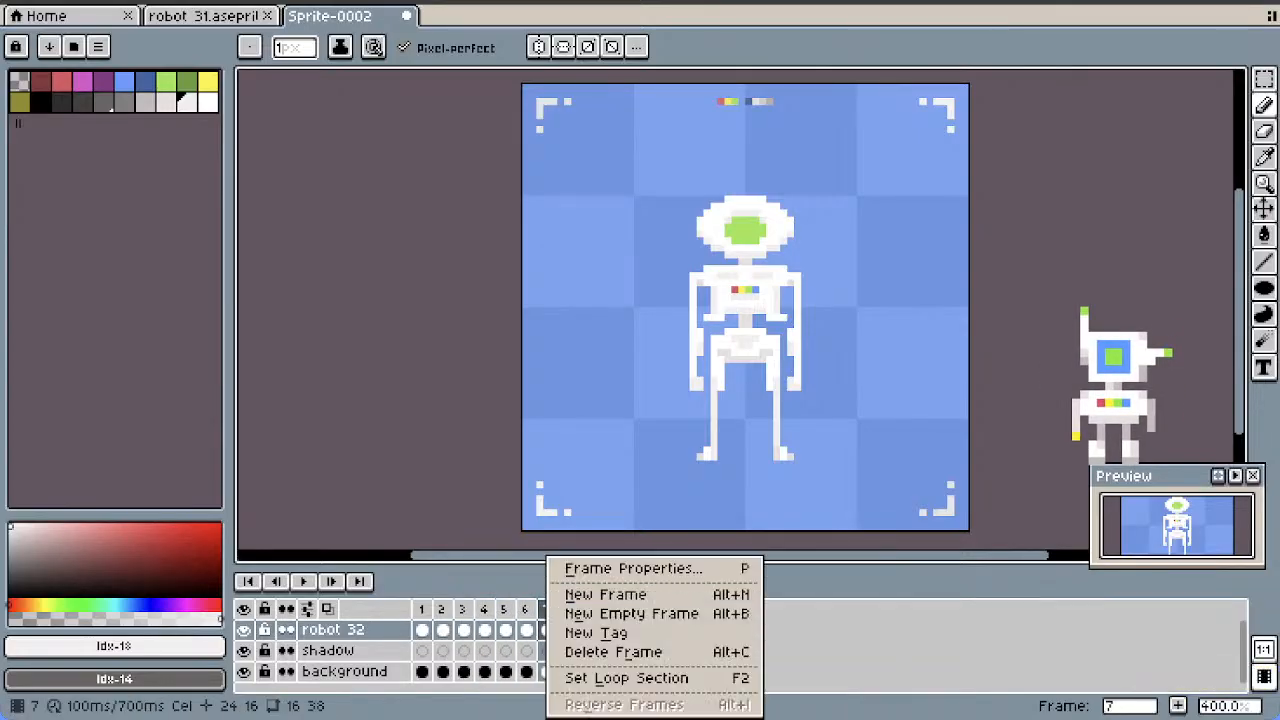
{"action": "left_click", "coordinate": [572, 594]}
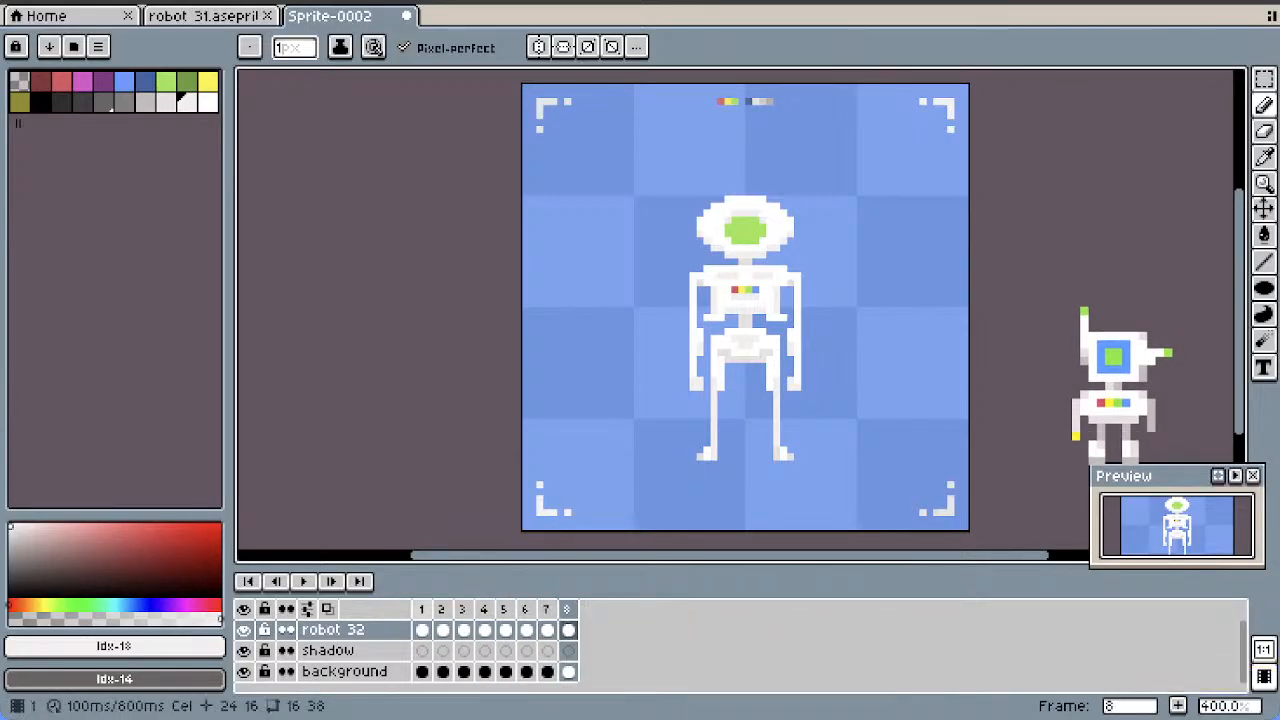
Select the left-hand arm below the shoulder on the robot 32 layer in frame 1 with a 6 by 17 pixel rectangular marquee
{"action": "left_click", "coordinate": [422, 608]}
{"action": "left_click", "coordinate": [442, 608]}
{"action": "left_click", "coordinate": [463, 608]}
{"action": "left_click", "coordinate": [422, 608]}
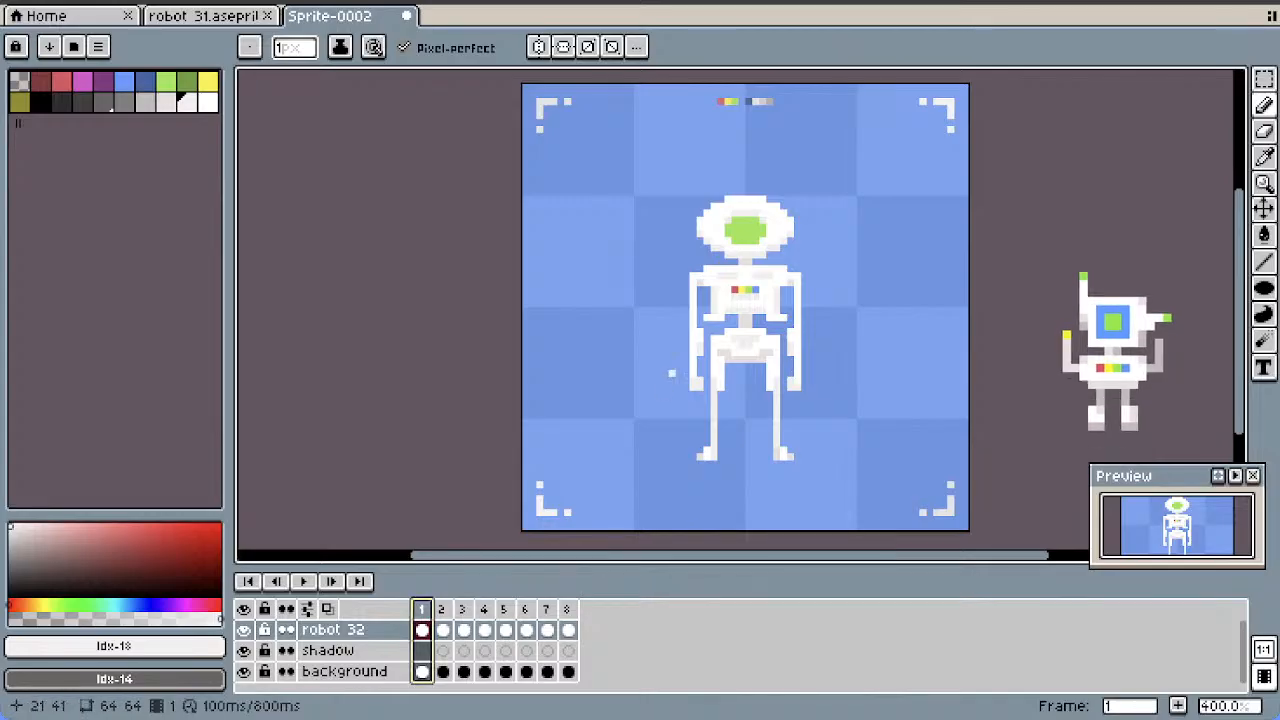
{"action": "key", "text": "m"}
{"action": "key", "text": "q"}
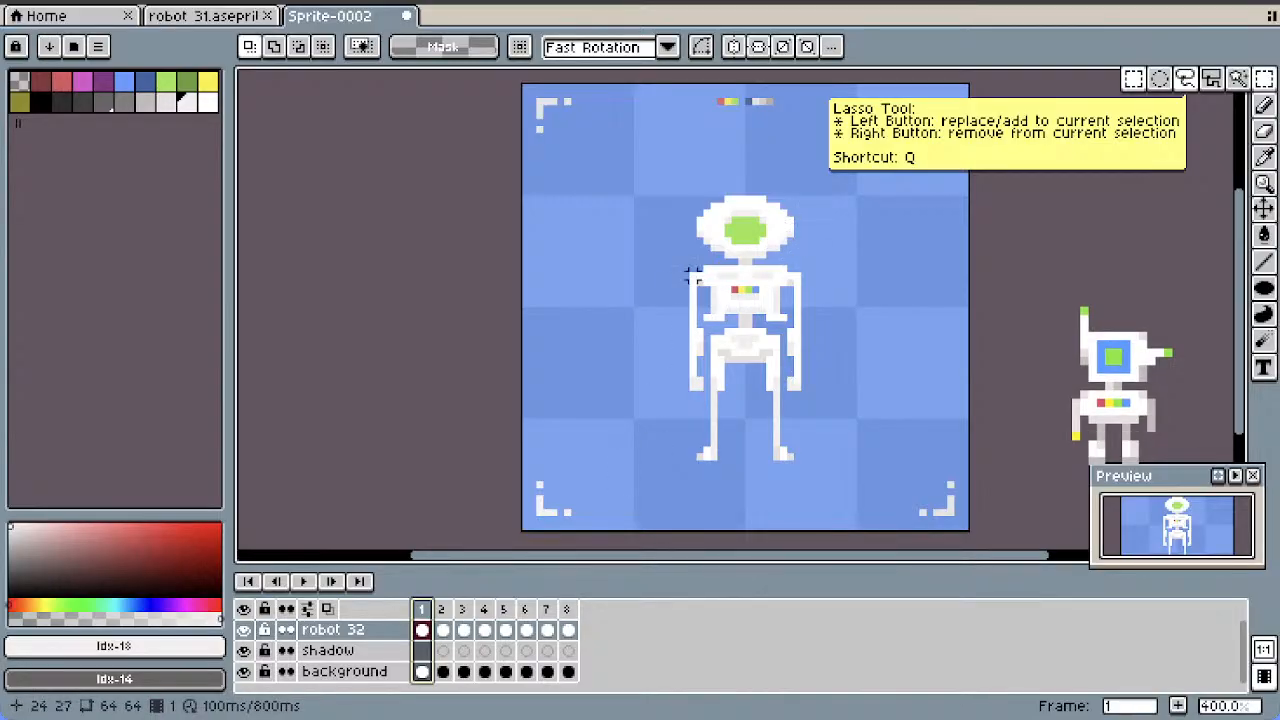
{"action": "left_click_drag", "start_coordinate": [700, 280], "coordinate": [660, 398]}
{"action": "left_click", "coordinate": [693, 319]}
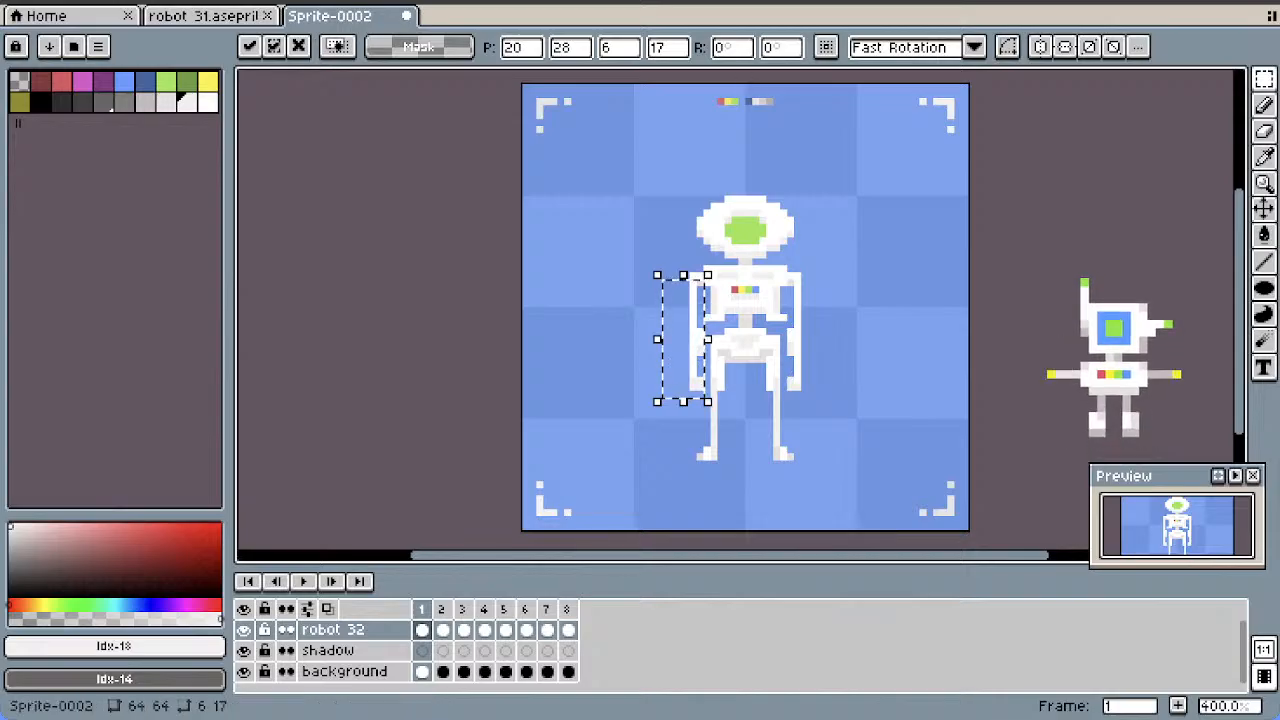
Try to rotate the selected left-hand arm by -10° and shift it one pixel outward in frame 1
{"action": "left_click", "coordinate": [733, 48]}
{"action": "type", "text": "10"}
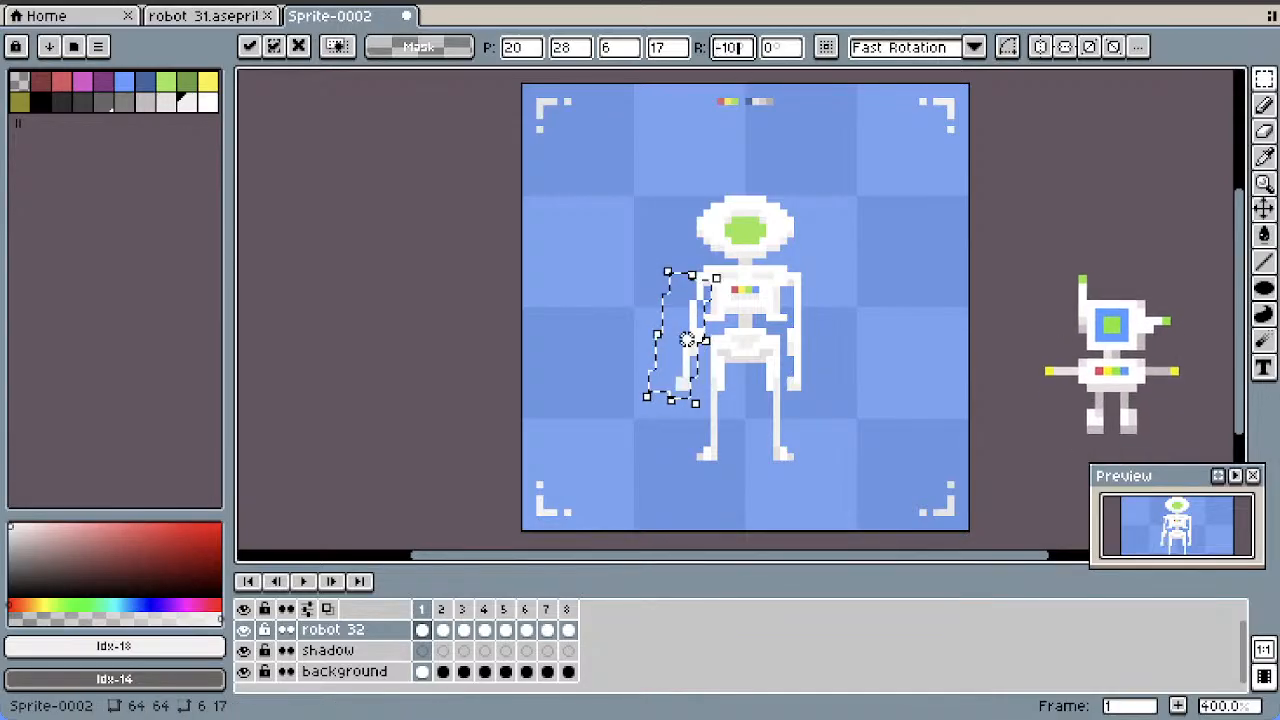
{"action": "key", "text": "Return"}
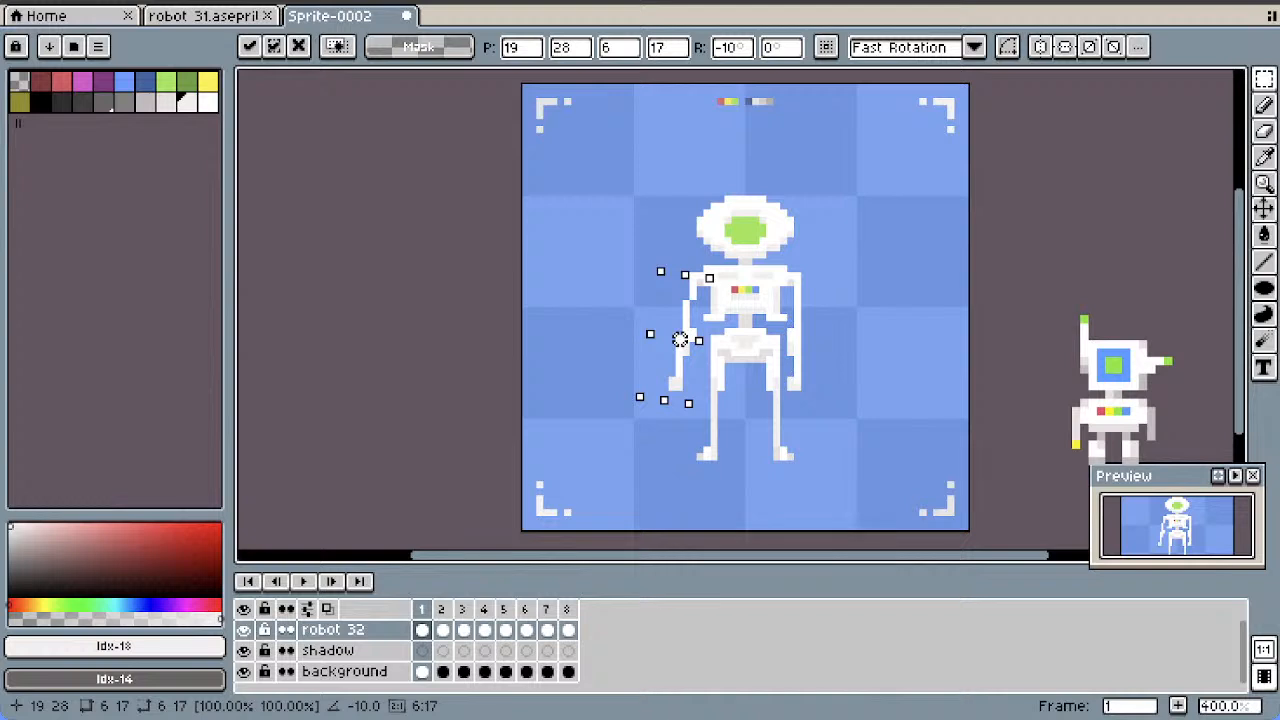
{"action": "key", "text": "Return"}
{"action": "left_click", "coordinate": [673, 336]}
{"action": "key", "text": "Return"}
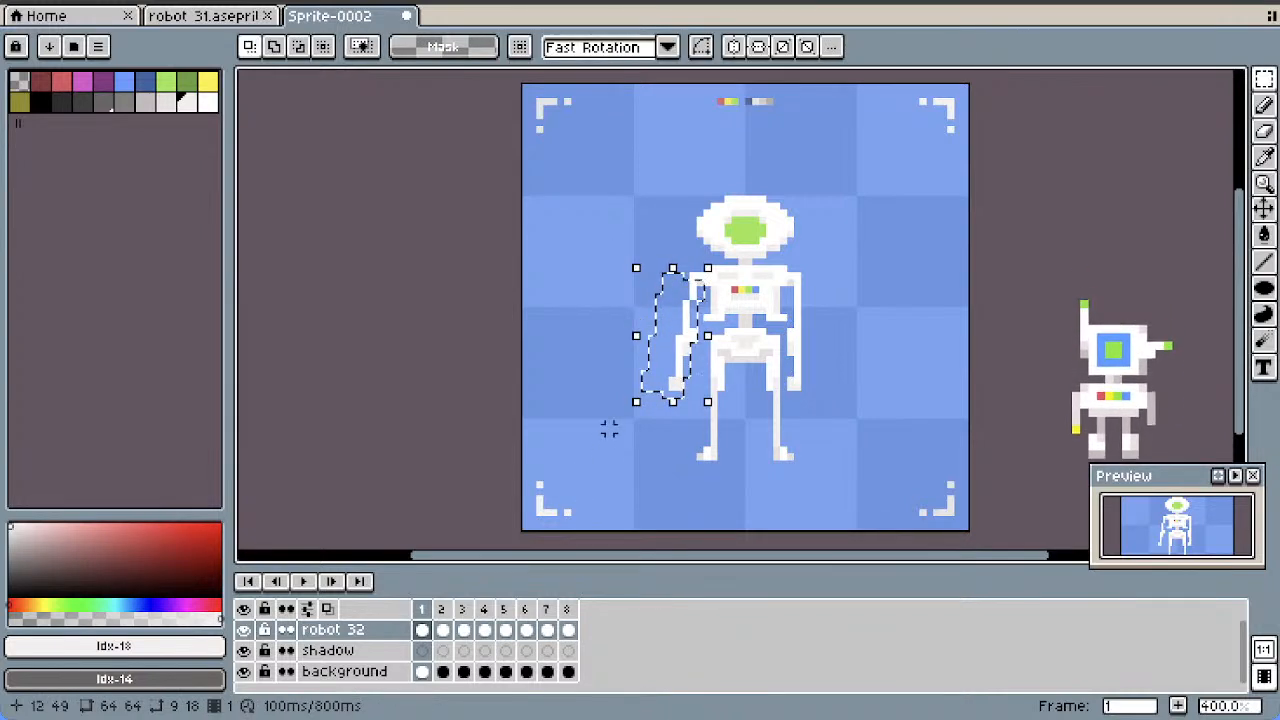
{"action": "left_click", "coordinate": [623, 229]}
{"action": "key", "text": "ctrl+z"}
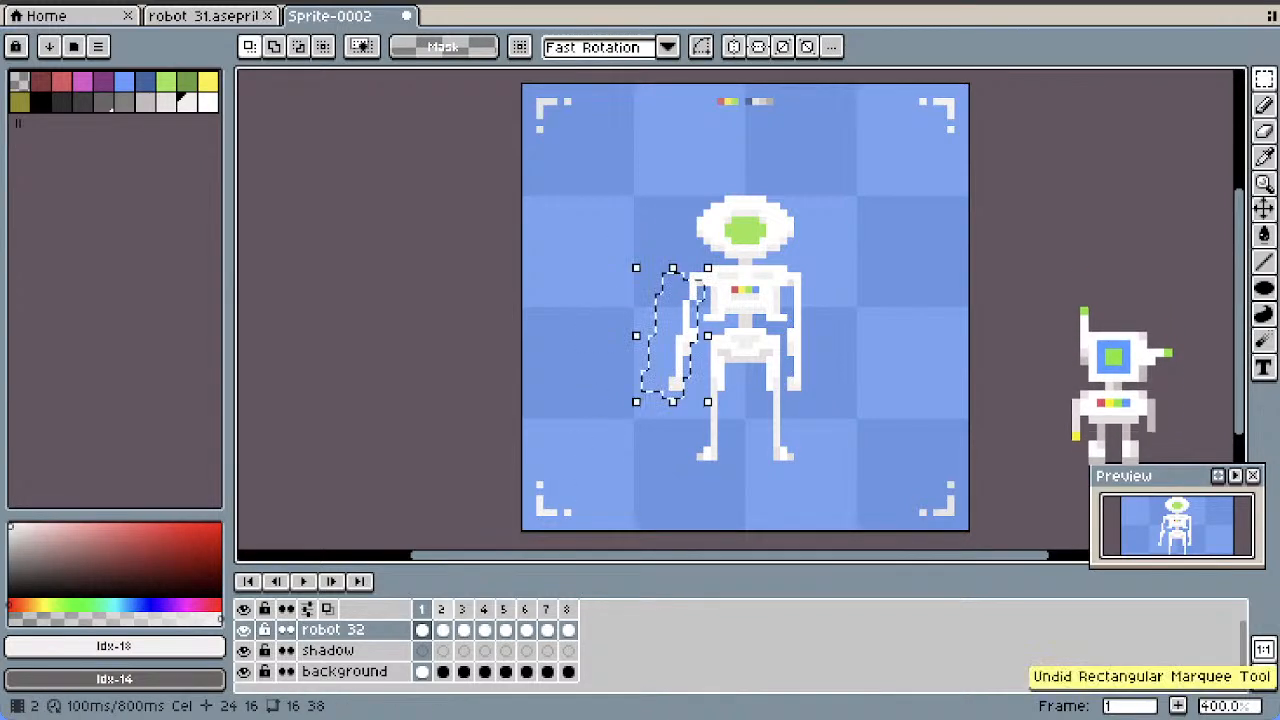
{"action": "key", "text": "ctrl+z"}
Rotate the selected left-hand arm by -10° in frame 2, shift it one pixel outward, and deselect it
{"action": "left_click", "coordinate": [442, 630]}
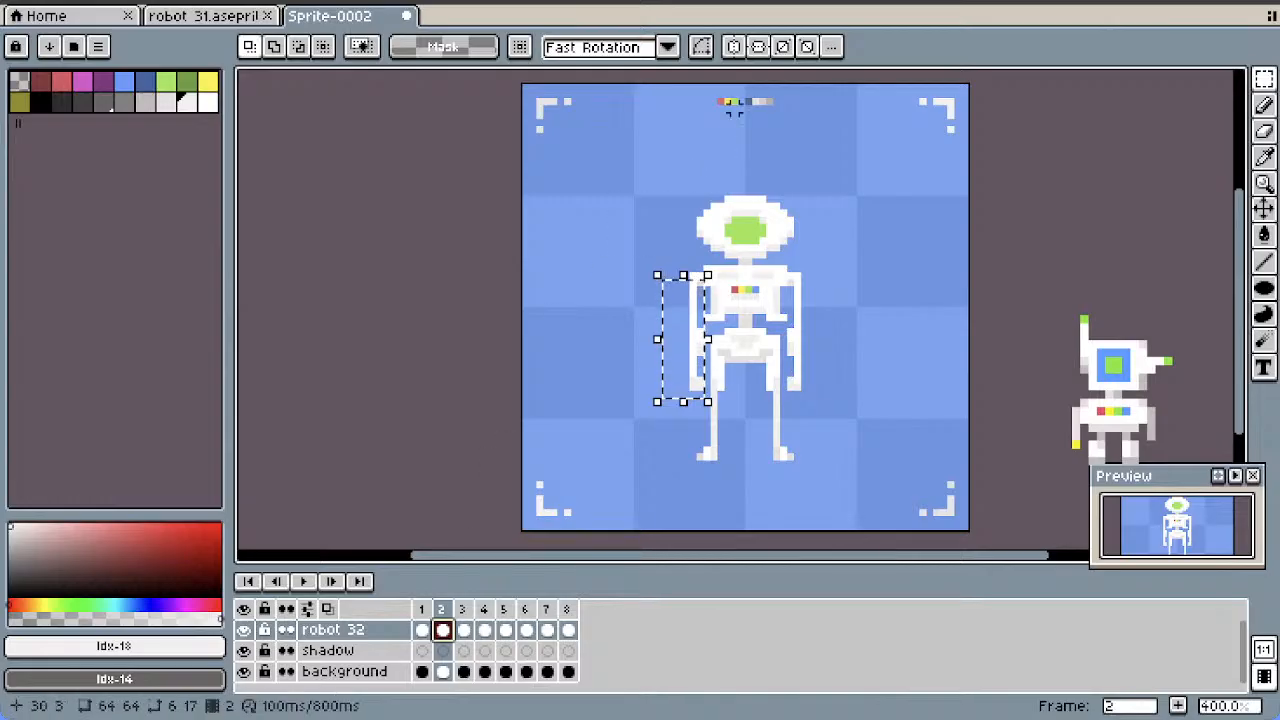
{"action": "left_click", "coordinate": [697, 311]}
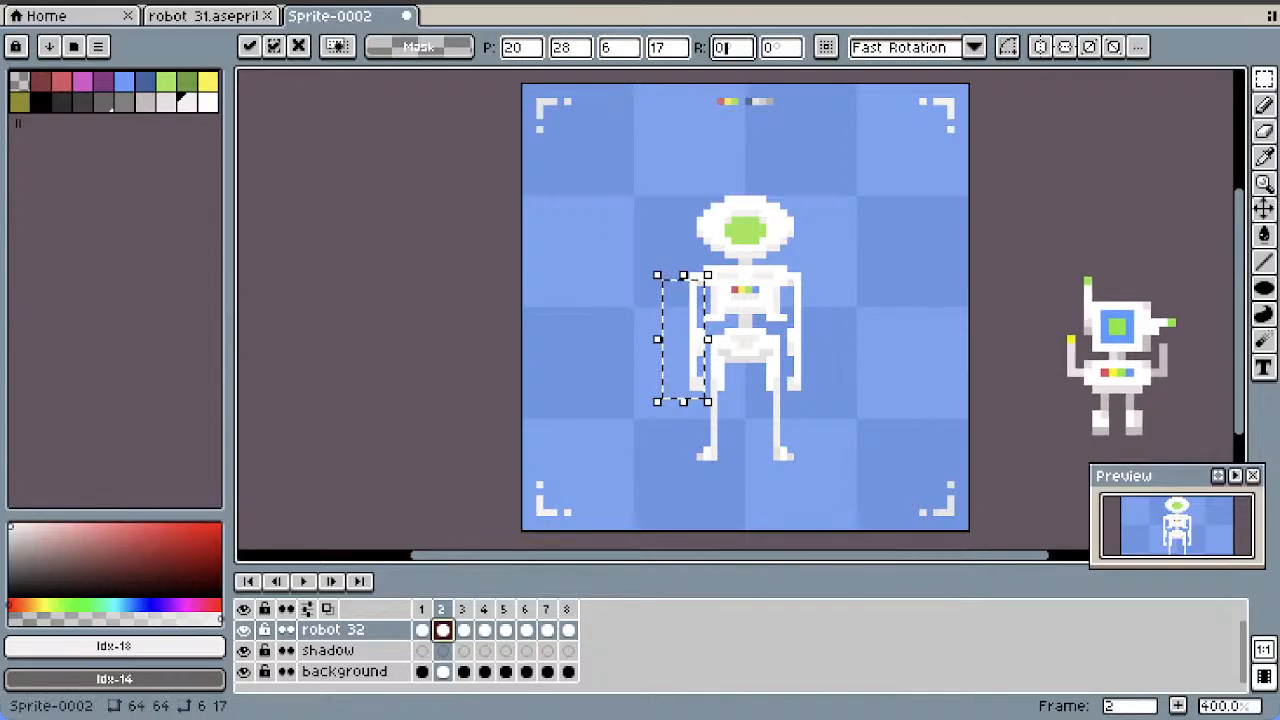
{"action": "type", "text": "-10"}
{"action": "key", "text": "Return"}
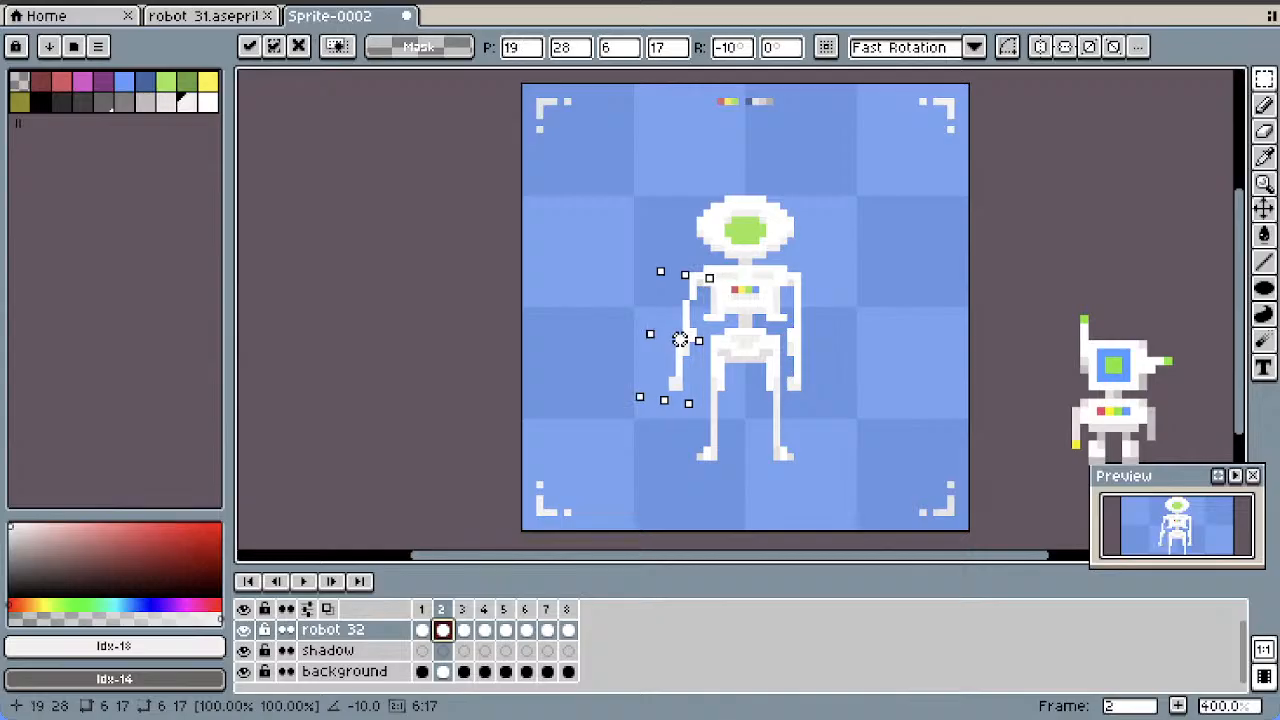
{"action": "left_click", "coordinate": [614, 245]}
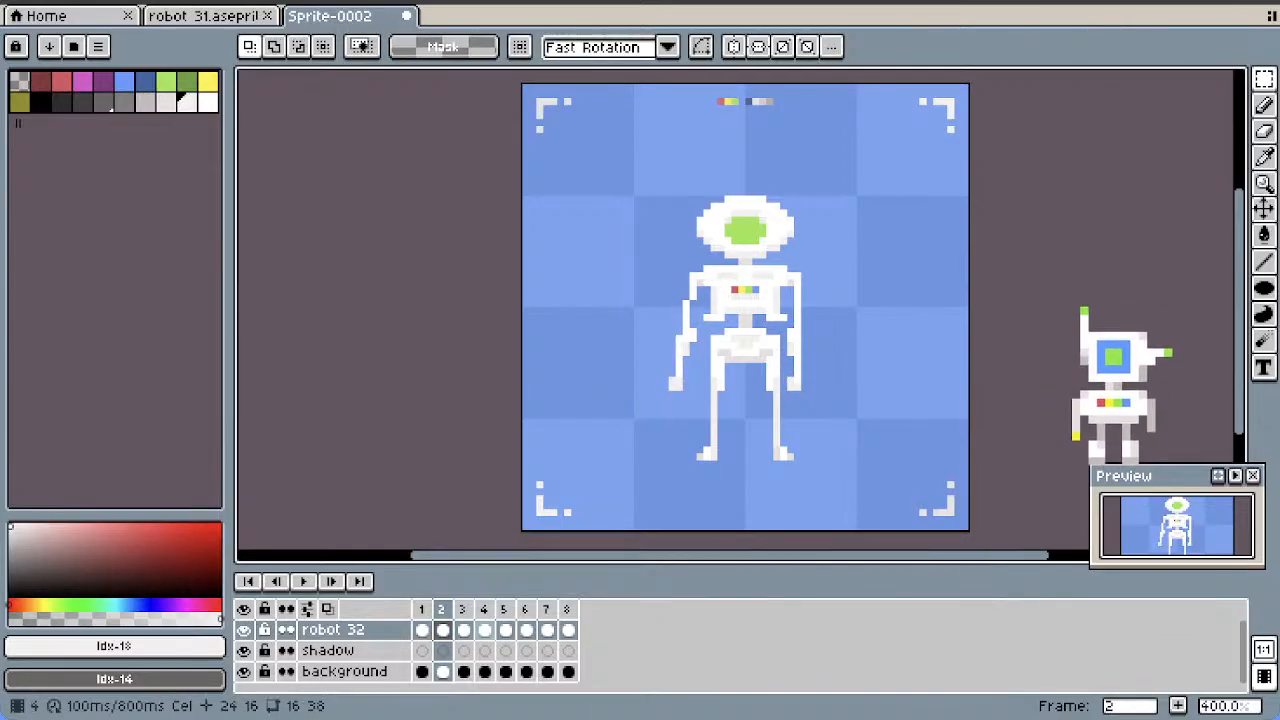
Rotate the left-hand arm in frame 3 by -20° within a 7 by 21 pixel selection and move it to position 16, 27 to meet the shoulder
{"action": "key", "text": "Right"}
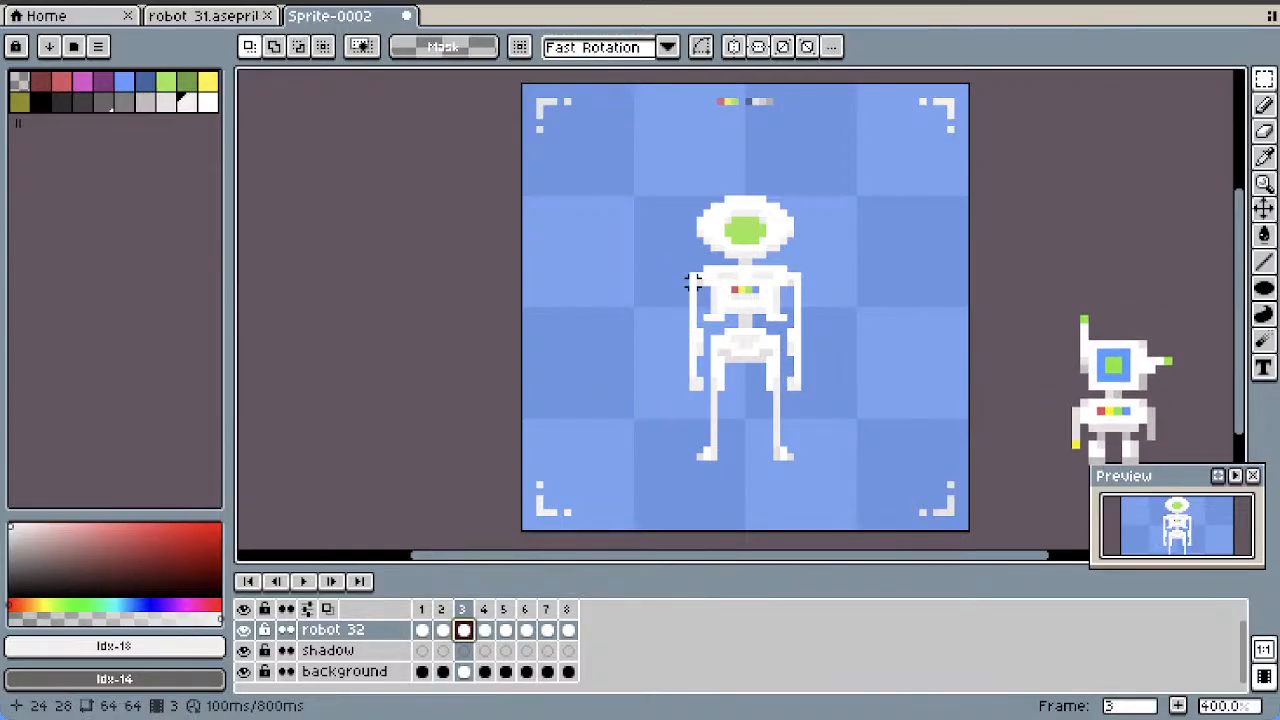
{"action": "left_click_drag", "start_coordinate": [693, 284], "coordinate": [695, 287]}
{"action": "left_click_drag", "start_coordinate": [658, 428], "coordinate": [656, 428]}
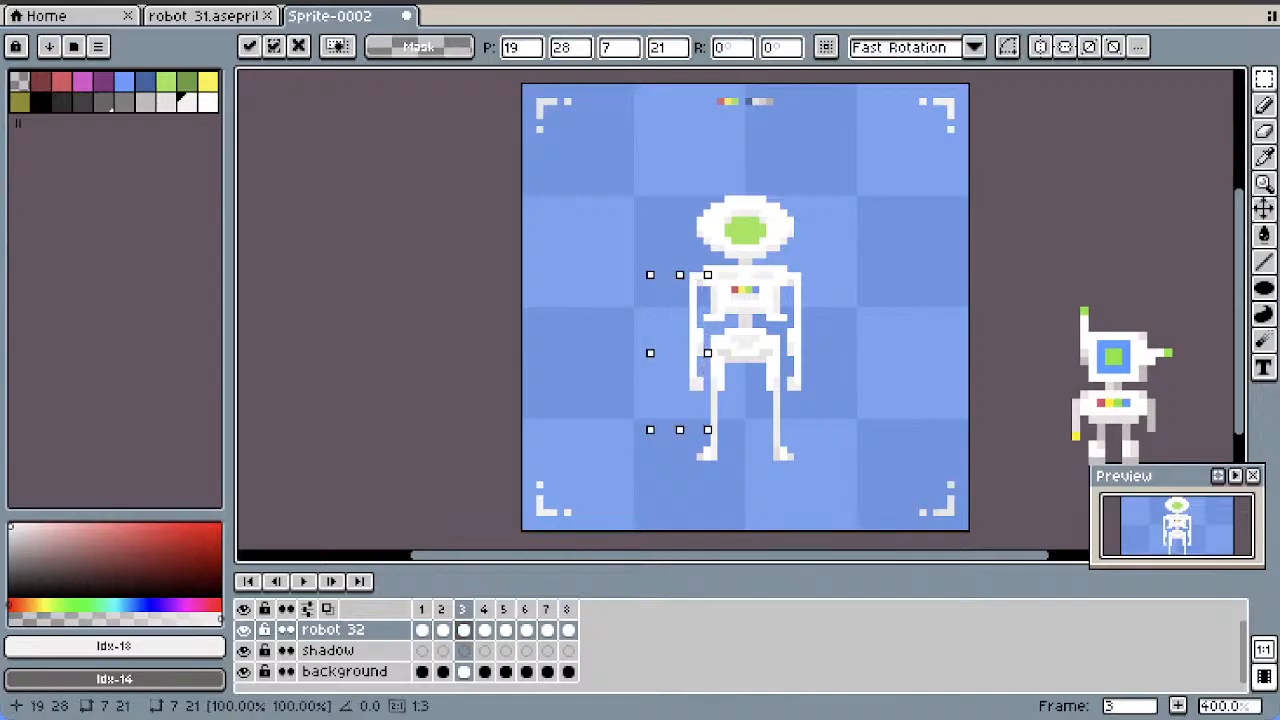
{"action": "key", "text": "BackSpace"}
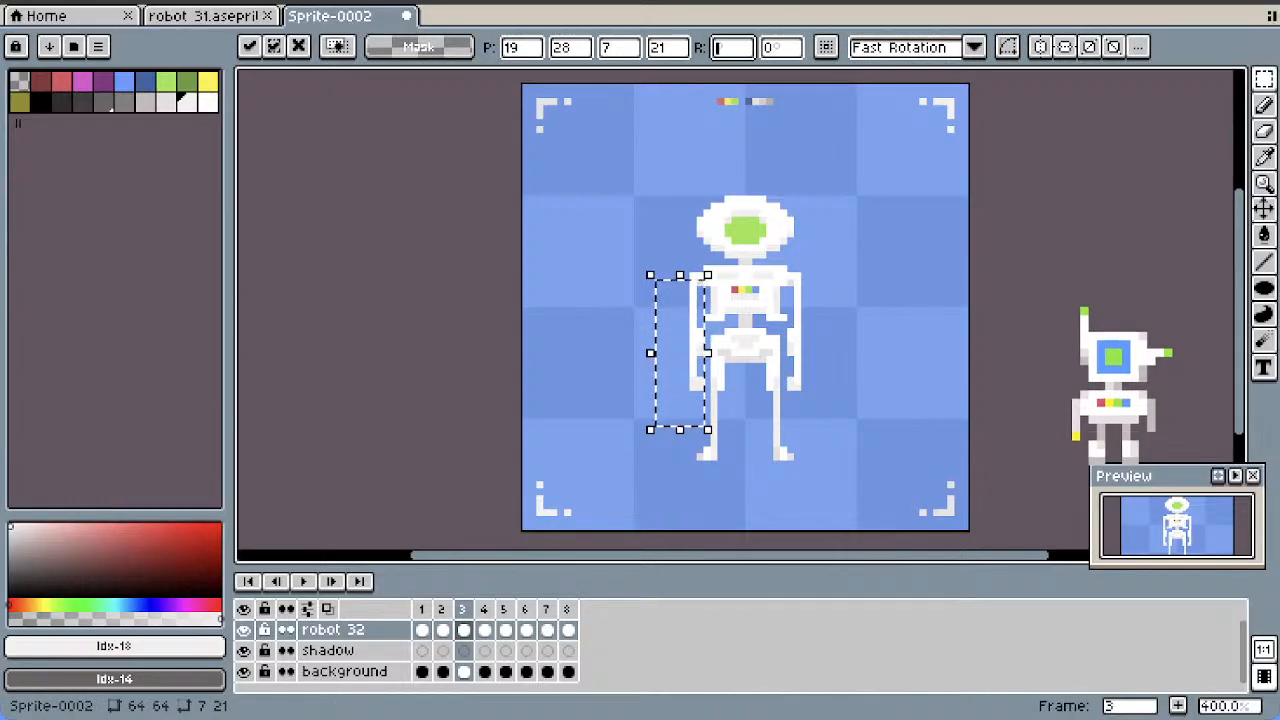
{"action": "type", "text": "-20"}
{"action": "key", "text": "Return"}
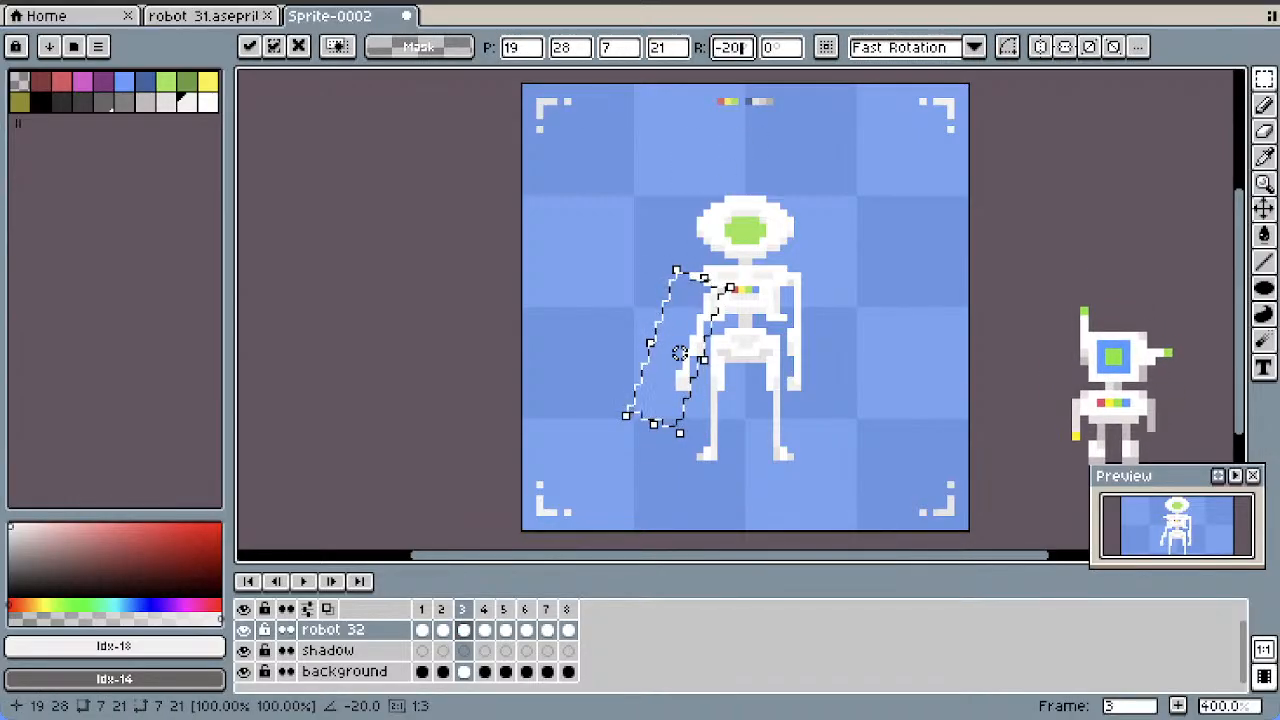
{"action": "left_click_drag", "start_coordinate": [665, 353], "coordinate": [658, 346]}
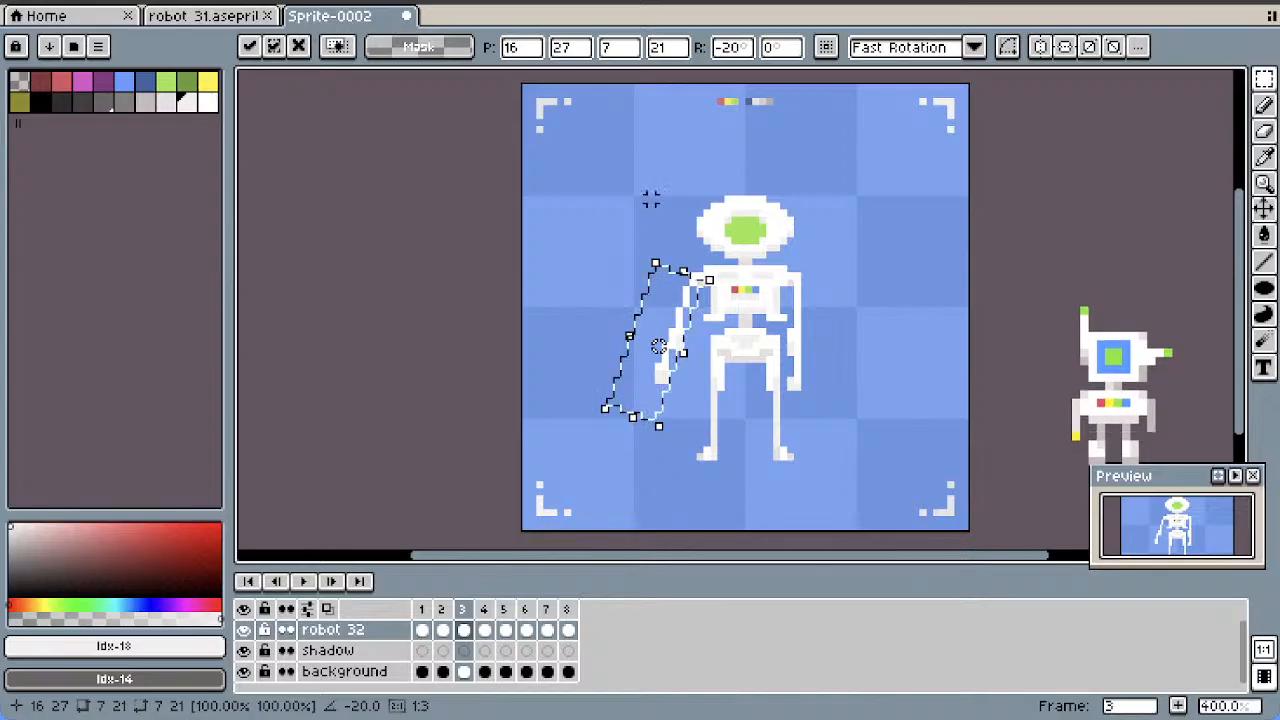
{"action": "left_click", "coordinate": [651, 200]}
{"action": "left_click", "coordinate": [1264, 131]}
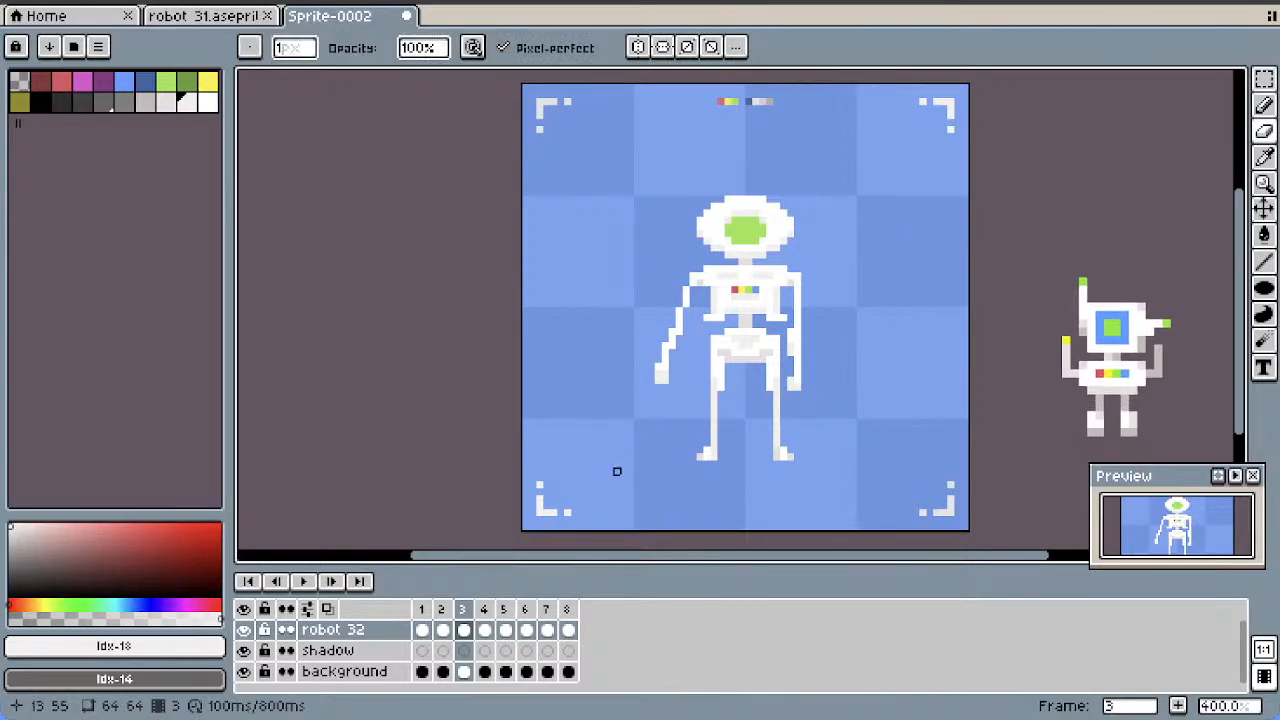
{"action": "key", "text": "ctrl+z"}
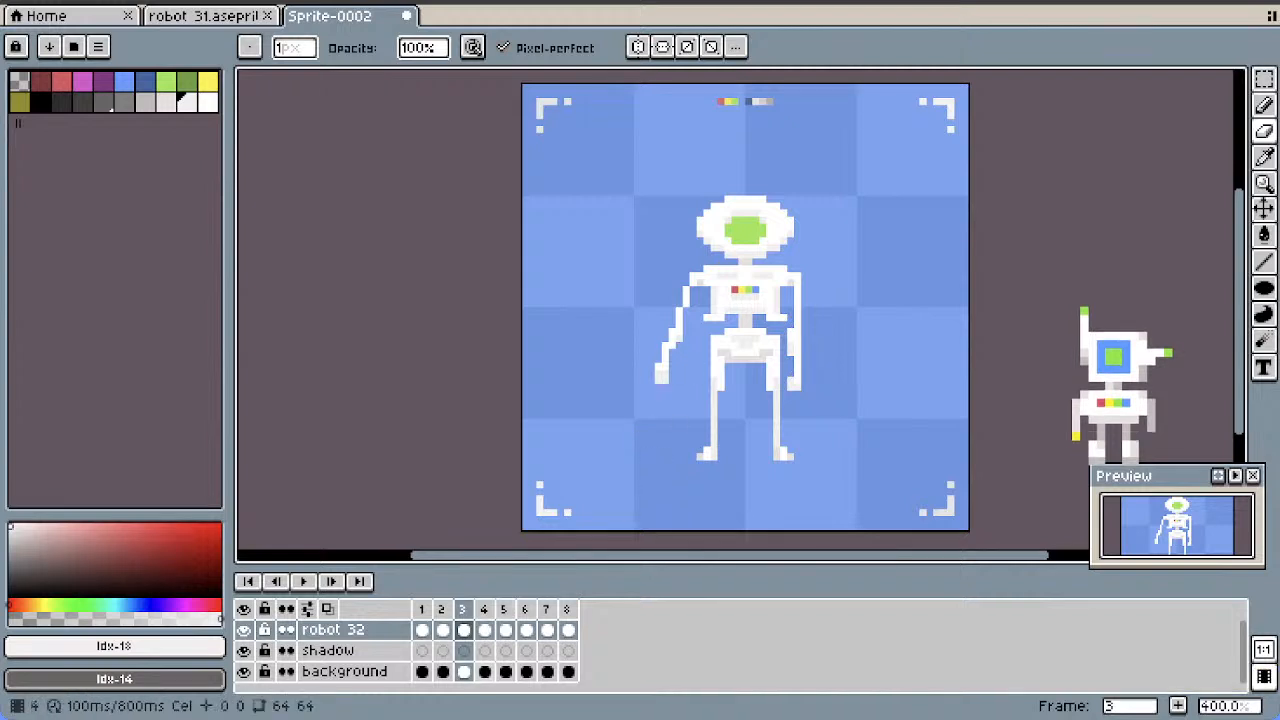
Rotate the left-hand arm in frame 4 by -40° within a 5 by 18 pixel selection, move it to position 16, 26, and deselect it
{"action": "left_click", "coordinate": [484, 630]}
{"action": "left_click", "coordinate": [1264, 79]}
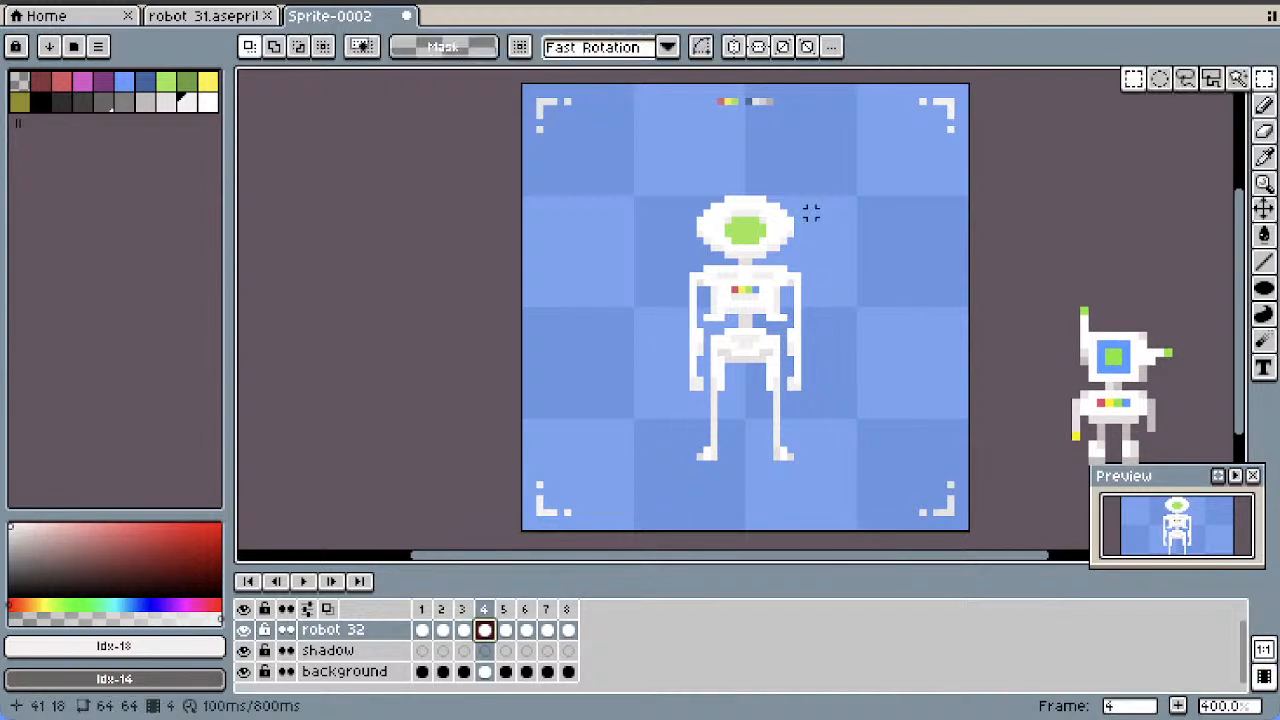
{"action": "left_click_drag", "start_coordinate": [700, 283], "coordinate": [672, 402]}
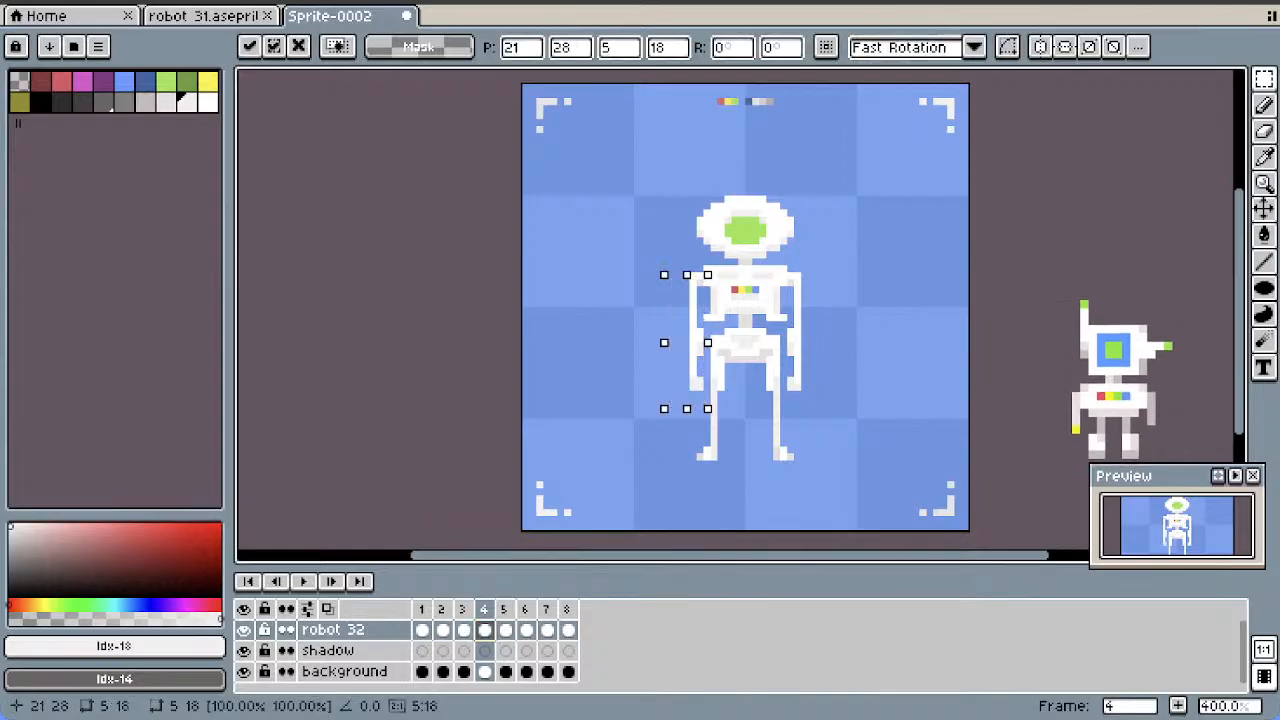
{"action": "key", "text": "BackSpace"}
{"action": "type", "text": "-45"}
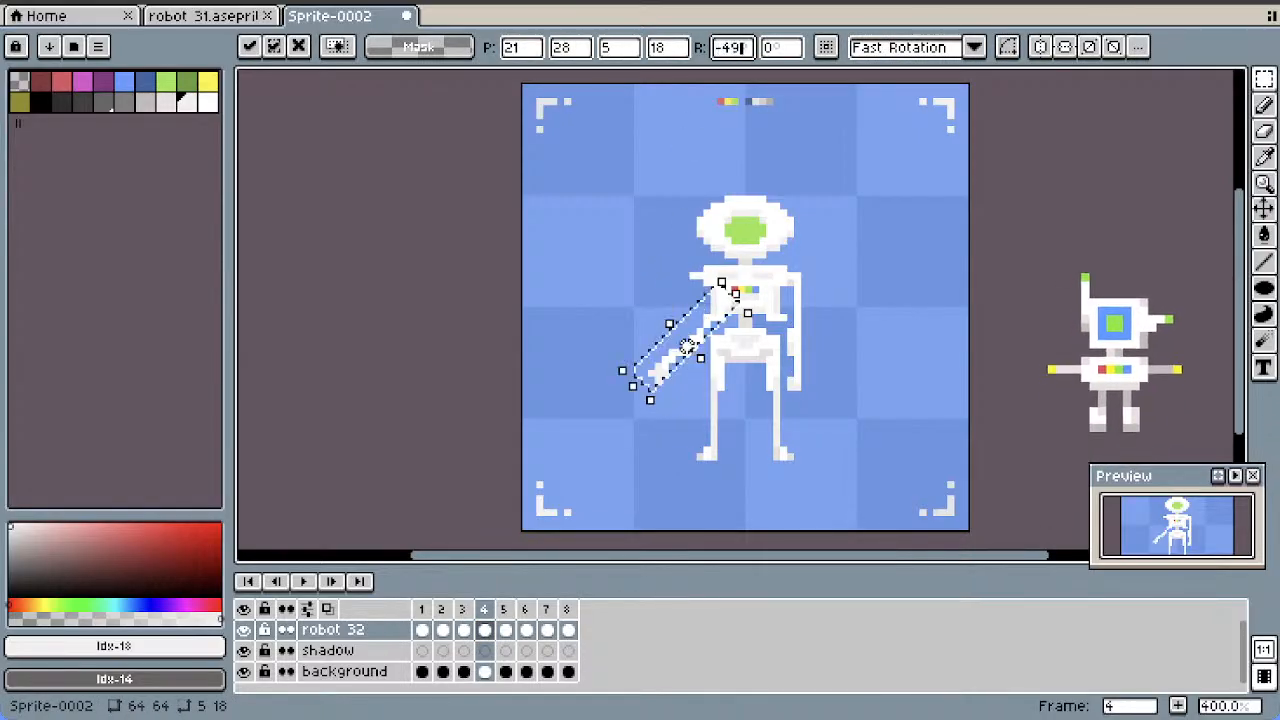
{"action": "key", "text": "BackSpace"}
{"action": "type", "text": "0"}
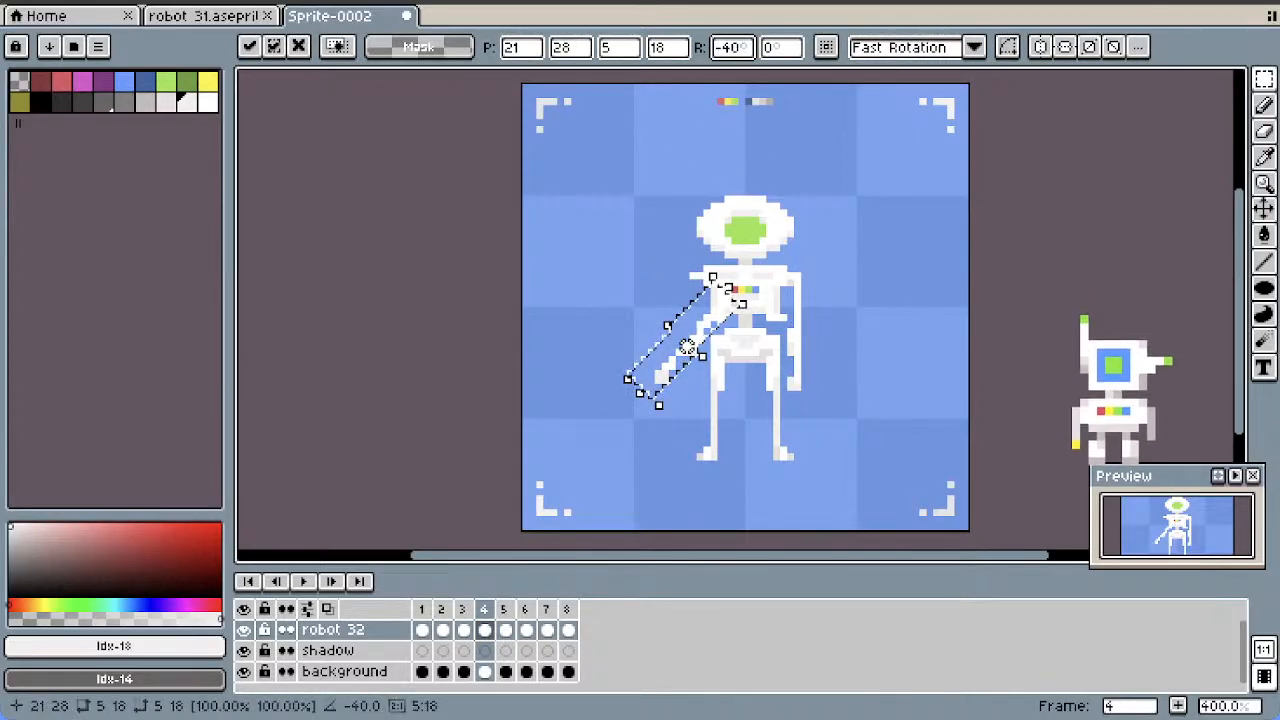
{"action": "key", "text": "Return"}
{"action": "left_click_drag", "start_coordinate": [666, 326], "coordinate": [652, 333]}
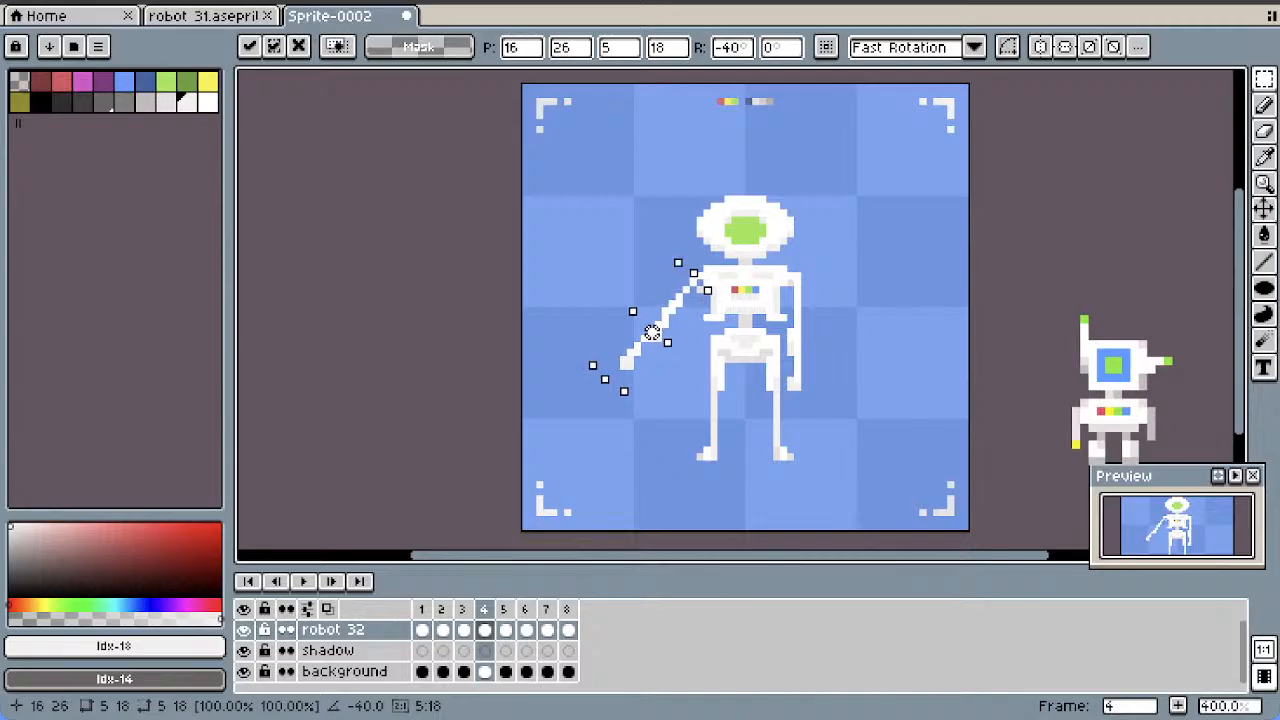
{"action": "left_click", "coordinate": [665, 200]}
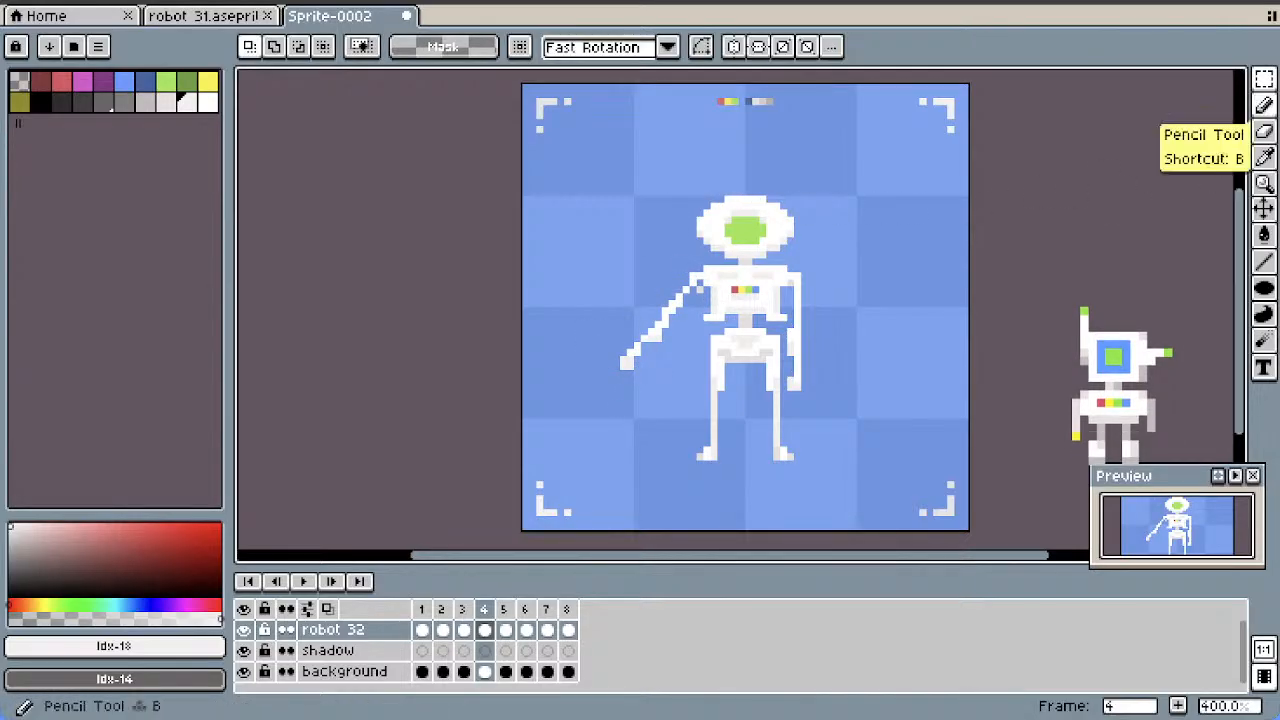
Retouch the shoulder joint and elbow pixels of the left-hand arm in frame 4, and compare the pose with frames 2 and 3
{"action": "left_click", "coordinate": [1264, 104]}
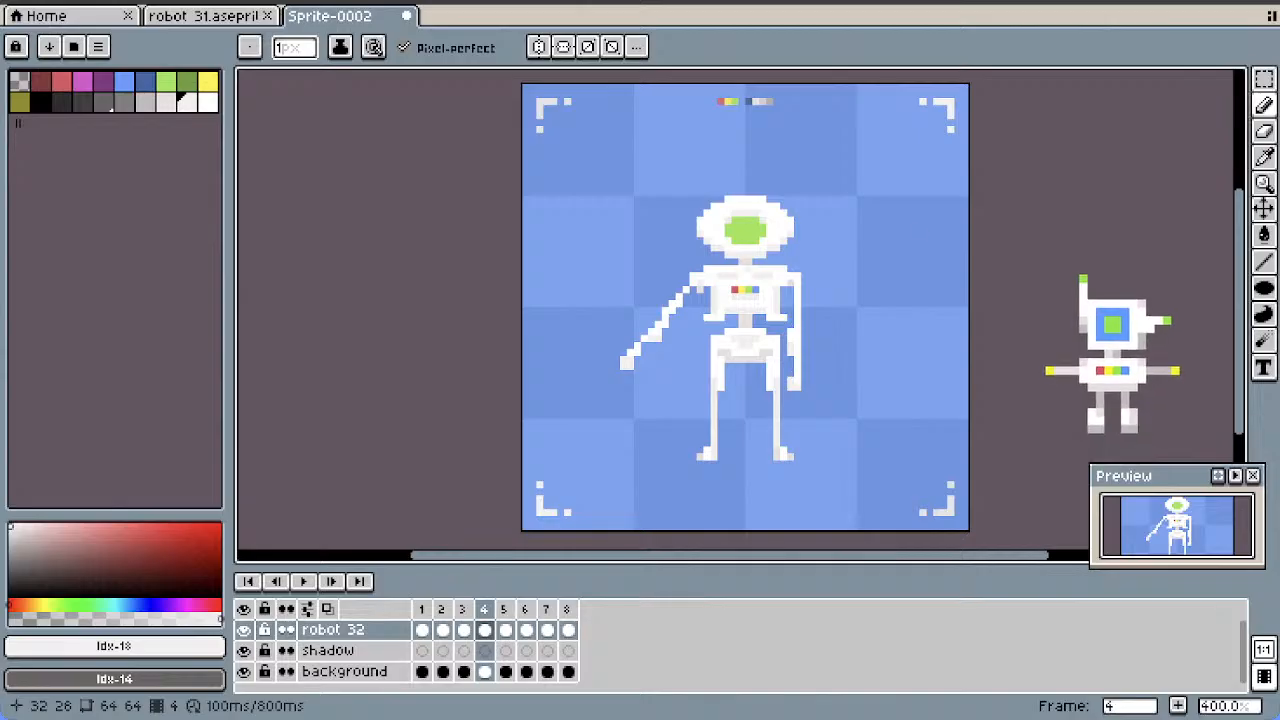
{"action": "left_click", "coordinate": [1264, 131]}
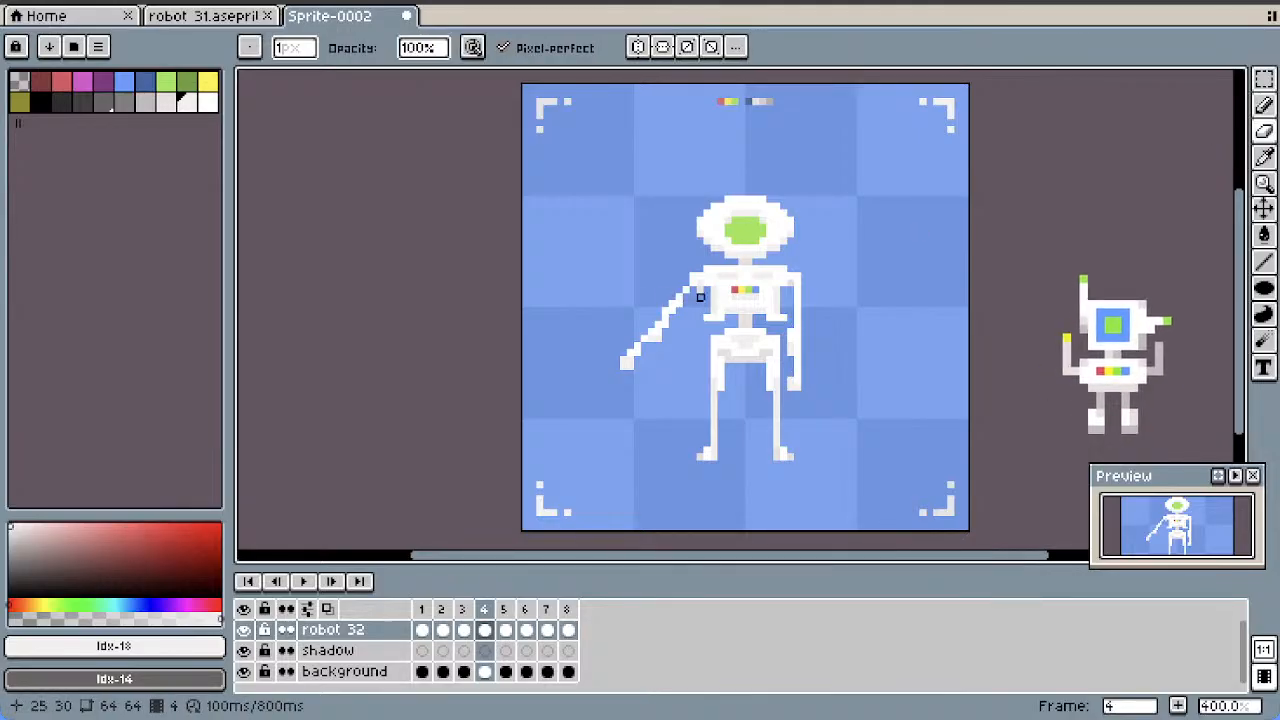
{"action": "left_click", "coordinate": [1264, 104]}
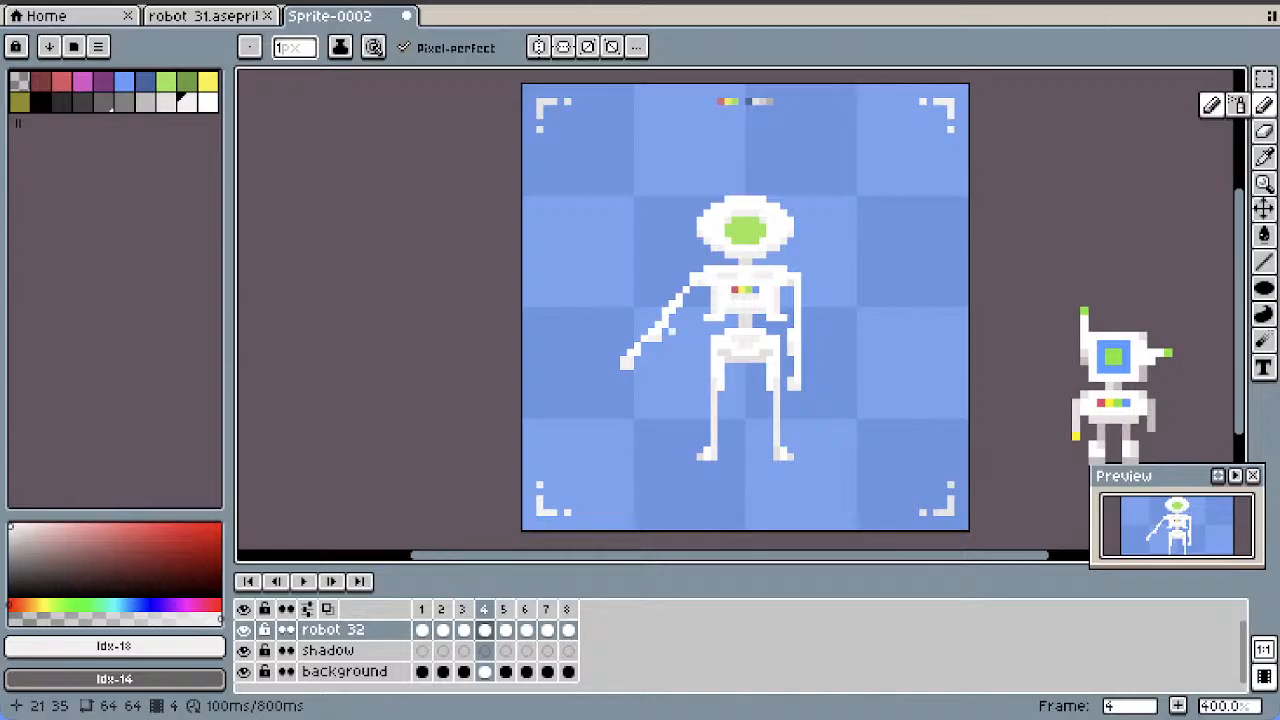
{"action": "left_click", "coordinate": [1264, 130]}
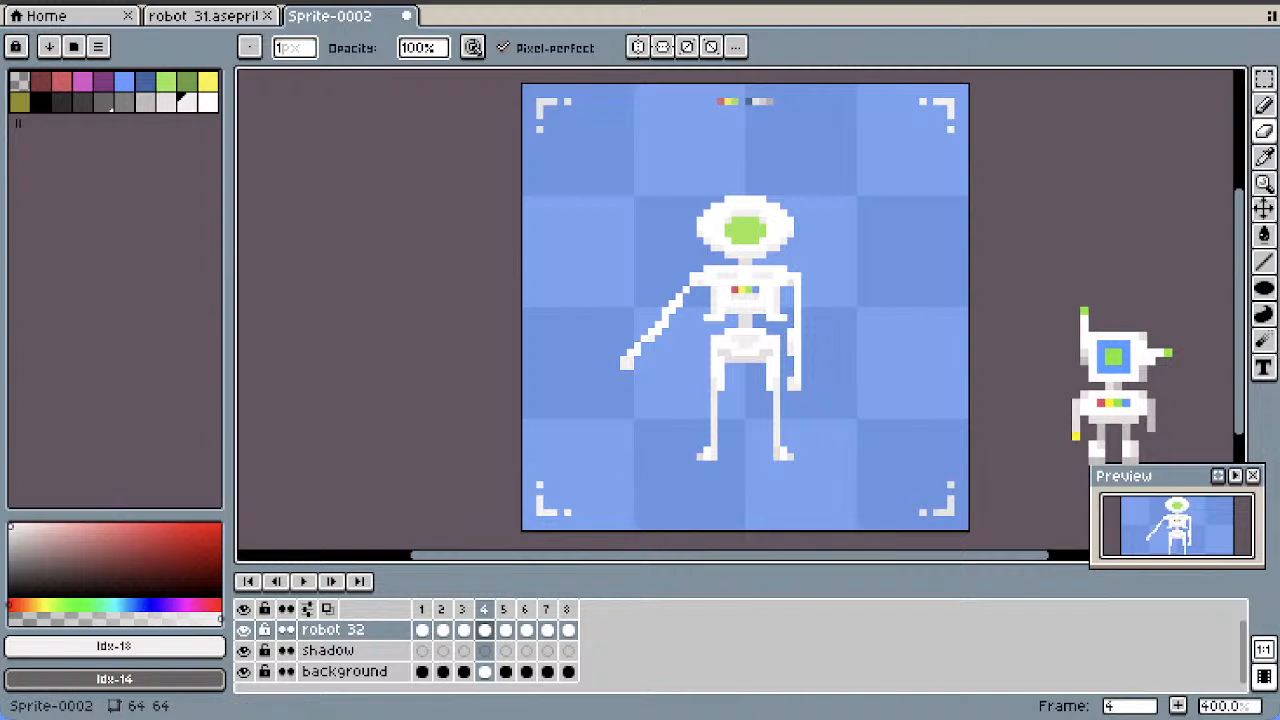
{"action": "left_click", "coordinate": [464, 630]}
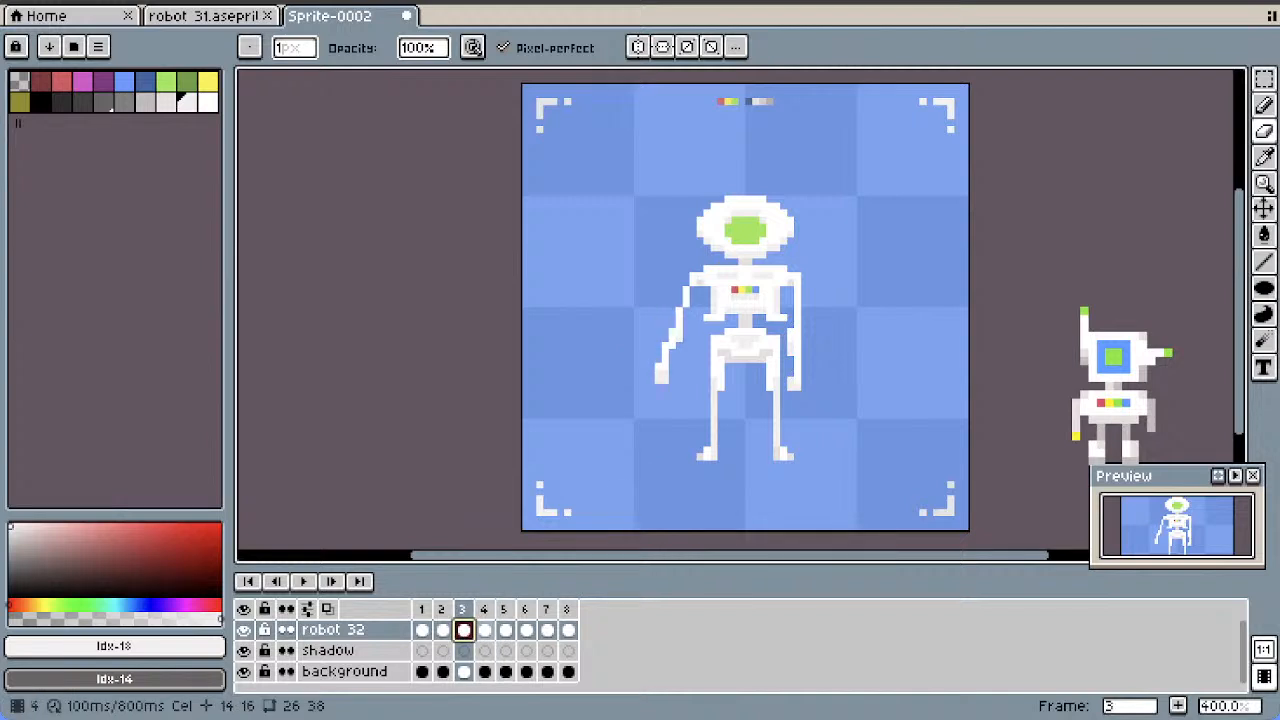
{"action": "left_click", "coordinate": [443, 630]}
{"action": "left_click", "coordinate": [464, 630]}
{"action": "left_click", "coordinate": [485, 630]}
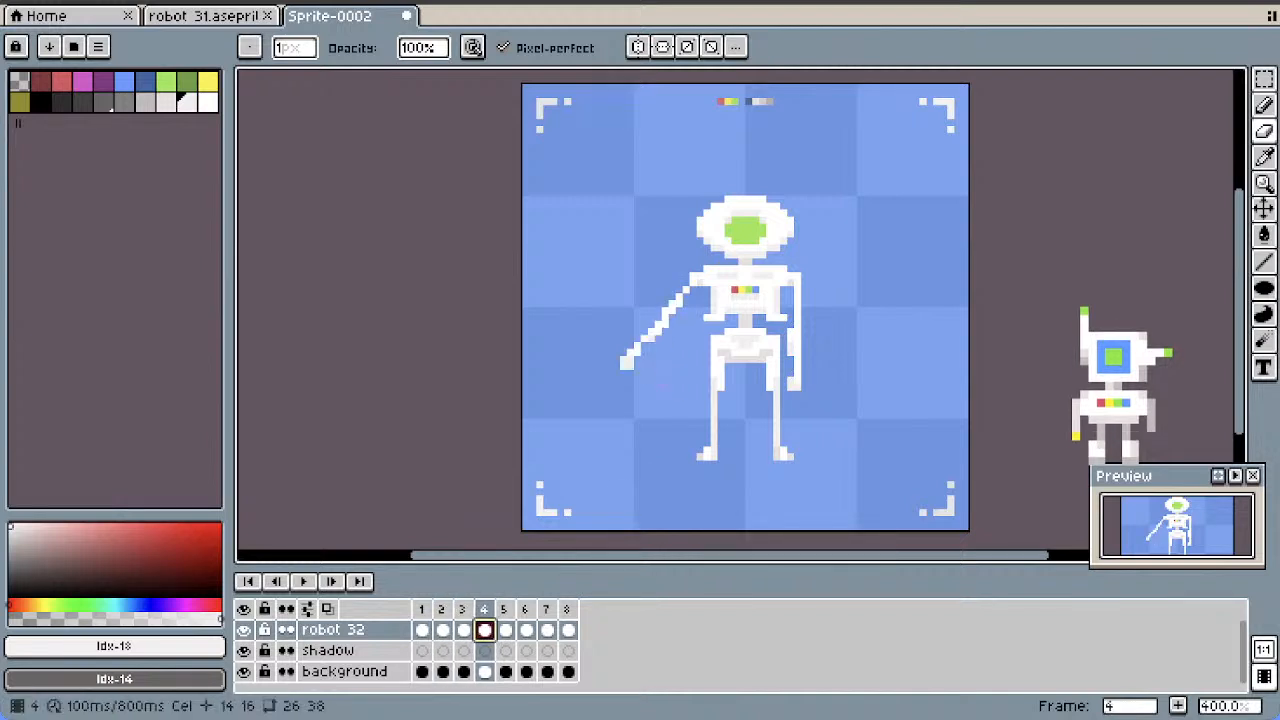
Rotate the left-hand arm in frame 5 by -60° within a 4 by 18 pixel selection and move it to position 16, 23 at the shoulder
{"action": "left_click", "coordinate": [506, 630]}
{"action": "key", "text": "m"}
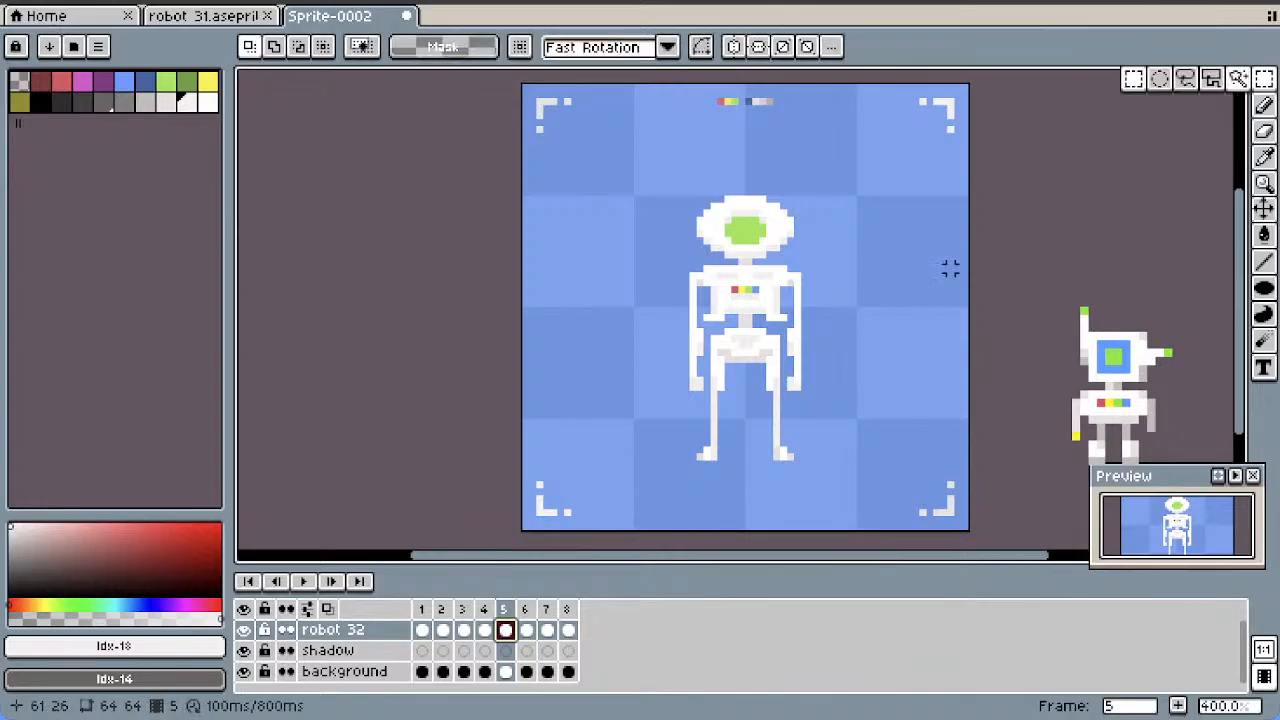
{"action": "left_click_drag", "start_coordinate": [708, 274], "coordinate": [671, 408]}
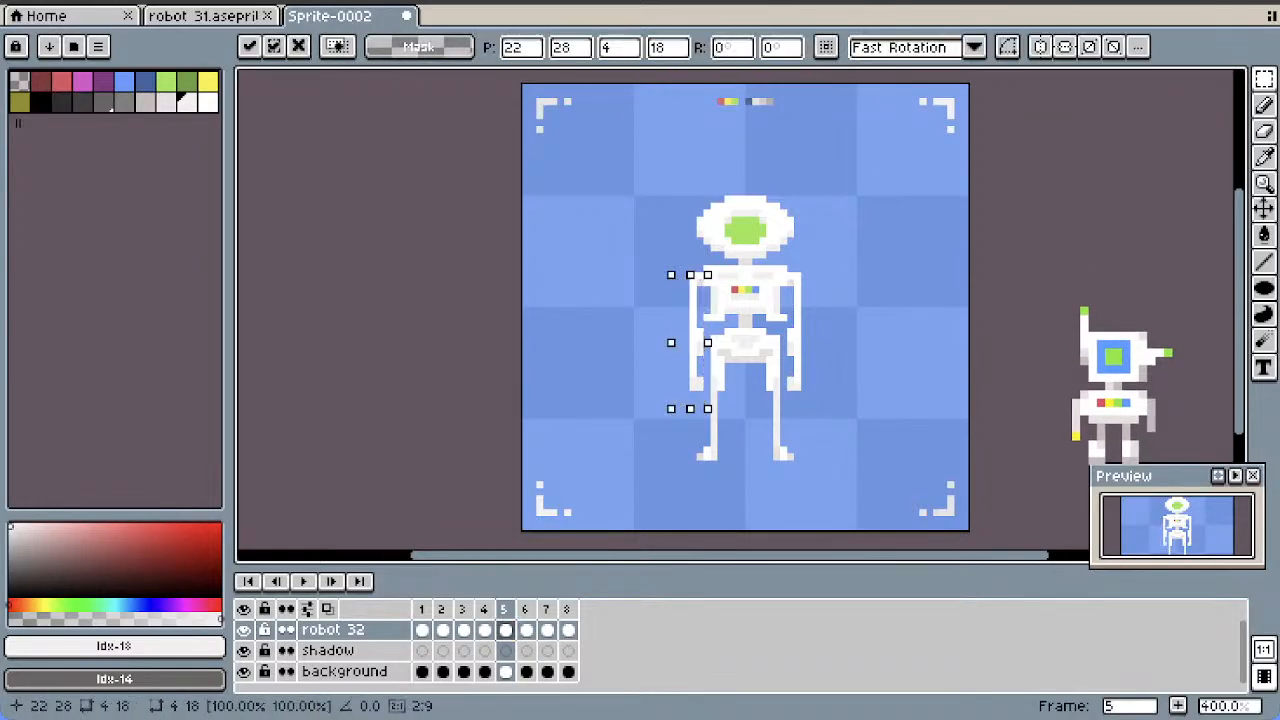
{"action": "left_click", "coordinate": [733, 47]}
{"action": "type", "text": "-"}
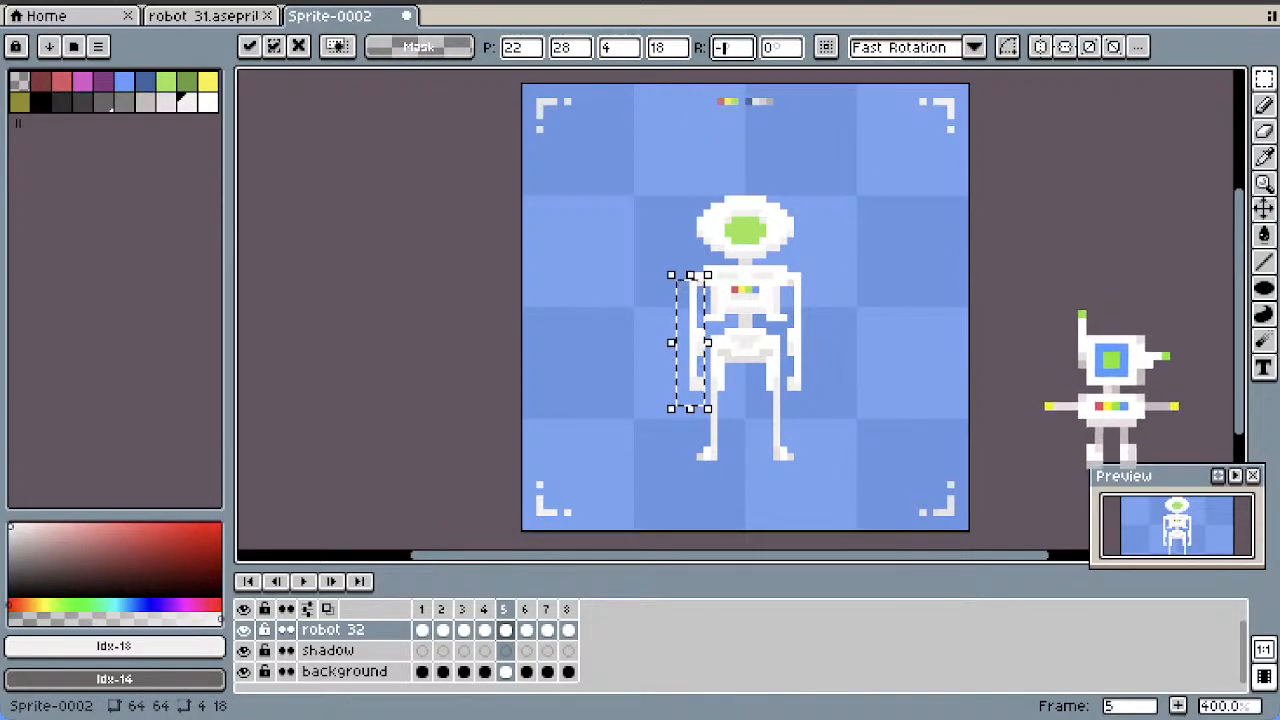
{"action": "type", "text": "60"}
{"action": "key", "text": "Return"}
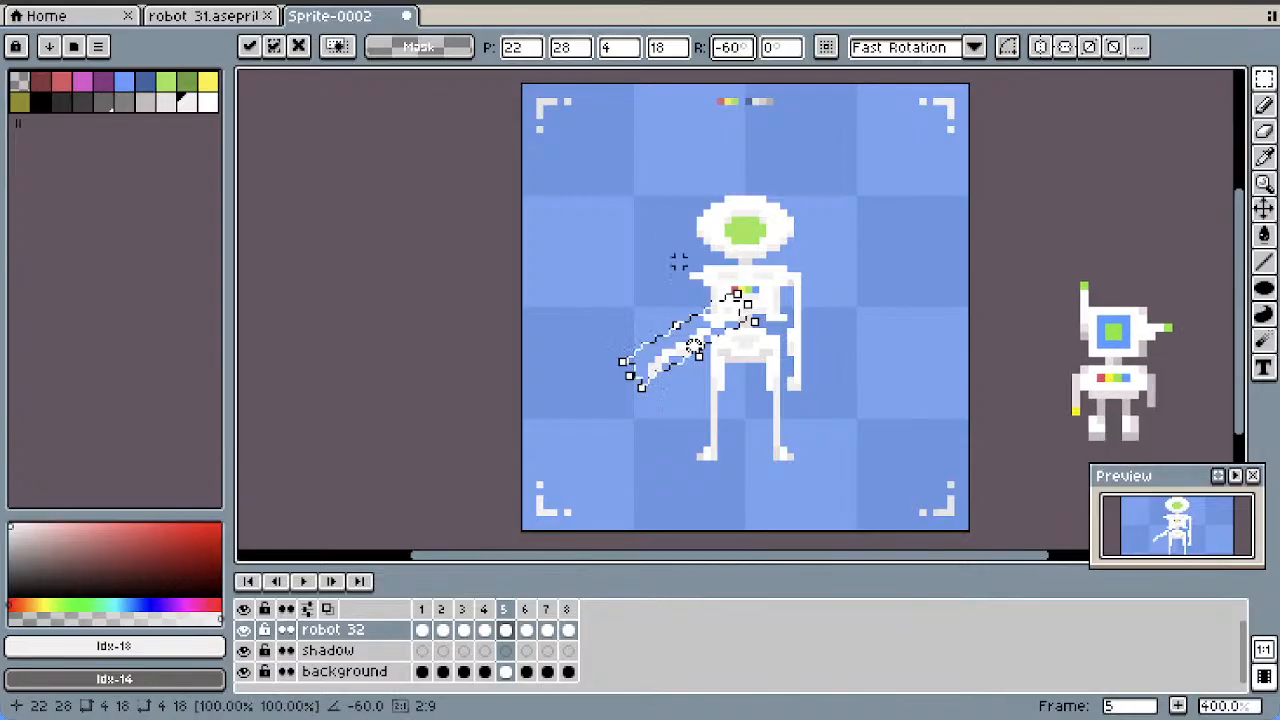
{"action": "left_click_drag", "start_coordinate": [694, 346], "coordinate": [652, 312]}
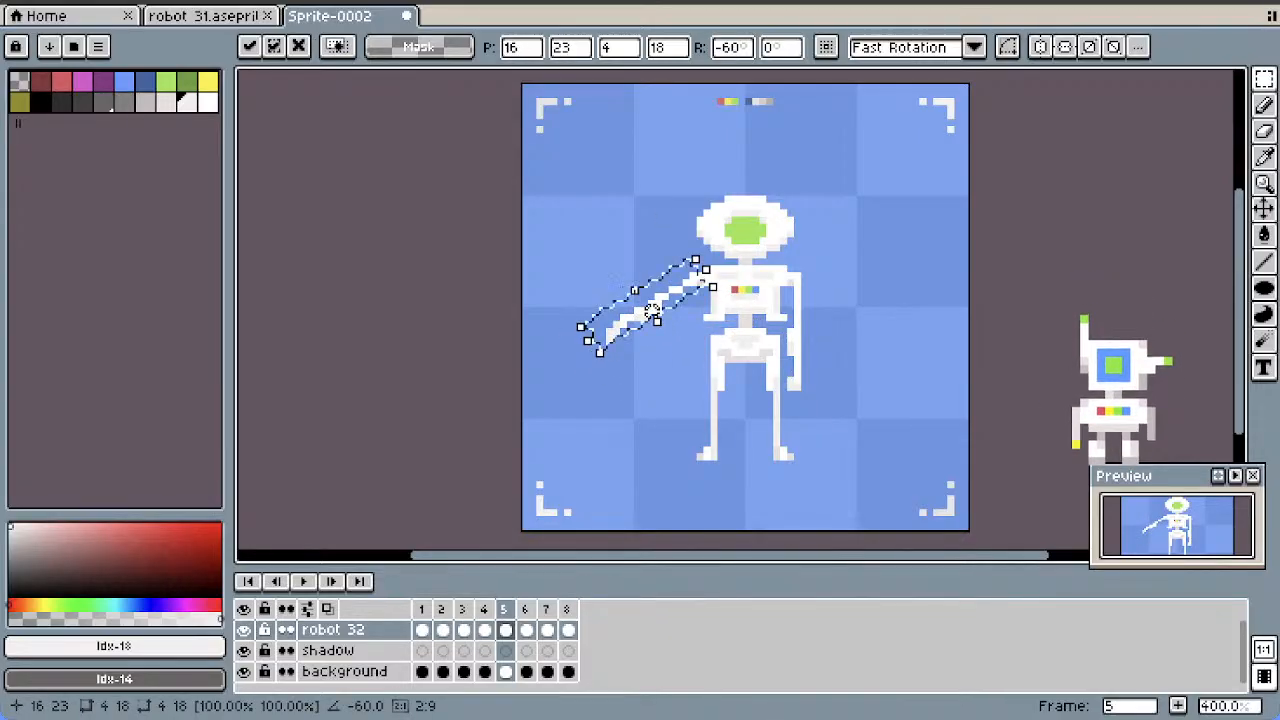
{"action": "key", "text": "Return"}
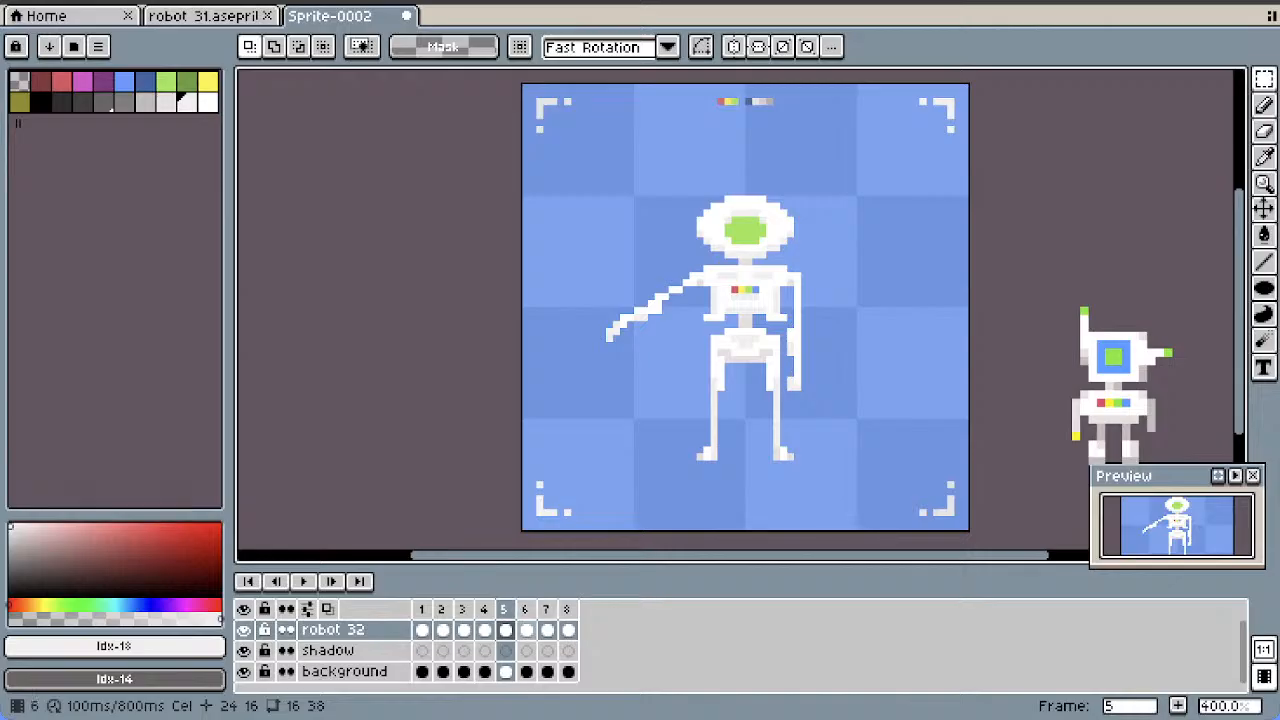
Rotate the left-hand arm in frame 6 by -90° within an 8 by 21 pixel selection and move it to position 11, 16
{"action": "key", "text": "Right"}
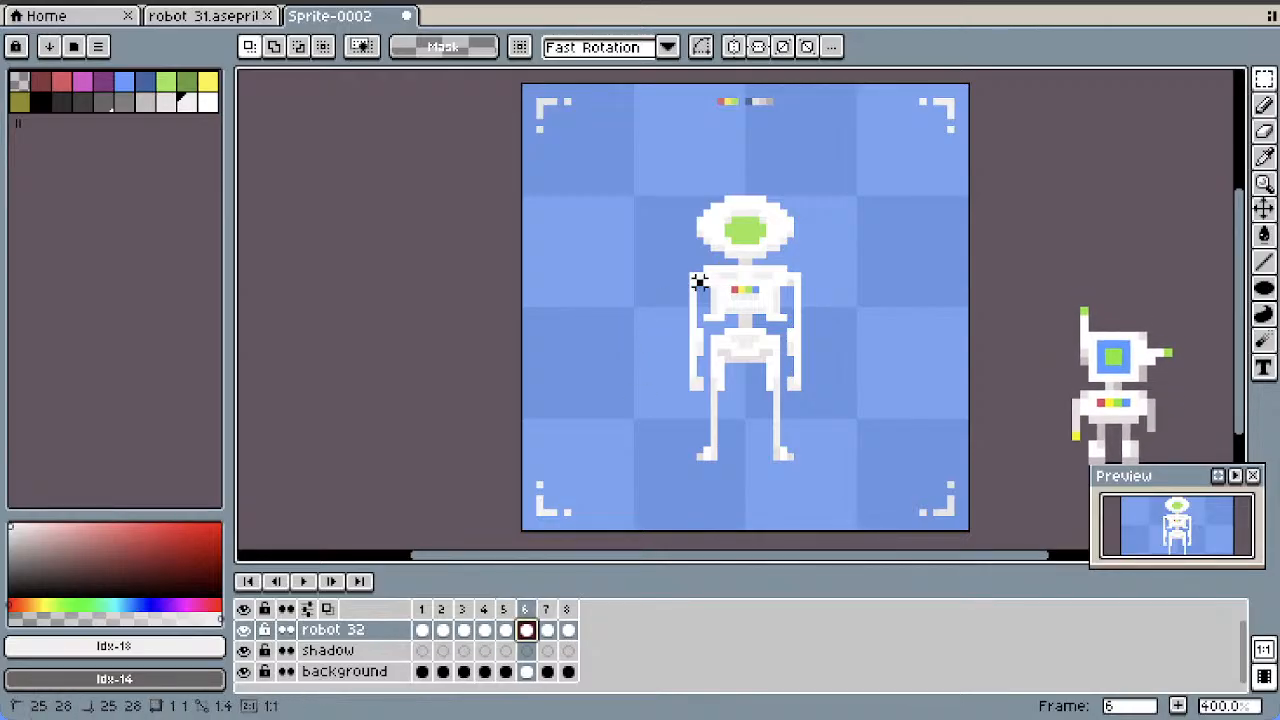
{"action": "left_click_drag", "start_coordinate": [698, 283], "coordinate": [647, 426]}
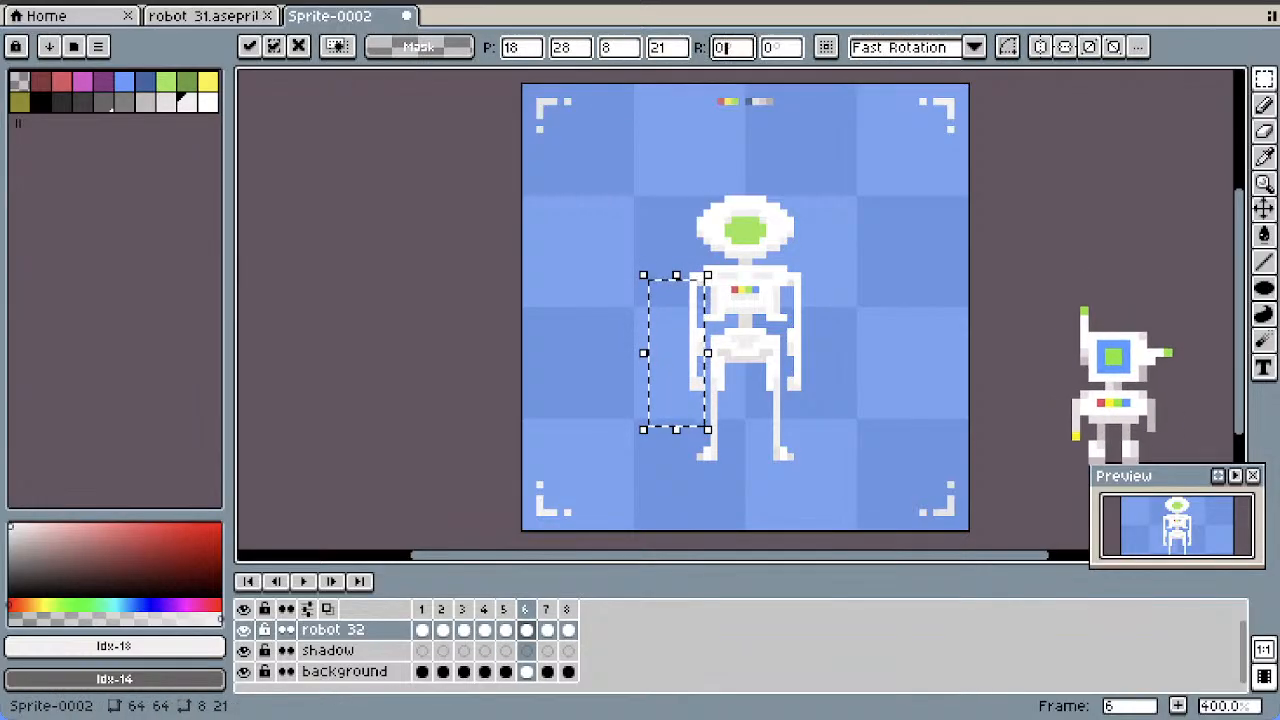
{"action": "type", "text": "-90"}
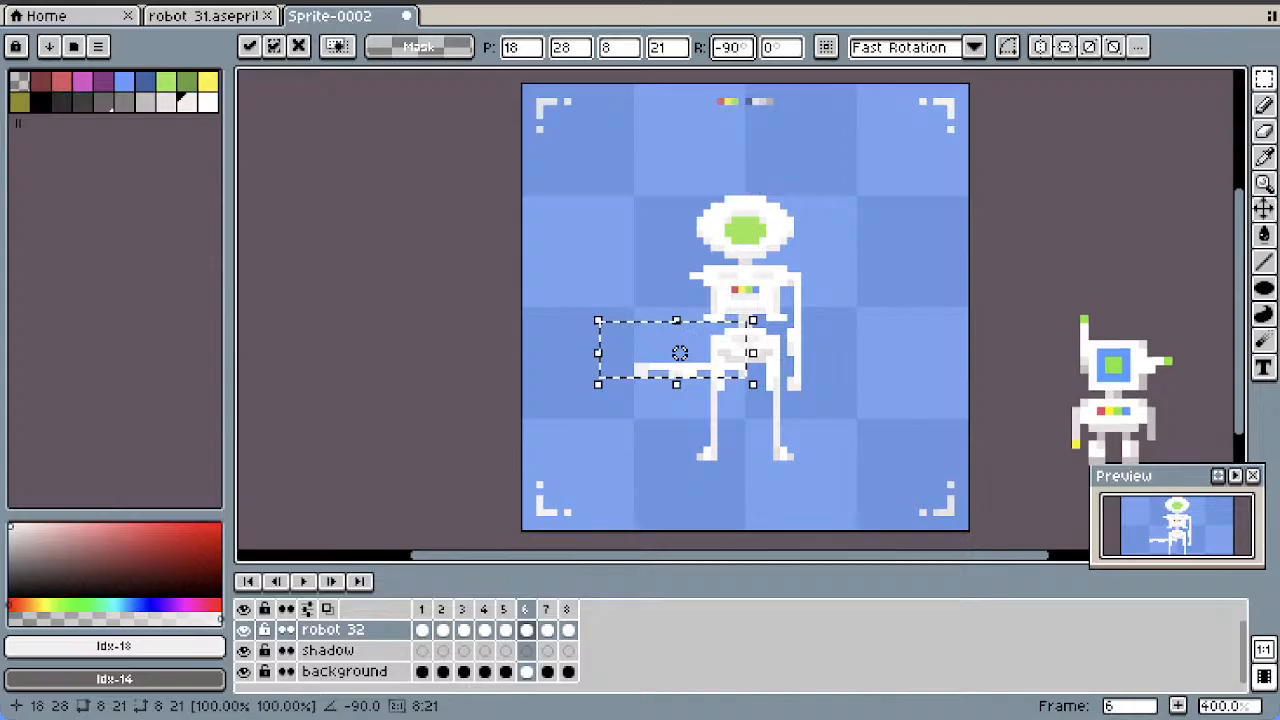
{"action": "left_click_drag", "start_coordinate": [680, 353], "coordinate": [631, 269]}
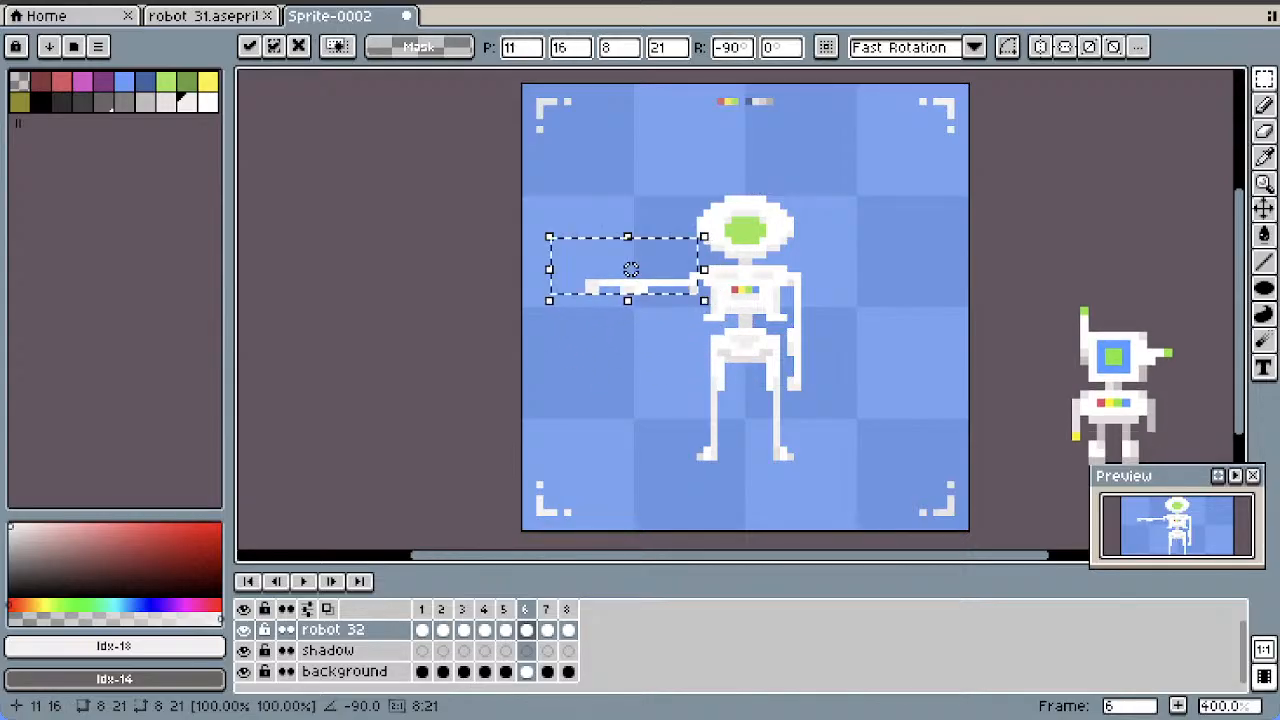
Compare frame 6 with frame 5, deselect the arm, and clean up the pixels where it meets the shoulder in frame 6
{"action": "left_click", "coordinate": [506, 630]}
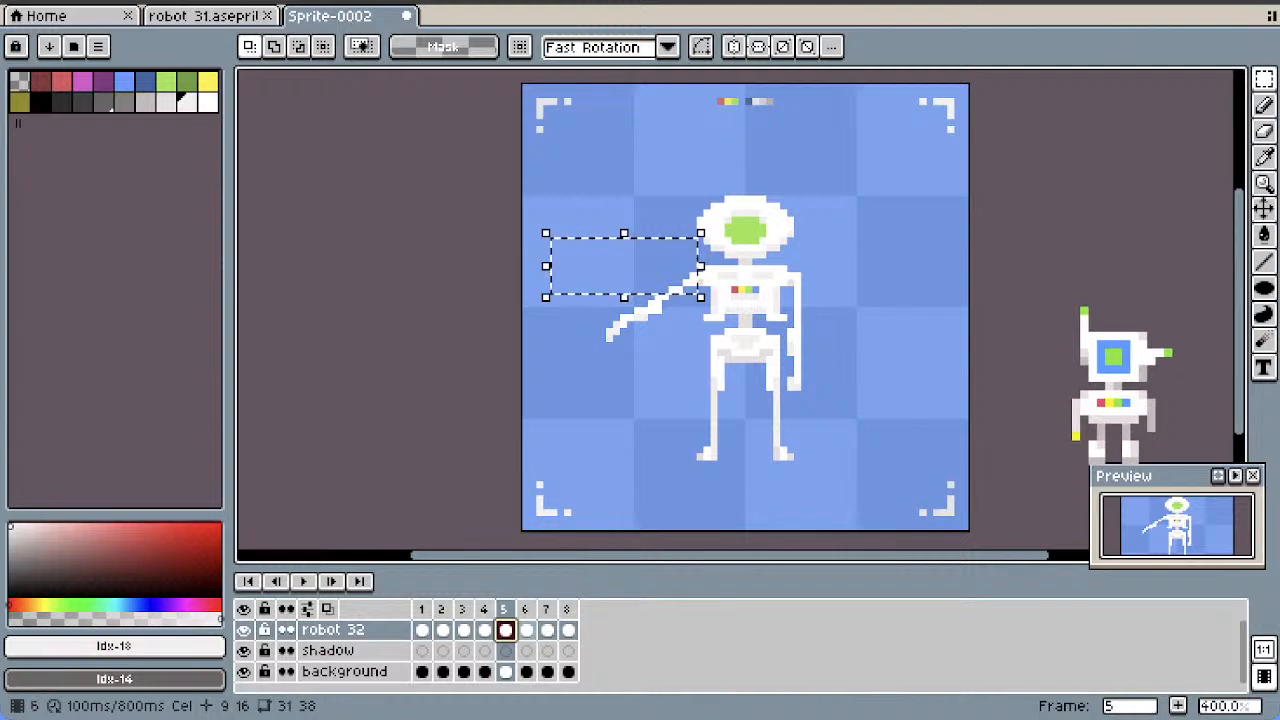
{"action": "left_click", "coordinate": [527, 630]}
{"action": "left_click", "coordinate": [581, 421]}
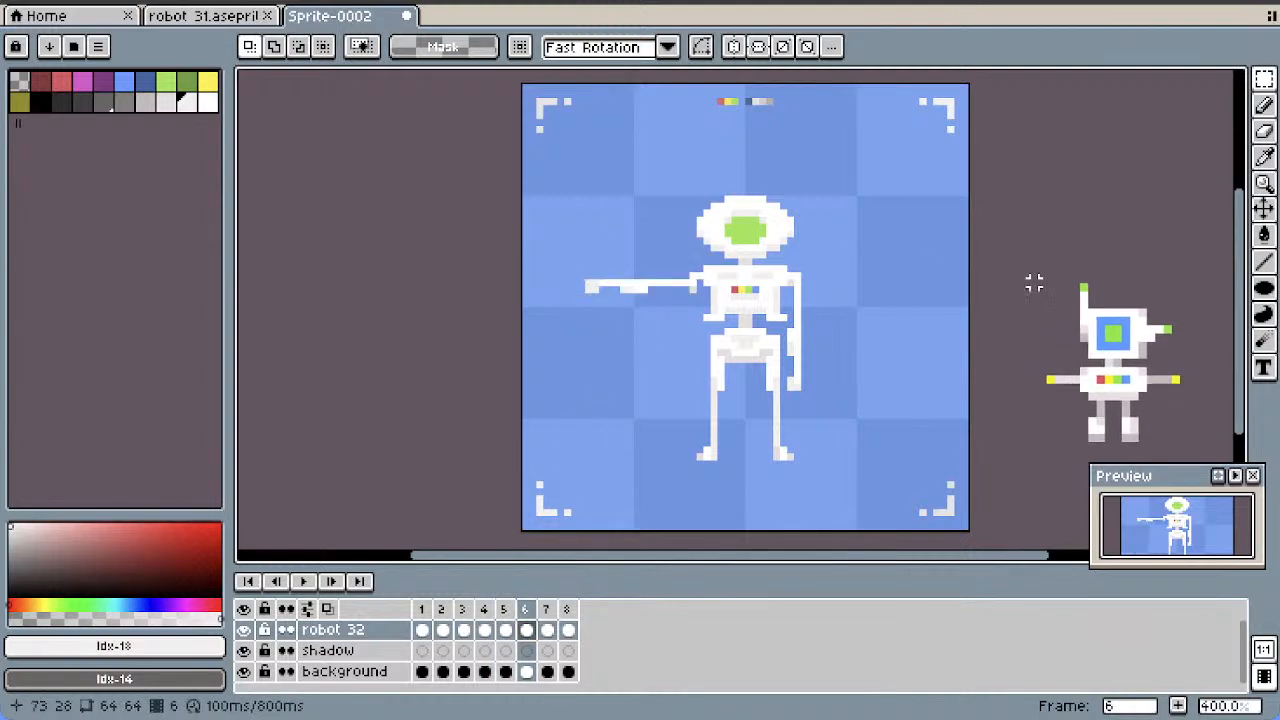
{"action": "left_click", "coordinate": [1264, 105]}
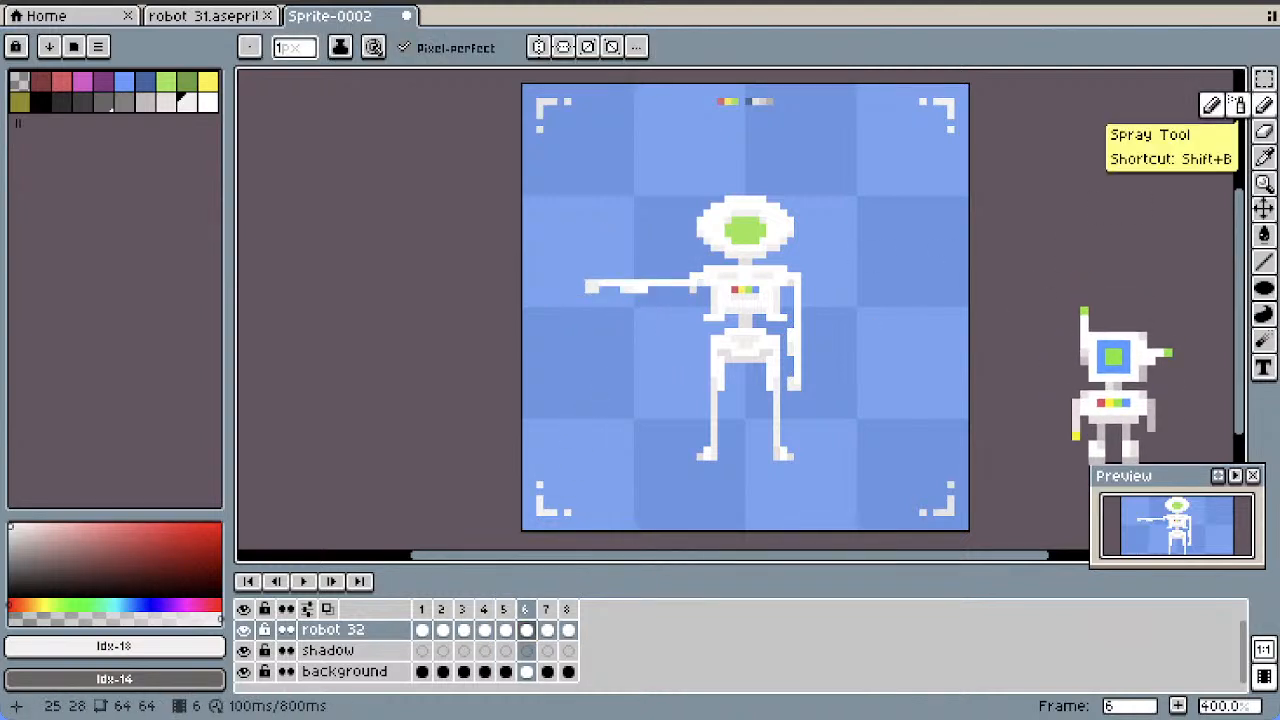
{"action": "left_click", "coordinate": [1264, 131]}
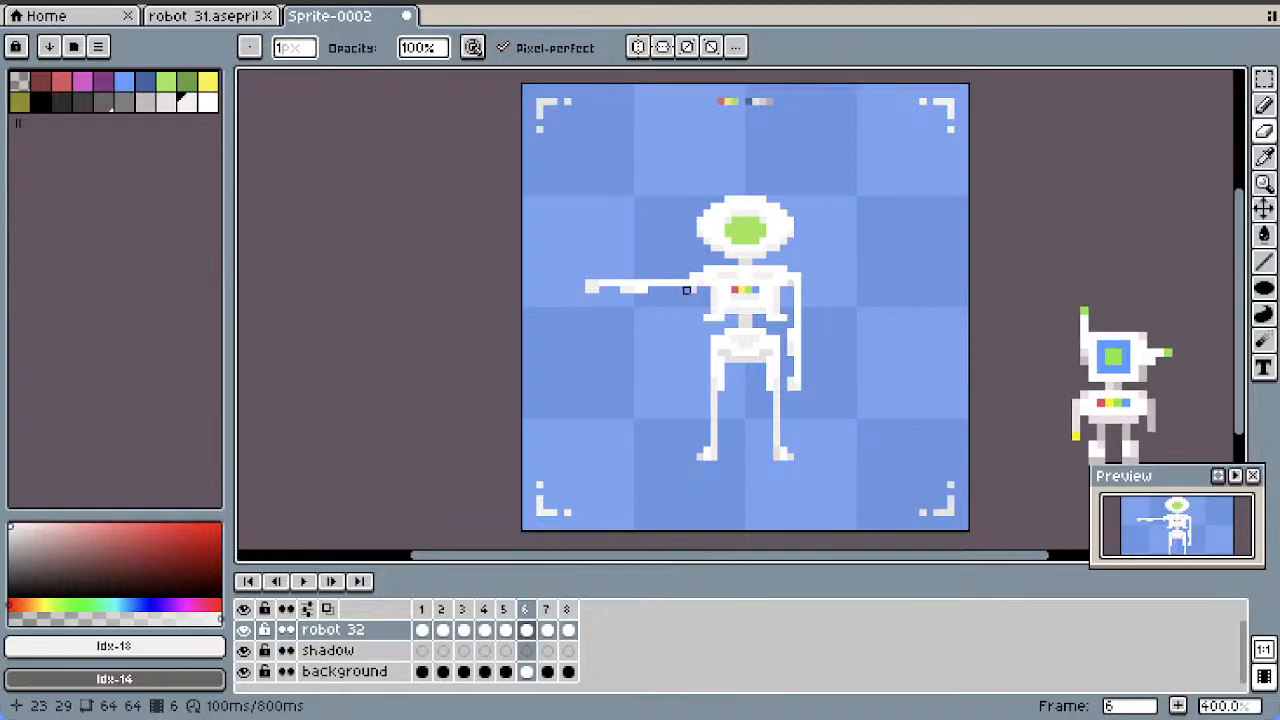
Duplicate frame 6 as a new frame and make frame 7 the active one
{"action": "right_click", "coordinate": [525, 609]}
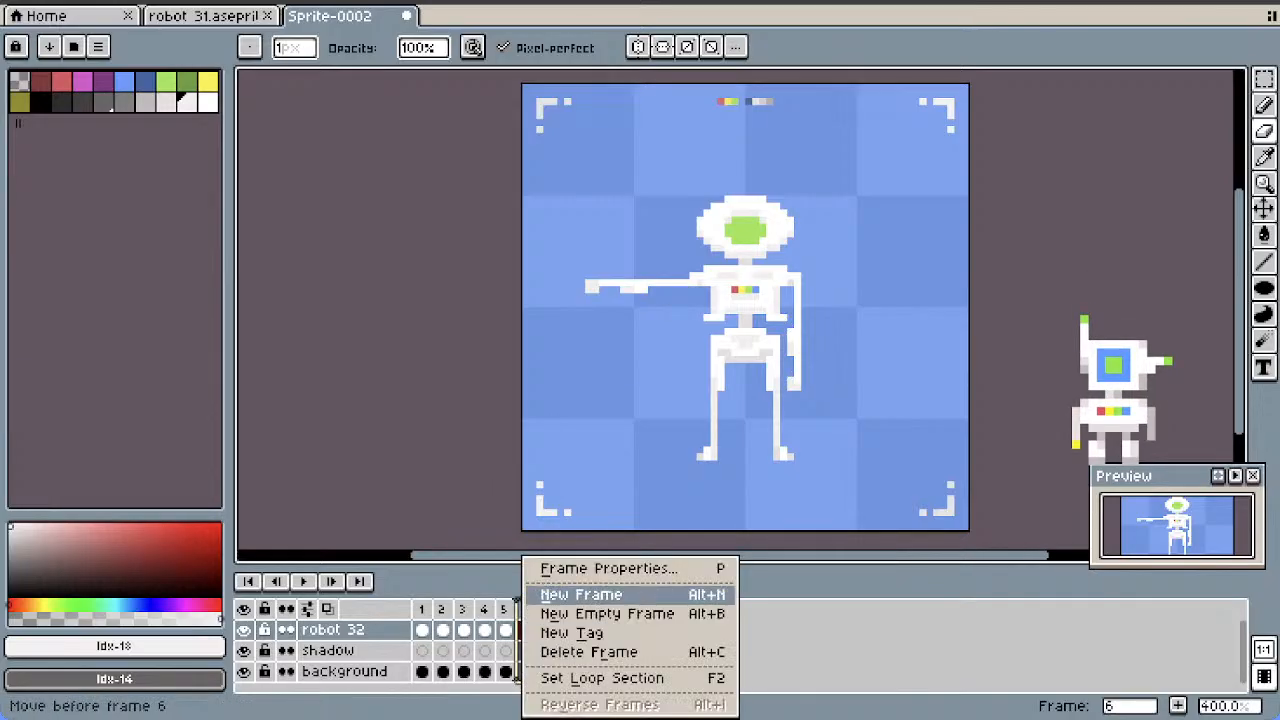
{"action": "left_click", "coordinate": [571, 594]}
{"action": "left_click", "coordinate": [525, 609]}
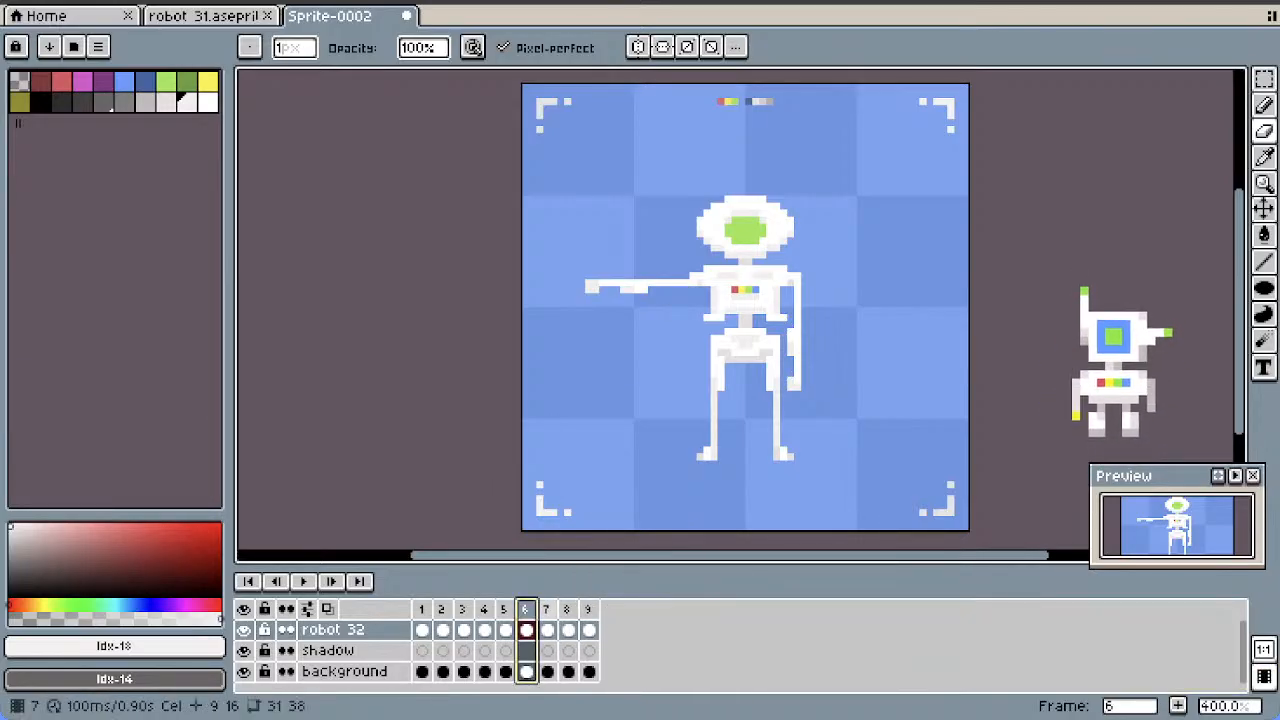
{"action": "left_click", "coordinate": [546, 609]}
{"action": "right_click", "coordinate": [548, 608]}
{"action": "left_click", "coordinate": [554, 477]}
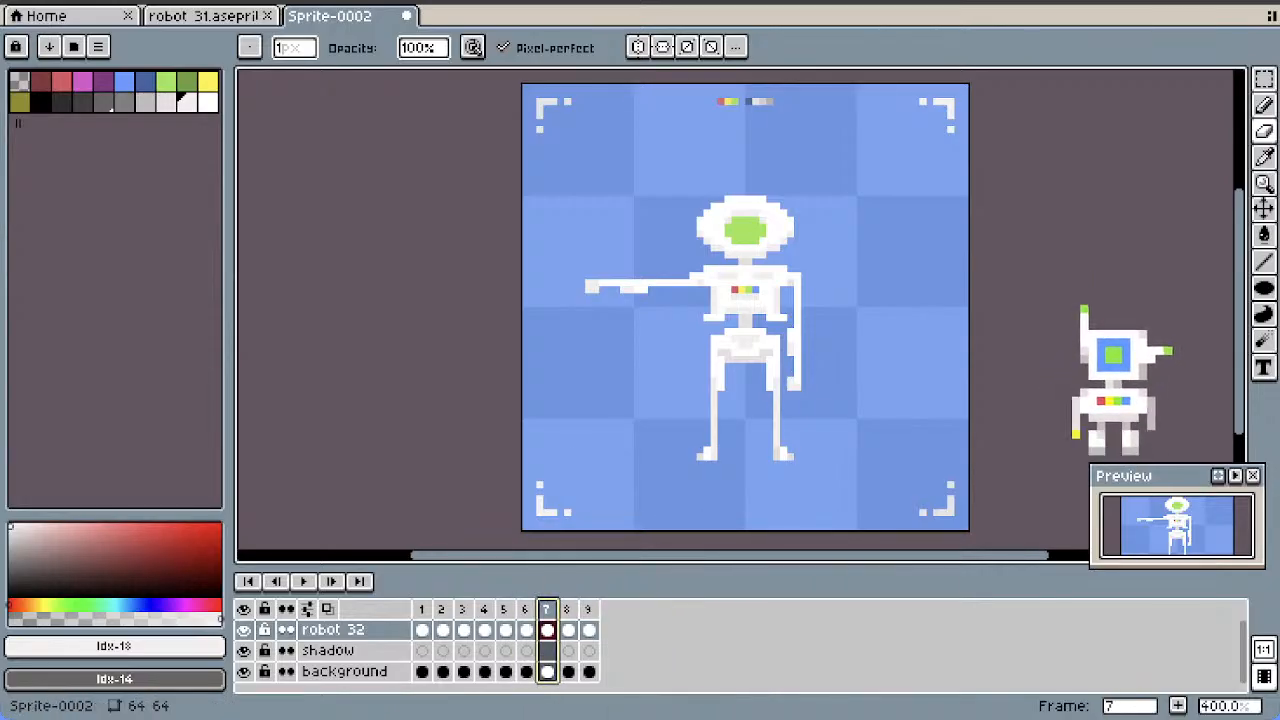
Rotate the outstretched forearm in frame 7 by -10° within a 10 by 7 pixel selection and deselect it
{"action": "left_click", "coordinate": [1264, 78]}
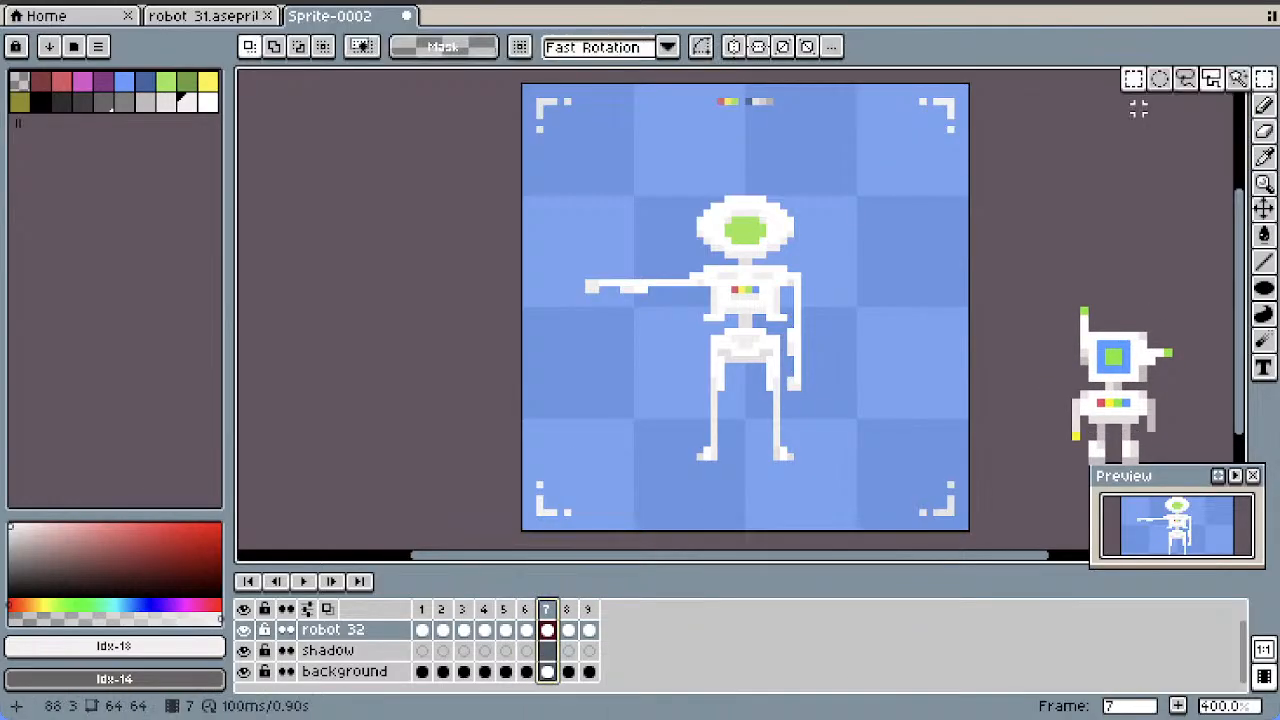
{"action": "left_click_drag", "start_coordinate": [636, 270], "coordinate": [560, 325]}
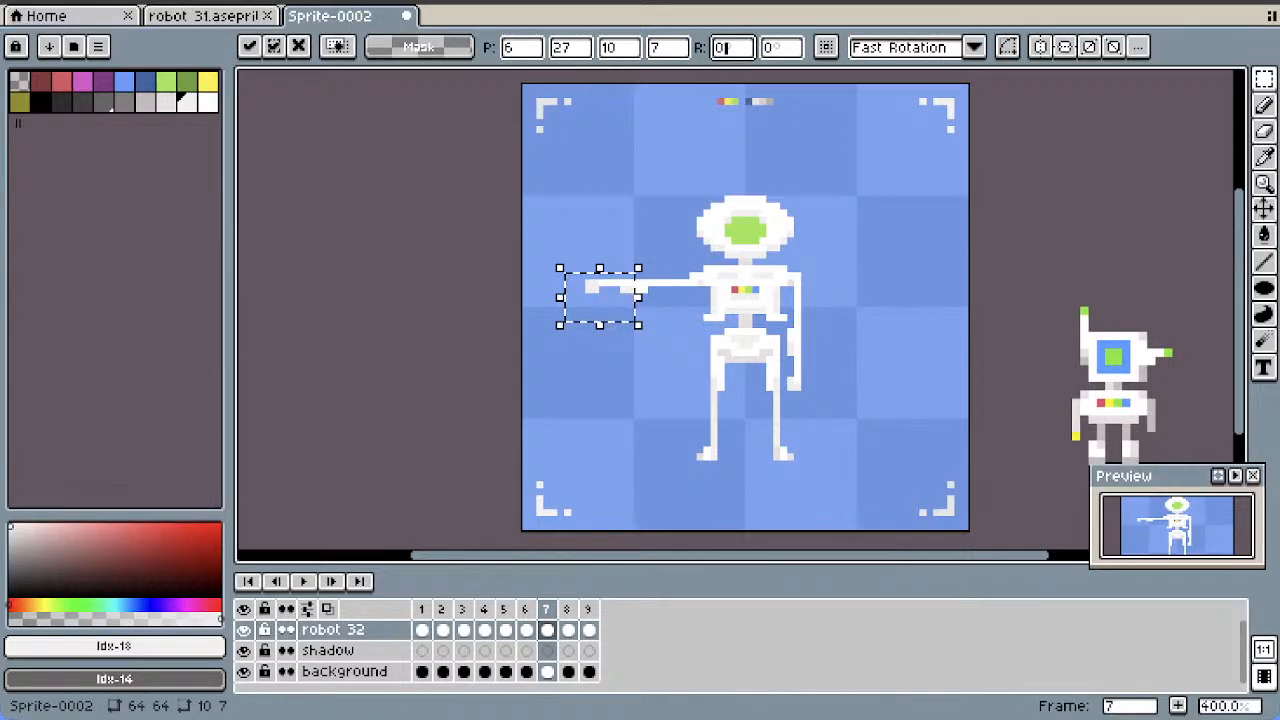
{"action": "type", "text": "-"}
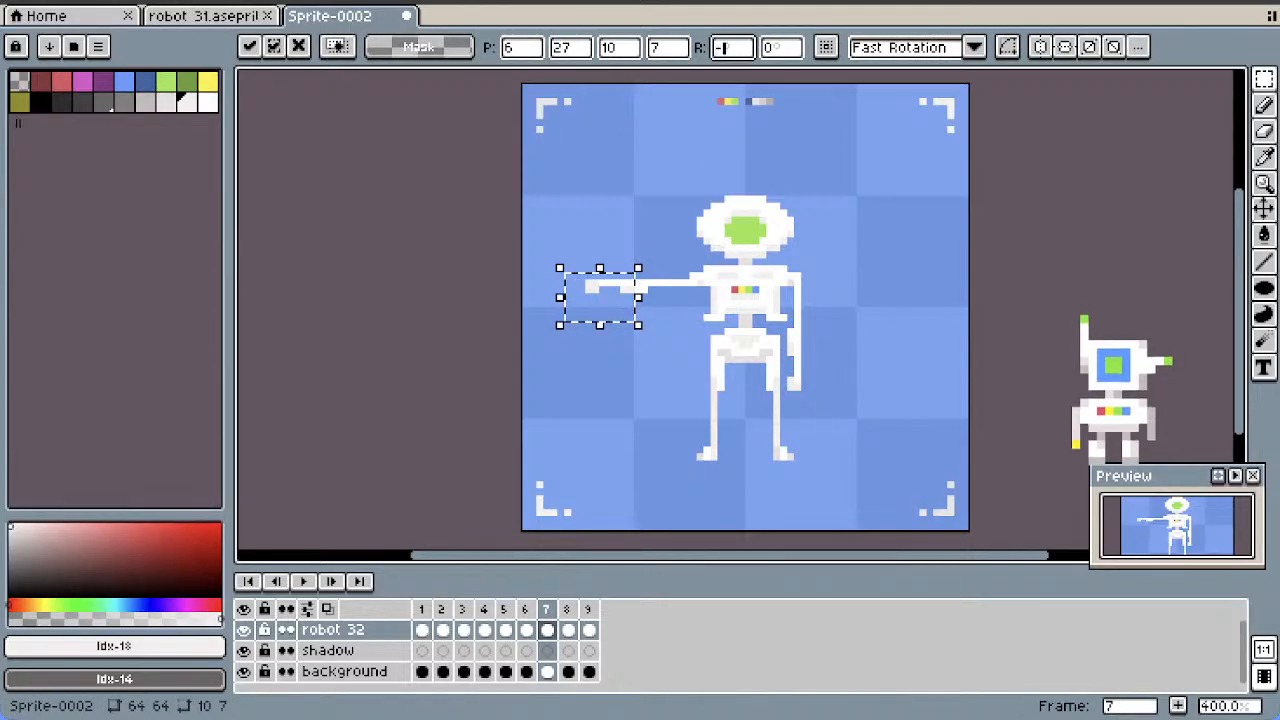
{"action": "type", "text": "10"}
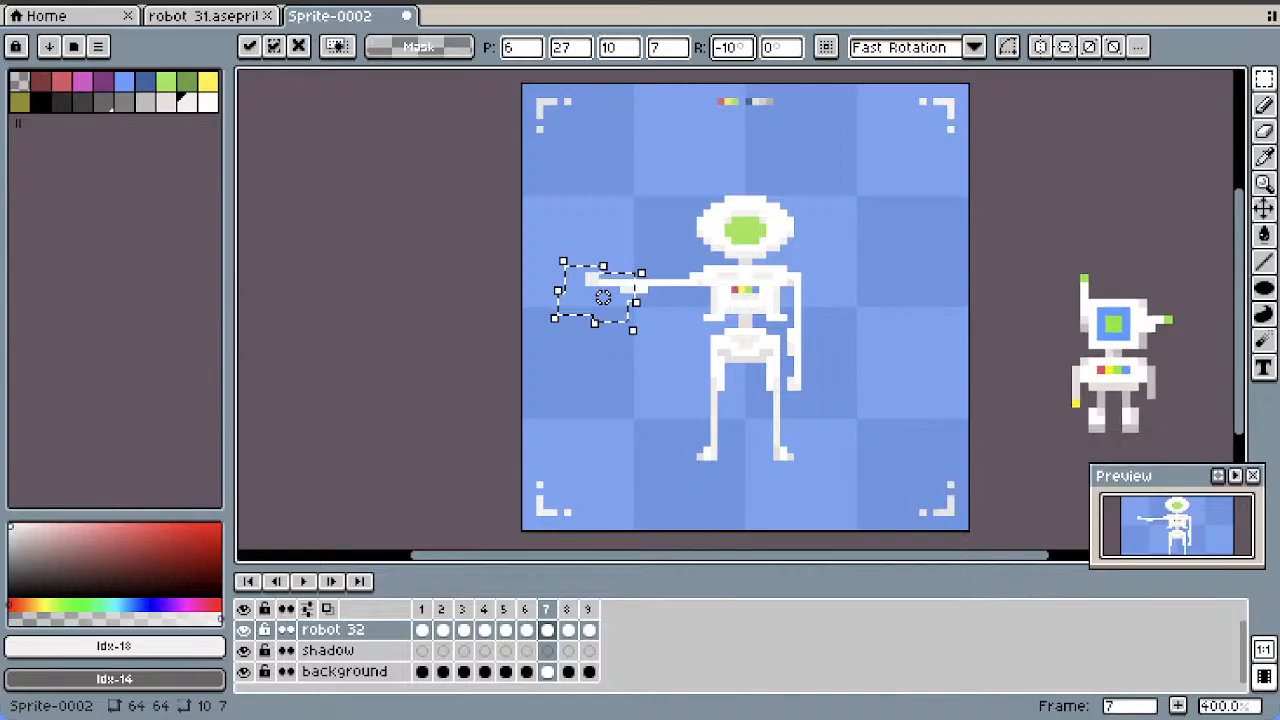
{"action": "left_click", "coordinate": [608, 203]}
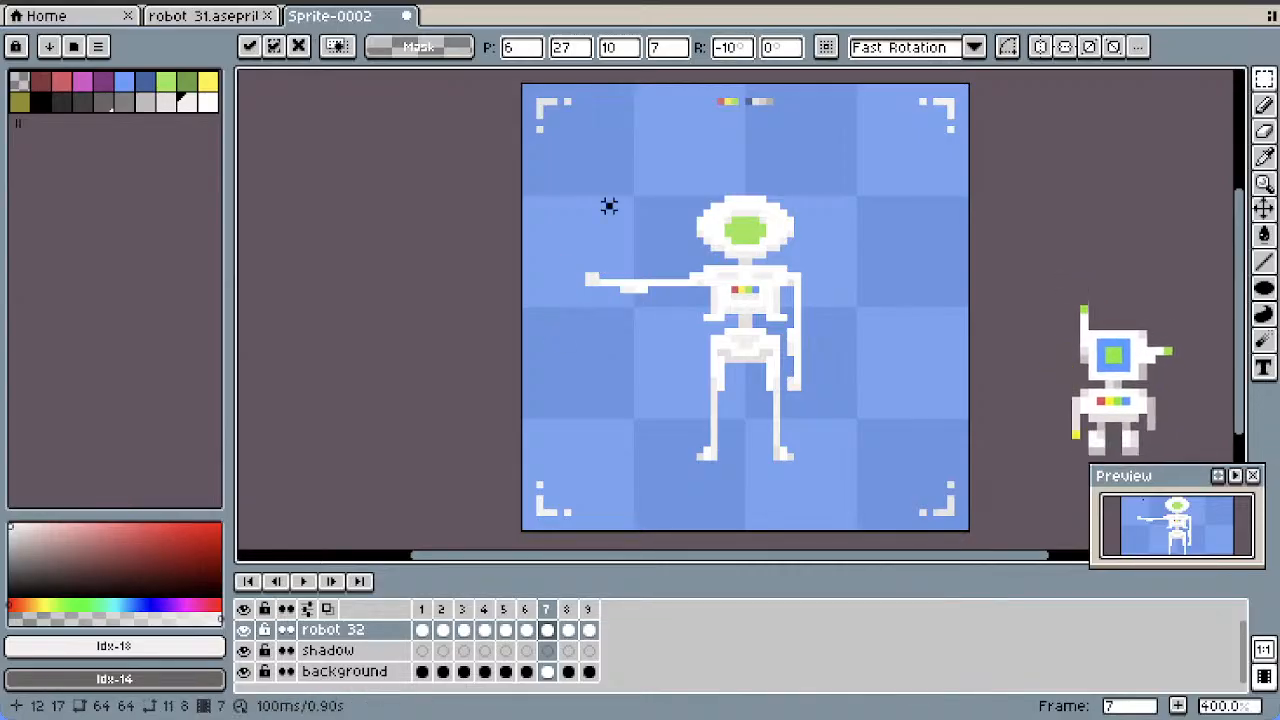
Duplicate frame 6 as a new frame and move the copy behind the rotated-forearm frame as frame 8
{"action": "right_click", "coordinate": [524, 609]}
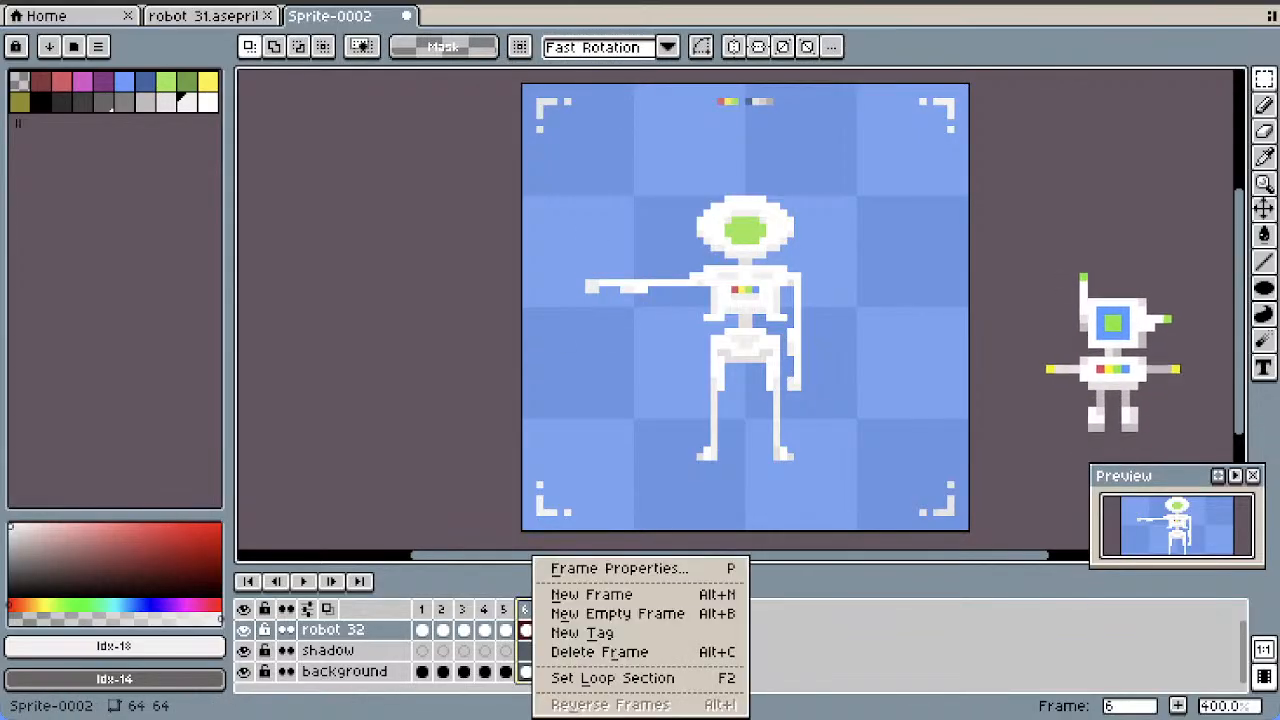
{"action": "left_click", "coordinate": [557, 589]}
{"action": "left_click", "coordinate": [547, 609]}
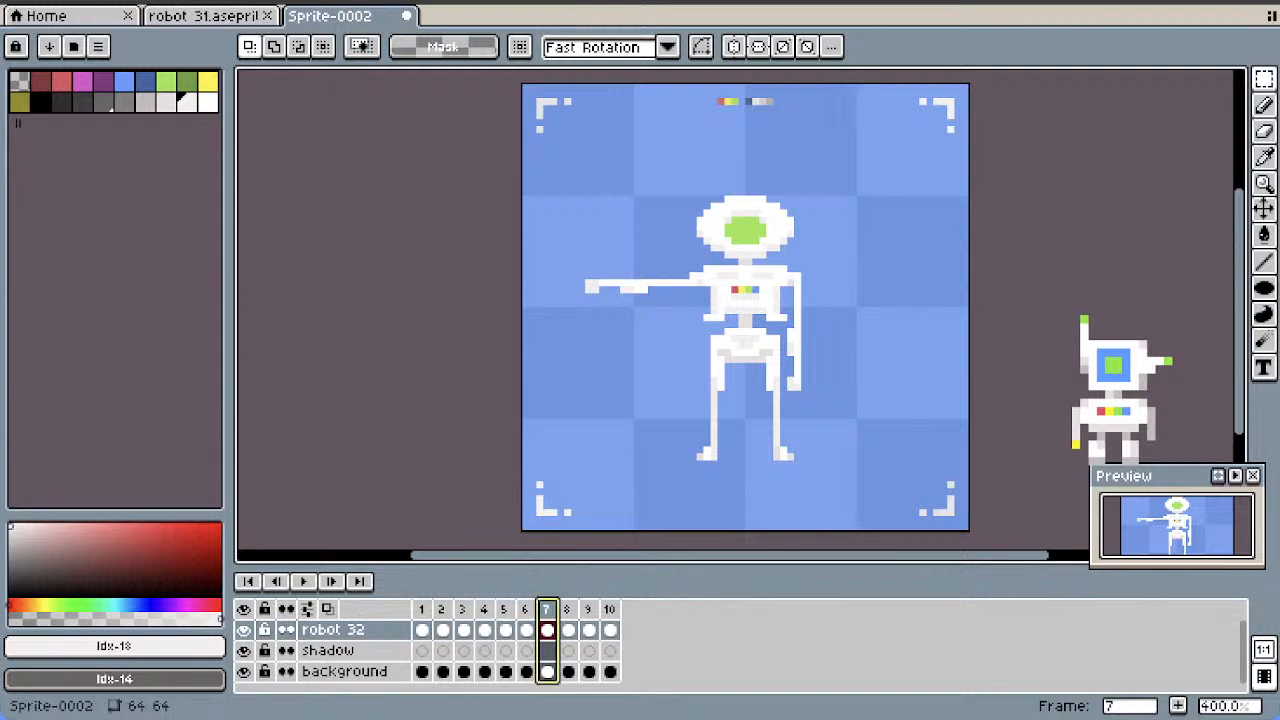
{"action": "left_click_drag", "start_coordinate": [557, 603], "coordinate": [579, 603]}
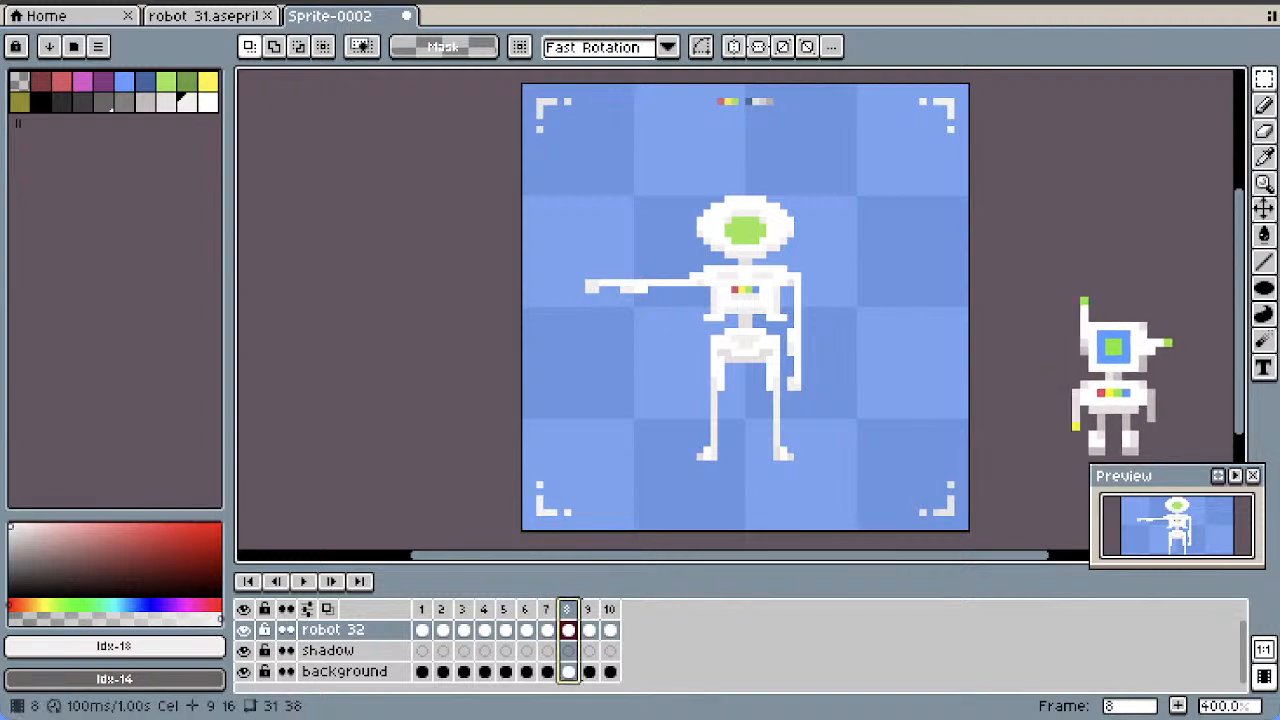
Rotate the outstretched forearm in frame 8 by -40° within an 8 by 6 pixel selection and move it to position 9, 24
{"action": "left_click_drag", "start_coordinate": [630, 275], "coordinate": [581, 311]}
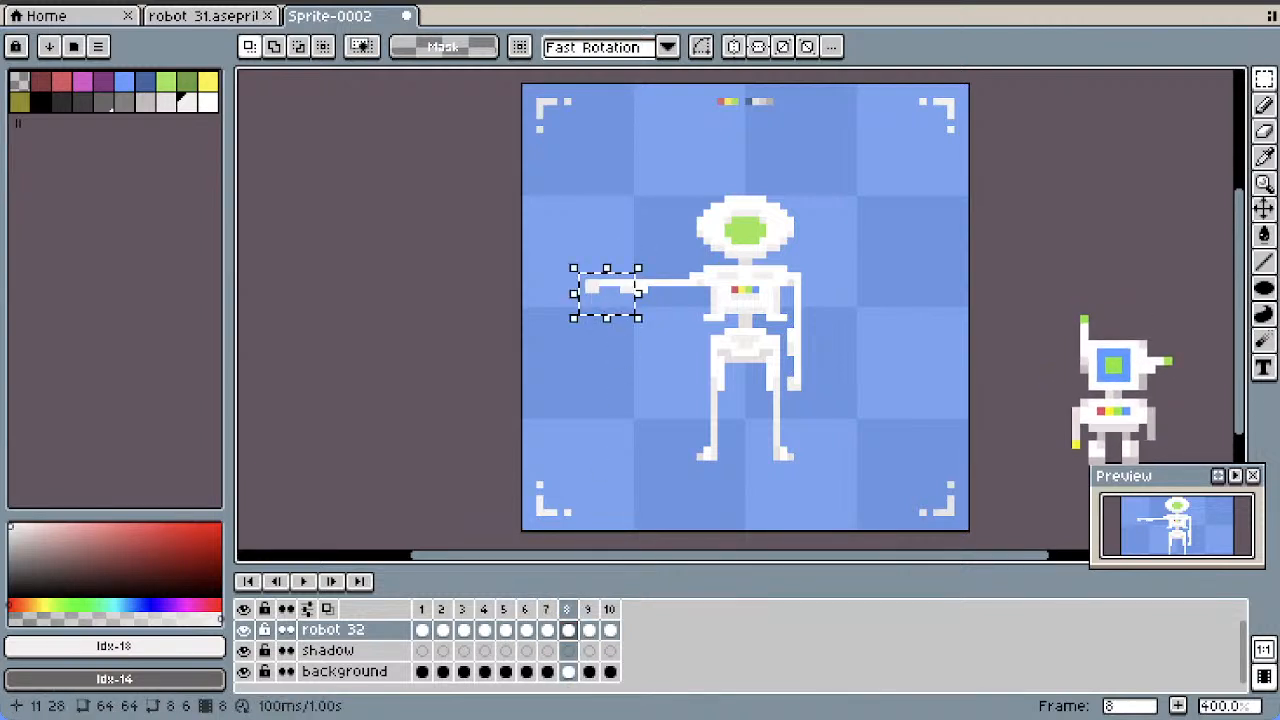
{"action": "left_click", "coordinate": [601, 296]}
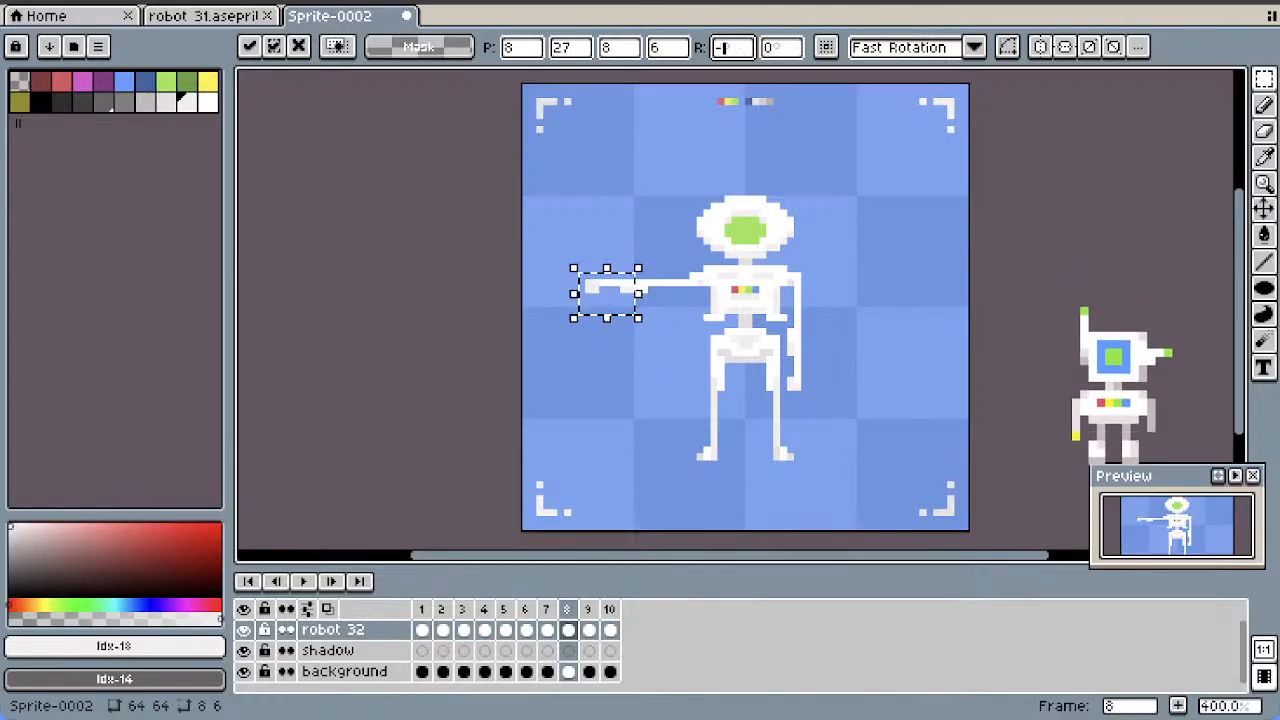
{"action": "left_click", "coordinate": [727, 48]}
{"action": "type", "text": "-40"}
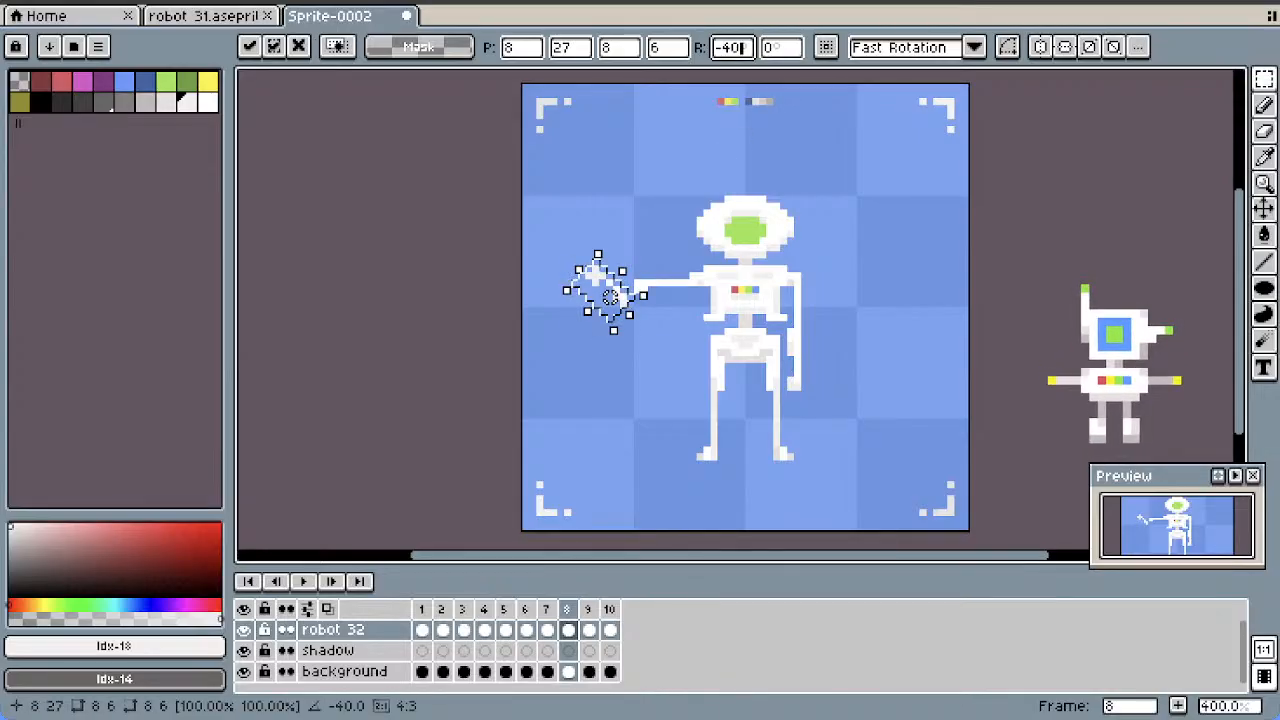
{"action": "left_click_drag", "start_coordinate": [606, 292], "coordinate": [610, 277]}
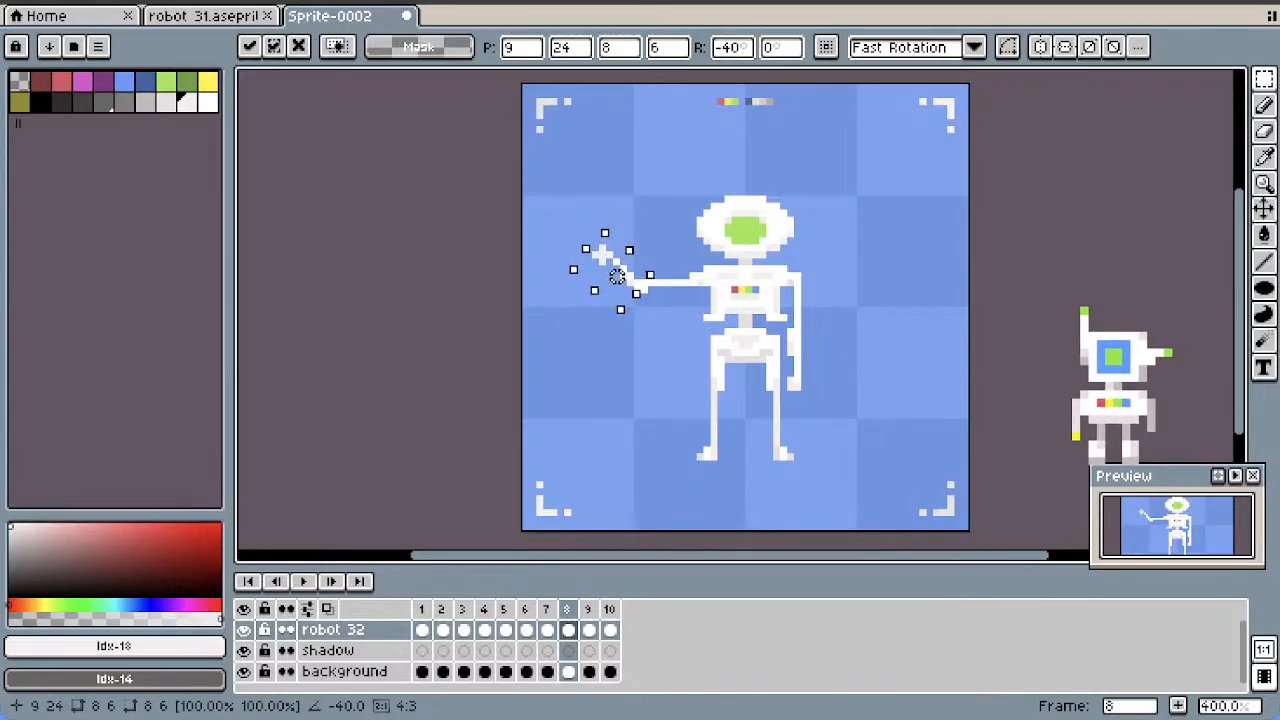
{"action": "left_click", "coordinate": [643, 197]}
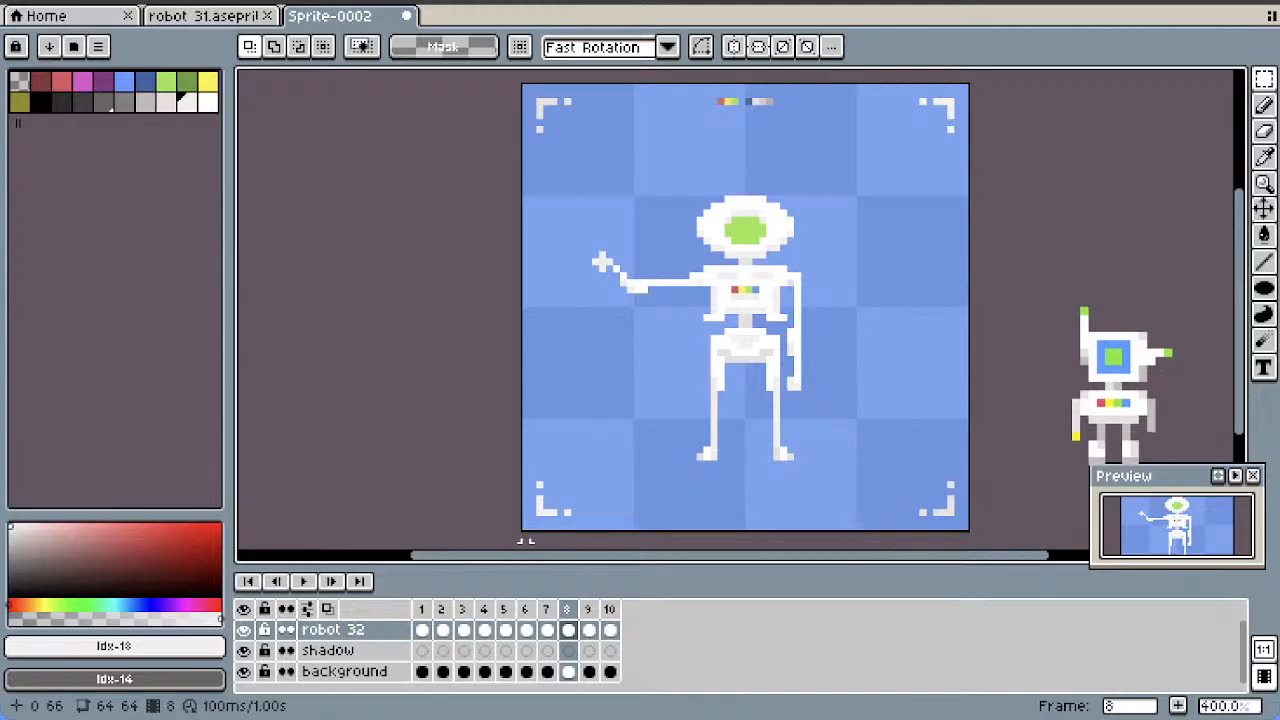
Duplicate the slightly raised forearm pose of frame 7 twice as new frames
{"action": "key", "text": "period"}
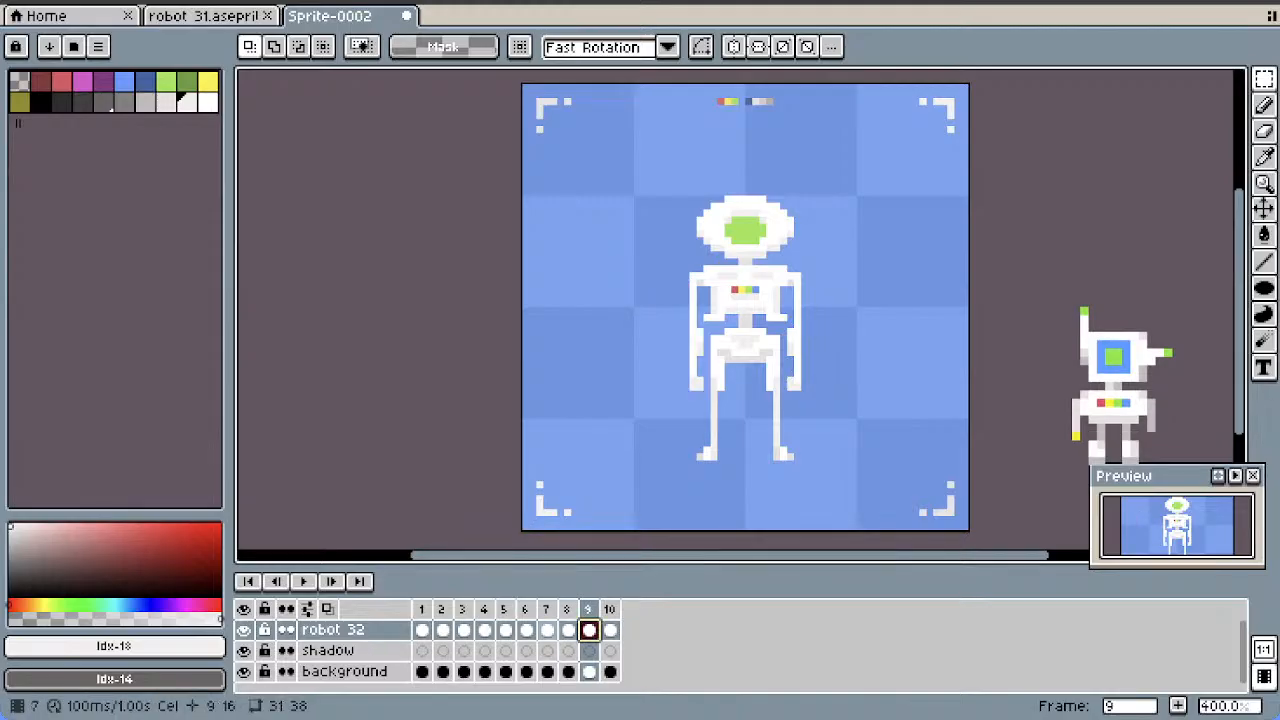
{"action": "left_click", "coordinate": [547, 630]}
{"action": "right_click", "coordinate": [548, 610]}
{"action": "left_click", "coordinate": [580, 595]}
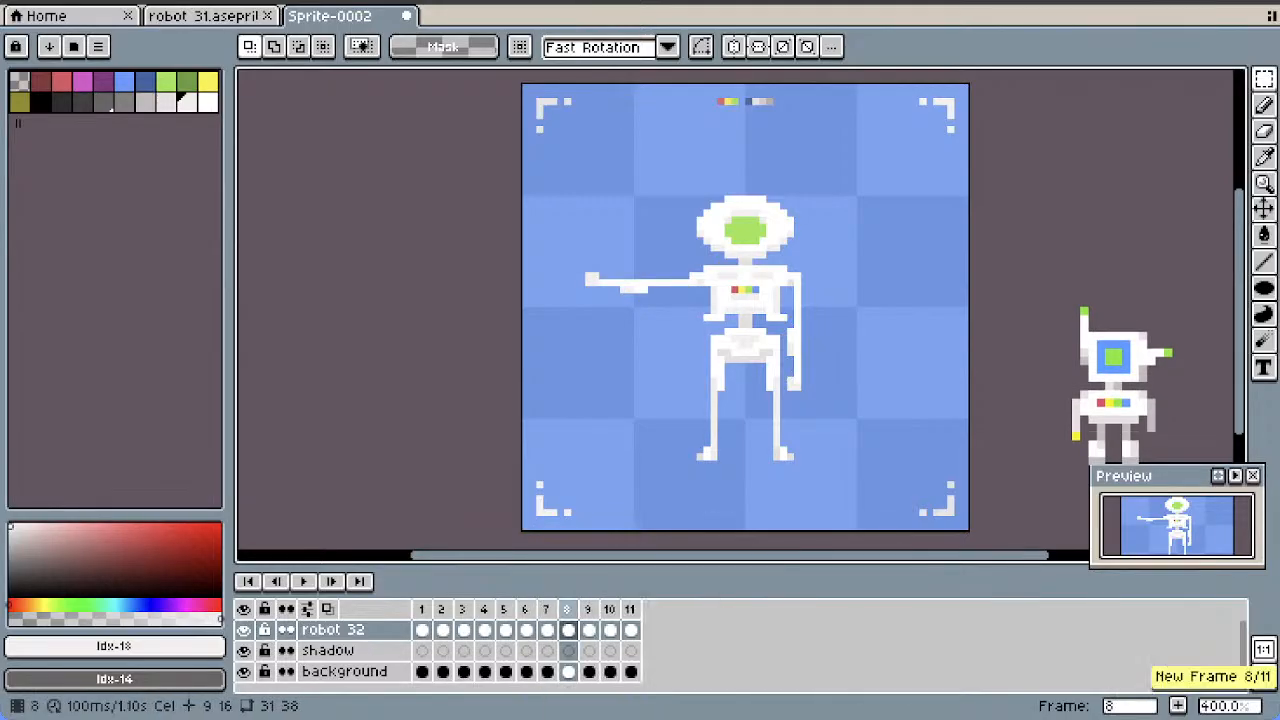
{"action": "left_click", "coordinate": [568, 609]}
{"action": "right_click", "coordinate": [569, 609]}
{"action": "left_click", "coordinate": [600, 591]}
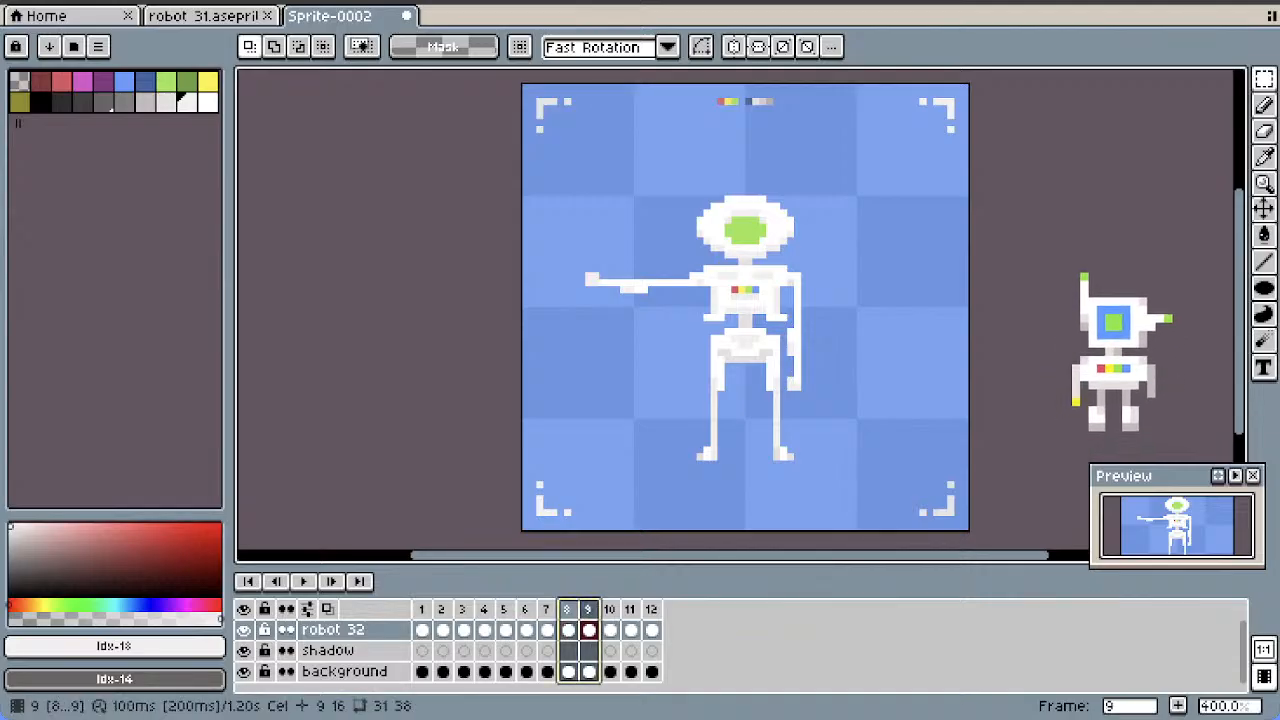
Move the two copied frames behind the steeper forearm pose and make frame 9 the active one
{"action": "left_click_drag", "start_coordinate": [623, 611], "coordinate": [660, 610]}
{"action": "left_click", "coordinate": [589, 630]}
{"action": "left_click", "coordinate": [589, 609]}
{"action": "left_click", "coordinate": [589, 609]}
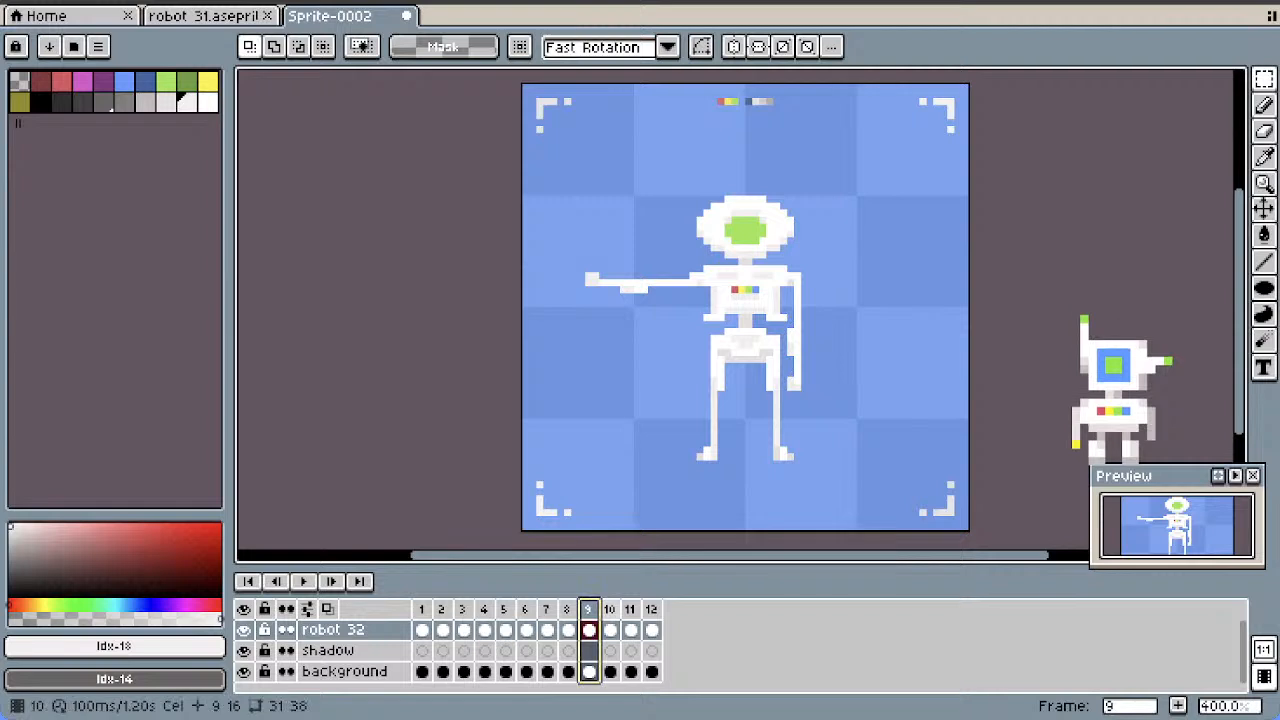
{"action": "left_click", "coordinate": [610, 609]}
{"action": "left_click", "coordinate": [589, 609]}
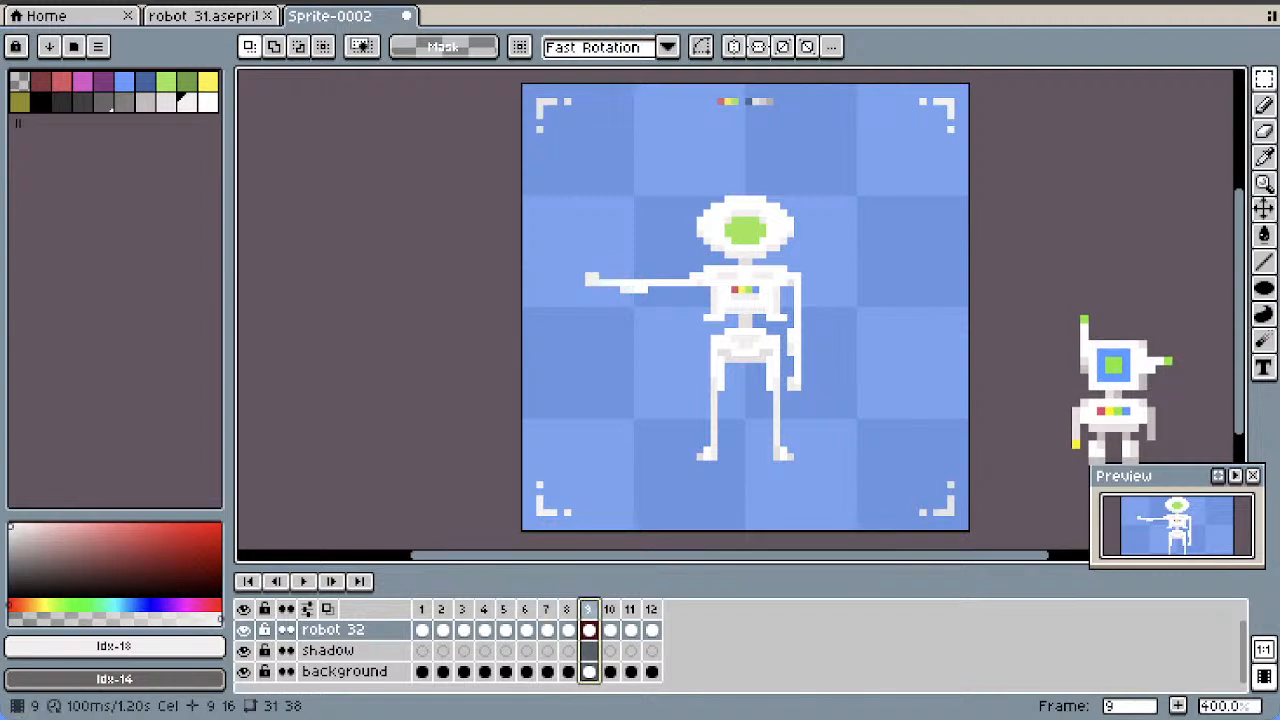
Rotate the forearm in frame 9 by -600° within a 9 by 5 pixel selection, move it to 11, 25, and fill the elbow gap
{"action": "left_click_drag", "start_coordinate": [630, 276], "coordinate": [571, 305]}
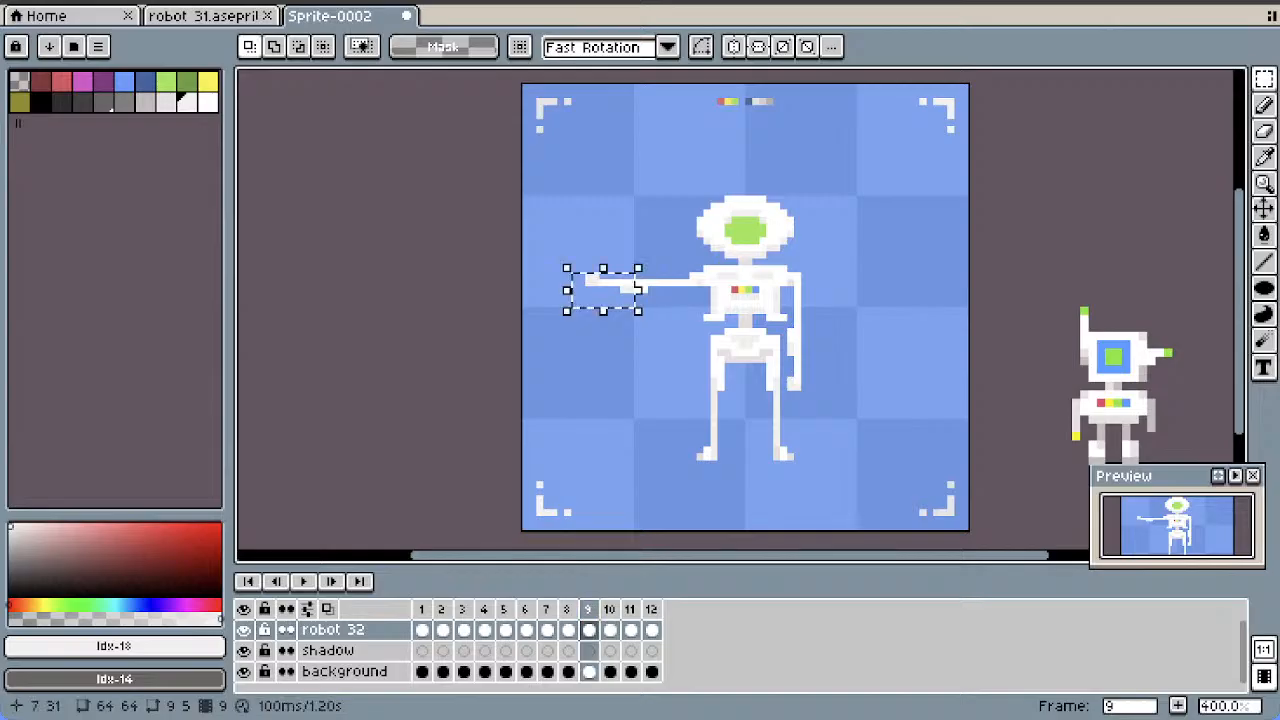
{"action": "left_click", "coordinate": [719, 48]}
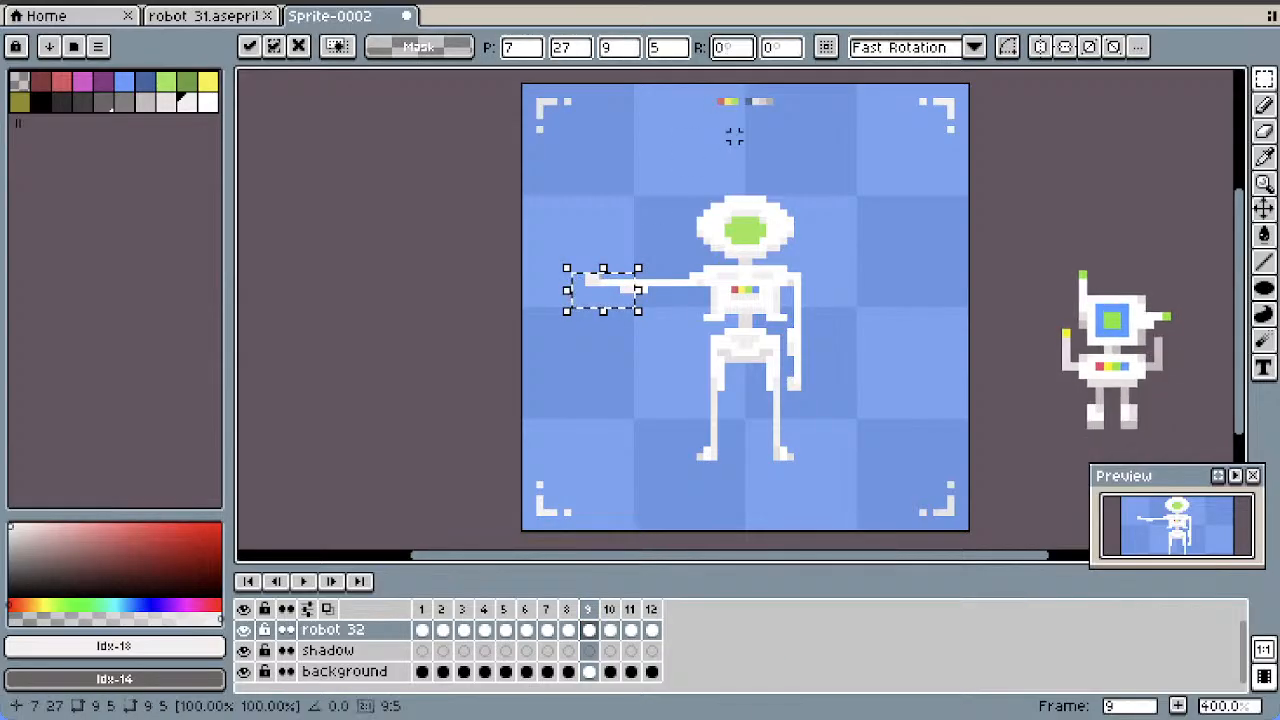
{"action": "type", "text": "-60"}
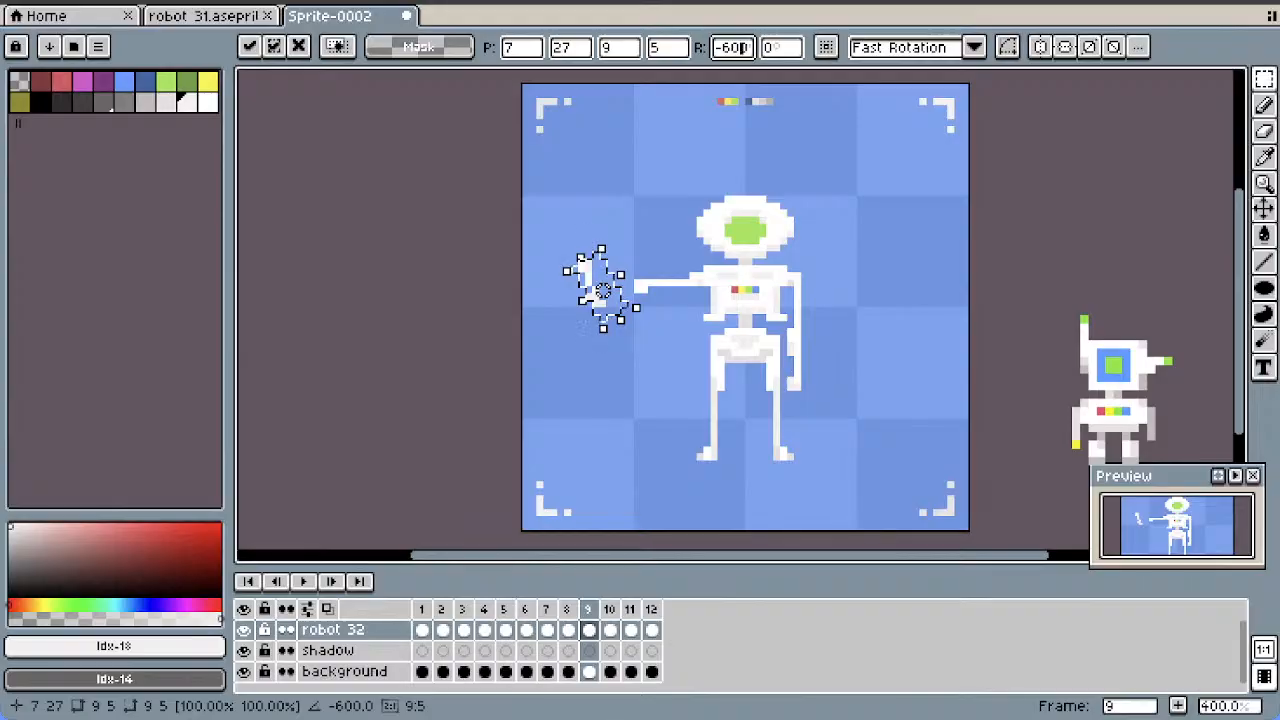
{"action": "left_click_drag", "start_coordinate": [603, 291], "coordinate": [631, 277]}
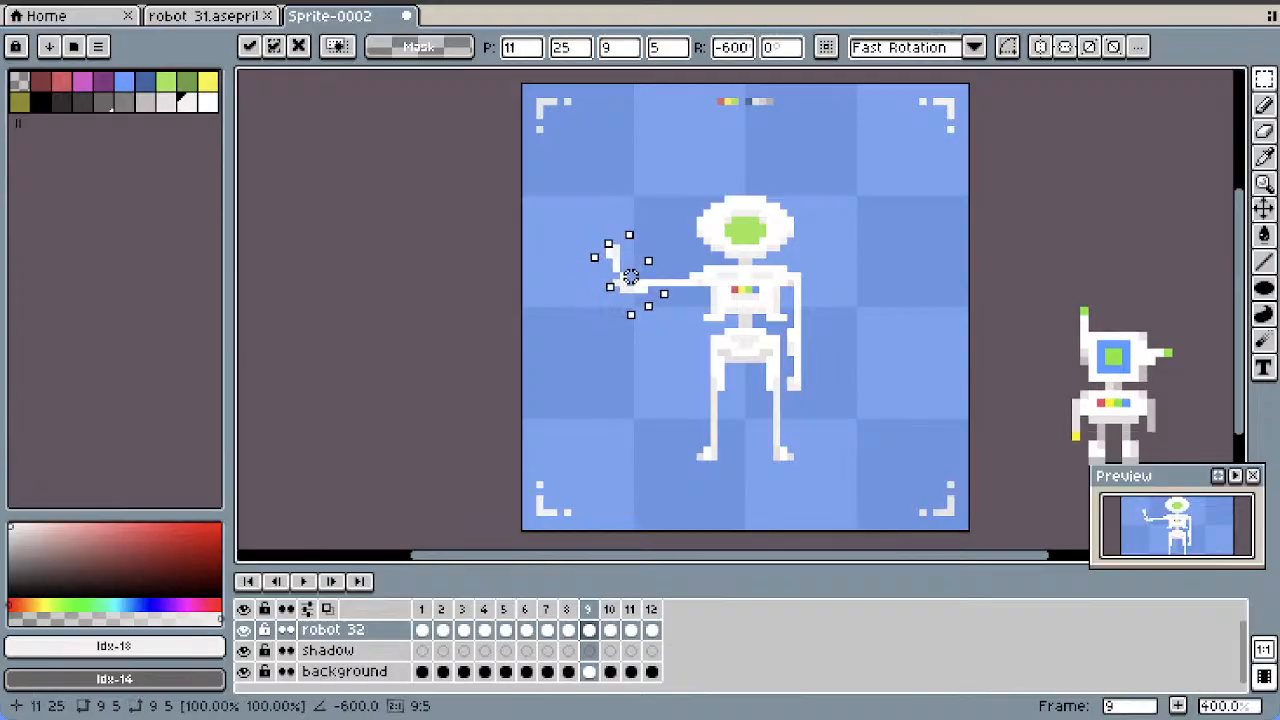
{"action": "left_click", "coordinate": [643, 191]}
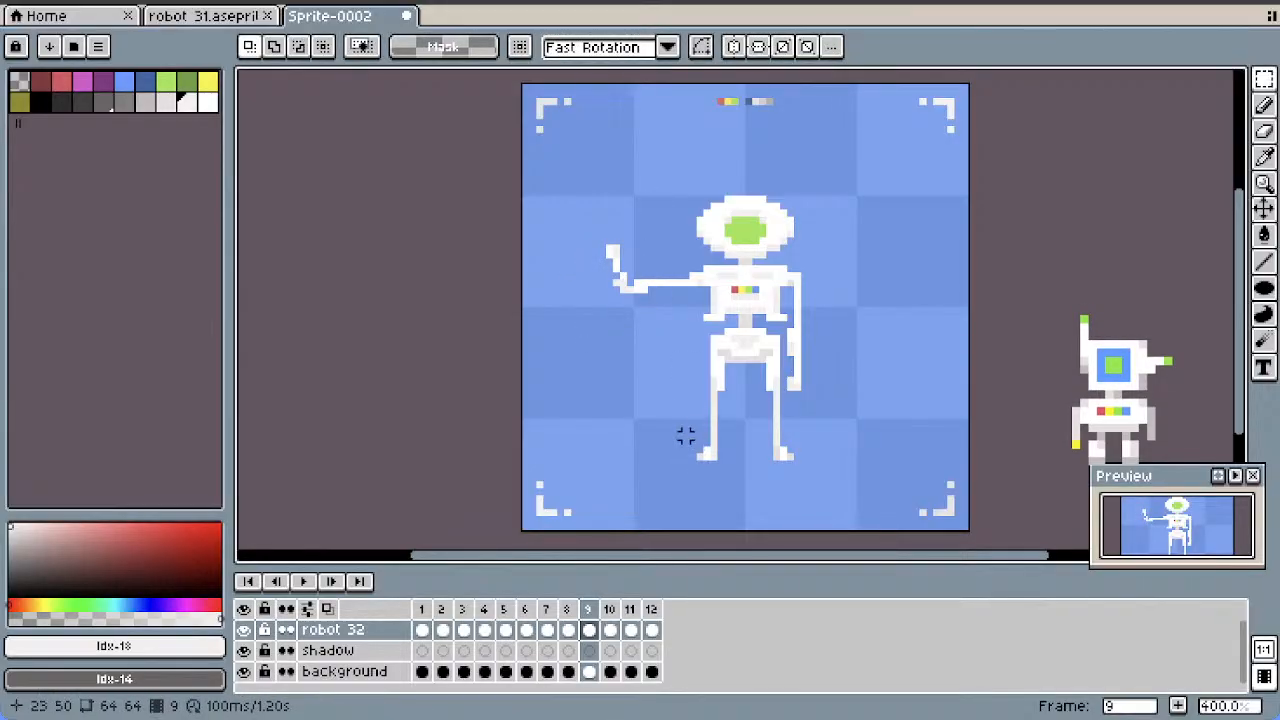
{"action": "key", "text": "e"}
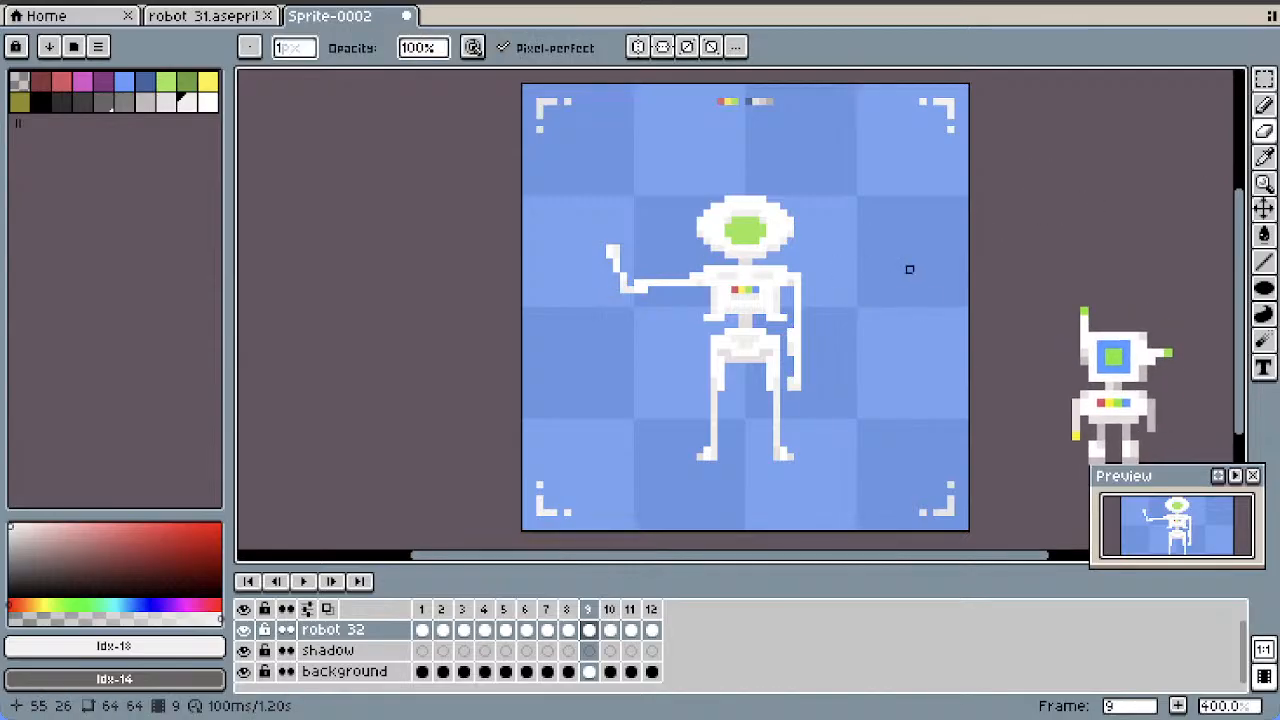
{"action": "left_click", "coordinate": [1264, 104]}
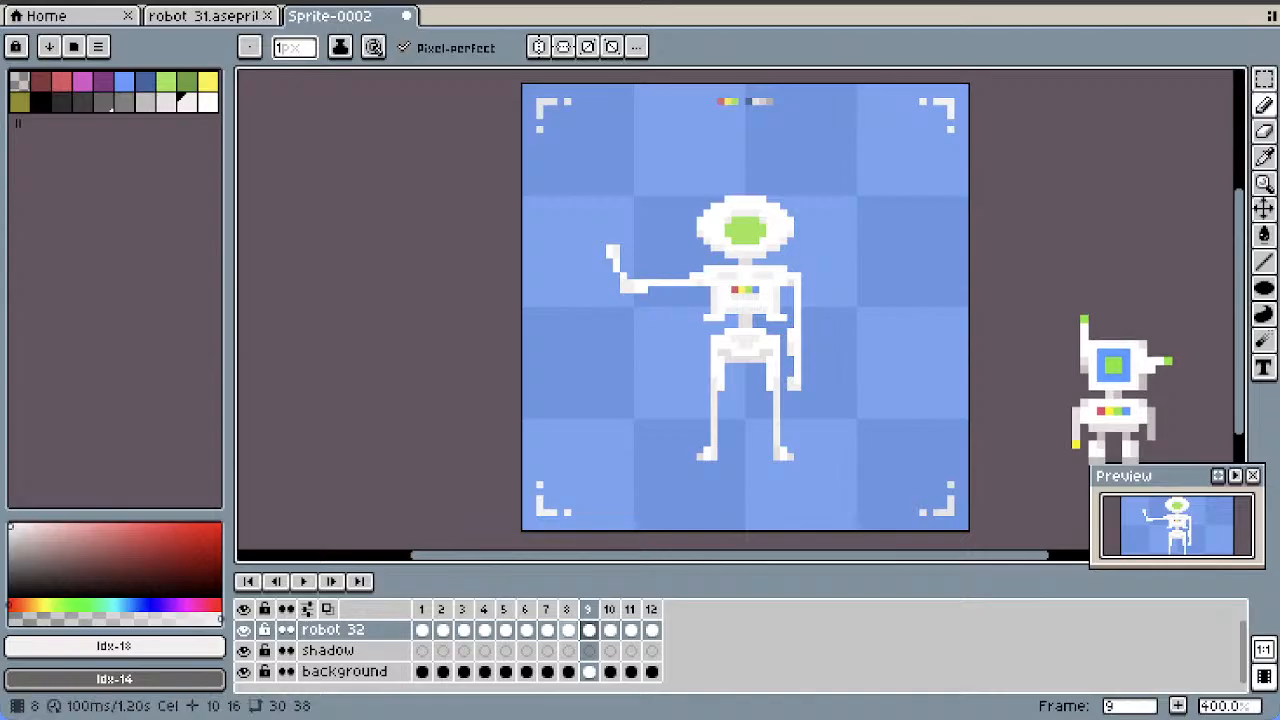
Compare the forearm poses across frames 7 to 10
{"action": "key", "text": "Left"}
{"action": "key", "text": "Left"}
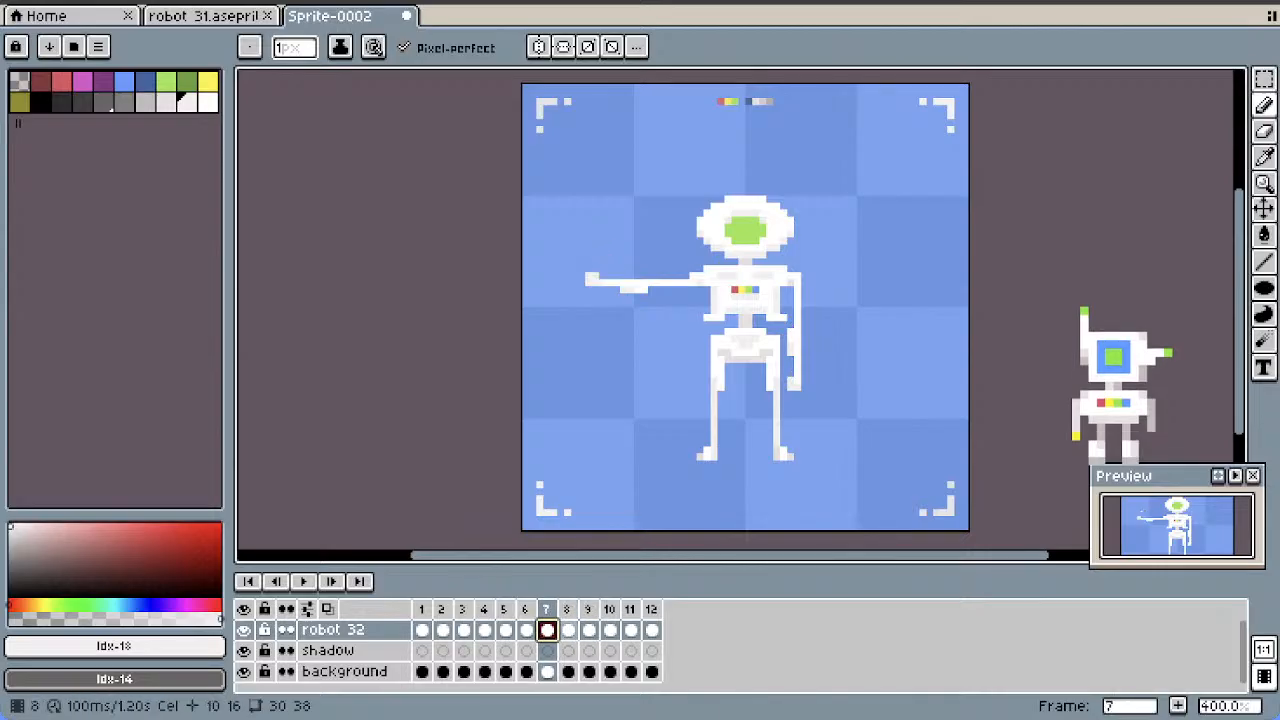
{"action": "key", "text": "Right"}
{"action": "key", "text": "Right"}
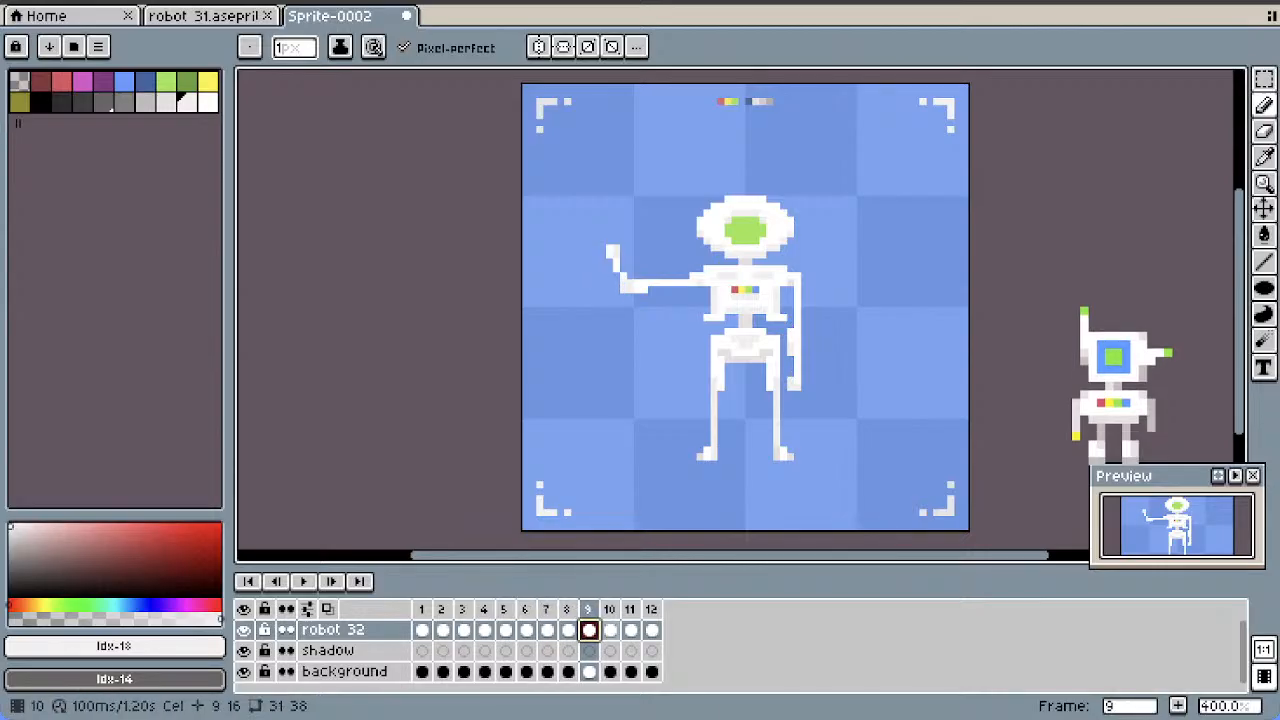
{"action": "key", "text": "Right"}
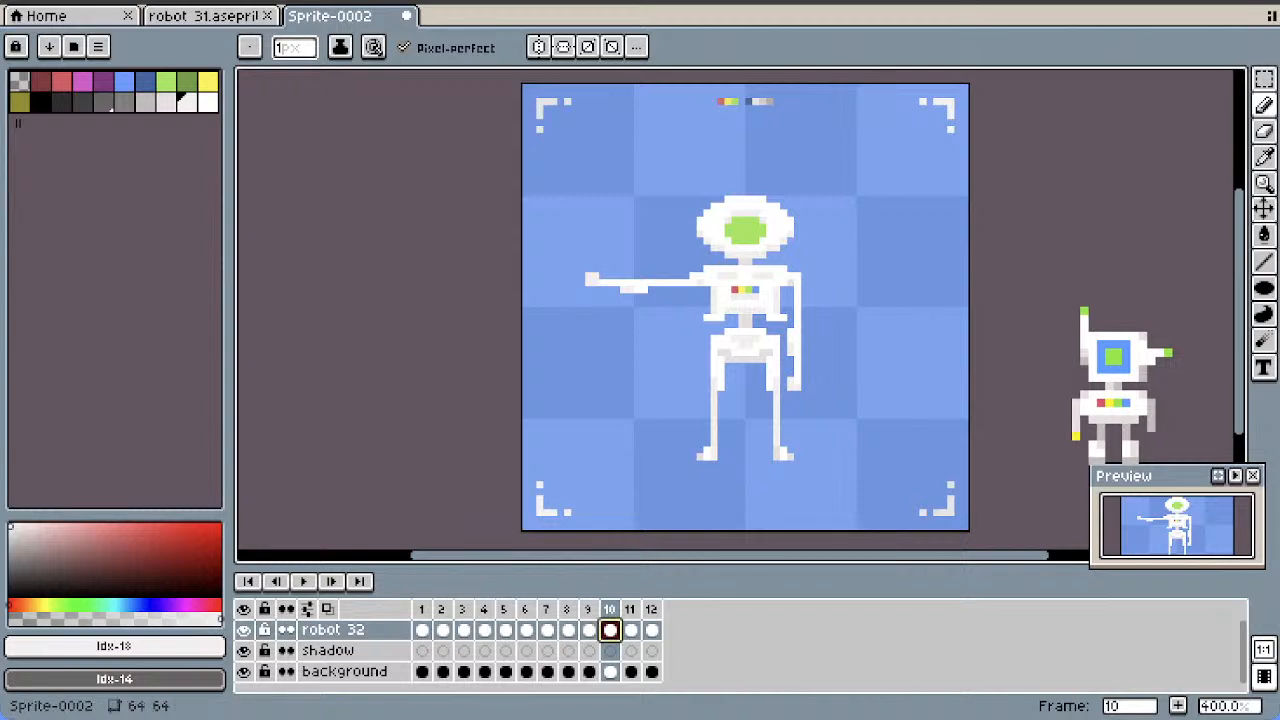
{"action": "key", "text": "Left"}
{"action": "key", "text": "Left"}
{"action": "key", "text": "Left"}
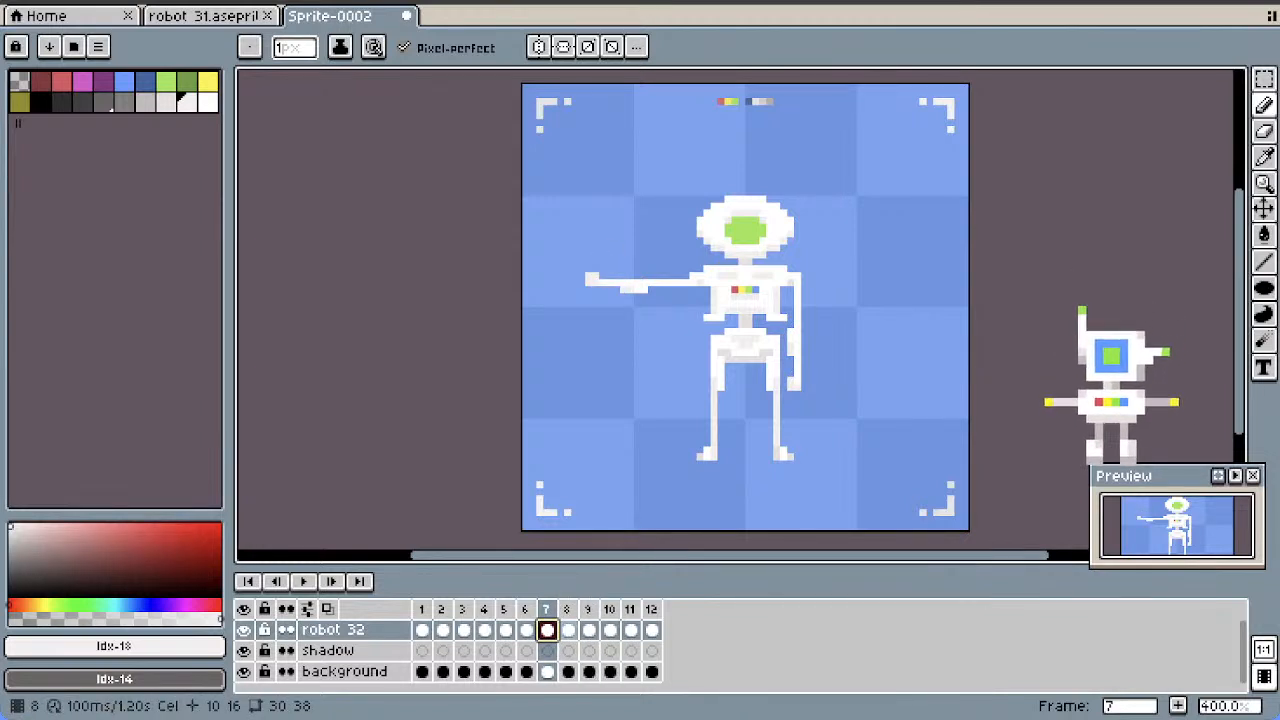
{"action": "key", "text": "Right"}
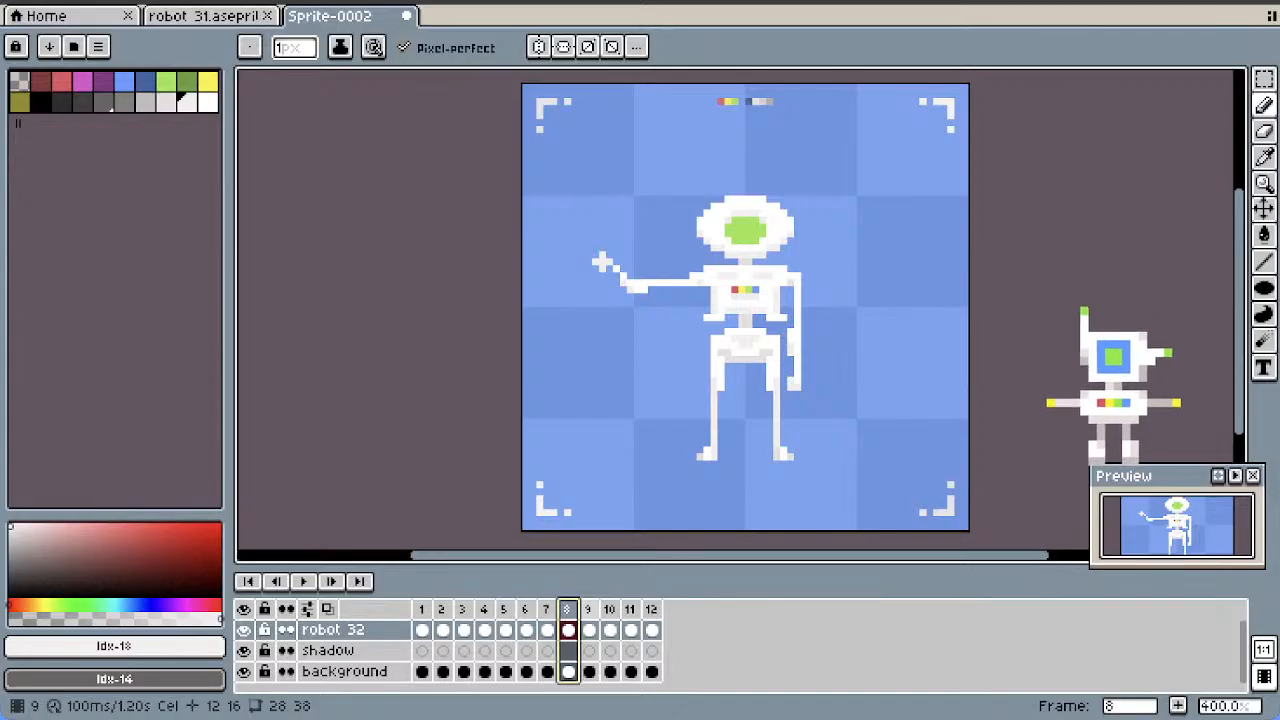
Delete all five frames that follow frame 7
{"action": "key", "text": "shift+Right"}
{"action": "key", "text": "shift+Right"}
{"action": "key", "text": "shift+Right"}
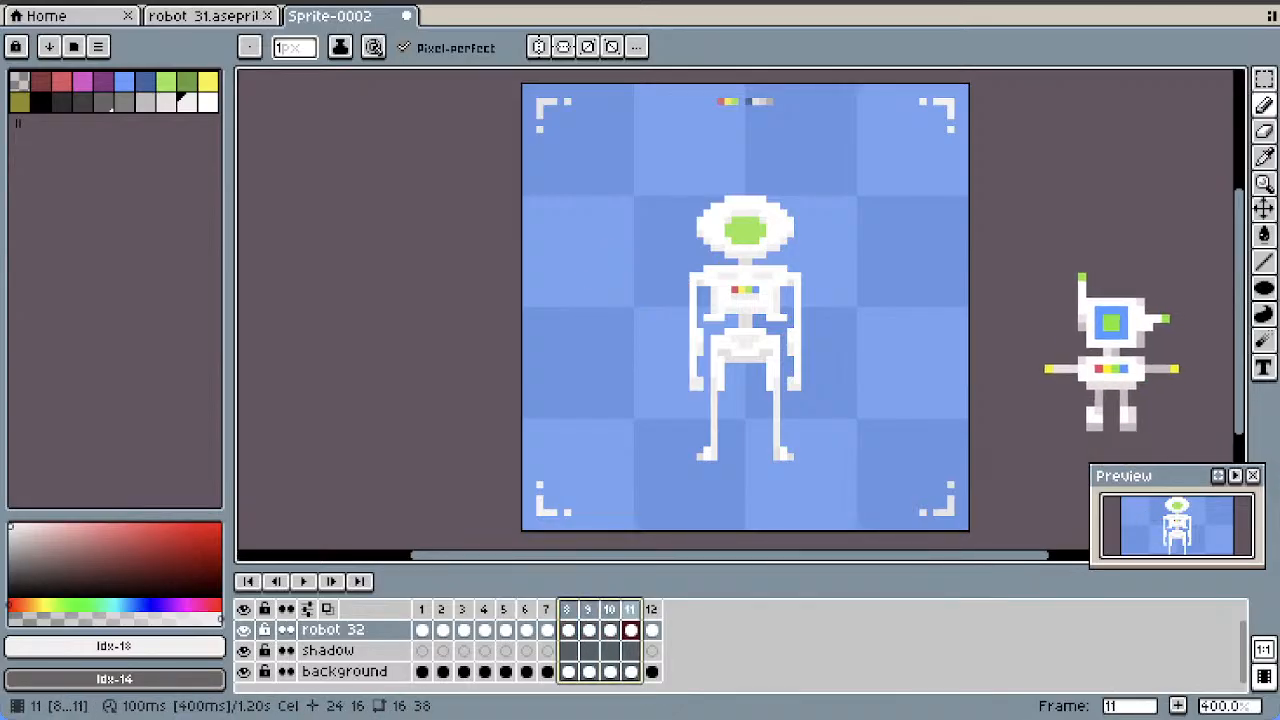
{"action": "key", "text": "Delete"}
{"action": "left_click", "coordinate": [547, 609]}
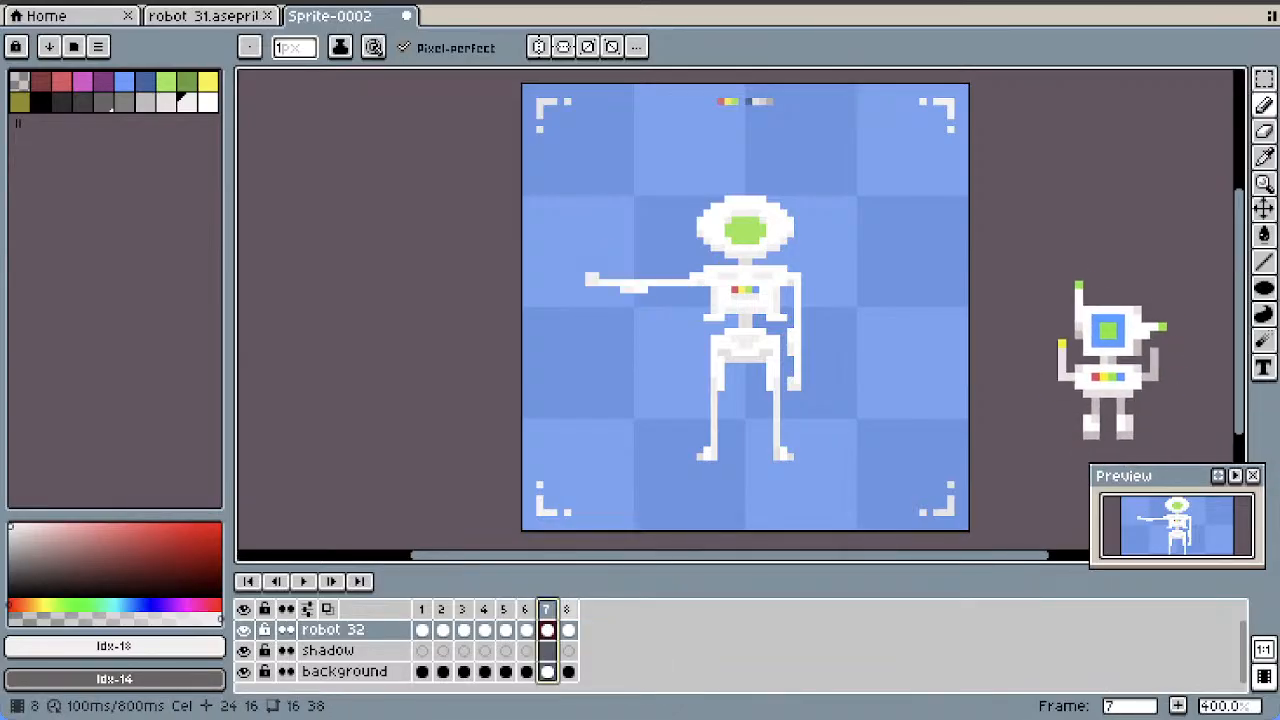
{"action": "left_click", "coordinate": [568, 609]}
{"action": "left_click", "coordinate": [547, 609]}
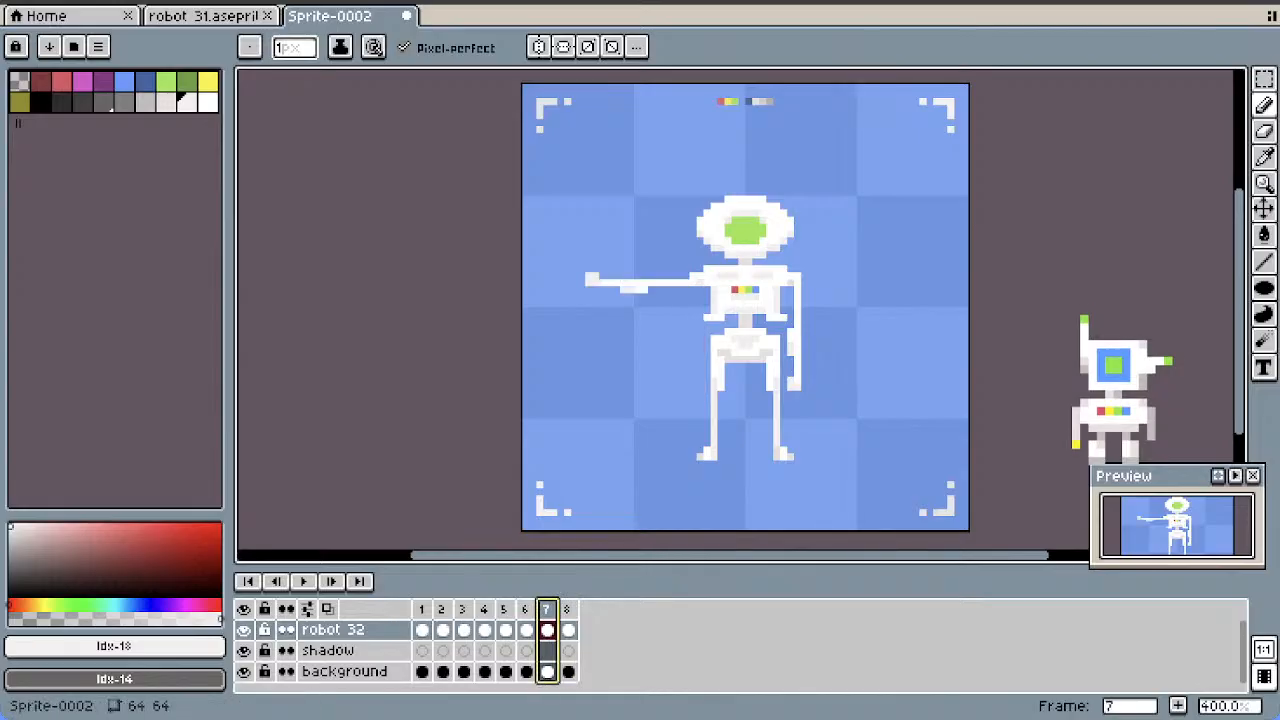
{"action": "left_click", "coordinate": [568, 609]}
{"action": "key", "text": "Delete"}
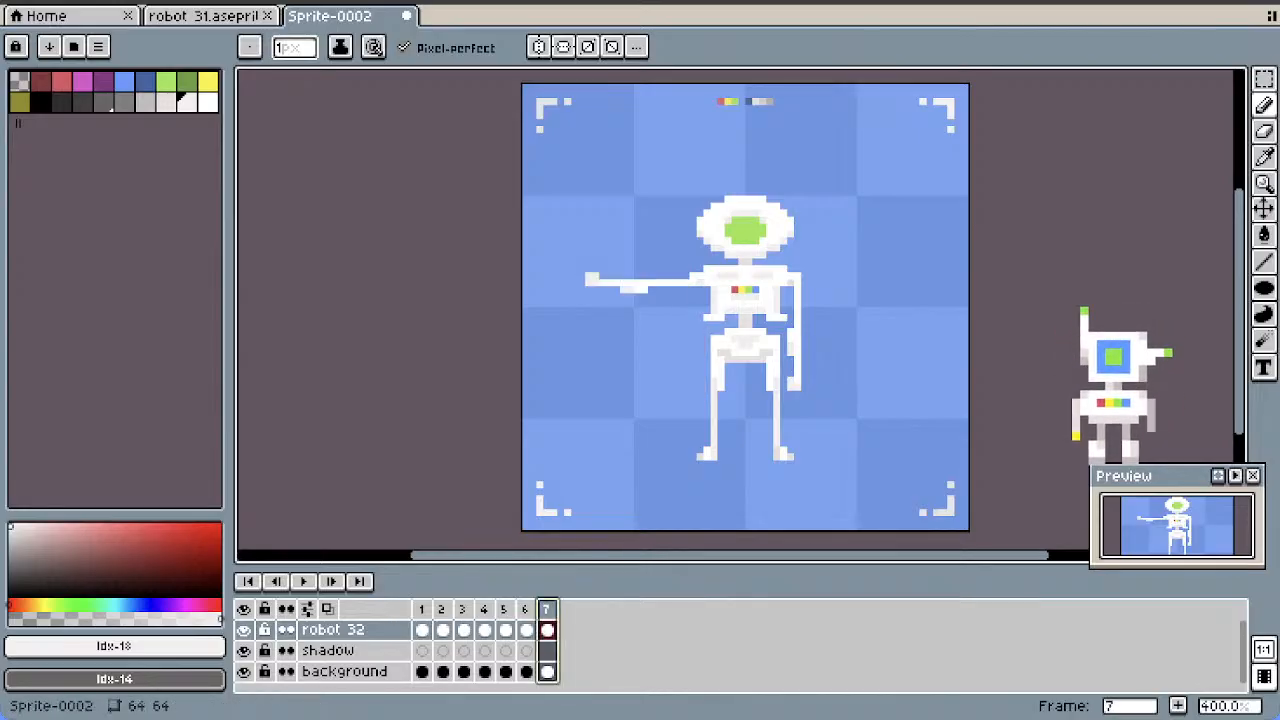
Rotate the forearm in frame 7 by another -10° within an 11 by 5 pixel selection and deselect it
{"action": "key", "text": "m"}
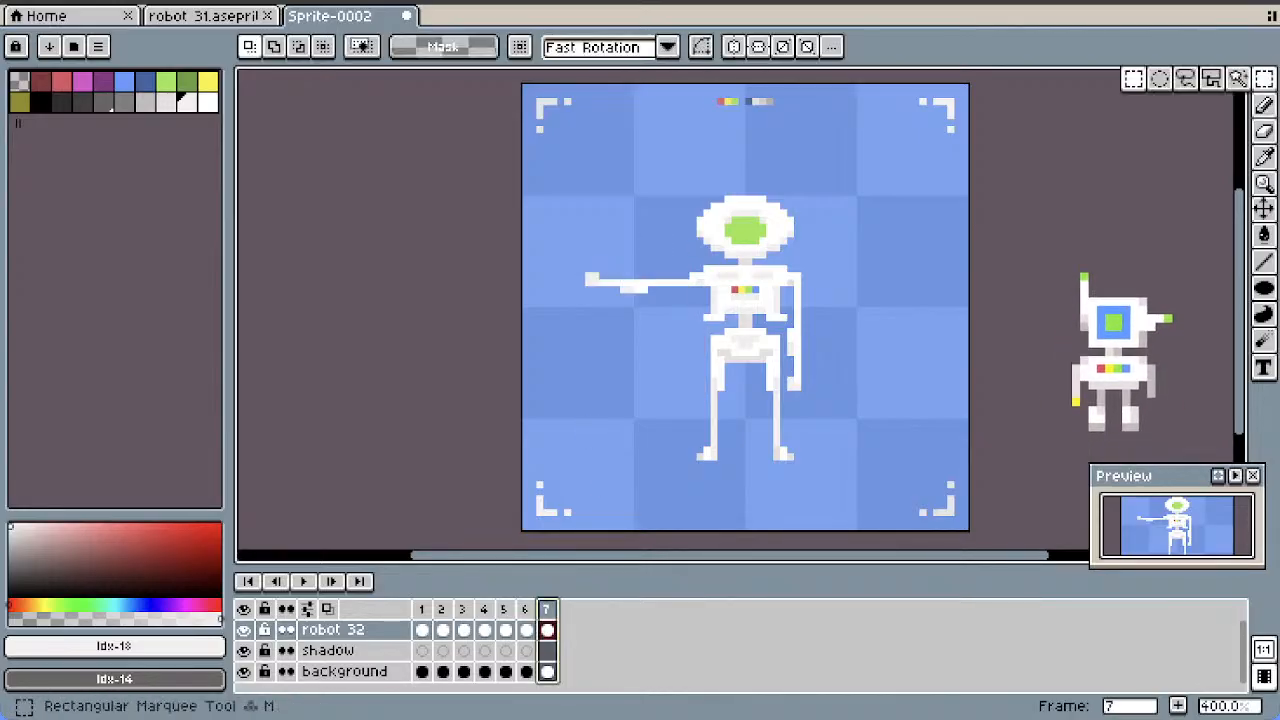
{"action": "key", "text": "w"}
{"action": "left_click", "coordinate": [641, 280]}
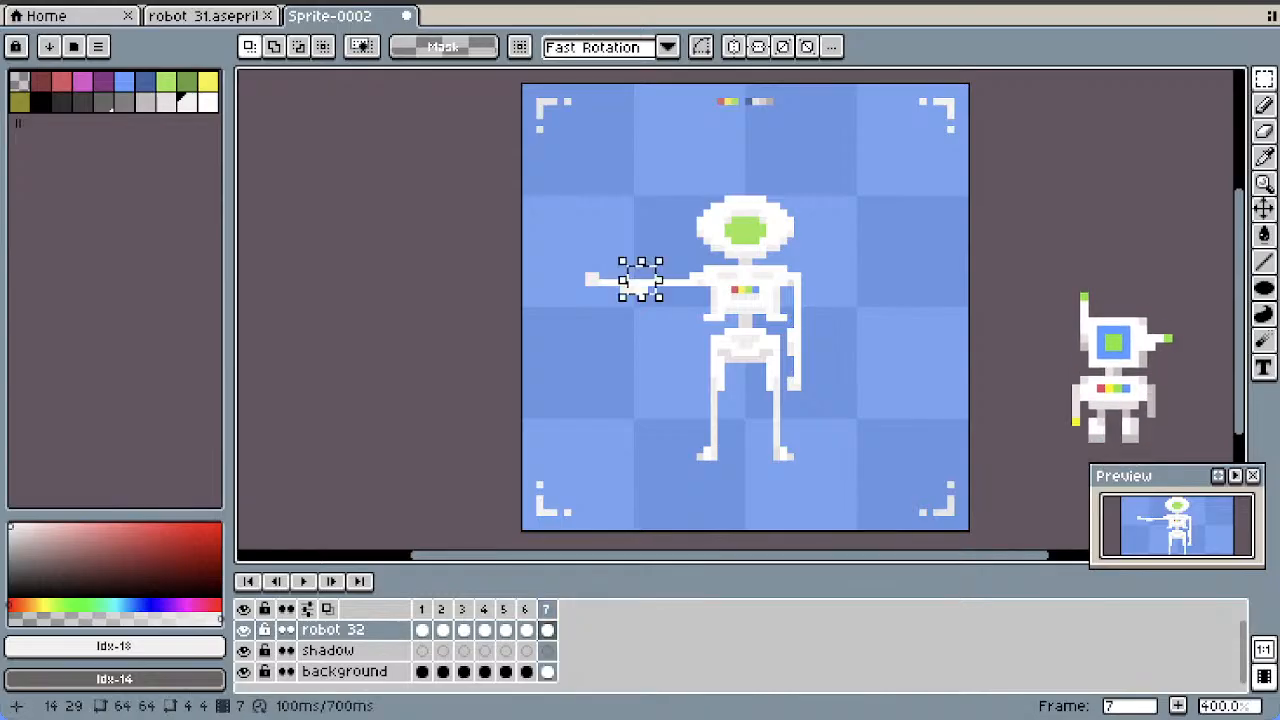
{"action": "key", "text": "ctrl+z"}
{"action": "left_click_drag", "start_coordinate": [651, 263], "coordinate": [566, 304]}
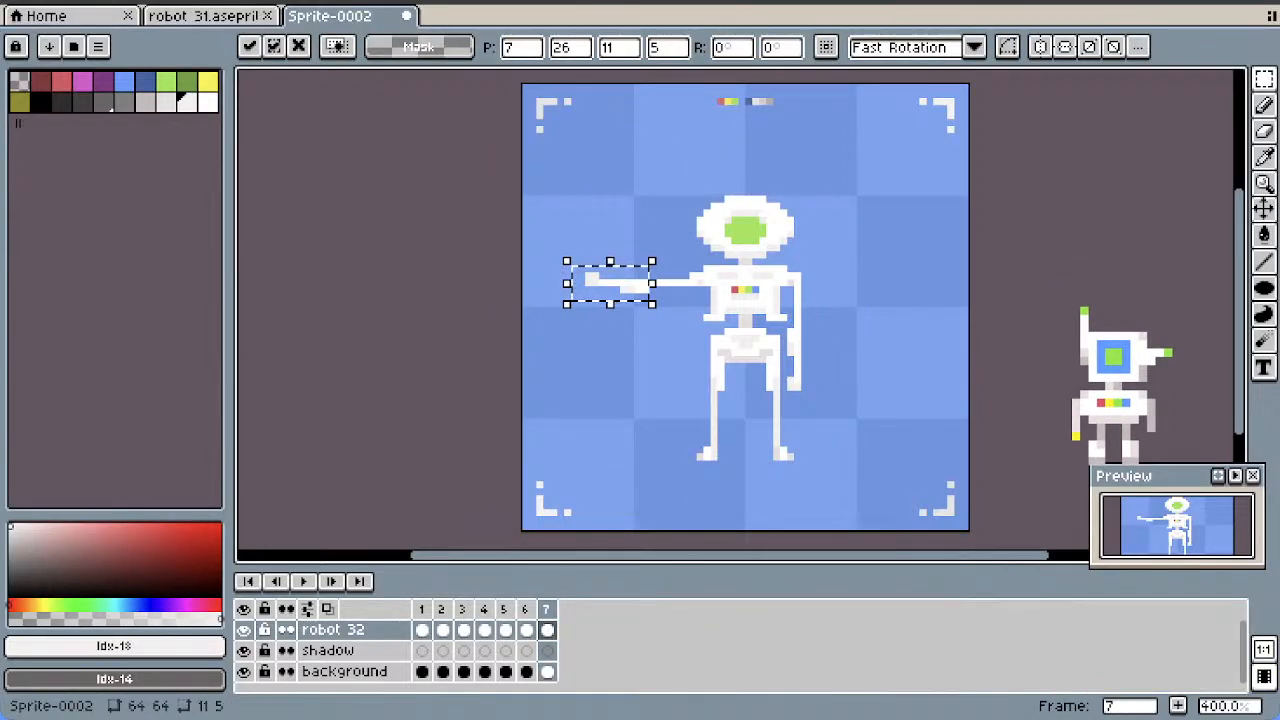
{"action": "type", "text": "-10"}
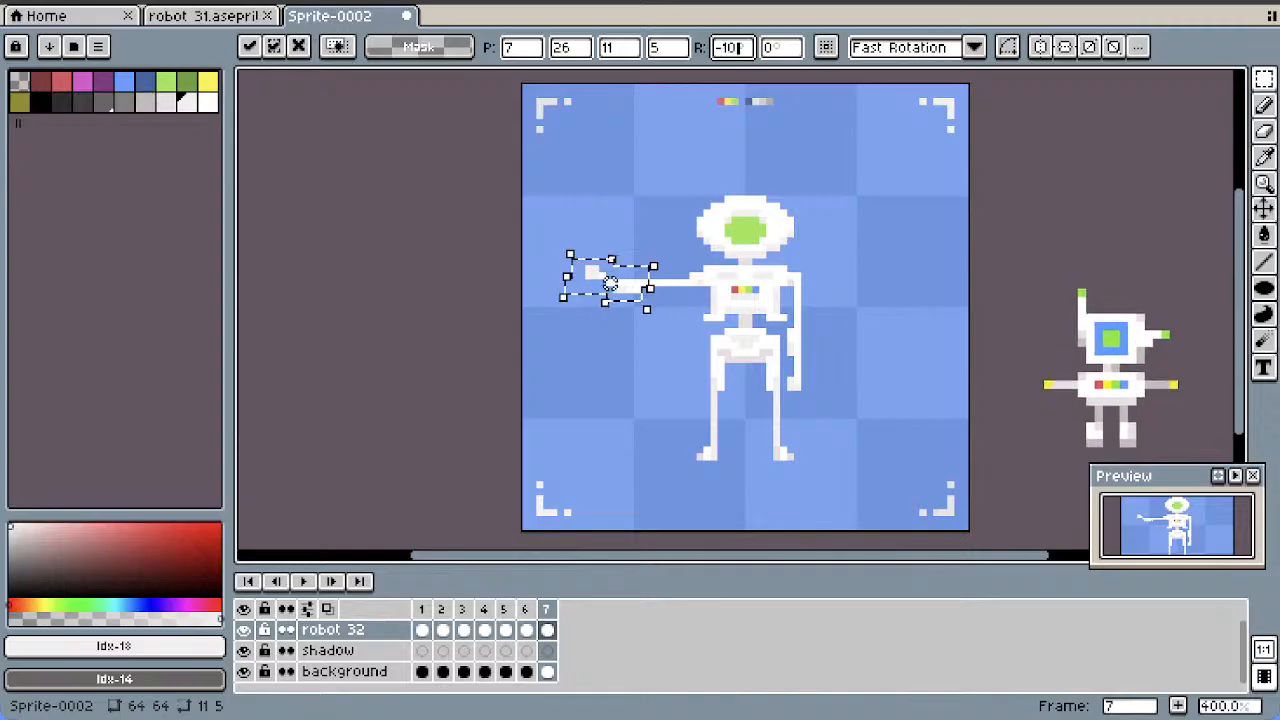
{"action": "left_click", "coordinate": [623, 212]}
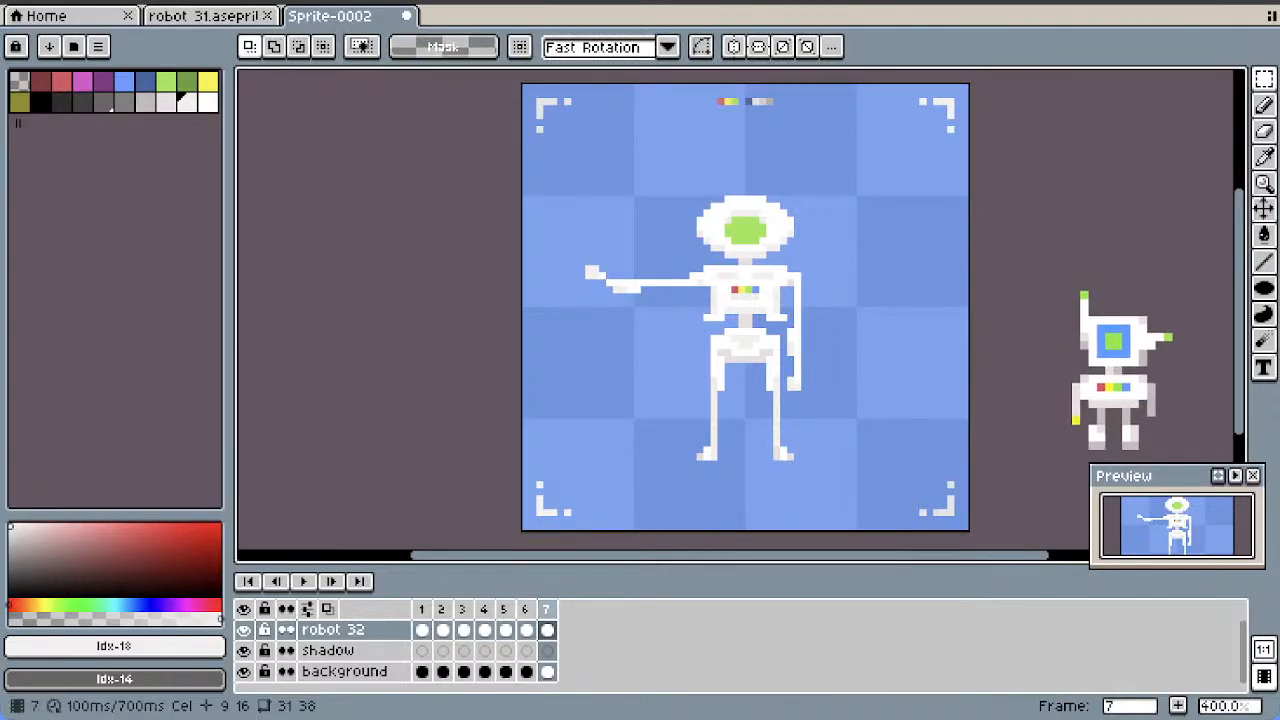
Compare the raised forearm in frame 7 with frame 6 and leave frame 6 active
{"action": "left_click", "coordinate": [525, 609]}
{"action": "left_click", "coordinate": [546, 609]}
{"action": "left_click", "coordinate": [525, 609]}
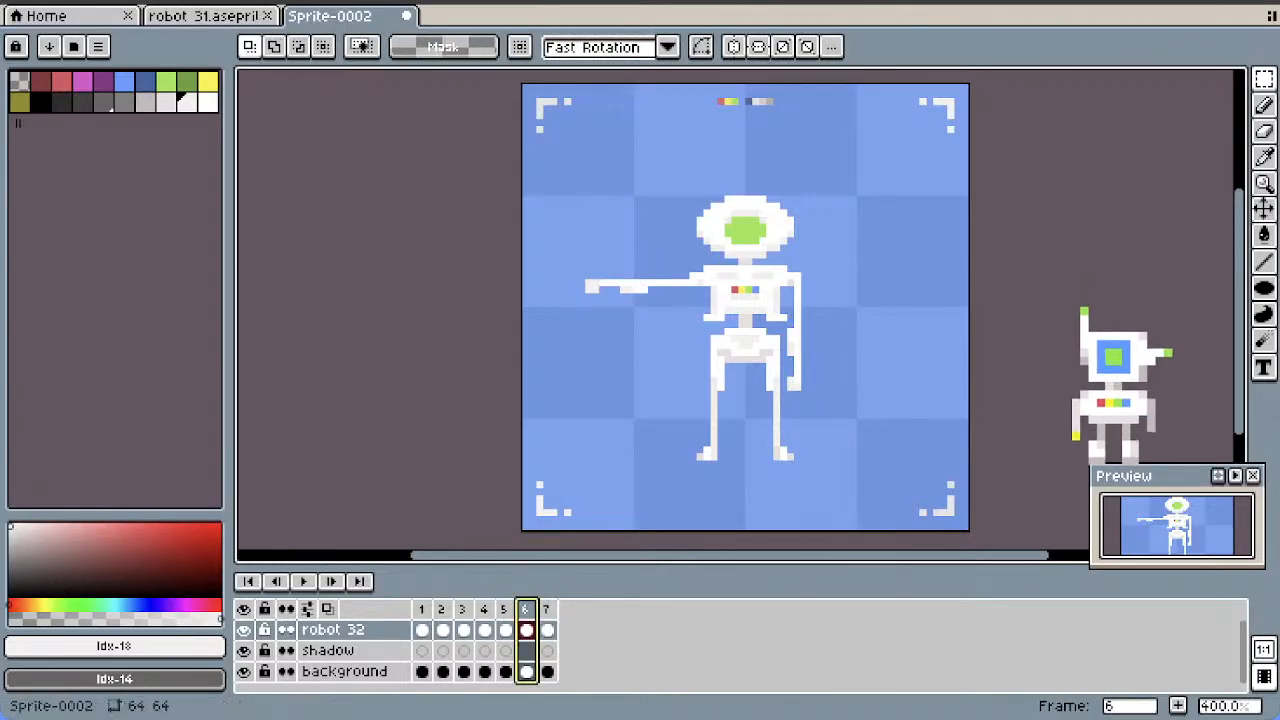
Undo the newly added copy of frame 6 and the last forearm rotation in frame 7
{"action": "left_click", "coordinate": [505, 609]}
{"action": "left_click", "coordinate": [524, 609]}
{"action": "right_click", "coordinate": [522, 609]}
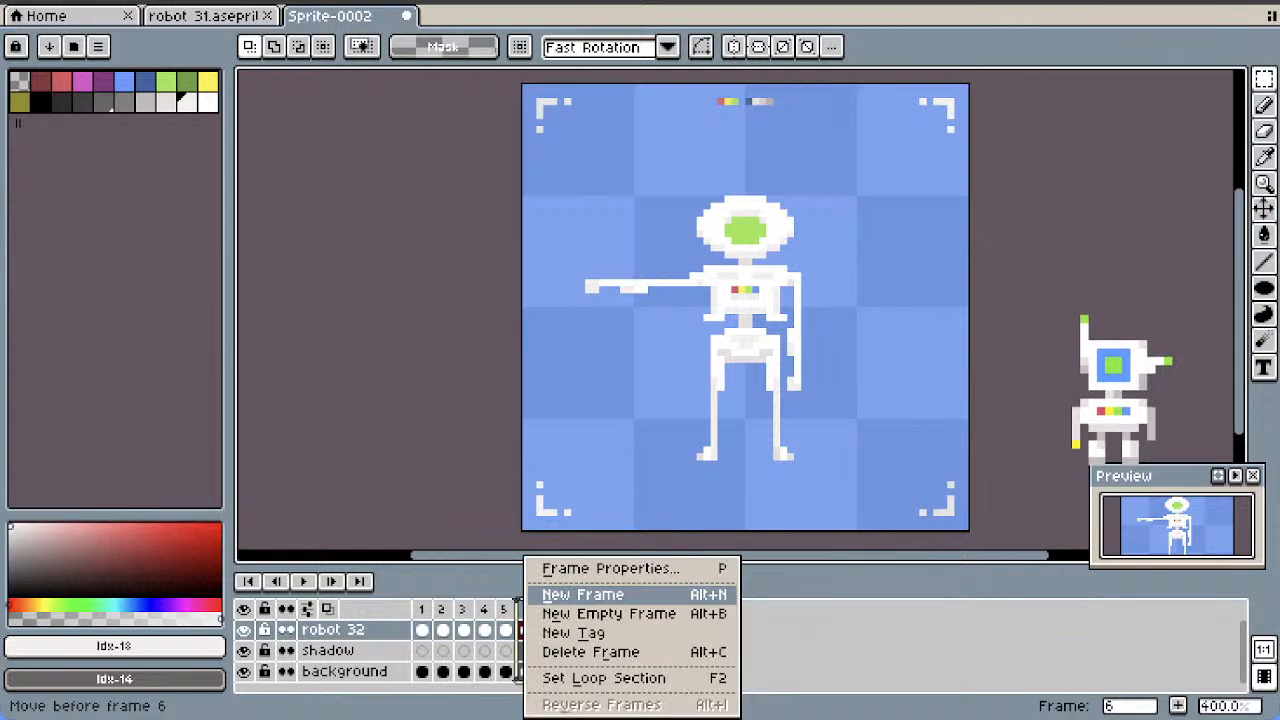
{"action": "left_click", "coordinate": [583, 594]}
{"action": "key", "text": "ctrl+z"}
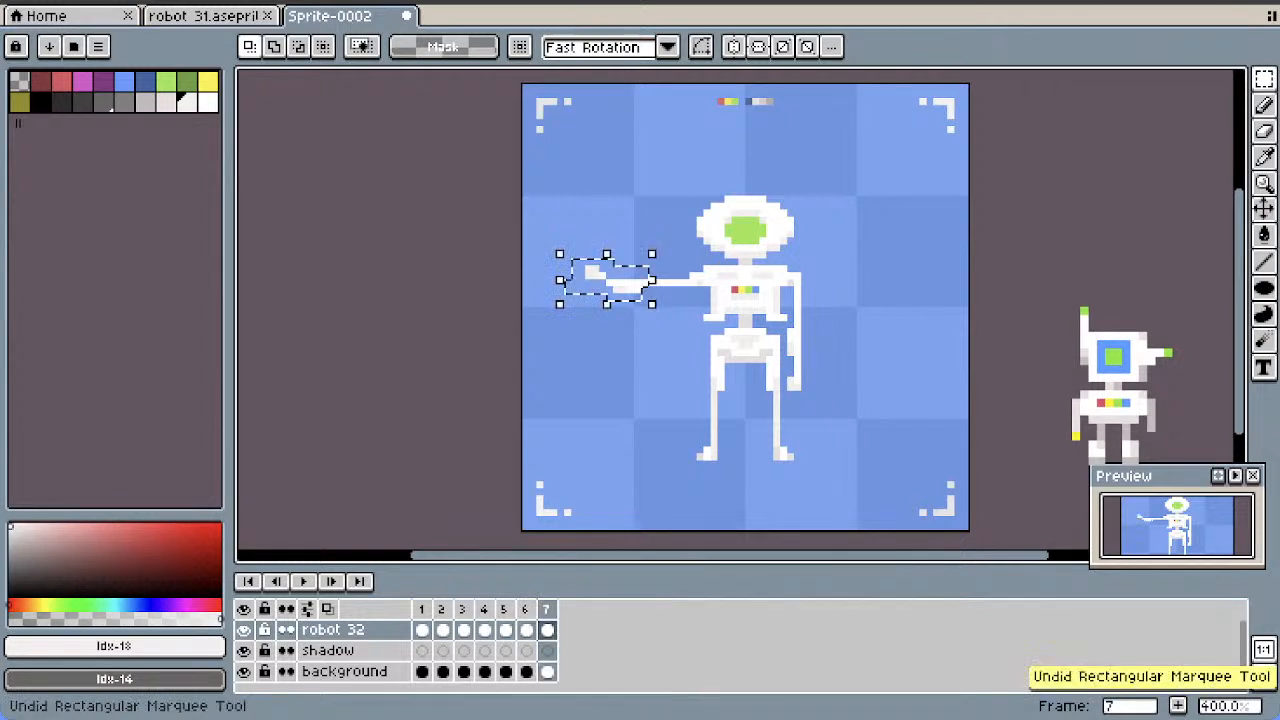
{"action": "key", "text": "ctrl+z"}
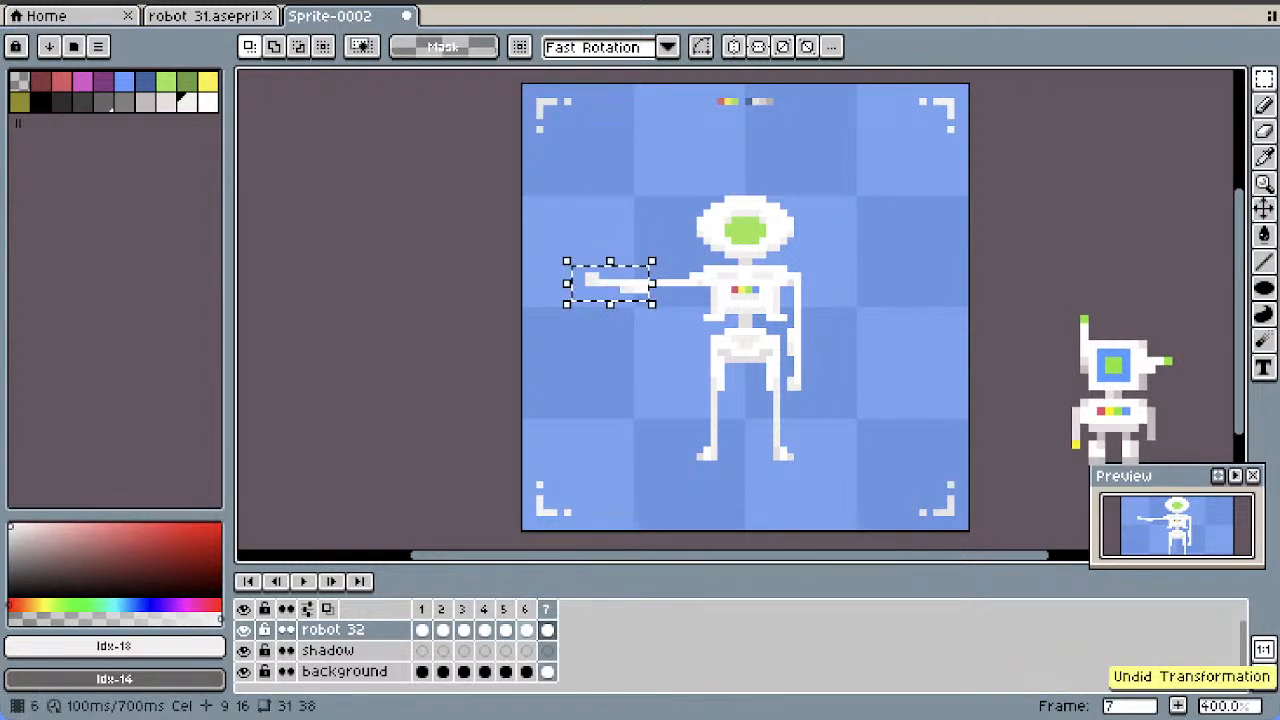
Duplicate frame 6 and move the copy to the end of the timeline as frame 8
{"action": "right_click", "coordinate": [524, 609]}
{"action": "left_click", "coordinate": [575, 594]}
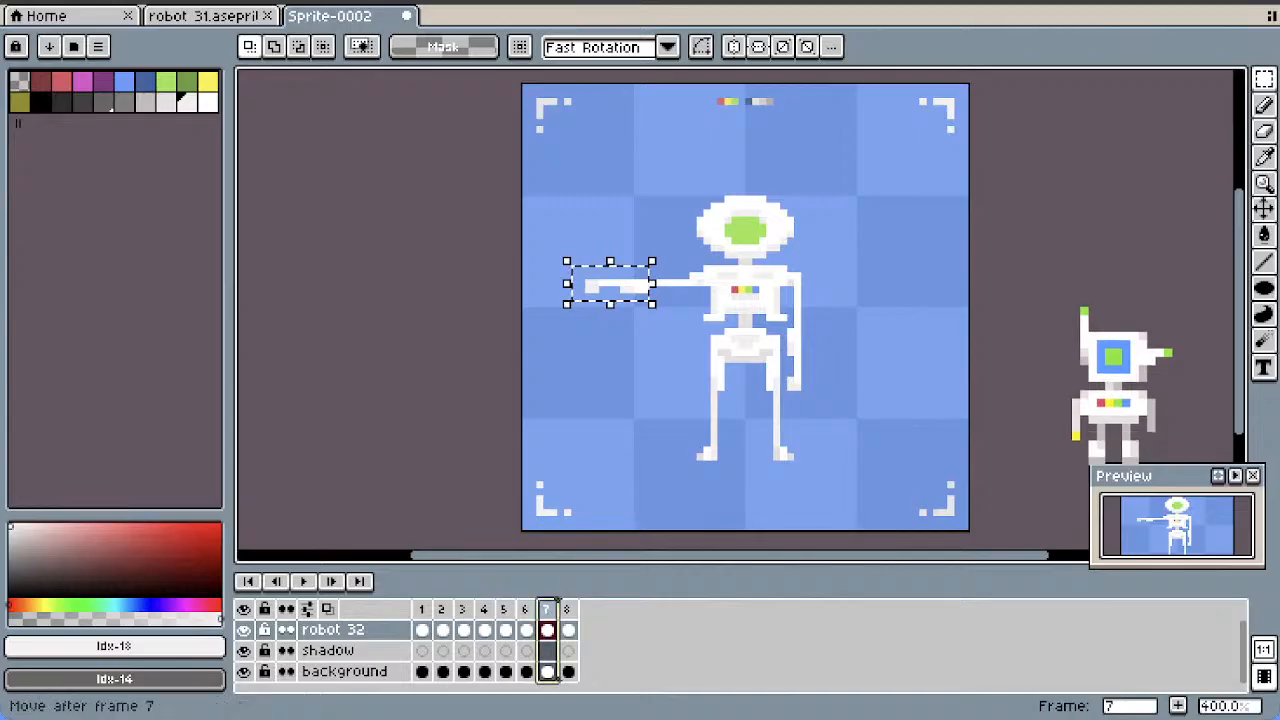
{"action": "left_click", "coordinate": [568, 610]}
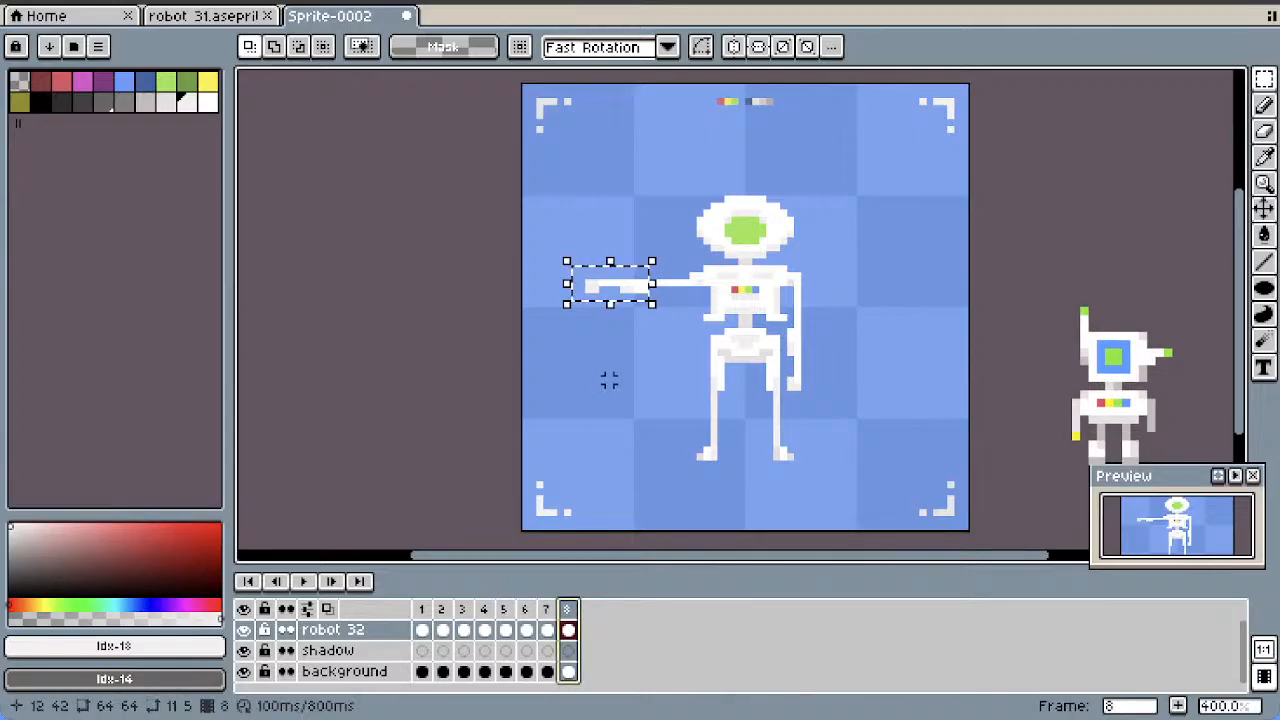
Rotate the selected forearm in frame 8 by -40°, move it to position 8, 23 so it meets the elbow, and deselect it
{"action": "left_click", "coordinate": [630, 288]}
{"action": "left_click", "coordinate": [728, 47]}
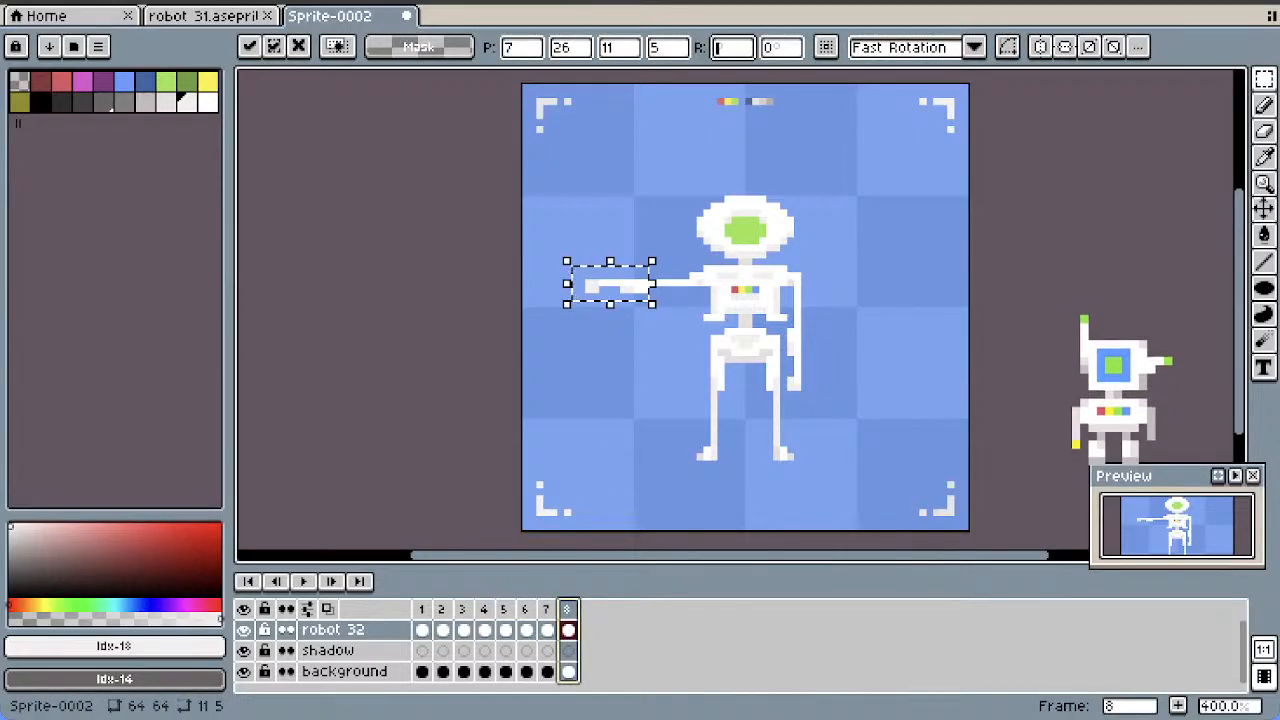
{"action": "type", "text": "-40"}
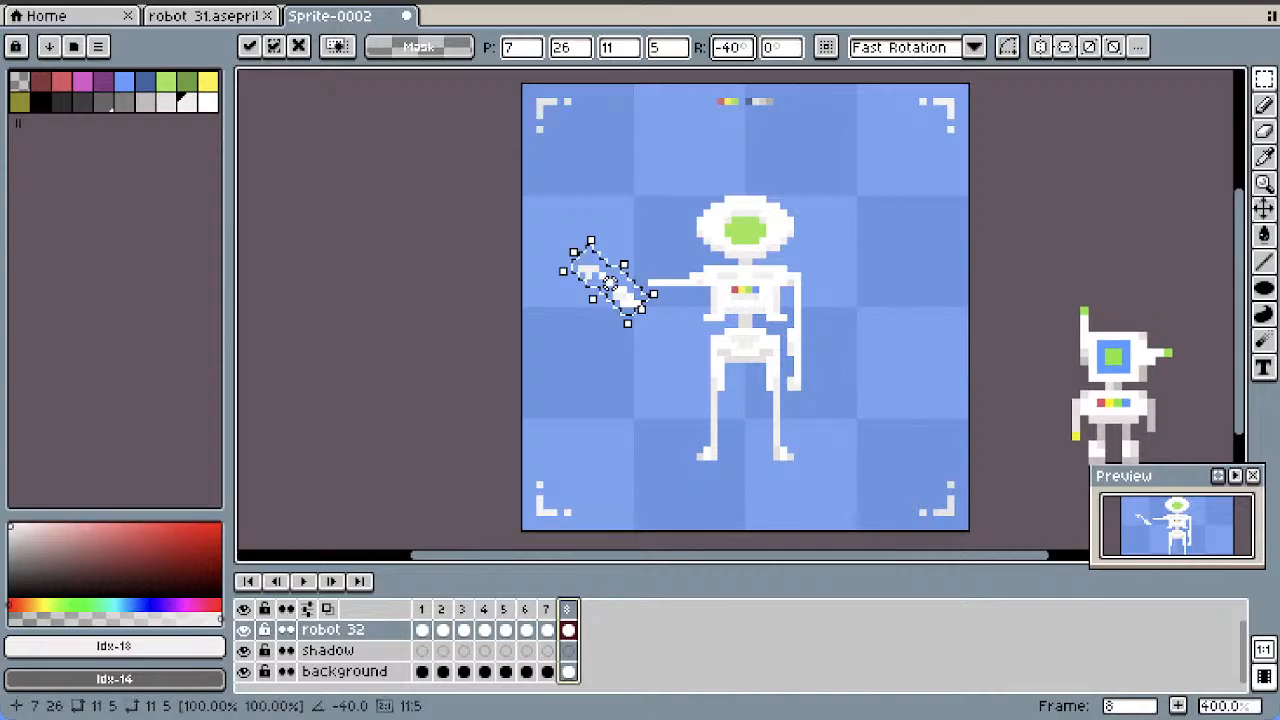
{"action": "left_click_drag", "start_coordinate": [610, 276], "coordinate": [617, 270]}
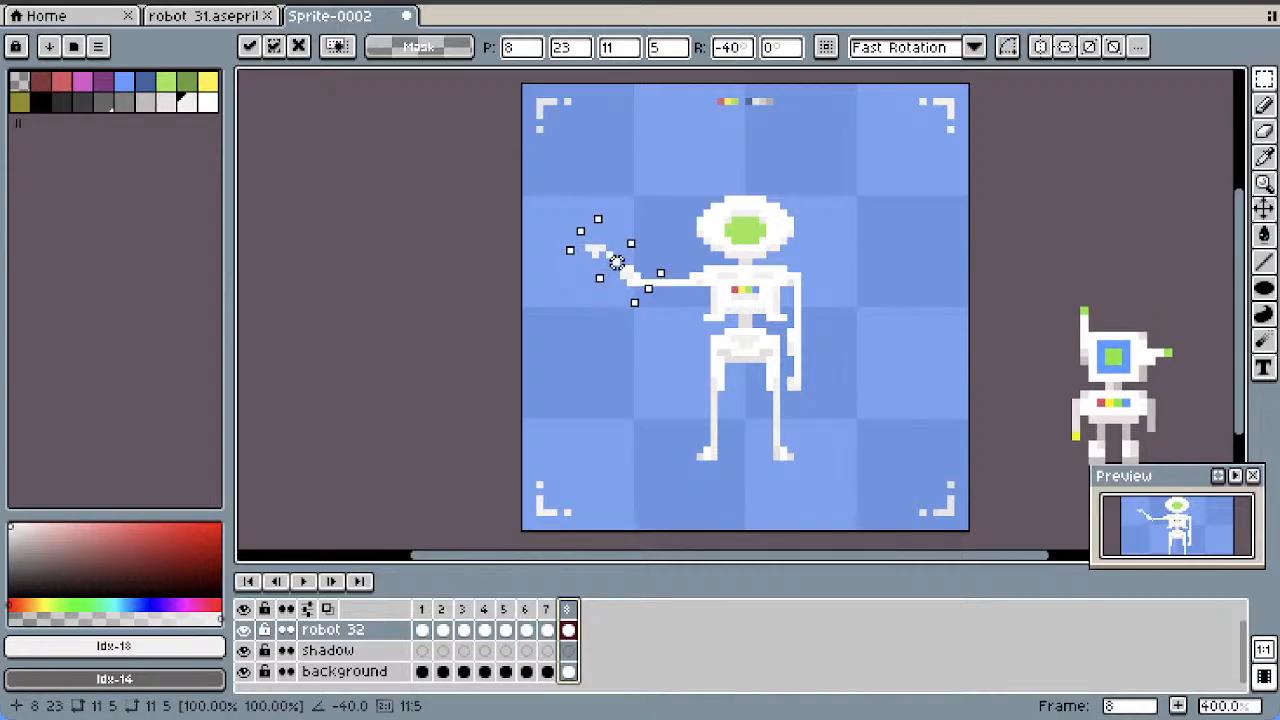
{"action": "left_click", "coordinate": [666, 234]}
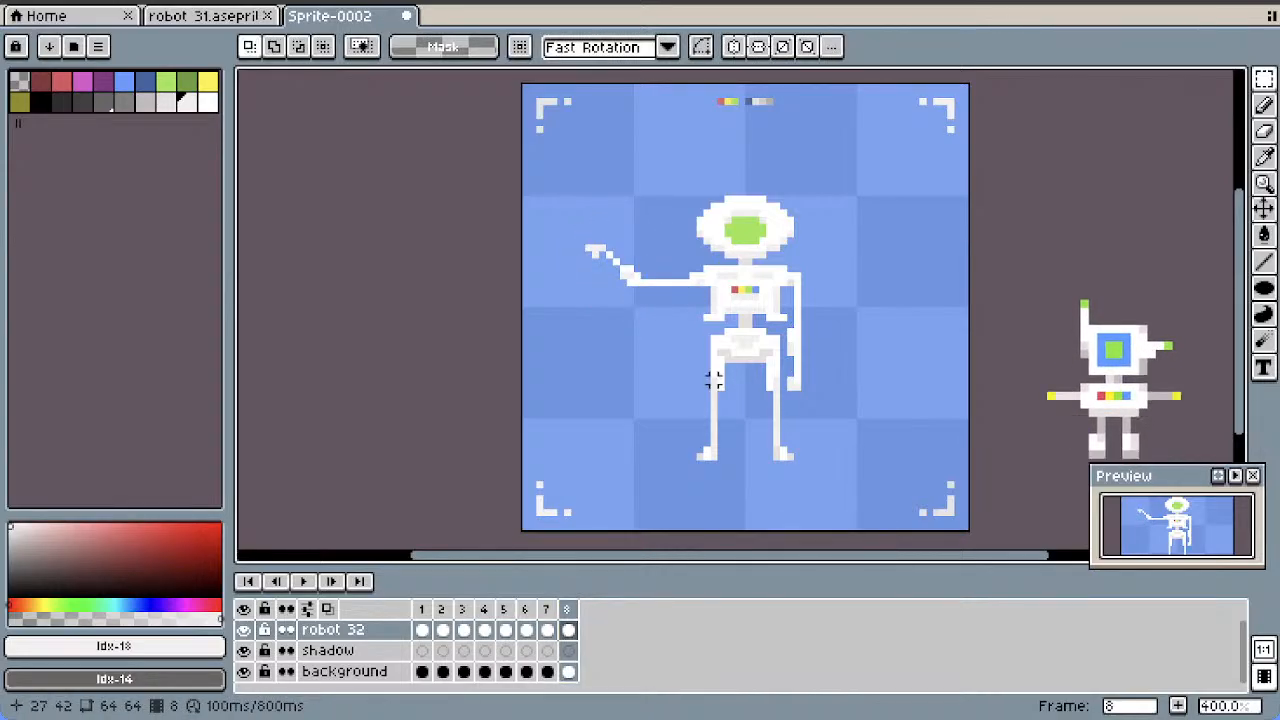
{"action": "right_click", "coordinate": [567, 609]}
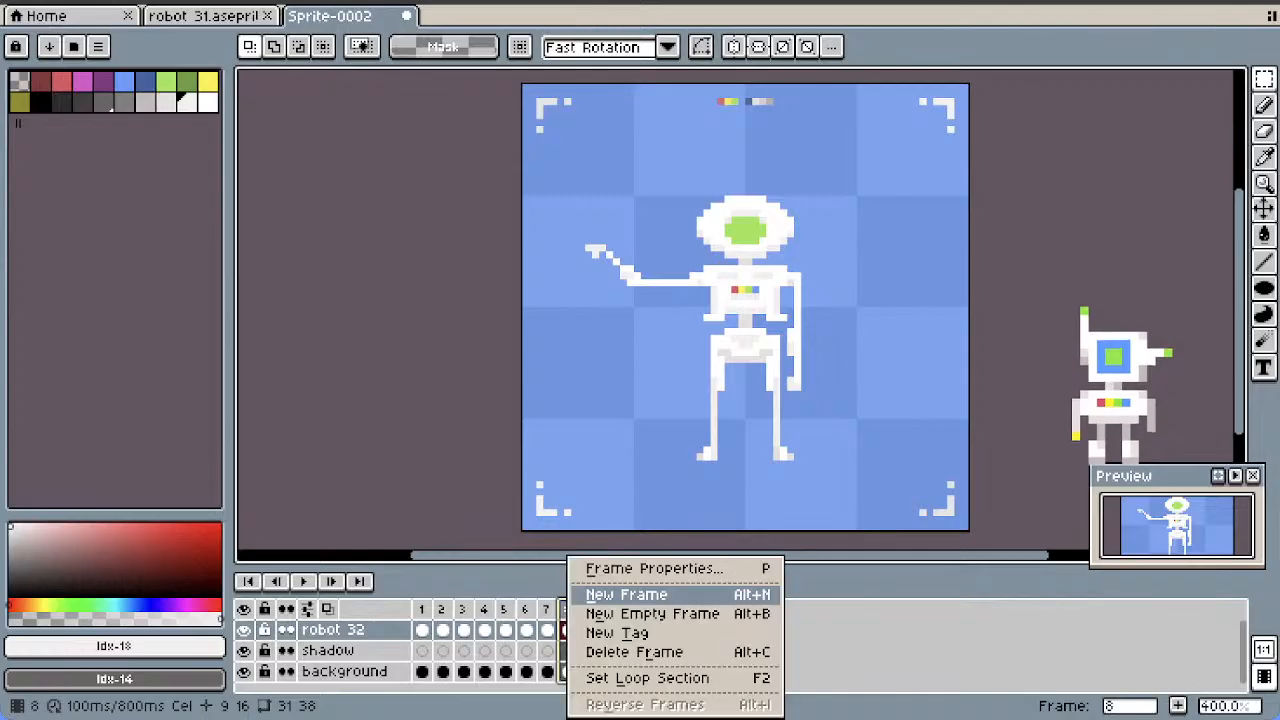
{"action": "left_click", "coordinate": [626, 594]}
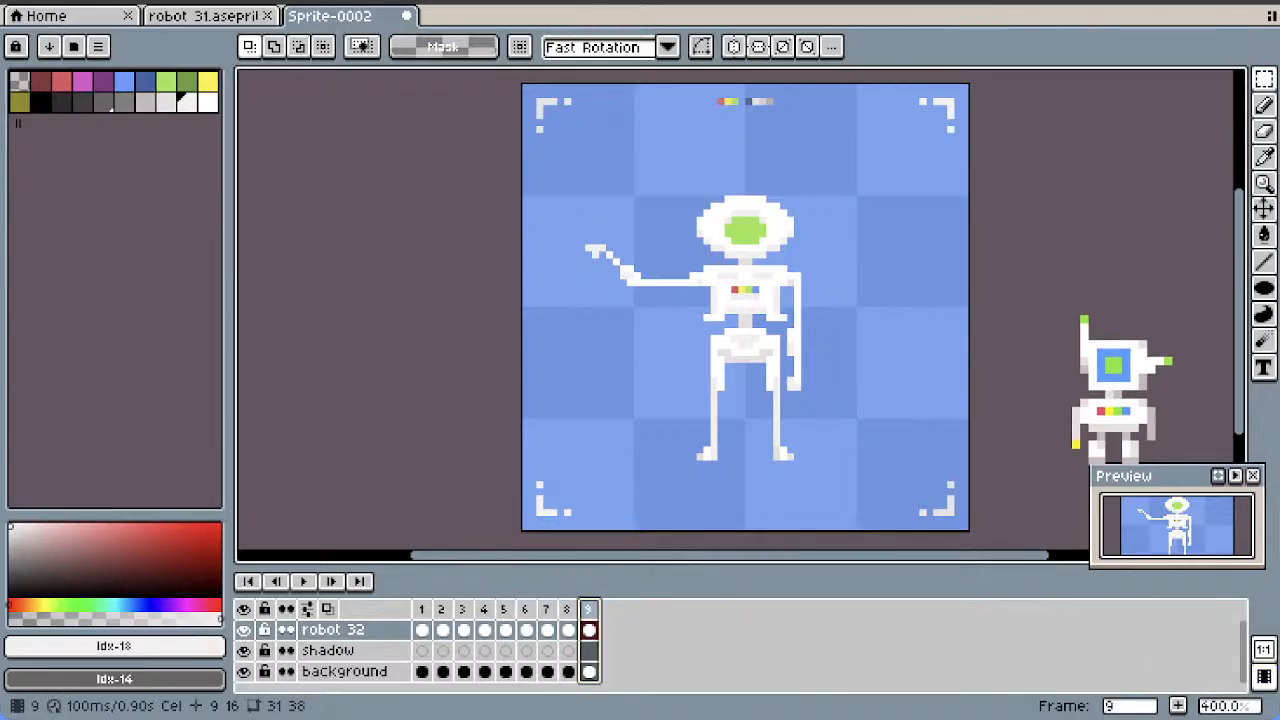
{"action": "key", "text": "alt+c"}
Duplicate frame 6 again and move the copy to the end of the timeline as frame 9
{"action": "left_click", "coordinate": [526, 609]}
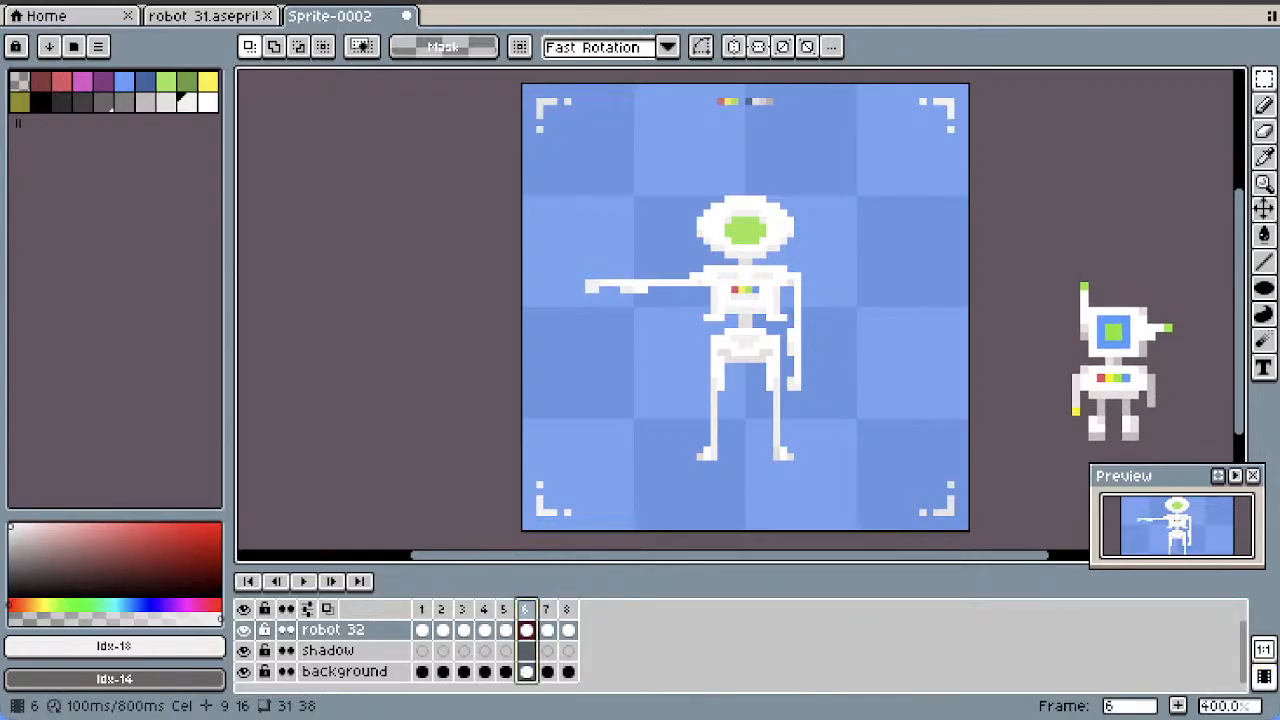
{"action": "right_click", "coordinate": [526, 609]}
{"action": "left_click", "coordinate": [507, 609]}
{"action": "left_click", "coordinate": [505, 609]}
{"action": "left_click", "coordinate": [525, 609]}
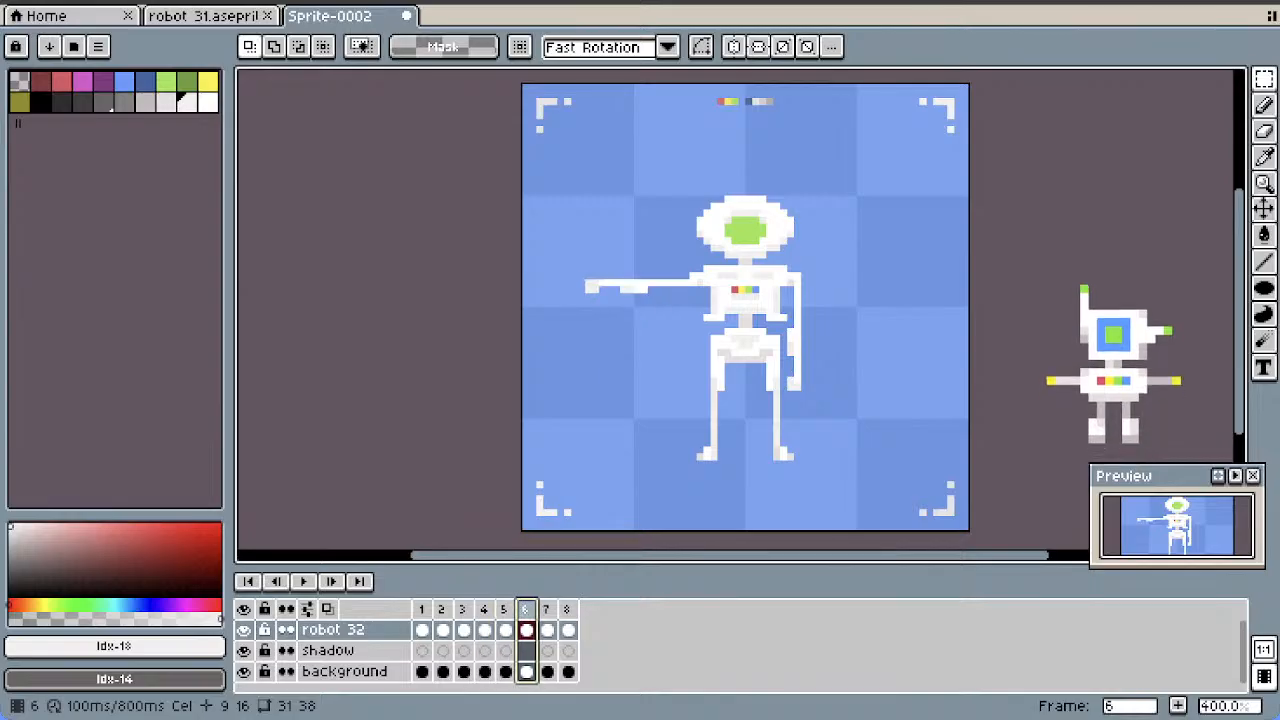
{"action": "right_click", "coordinate": [526, 609]}
{"action": "left_click", "coordinate": [572, 591]}
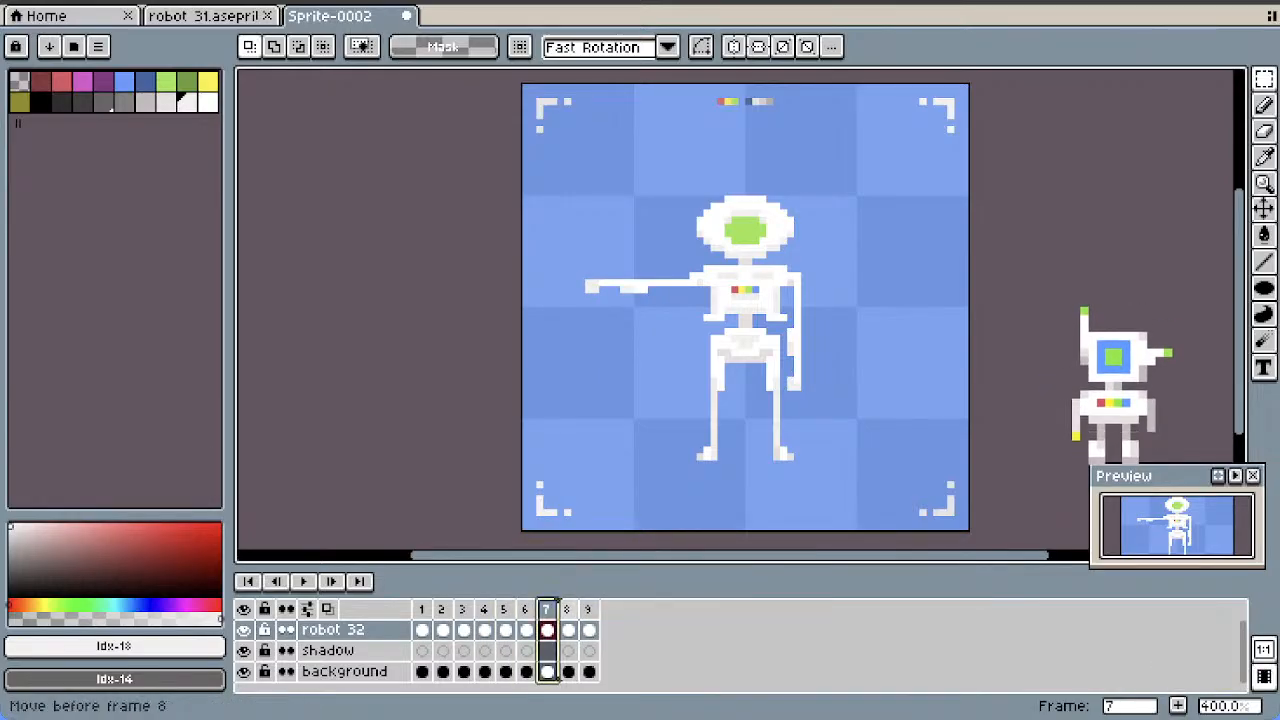
{"action": "left_click_drag", "start_coordinate": [550, 676], "coordinate": [593, 676]}
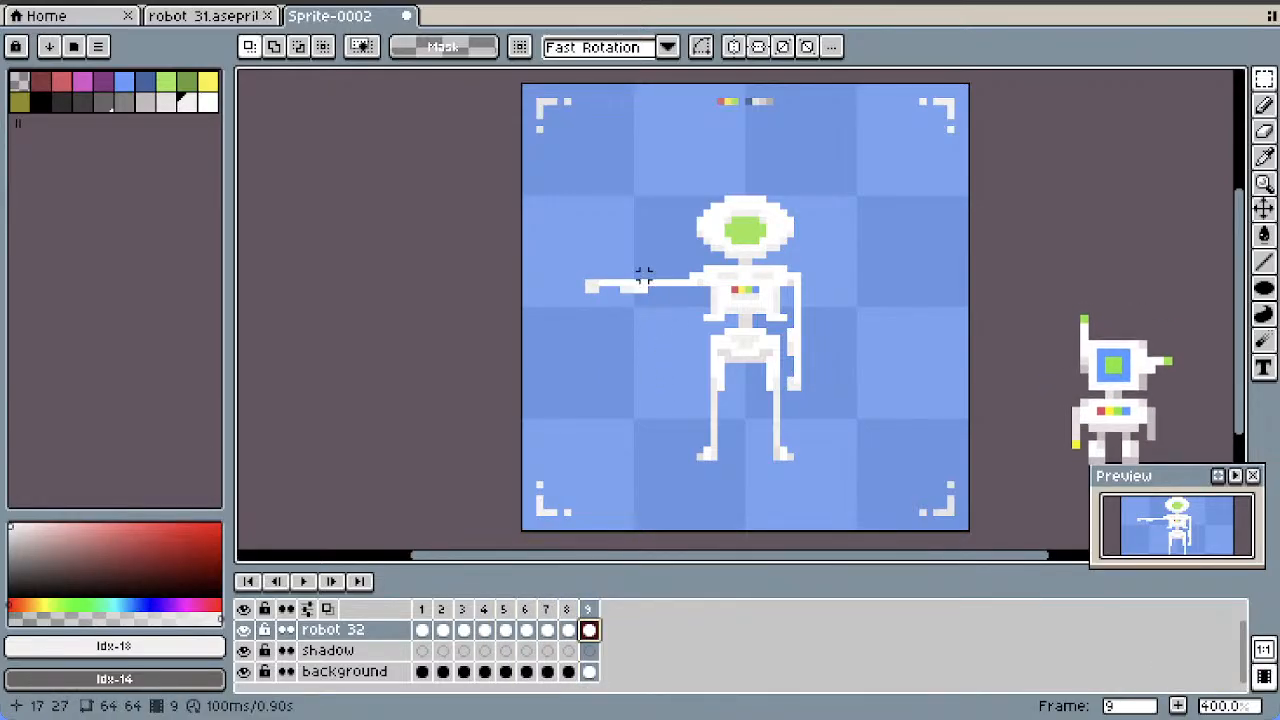
Rotate the forearm in frame 9 by -60° within a 12 by 9 pixel selection and reattach it at the elbow
{"action": "left_click_drag", "start_coordinate": [644, 268], "coordinate": [560, 331]}
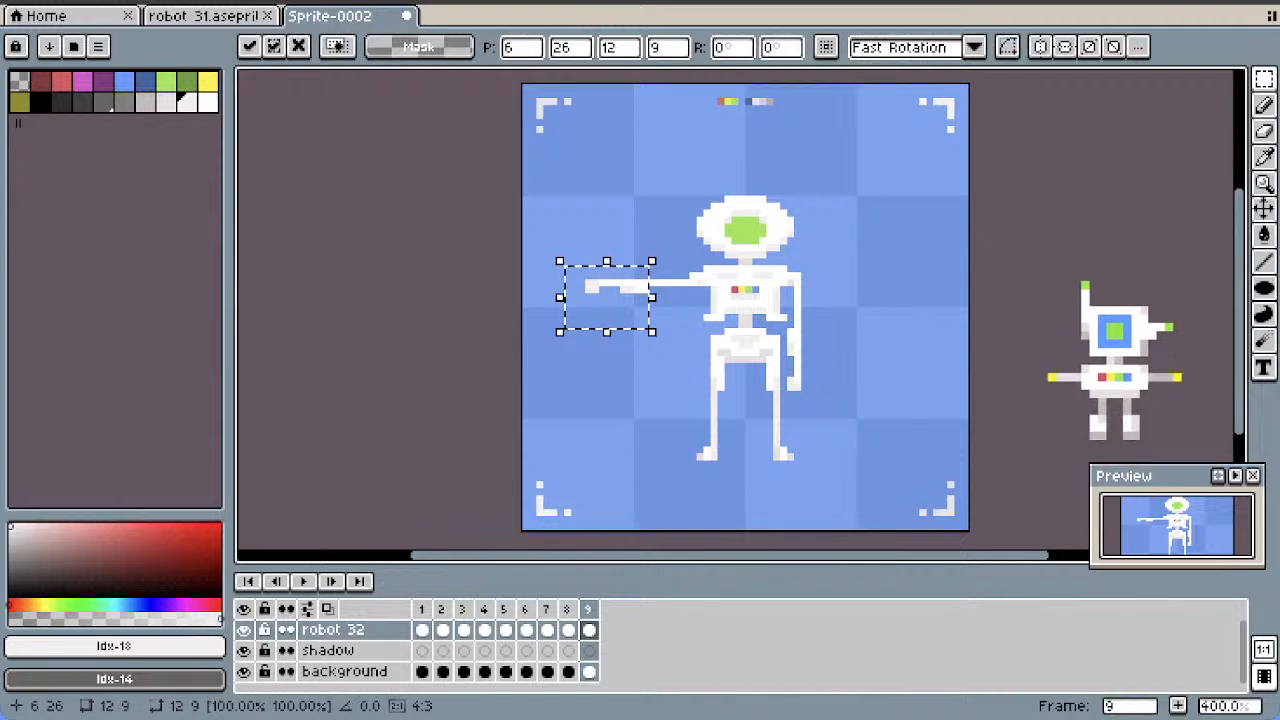
{"action": "left_click", "coordinate": [727, 48]}
{"action": "type", "text": "-60"}
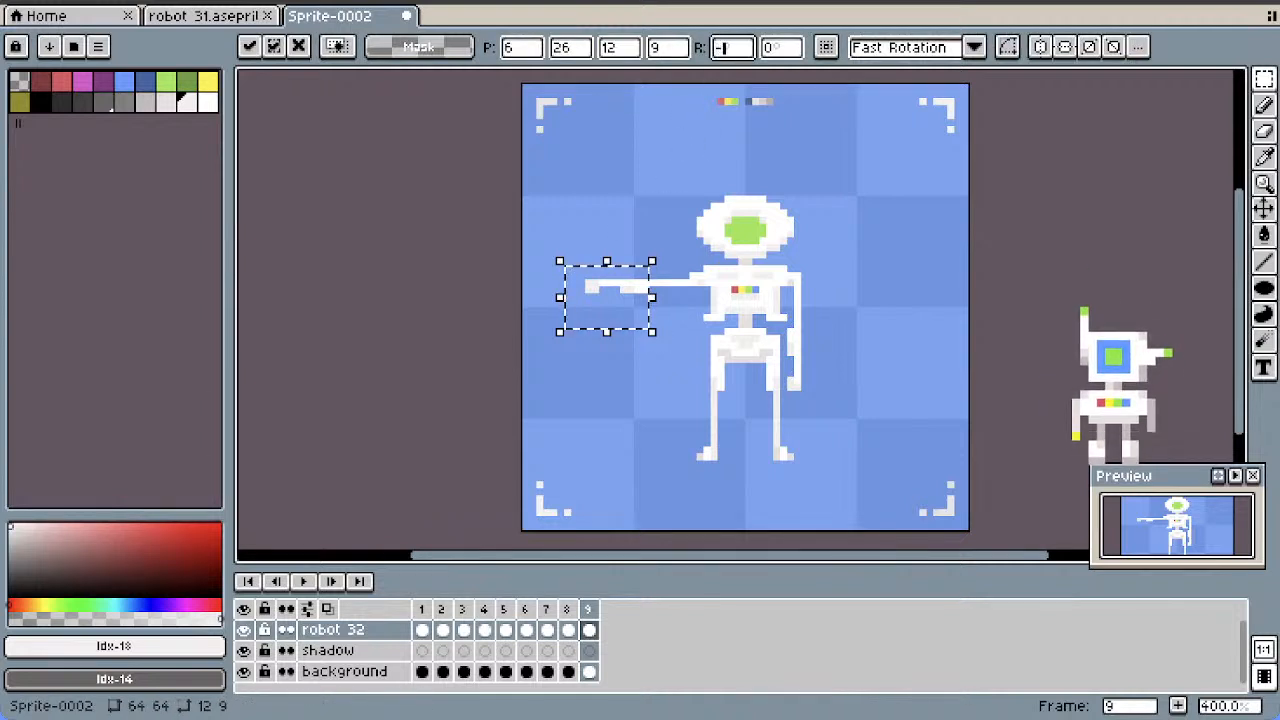
{"action": "left_click_drag", "start_coordinate": [610, 297], "coordinate": [623, 269]}
{"action": "key", "text": "Return"}
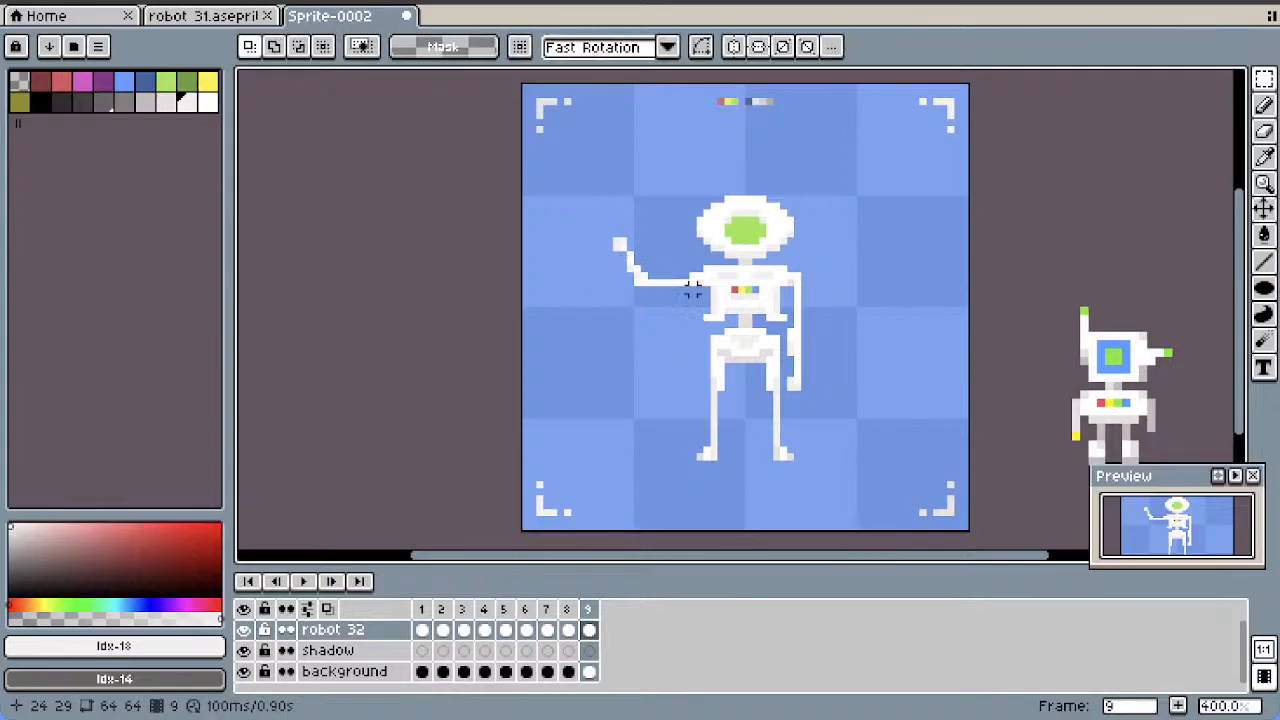
{"action": "left_click", "coordinate": [568, 630]}
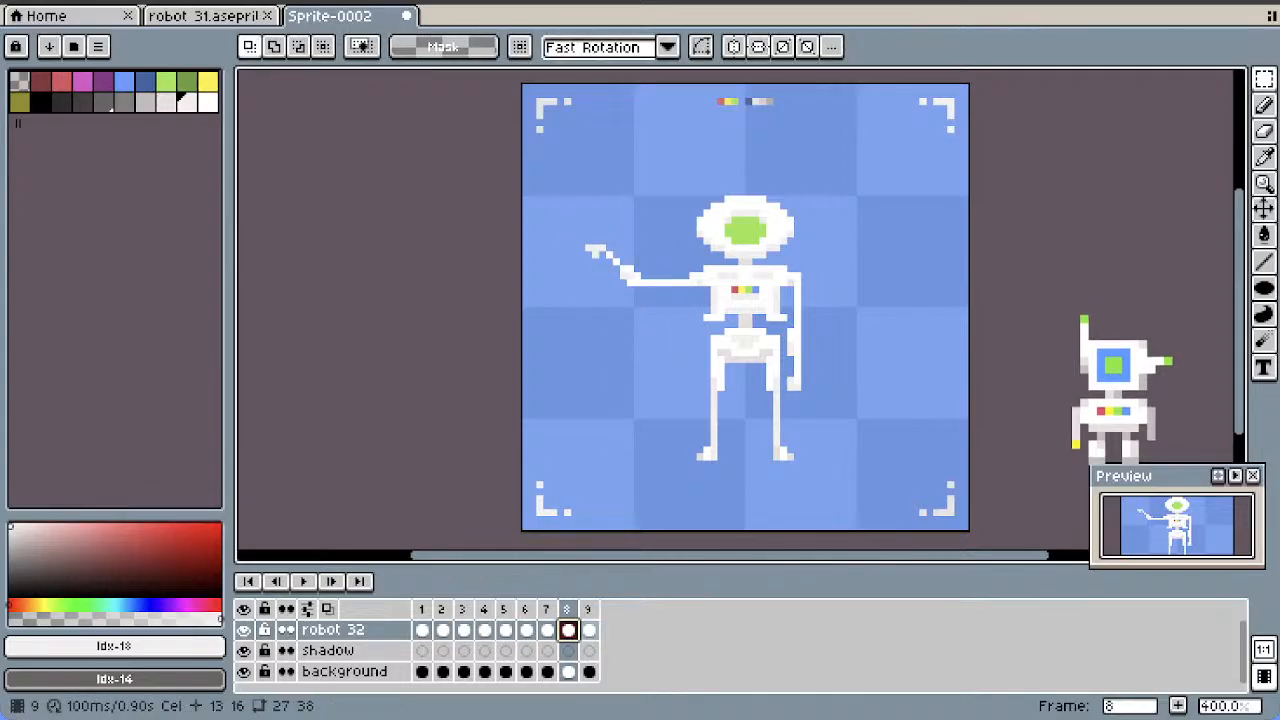
{"action": "left_click", "coordinate": [589, 630]}
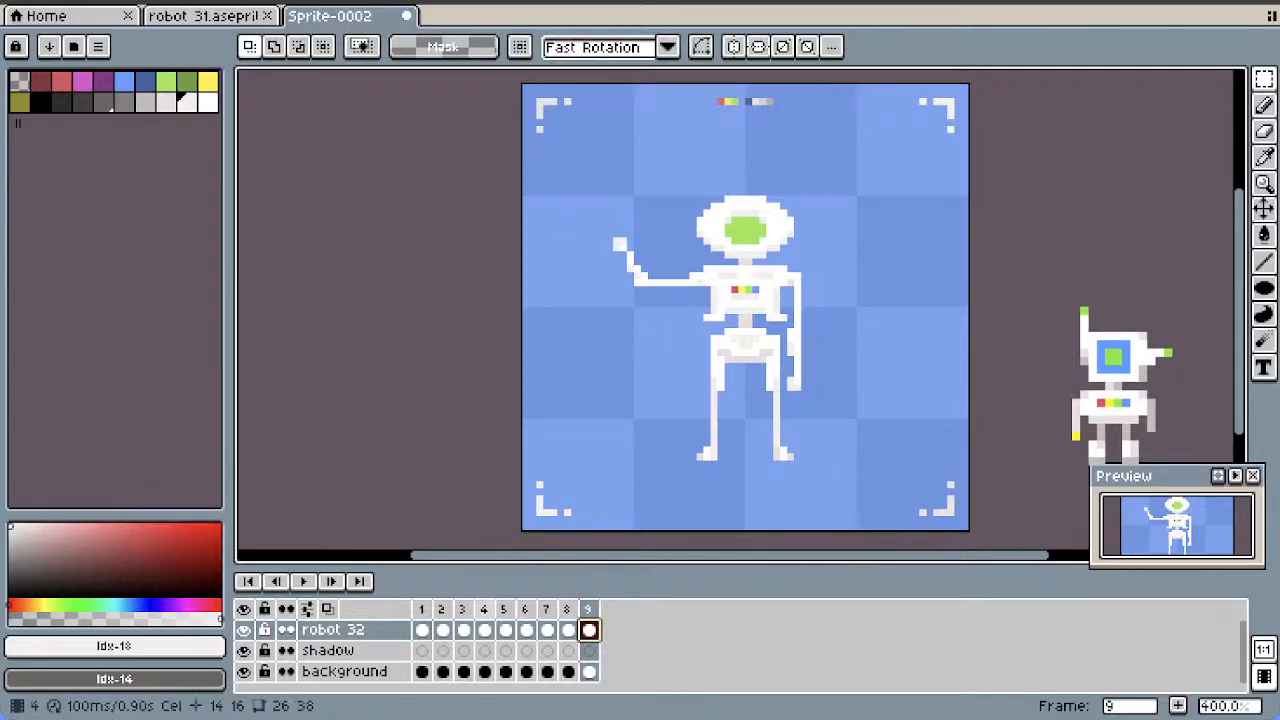
Add a copy of frame 6 after it and move the slightly raised forearm frame to the end as frame 10
{"action": "left_click", "coordinate": [506, 630]}
{"action": "left_click", "coordinate": [524, 609]}
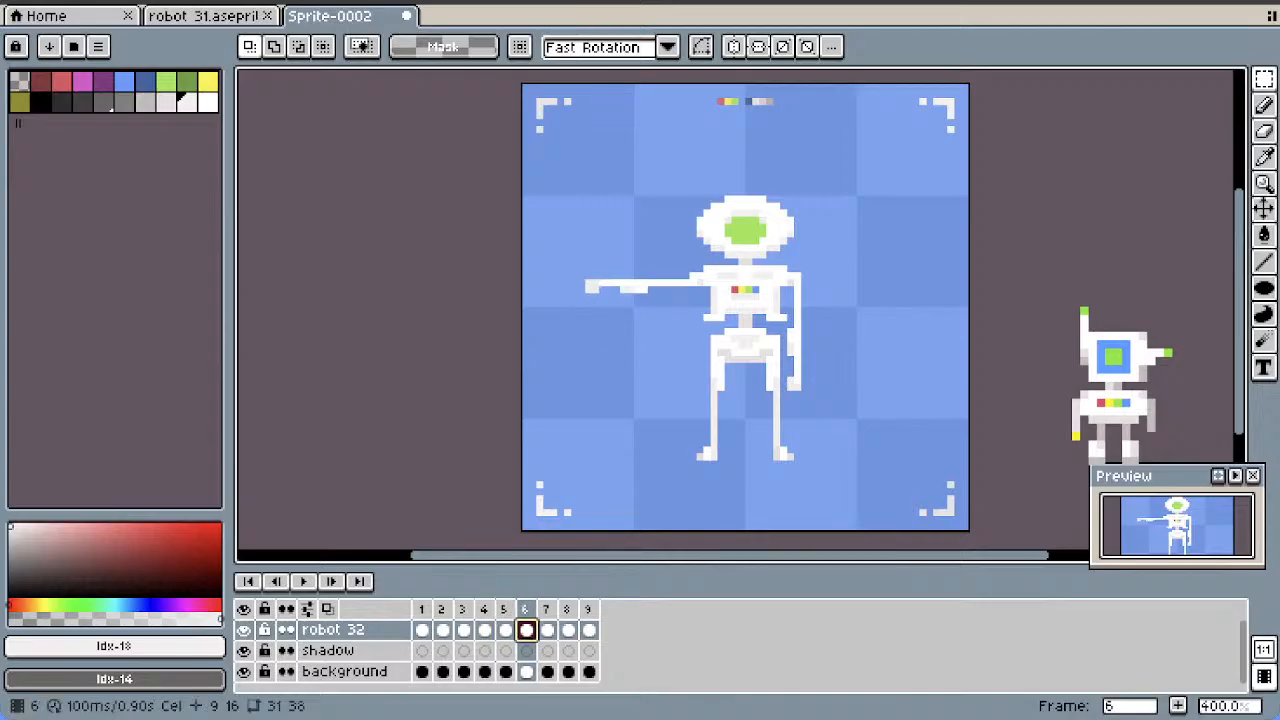
{"action": "right_click", "coordinate": [521, 609]}
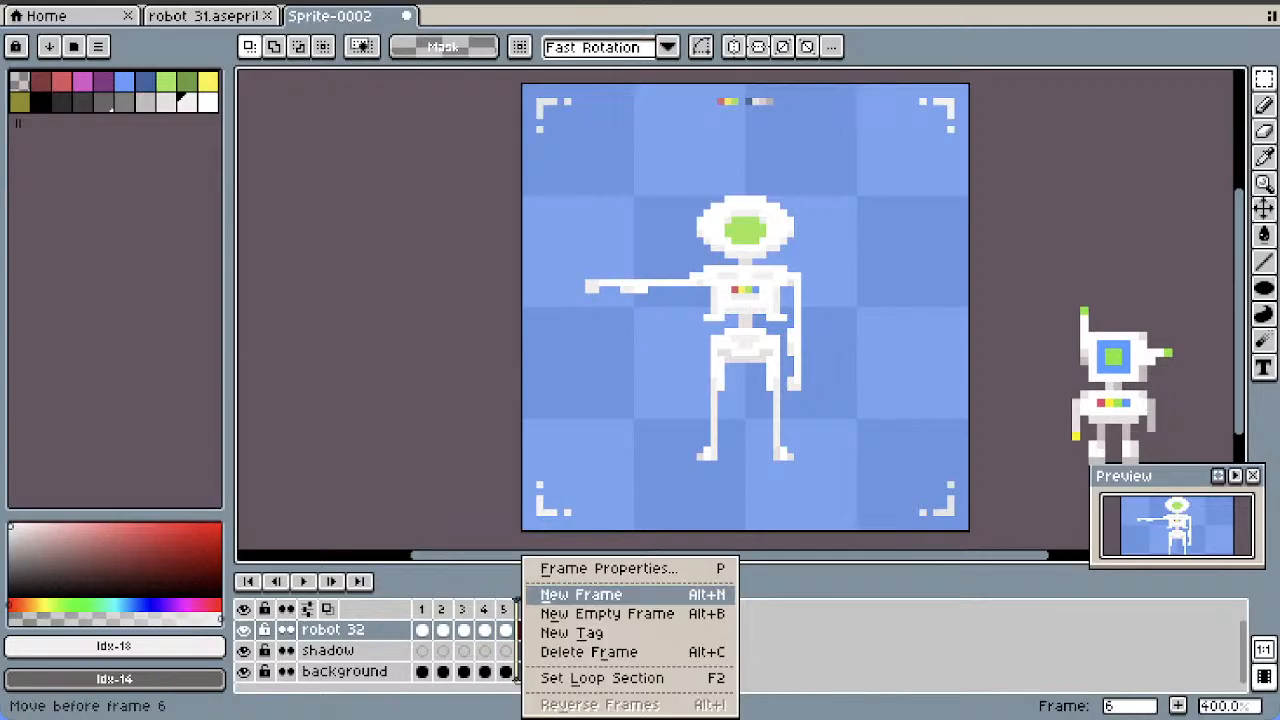
{"action": "left_click", "coordinate": [568, 595]}
{"action": "left_click", "coordinate": [568, 609]}
{"action": "left_click_drag", "start_coordinate": [568, 609], "coordinate": [612, 609]}
{"action": "left_click", "coordinate": [610, 630]}
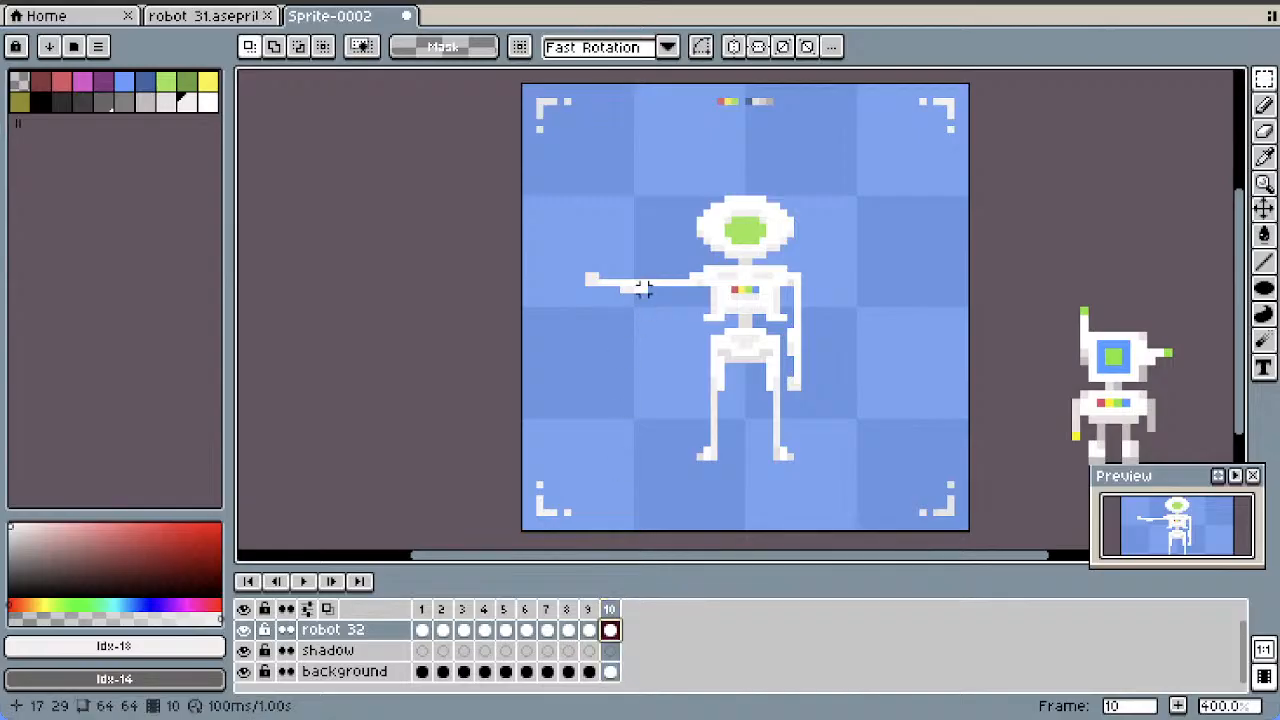
Rotate the forearm in frame 10 by -90° within a 10 by 6 pixel selection, place it upright on the elbow, and deselect it
{"action": "left_click_drag", "start_coordinate": [595, 303], "coordinate": [582, 305]}
{"action": "left_click", "coordinate": [596, 297]}
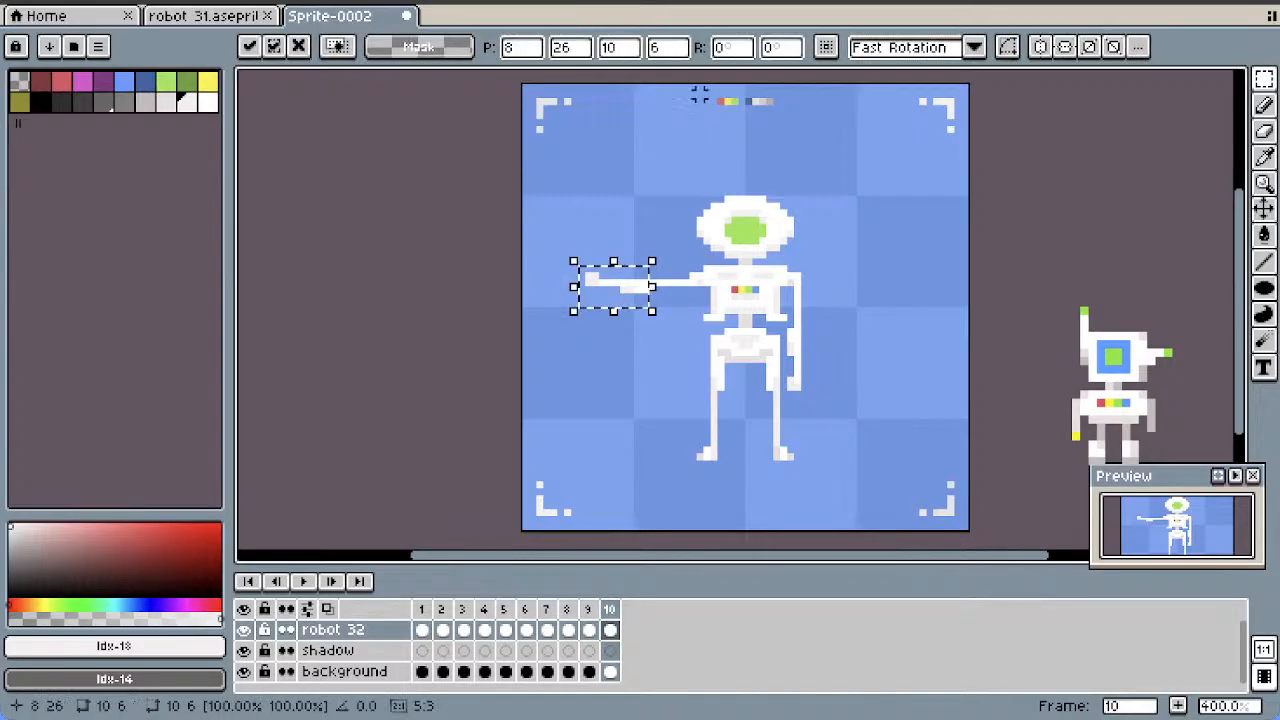
{"action": "left_click", "coordinate": [727, 48]}
{"action": "type", "text": "-90"}
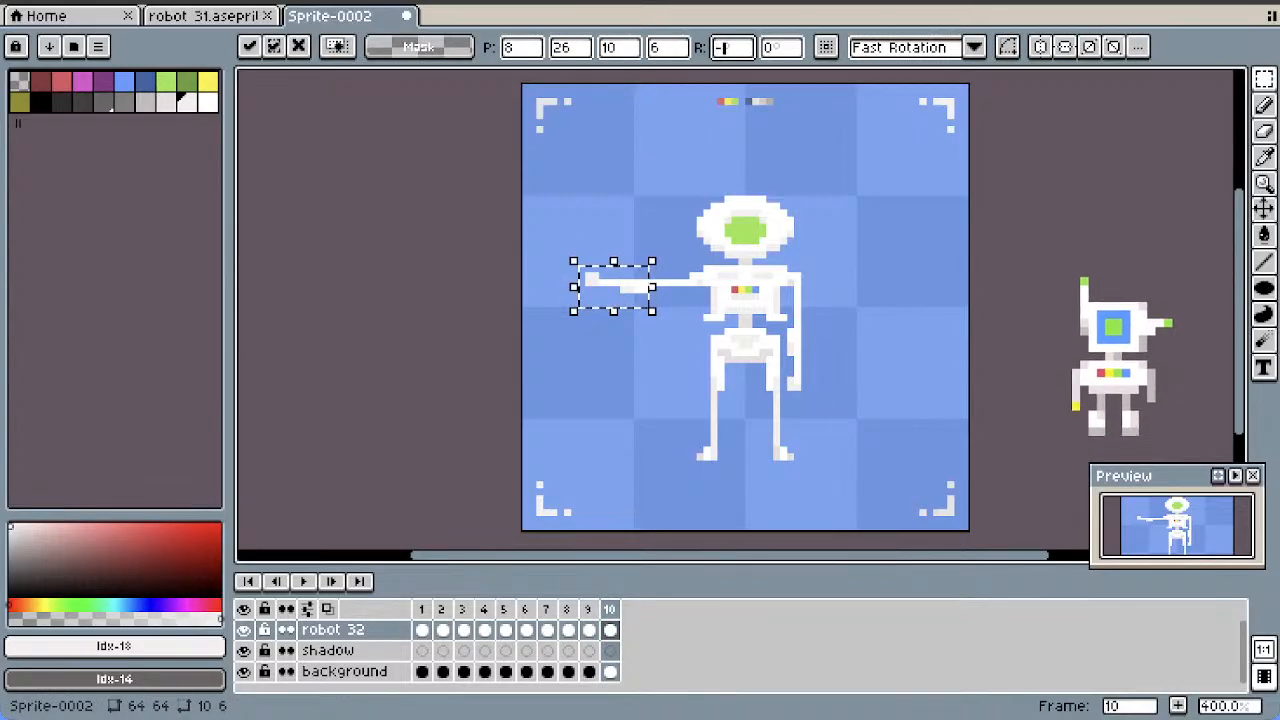
{"action": "key", "text": "Return"}
{"action": "left_click_drag", "start_coordinate": [617, 290], "coordinate": [645, 254]}
{"action": "left_click", "coordinate": [643, 306]}
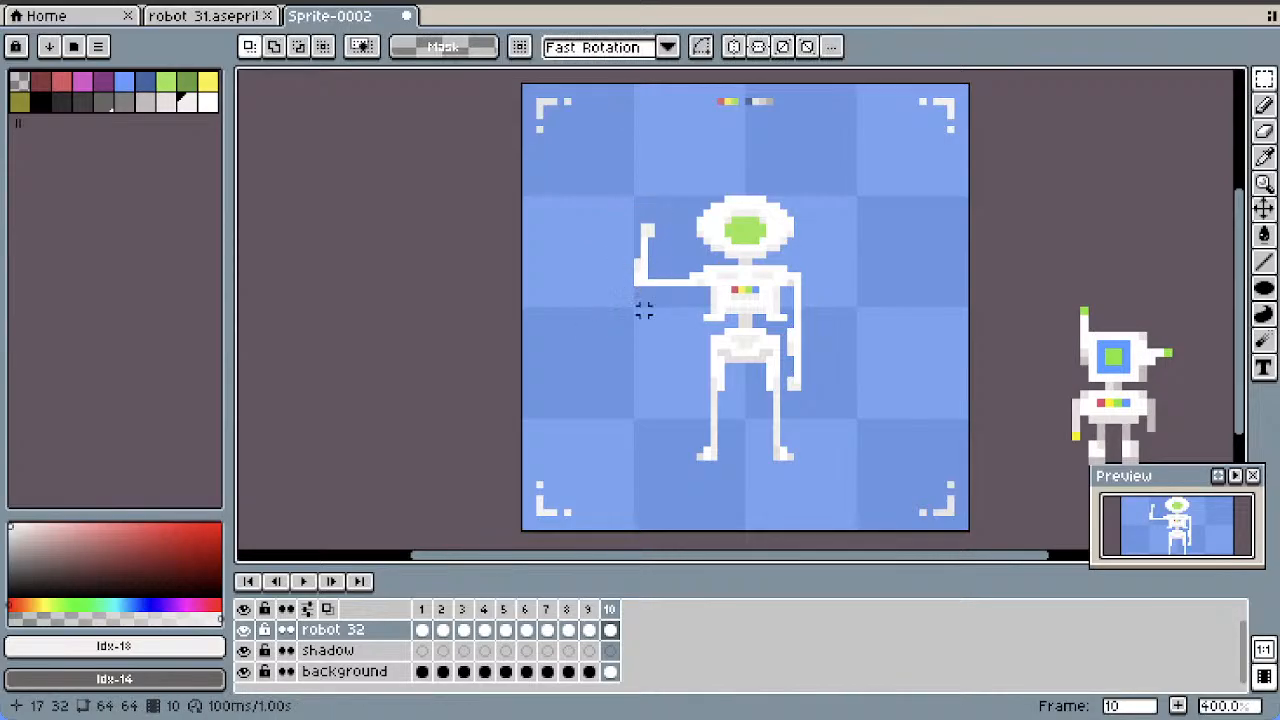
Add two copies of the upright forearm pose as frames 11 and 12
{"action": "right_click", "coordinate": [610, 609]}
{"action": "left_click", "coordinate": [673, 594]}
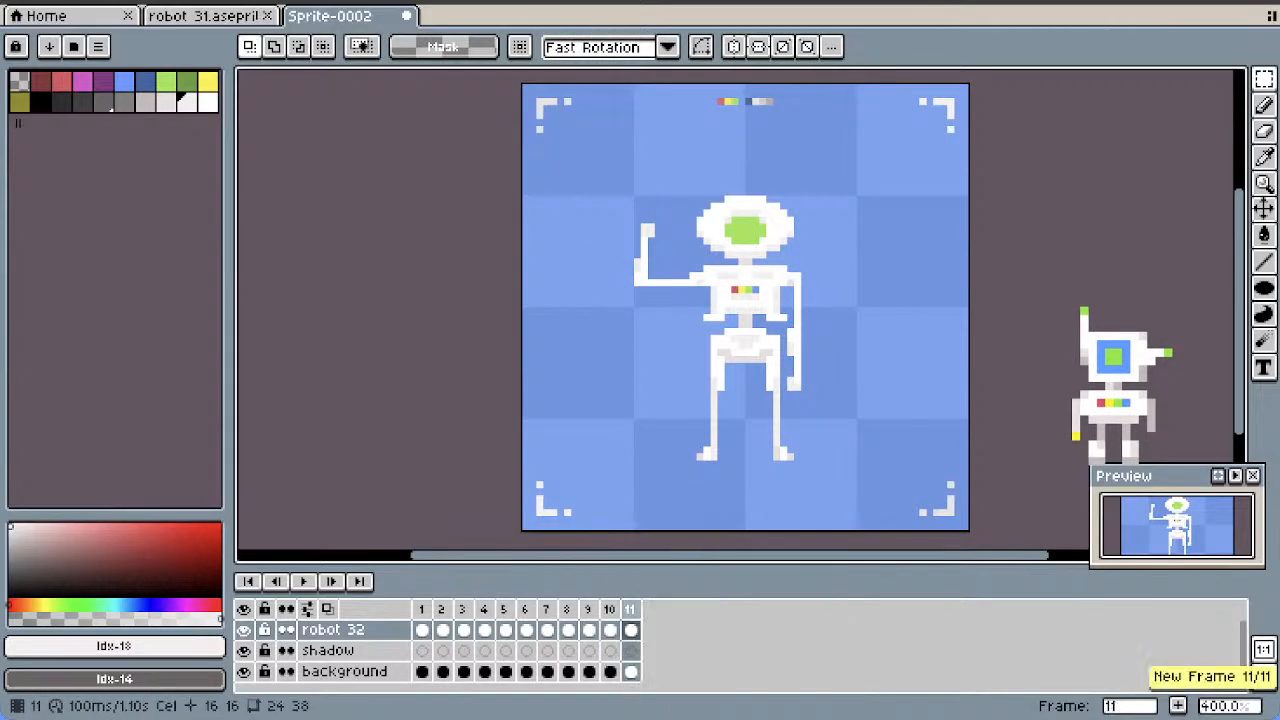
{"action": "right_click", "coordinate": [630, 609]}
{"action": "left_click", "coordinate": [693, 594]}
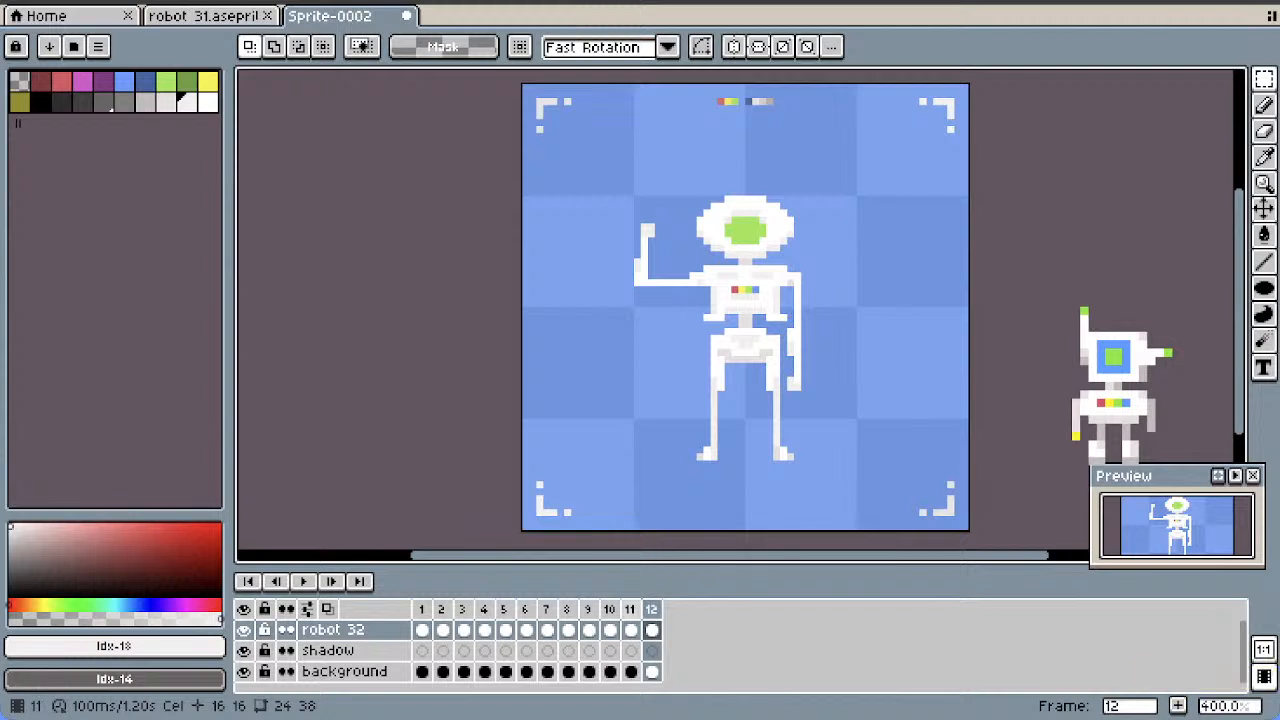
Play the animation starting from frame 10 to check the arm's motion
{"action": "left_click", "coordinate": [630, 609]}
{"action": "left_click", "coordinate": [610, 609]}
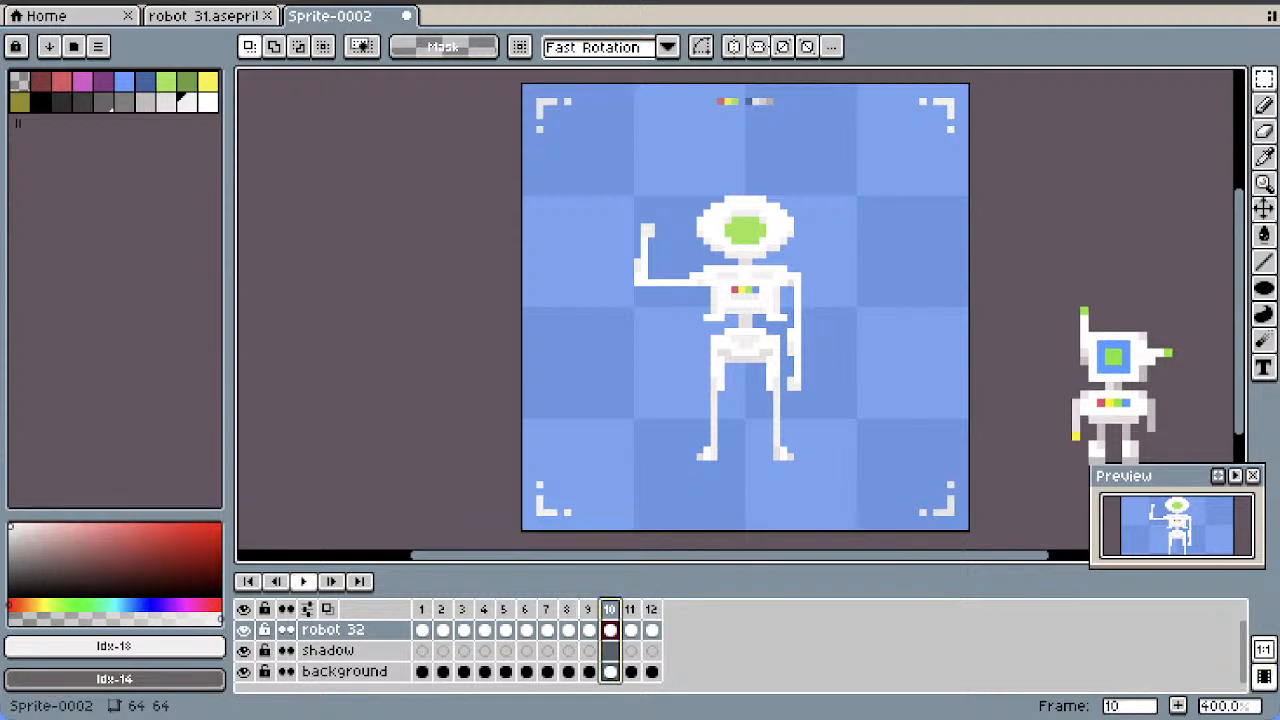
{"action": "key", "text": "Return"}
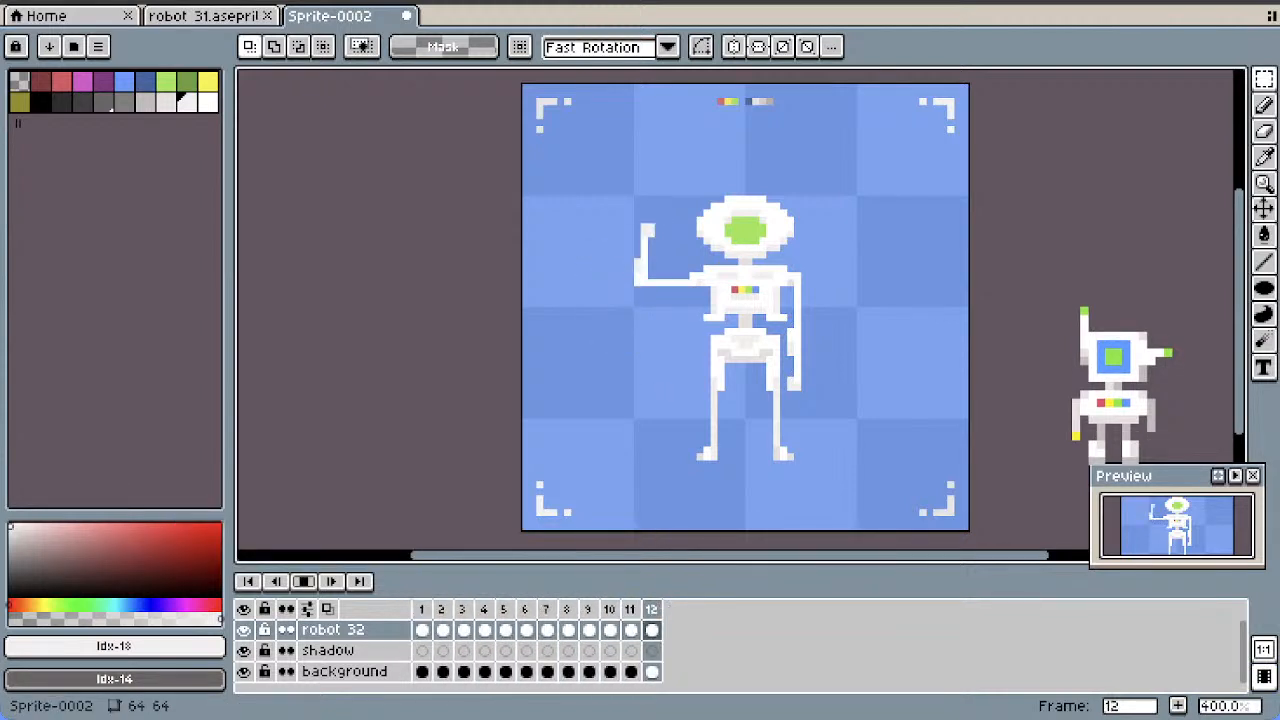
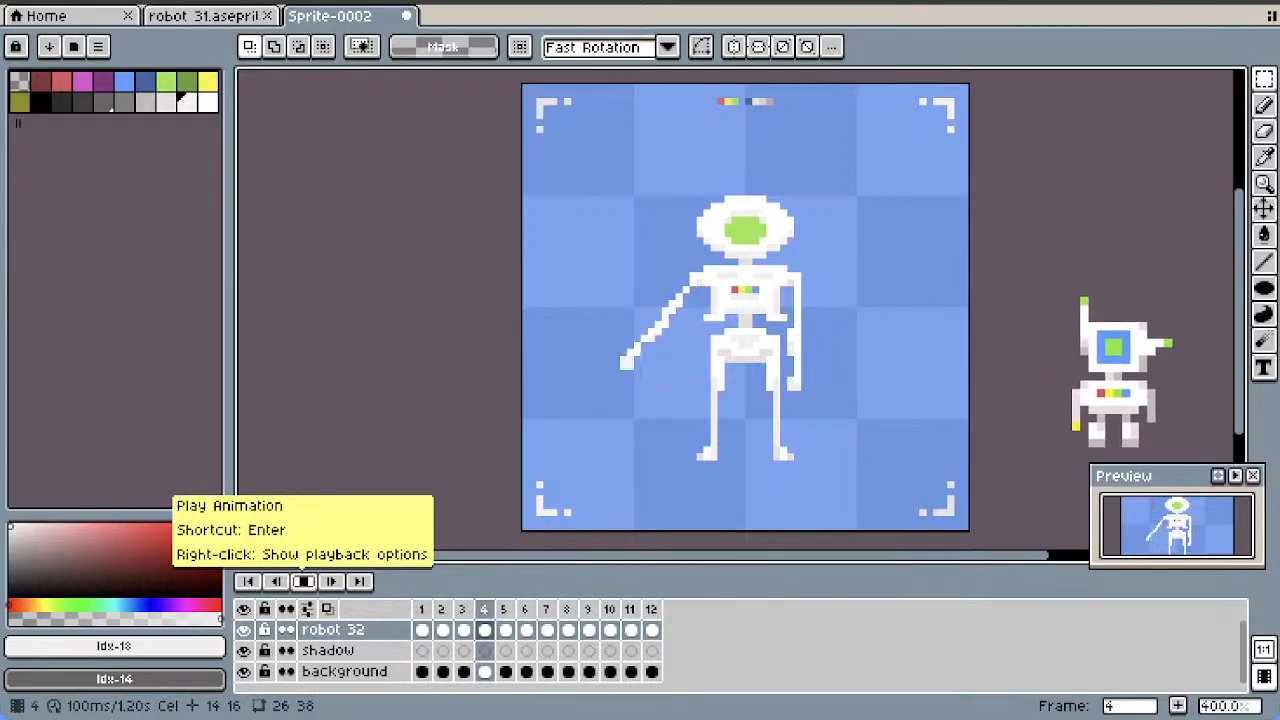
Stop the playback and compare the rising arm poses in frames 2 to 6
{"action": "left_click", "coordinate": [304, 582]}
{"action": "left_click", "coordinate": [526, 630]}
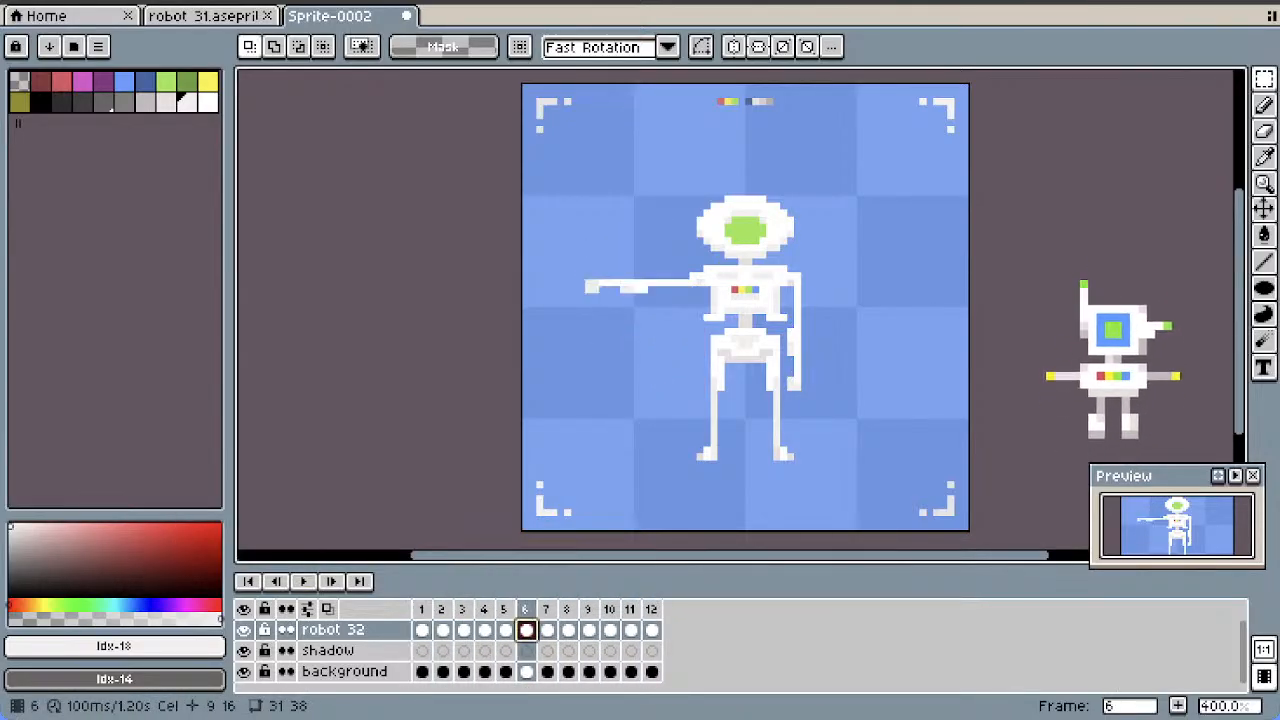
{"action": "left_click", "coordinate": [506, 630]}
{"action": "left_click", "coordinate": [485, 630]}
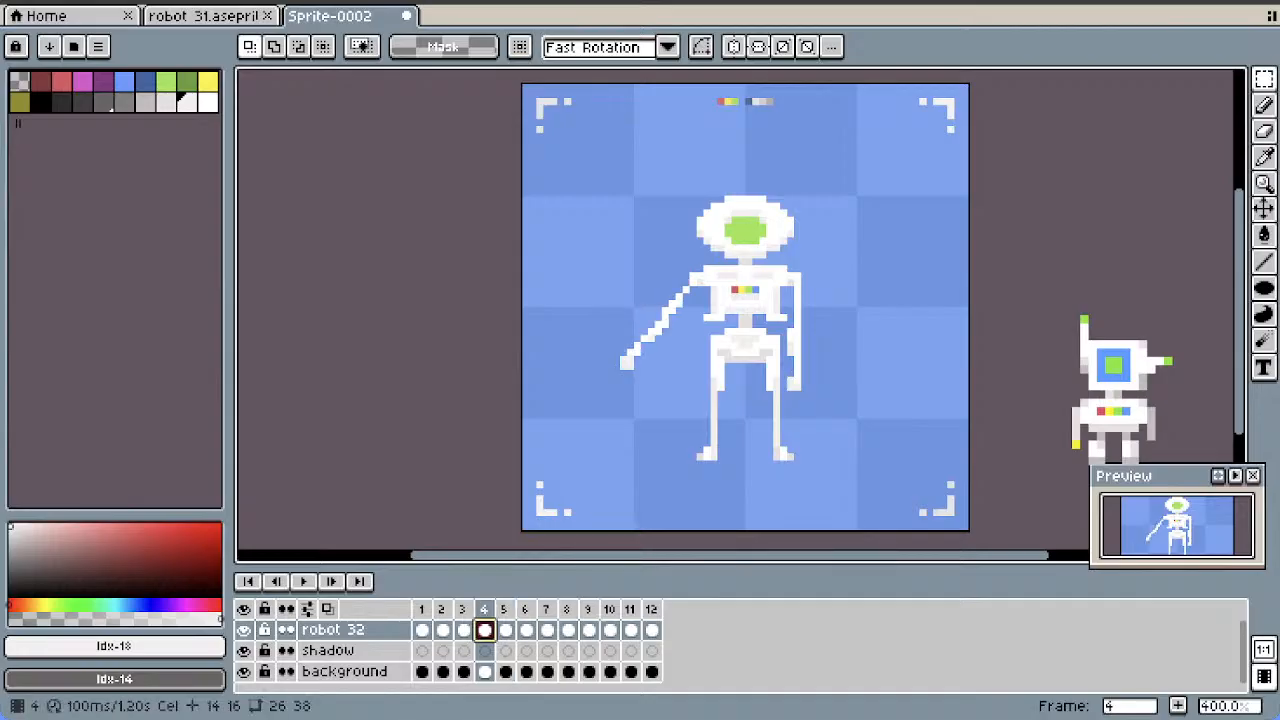
{"action": "left_click", "coordinate": [506, 630]}
{"action": "left_click", "coordinate": [1264, 131]}
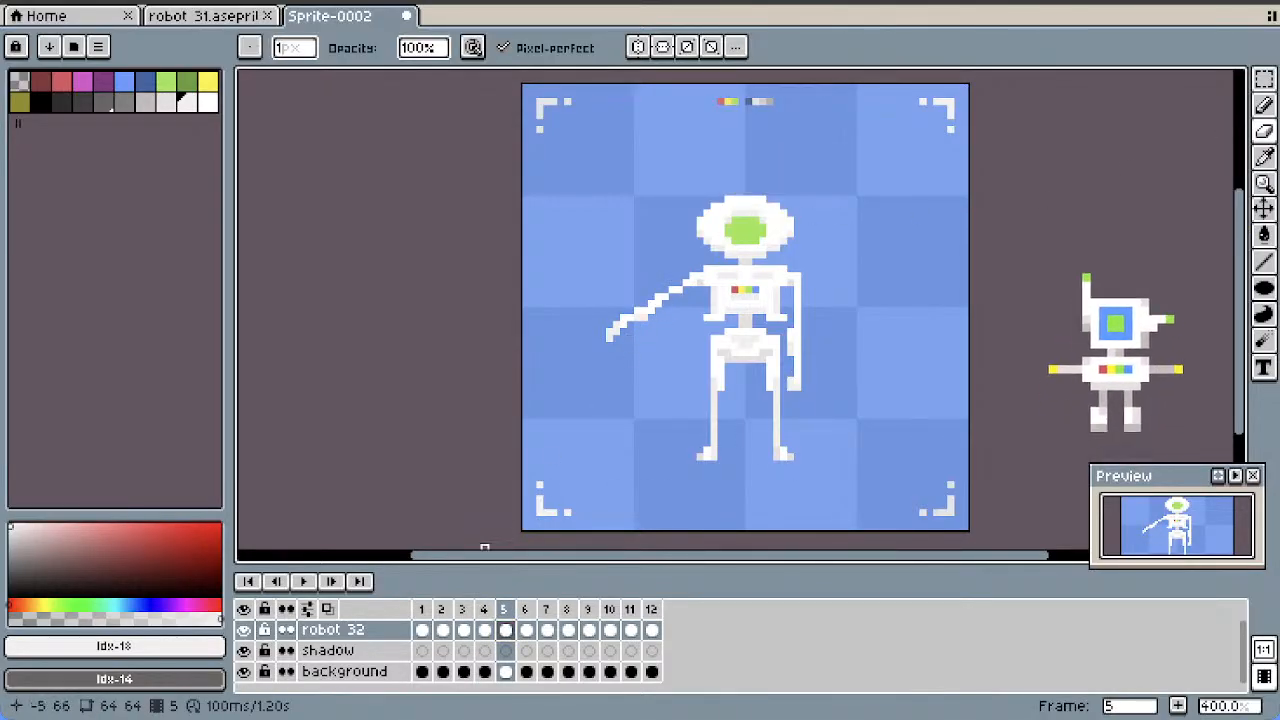
{"action": "left_click", "coordinate": [484, 630]}
{"action": "left_click", "coordinate": [463, 630]}
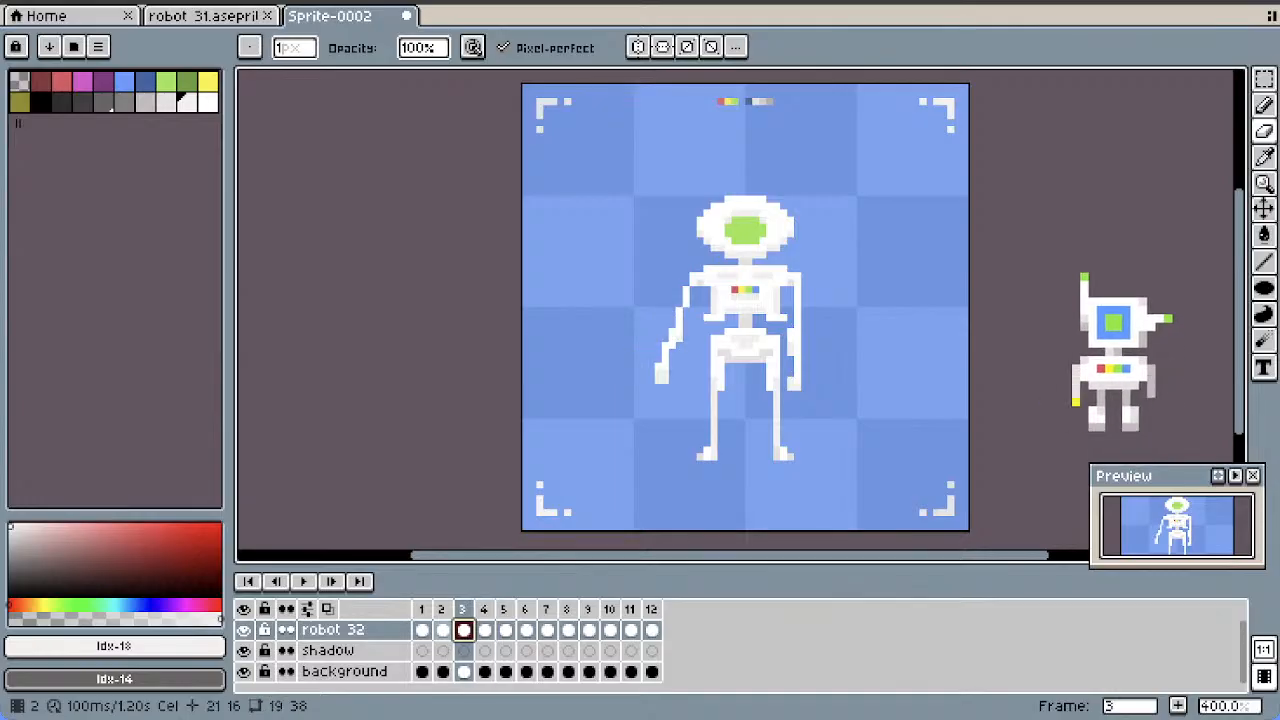
{"action": "left_click", "coordinate": [442, 630]}
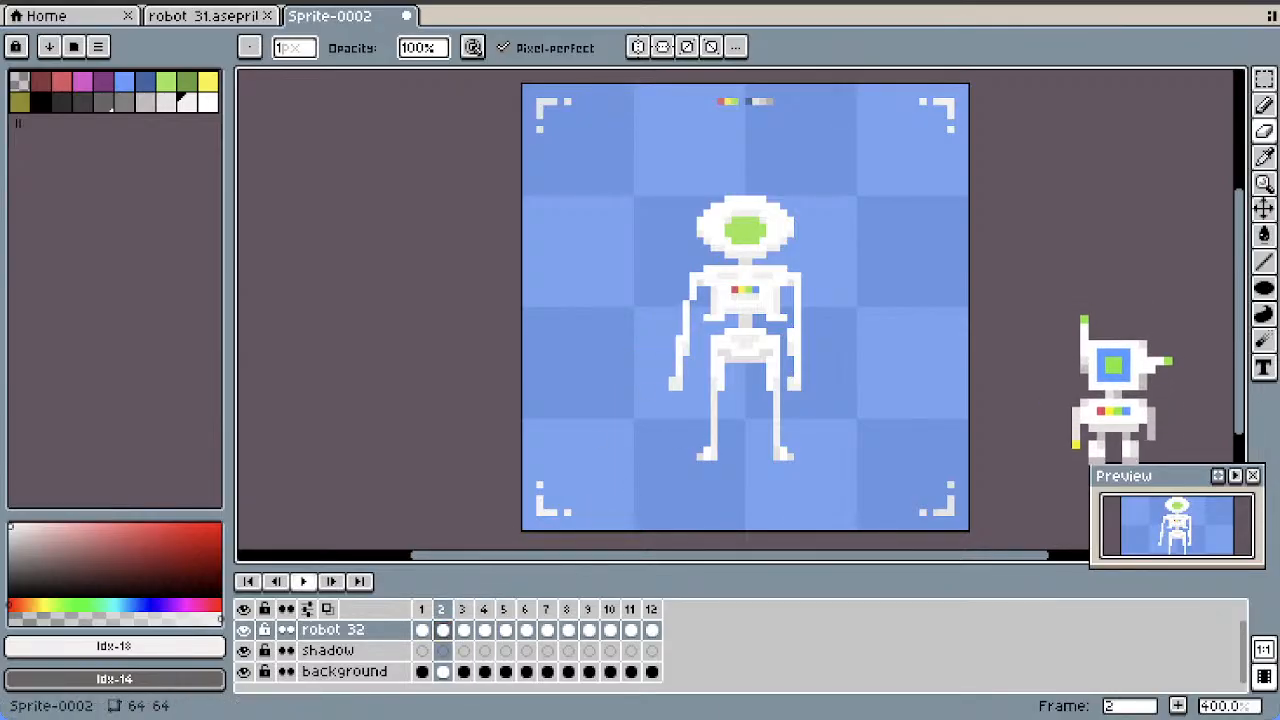
Play the animation from frame 2 and inspect the forearm poses in frames 8 and 11
{"action": "left_click", "coordinate": [303, 581]}
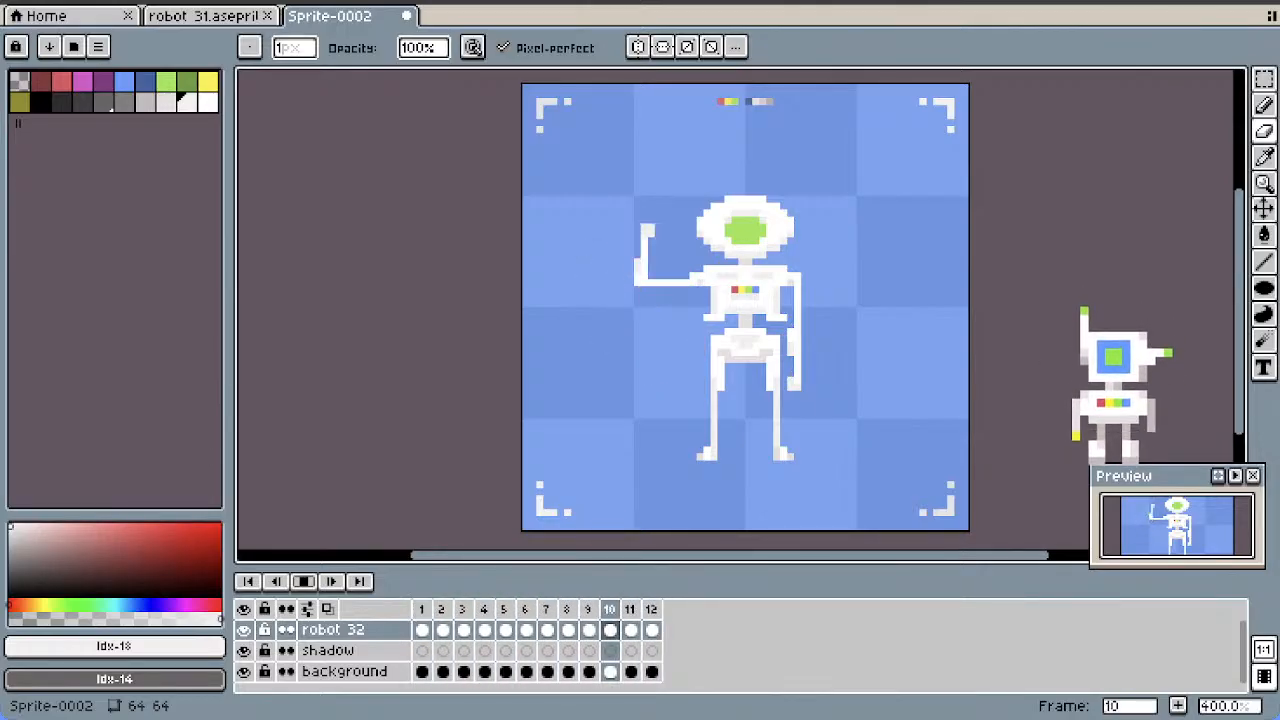
{"action": "key", "text": "Return"}
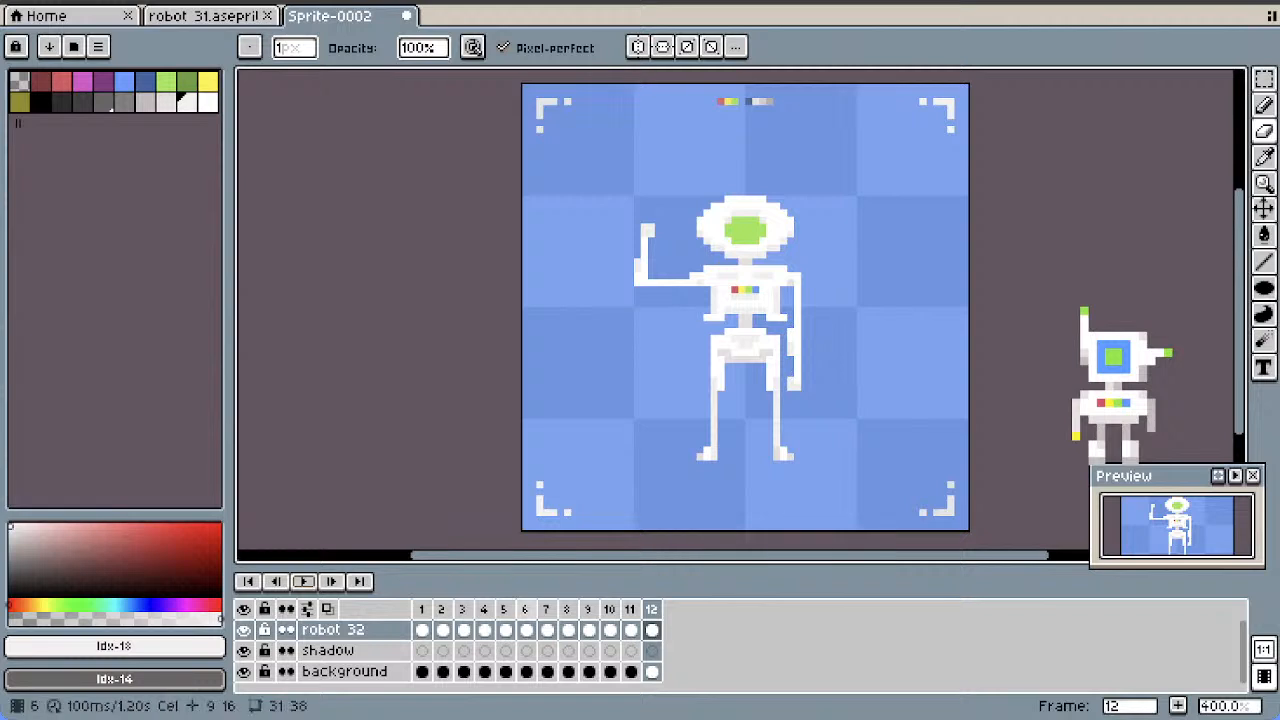
{"action": "left_click", "coordinate": [568, 609]}
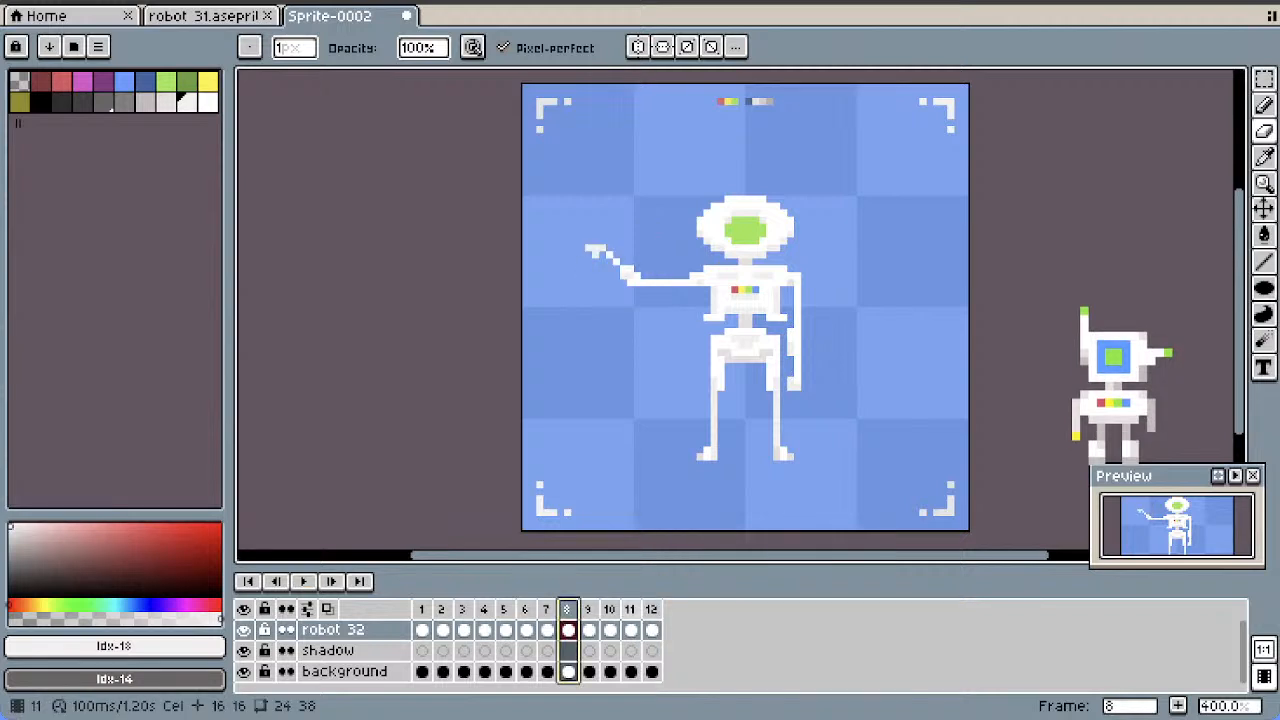
{"action": "left_click", "coordinate": [630, 609]}
Move the raised hand in frame 12 down one pixel within an 8 by 8 pixel selection, and deselect it
{"action": "left_click", "coordinate": [651, 609]}
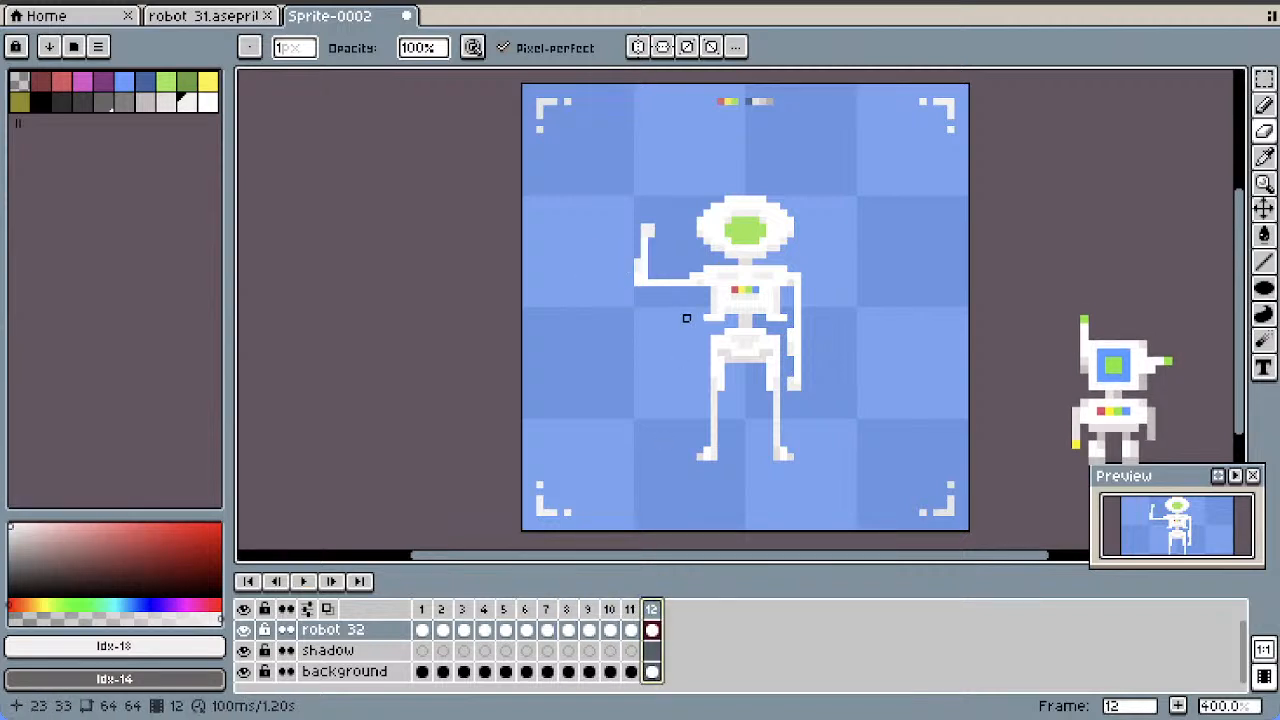
{"action": "left_click", "coordinate": [1264, 78]}
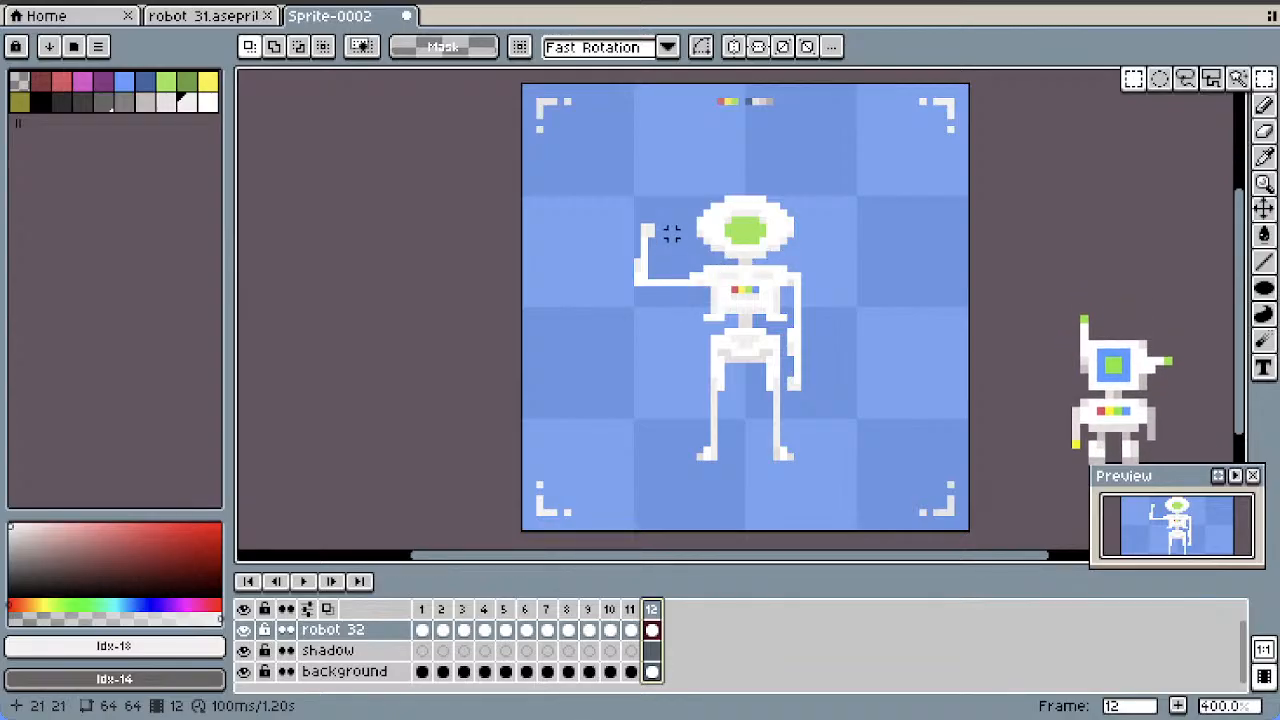
{"action": "left_click_drag", "start_coordinate": [665, 228], "coordinate": [650, 232]}
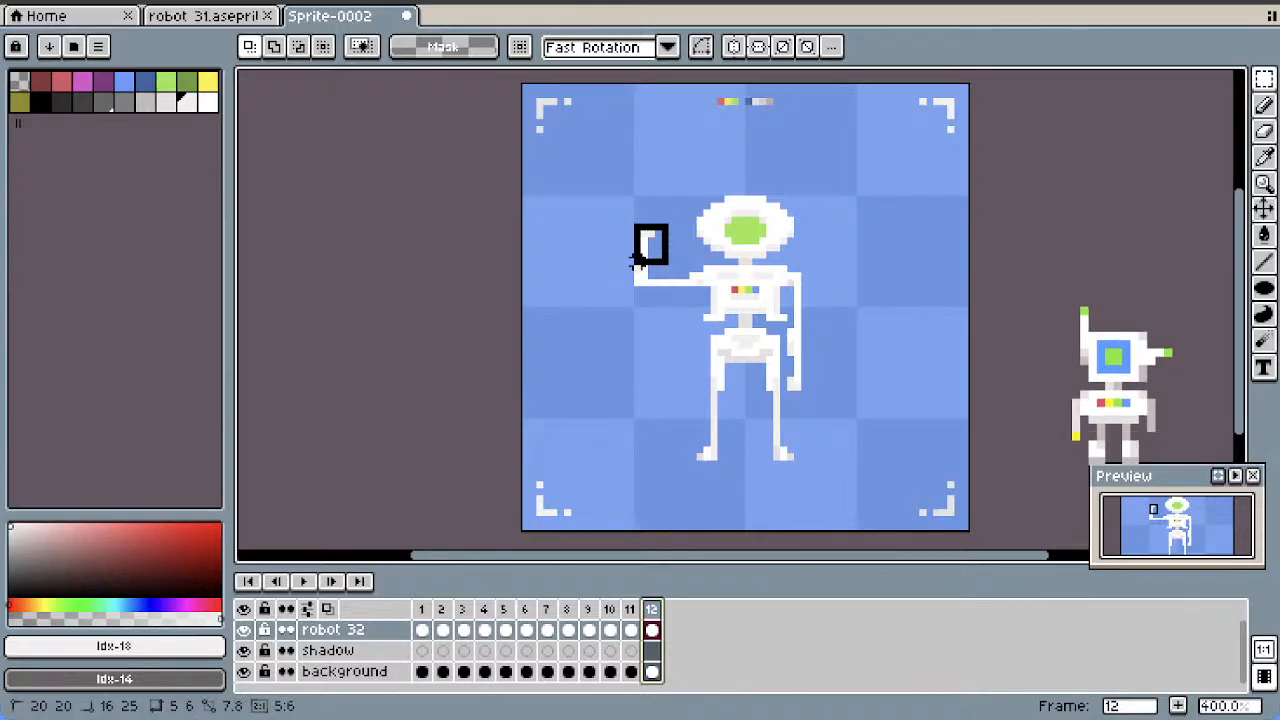
{"action": "left_click_drag", "start_coordinate": [637, 268], "coordinate": [630, 276]}
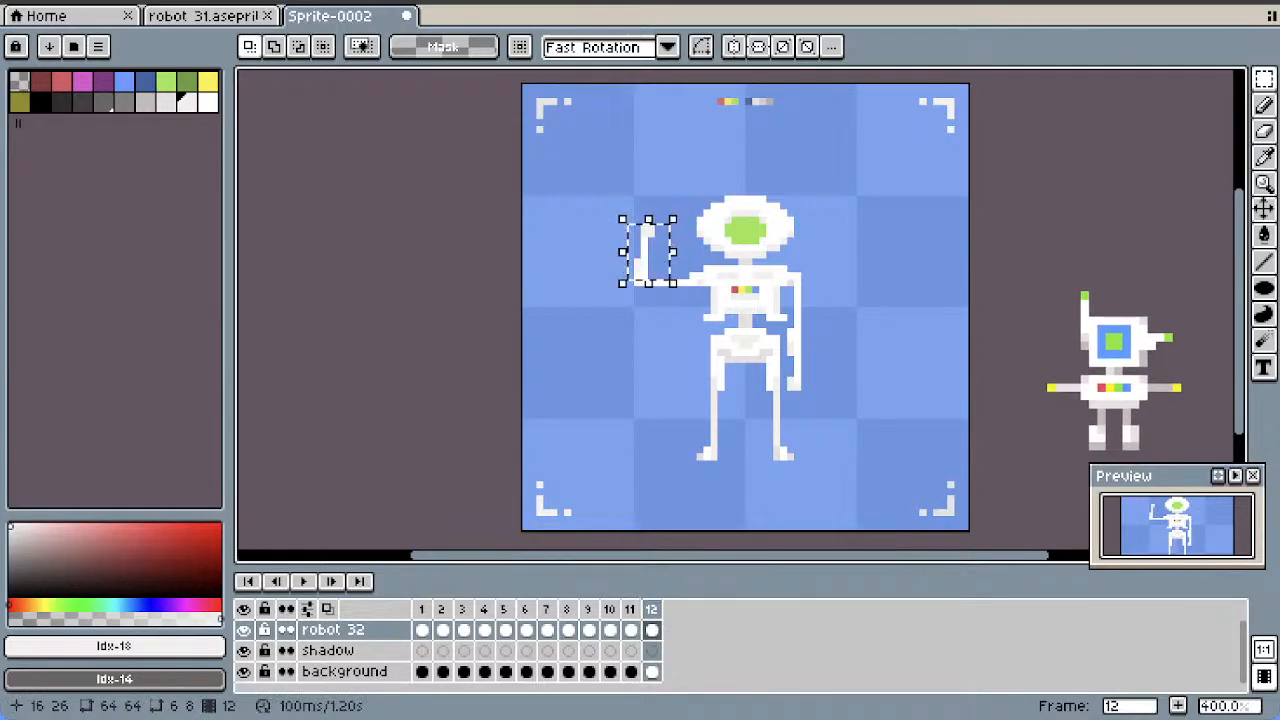
{"action": "left_click_drag", "start_coordinate": [673, 207], "coordinate": [637, 249]}
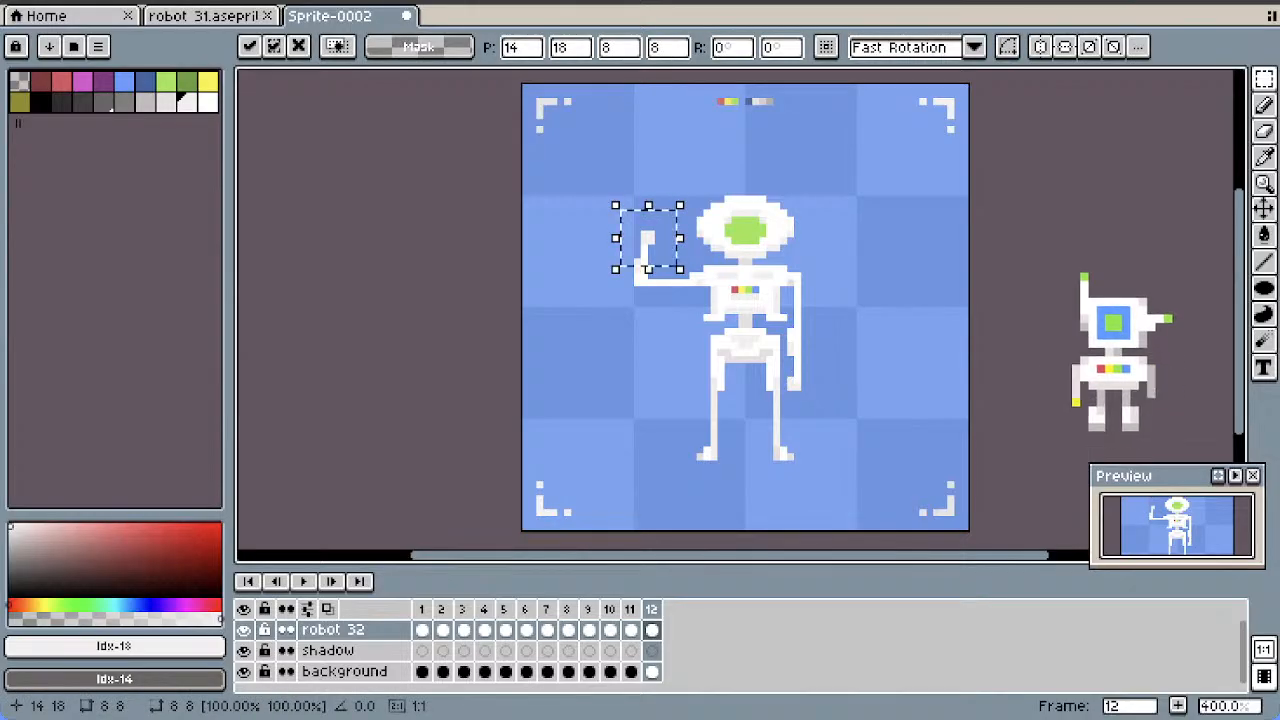
{"action": "left_click", "coordinate": [692, 135]}
Add a copy of frame 11, move it to the end as frame 13, and duplicate it as frame 14
{"action": "right_click", "coordinate": [629, 609]}
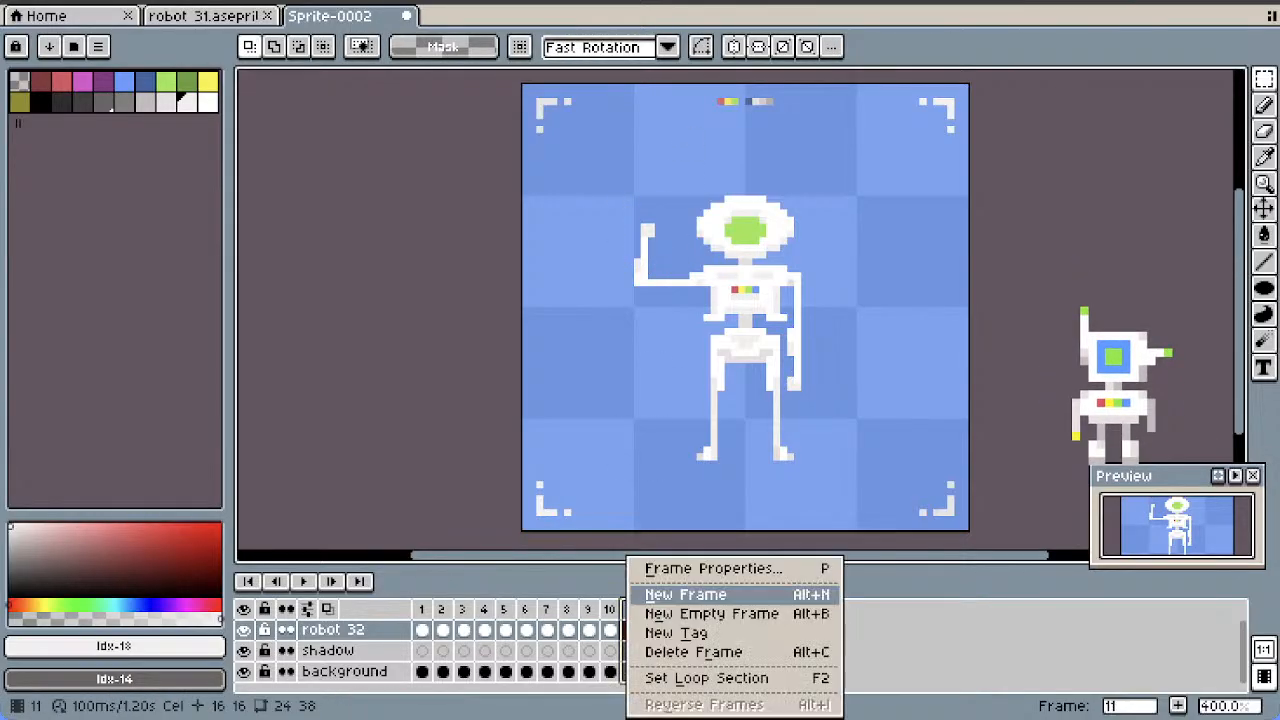
{"action": "left_click", "coordinate": [680, 591]}
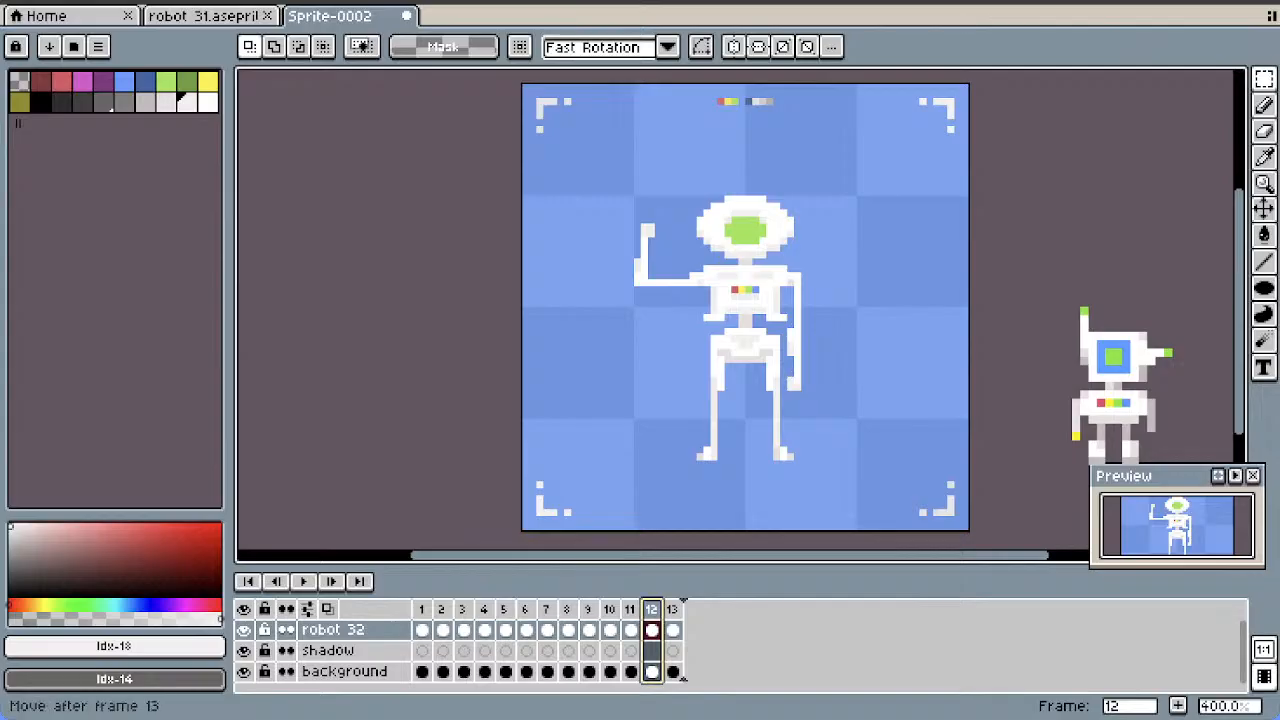
{"action": "left_click", "coordinate": [674, 609]}
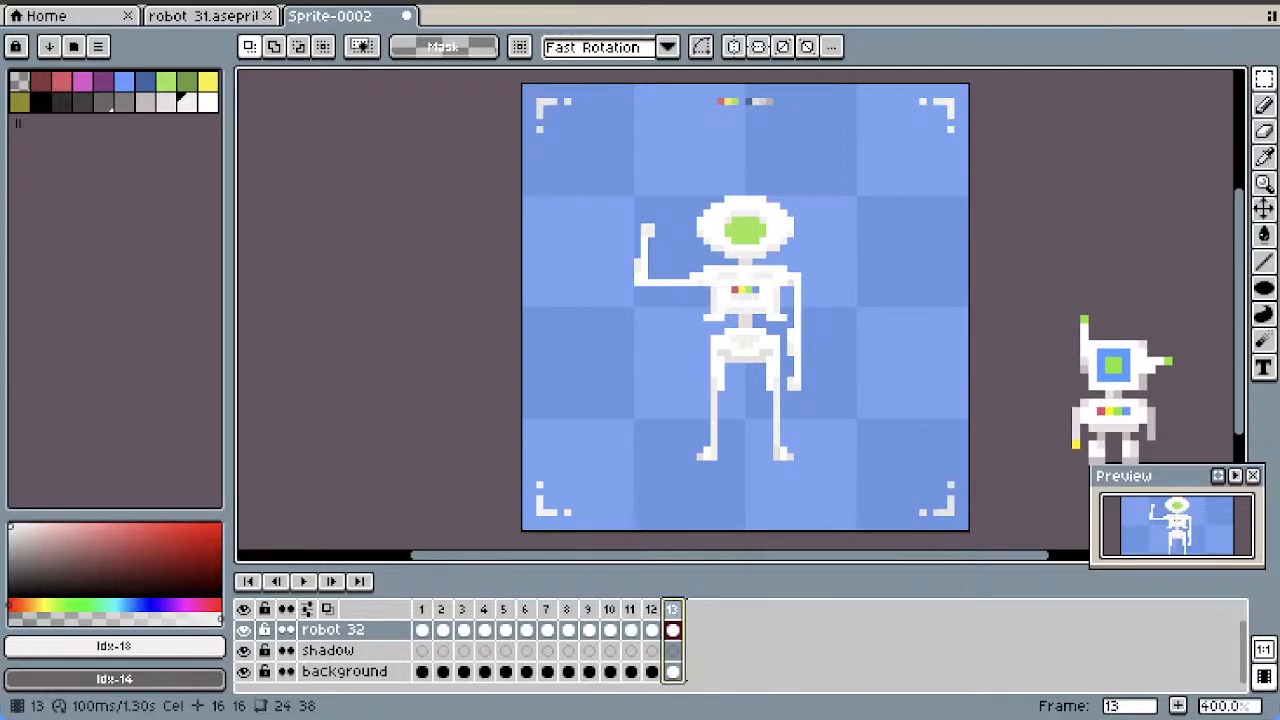
{"action": "right_click", "coordinate": [672, 609]}
{"action": "left_click", "coordinate": [705, 591]}
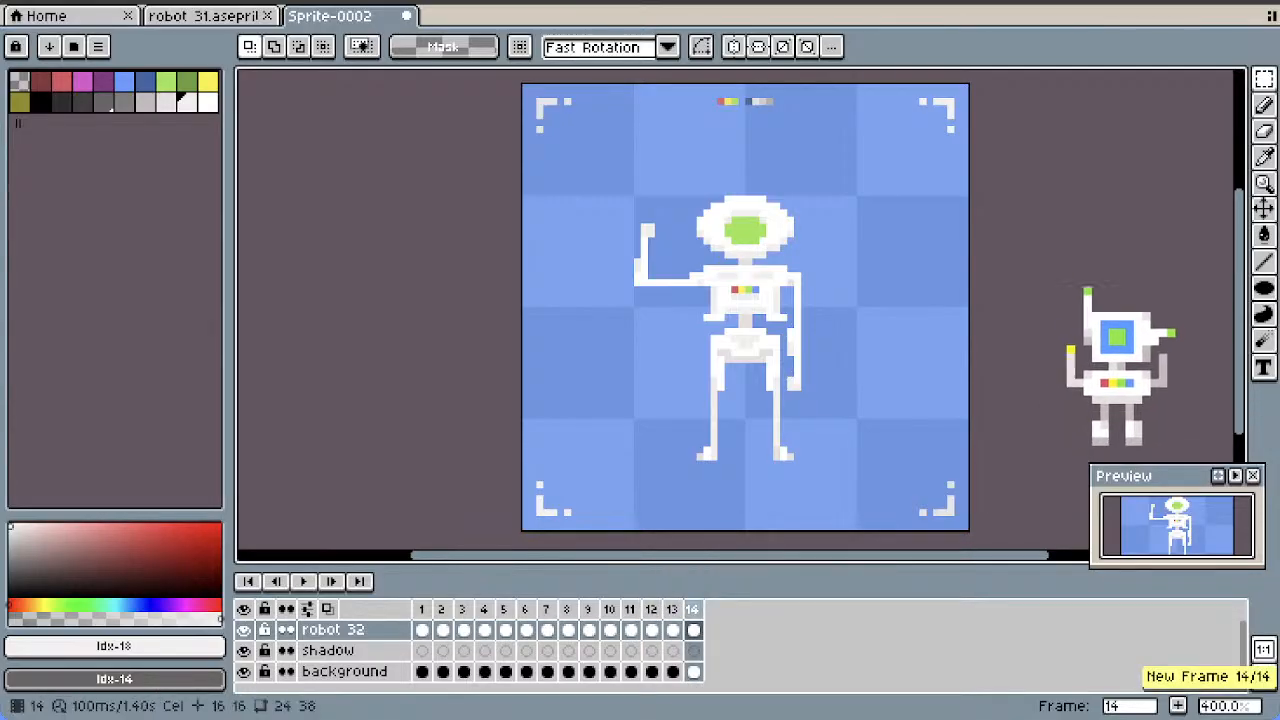
Add a copy of the lowered-hand frame 12 directly after it
{"action": "left_click", "coordinate": [693, 609]}
{"action": "left_click", "coordinate": [672, 609]}
{"action": "left_click", "coordinate": [651, 609]}
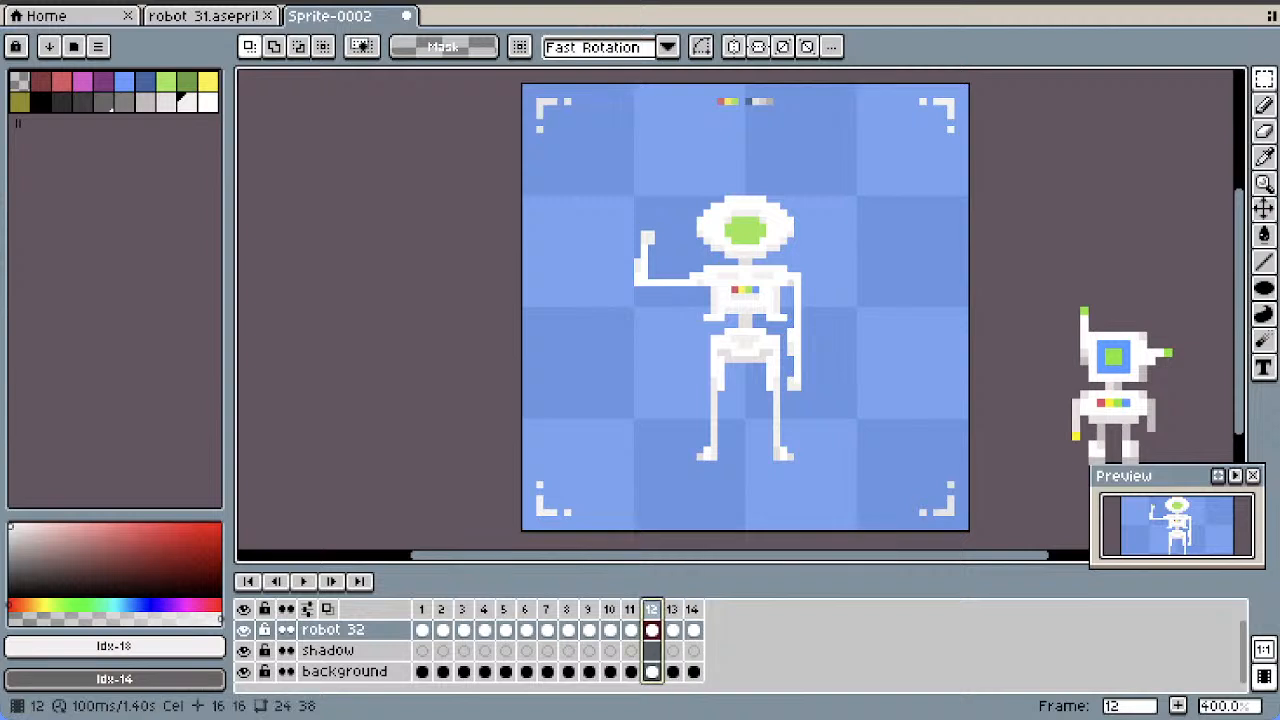
{"action": "right_click", "coordinate": [651, 609]}
{"action": "left_click", "coordinate": [700, 591]}
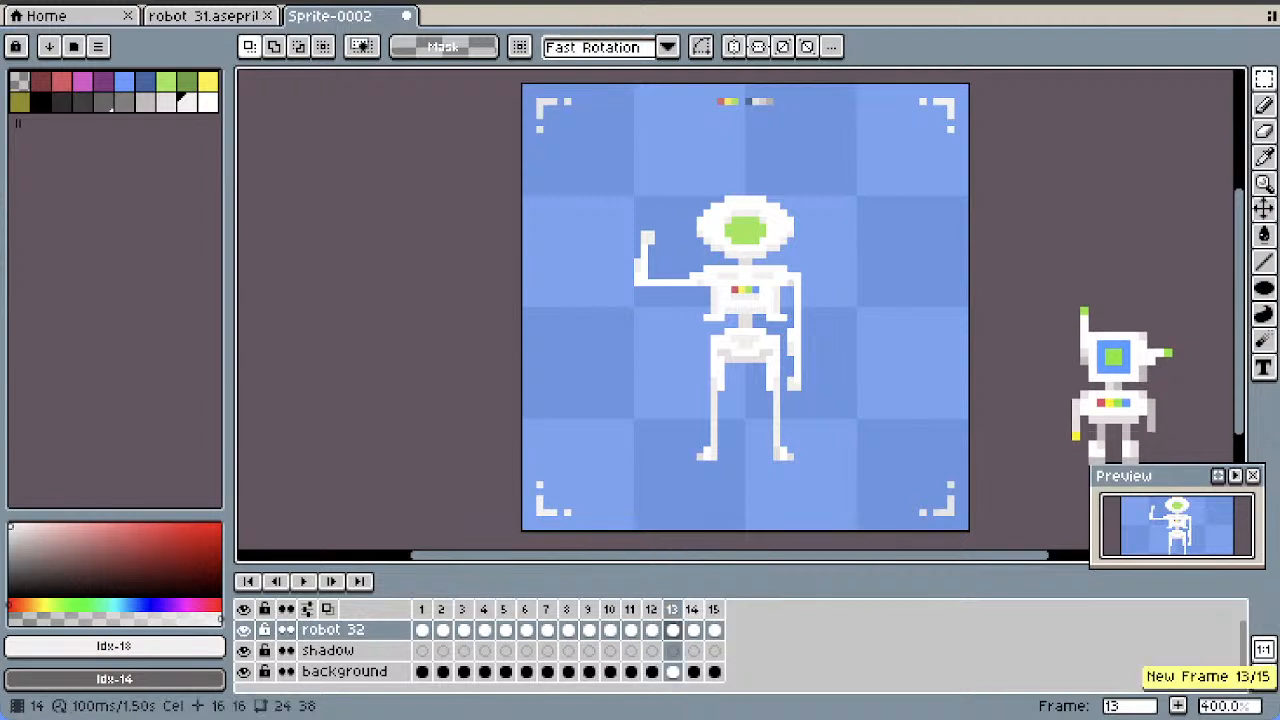
{"action": "left_click", "coordinate": [693, 609]}
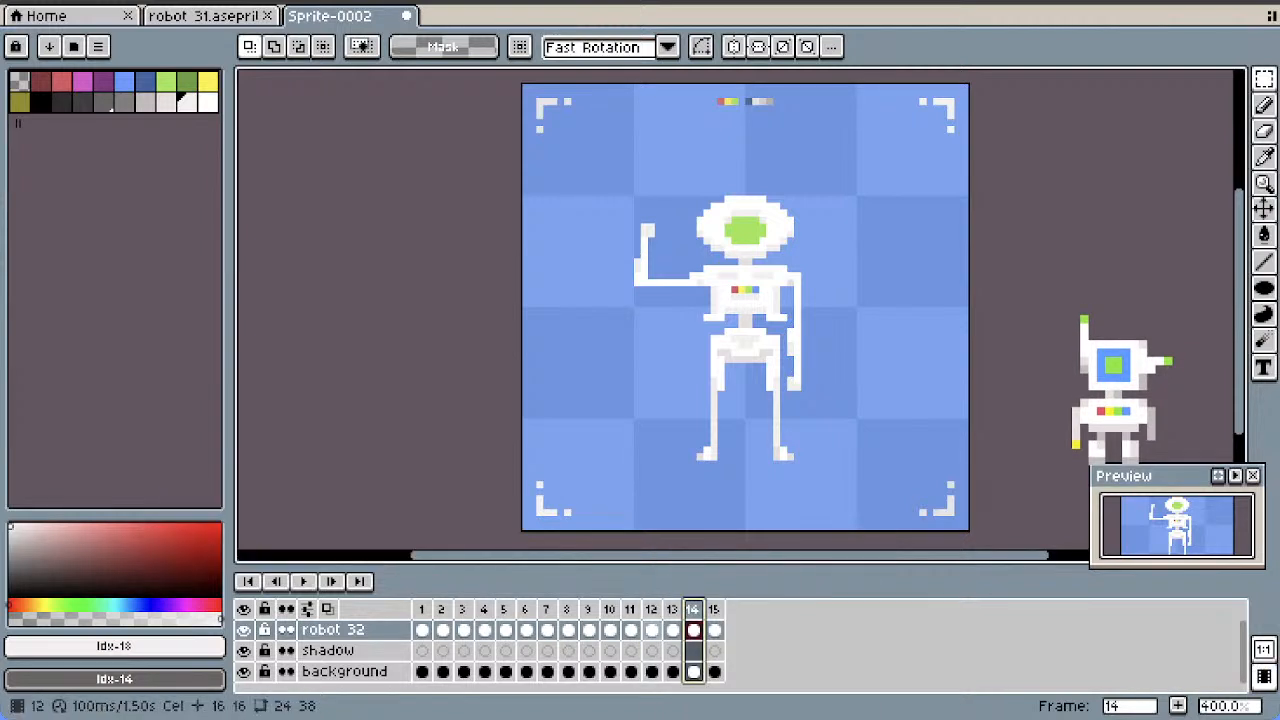
Add a copy of frame 9, with the forearm tilted outward, and move it to the end as frame 16
{"action": "left_click", "coordinate": [651, 609]}
{"action": "left_click", "coordinate": [630, 609]}
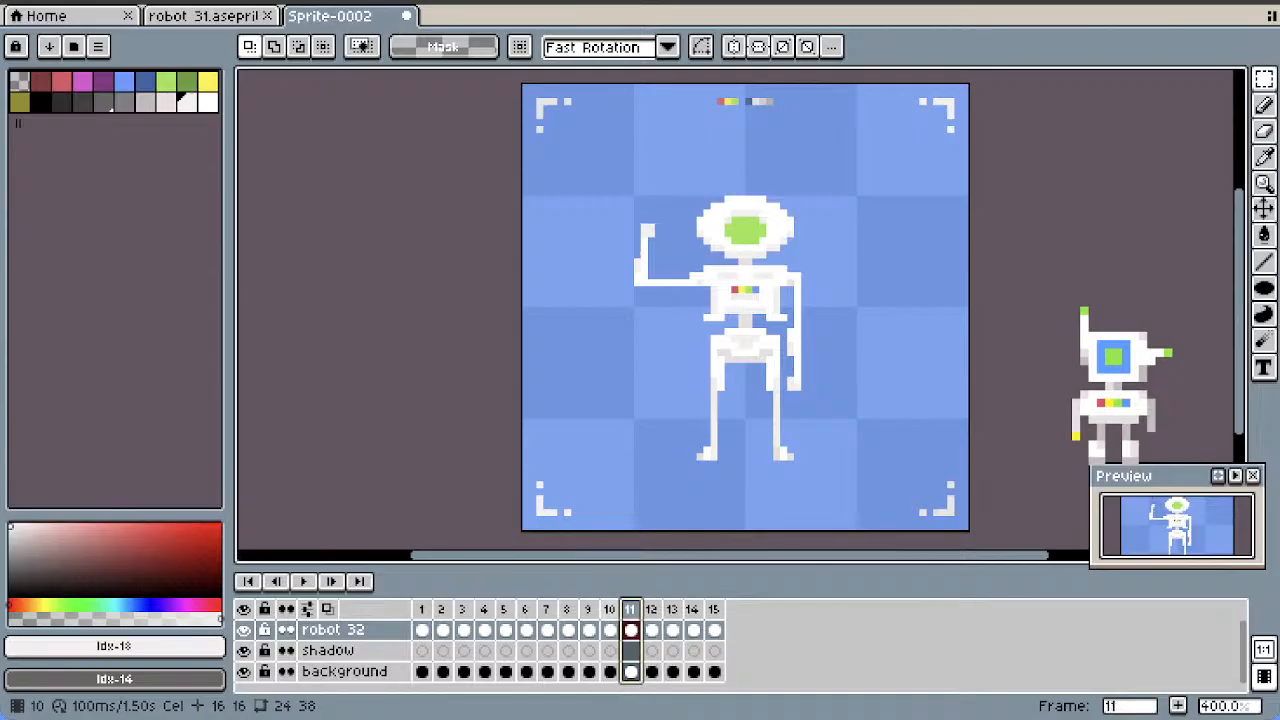
{"action": "key", "text": "Left"}
{"action": "key", "text": "Left"}
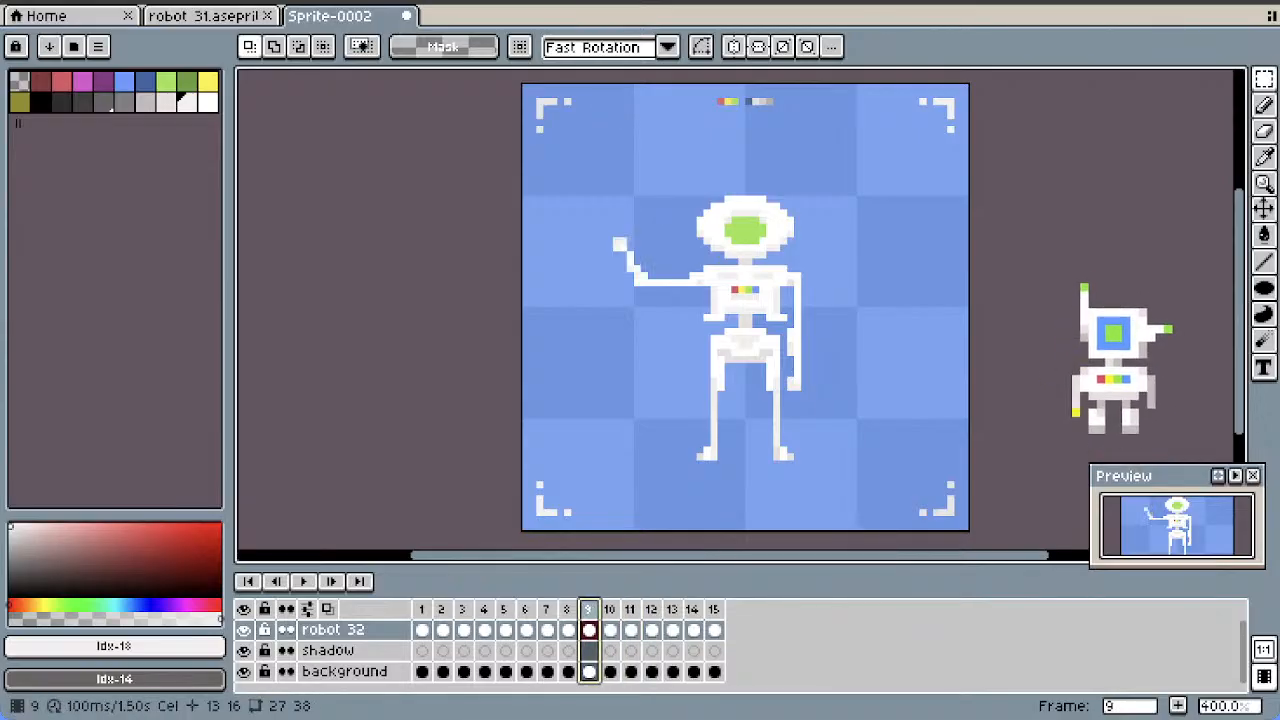
{"action": "right_click", "coordinate": [588, 609]}
{"action": "left_click", "coordinate": [657, 591]}
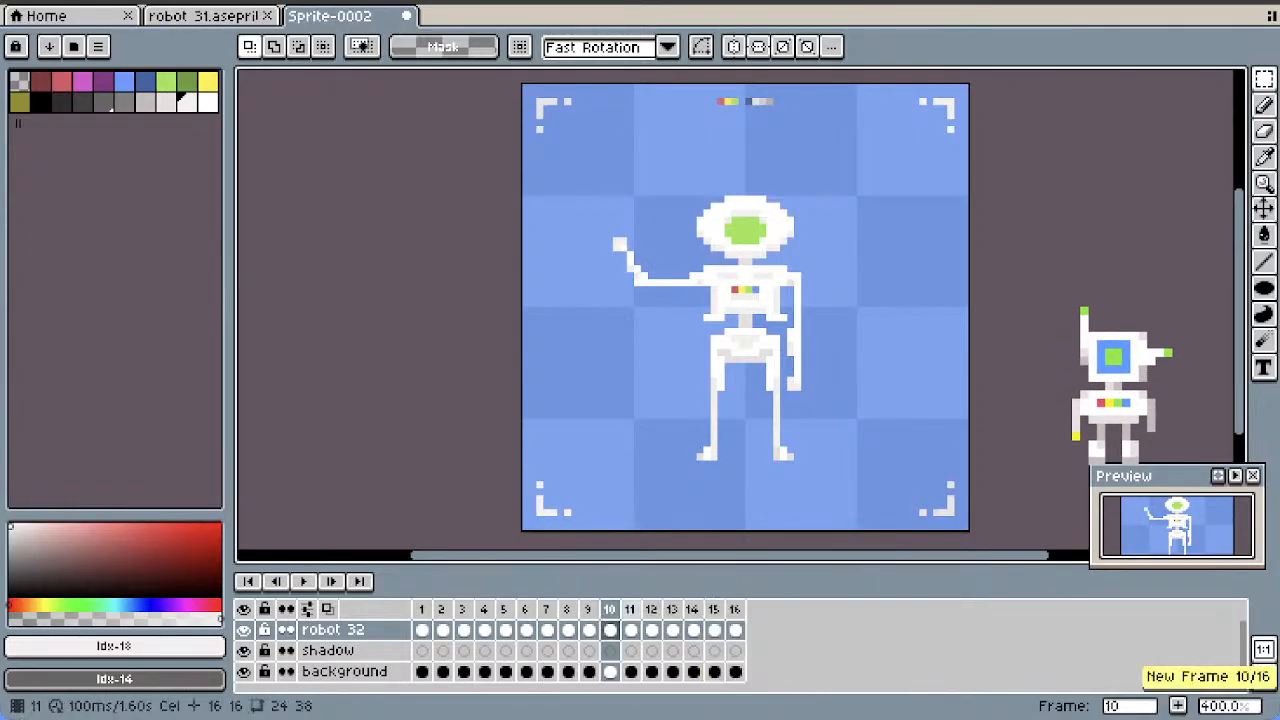
{"action": "left_click_drag", "start_coordinate": [612, 601], "coordinate": [741, 605]}
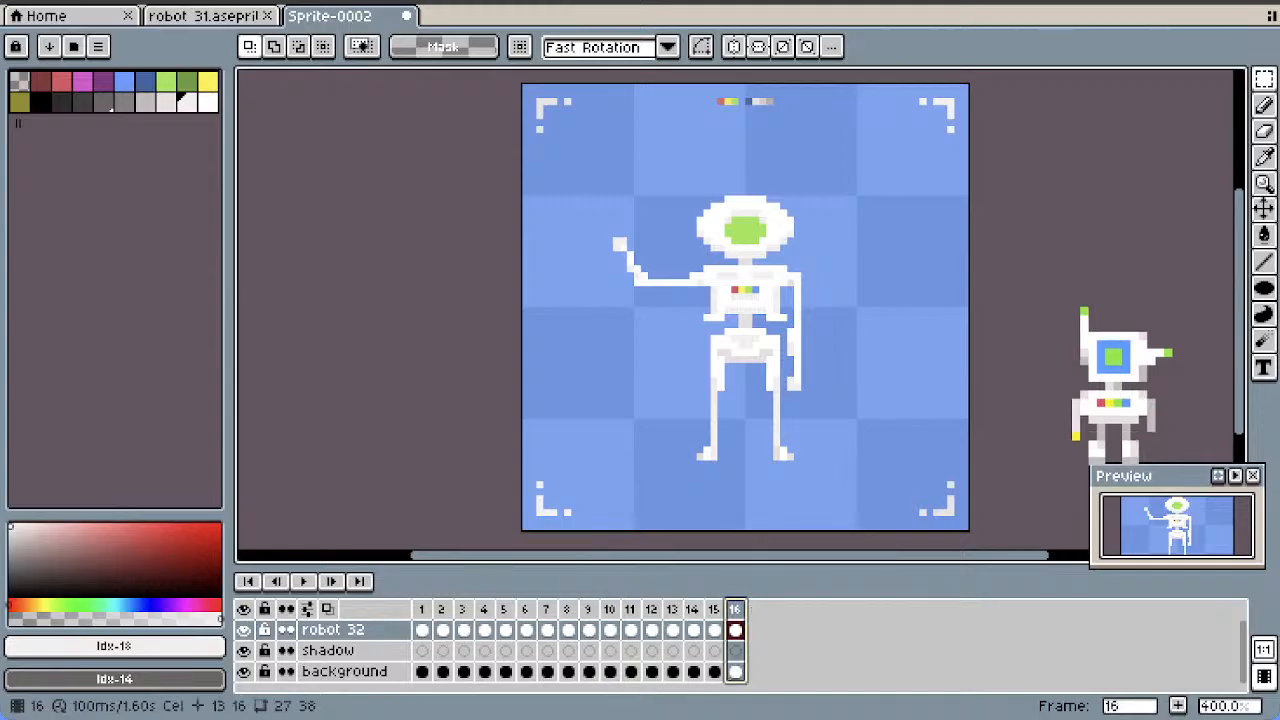
Add a copy of frame 8, with the slightly raised forearm, and move it to the end as frame 17
{"action": "left_click", "coordinate": [588, 609]}
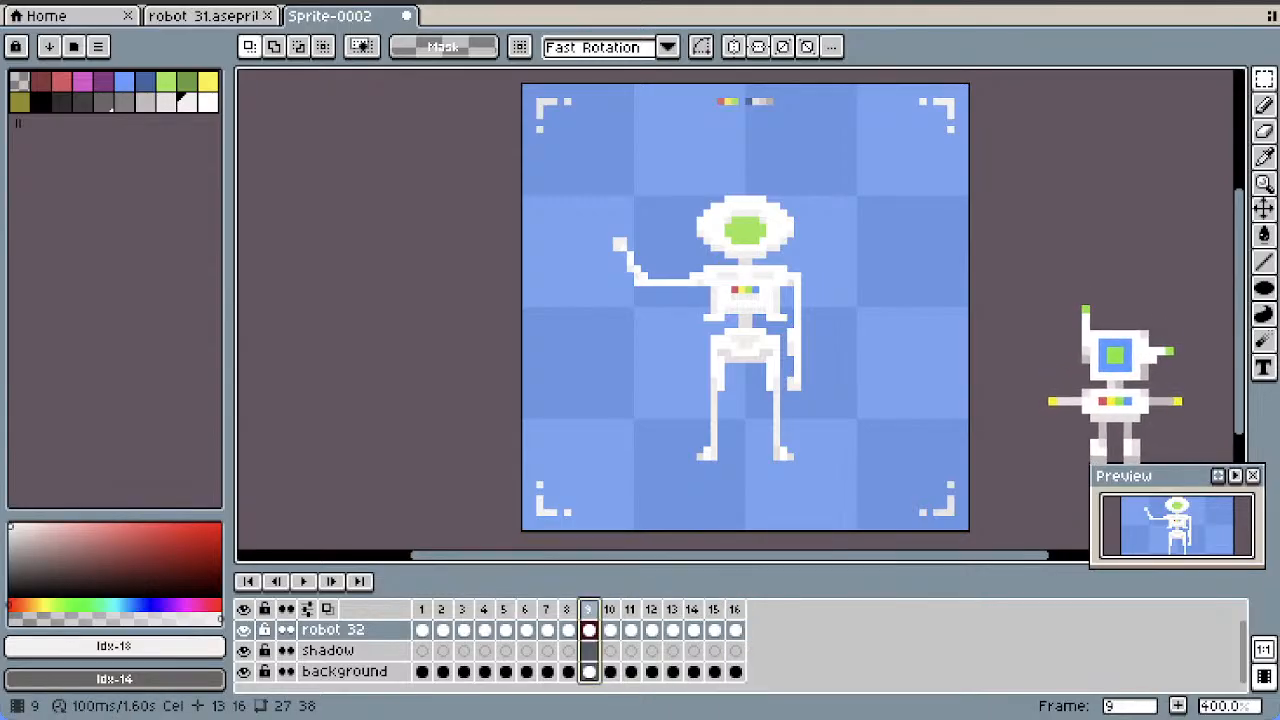
{"action": "left_click", "coordinate": [566, 609]}
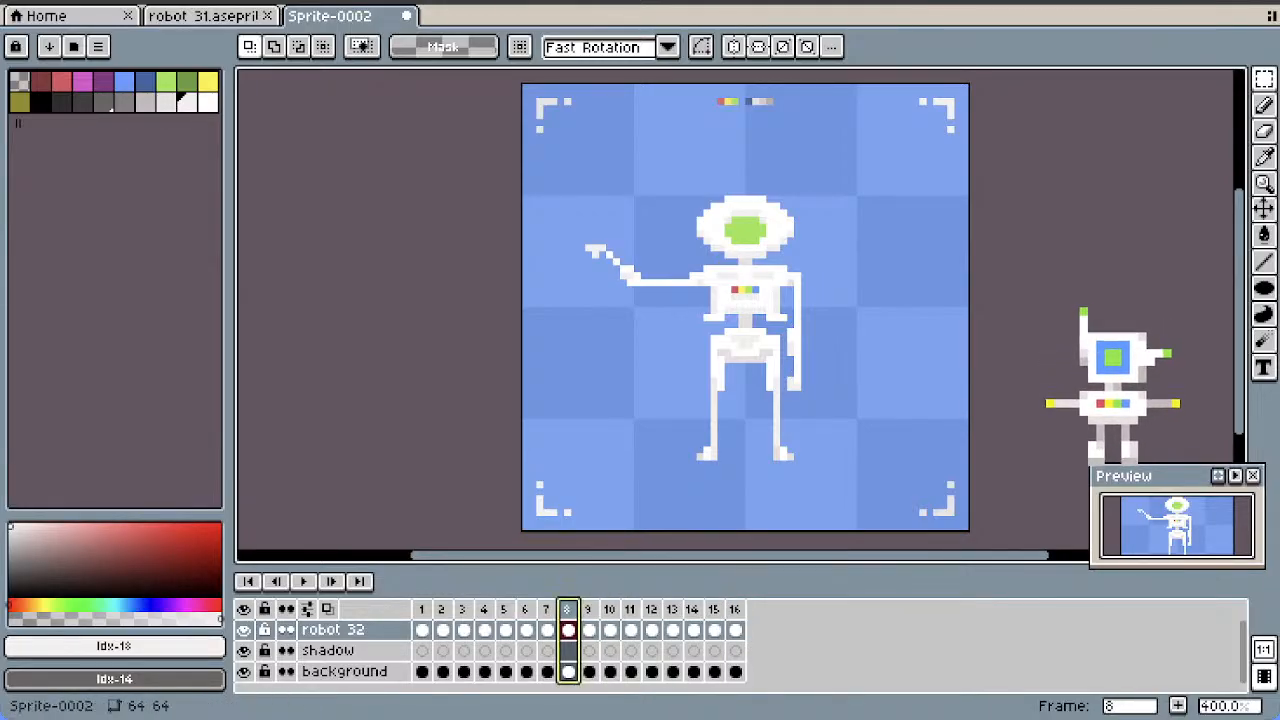
{"action": "right_click", "coordinate": [566, 609]}
{"action": "left_click", "coordinate": [630, 594]}
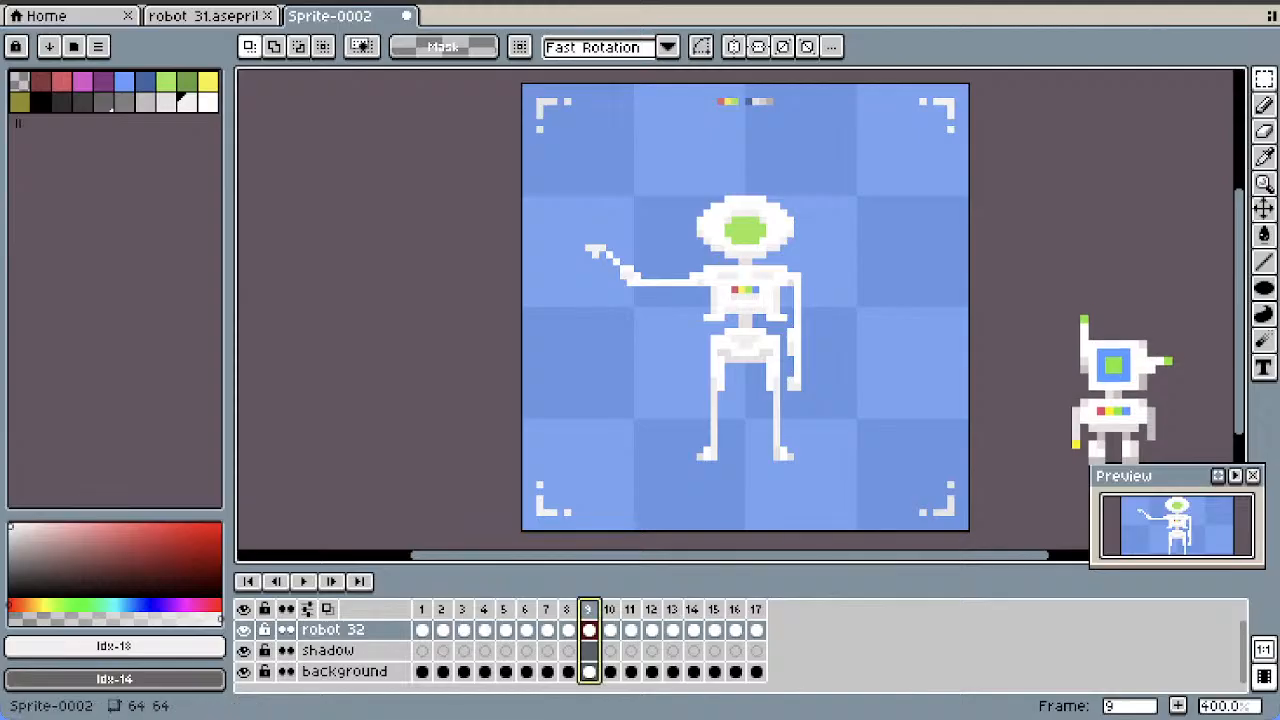
{"action": "left_click_drag", "start_coordinate": [760, 609], "coordinate": [760, 609]}
Add a copy of frame 7, with the arm stretched horizontally, and move it to the end as frame 18
{"action": "left_click", "coordinate": [567, 609]}
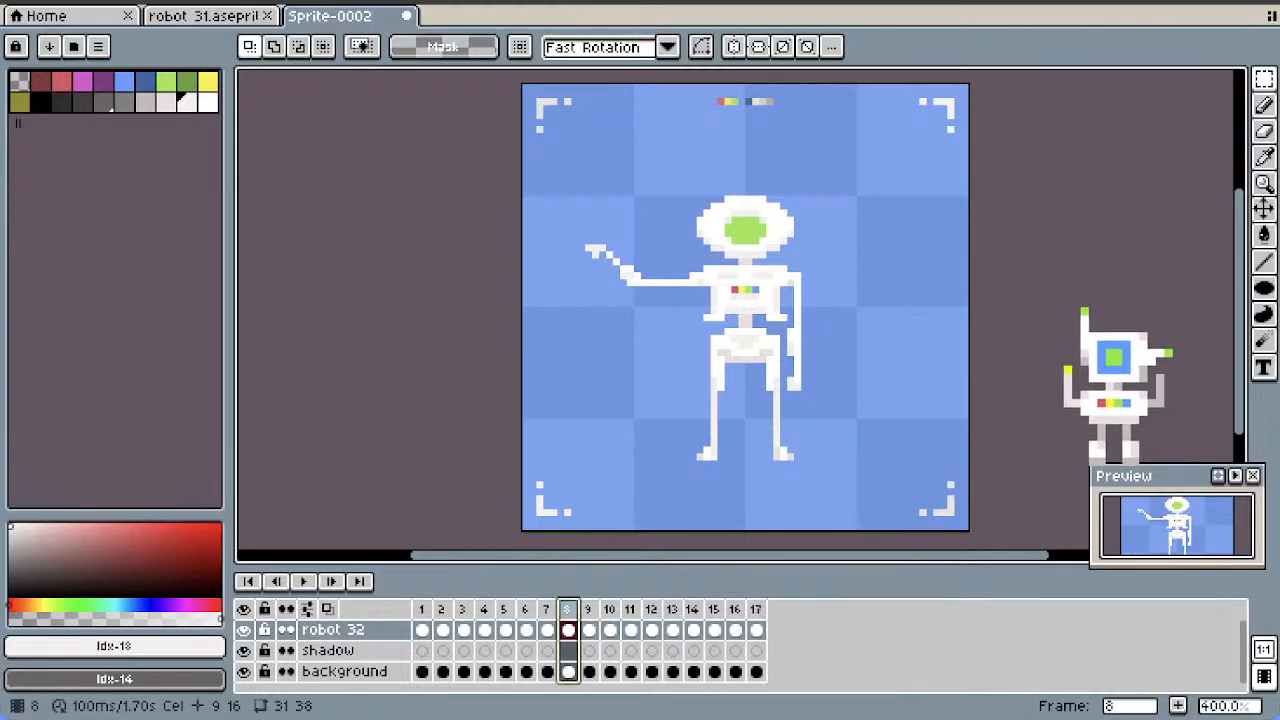
{"action": "left_click", "coordinate": [547, 609]}
{"action": "right_click", "coordinate": [547, 609]}
{"action": "left_click", "coordinate": [600, 591]}
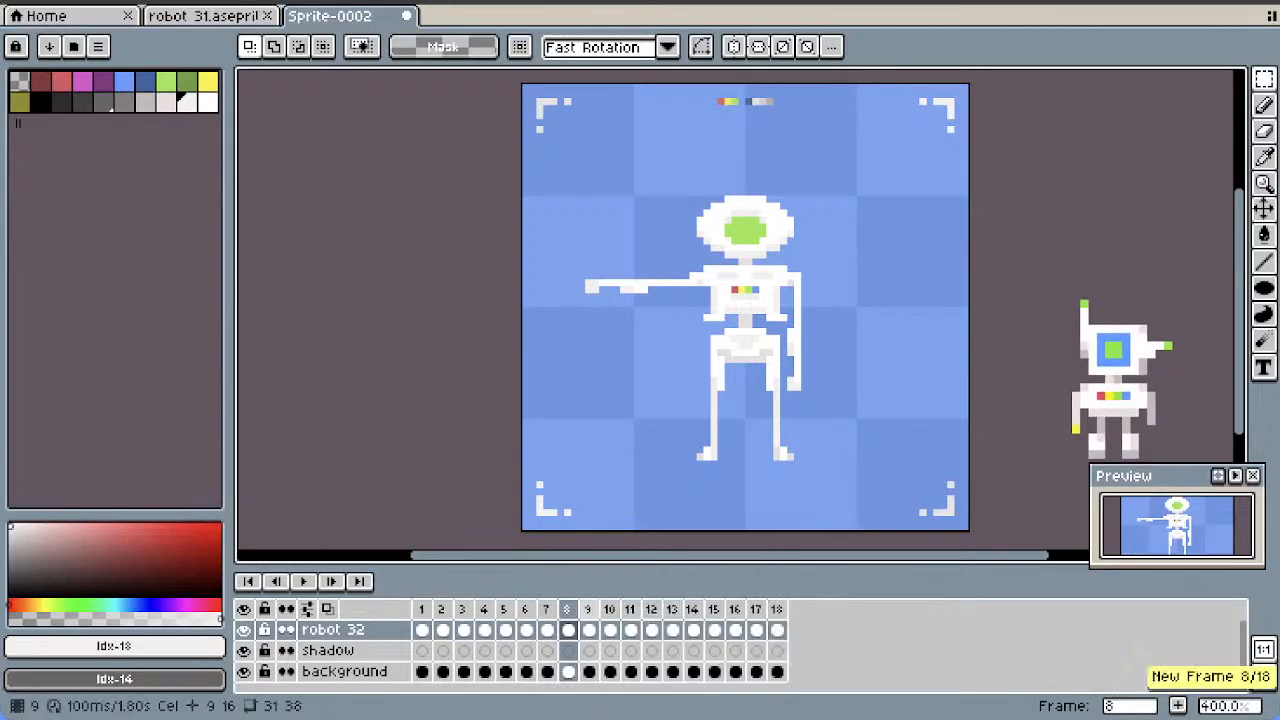
{"action": "left_click_drag", "start_coordinate": [567, 609], "coordinate": [777, 609]}
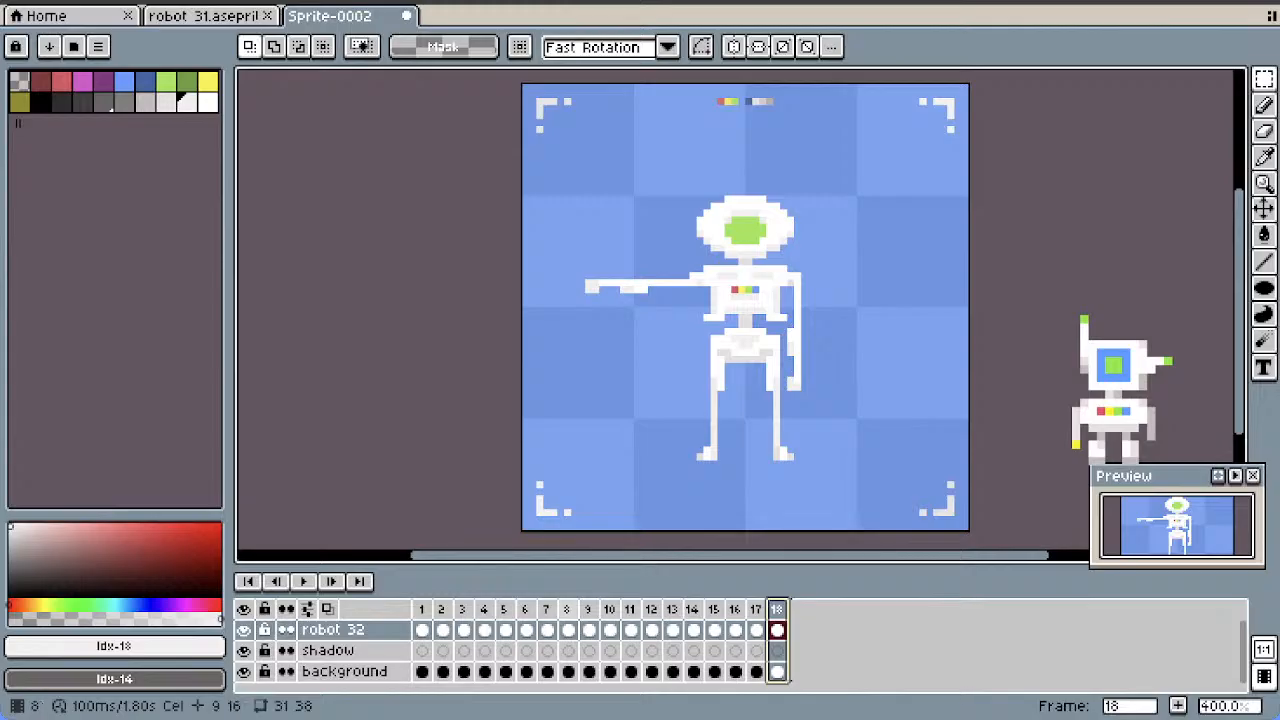
Add a copy of frame 4, with the arm lowered diagonally, and move it to the end as frame 19
{"action": "left_click", "coordinate": [547, 609]}
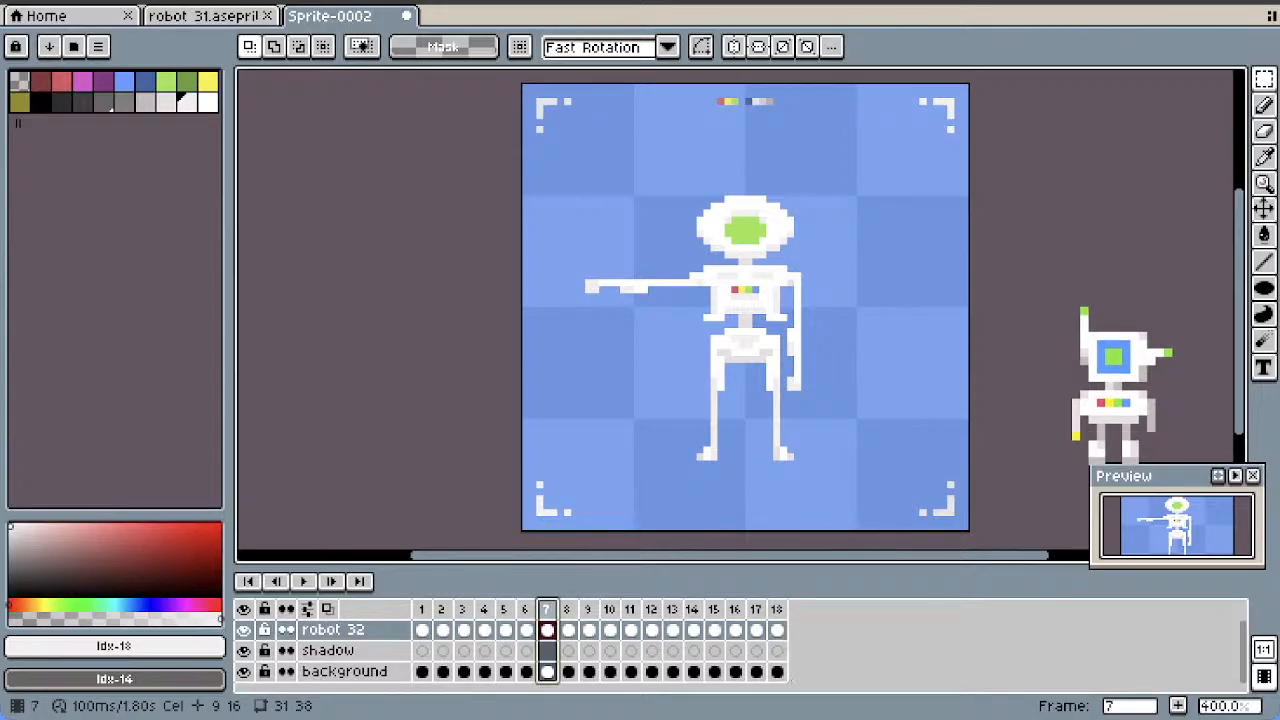
{"action": "left_click", "coordinate": [526, 609]}
{"action": "left_click", "coordinate": [505, 609]}
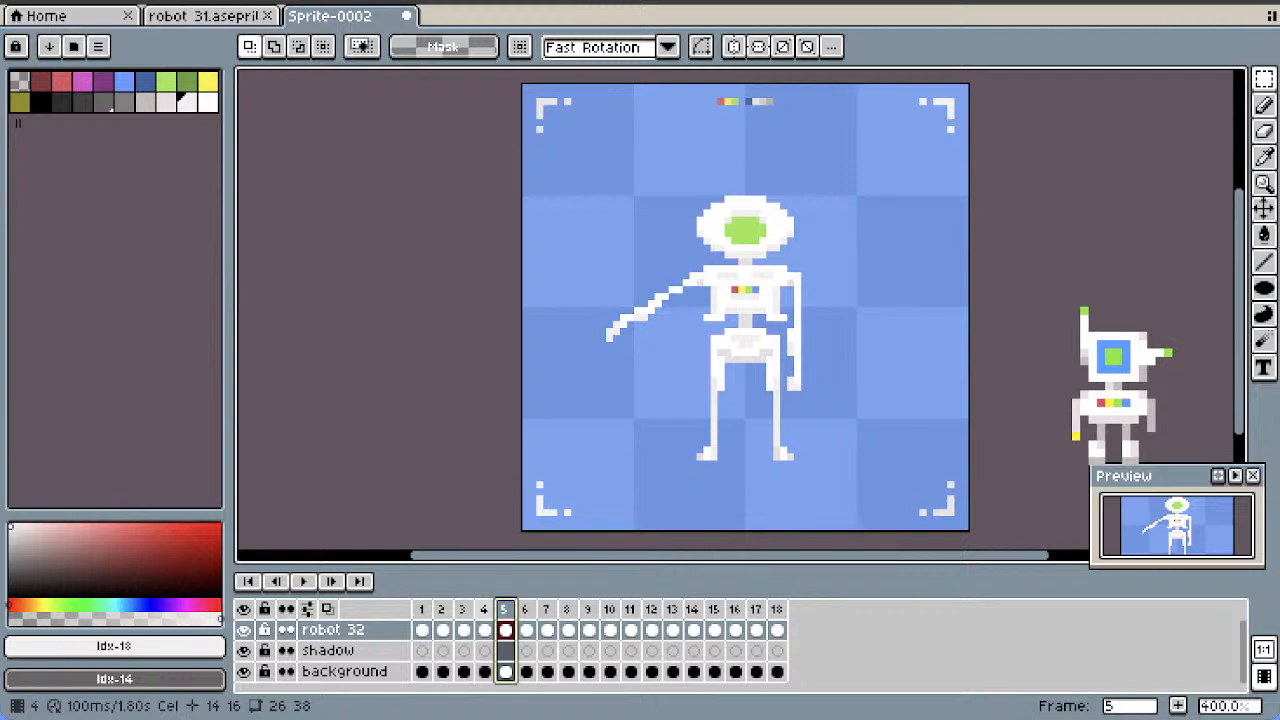
{"action": "left_click", "coordinate": [484, 609]}
{"action": "right_click", "coordinate": [484, 609]}
{"action": "left_click", "coordinate": [520, 595]}
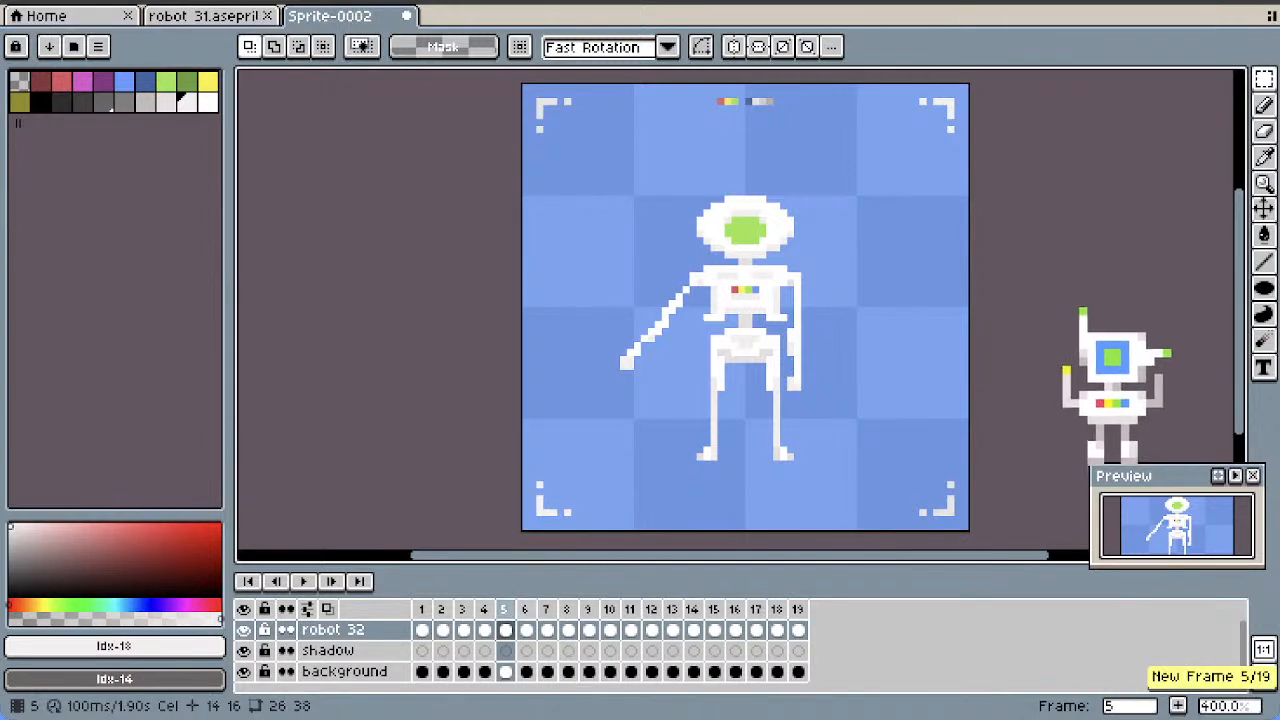
{"action": "left_click_drag", "start_coordinate": [505, 609], "coordinate": [806, 609]}
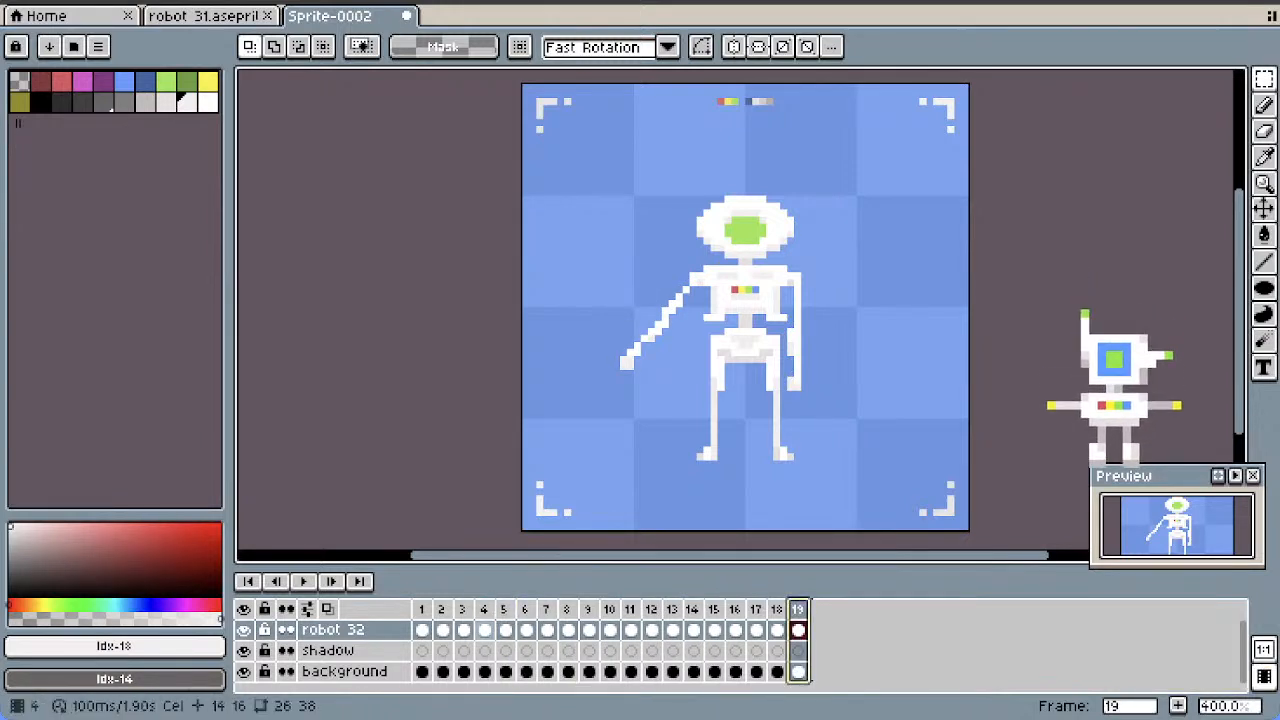
Add a copy of frame 2, with the arm slightly away from the body, and move it to the end as frame 20
{"action": "left_click", "coordinate": [464, 609]}
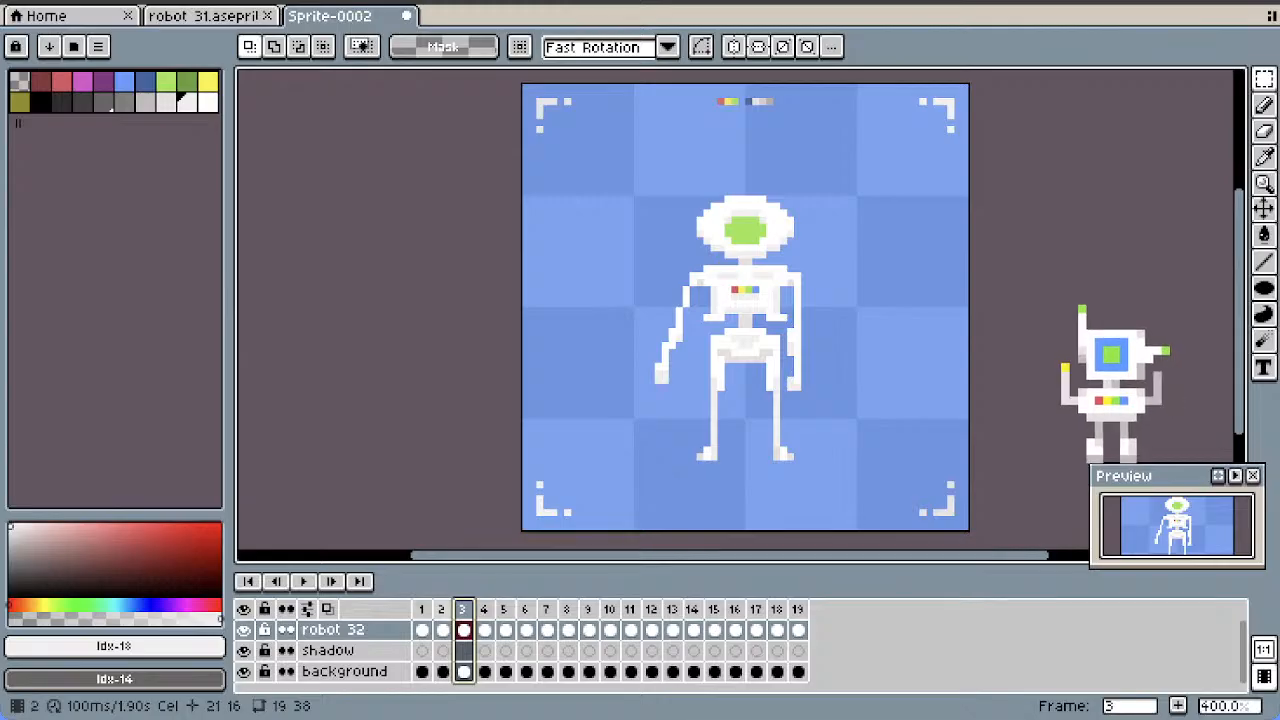
{"action": "right_click", "coordinate": [462, 609]}
{"action": "left_click", "coordinate": [495, 595]}
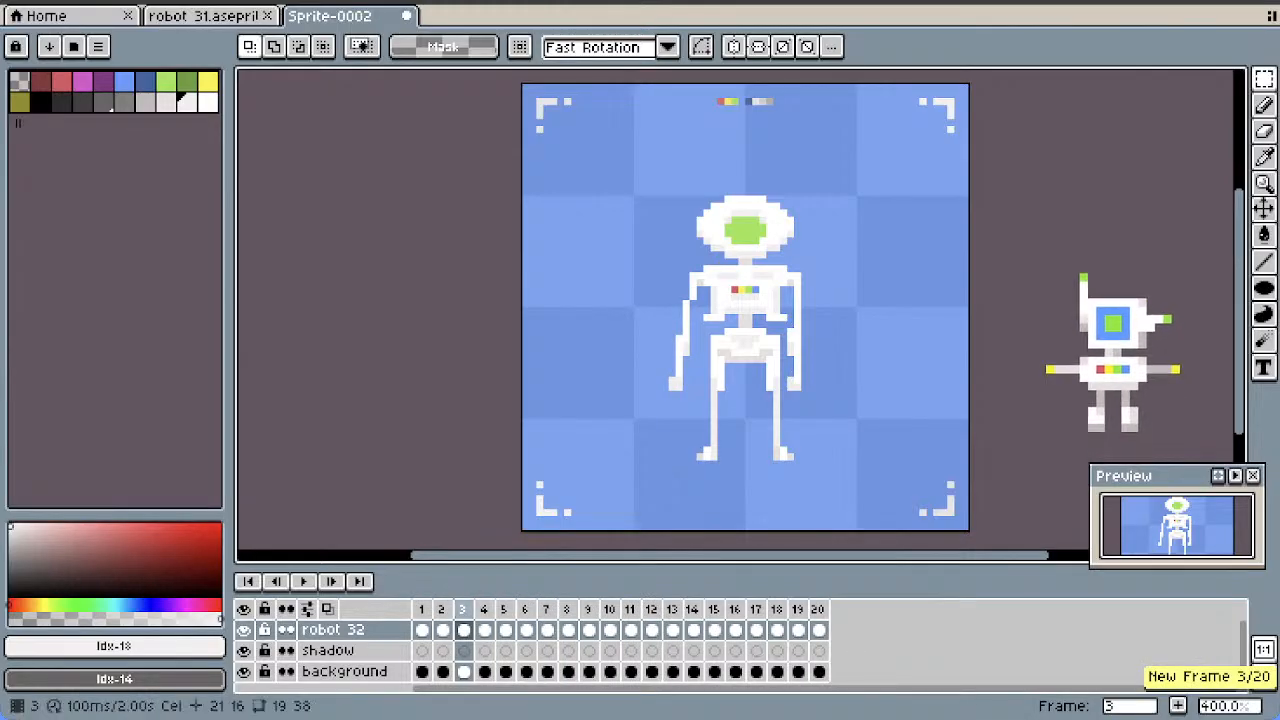
{"action": "left_click", "coordinate": [464, 609]}
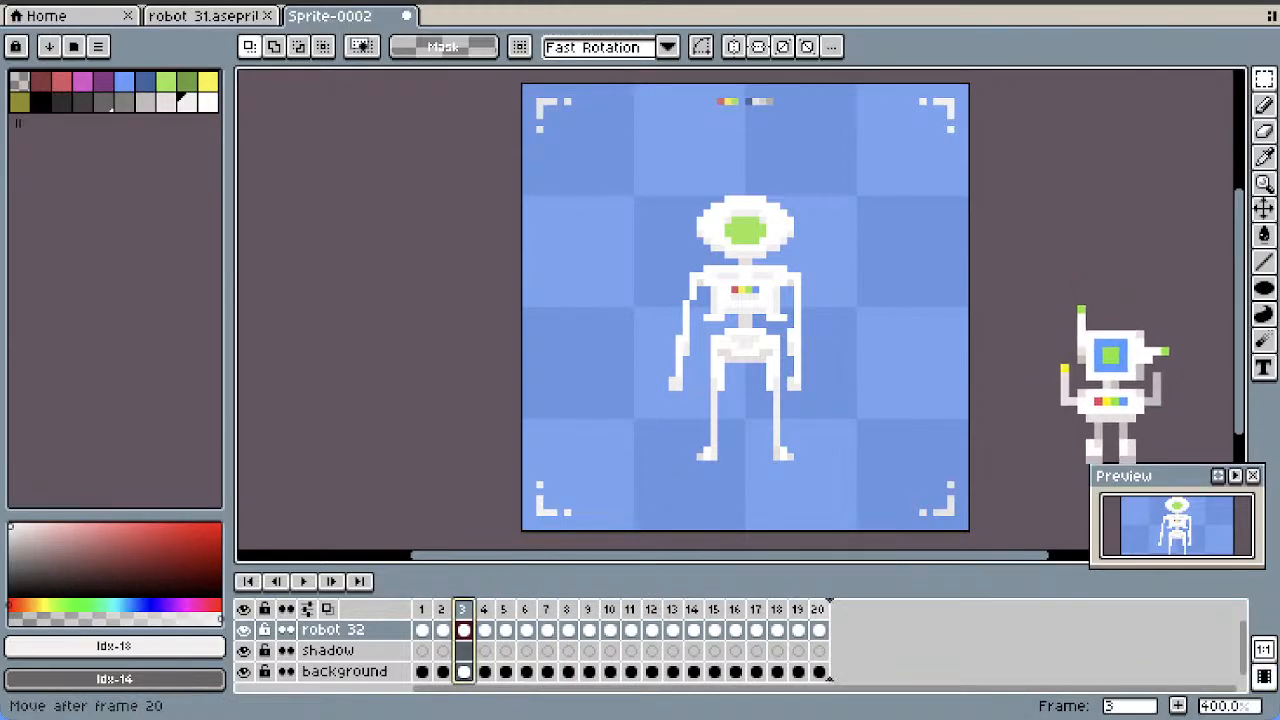
{"action": "left_click_drag", "start_coordinate": [824, 610], "coordinate": [820, 610]}
Insert two copies of frame 1, with both arms hanging down, directly after it
{"action": "left_click", "coordinate": [442, 609]}
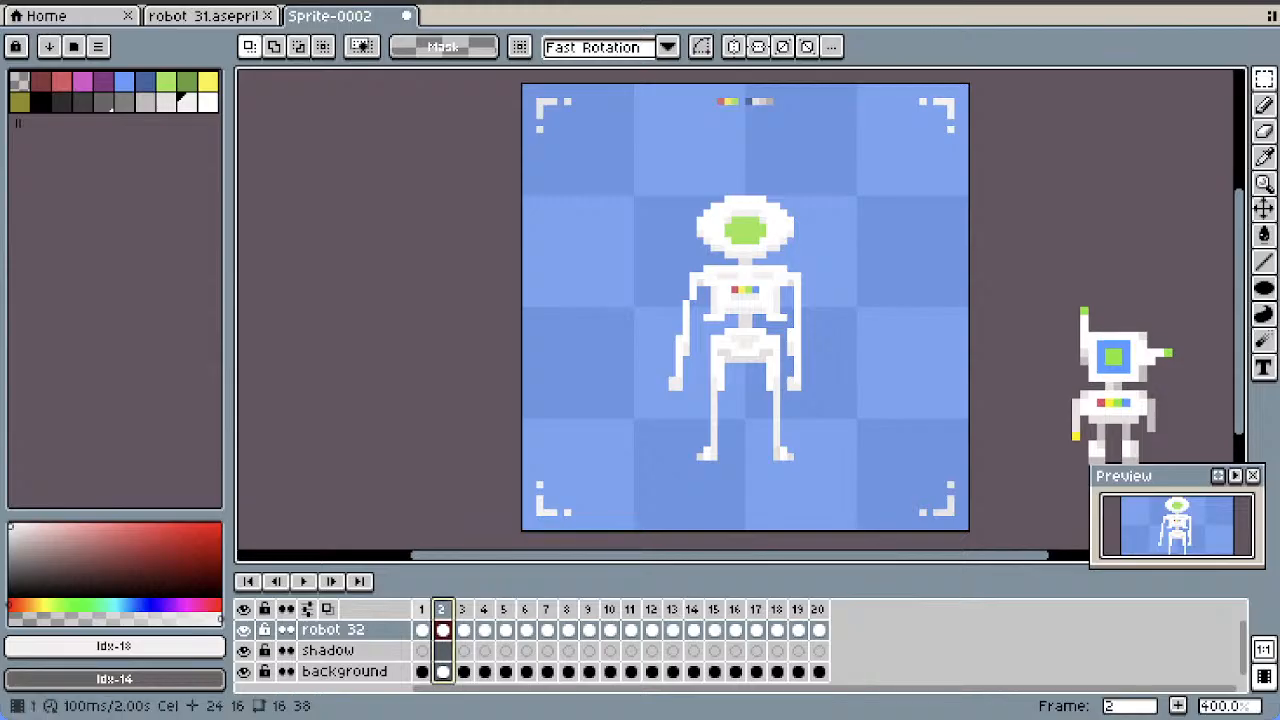
{"action": "left_click", "coordinate": [421, 609]}
{"action": "right_click", "coordinate": [421, 609]}
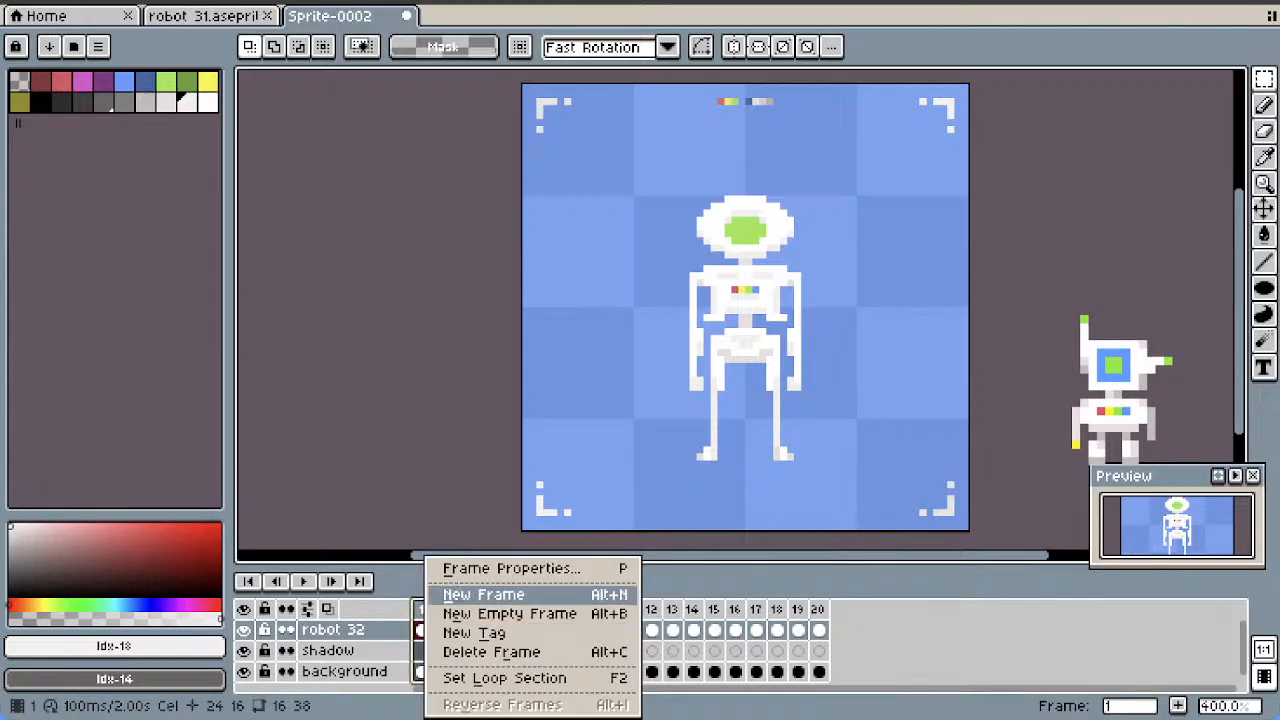
{"action": "left_click", "coordinate": [483, 594]}
{"action": "right_click", "coordinate": [421, 609]}
{"action": "left_click", "coordinate": [483, 594]}
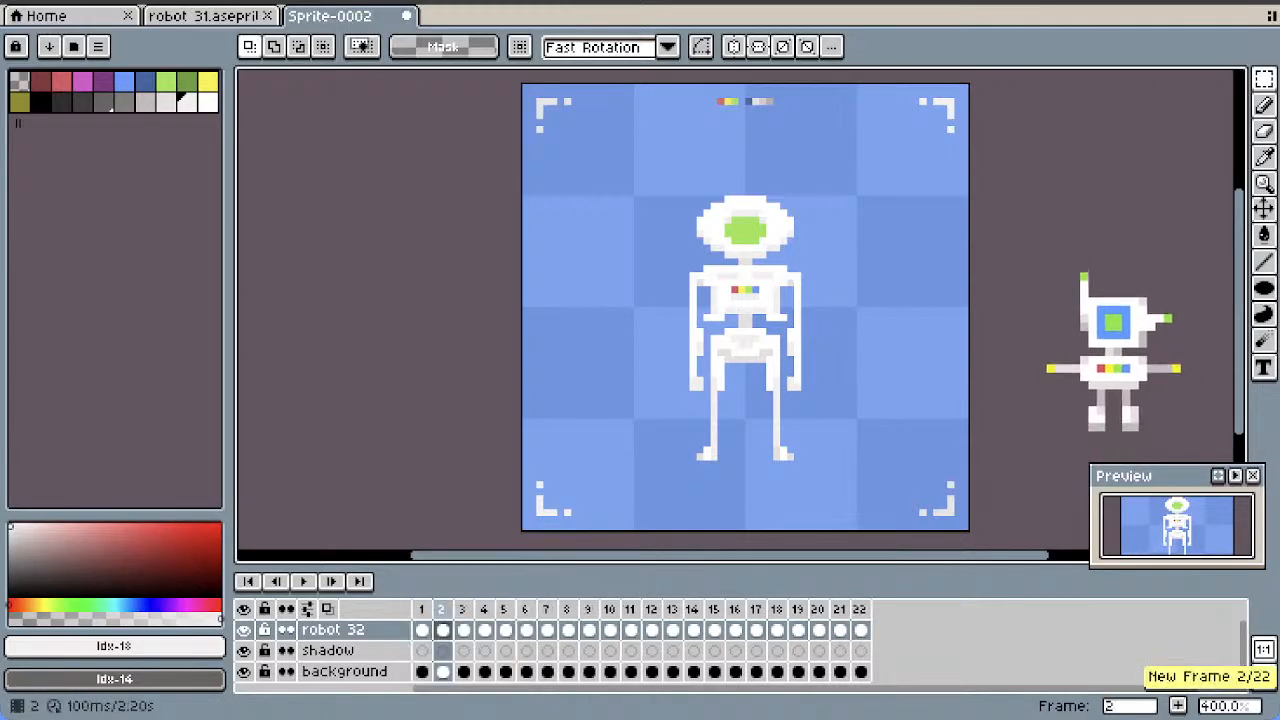
Play the animation and examine the arm poses around frames 9 to 10 and 16 to 19
{"action": "left_click", "coordinate": [303, 581]}
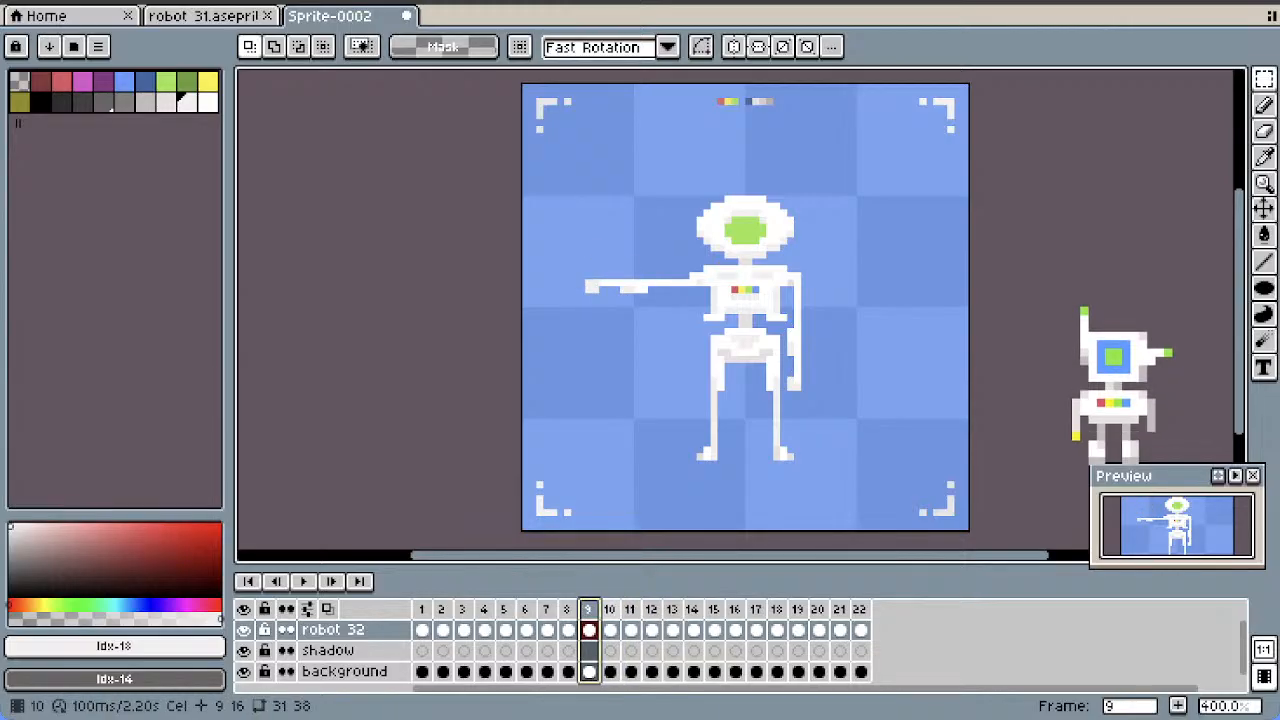
{"action": "key", "text": "Right"}
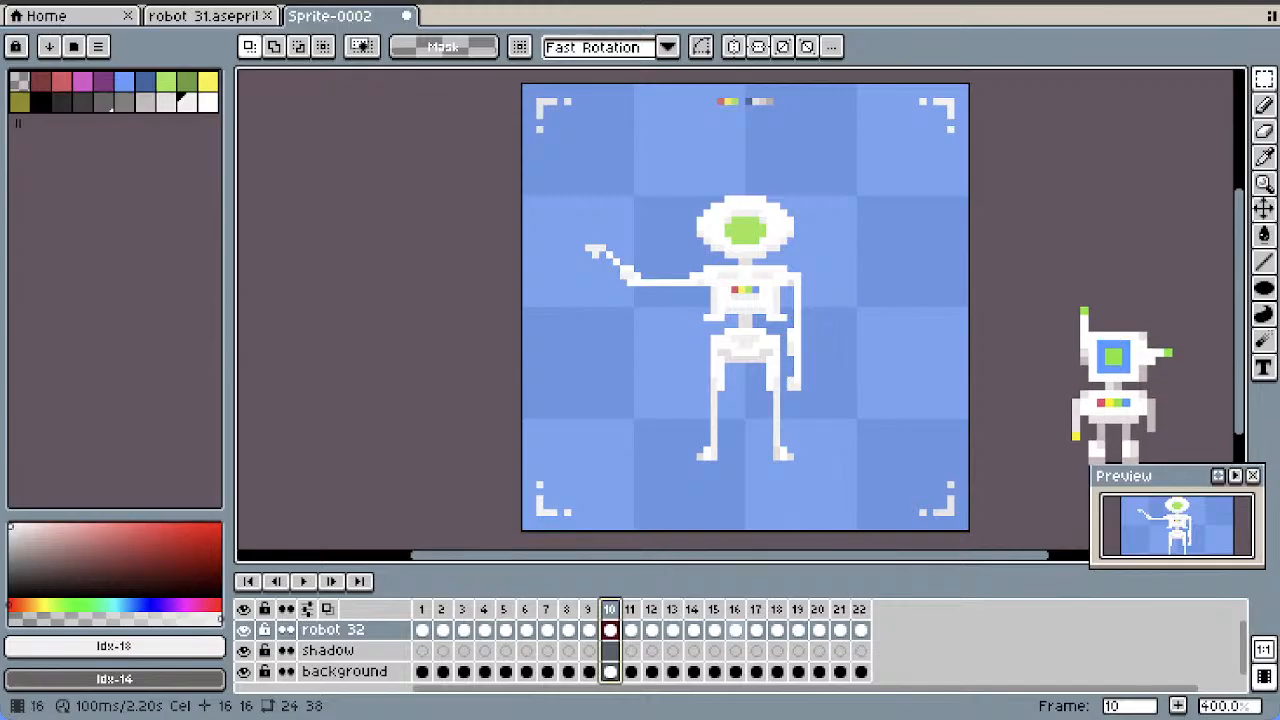
{"action": "left_click", "coordinate": [736, 609]}
{"action": "left_click", "coordinate": [757, 609]}
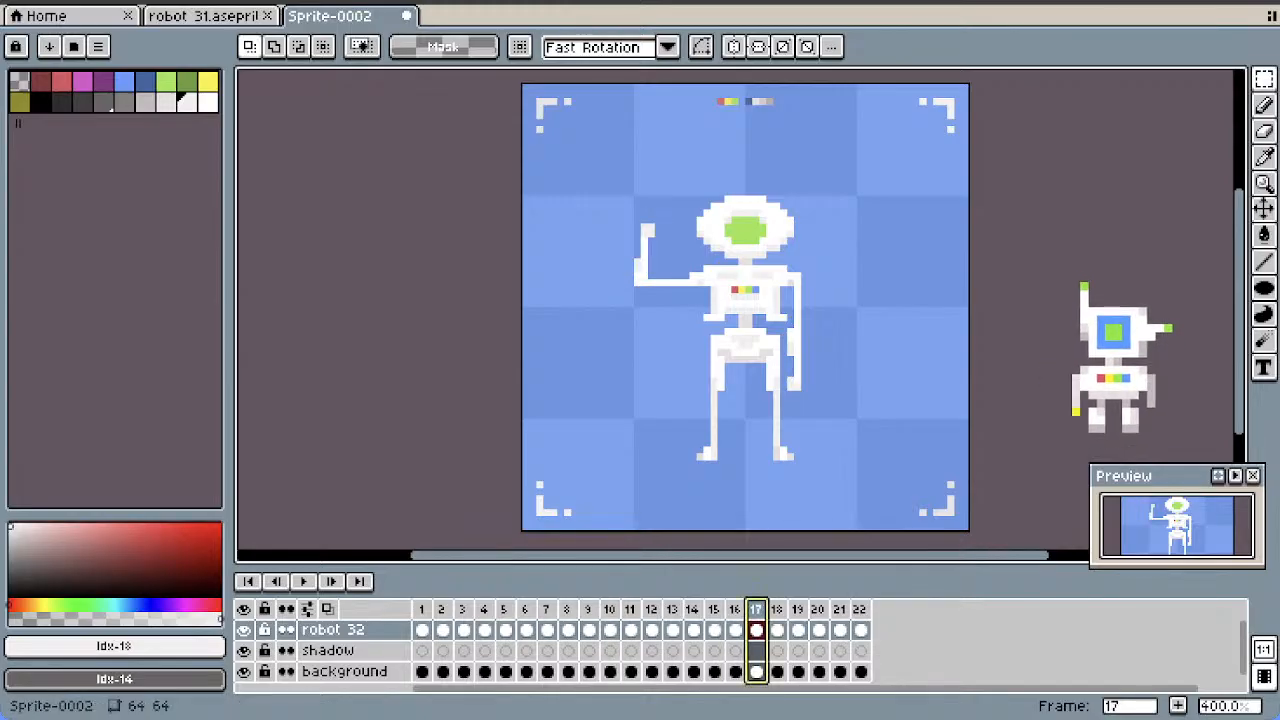
{"action": "left_click", "coordinate": [777, 609]}
{"action": "left_click", "coordinate": [757, 609]}
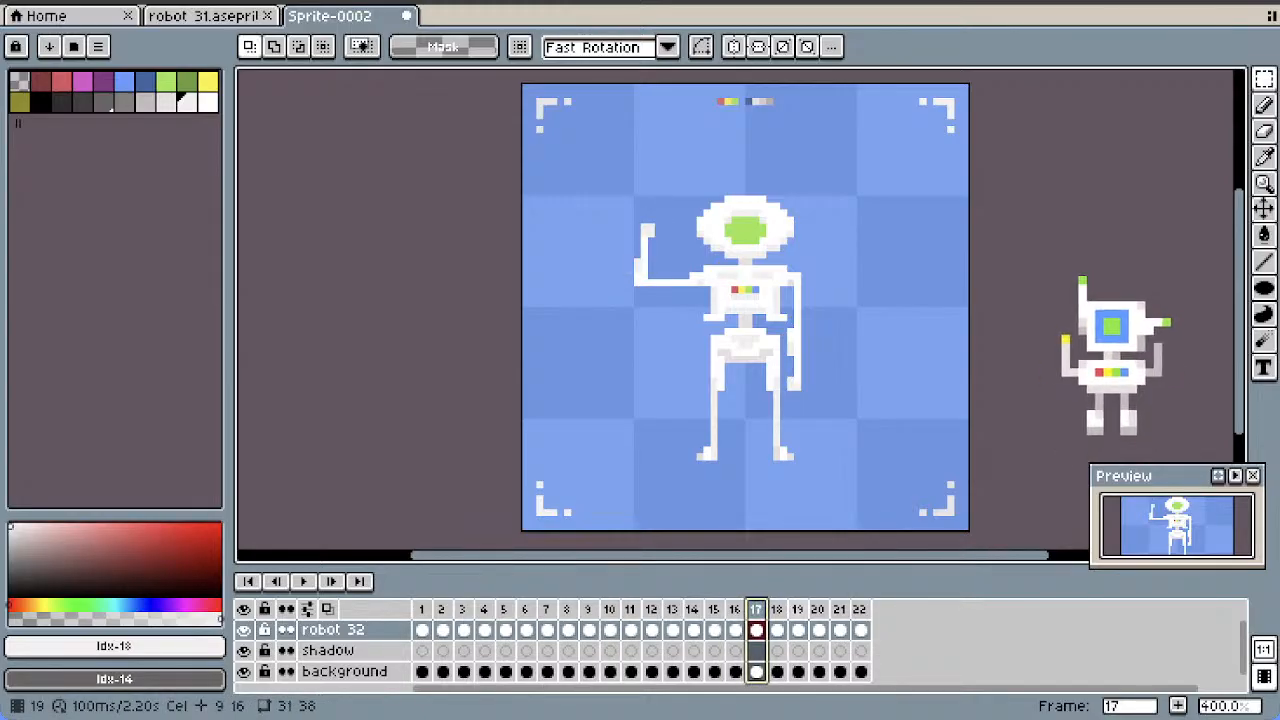
{"action": "key", "text": "Right"}
{"action": "key", "text": "Right"}
Check the raised-forearm poses from frame 14 onward and insert a copy of frame 15 directly after it
{"action": "left_click", "coordinate": [693, 630]}
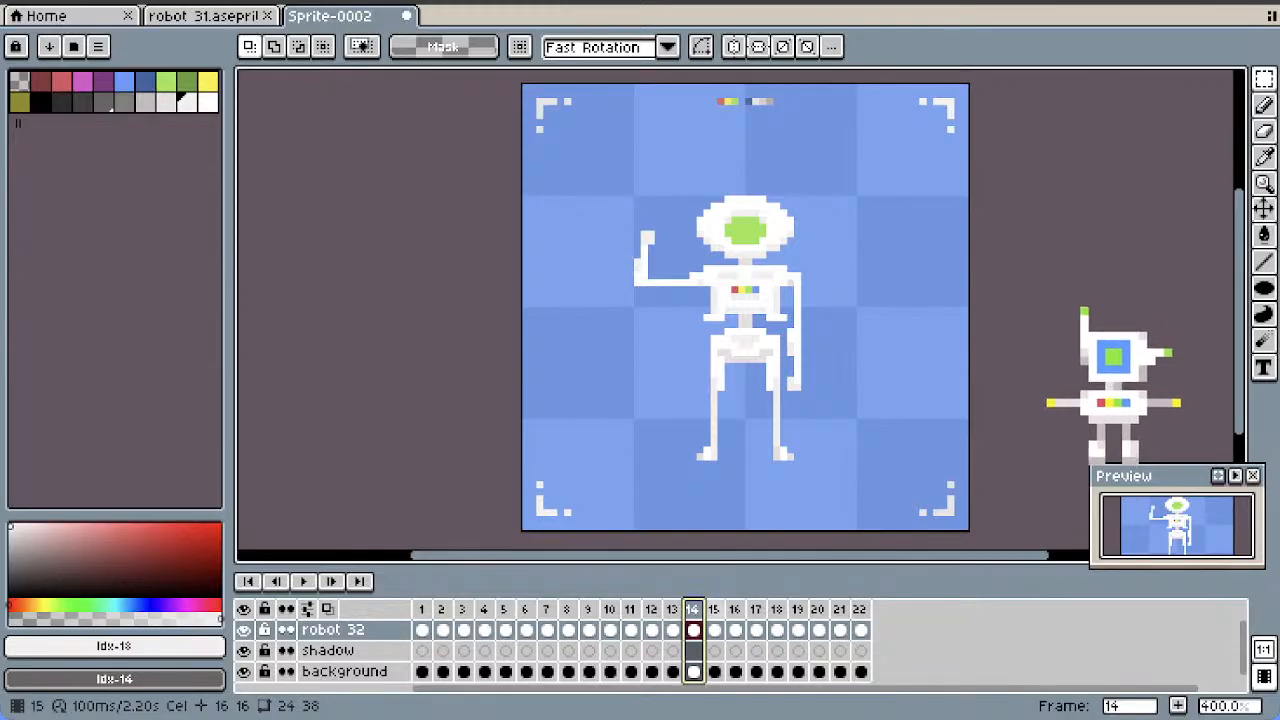
{"action": "key", "text": "Right"}
{"action": "key", "text": "Right"}
{"action": "key", "text": "Right"}
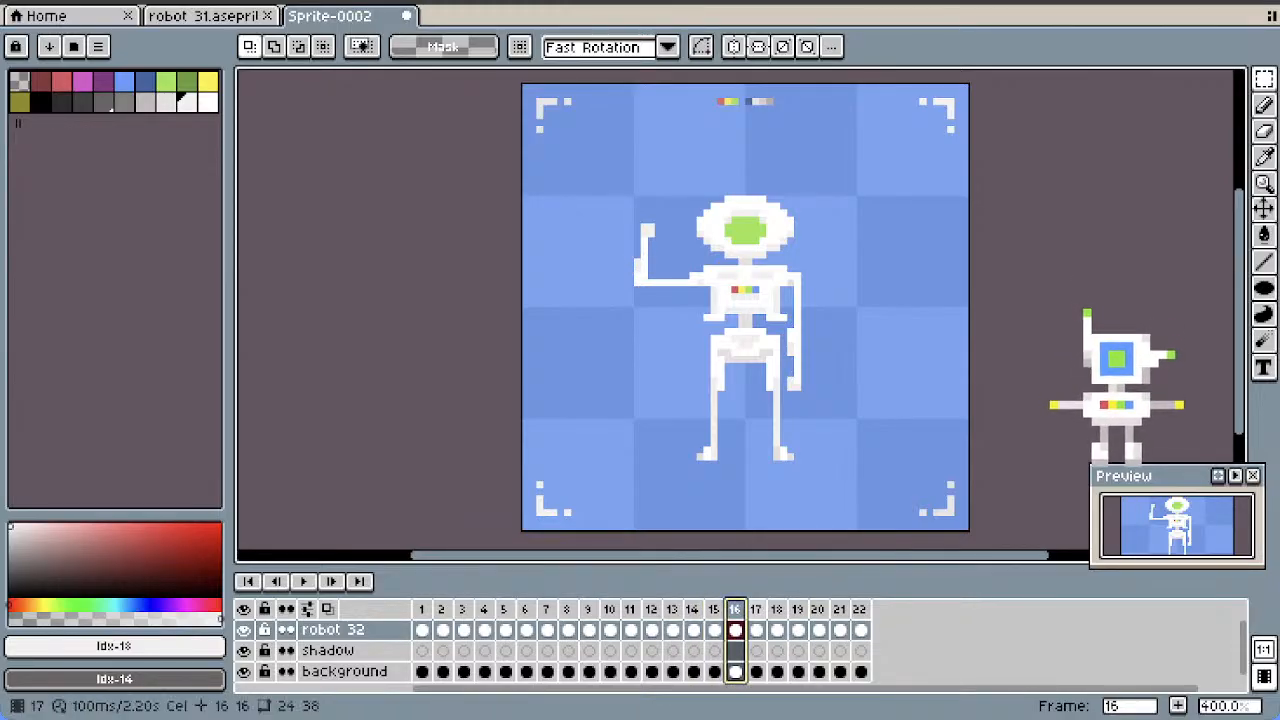
{"action": "key", "text": "Left"}
{"action": "key", "text": "Left"}
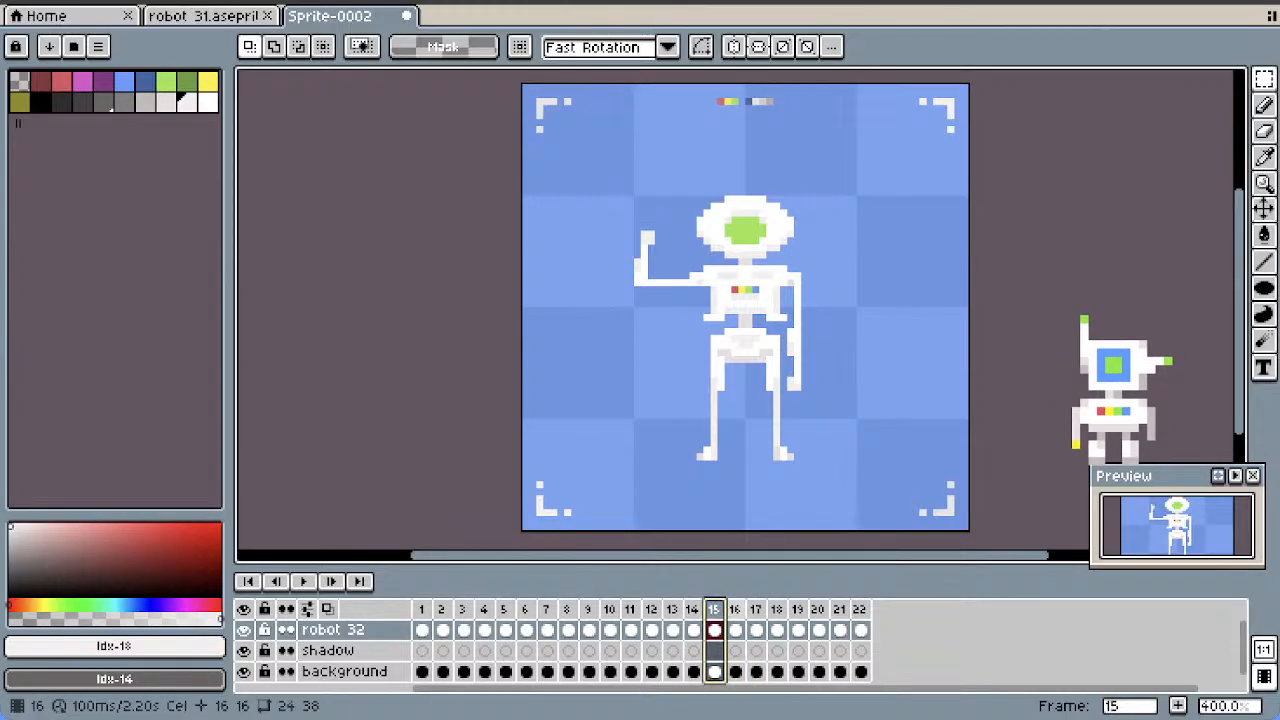
{"action": "right_click", "coordinate": [714, 609]}
{"action": "left_click", "coordinate": [771, 592]}
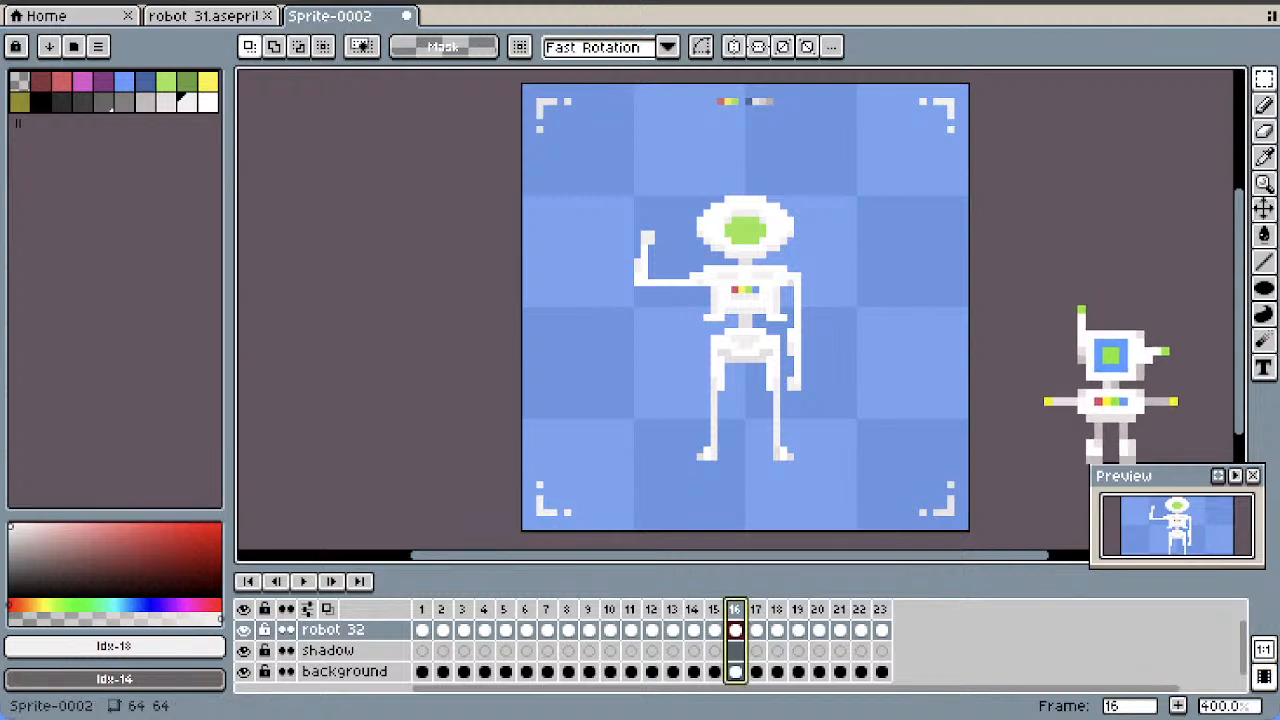
Insert a copy of frame 18, with the forearm raised, directly after it
{"action": "left_click_drag", "start_coordinate": [745, 627], "coordinate": [792, 627]}
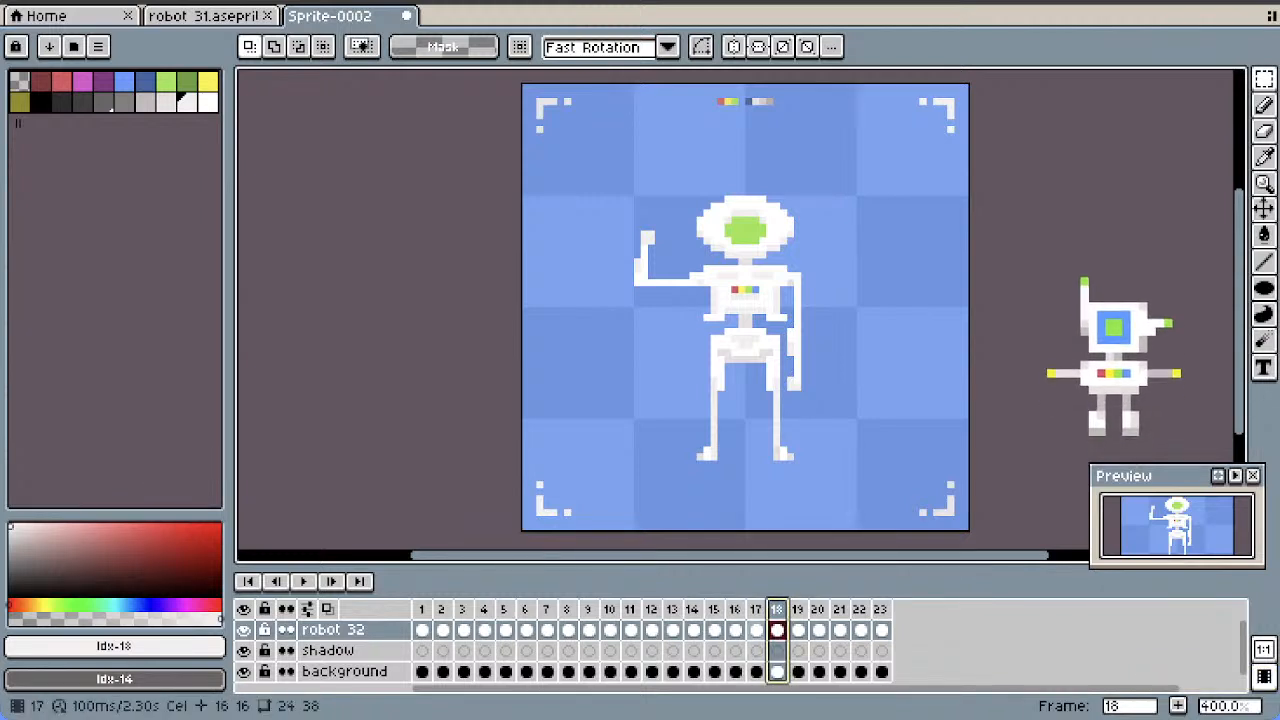
{"action": "left_click", "coordinate": [757, 630]}
{"action": "key", "text": "Right"}
{"action": "key", "text": "Right"}
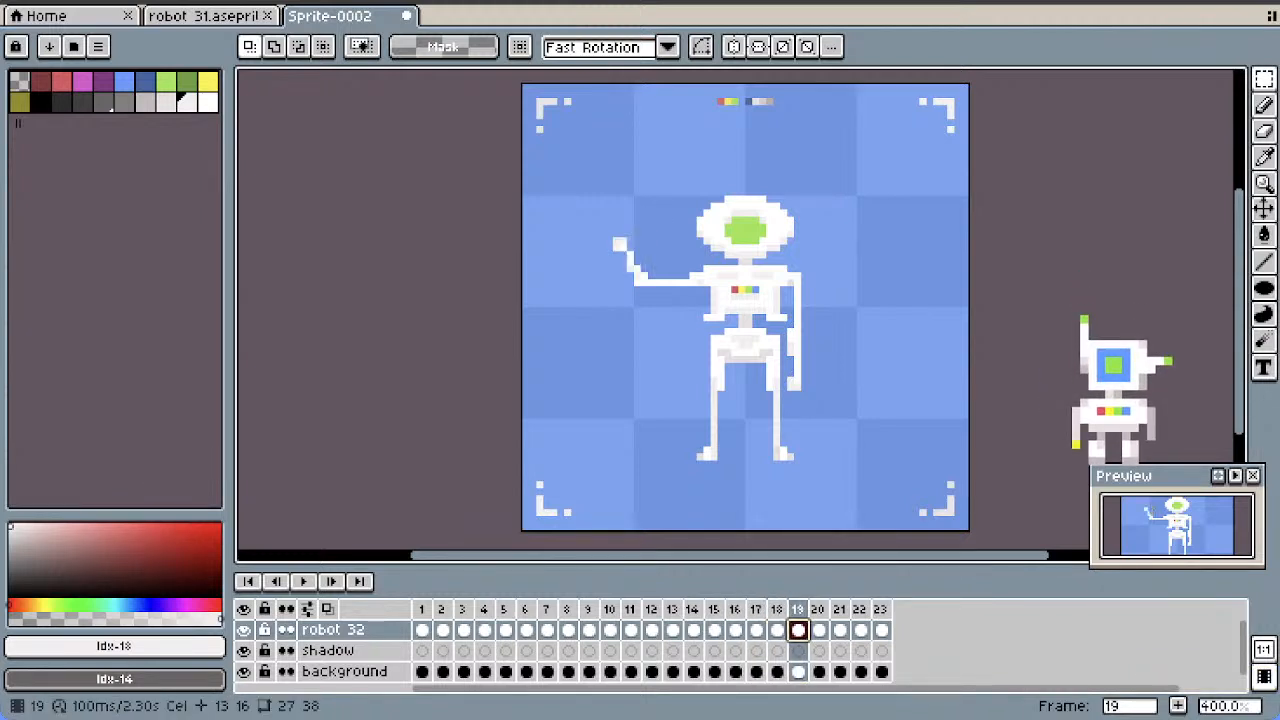
{"action": "right_click", "coordinate": [797, 609]}
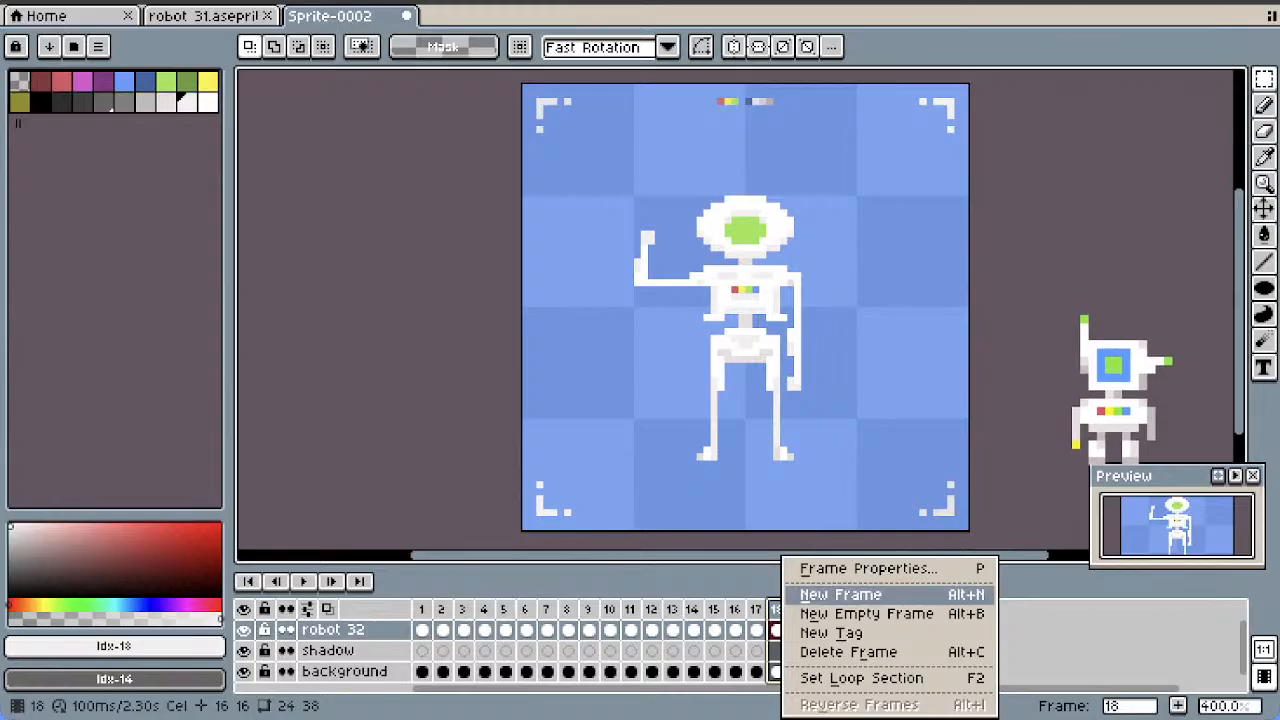
{"action": "left_click", "coordinate": [775, 591]}
Play the animation, step back through its frames and delete frame 8, the repeated pose with the arm stretched horizontally
{"action": "left_click", "coordinate": [303, 581]}
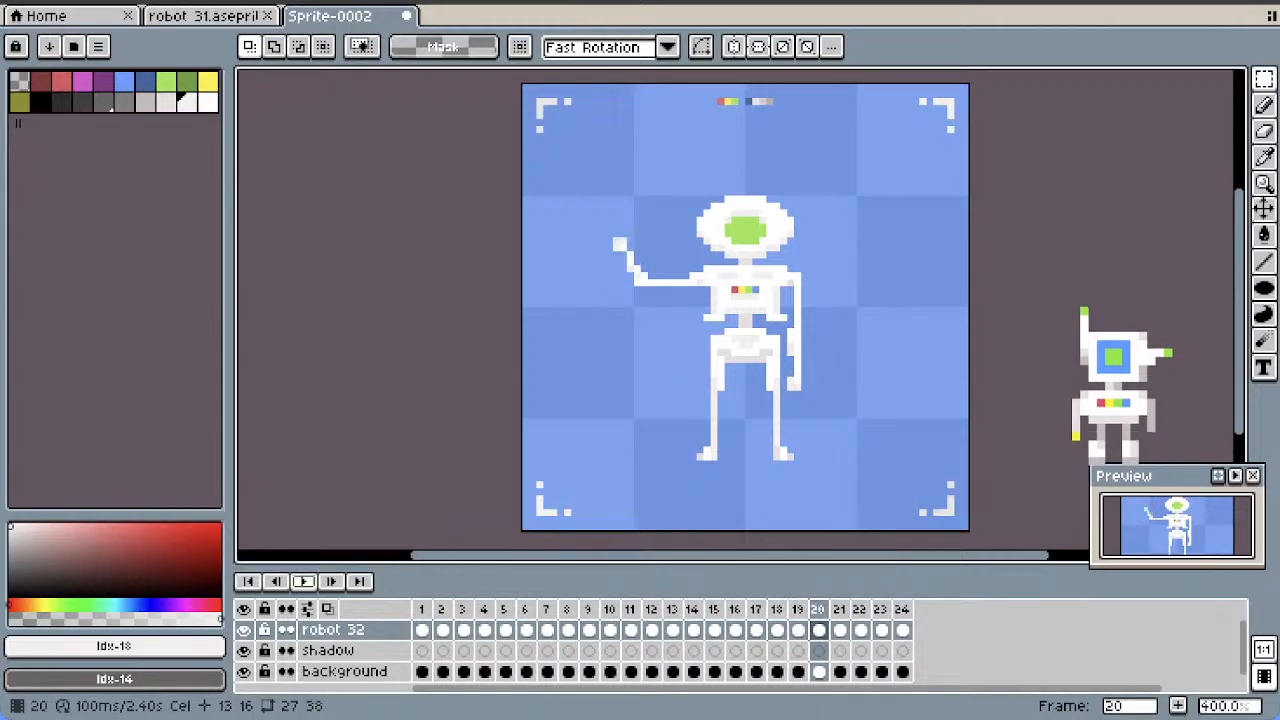
{"action": "key", "text": "Return"}
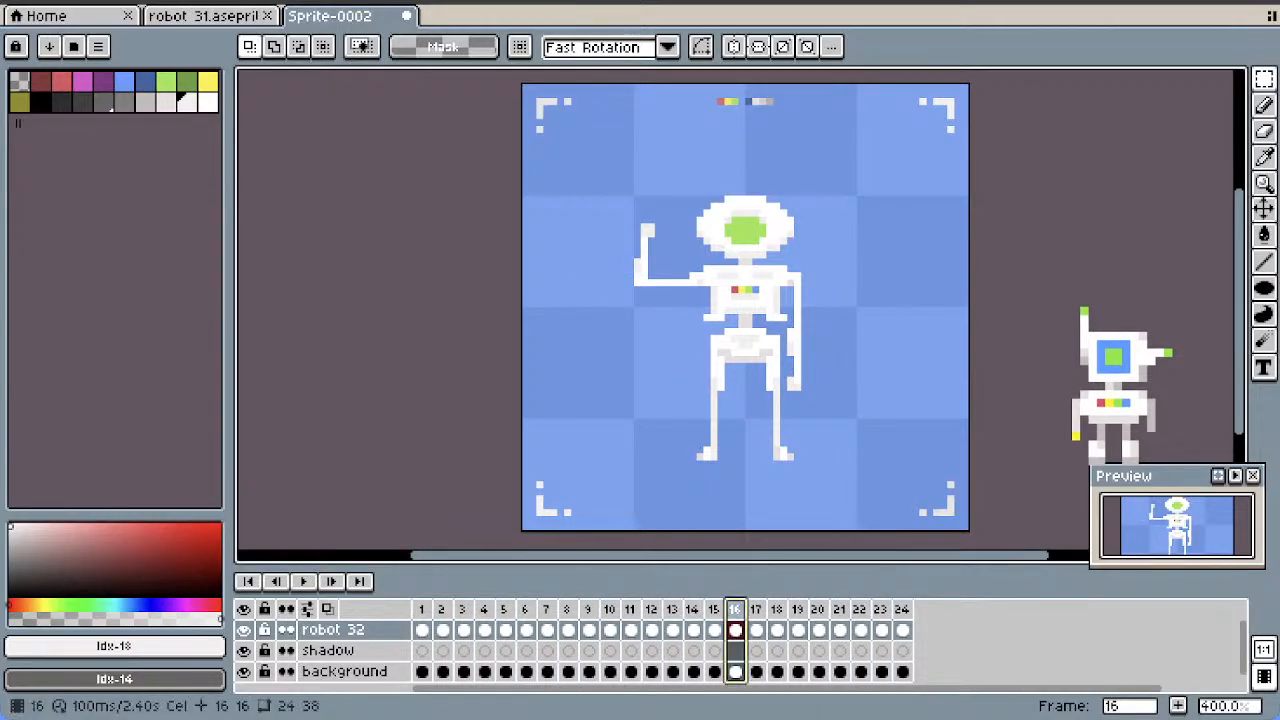
{"action": "key", "text": "Left"}
{"action": "key", "text": "Left"}
{"action": "key", "text": "Left"}
{"action": "key", "text": "Left"}
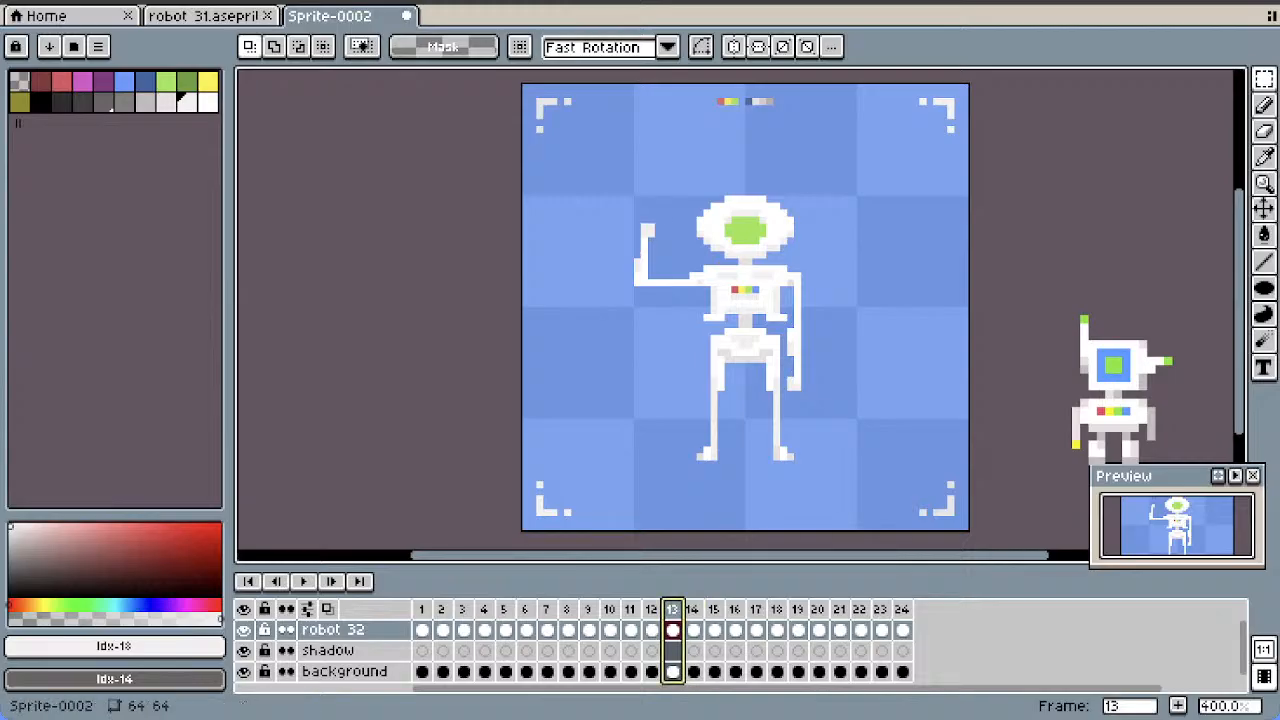
{"action": "key", "text": "Left"}
{"action": "key", "text": "Left"}
{"action": "key", "text": "Left"}
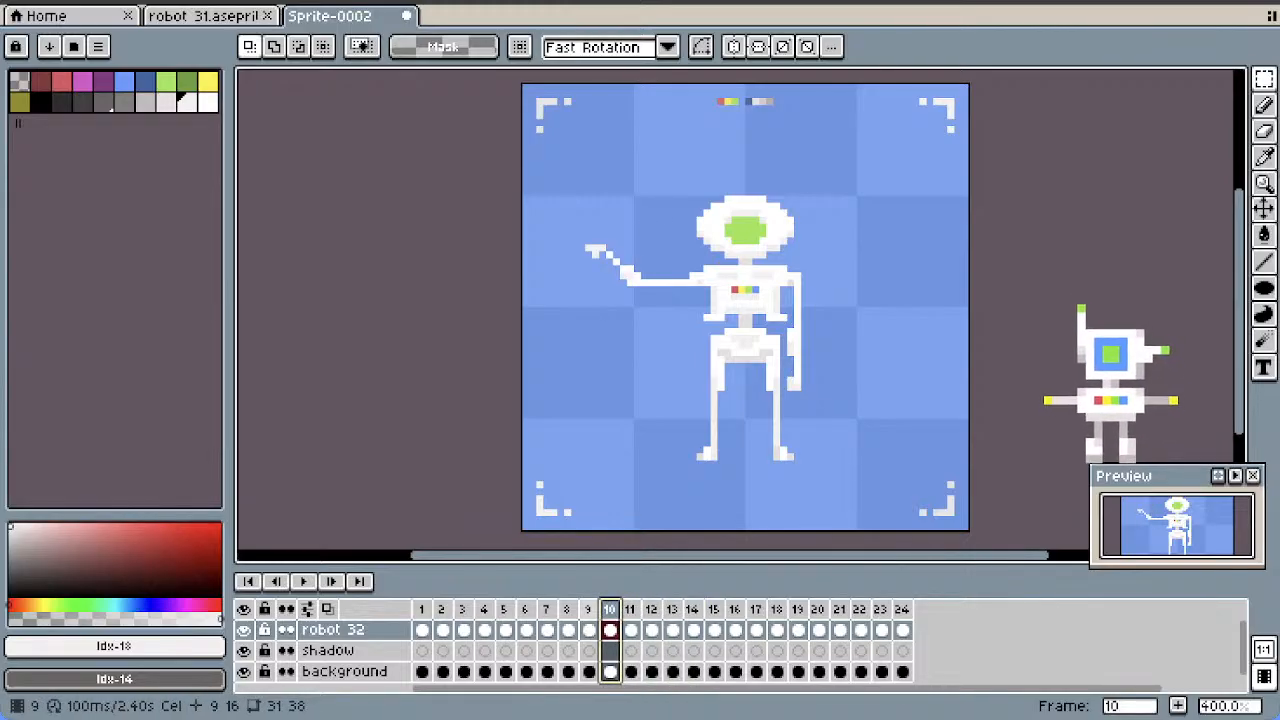
{"action": "key", "text": "Left"}
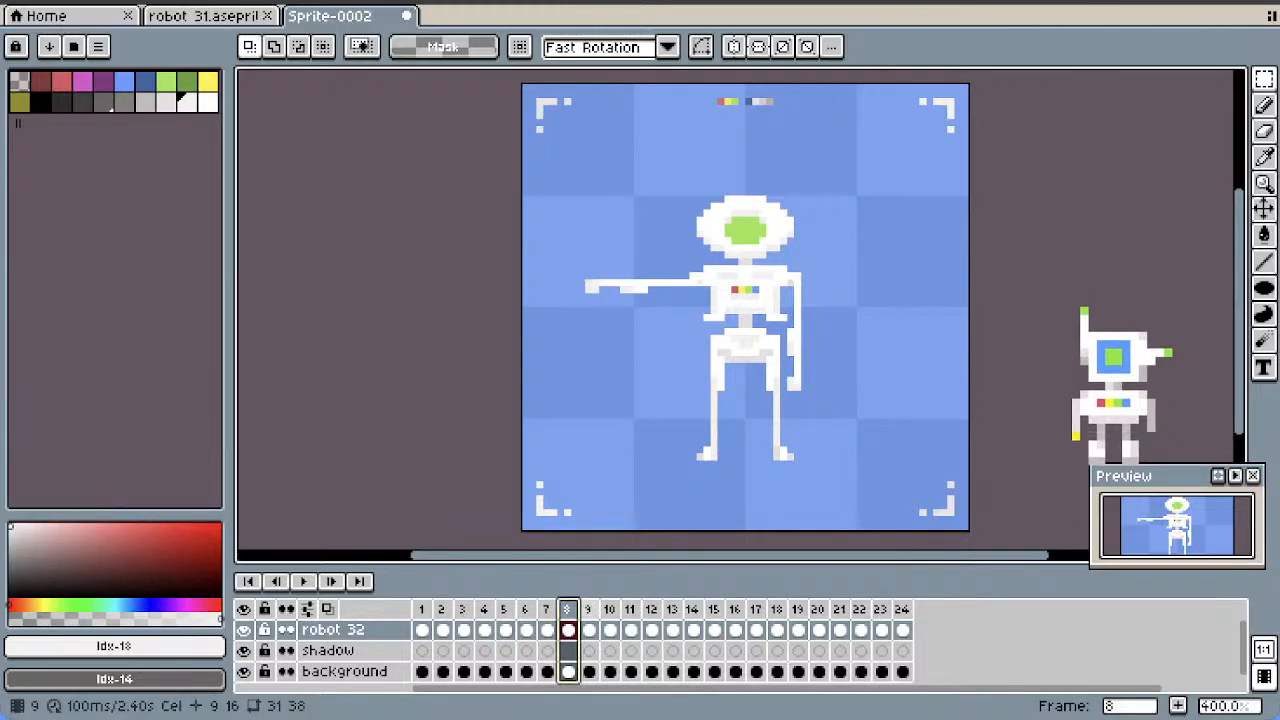
{"action": "key", "text": "Left"}
{"action": "key", "text": "Right"}
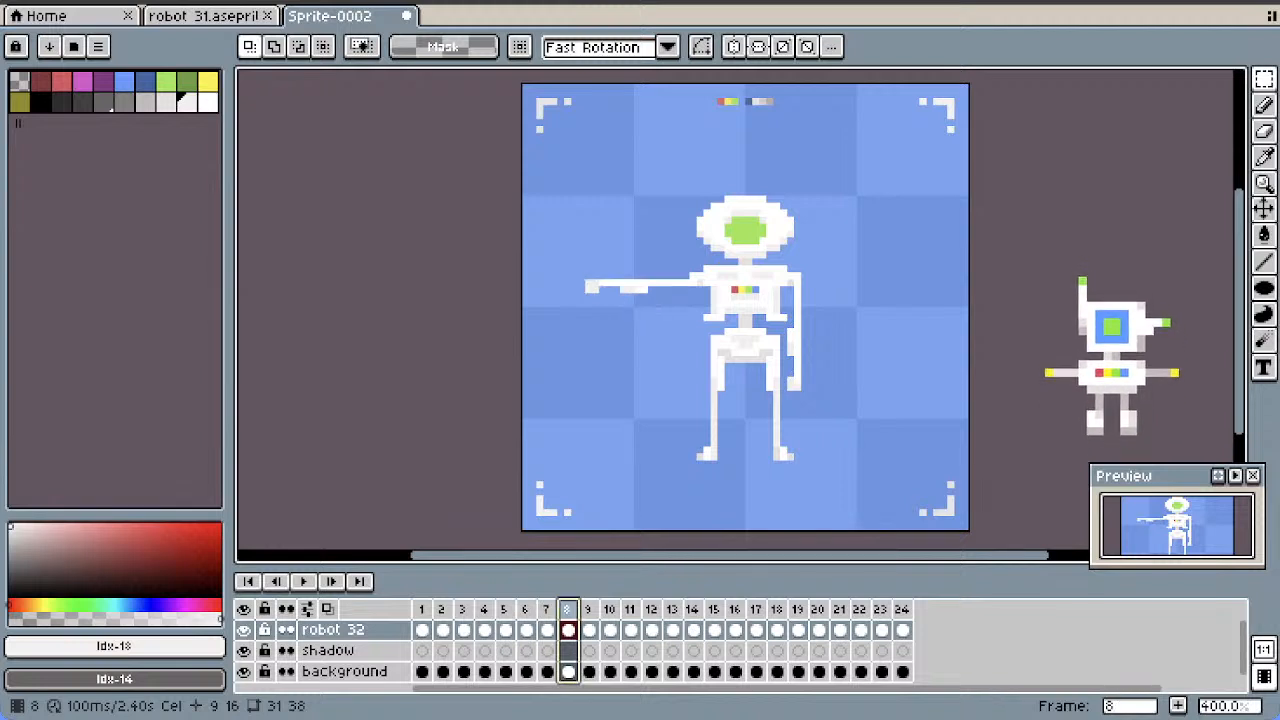
{"action": "key", "text": "alt+c"}
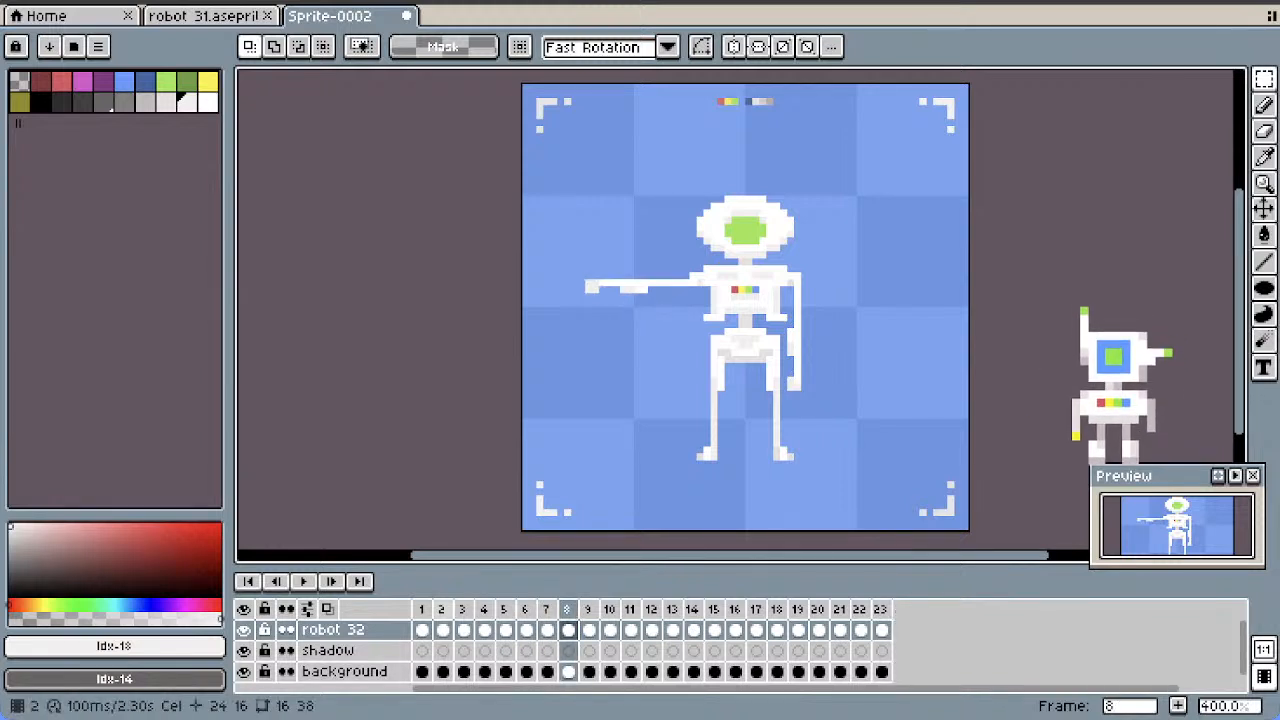
Insert another copy of frame 1 directly after it and play the animation to check the timing
{"action": "key", "text": "Home"}
{"action": "right_click", "coordinate": [421, 608]}
{"action": "left_click", "coordinate": [480, 592]}
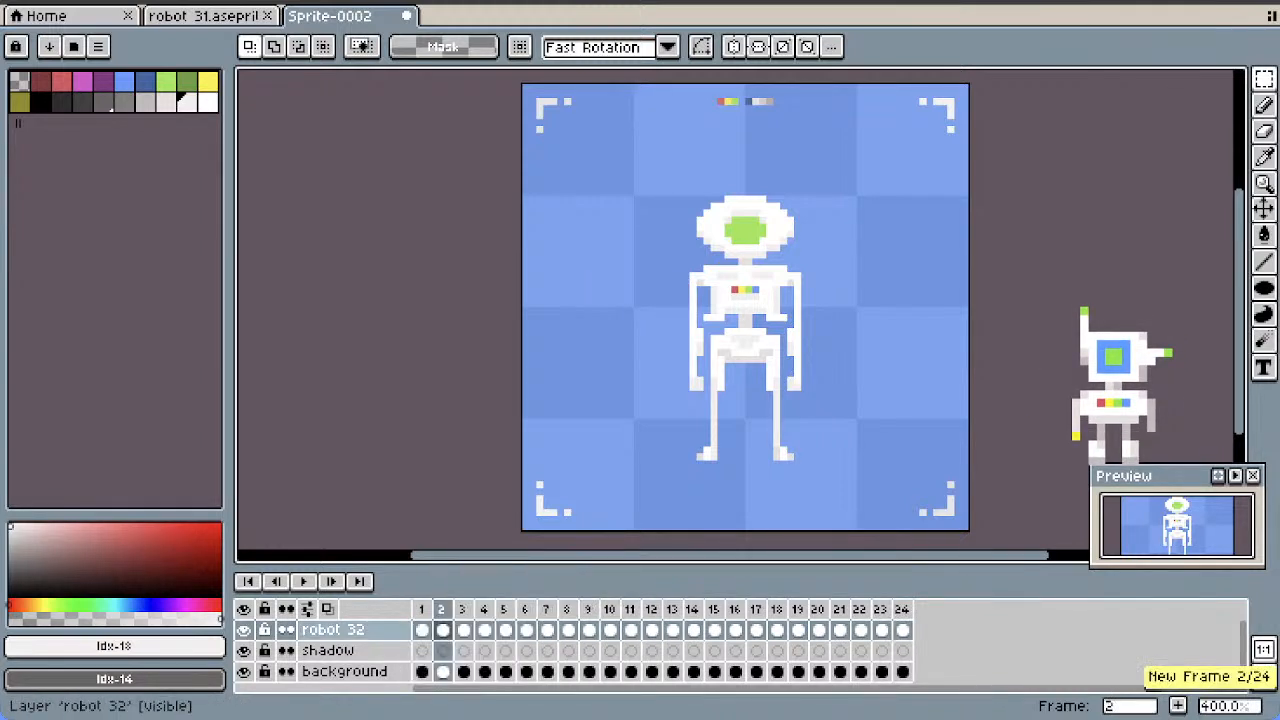
{"action": "key", "text": "Return"}
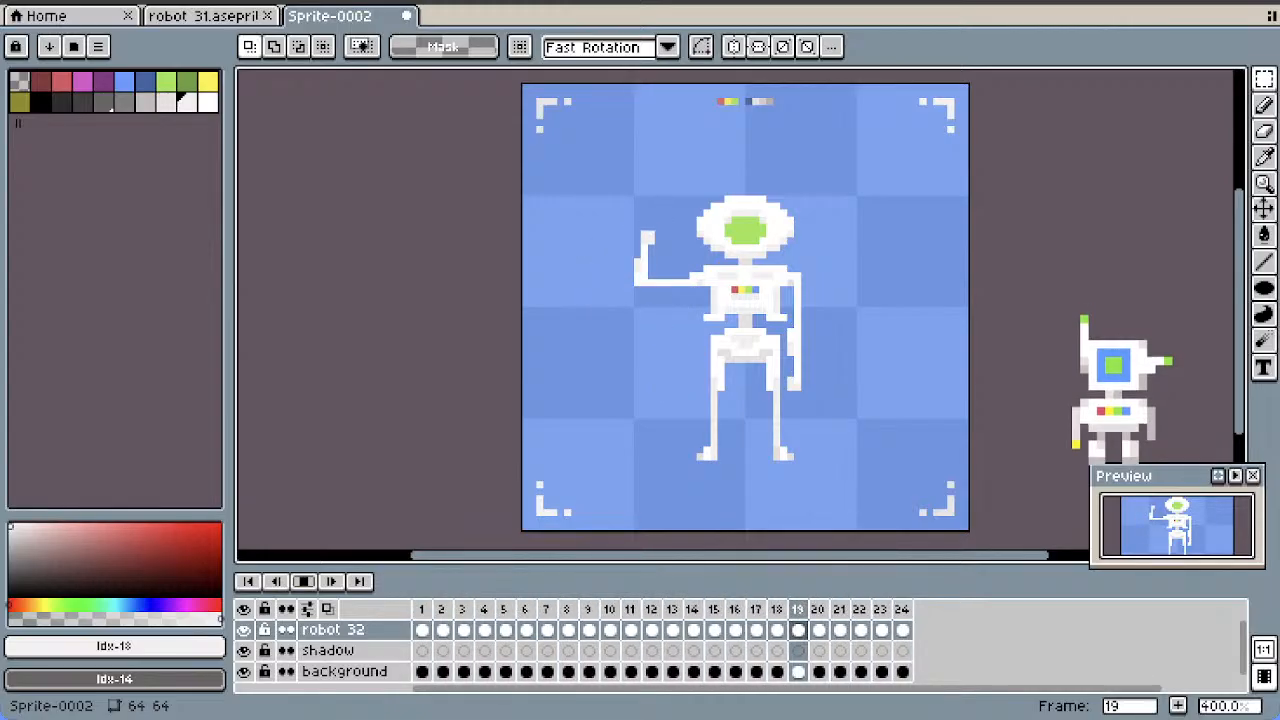
{"action": "left_click", "coordinate": [303, 581]}
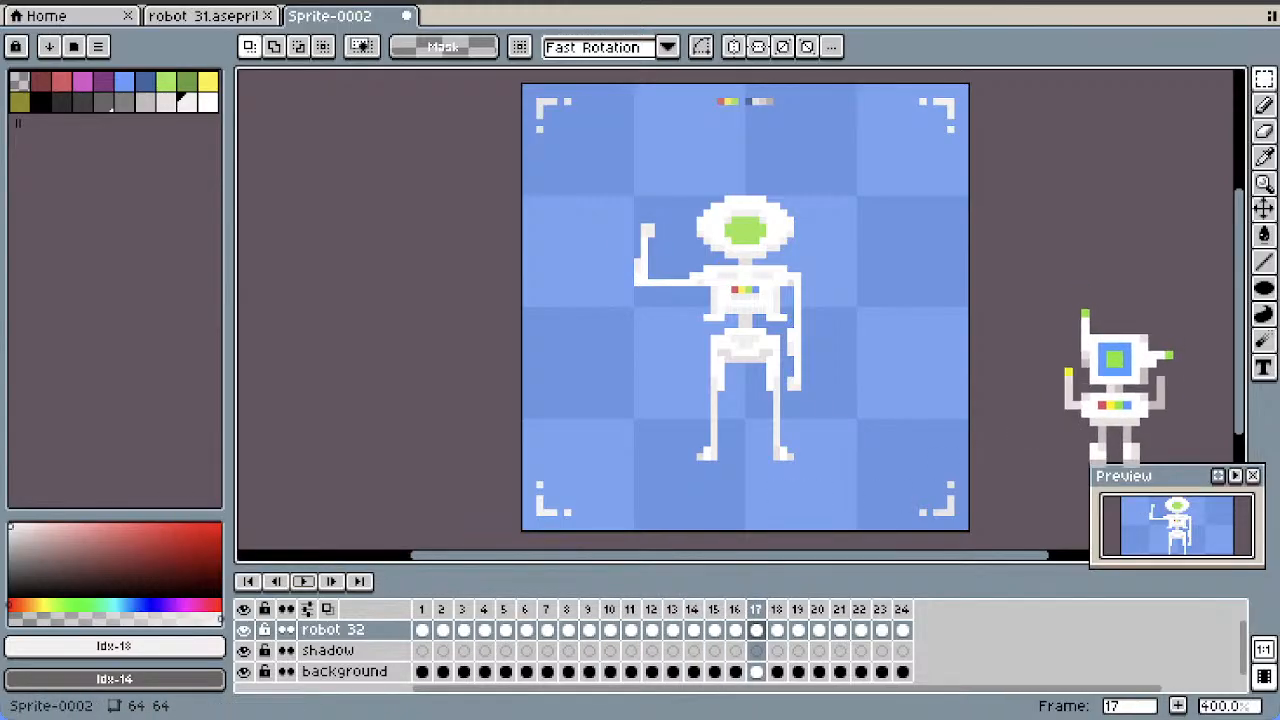
Try a short Line tool stroke on the robot in frame 1 and undo it
{"action": "left_click", "coordinate": [1264, 262]}
{"action": "left_click", "coordinate": [422, 630]}
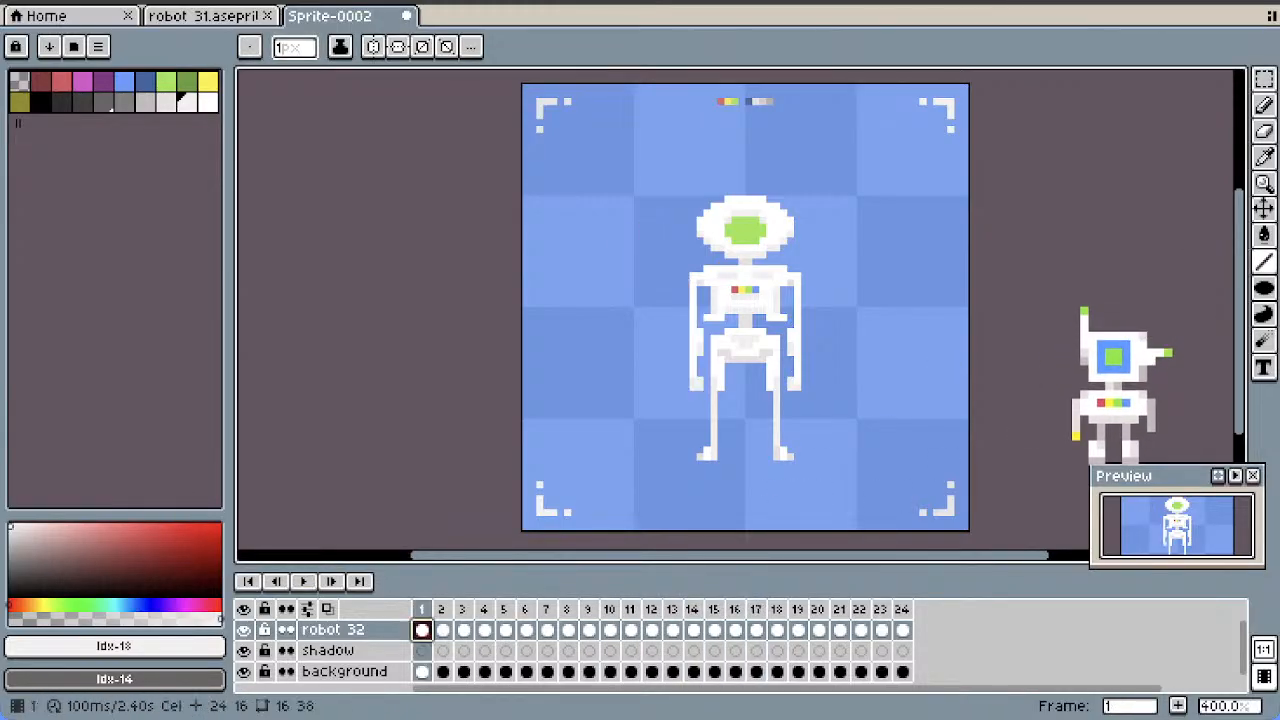
{"action": "scroll", "coordinate": [699, 282], "scroll_direction": "up", "scroll_amount": 5}
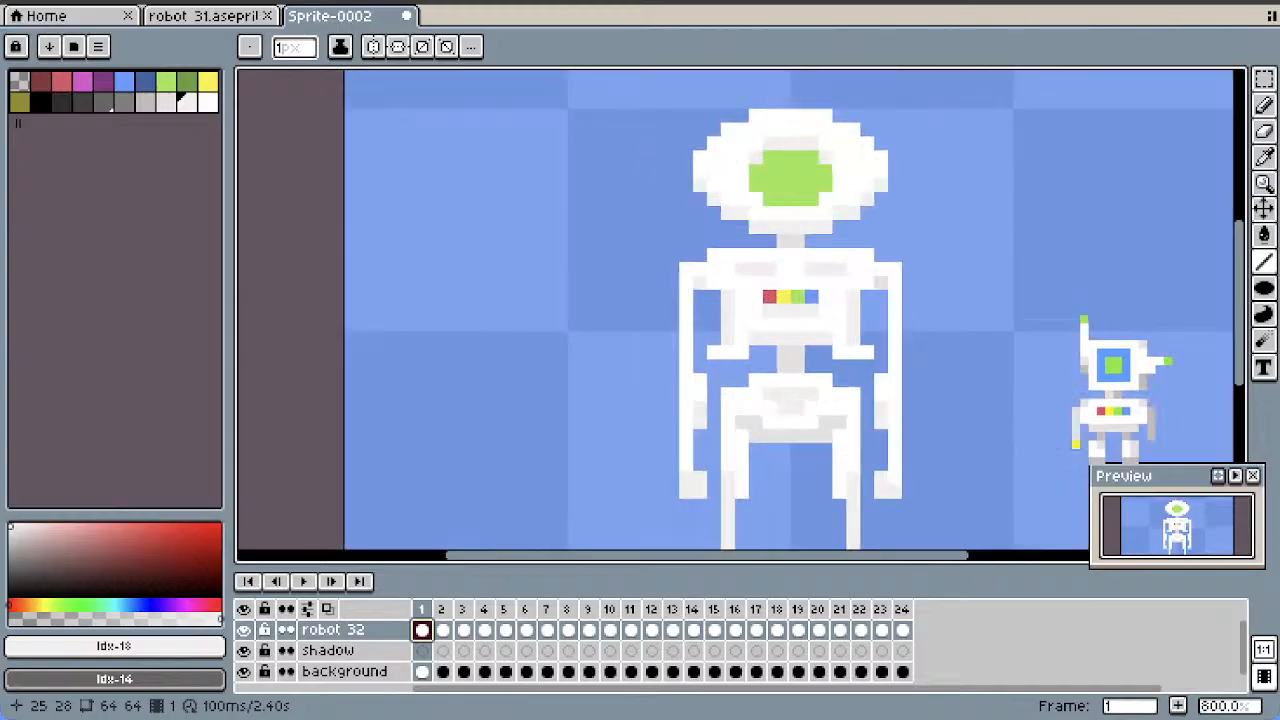
{"action": "scroll", "coordinate": [900, 326], "scroll_direction": "down", "scroll_amount": 5}
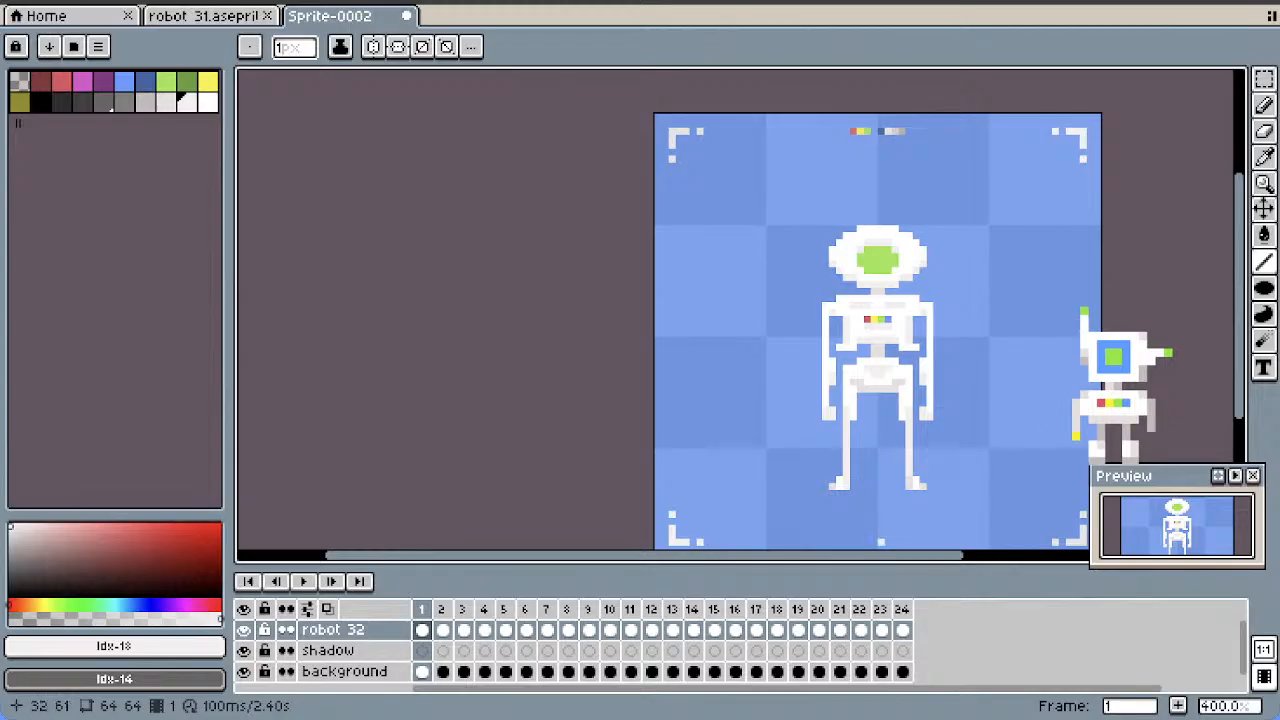
{"action": "scroll", "coordinate": [1113, 390], "scroll_direction": "right", "scroll_amount": 4}
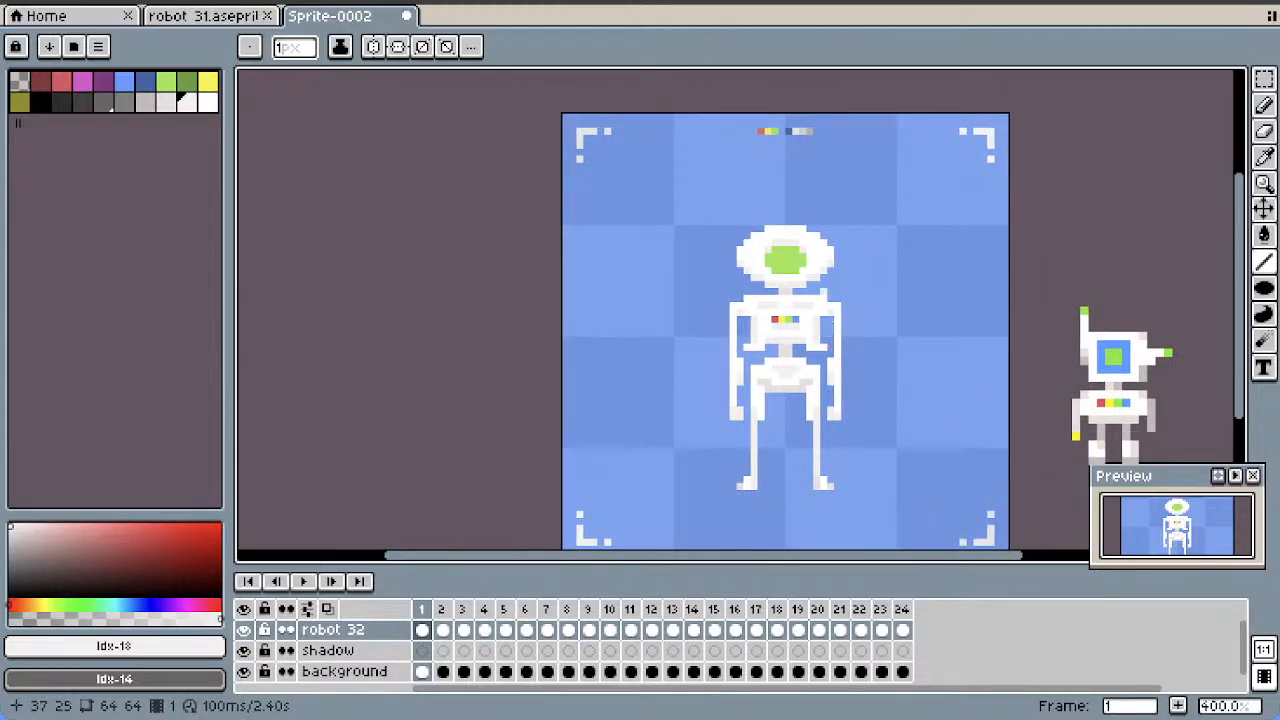
{"action": "scroll", "coordinate": [1113, 390], "scroll_direction": "down", "scroll_amount": 2}
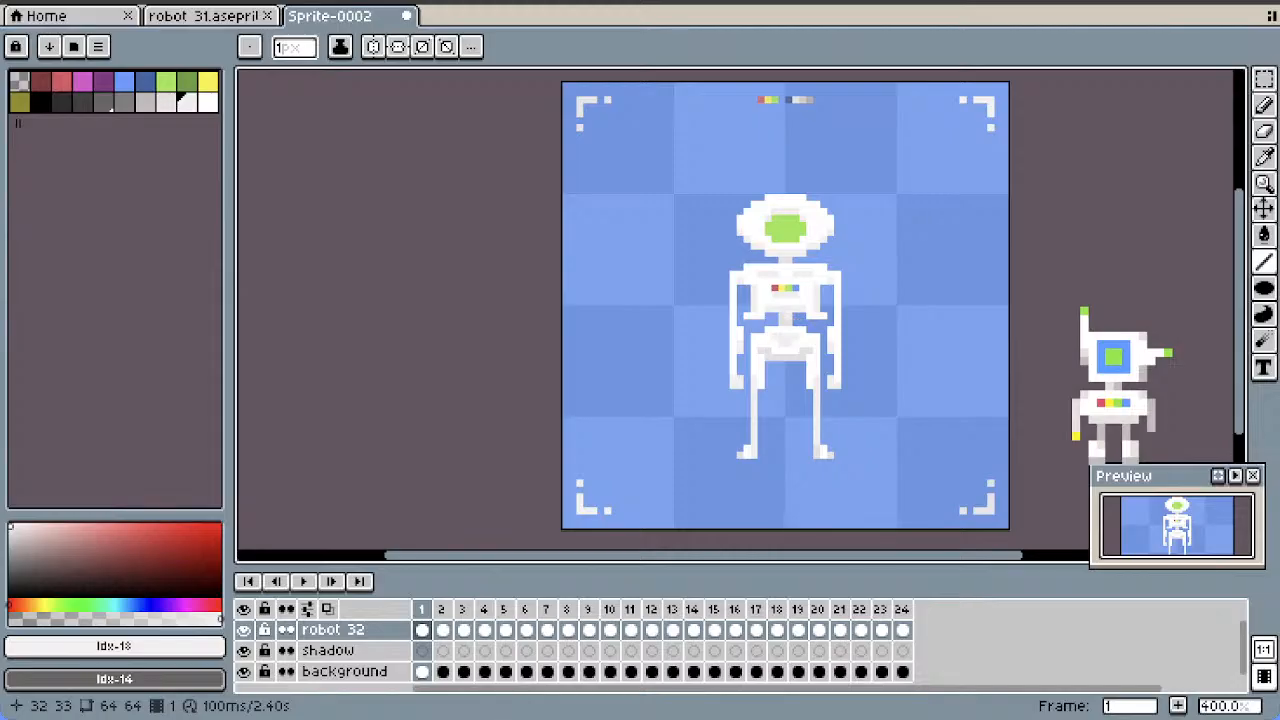
{"action": "scroll", "coordinate": [785, 320], "scroll_direction": "up", "scroll_amount": 1}
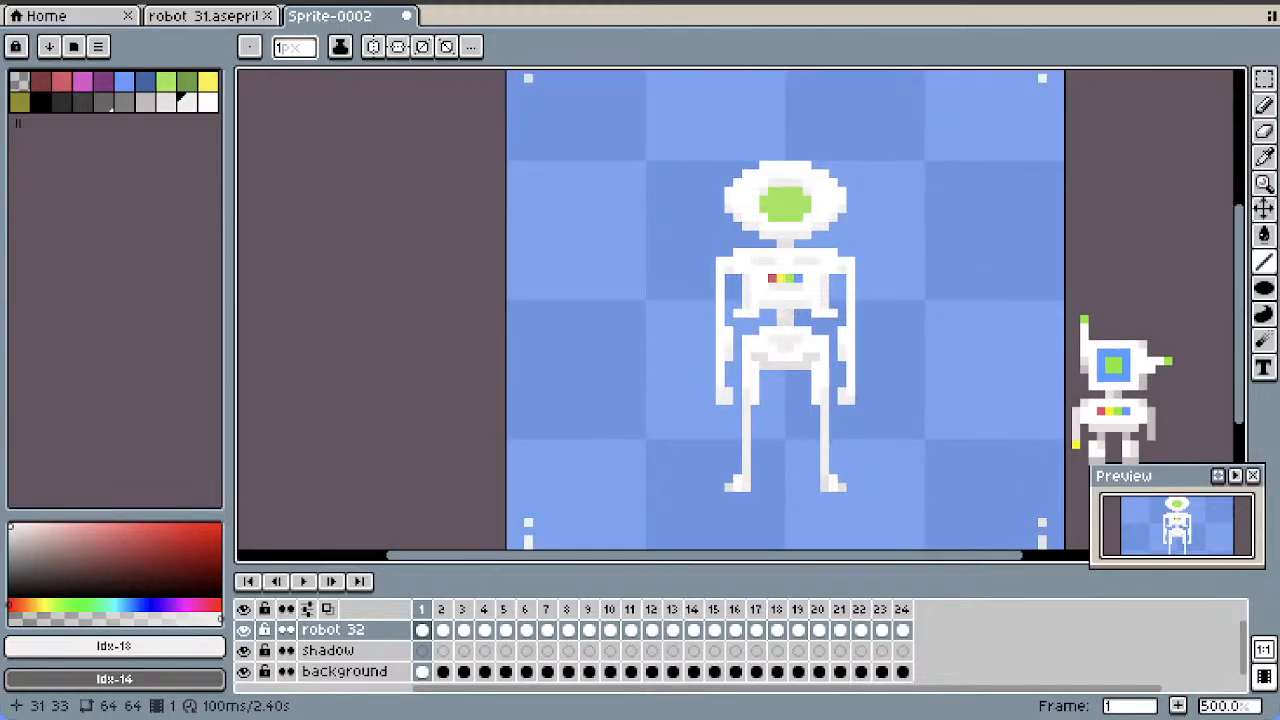
{"action": "left_click_drag", "start_coordinate": [781, 314], "coordinate": [781, 322]}
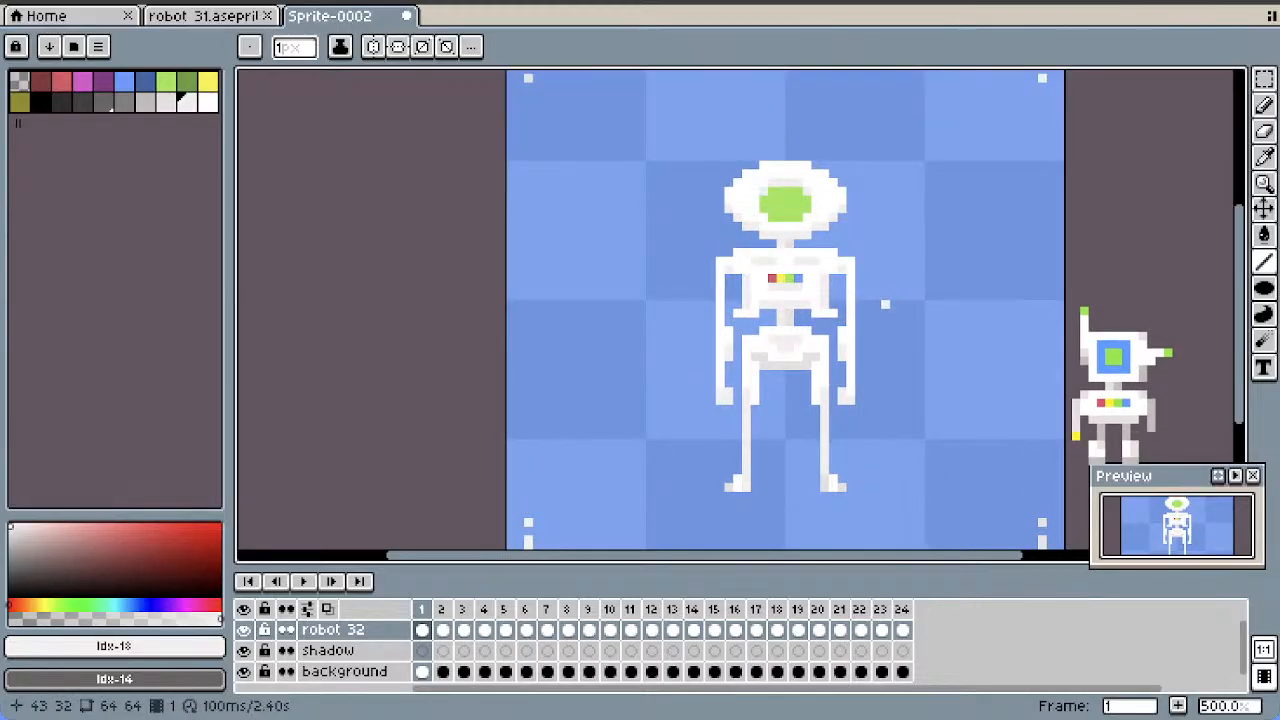
{"action": "key", "text": "ctrl+z"}
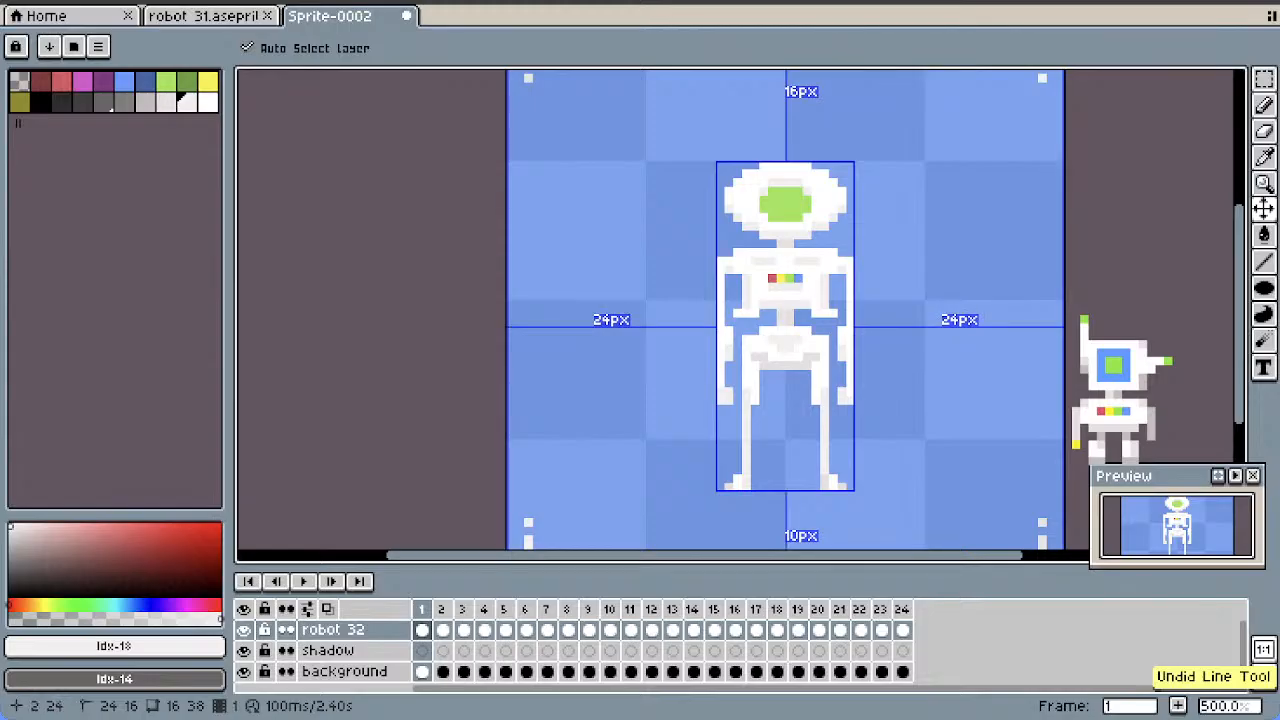
Shade the right-hand side of the robot's neck and waist in frame 1 with grey palette colour Idx-16
{"action": "left_click", "coordinate": [166, 102]}
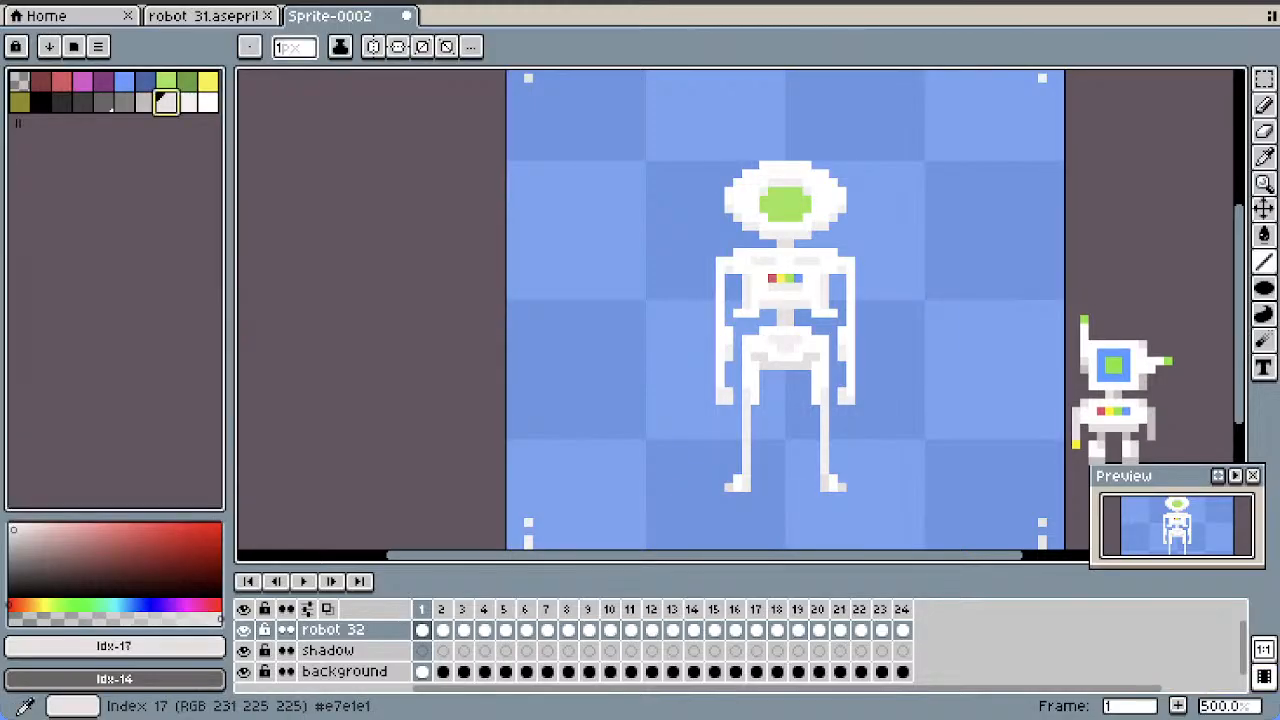
{"action": "left_click", "coordinate": [145, 102]}
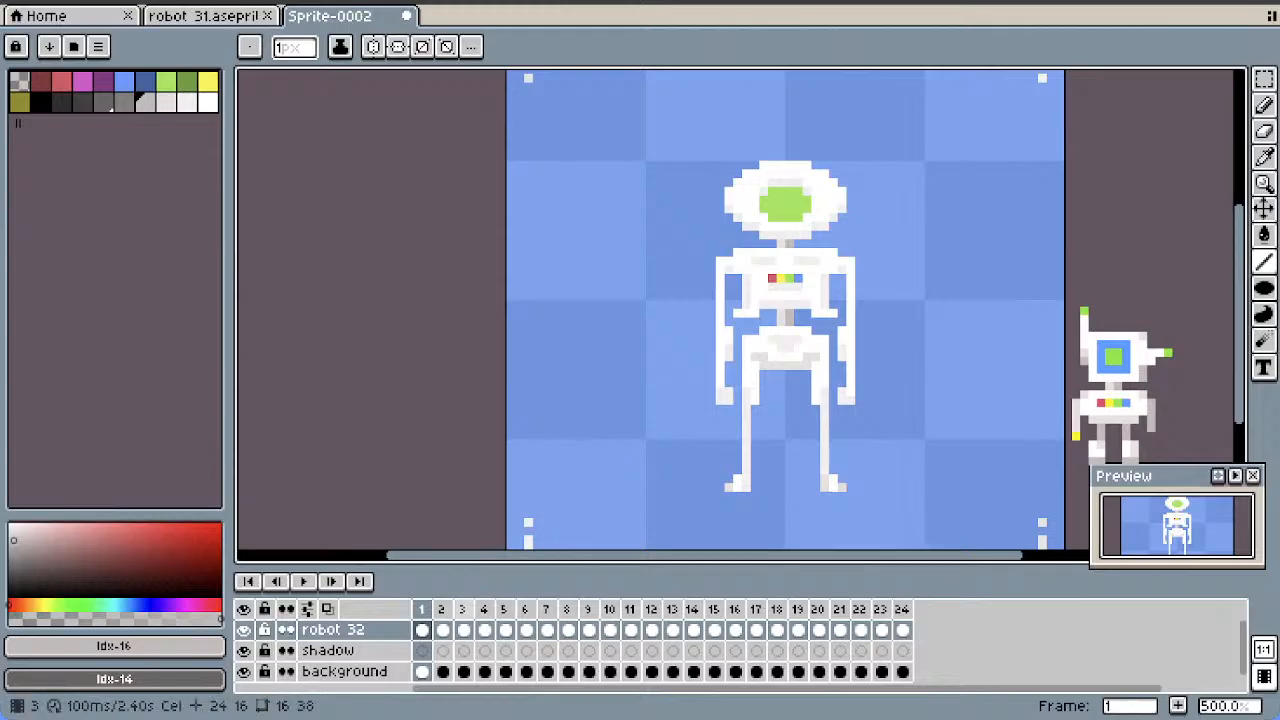
{"action": "left_click_drag", "start_coordinate": [422, 630], "coordinate": [902, 630]}
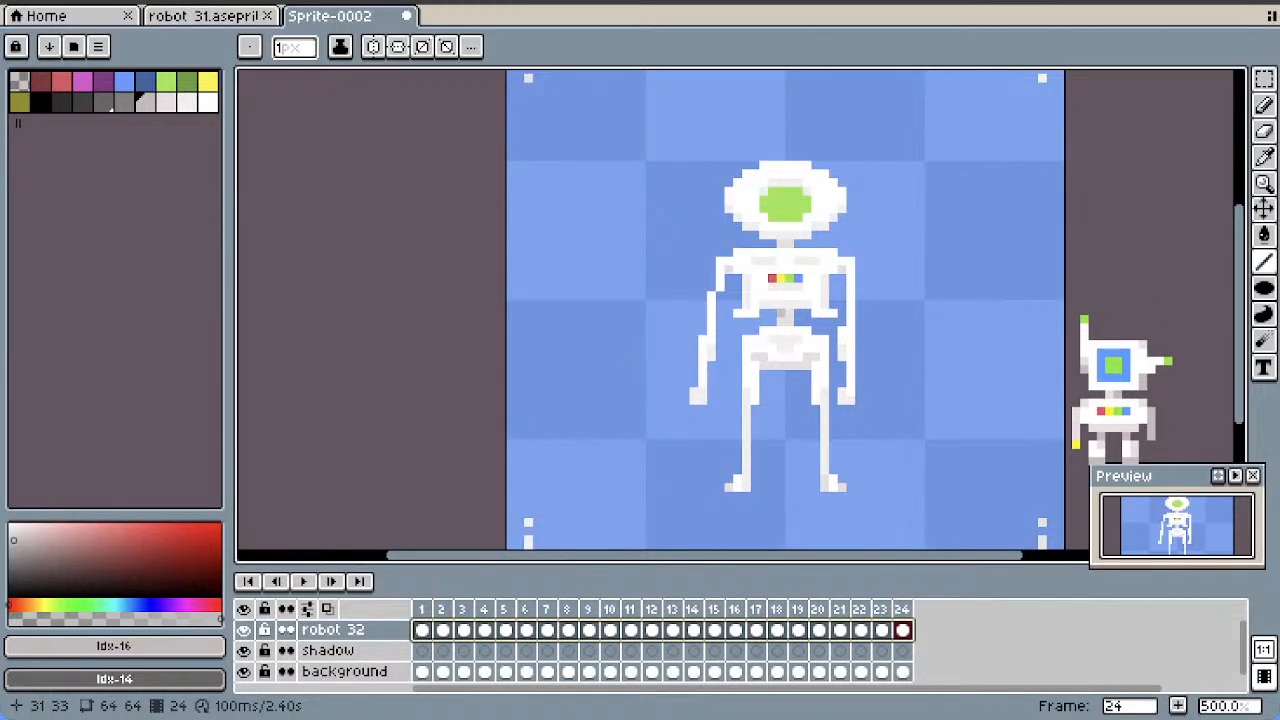
{"action": "key", "text": "Escape"}
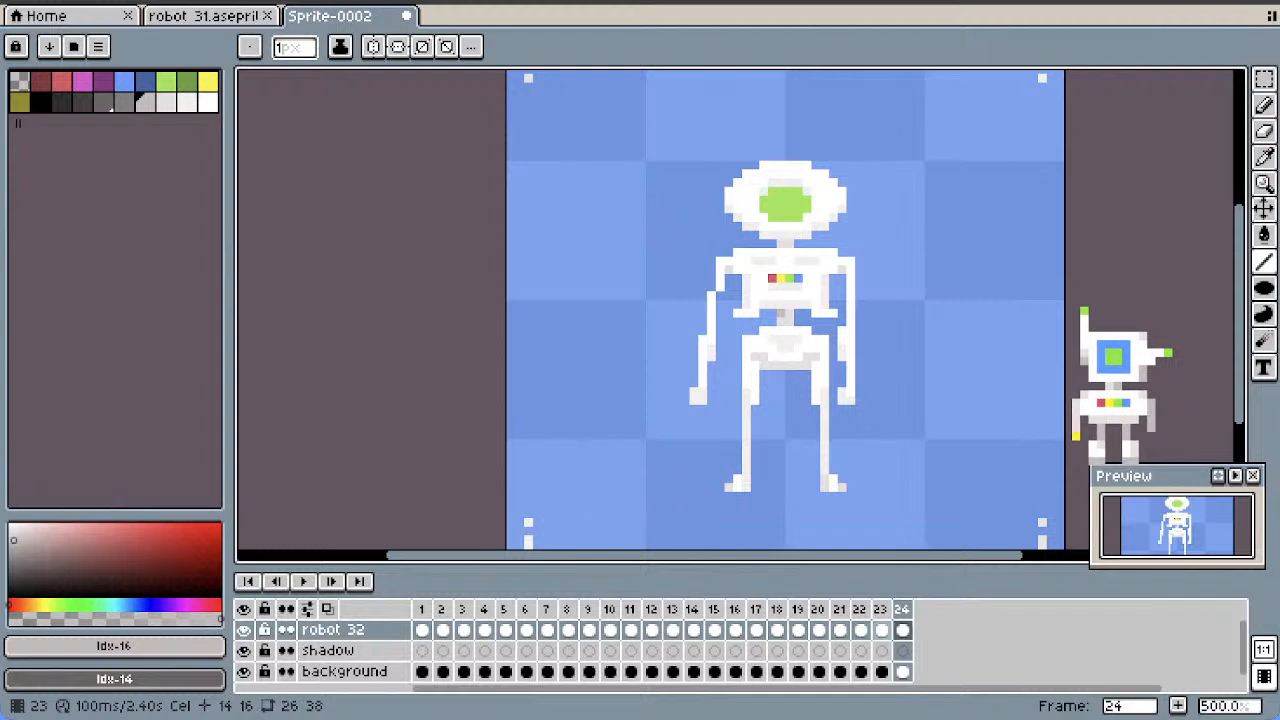
{"action": "left_click_drag", "start_coordinate": [902, 609], "coordinate": [462, 609]}
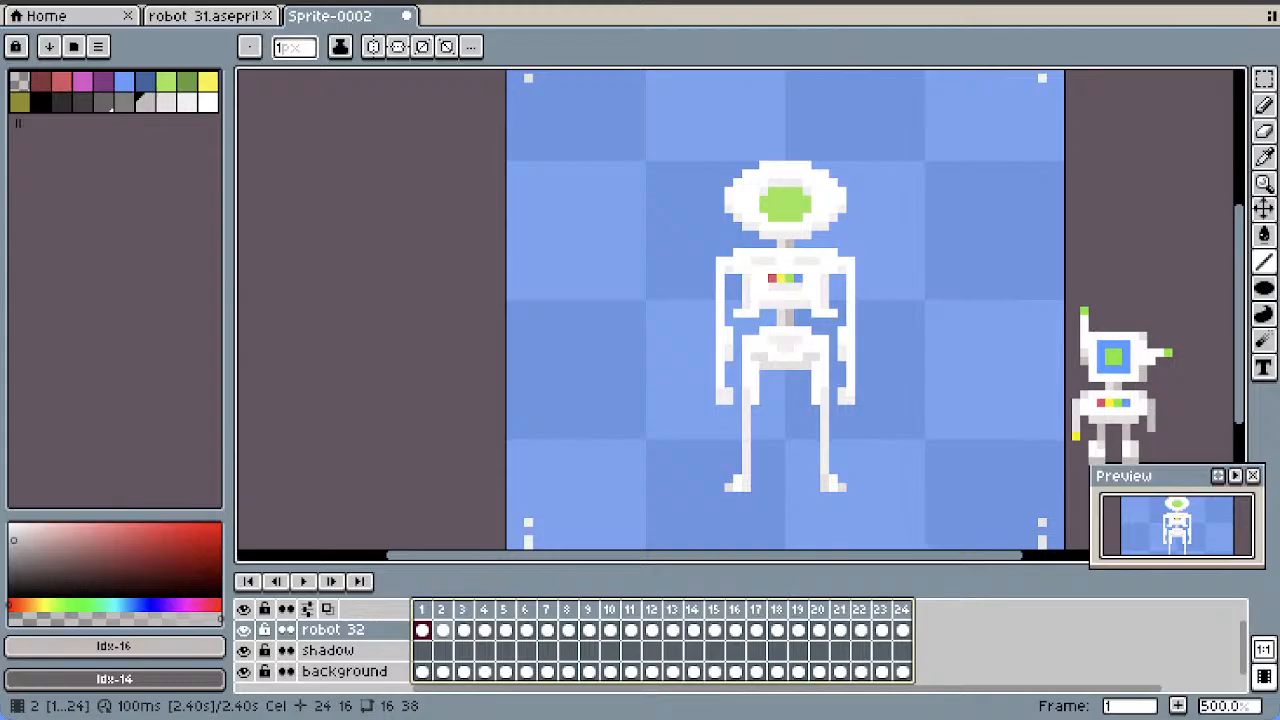
{"action": "left_click", "coordinate": [443, 630]}
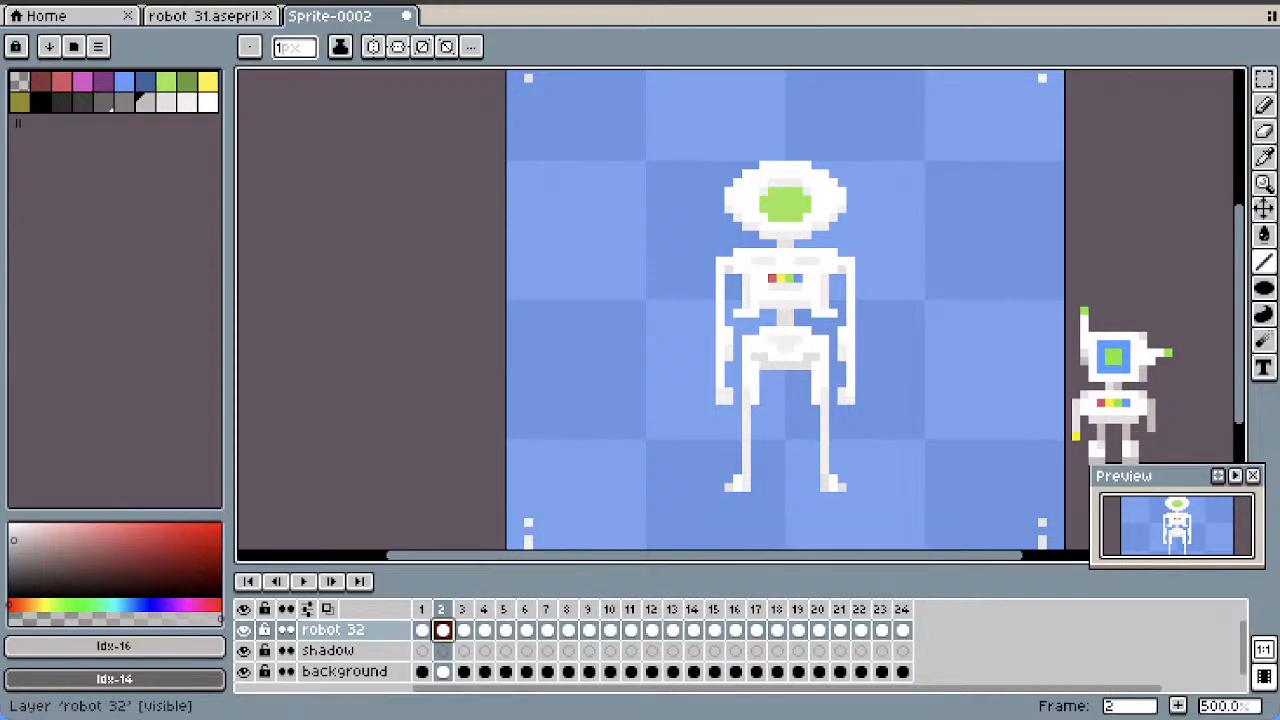
Play the animation to check the grey neck and waist shading across the frames
{"action": "left_click", "coordinate": [303, 581]}
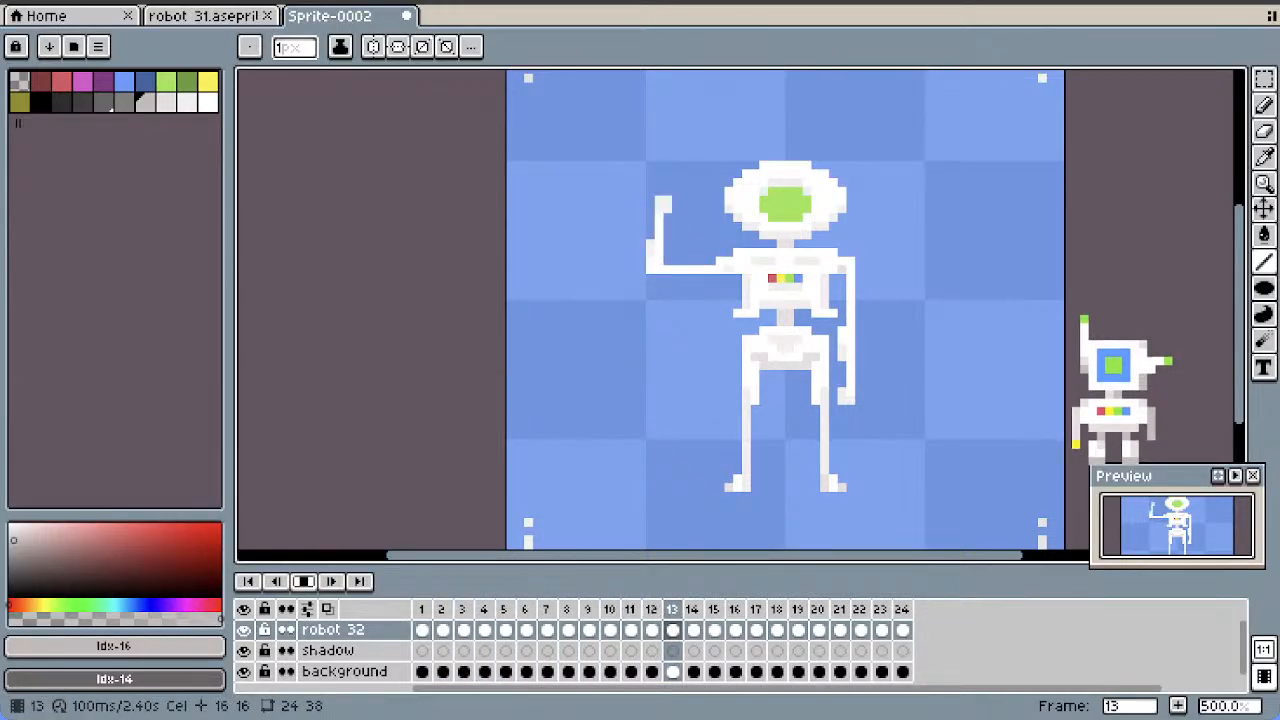
{"action": "key", "text": "Return"}
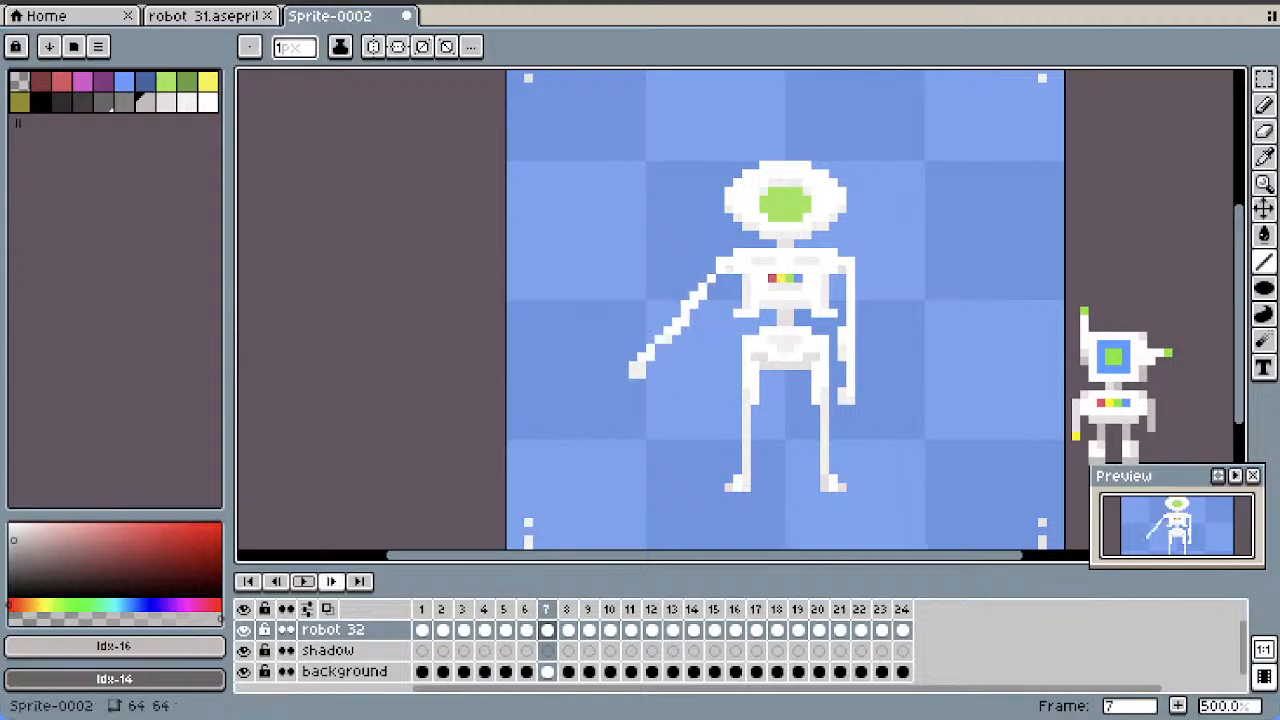
Add the same grey Idx-16 shading to the right-hand side of the neck and waist in frames 2 to 6
{"action": "left_click", "coordinate": [422, 630]}
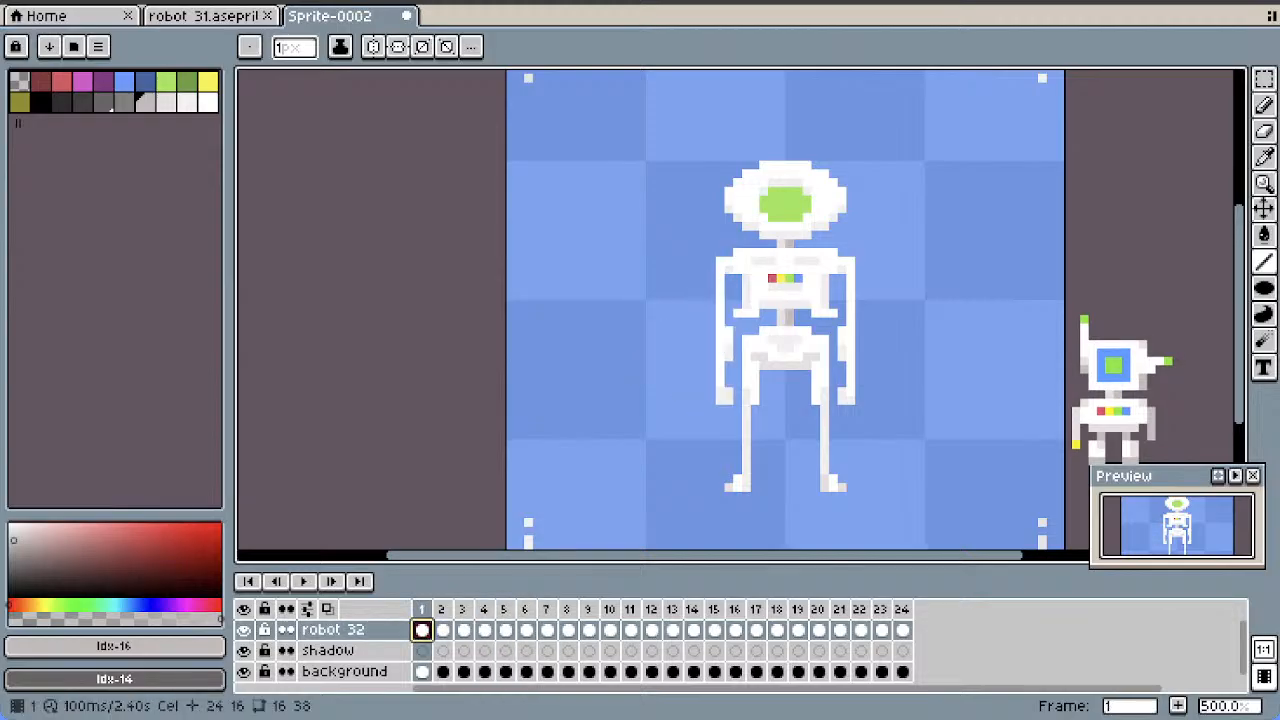
{"action": "left_click", "coordinate": [443, 630]}
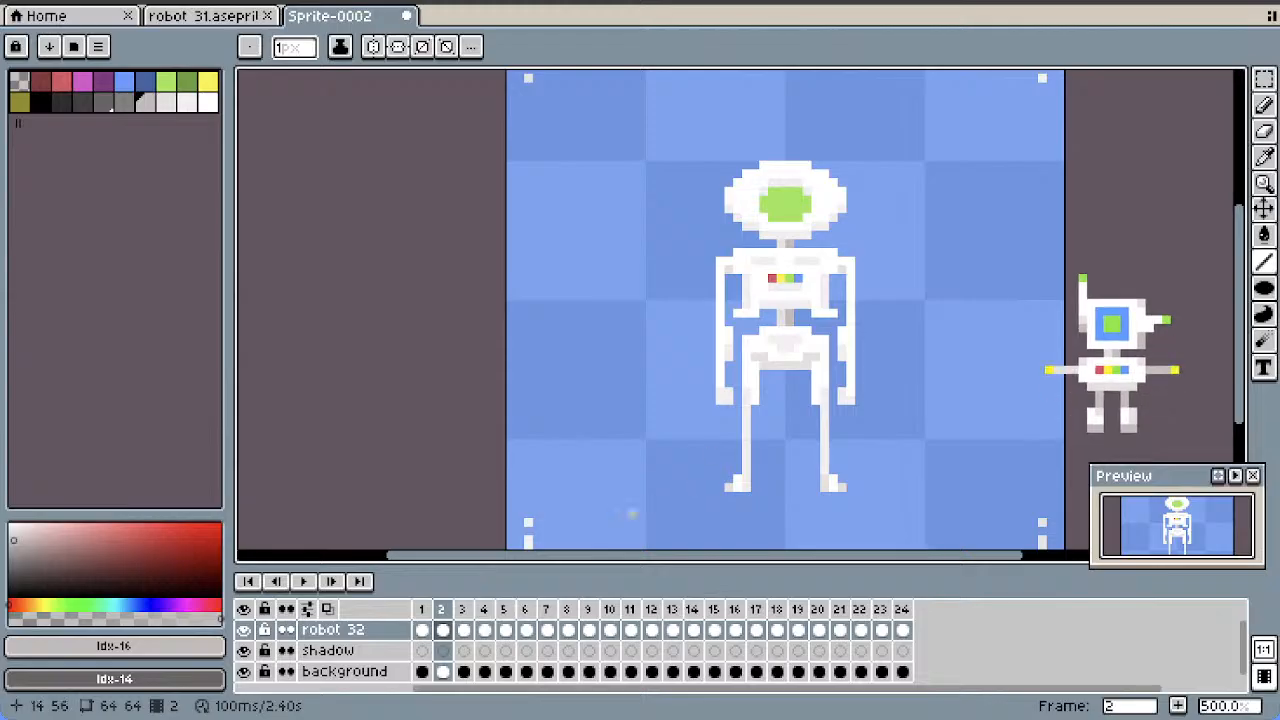
{"action": "key", "text": "Right"}
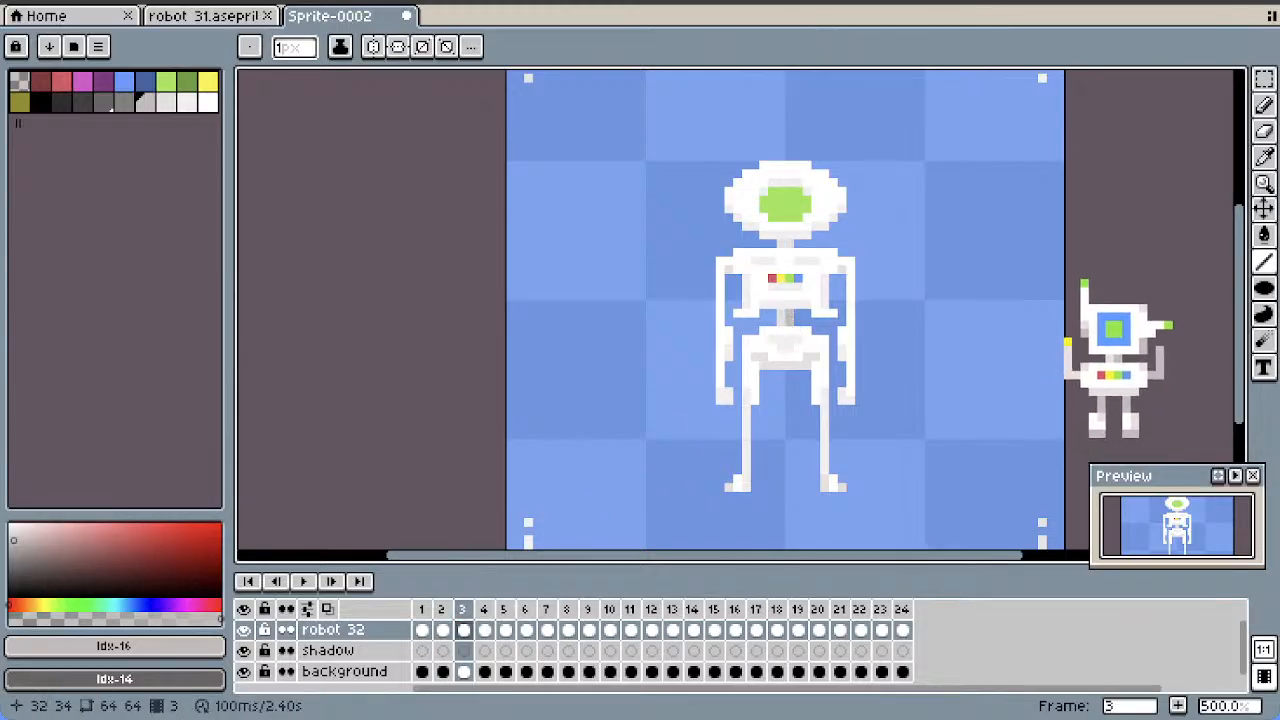
{"action": "key", "text": "Right"}
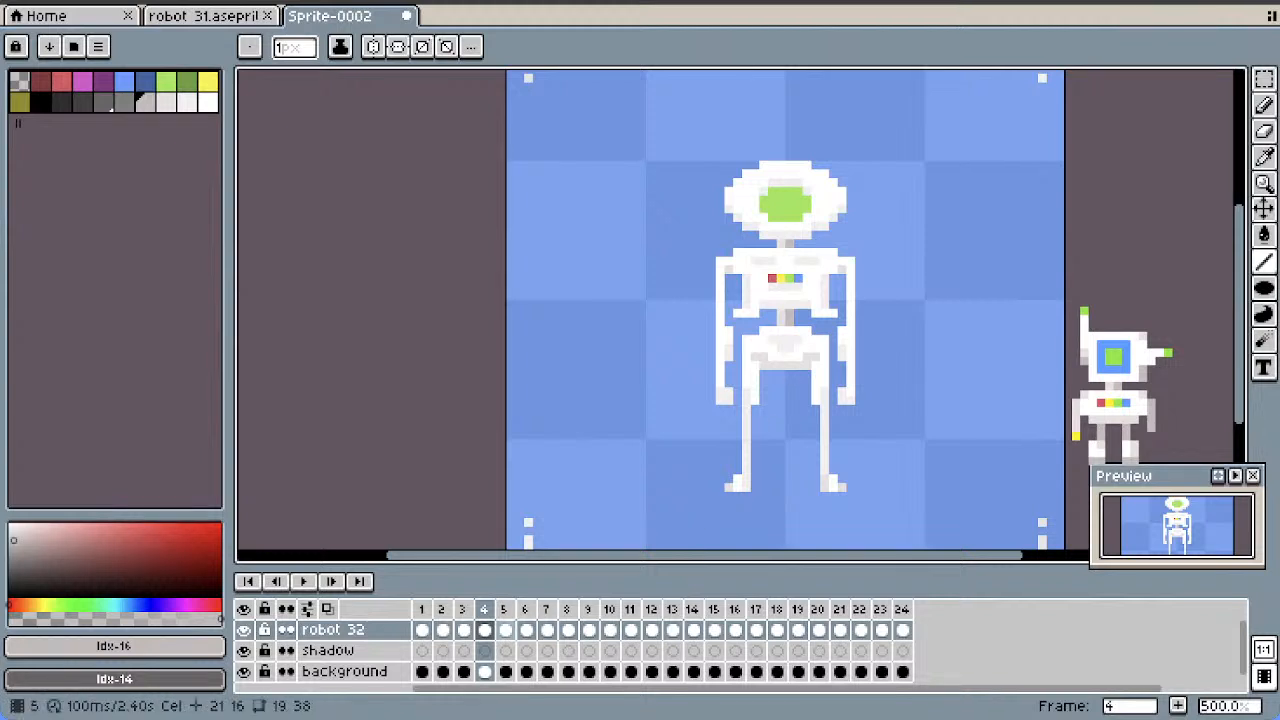
{"action": "key", "text": "Right"}
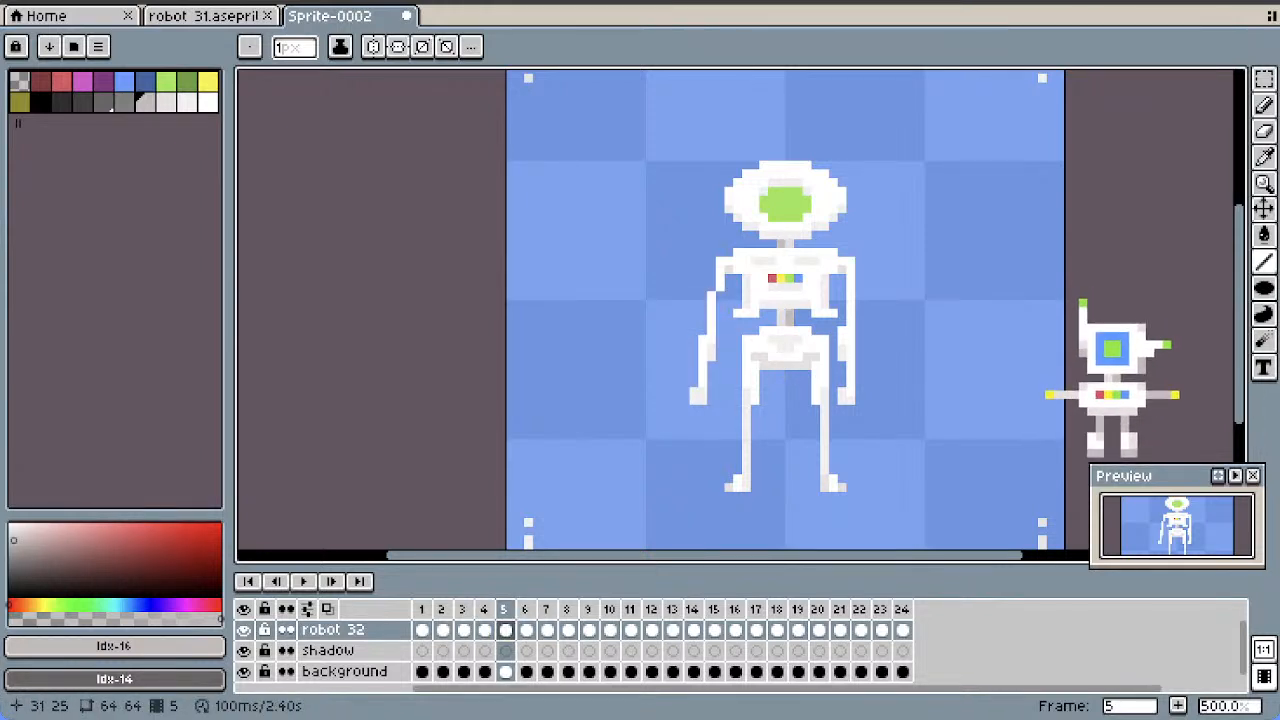
{"action": "key", "text": "Right"}
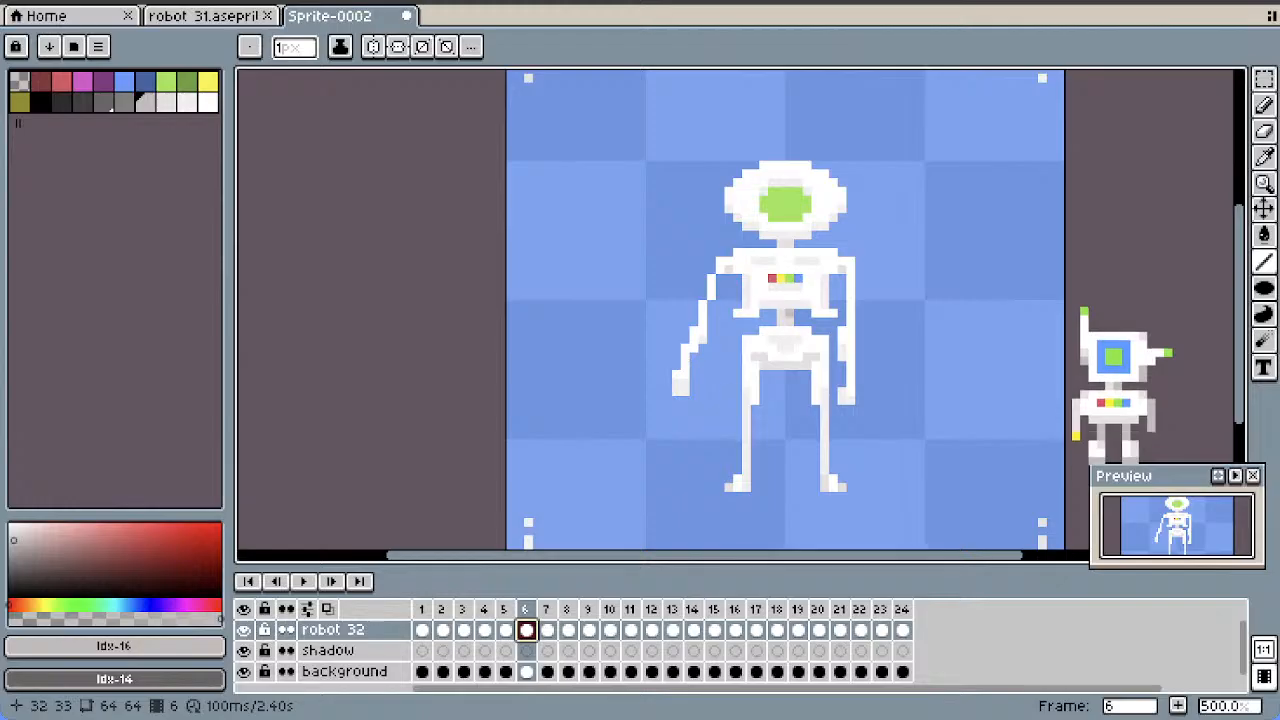
{"action": "left_click_drag", "start_coordinate": [789, 314], "coordinate": [789, 322]}
{"action": "left_click", "coordinate": [789, 244]}
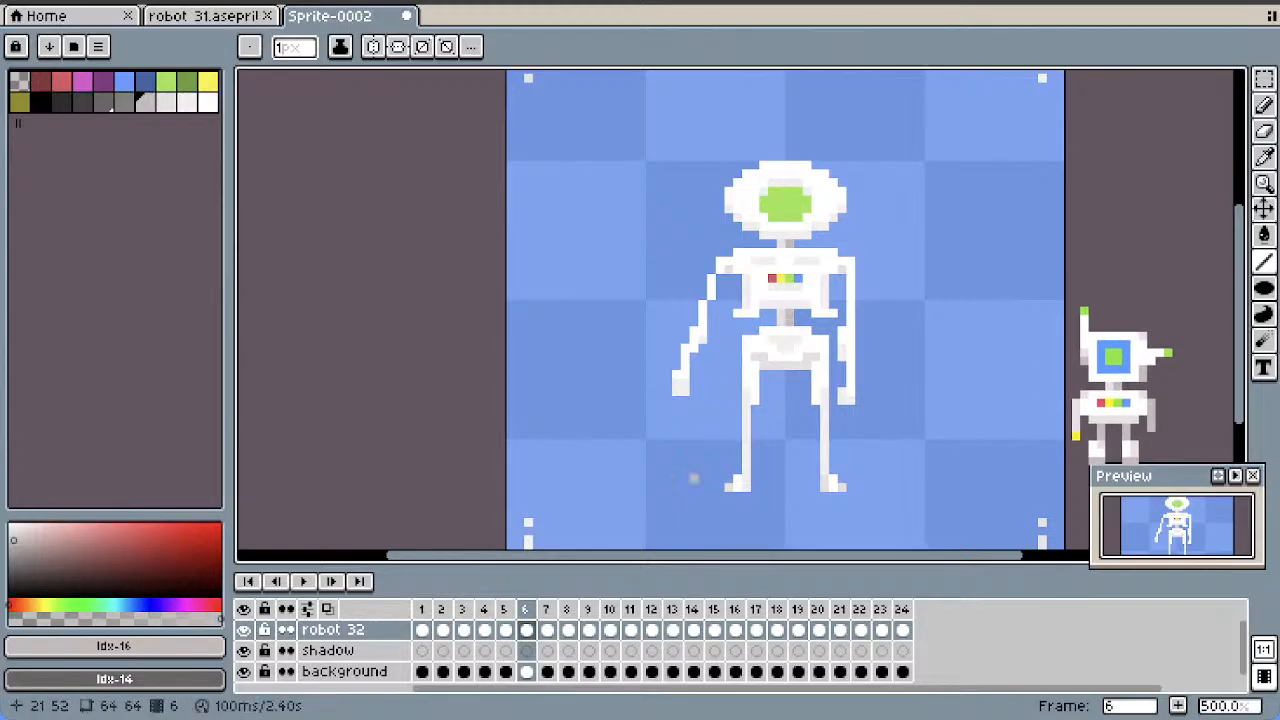
Shade the neck and waist with the same grey in frames 7 to 11, where the arm rises
{"action": "key", "text": "Right"}
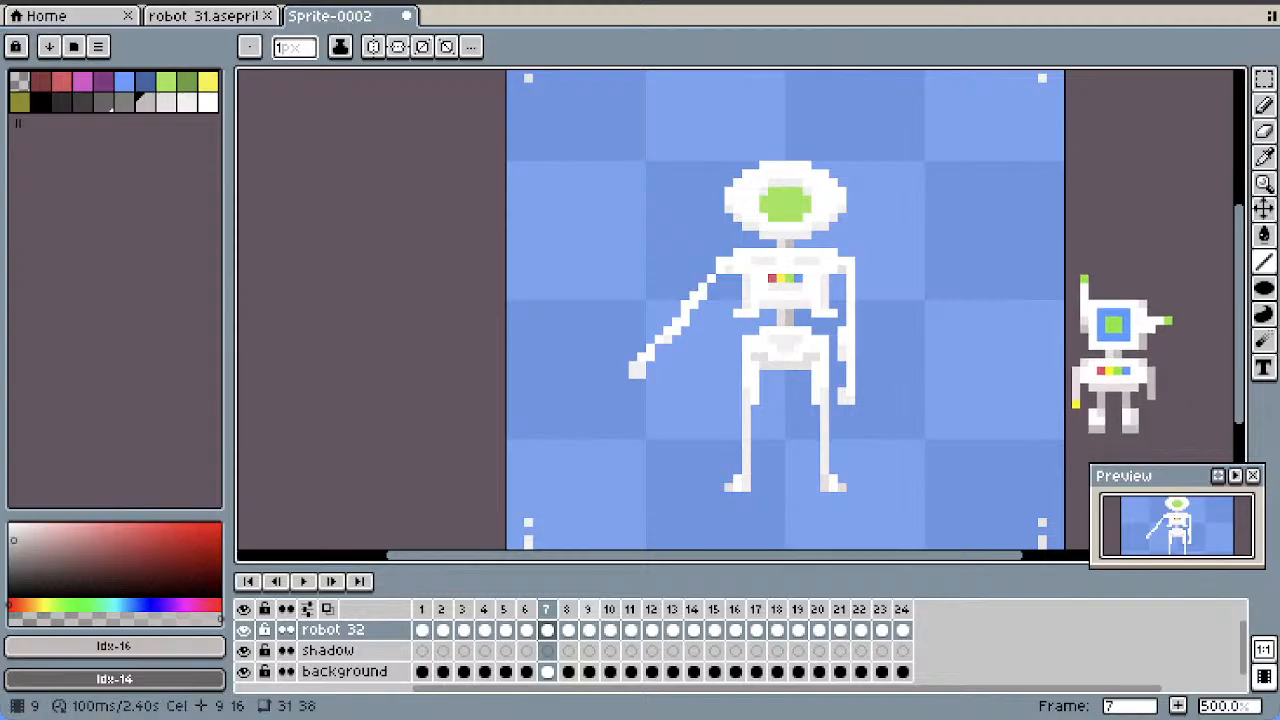
{"action": "key", "text": "Right"}
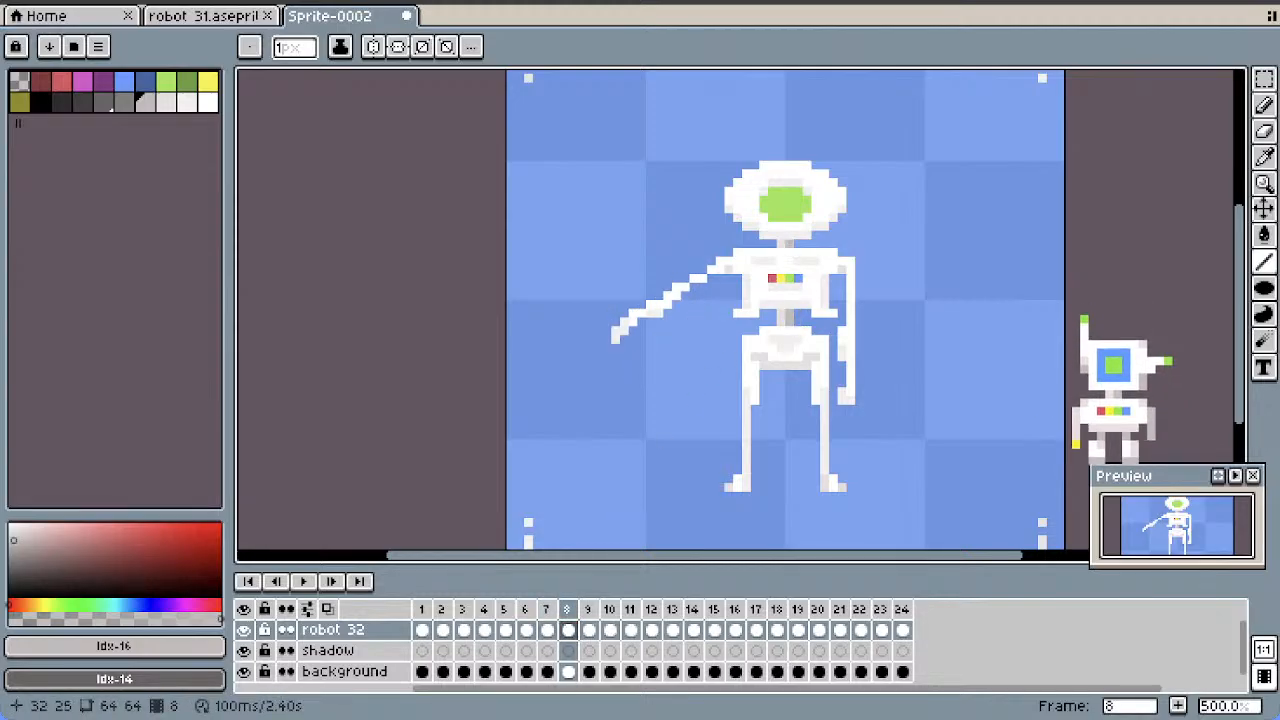
{"action": "key", "text": "Right"}
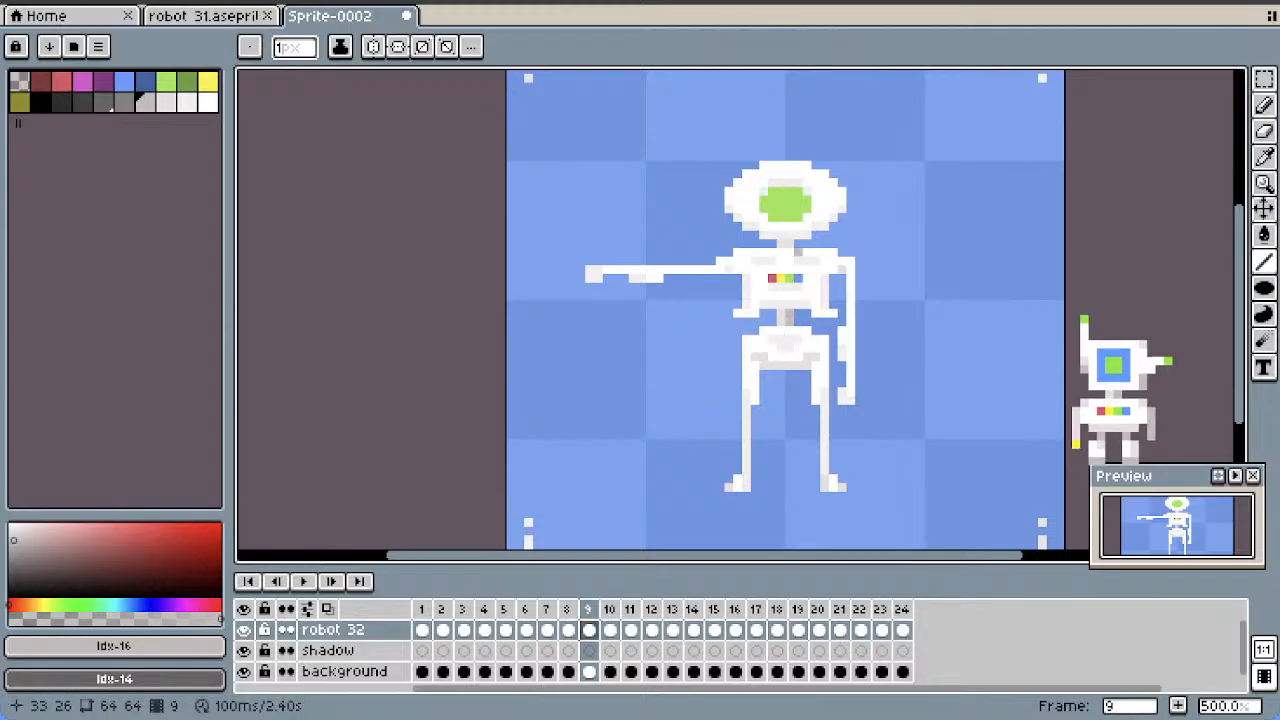
{"action": "left_click", "coordinate": [610, 630]}
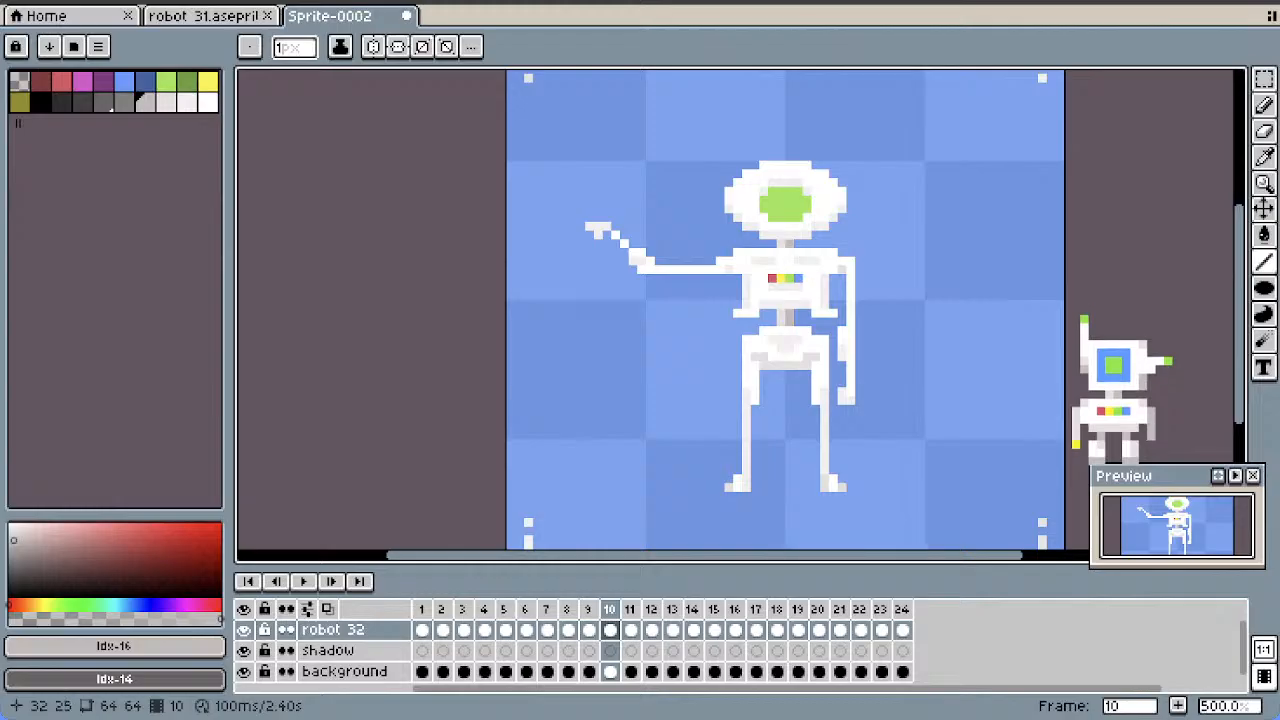
{"action": "key", "text": "Right"}
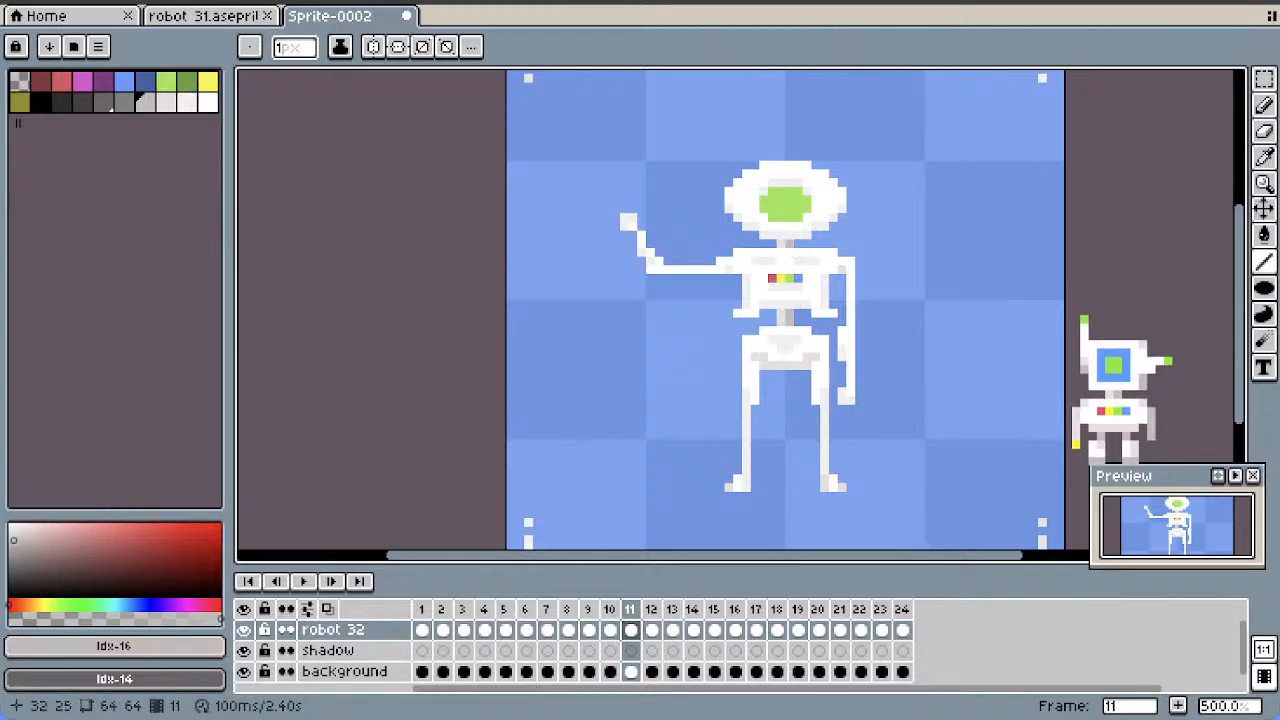
Repeat the grey neck and waist shading in frames 12 to 19, where the forearm is held upright
{"action": "key", "text": "Right"}
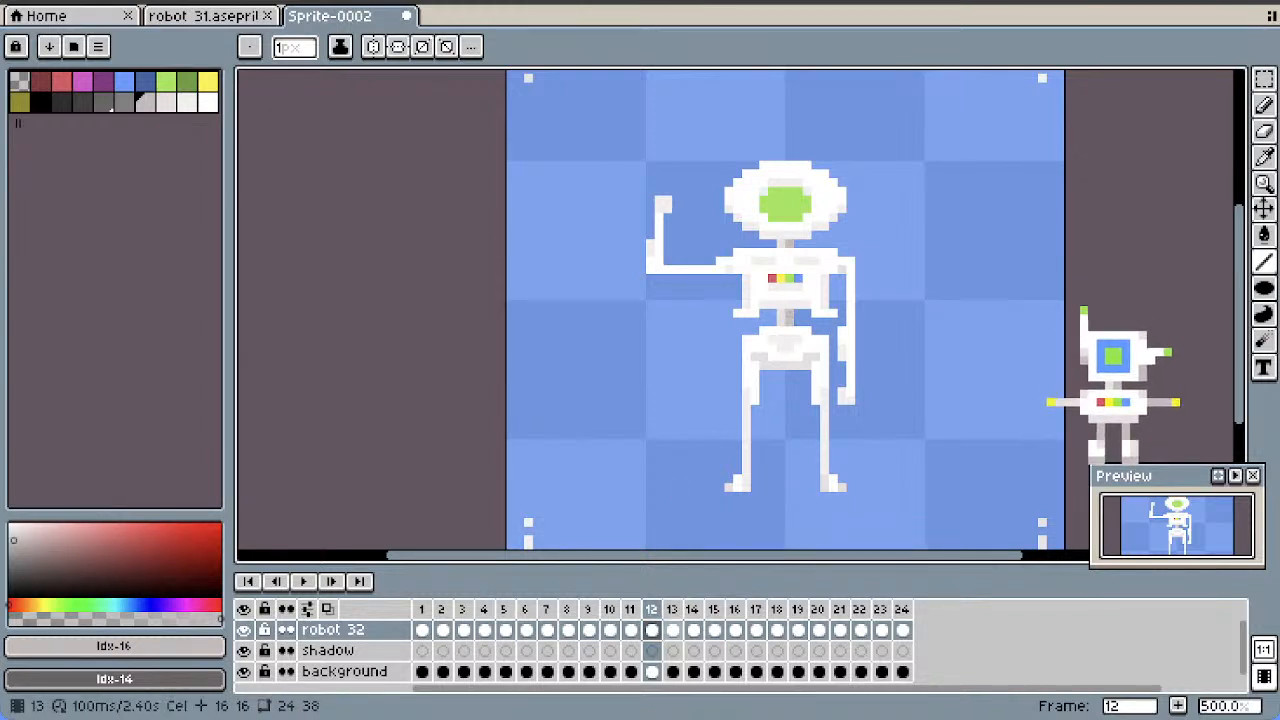
{"action": "key", "text": "Right"}
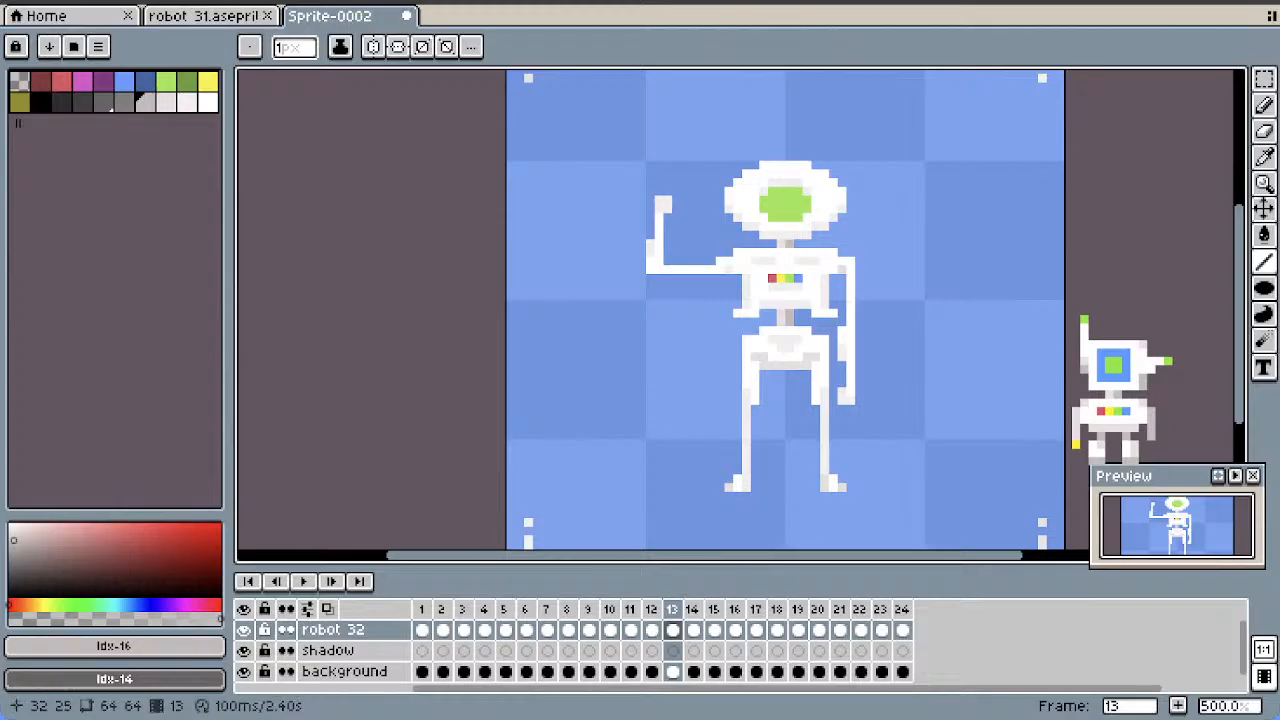
{"action": "key", "text": "Right"}
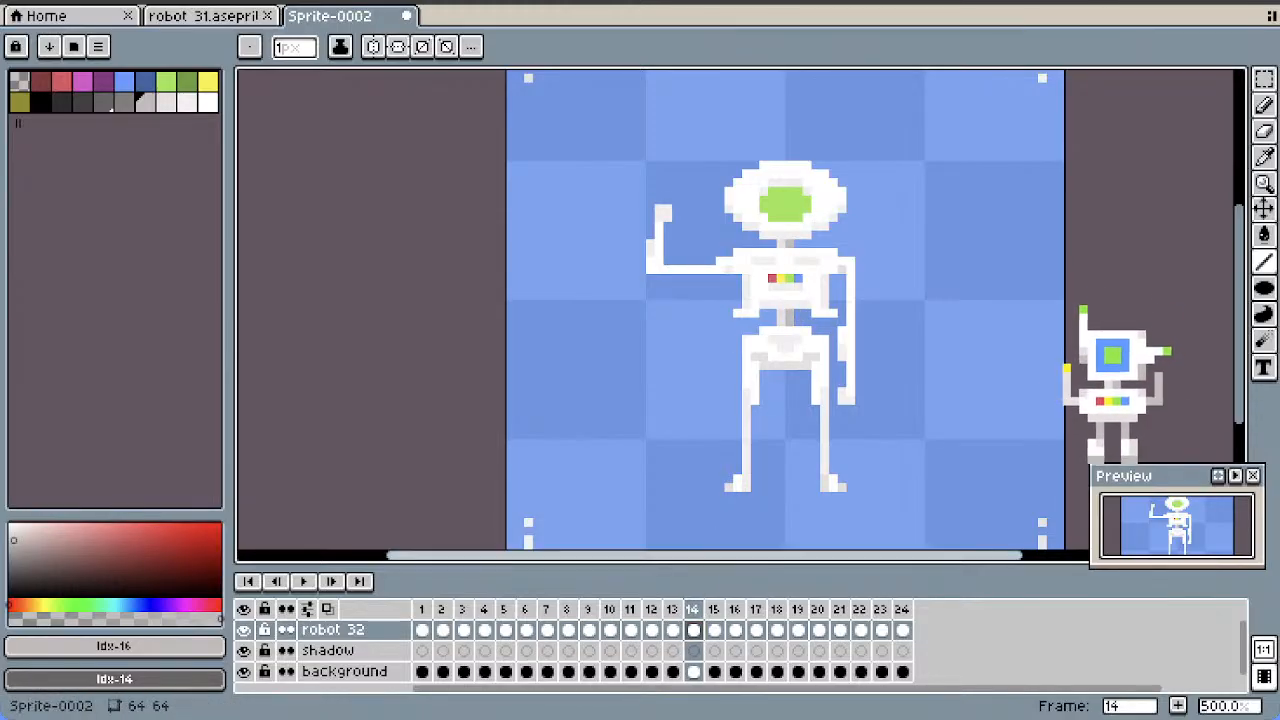
{"action": "key", "text": "Right"}
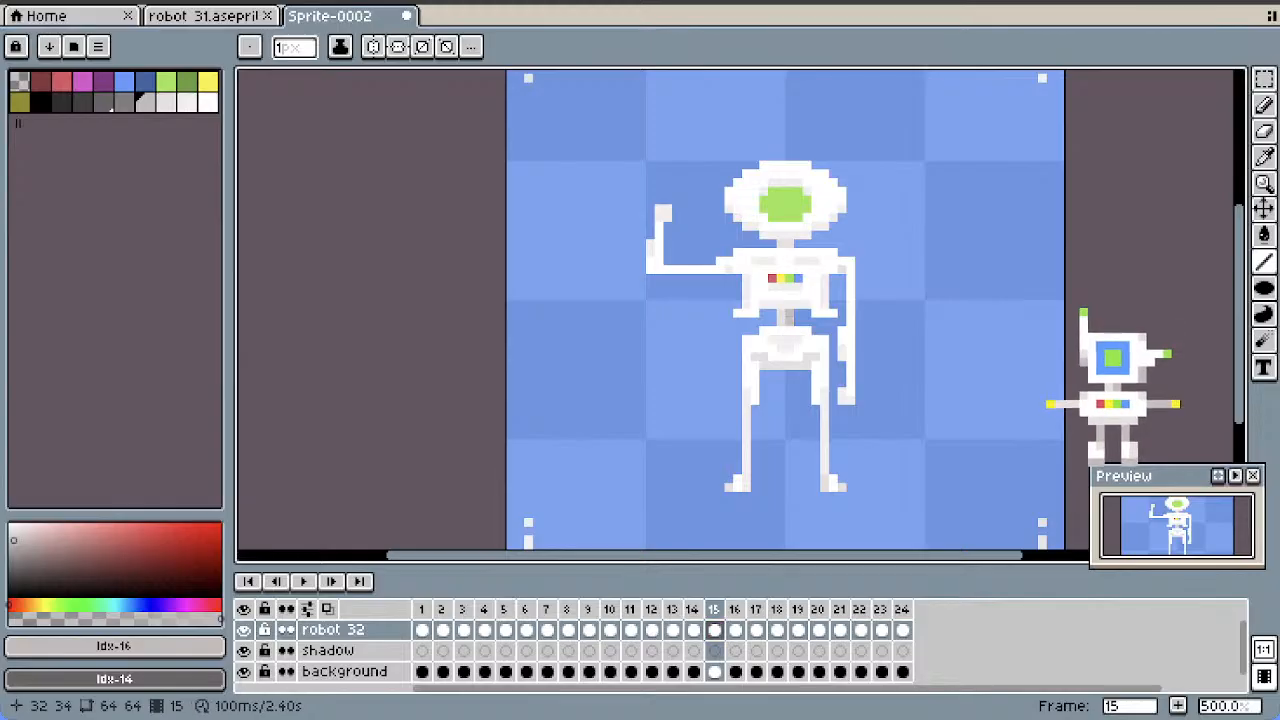
{"action": "key", "text": "Right"}
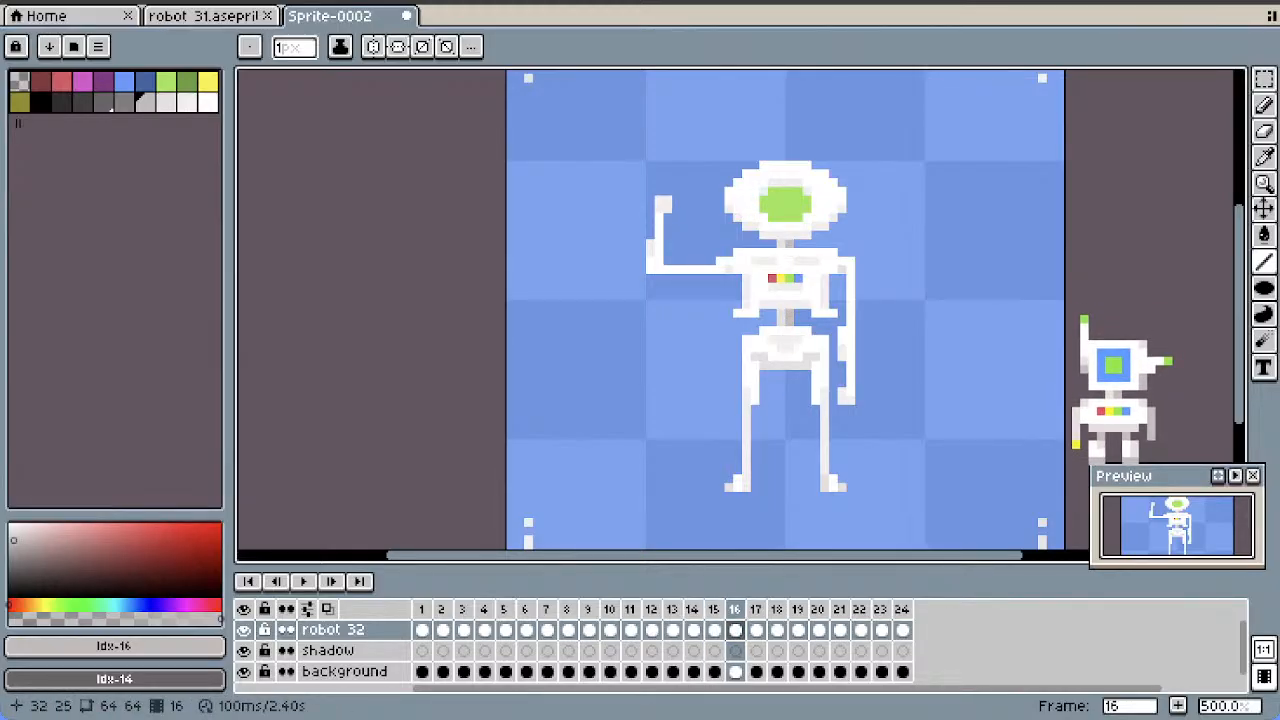
{"action": "key", "text": "Right"}
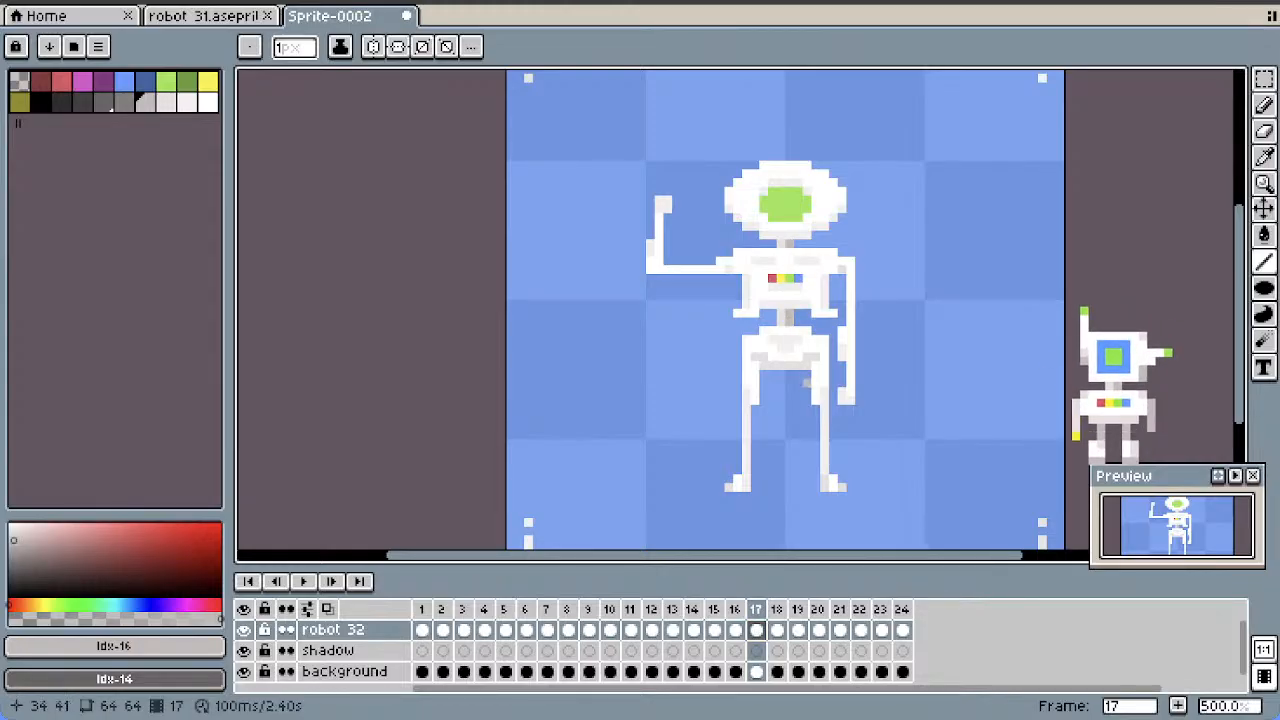
{"action": "key", "text": "Right"}
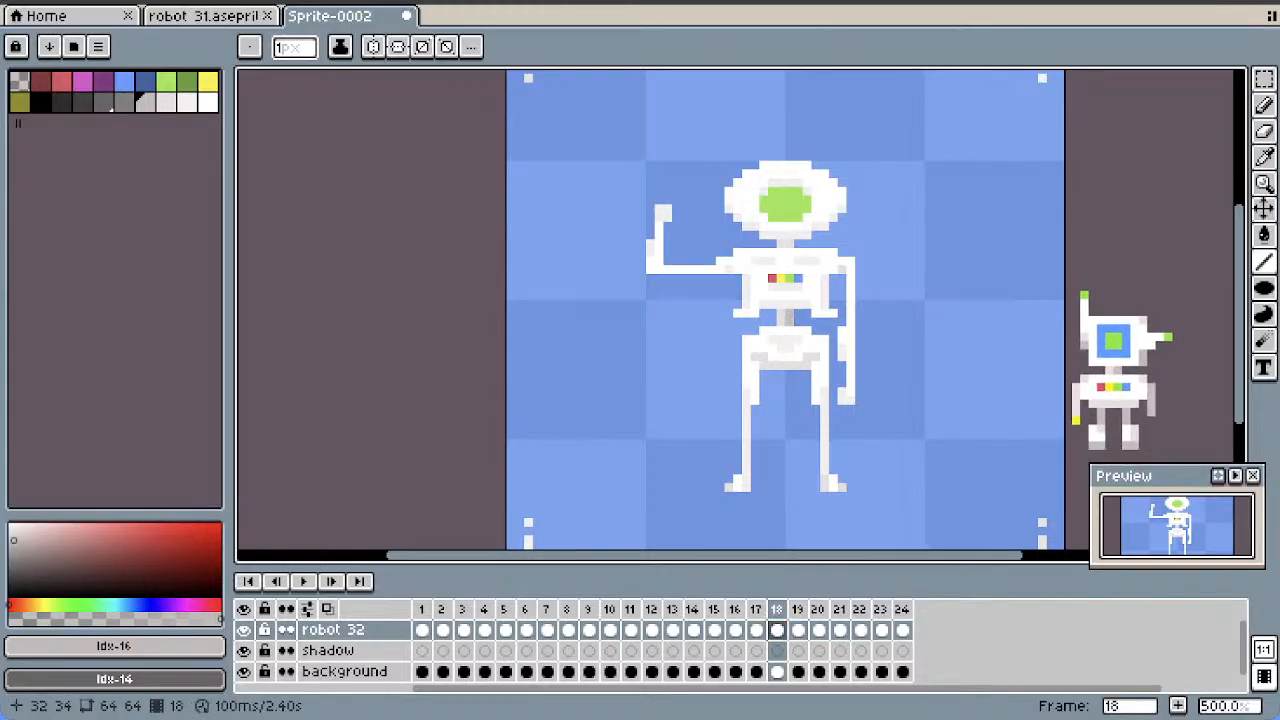
{"action": "key", "text": "Right"}
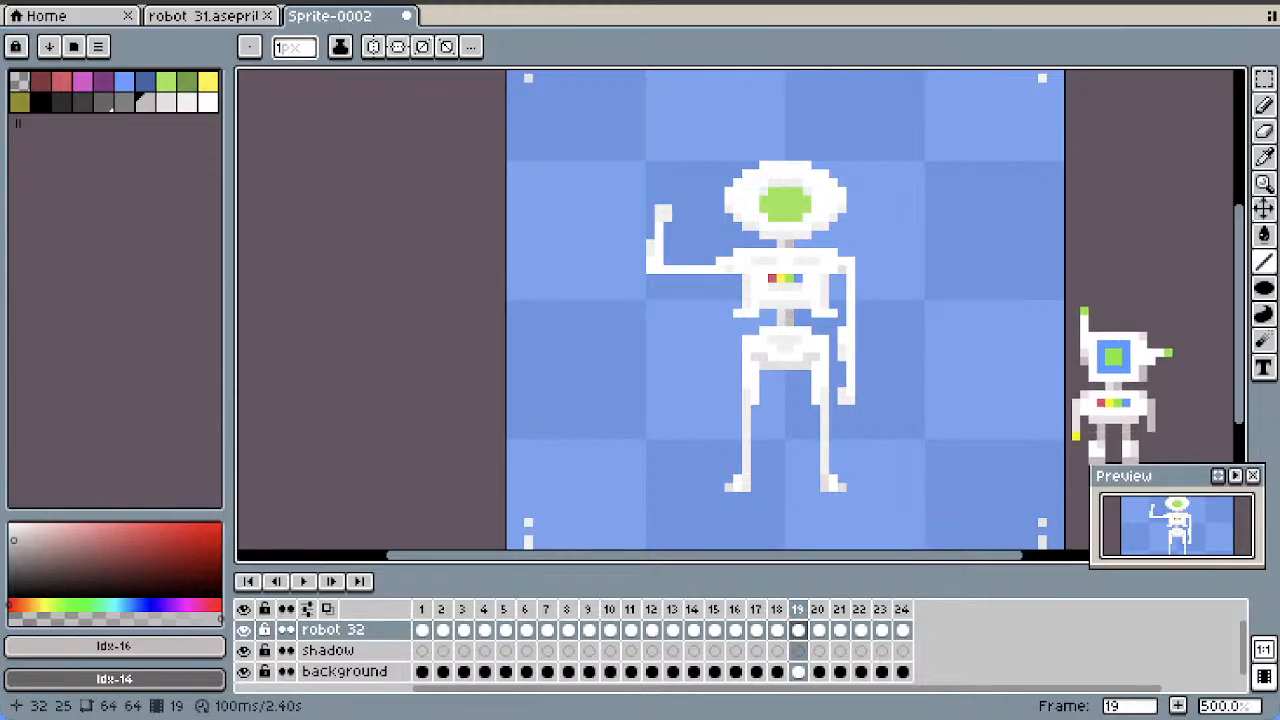
Complete the grey neck and waist shading in frames 20 to 24, where the arm lowers
{"action": "left_click", "coordinate": [818, 630]}
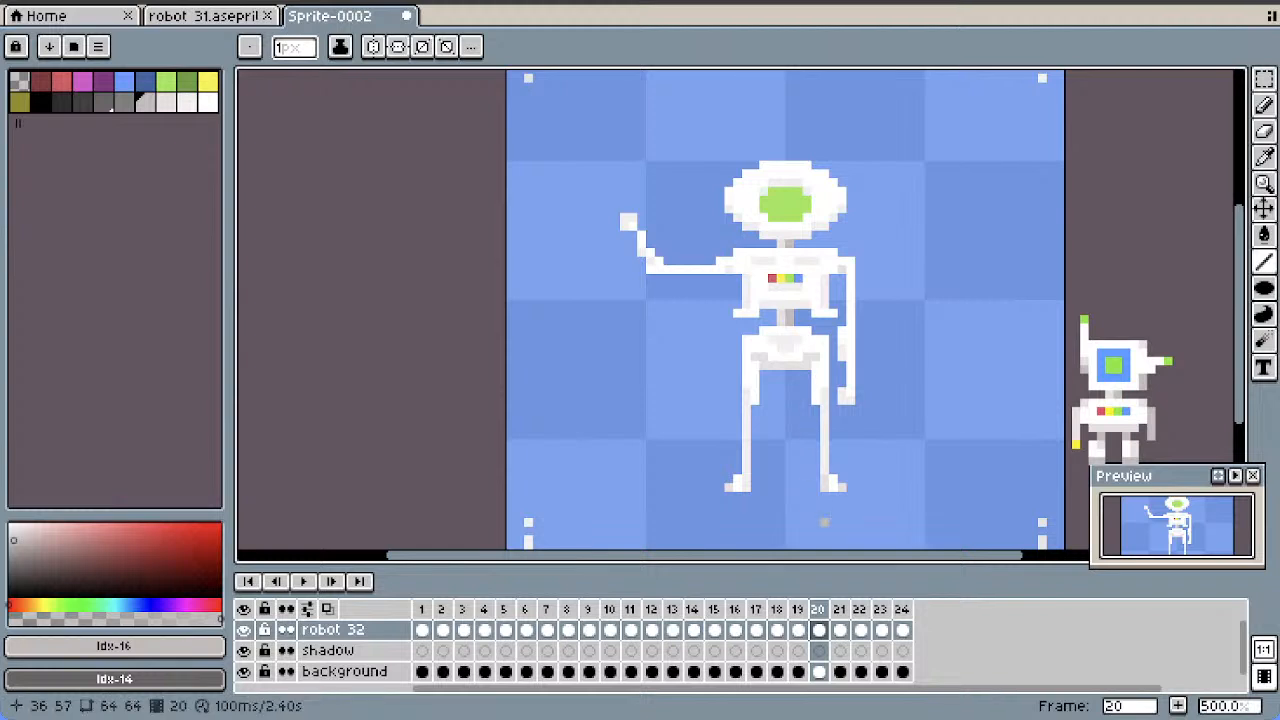
{"action": "left_click", "coordinate": [840, 630]}
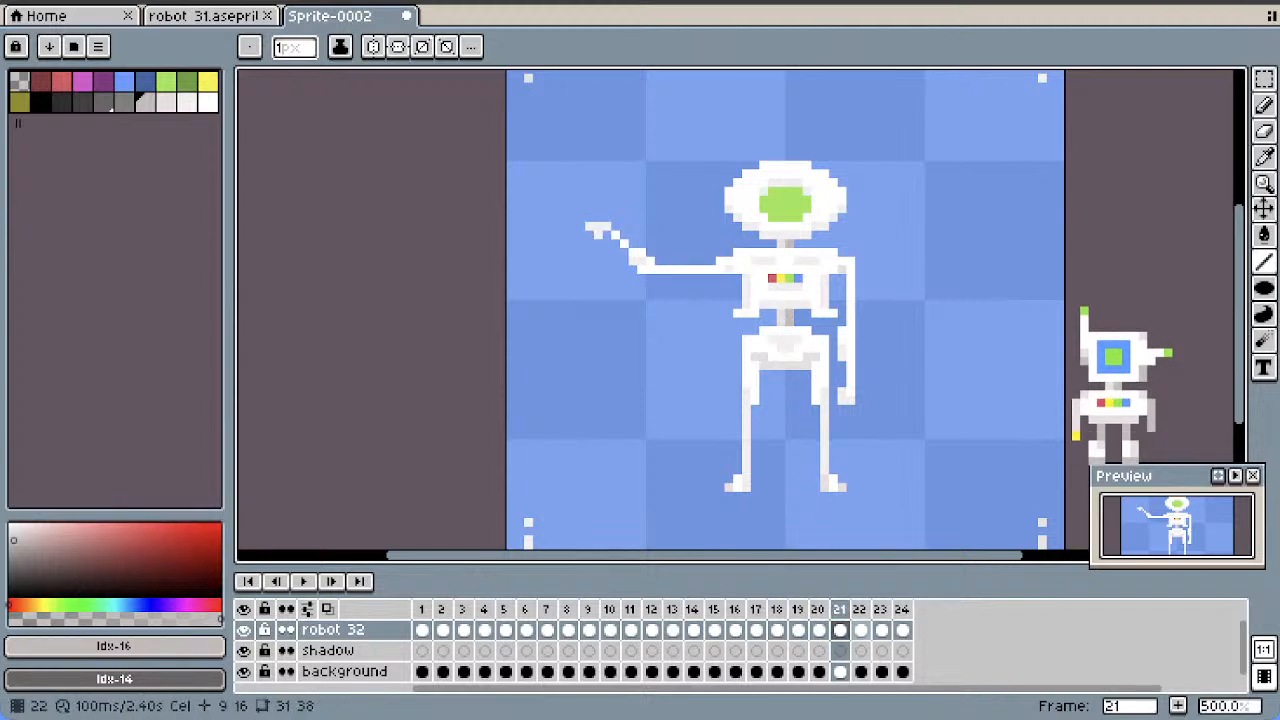
{"action": "left_click", "coordinate": [861, 630]}
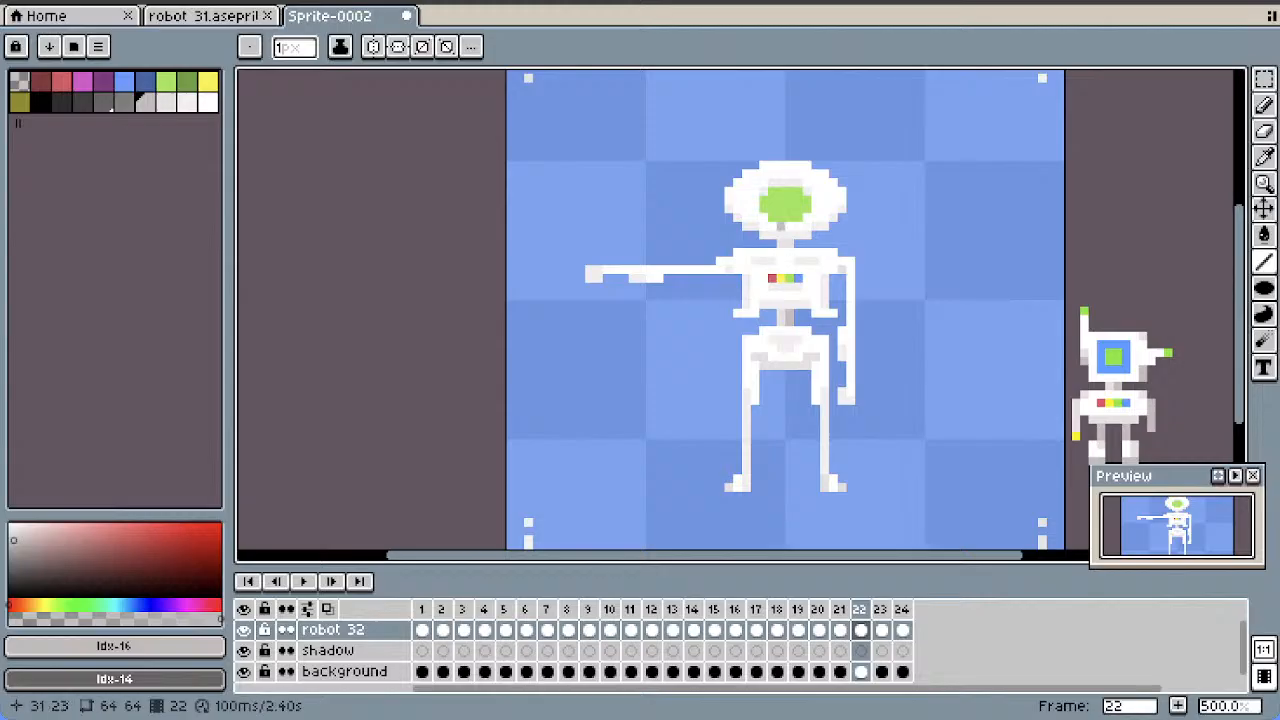
{"action": "left_click", "coordinate": [881, 630]}
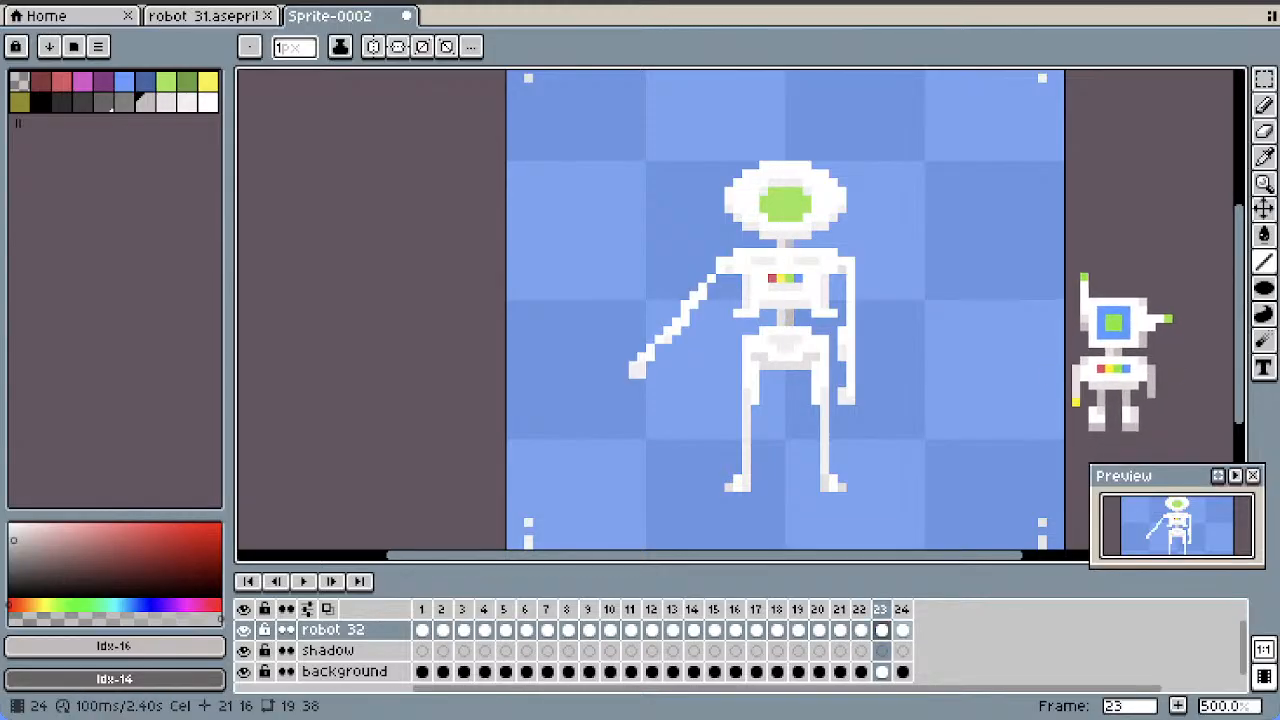
{"action": "left_click", "coordinate": [902, 630]}
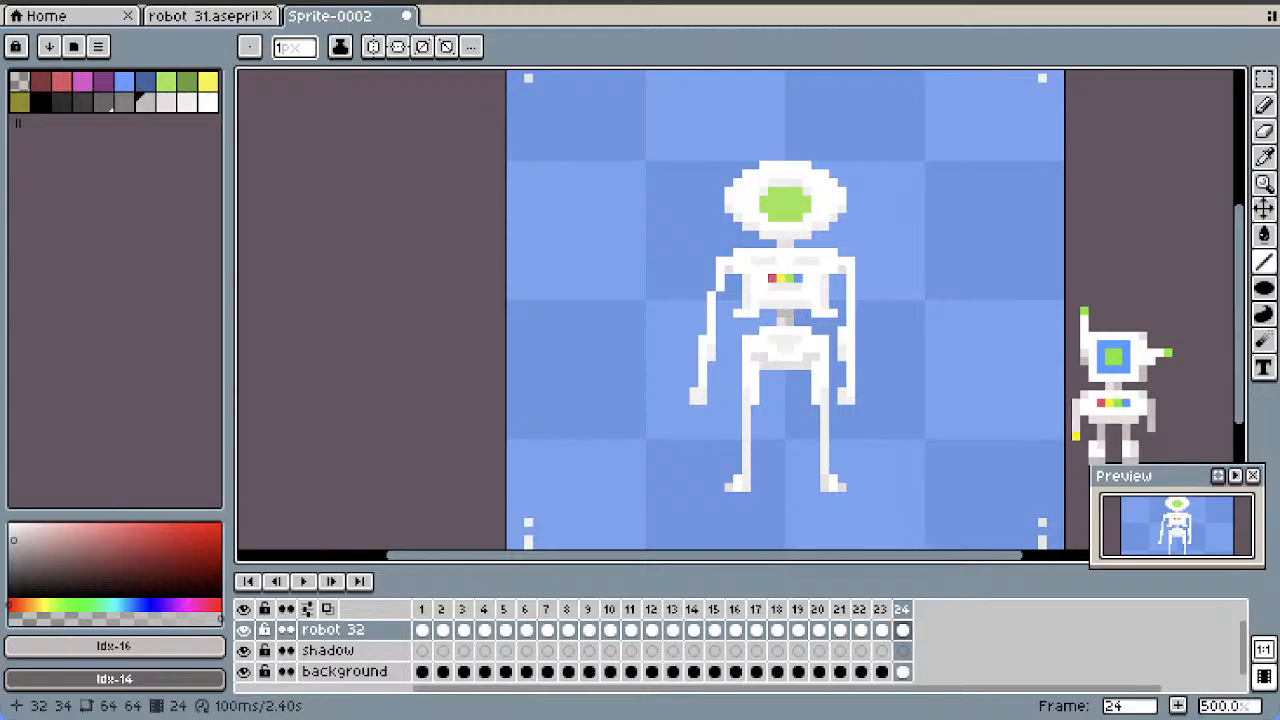
Sample the light grey #e7e1e1 from the neck and touch up the waist shading in frame 24 with the pencil
{"action": "left_click", "coordinate": [1264, 157]}
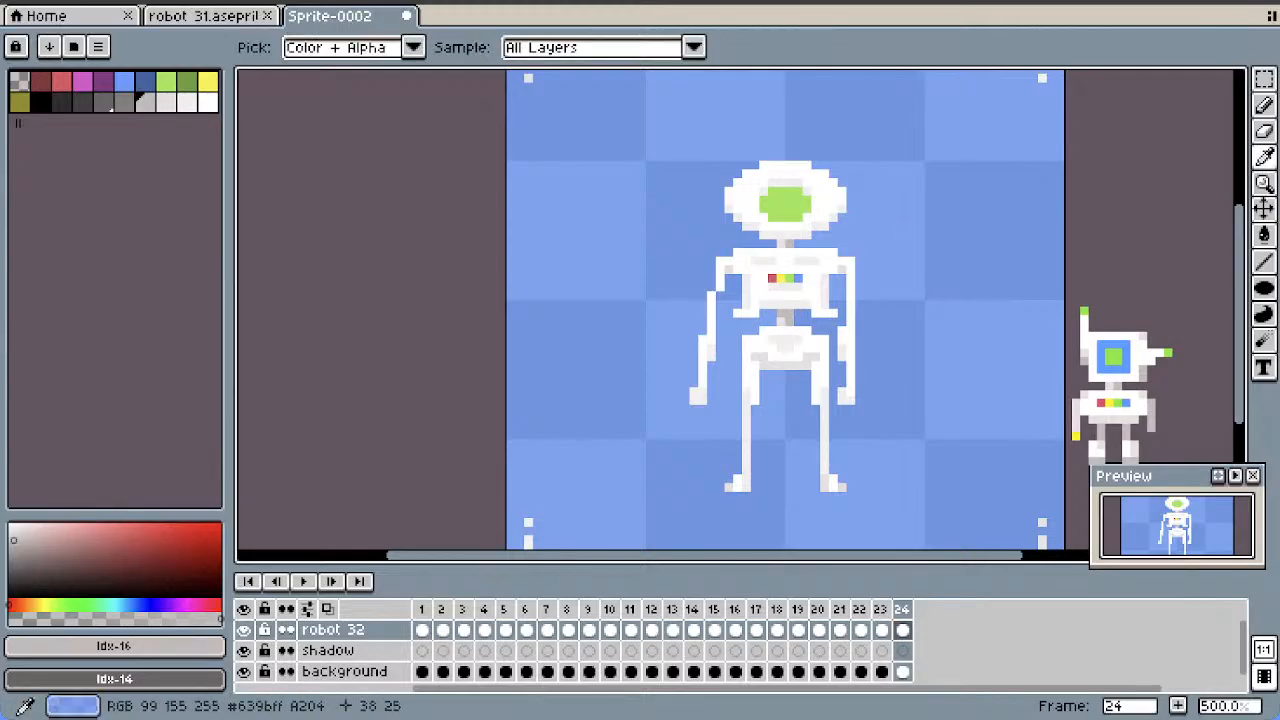
{"action": "left_click", "coordinate": [781, 244]}
{"action": "left_click", "coordinate": [1264, 105]}
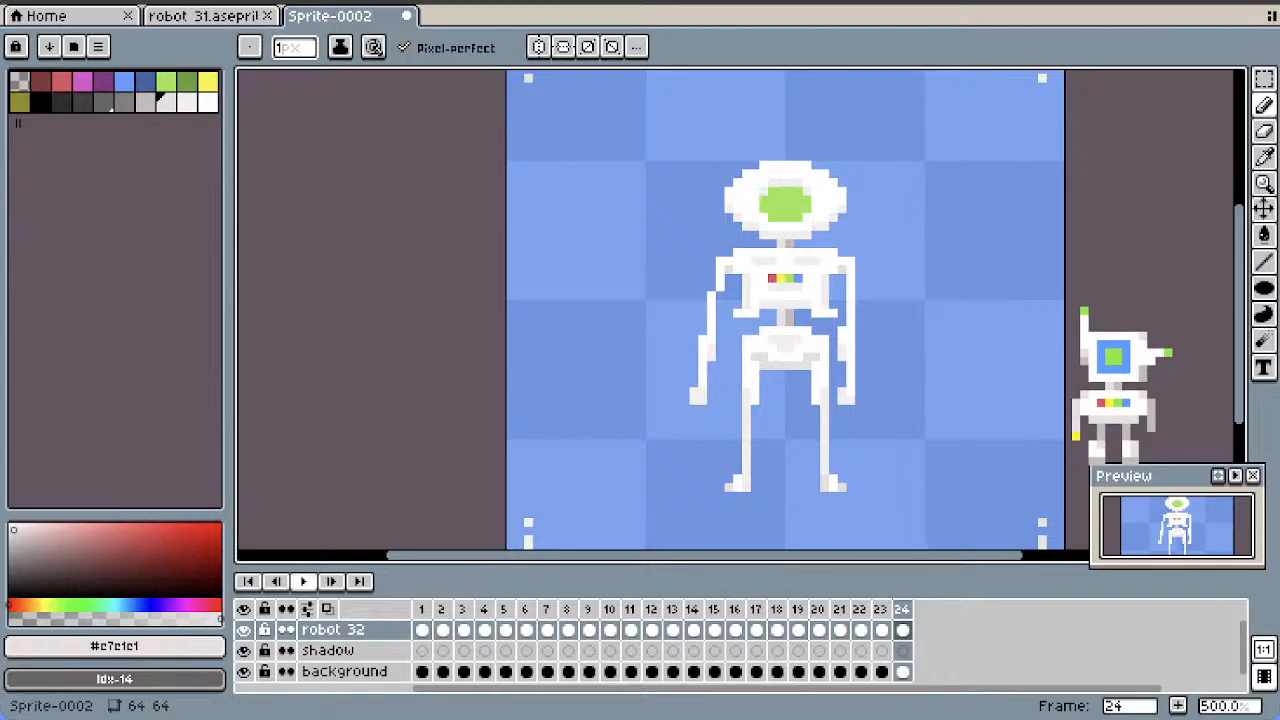
Play back the full 24-frame arm animation to check the neck and waist shading
{"action": "left_click", "coordinate": [304, 582]}
{"action": "scroll", "coordinate": [636, 440], "scroll_direction": "down", "scroll_amount": 2}
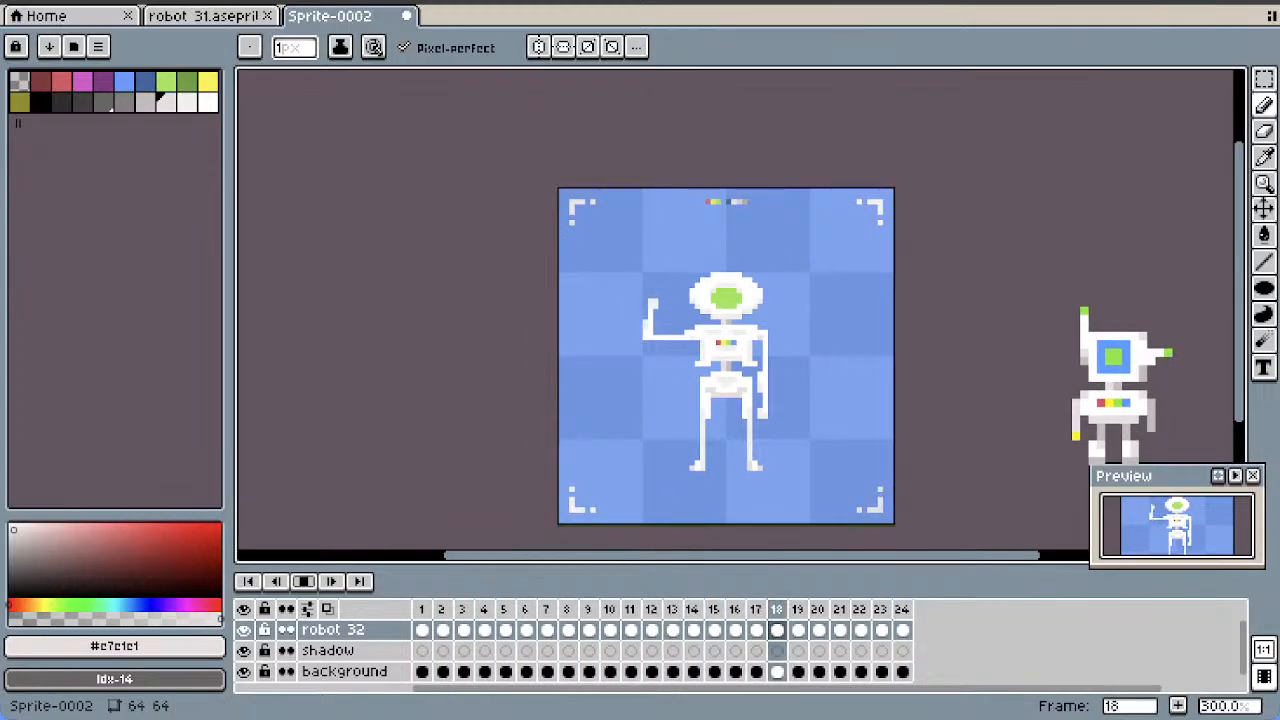
{"action": "scroll", "coordinate": [708, 458], "scroll_direction": "up", "scroll_amount": 1}
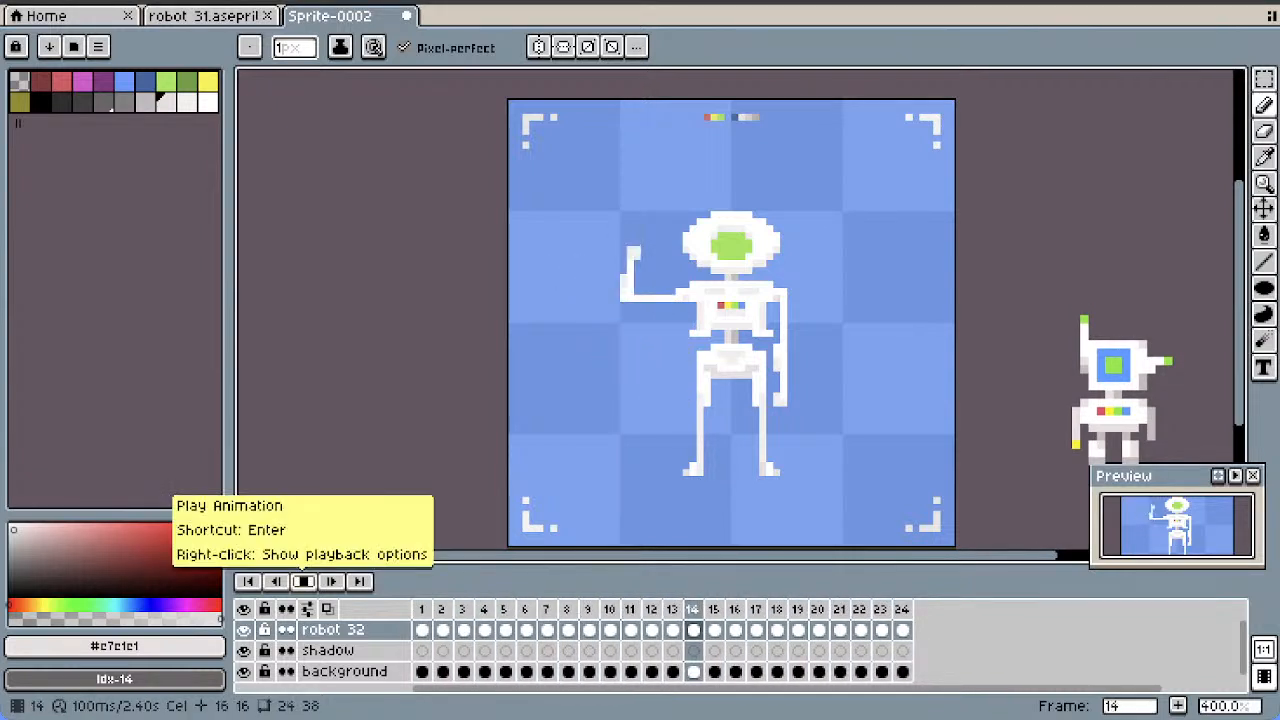
{"action": "left_click", "coordinate": [303, 581]}
{"action": "left_click_drag", "start_coordinate": [1238, 290], "coordinate": [1238, 296]}
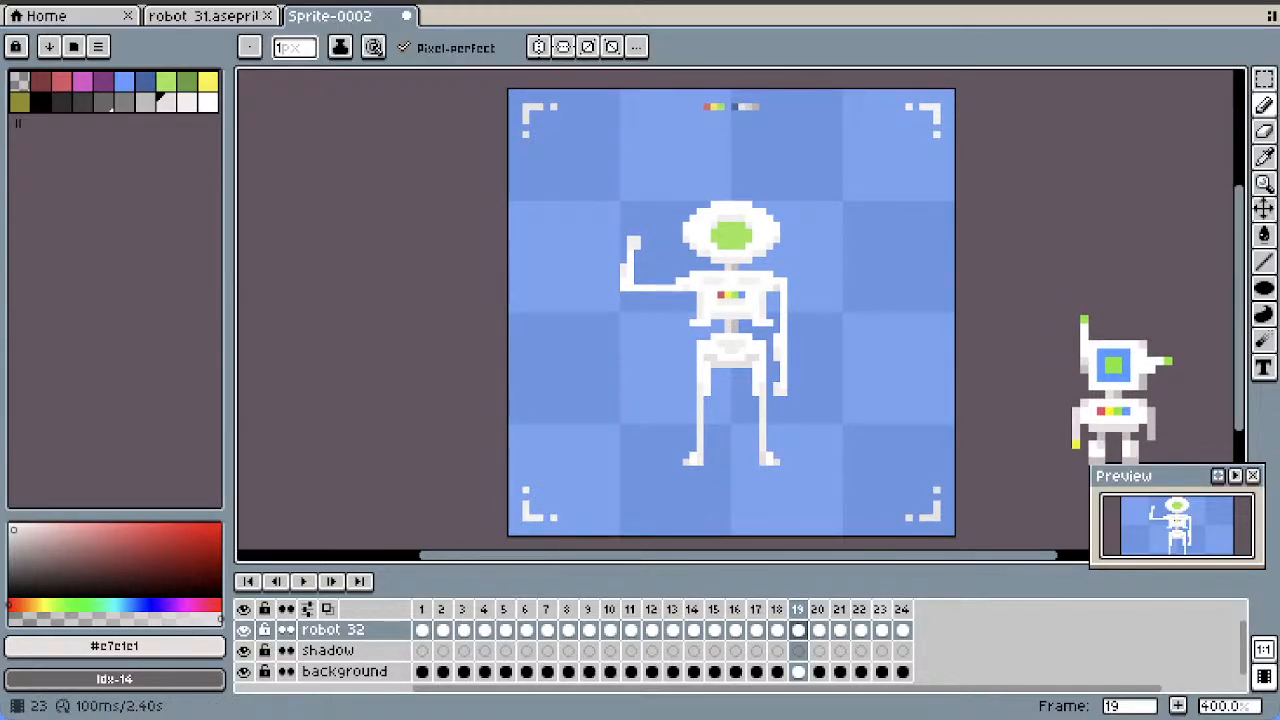
Tag frames 1 to 24 as "wave"
{"action": "left_click", "coordinate": [902, 609]}
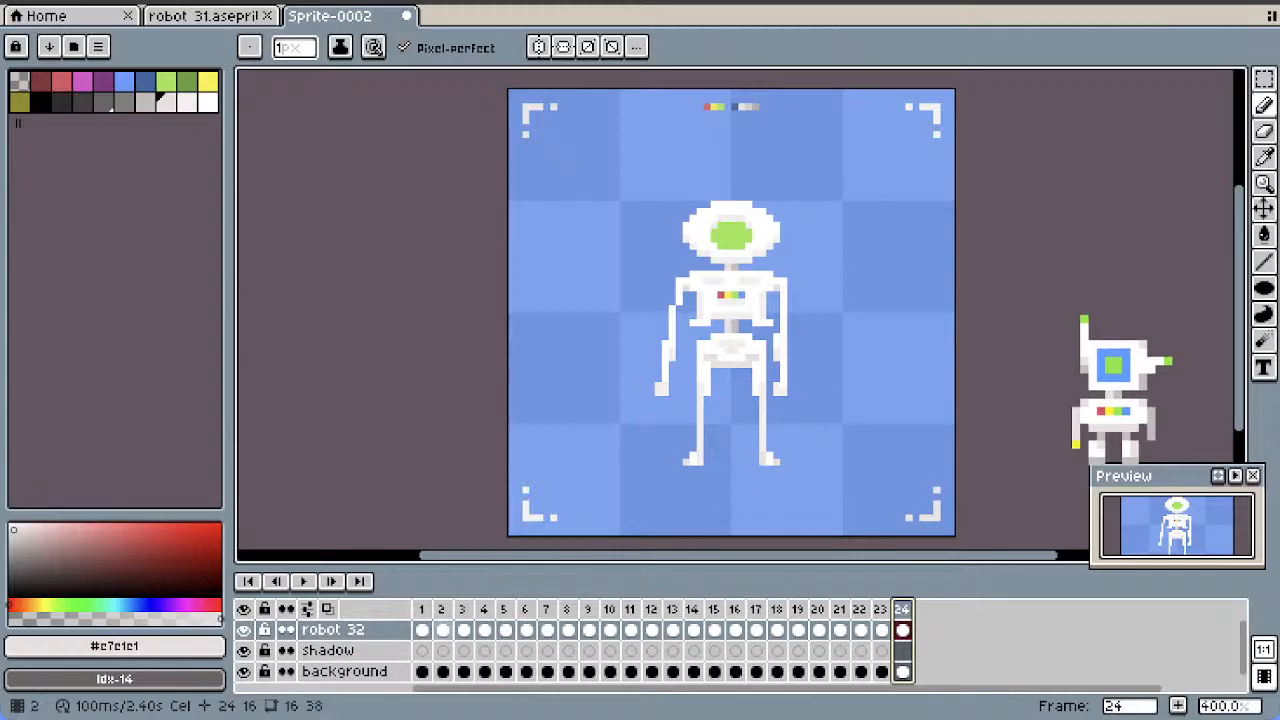
{"action": "left_click_drag", "start_coordinate": [422, 609], "coordinate": [861, 609], "text": "shift"}
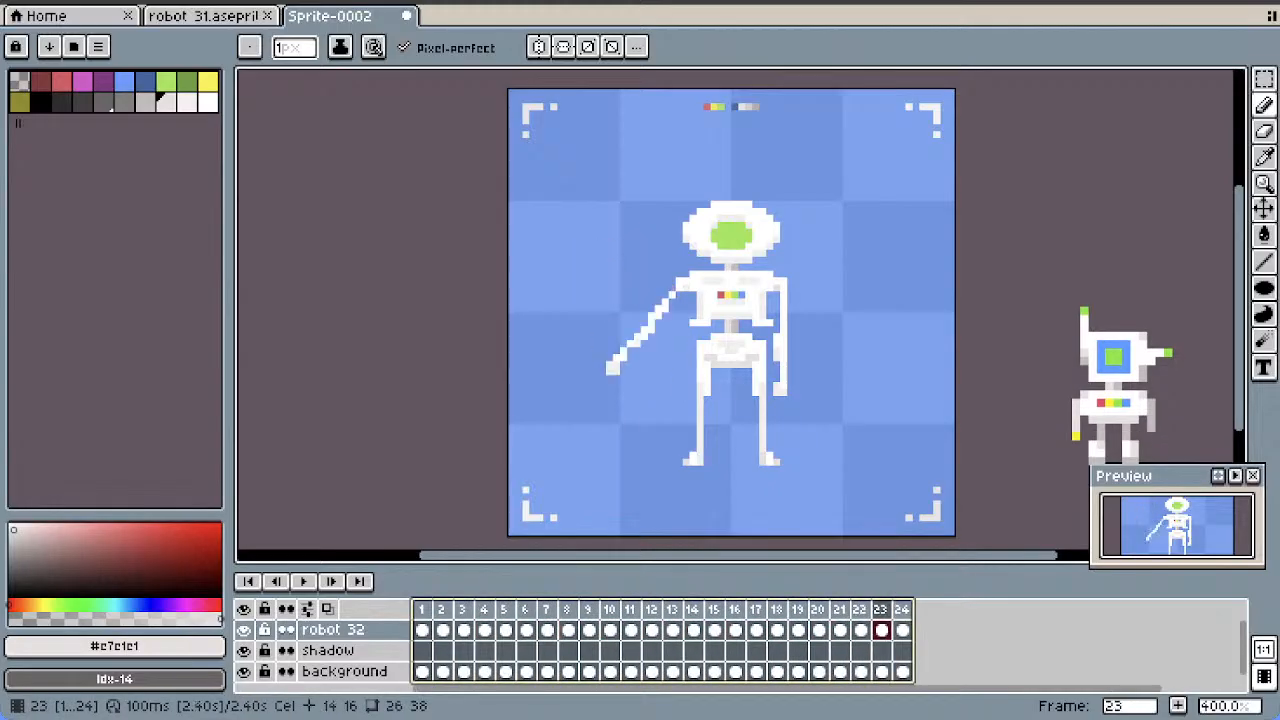
{"action": "right_click", "coordinate": [880, 609]}
{"action": "left_click", "coordinate": [929, 630]}
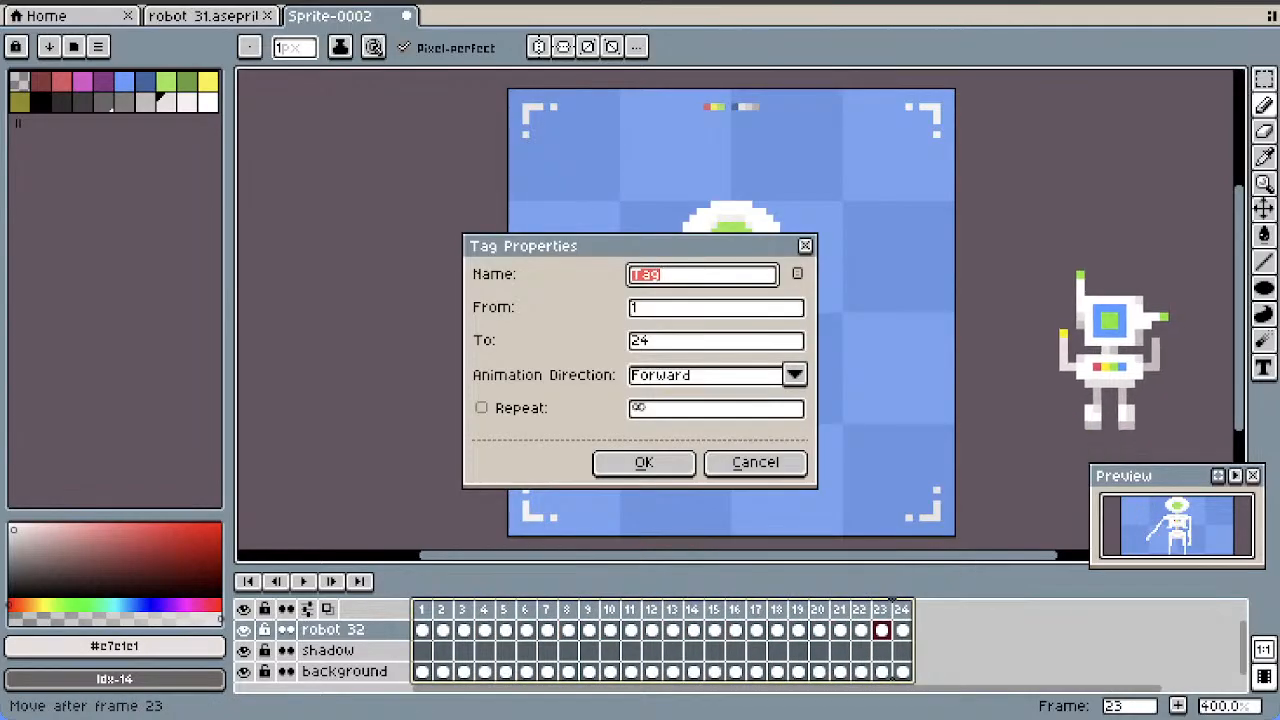
{"action": "key", "text": "BackSpace"}
{"action": "type", "text": "w"}
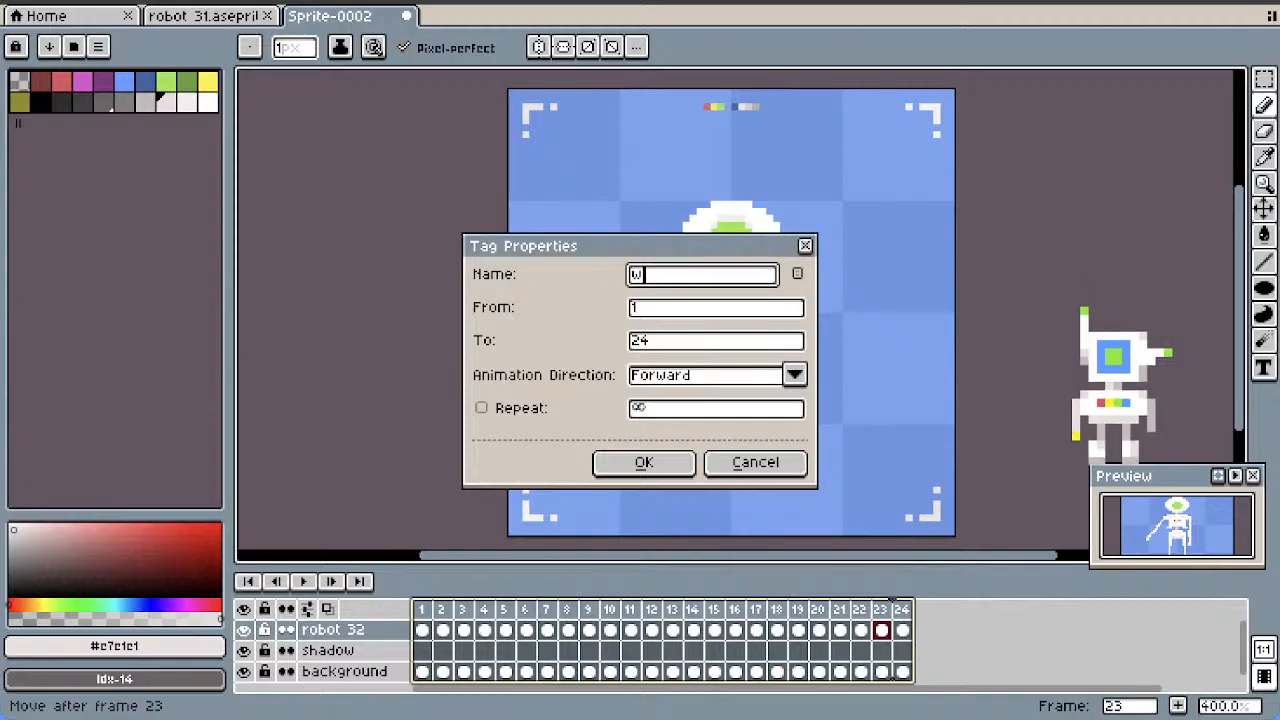
{"action": "type", "text": "ave"}
{"action": "key", "text": "Return"}
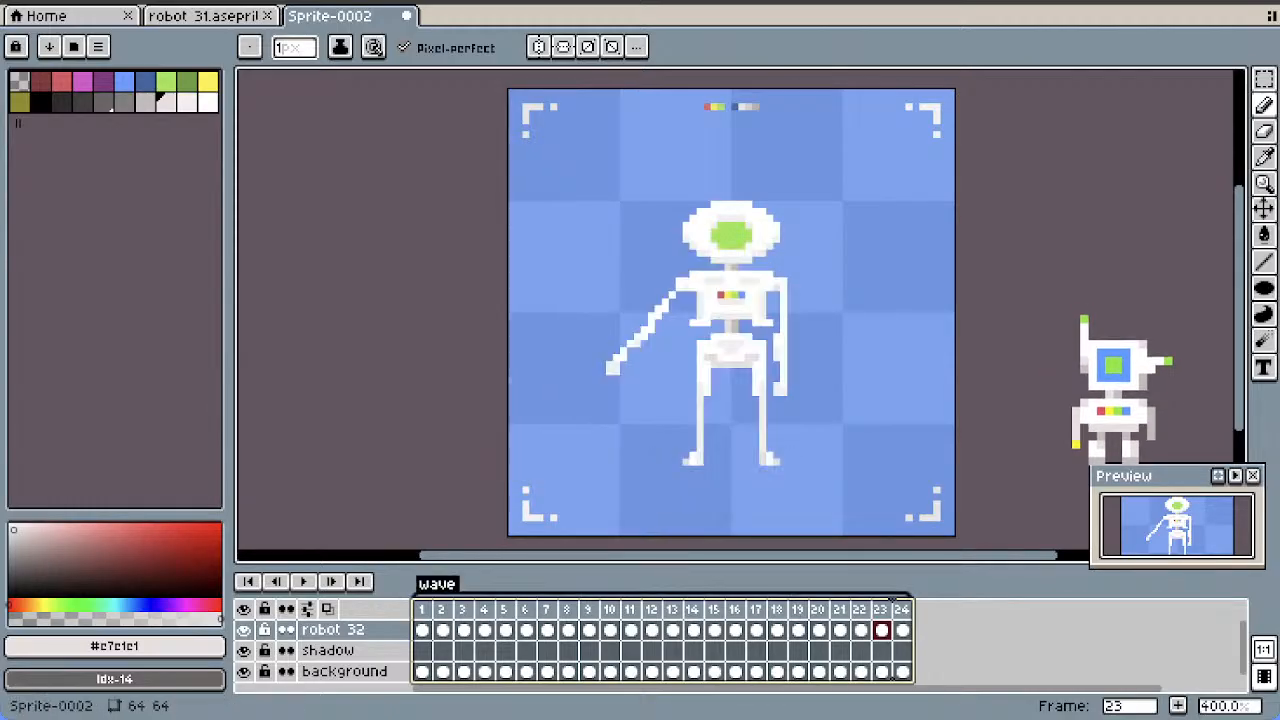
Duplicate frame 1 and move the copy to the end of the timeline, outside the wave tag
{"action": "left_click", "coordinate": [421, 609]}
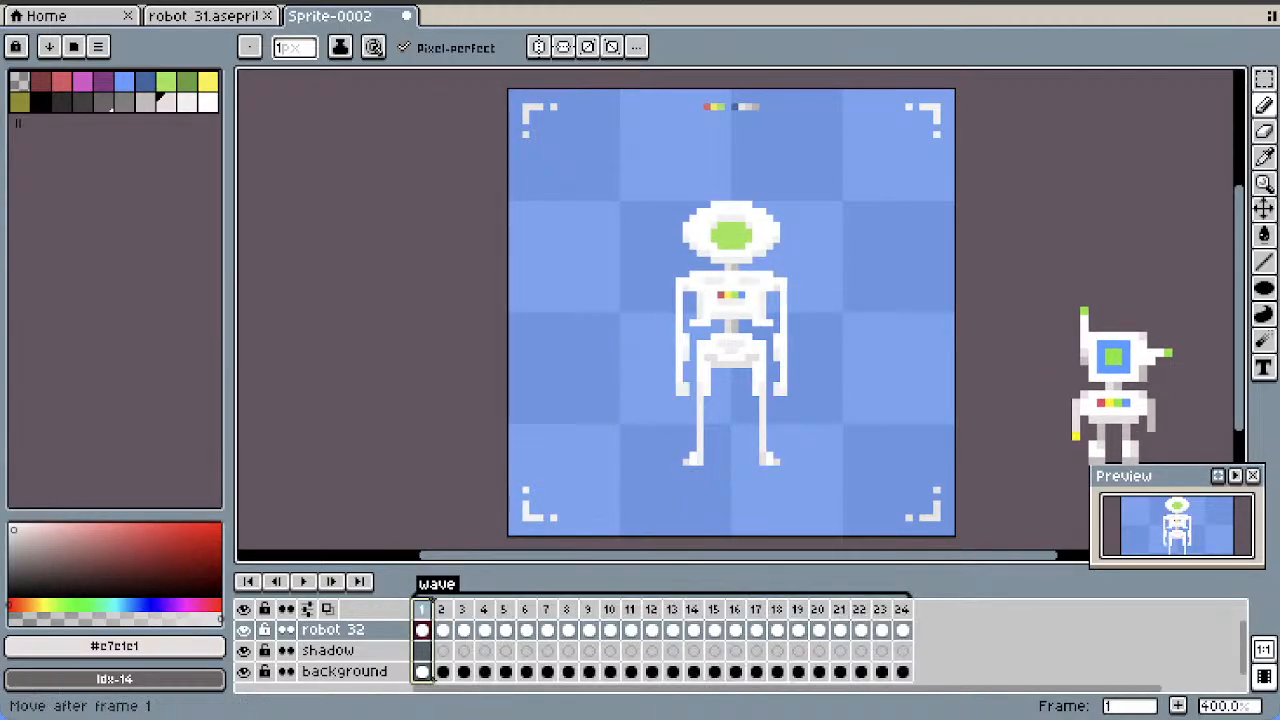
{"action": "right_click", "coordinate": [421, 609]}
{"action": "left_click", "coordinate": [483, 594]}
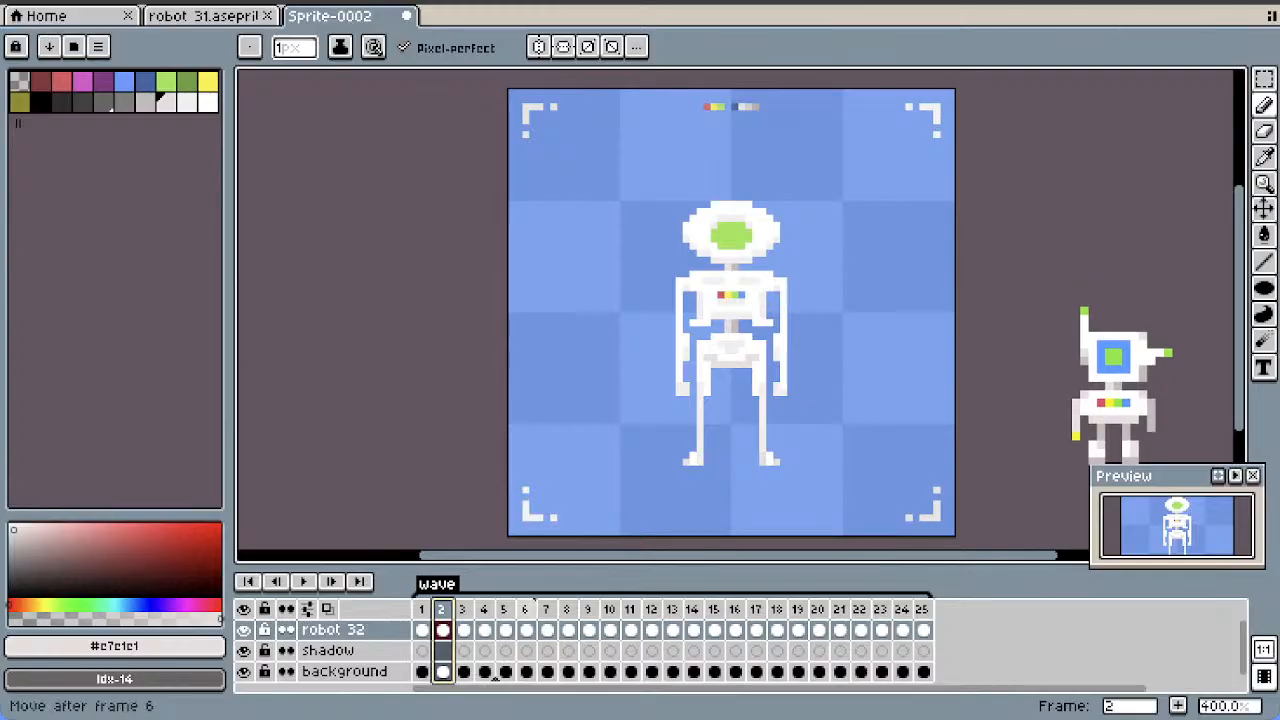
{"action": "left_click", "coordinate": [921, 609]}
Add an empty frame and place it as frame 25, between the wave tag and the copied standing pose
{"action": "right_click", "coordinate": [921, 609]}
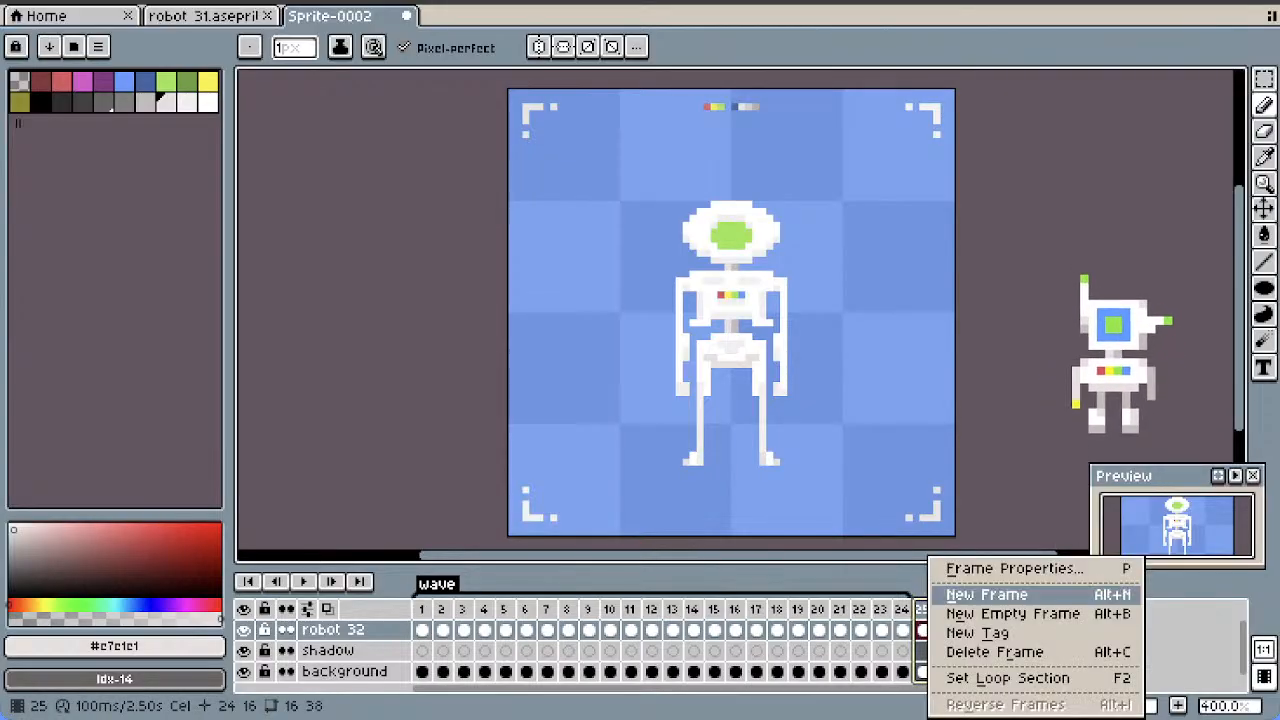
{"action": "left_click", "coordinate": [1012, 613]}
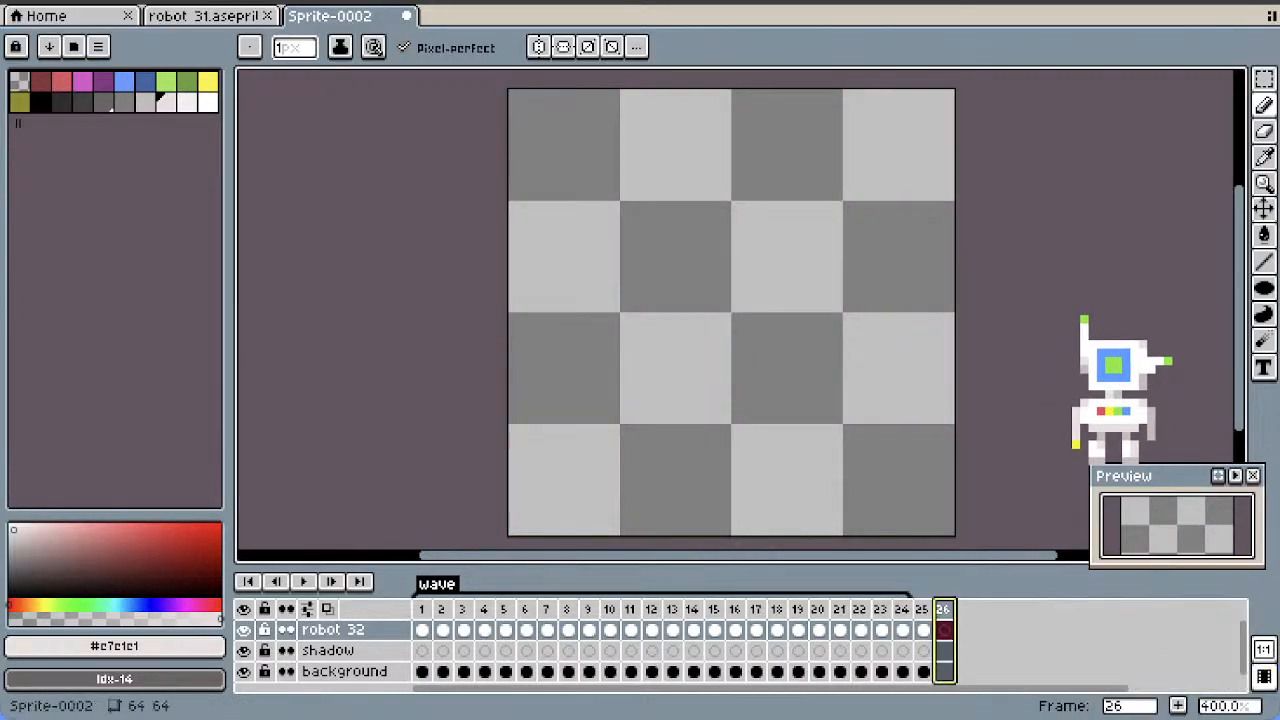
{"action": "left_click_drag", "start_coordinate": [913, 676], "coordinate": [911, 676]}
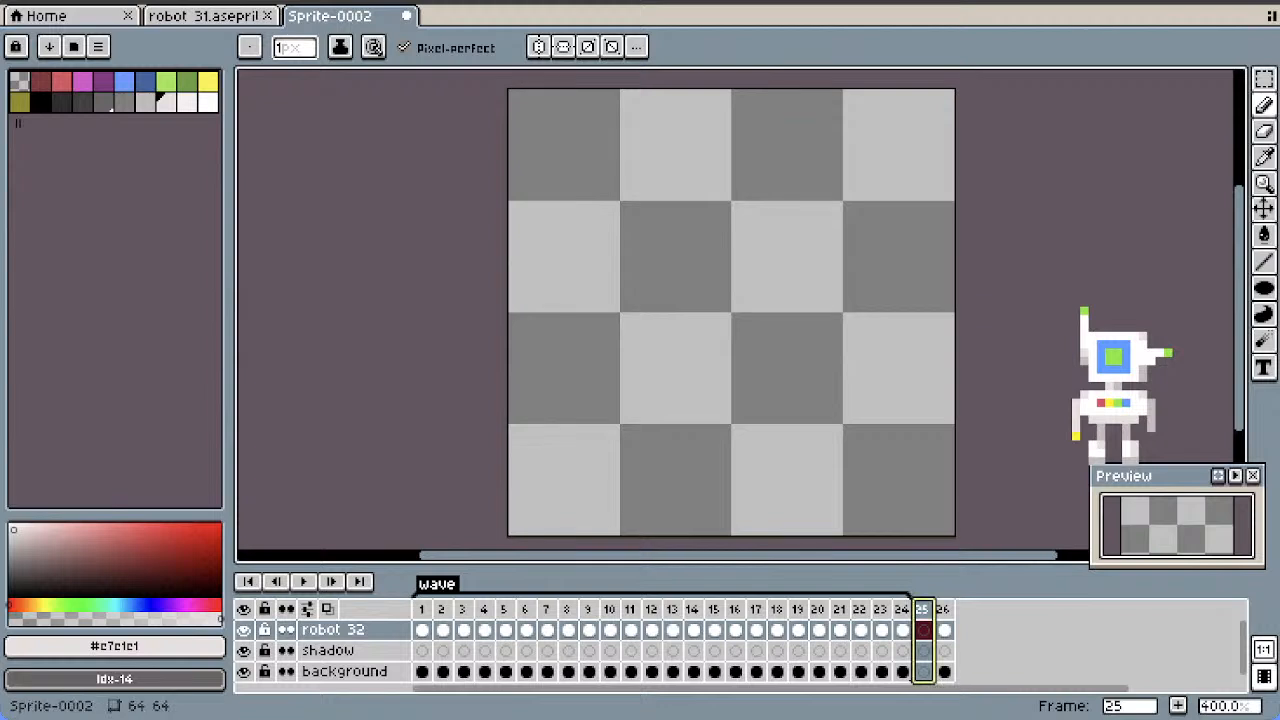
Duplicate the standing pose in frame 26 three times to create frames 27 to 29
{"action": "left_click", "coordinate": [943, 609]}
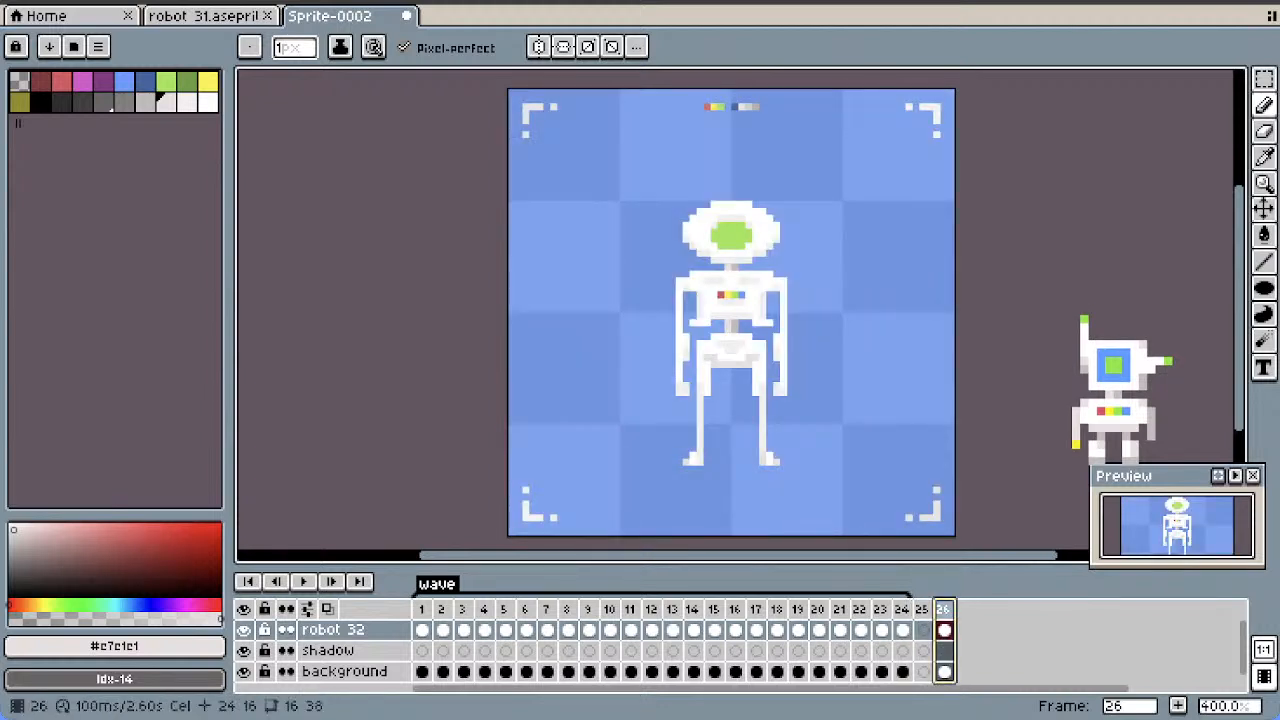
{"action": "right_click", "coordinate": [943, 609]}
{"action": "left_click", "coordinate": [1000, 592]}
{"action": "right_click", "coordinate": [965, 606]}
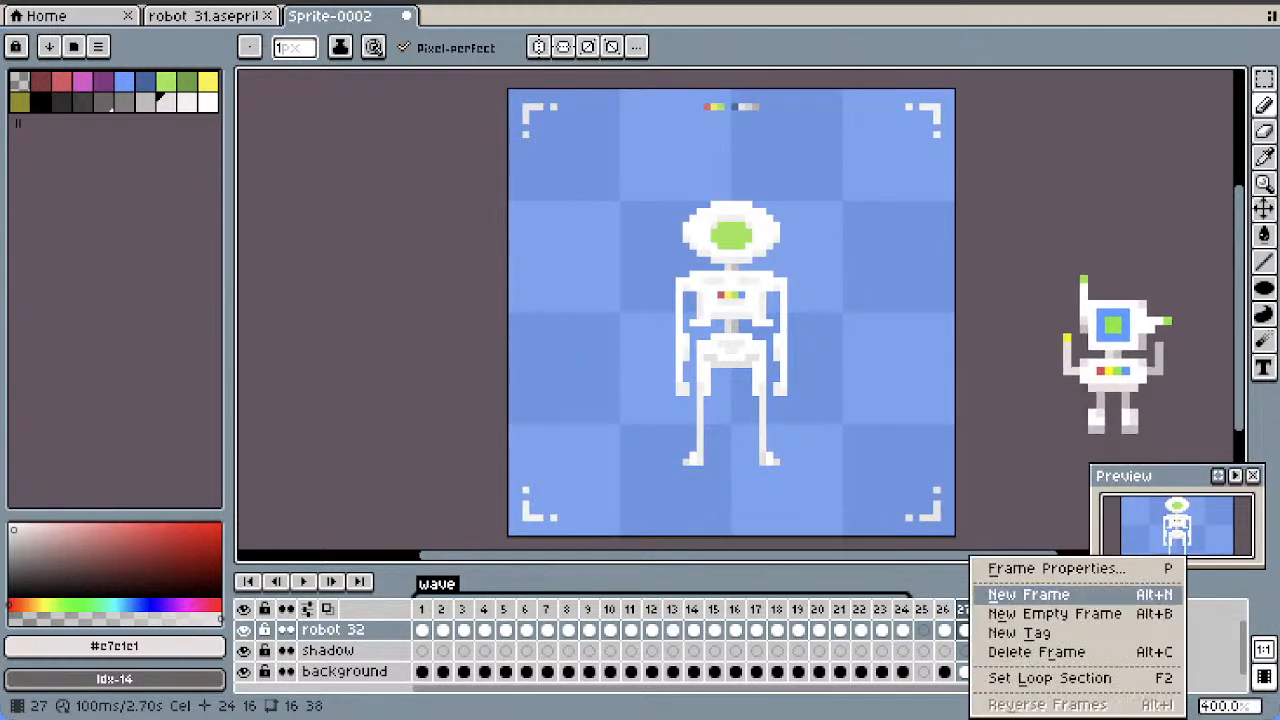
{"action": "left_click", "coordinate": [1012, 594]}
{"action": "right_click", "coordinate": [986, 608]}
{"action": "left_click", "coordinate": [1030, 594]}
Select the robot's upper body with both arms in frame 13, move it down one pixel, and compare it with frame 14
{"action": "left_click", "coordinate": [631, 630]}
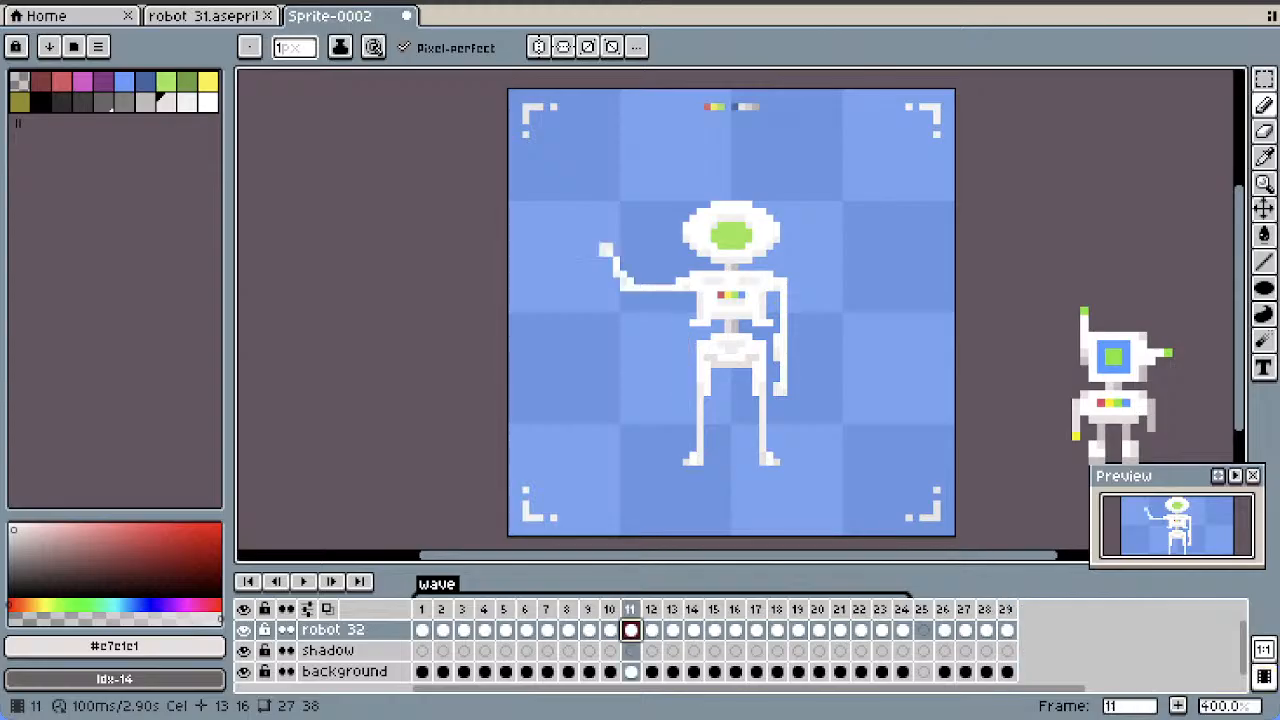
{"action": "left_click", "coordinate": [652, 630]}
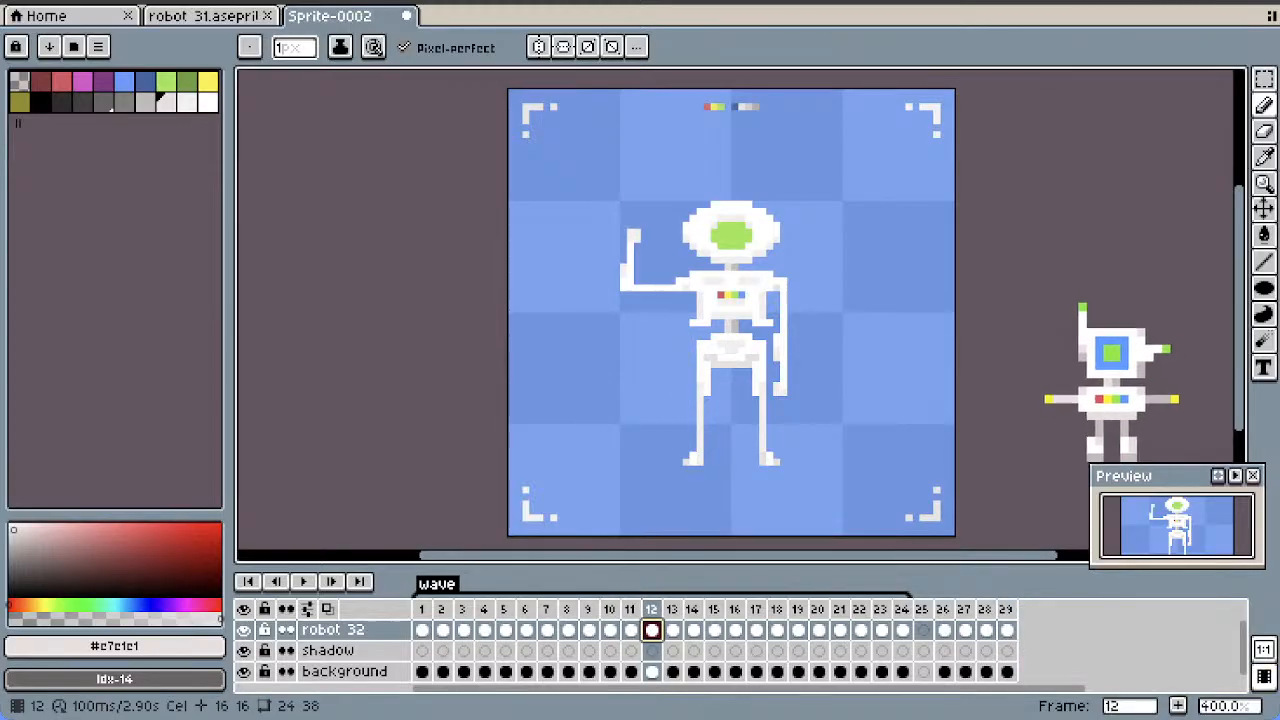
{"action": "left_click", "coordinate": [673, 630]}
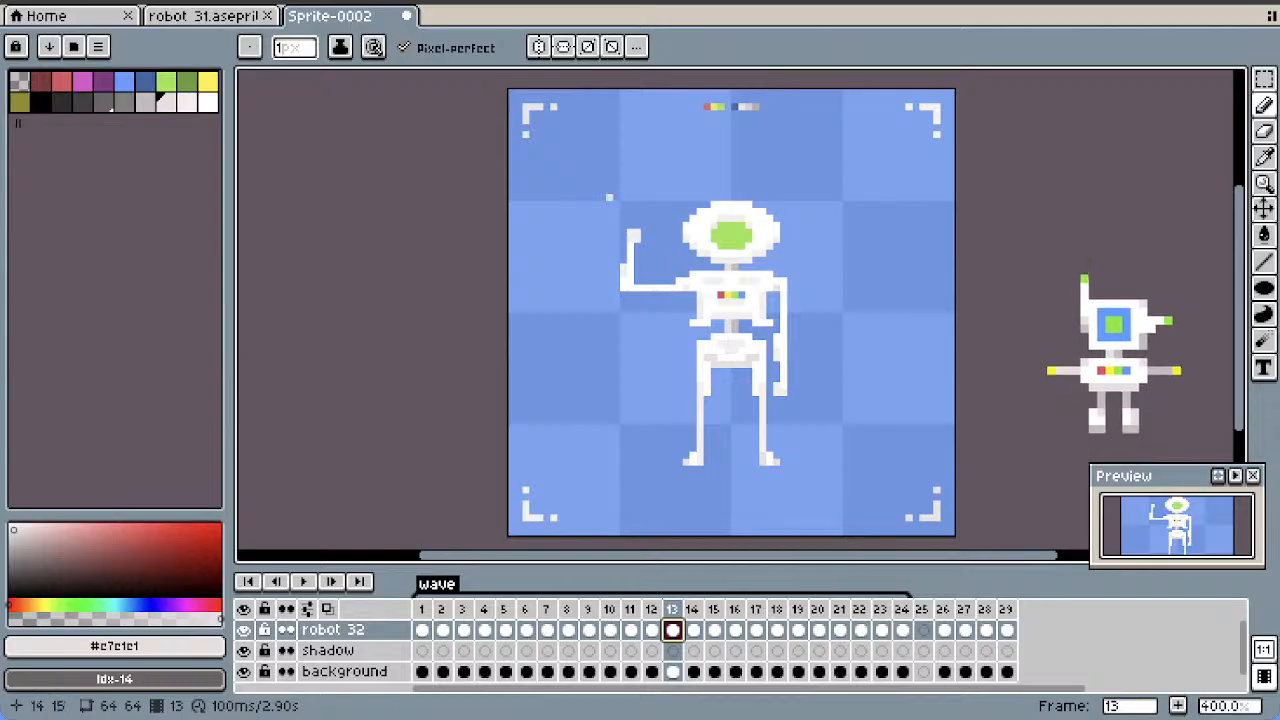
{"action": "left_click", "coordinate": [1264, 79]}
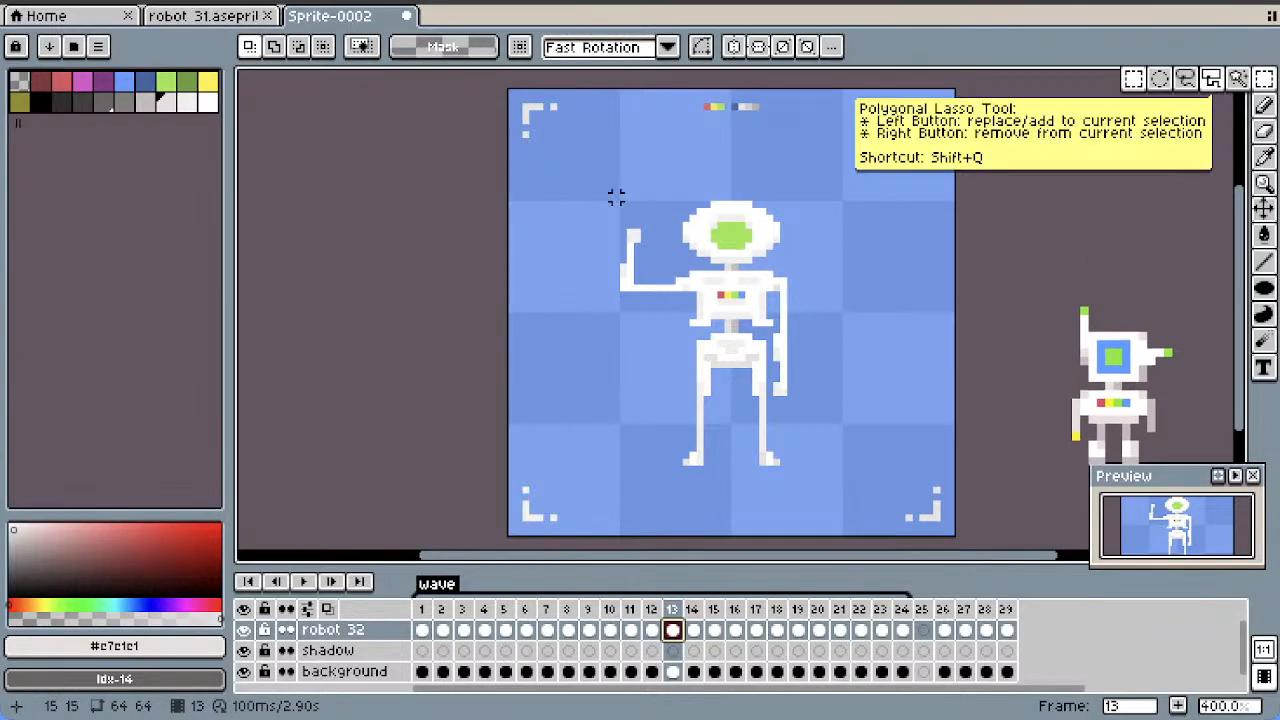
{"action": "left_click_drag", "start_coordinate": [614, 197], "coordinate": [812, 330]}
{"action": "left_click_drag", "start_coordinate": [797, 392], "coordinate": [725, 310]}
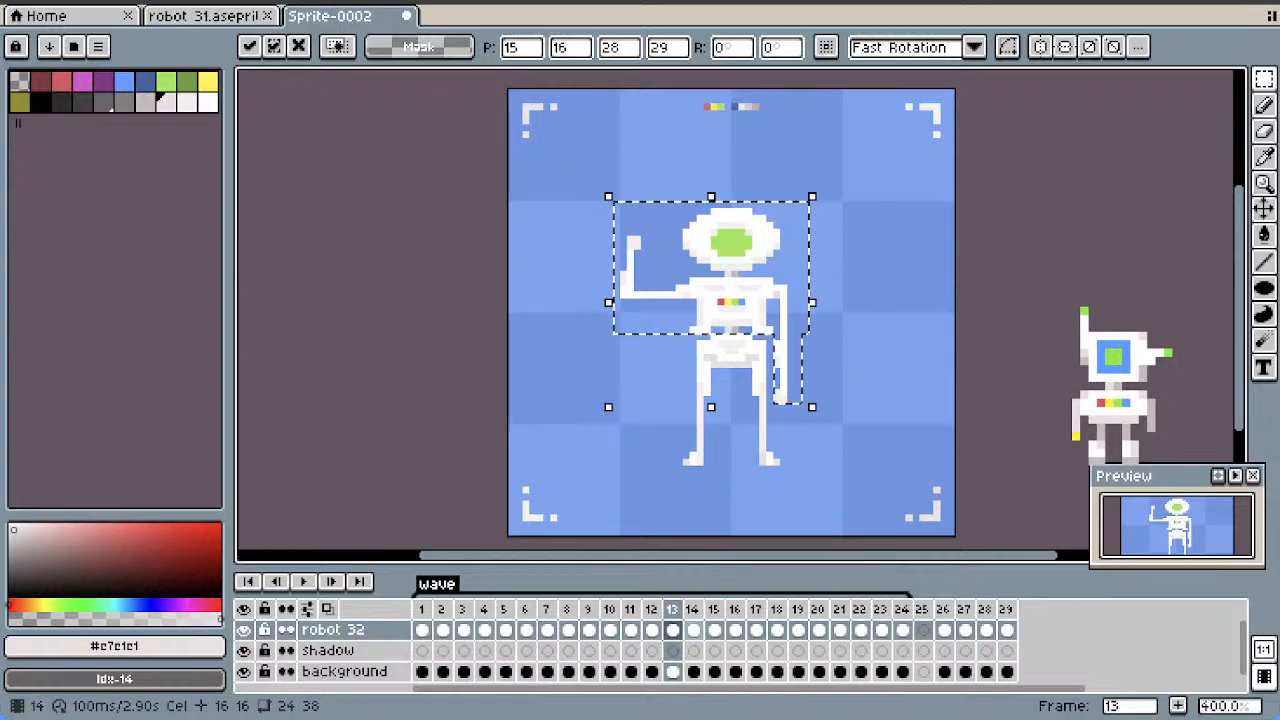
{"action": "left_click", "coordinate": [693, 629]}
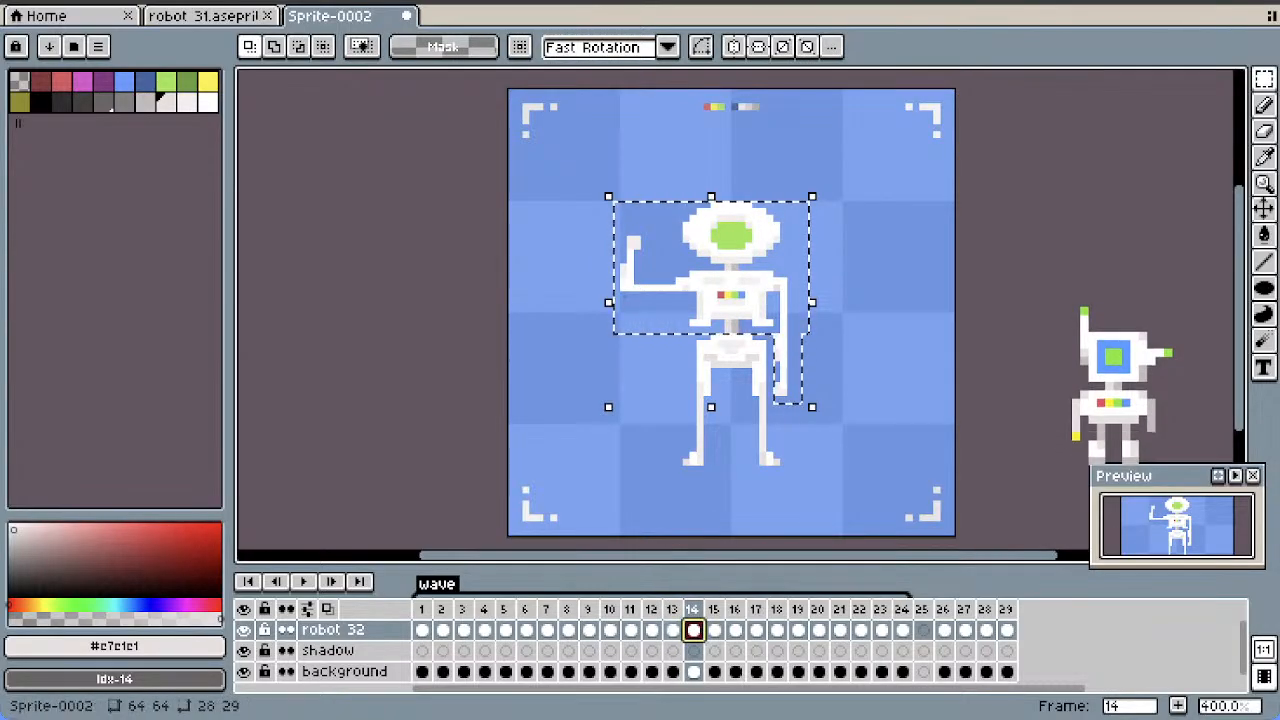
{"action": "left_click", "coordinate": [673, 629]}
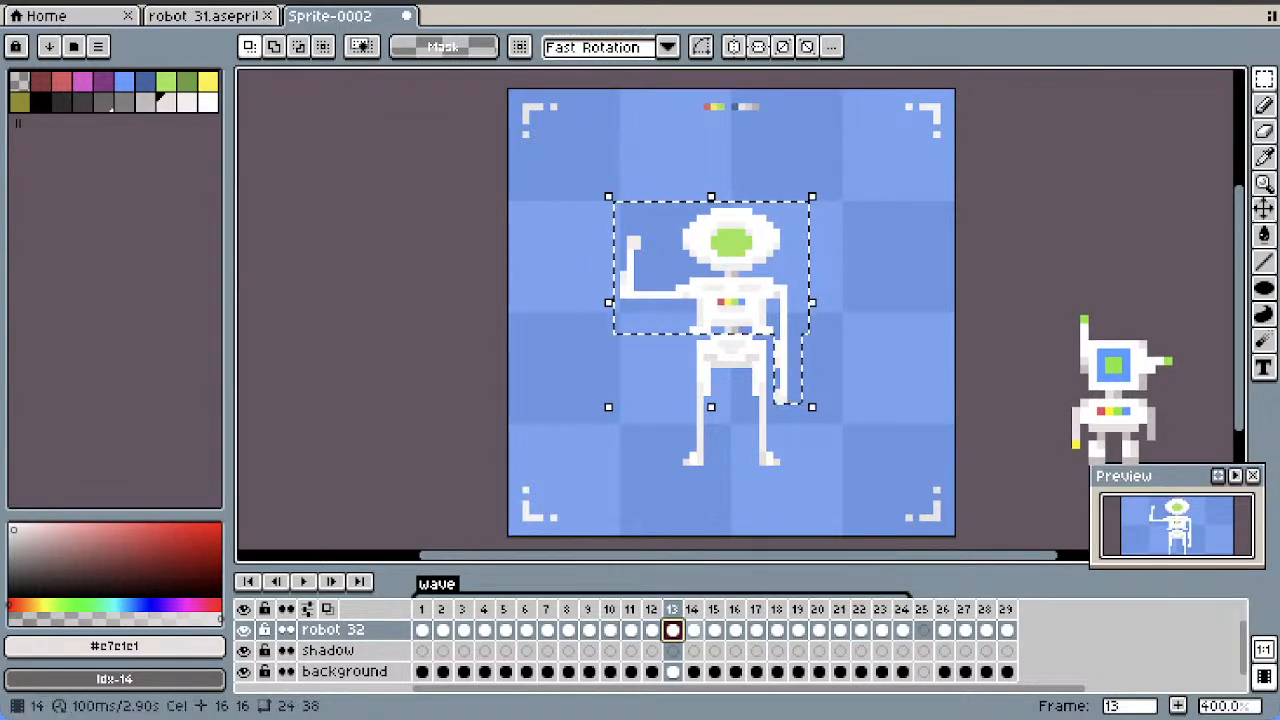
Select the head, torso and both arms in frame 14 and move them down one pixel
{"action": "left_click", "coordinate": [693, 629]}
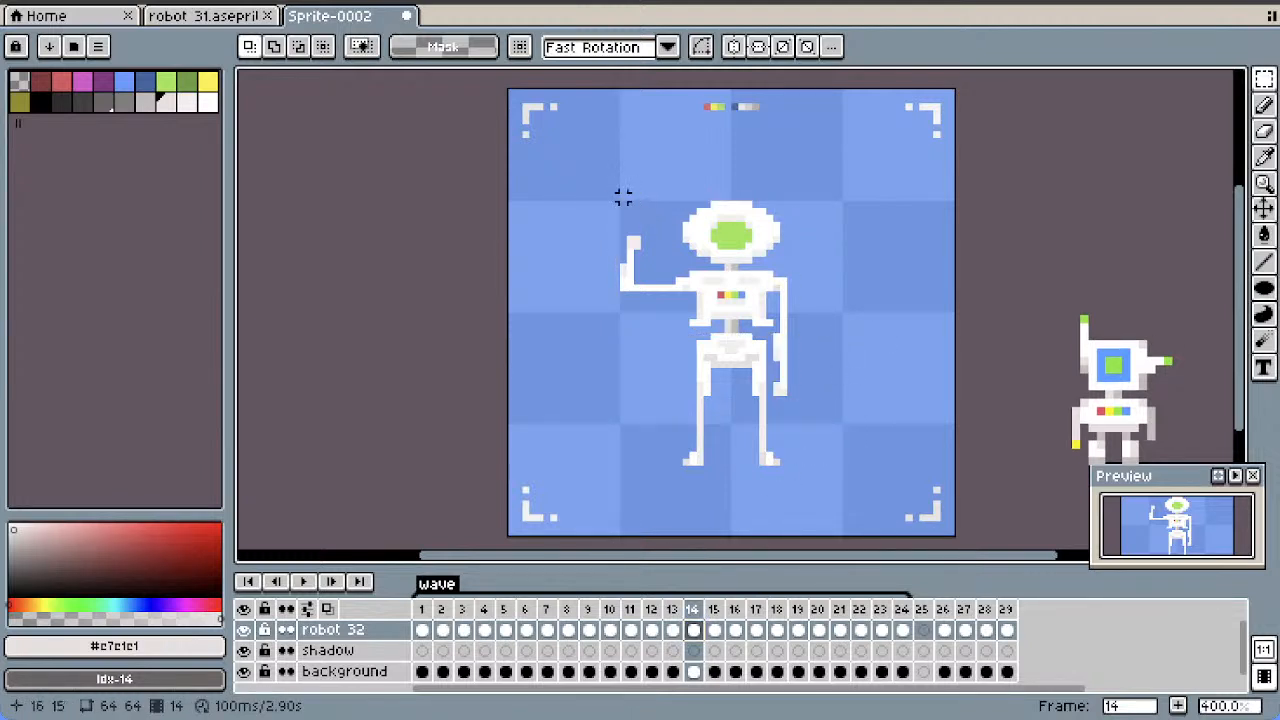
{"action": "left_click_drag", "start_coordinate": [623, 200], "coordinate": [855, 324]}
{"action": "left_click_drag", "start_coordinate": [797, 405], "coordinate": [765, 288]}
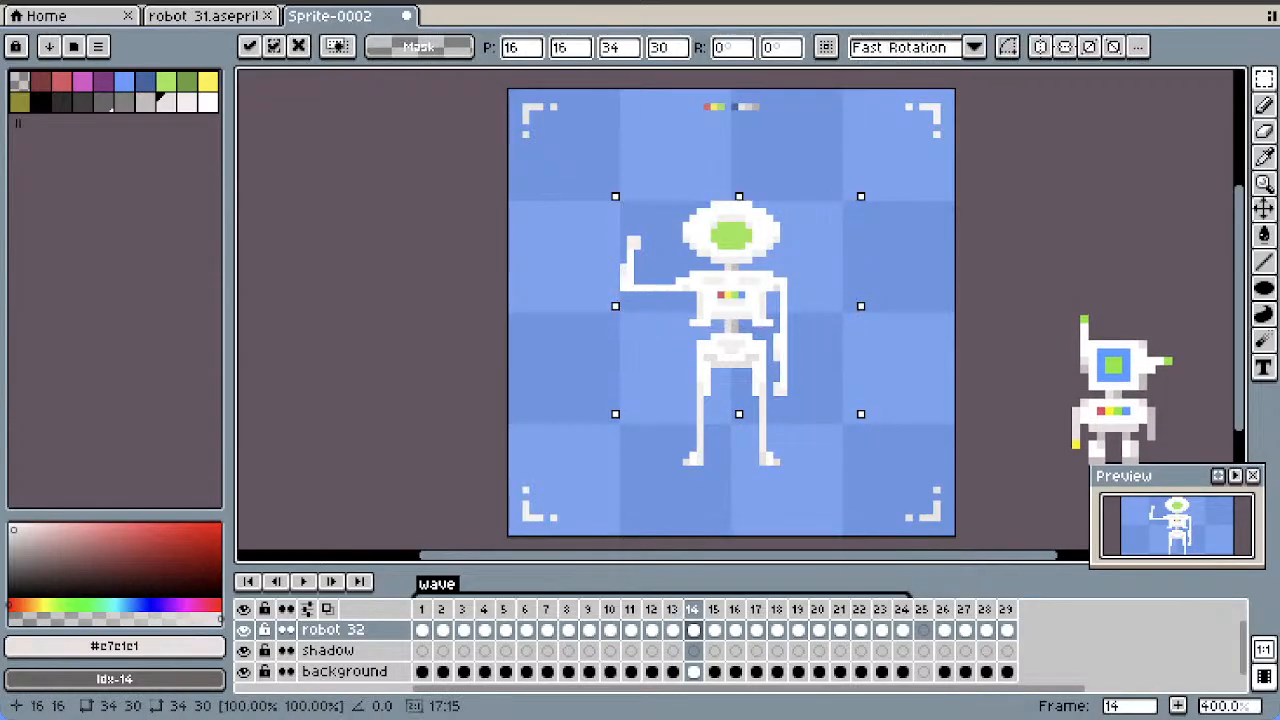
{"action": "key", "text": "Down"}
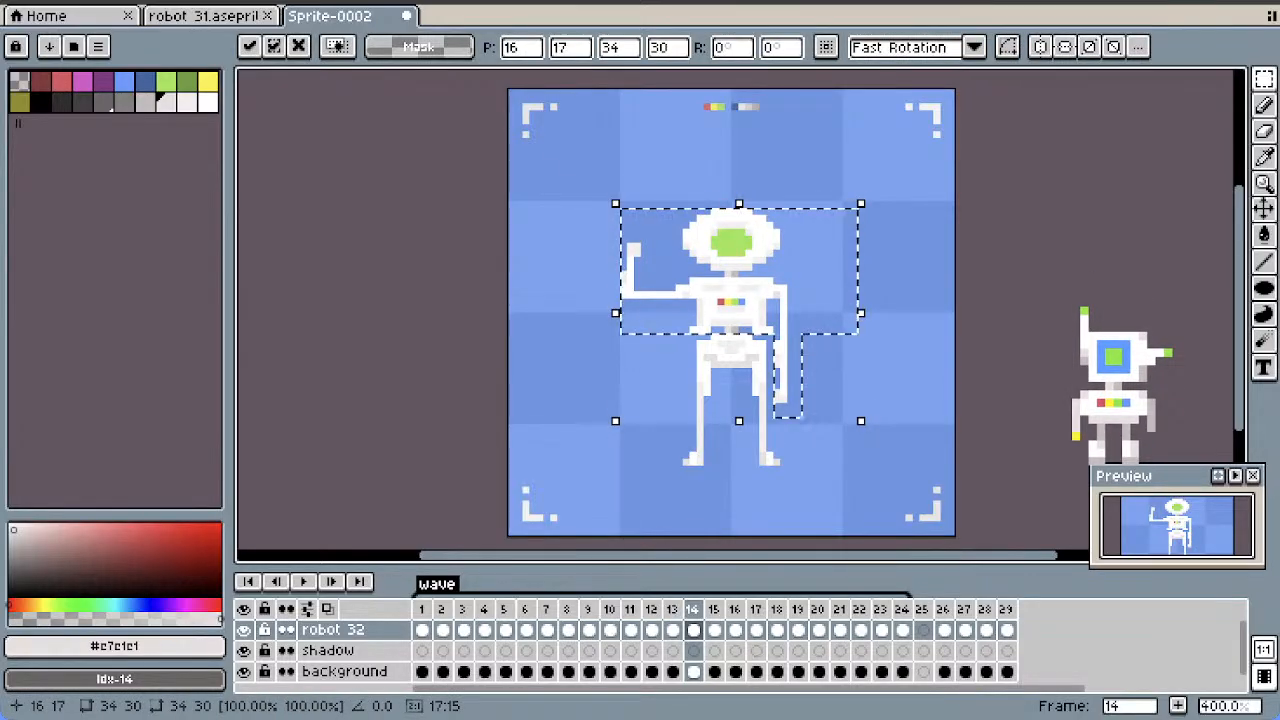
{"action": "left_click", "coordinate": [908, 293]}
Lower the head, torso and both arms one pixel in frame 15 and play back the animation
{"action": "key", "text": "Right"}
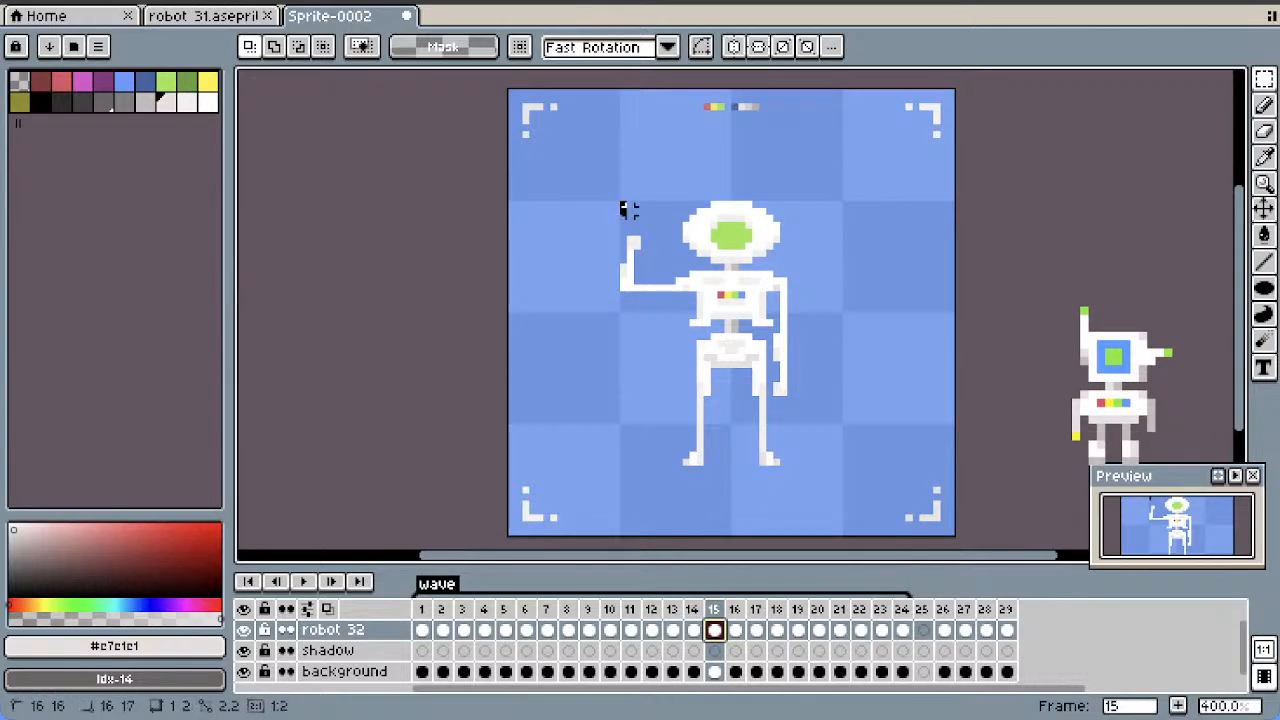
{"action": "left_click_drag", "start_coordinate": [621, 205], "coordinate": [820, 325]}
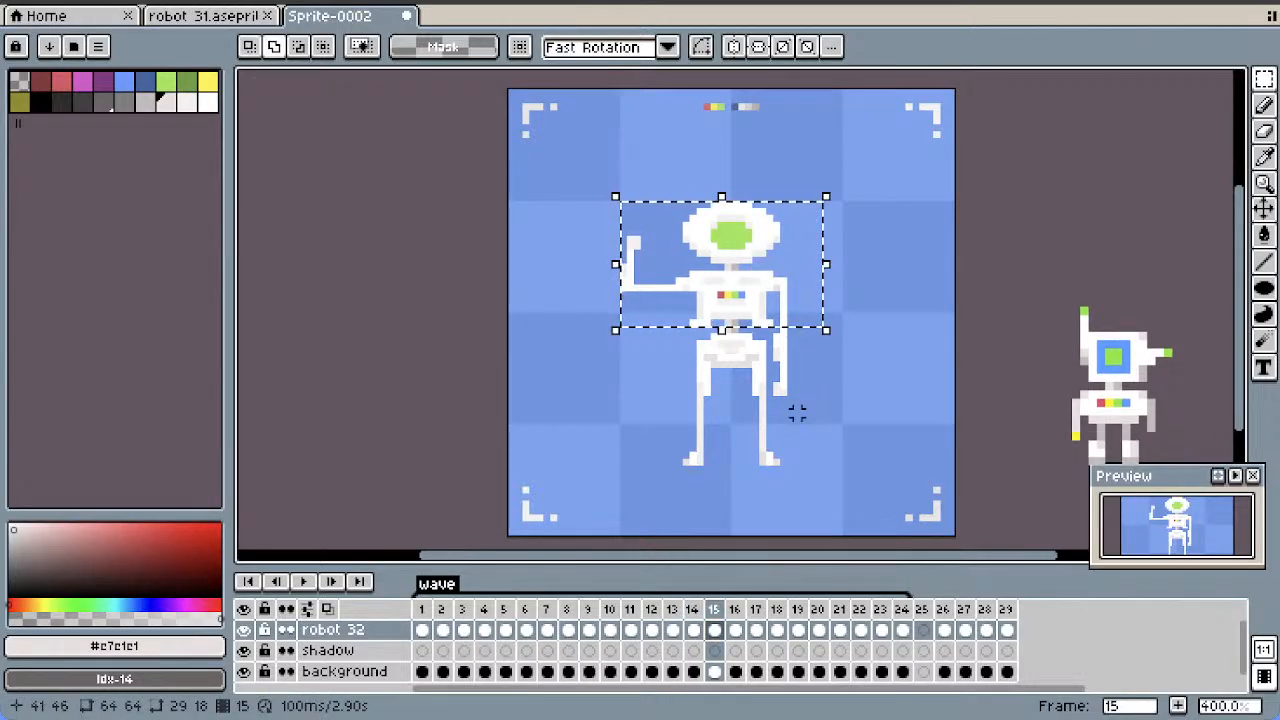
{"action": "left_click_drag", "start_coordinate": [797, 413], "coordinate": [762, 296]}
{"action": "left_click", "coordinate": [874, 294]}
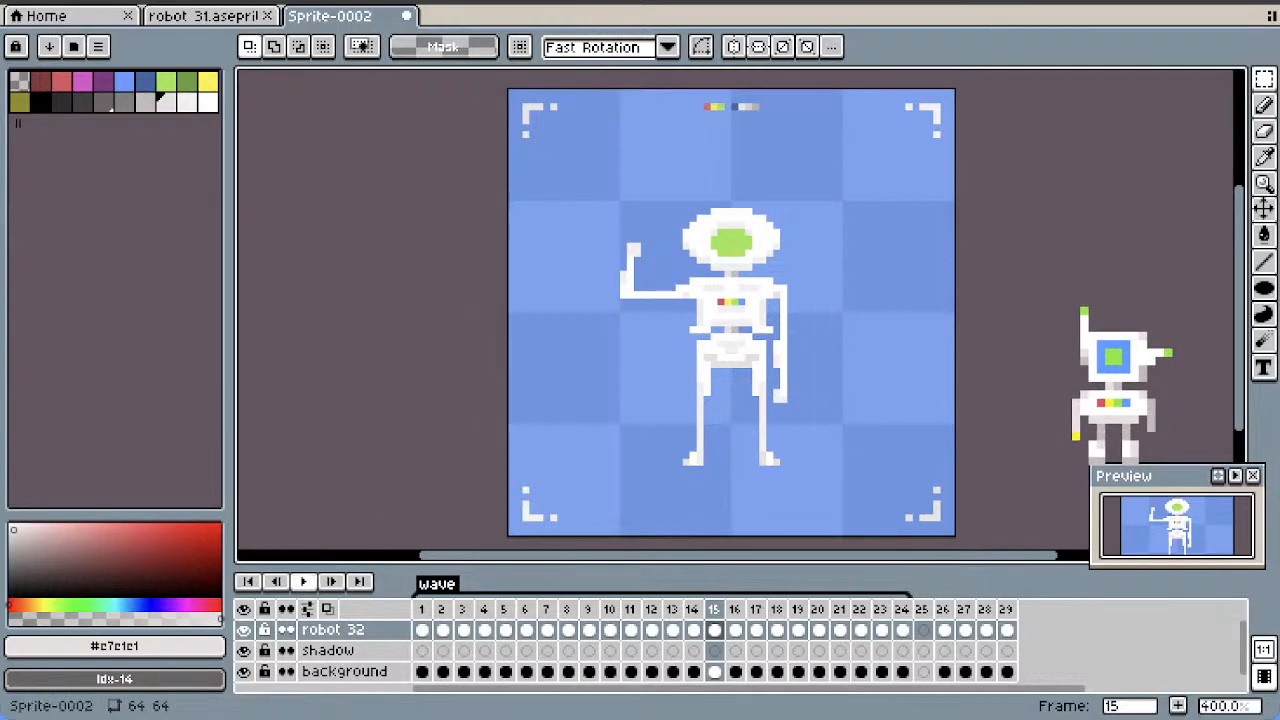
{"action": "key", "text": "Return"}
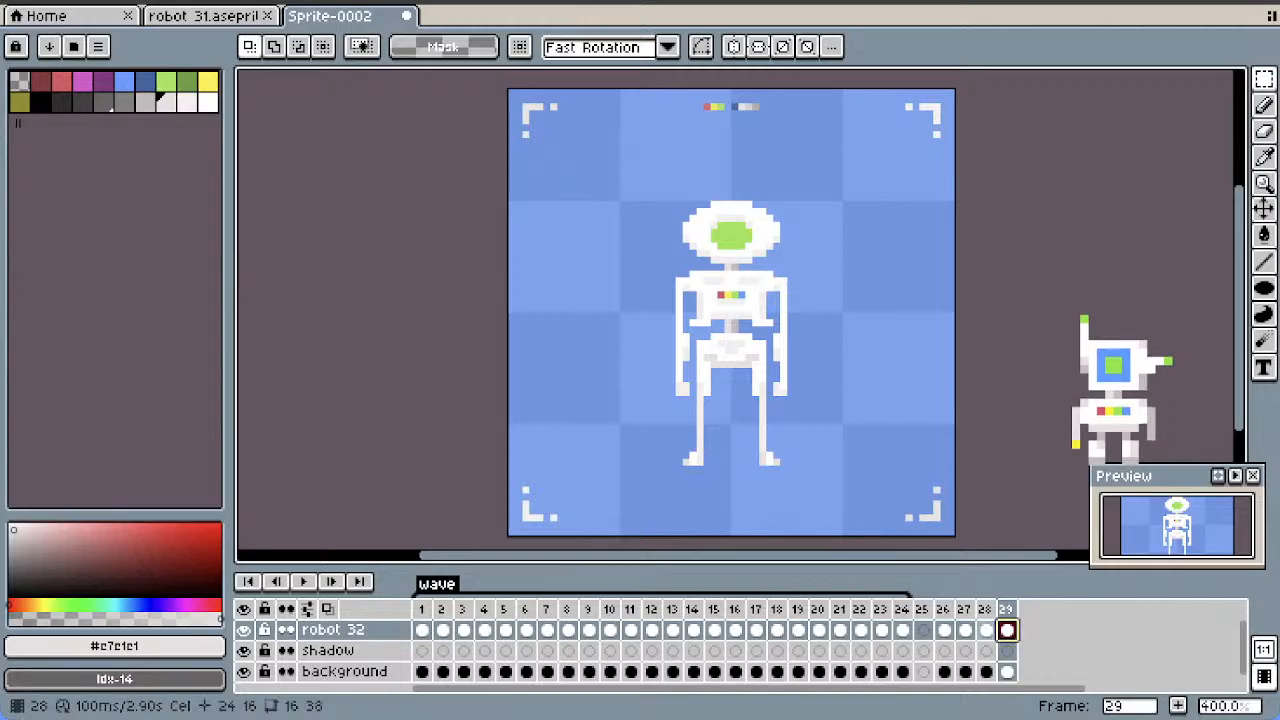
Sample #F3F0F0 from the shoulder of the raised arm in frame 22 and start pixel touch-ups with the Pencil tool in frame 1
{"action": "key", "text": "Left"}
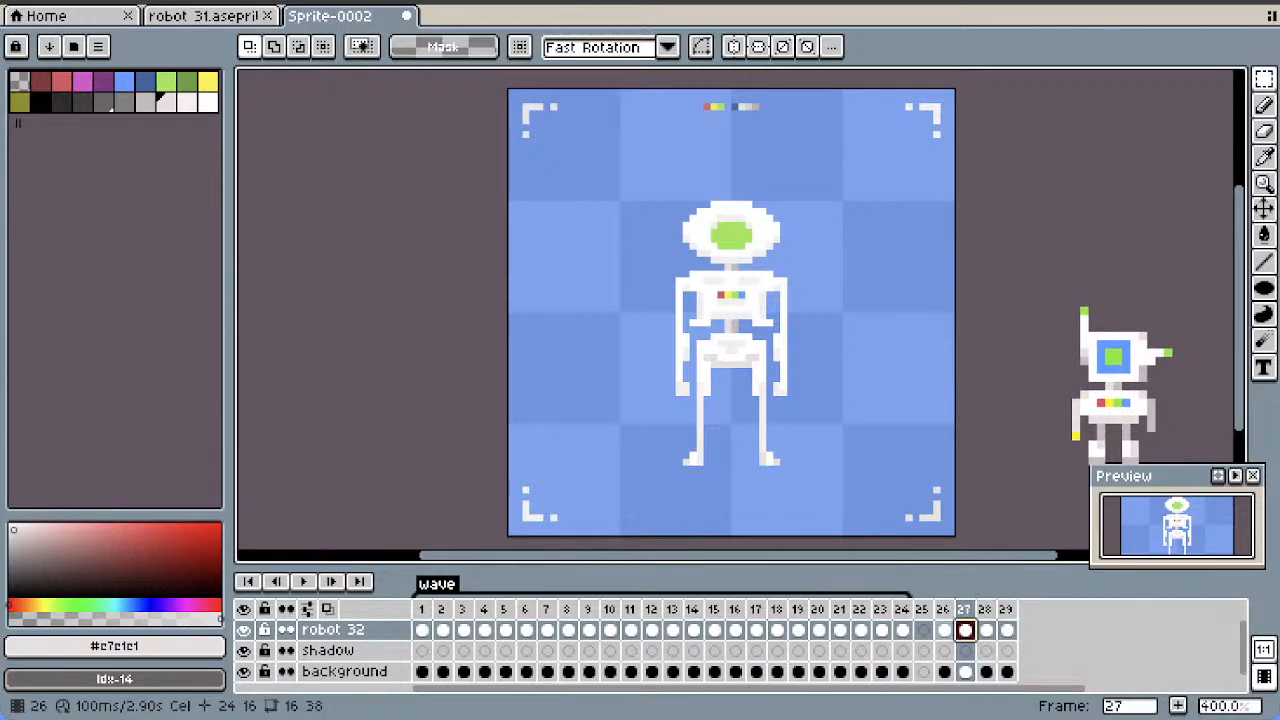
{"action": "left_click", "coordinate": [860, 630]}
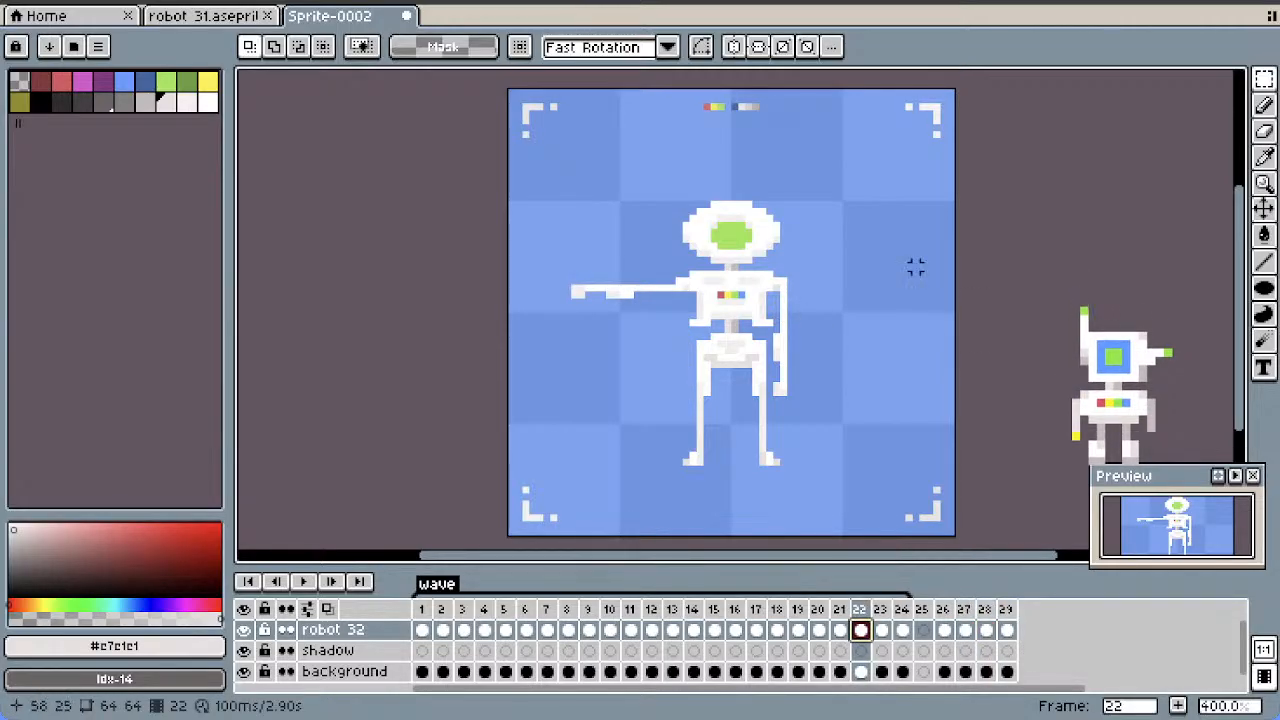
{"action": "key", "text": "b"}
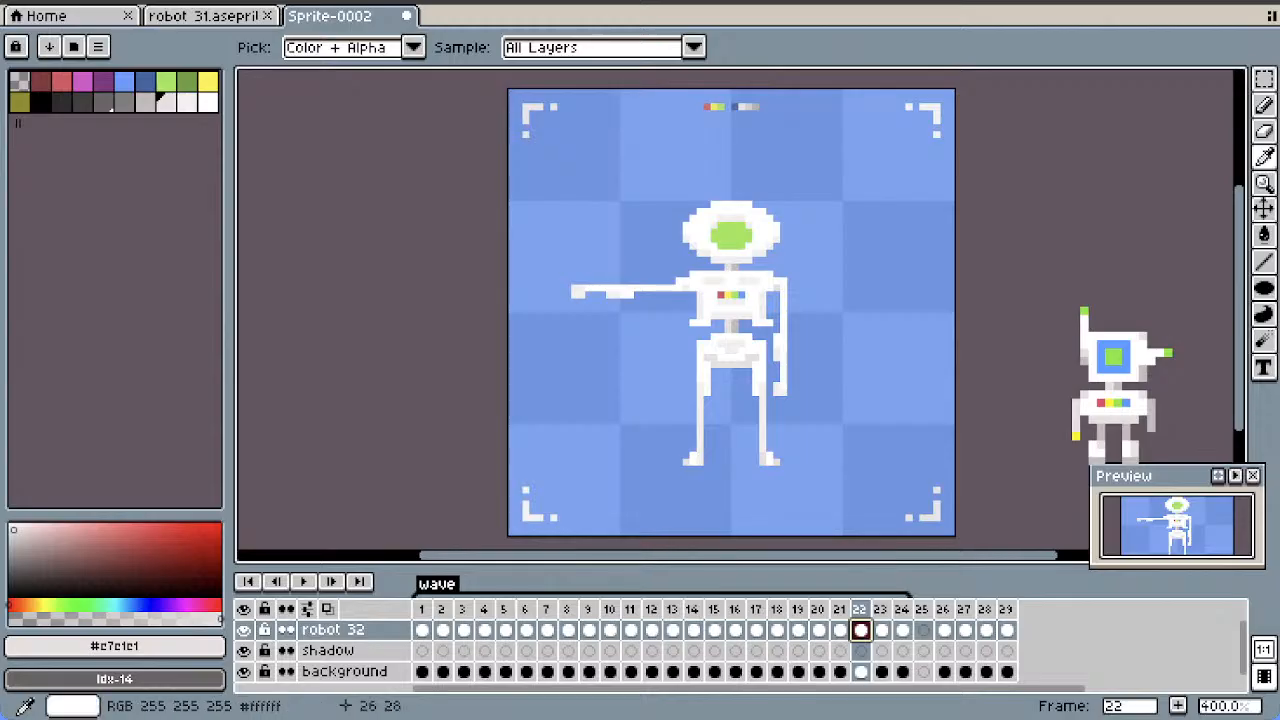
{"action": "left_click", "coordinate": [686, 289]}
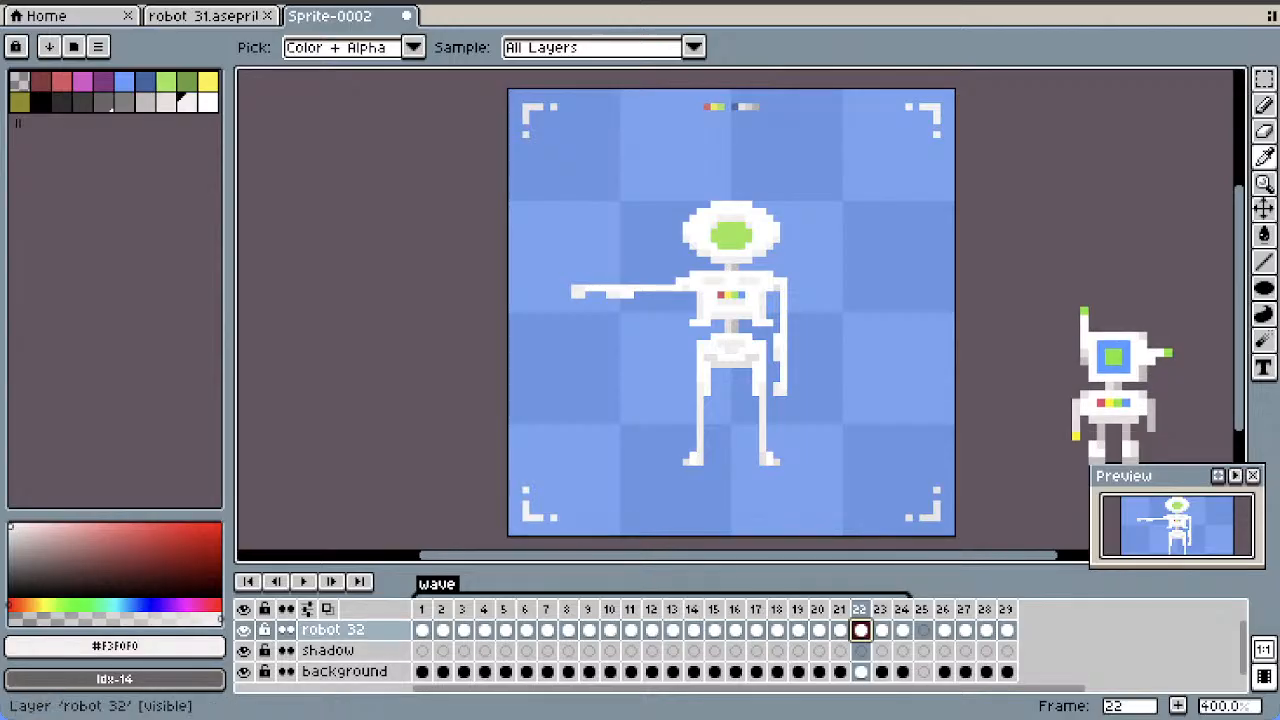
{"action": "left_click", "coordinate": [422, 629]}
{"action": "left_click", "coordinate": [1264, 104]}
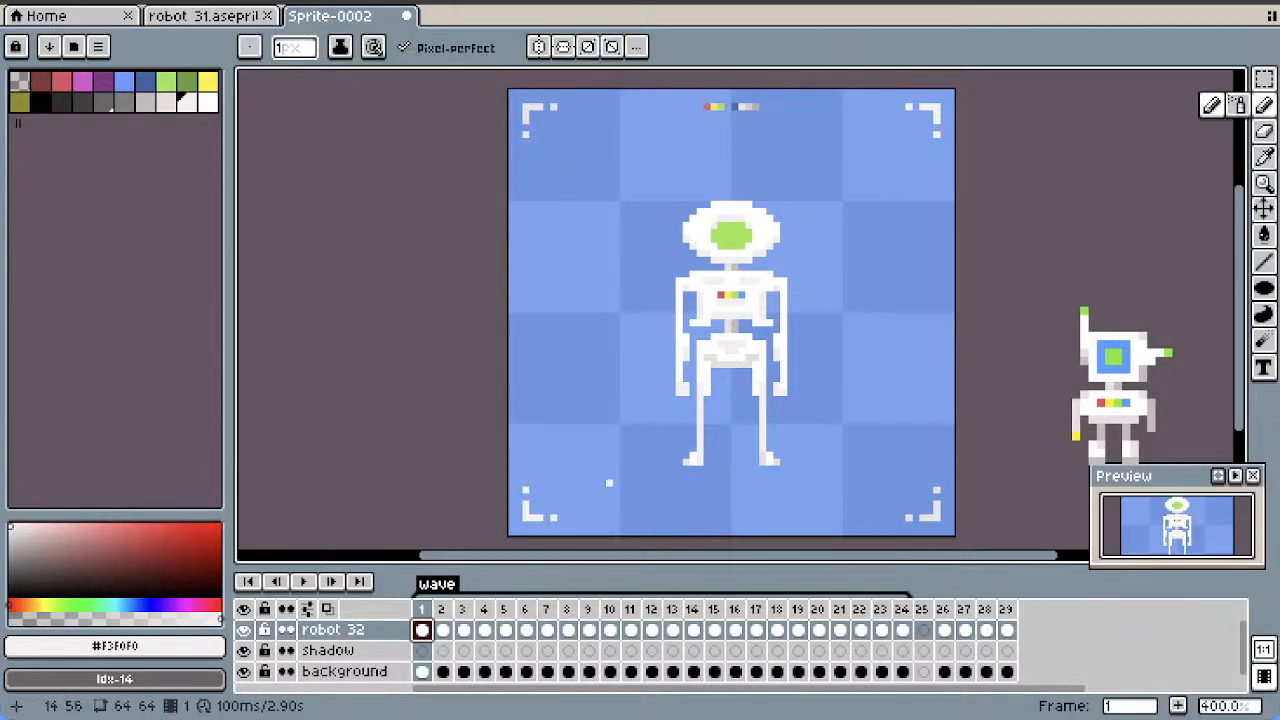
Go through frames 2 to 10 of the robot 32 layer, touching up the waving arm's shoulder pixel with #F3F0F0
{"action": "left_click", "coordinate": [443, 629]}
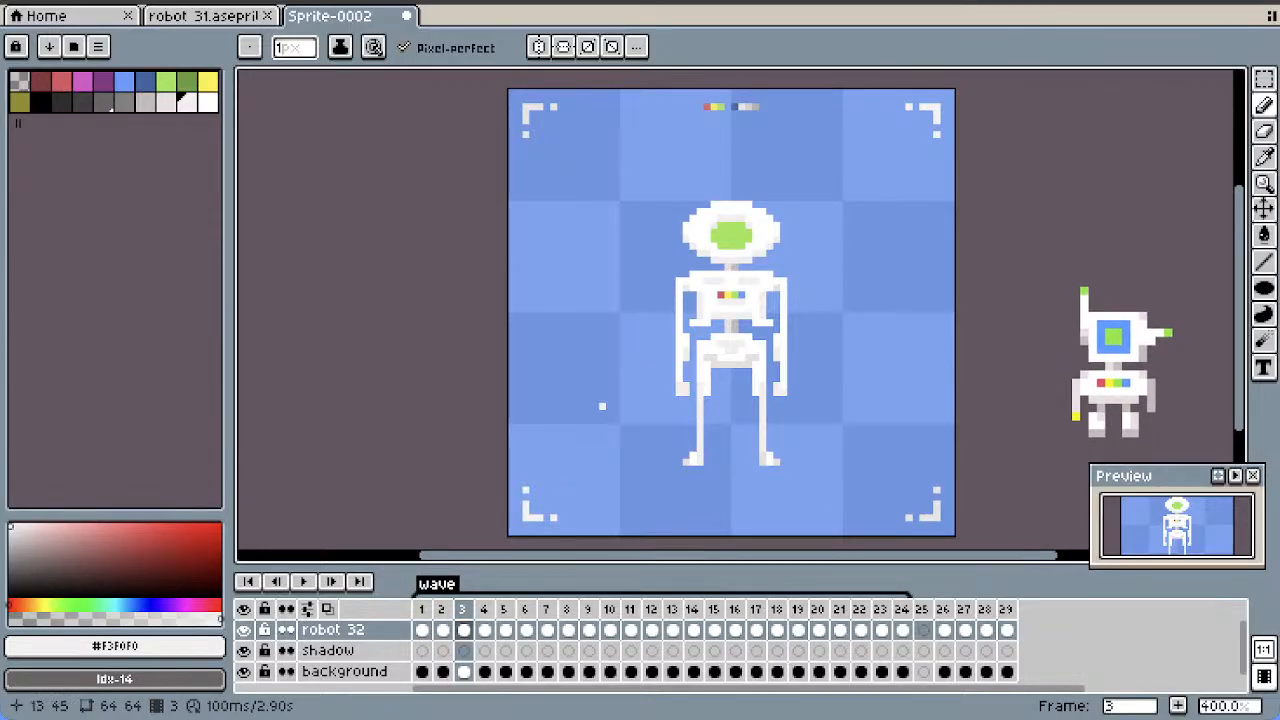
{"action": "left_click", "coordinate": [484, 629]}
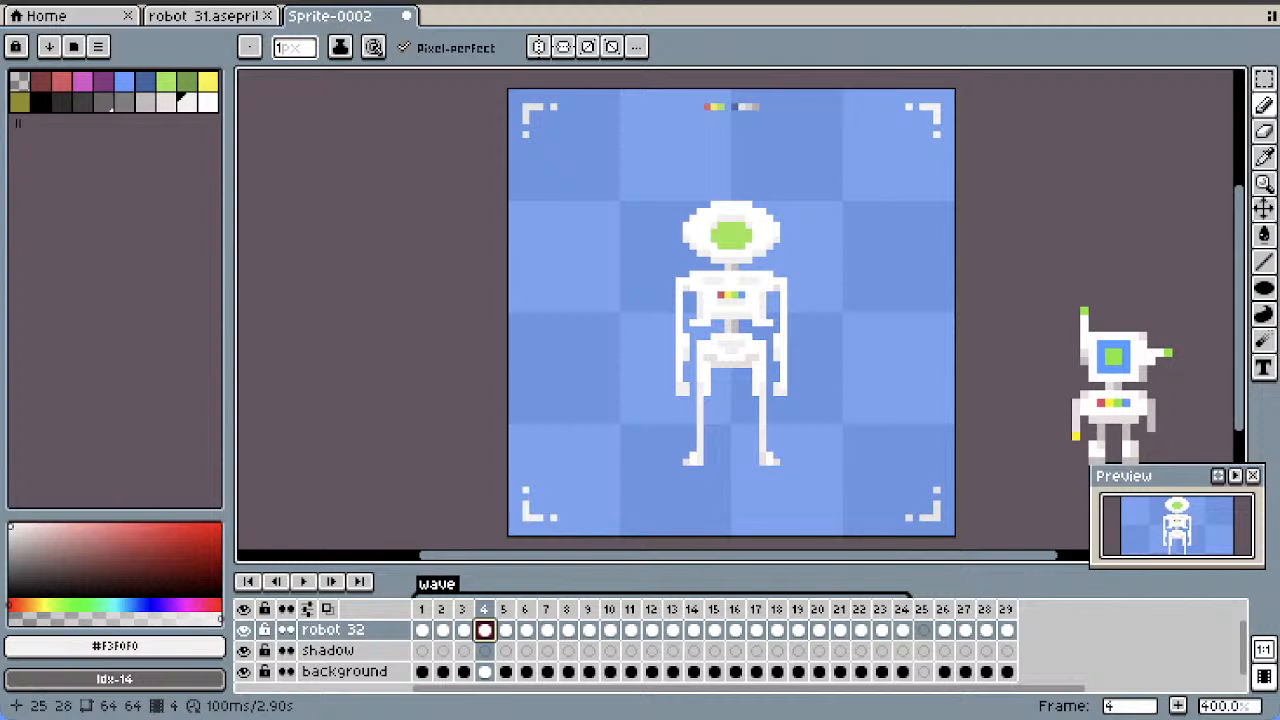
{"action": "left_click", "coordinate": [505, 629]}
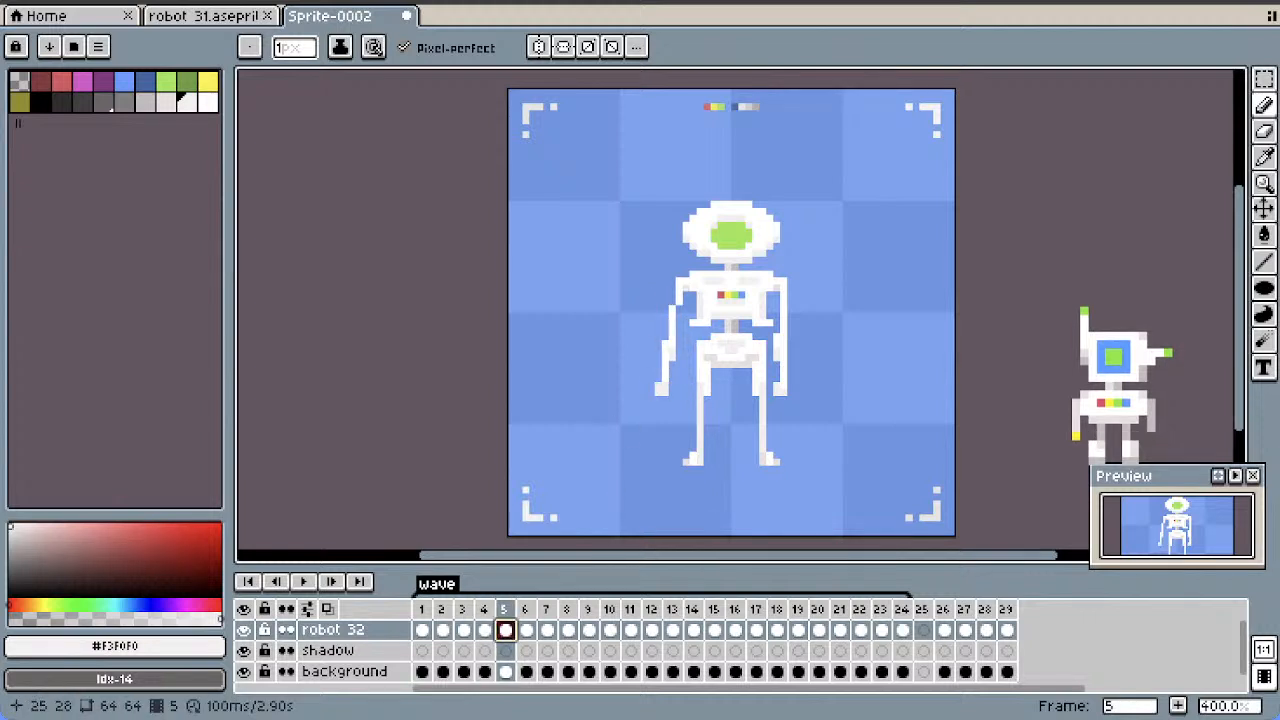
{"action": "left_click", "coordinate": [526, 629]}
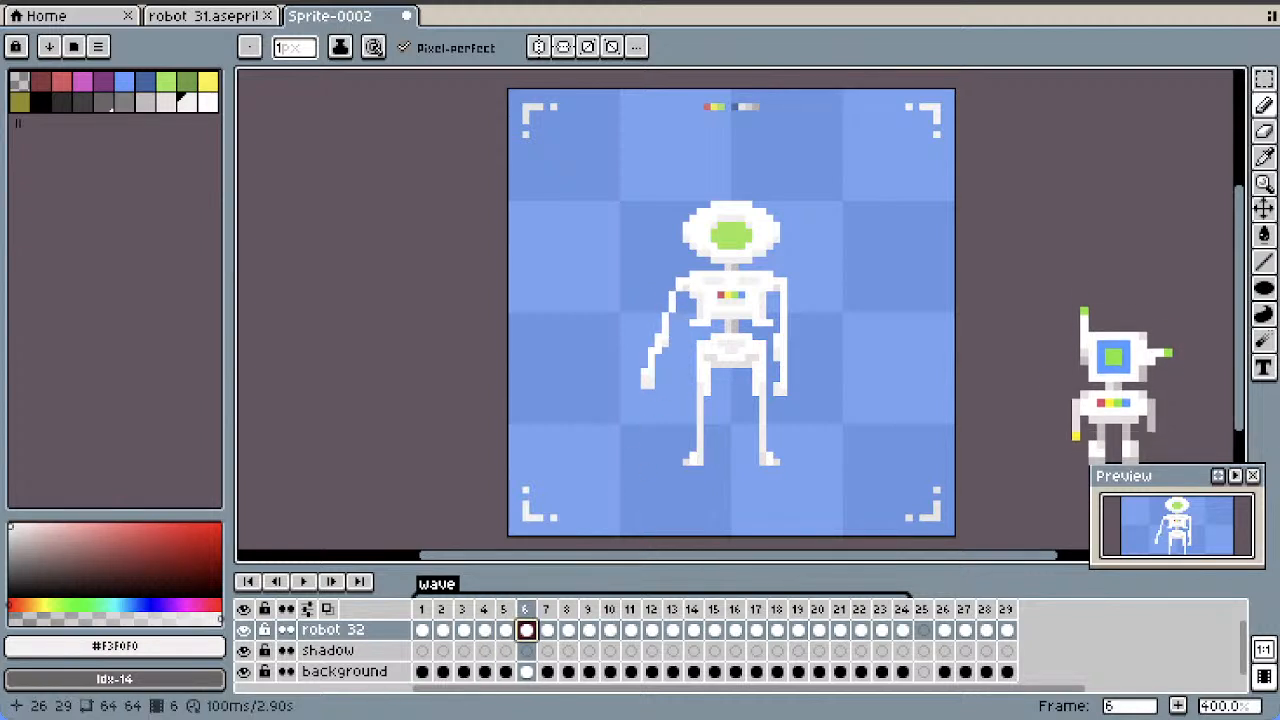
{"action": "left_click", "coordinate": [547, 629]}
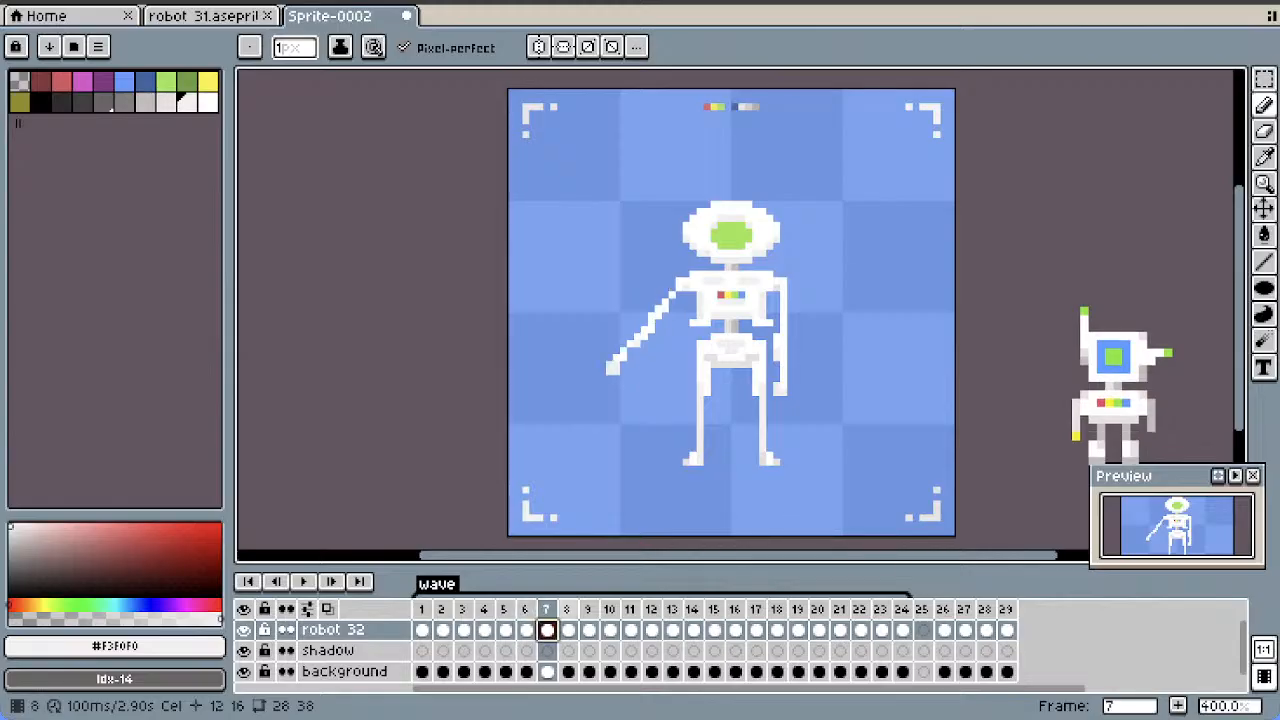
{"action": "left_click", "coordinate": [568, 629]}
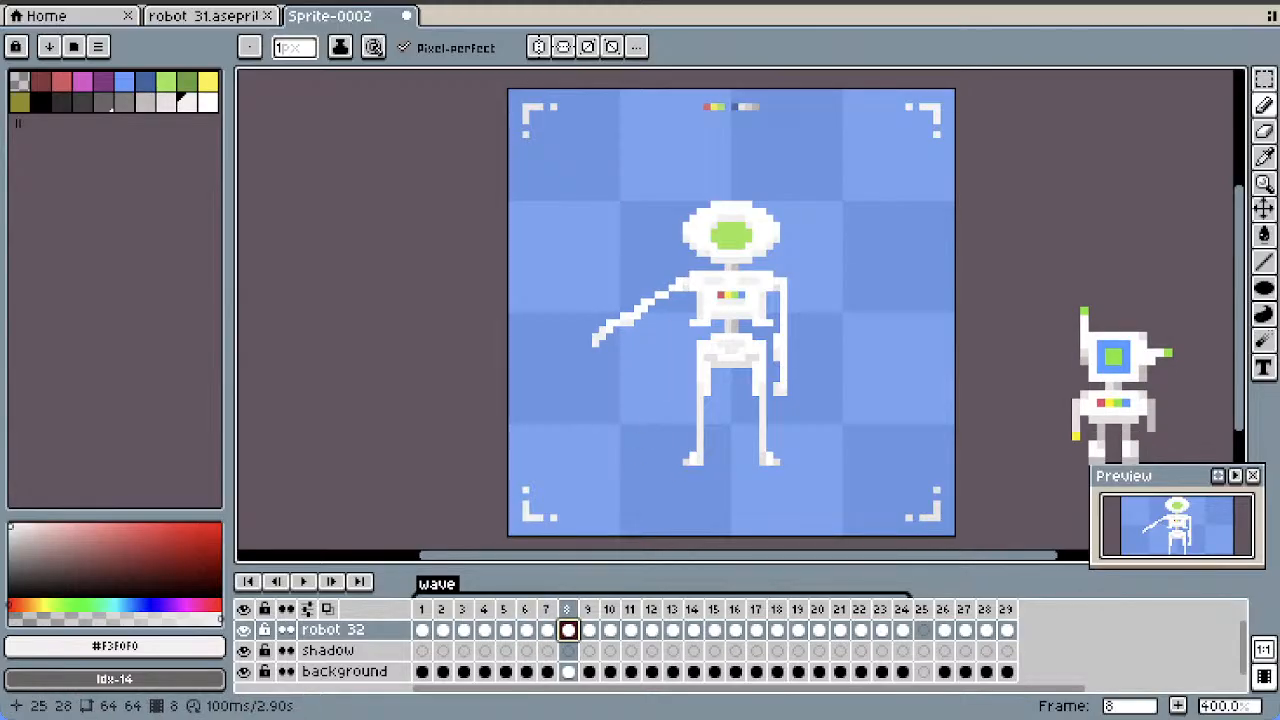
{"action": "left_click", "coordinate": [589, 629]}
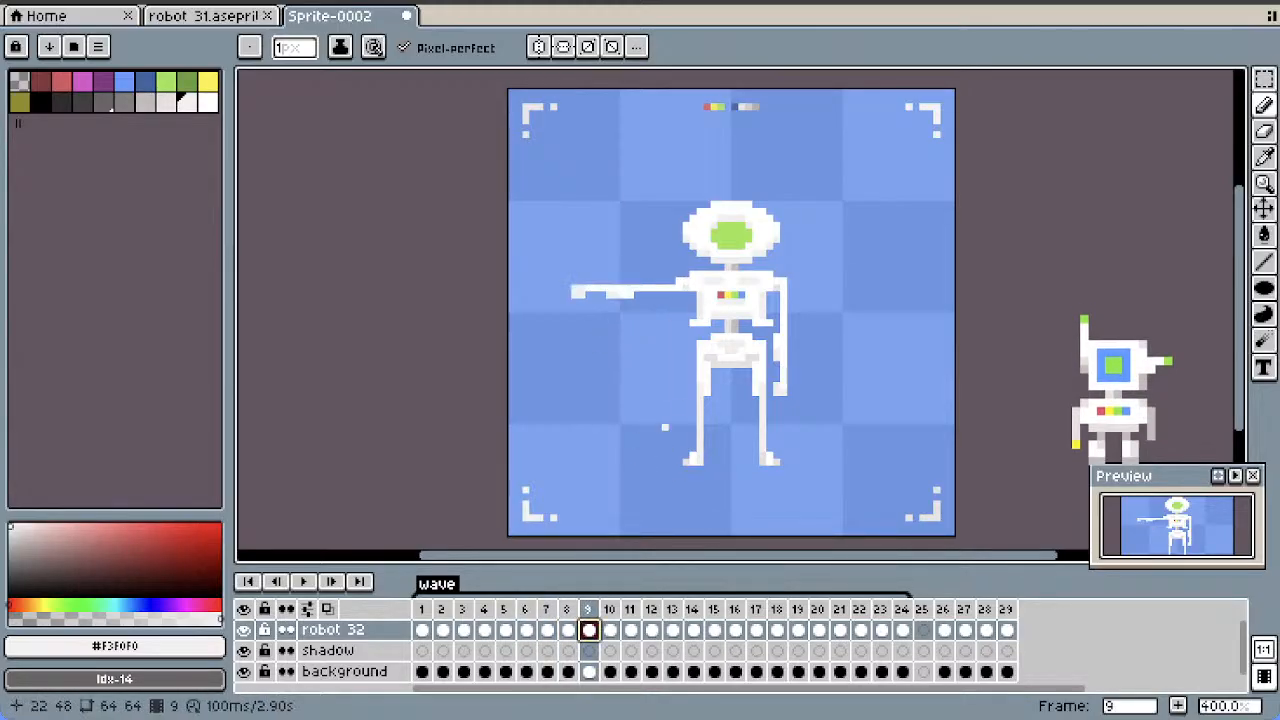
{"action": "left_click", "coordinate": [610, 629]}
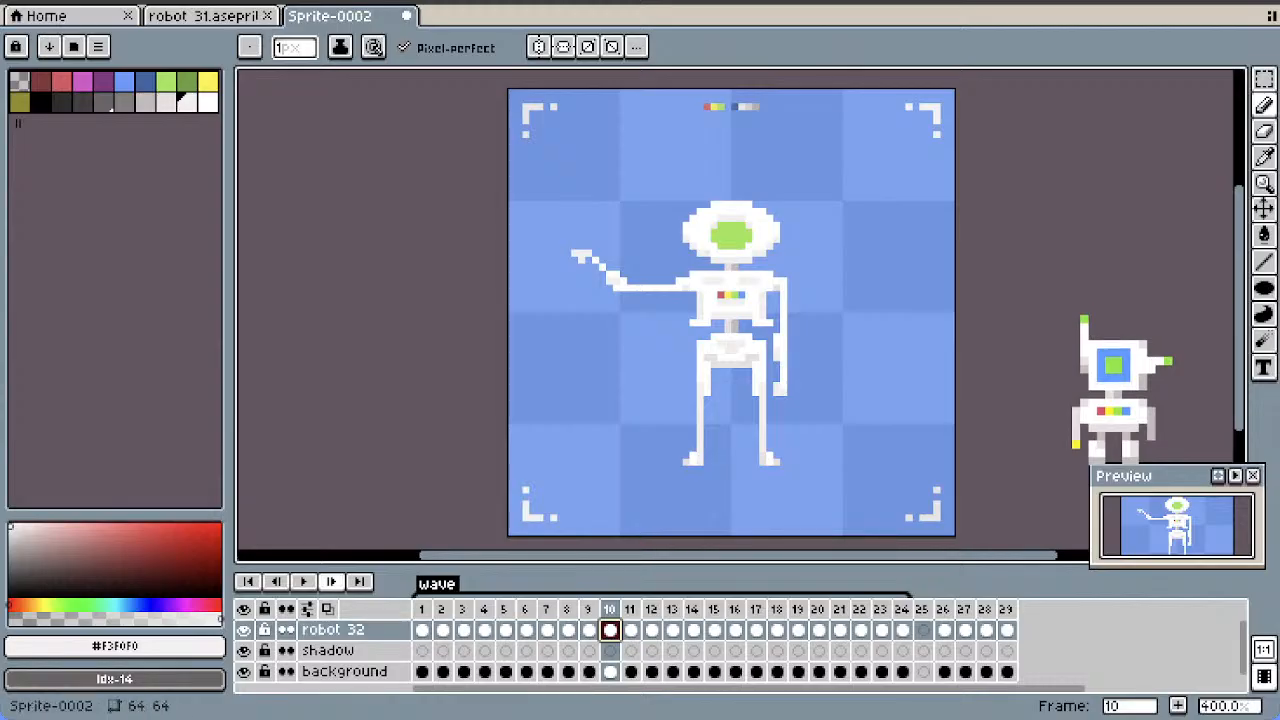
Play back the wave animation and check the robot's poses in frames 22 and 26 to 29
{"action": "left_click", "coordinate": [303, 581]}
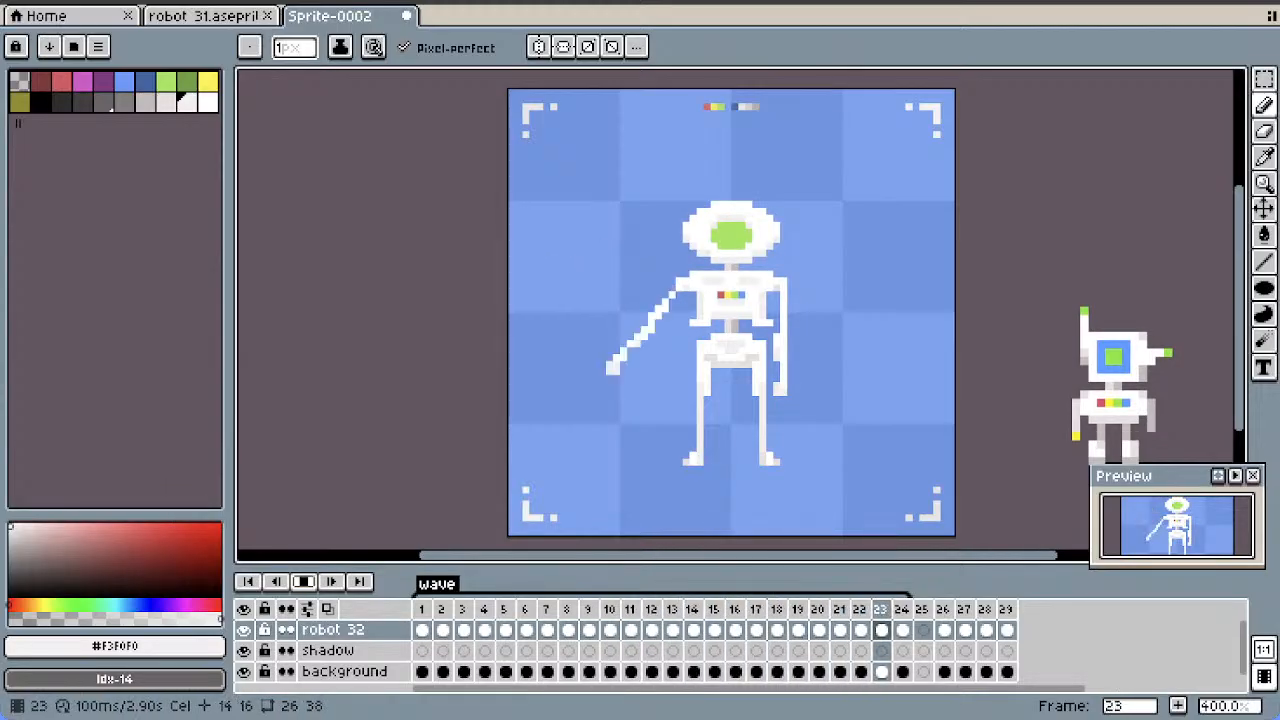
{"action": "left_click", "coordinate": [303, 581]}
{"action": "left_click", "coordinate": [861, 651]}
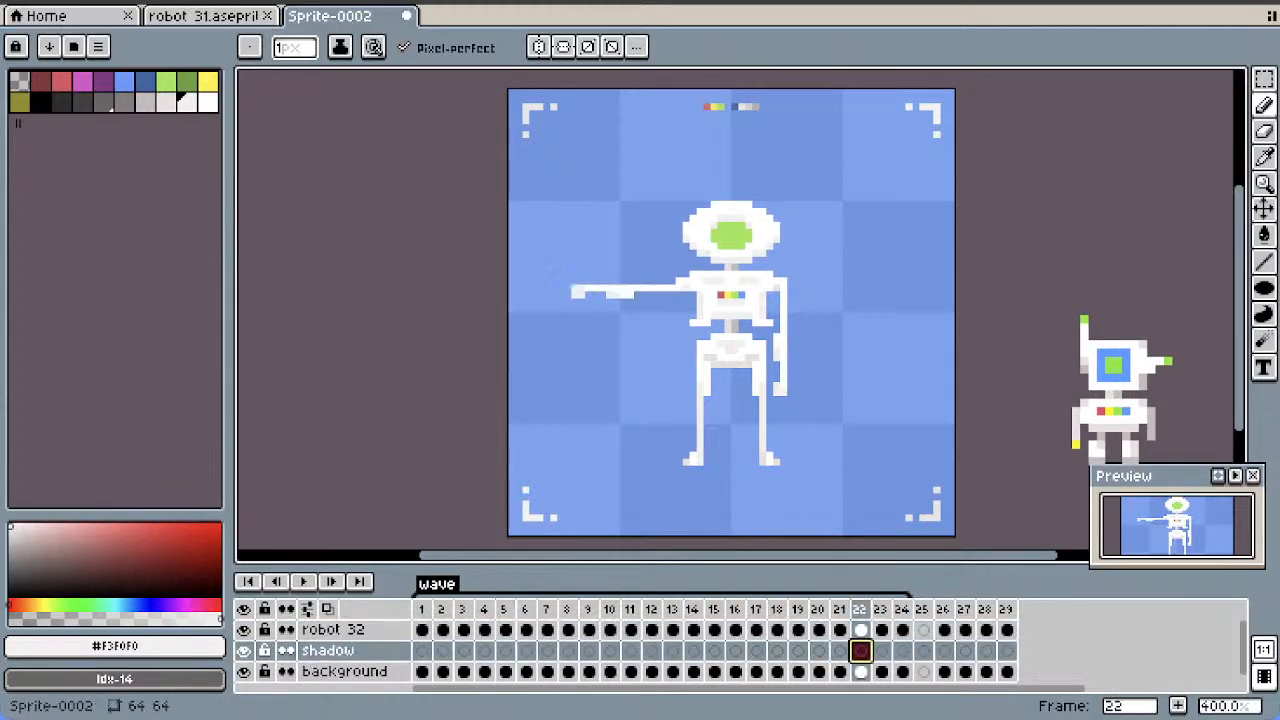
{"action": "left_click", "coordinate": [944, 630]}
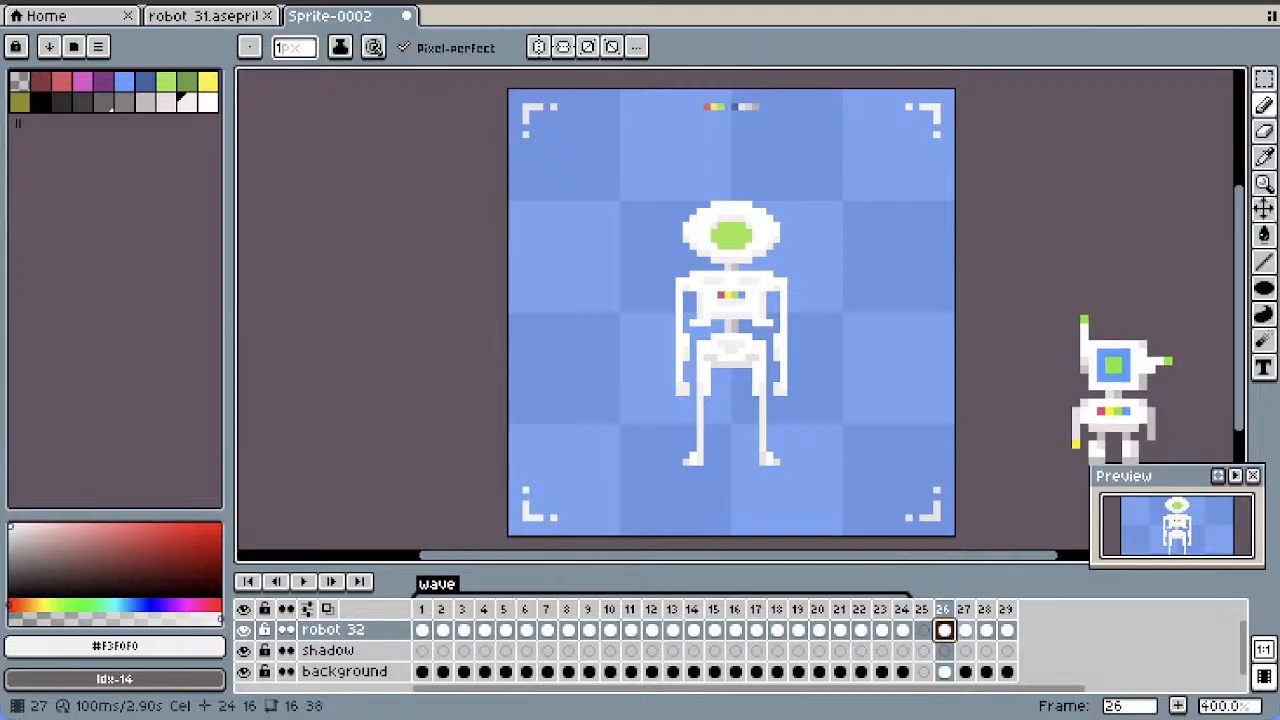
{"action": "key", "text": "Right"}
{"action": "key", "text": "Right"}
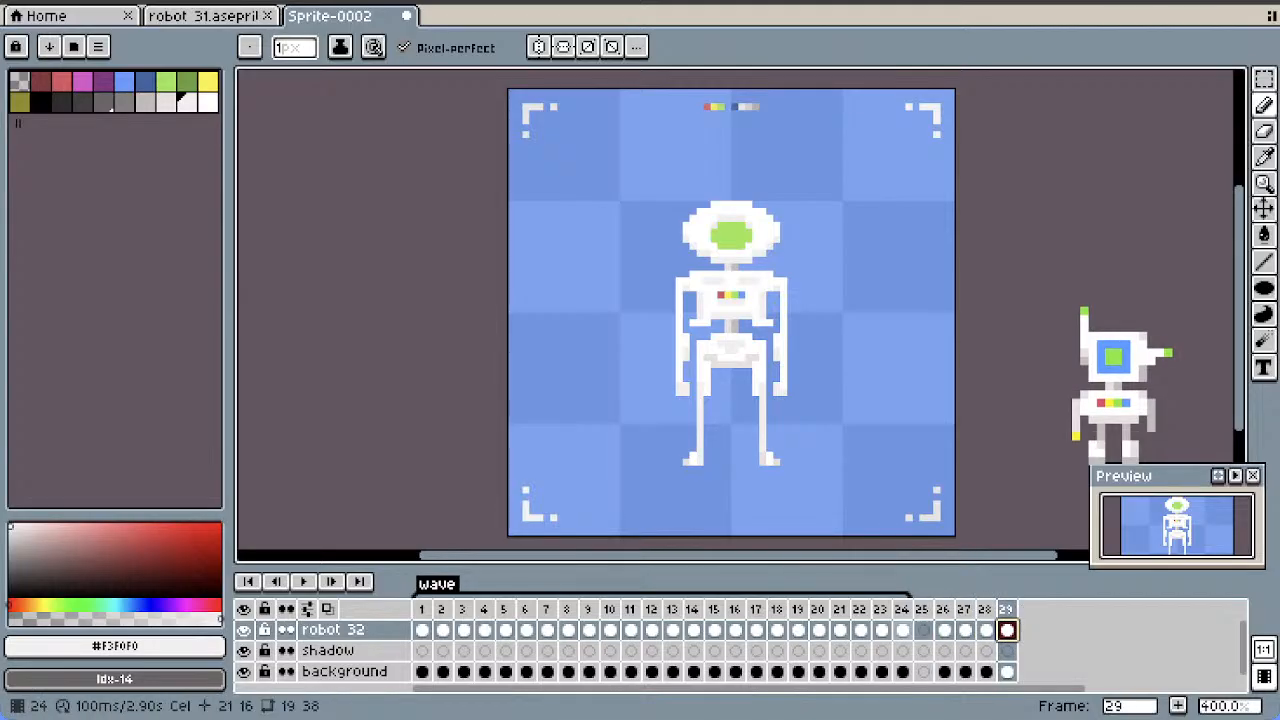
Inspect the robot's waving poses from frame 24 back to frame 15 and play back the animation
{"action": "left_click", "coordinate": [902, 630]}
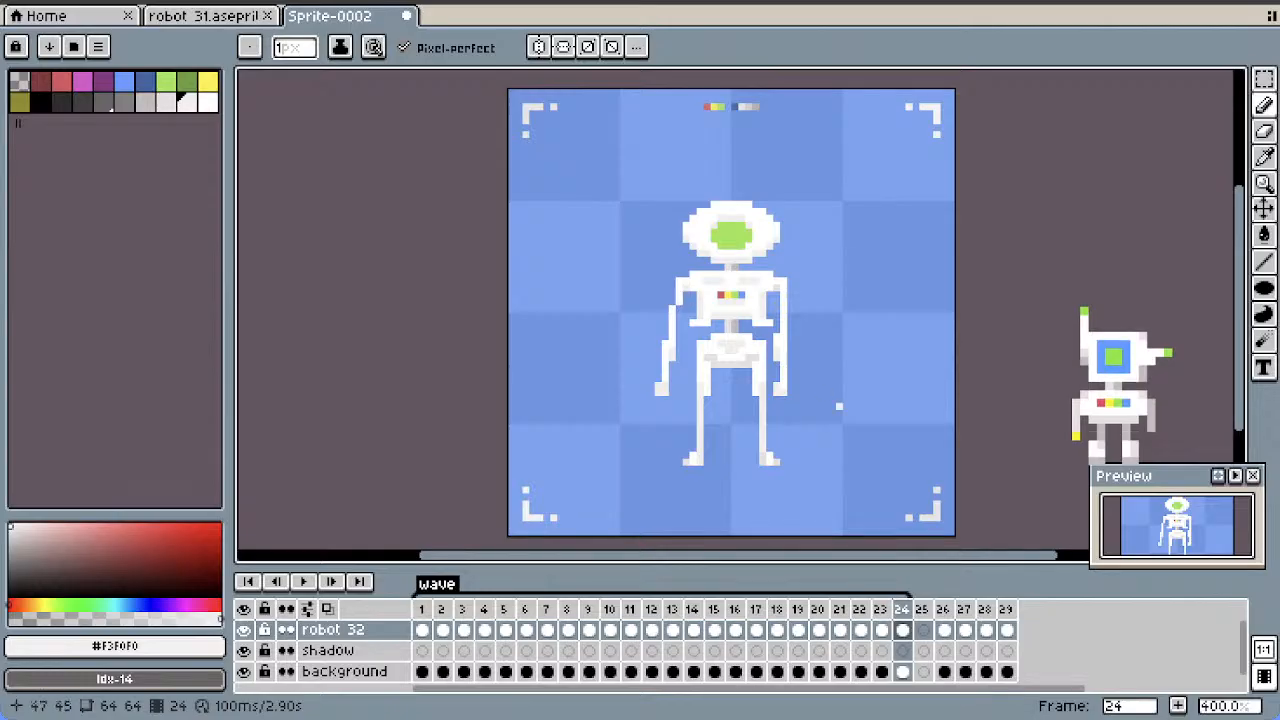
{"action": "left_click", "coordinate": [881, 630]}
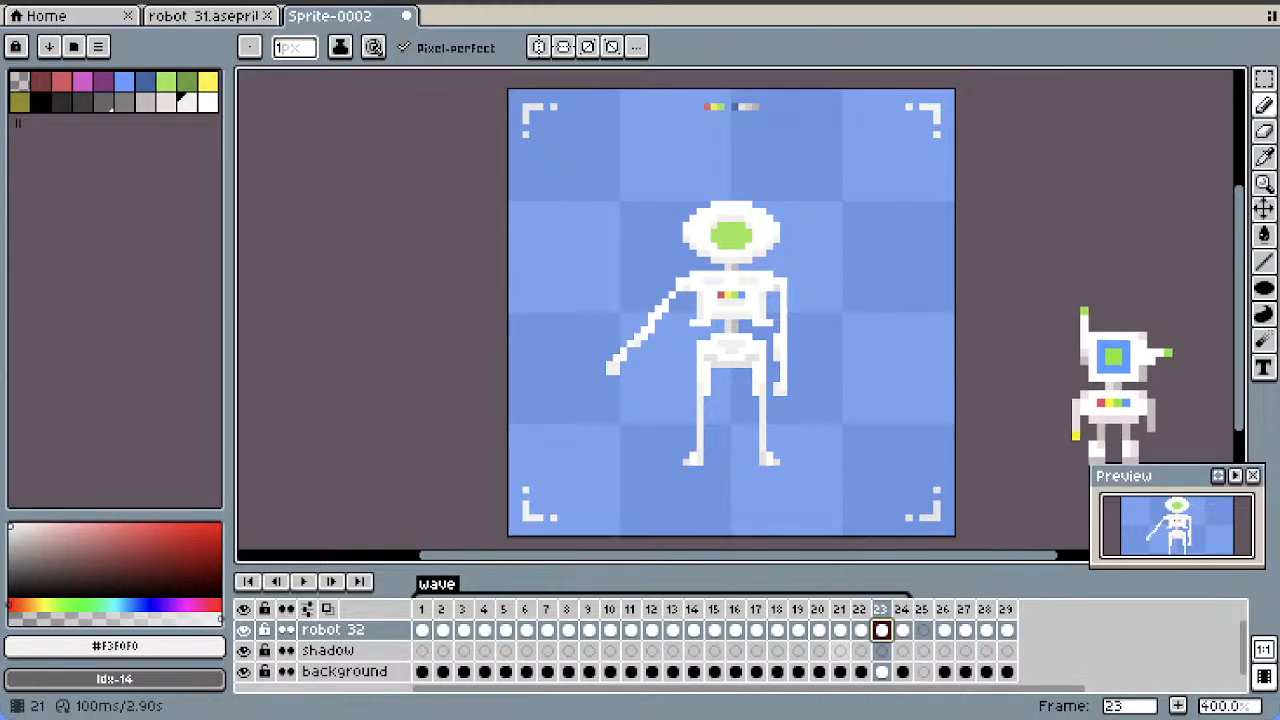
{"action": "key", "text": "Left"}
{"action": "key", "text": "Left"}
{"action": "key", "text": "Left"}
{"action": "key", "text": "Left"}
{"action": "key", "text": "Left"}
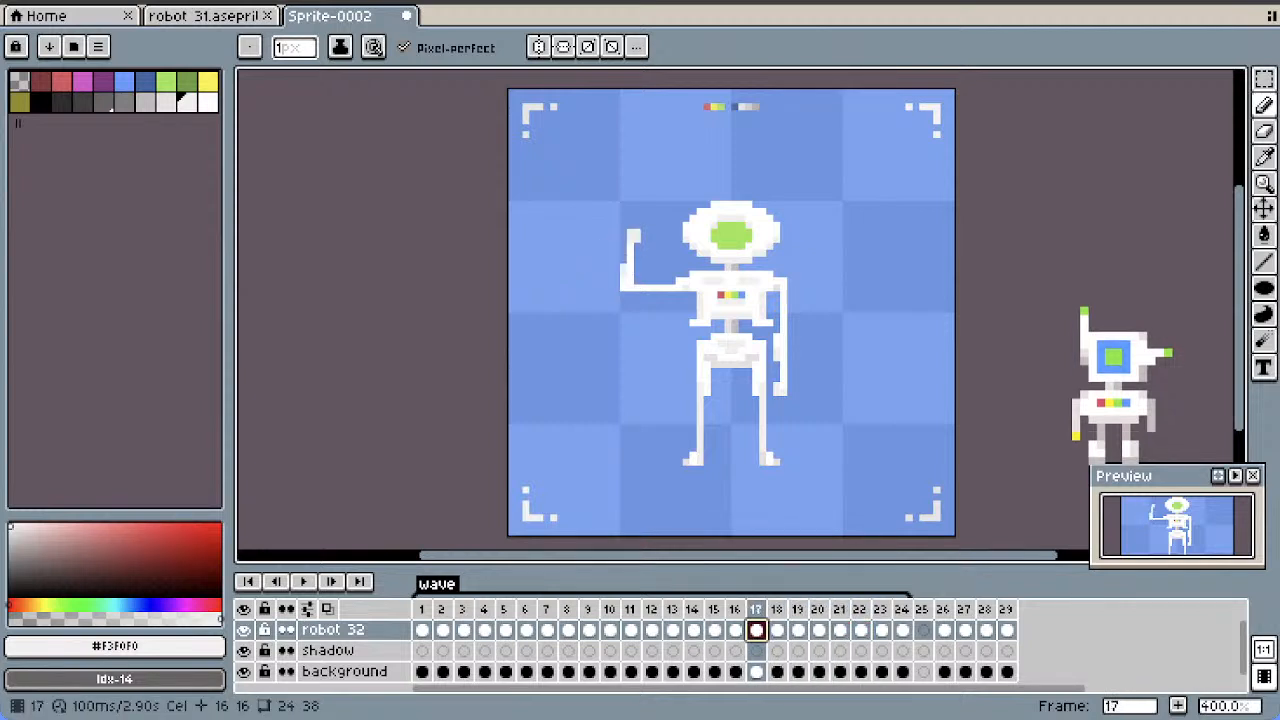
{"action": "left_click", "coordinate": [714, 630]}
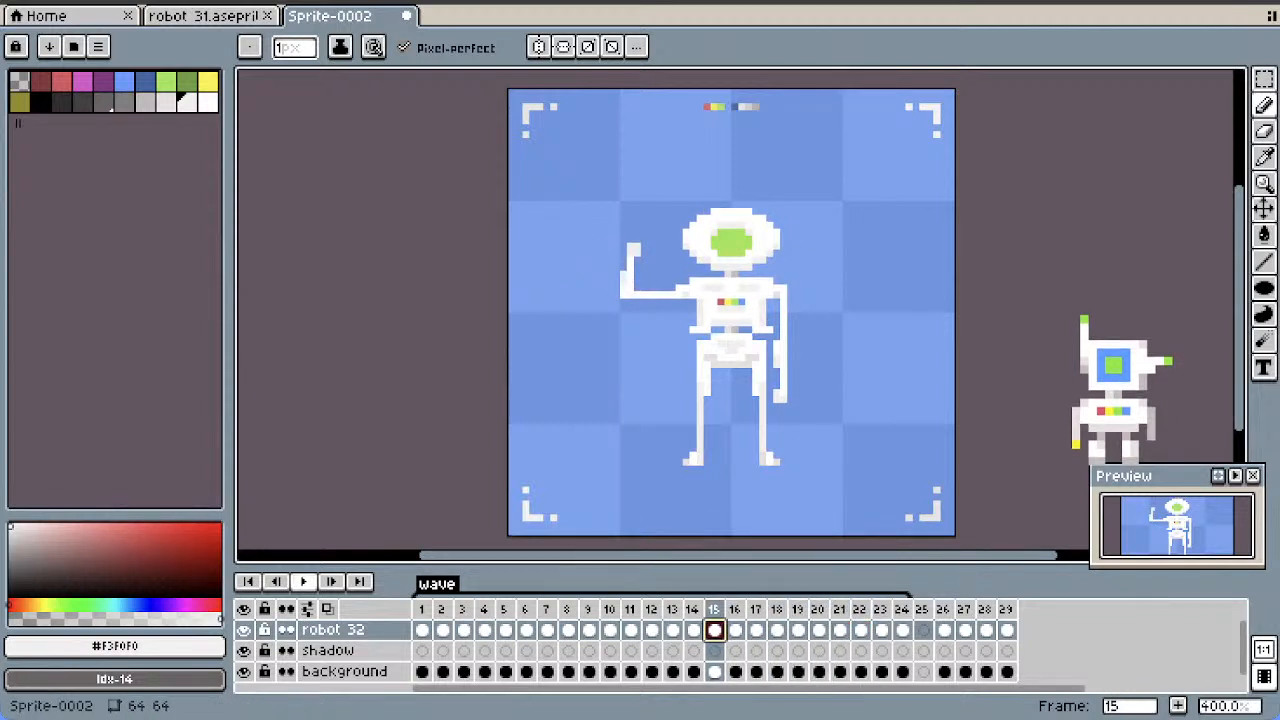
{"action": "left_click", "coordinate": [304, 582]}
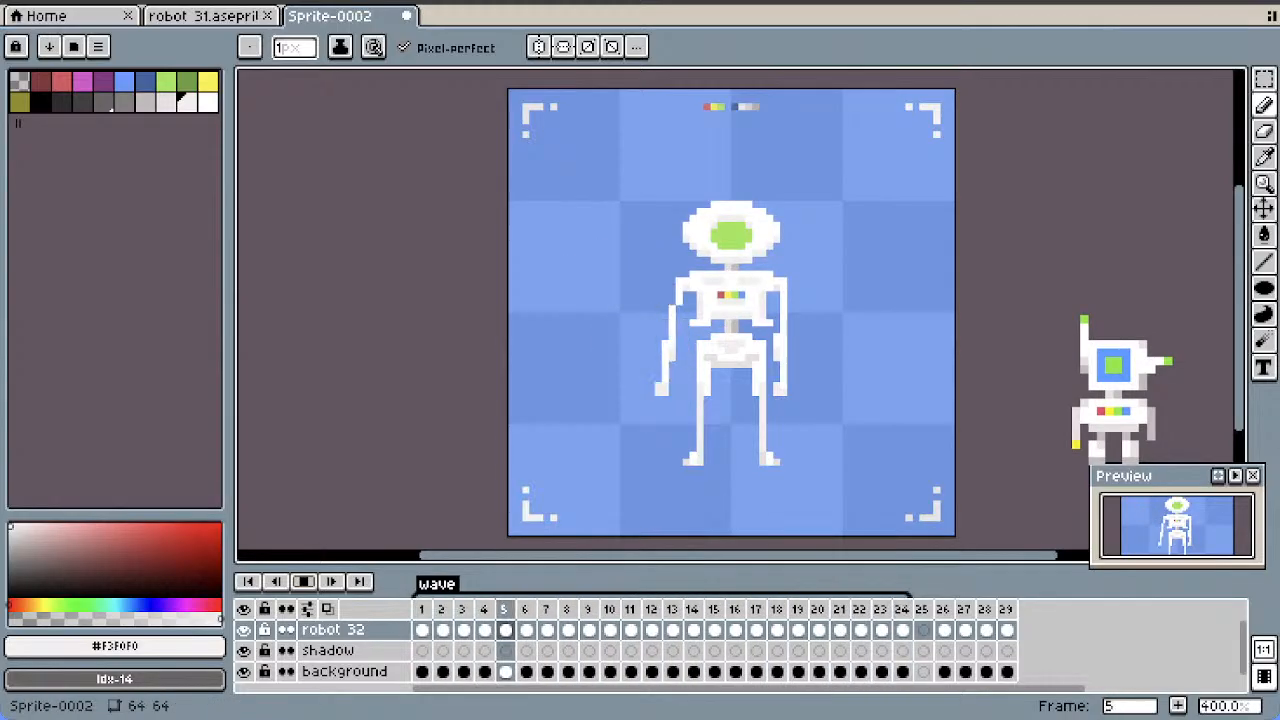
{"action": "left_click", "coordinate": [304, 582]}
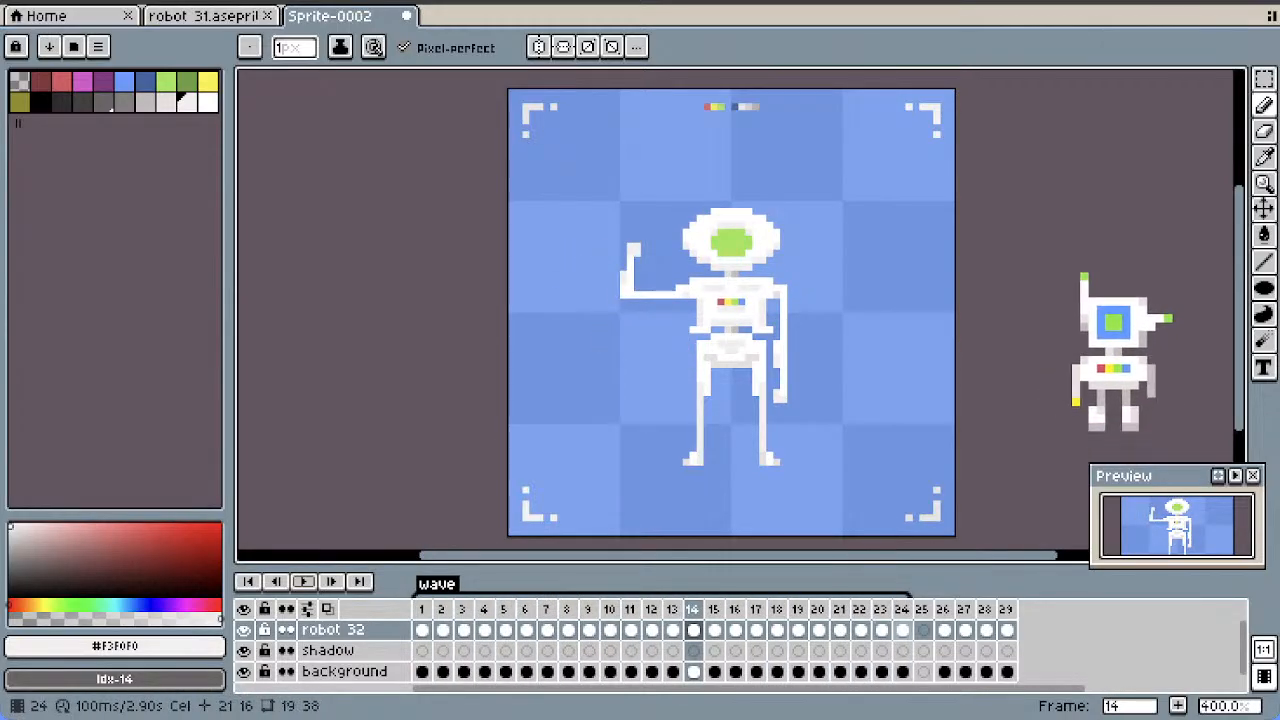
Try touching up the resting arm's shoulder pixel with #F3F0F0 in frames 24 and 1, and undo the pencil edits
{"action": "left_click", "coordinate": [902, 630]}
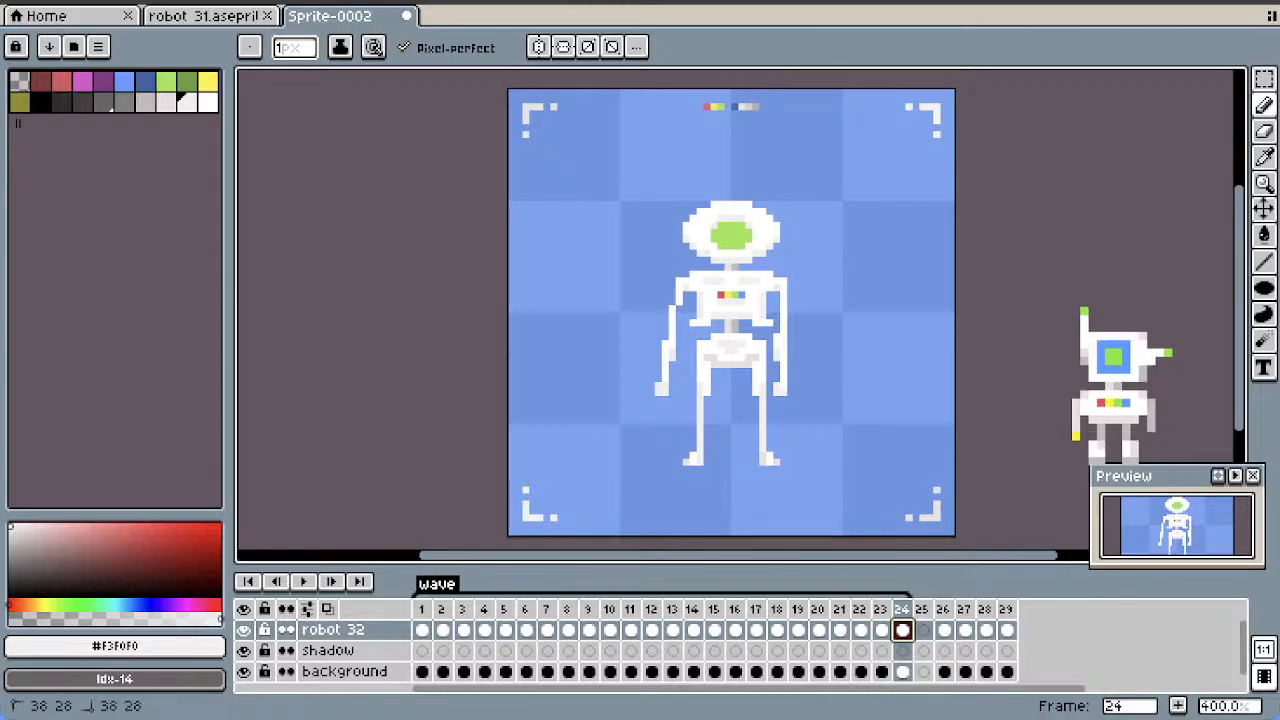
{"action": "key", "text": "Return"}
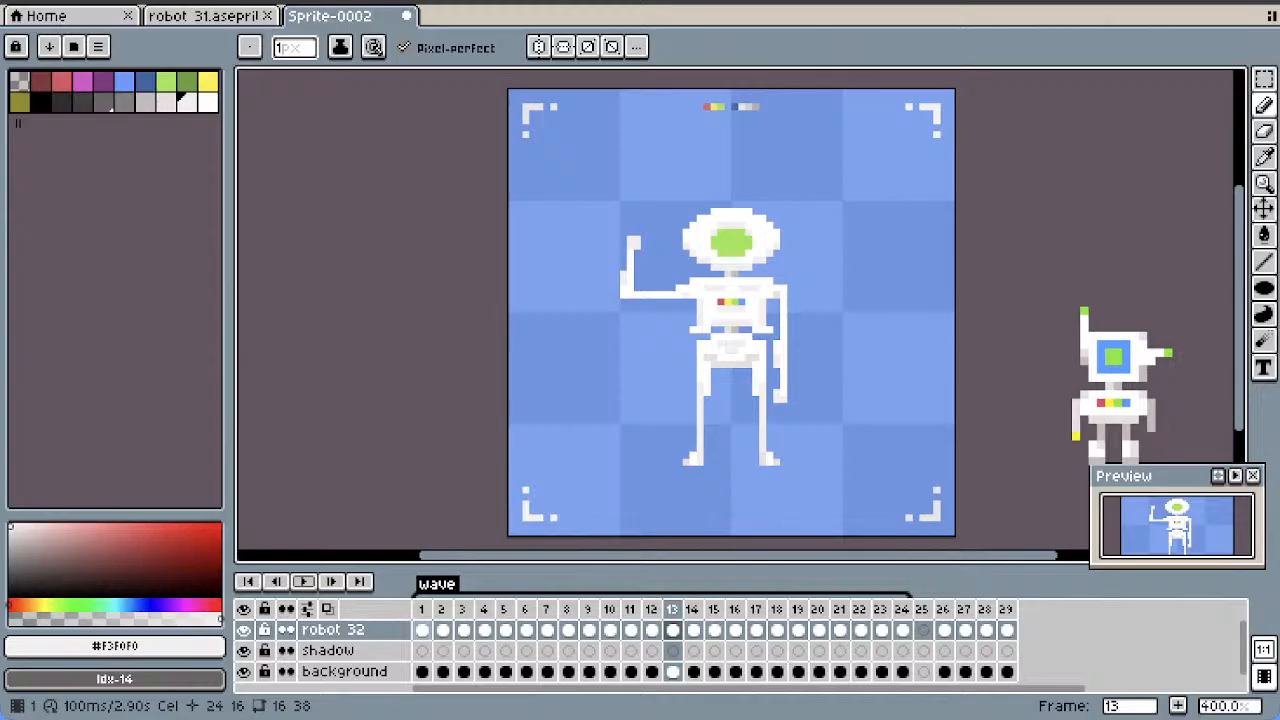
{"action": "key", "text": "Return"}
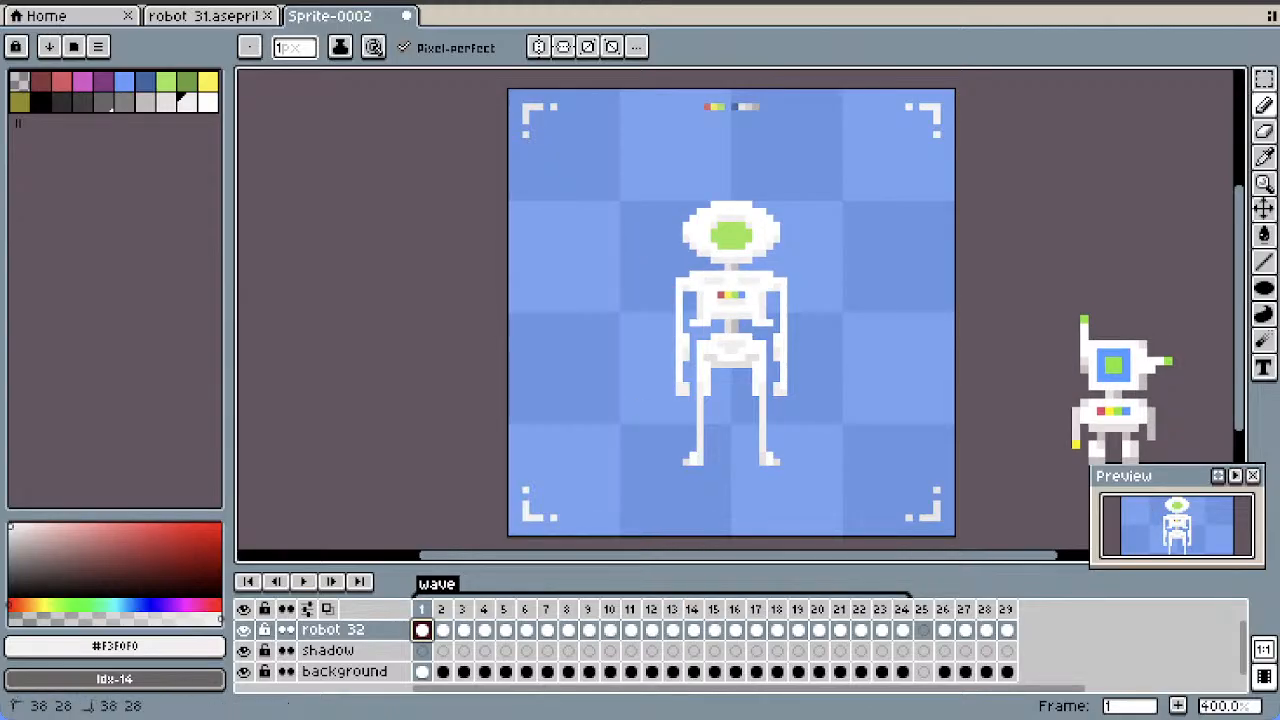
{"action": "key", "text": "Right"}
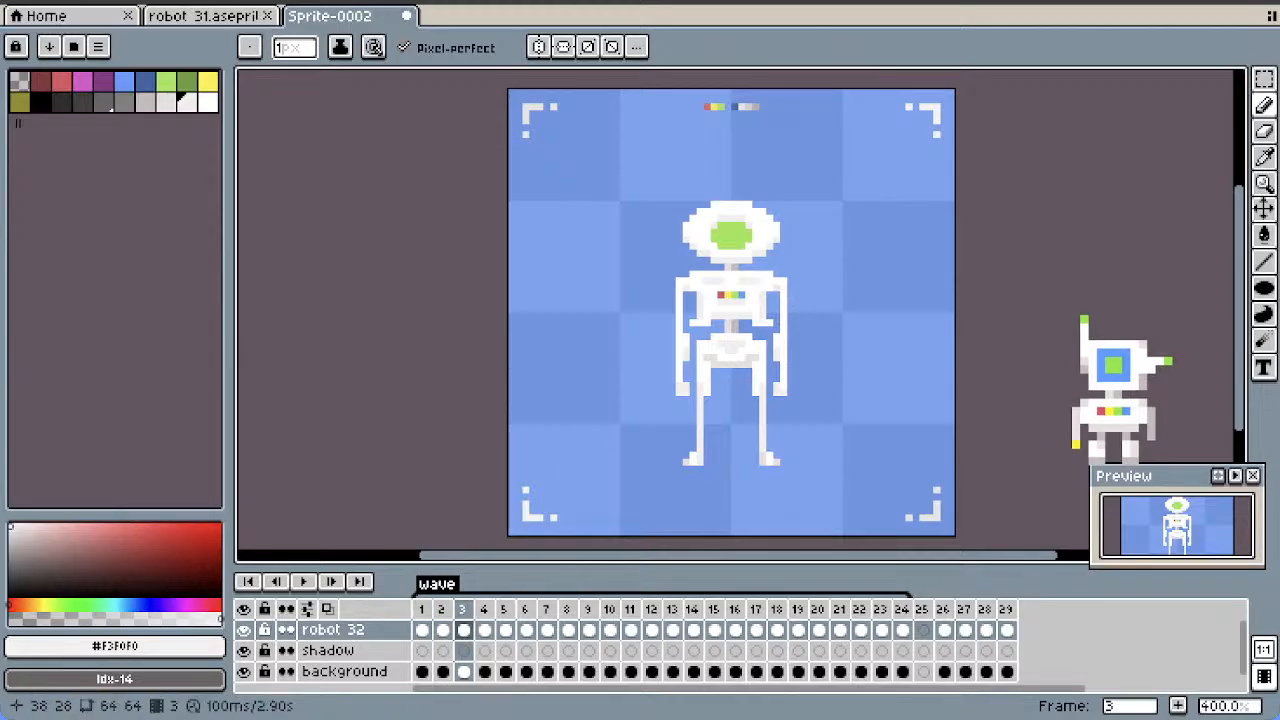
{"action": "key", "text": "ctrl+z"}
{"action": "key", "text": "ctrl+z"}
{"action": "key", "text": "ctrl+z"}
{"action": "key", "text": "ctrl+z"}
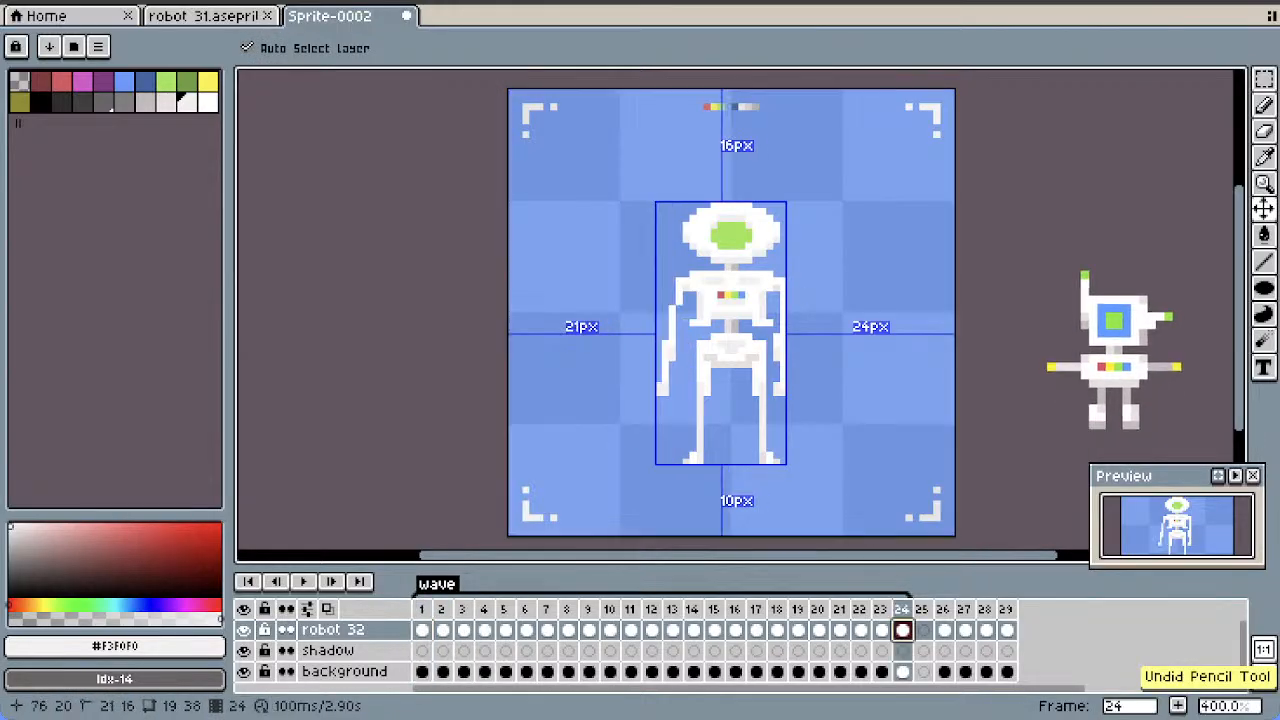
Sample #E7E1E1 from the resting arm's shoulder in frame 24, return to frame 1 and switch back to the Pencil tool
{"action": "key", "text": "i"}
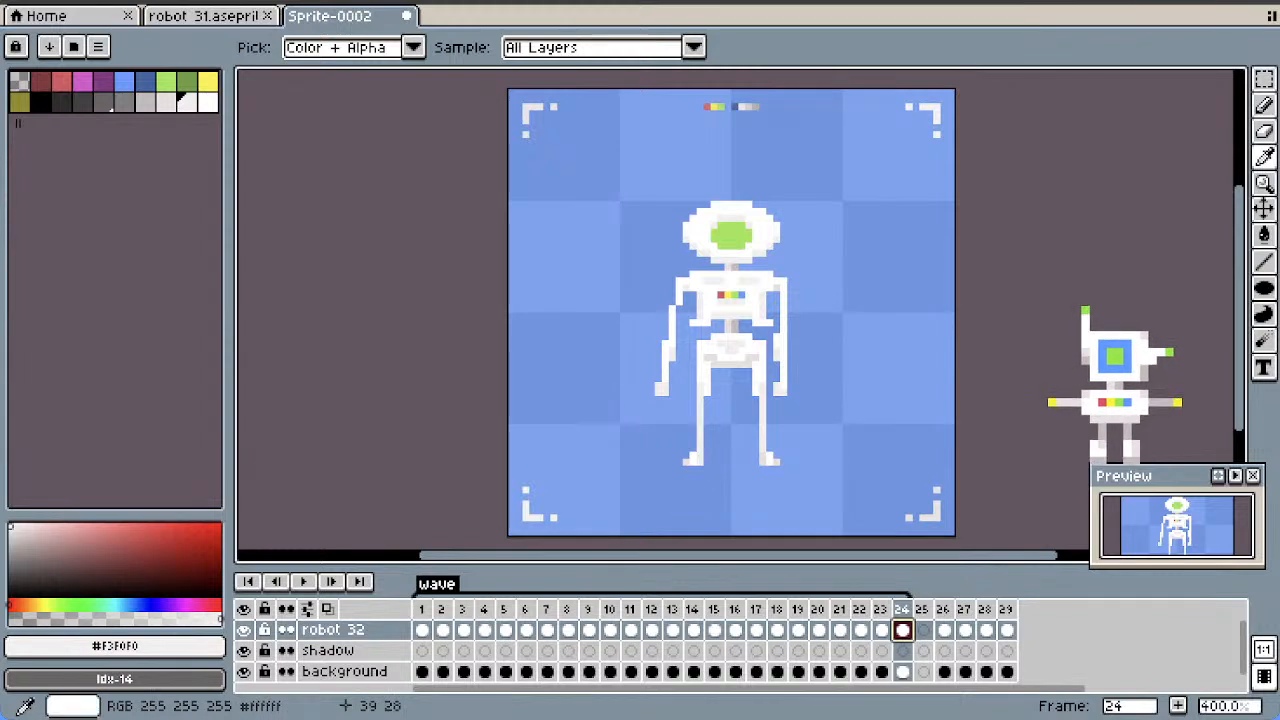
{"action": "left_click", "coordinate": [777, 288]}
{"action": "left_click", "coordinate": [1264, 105]}
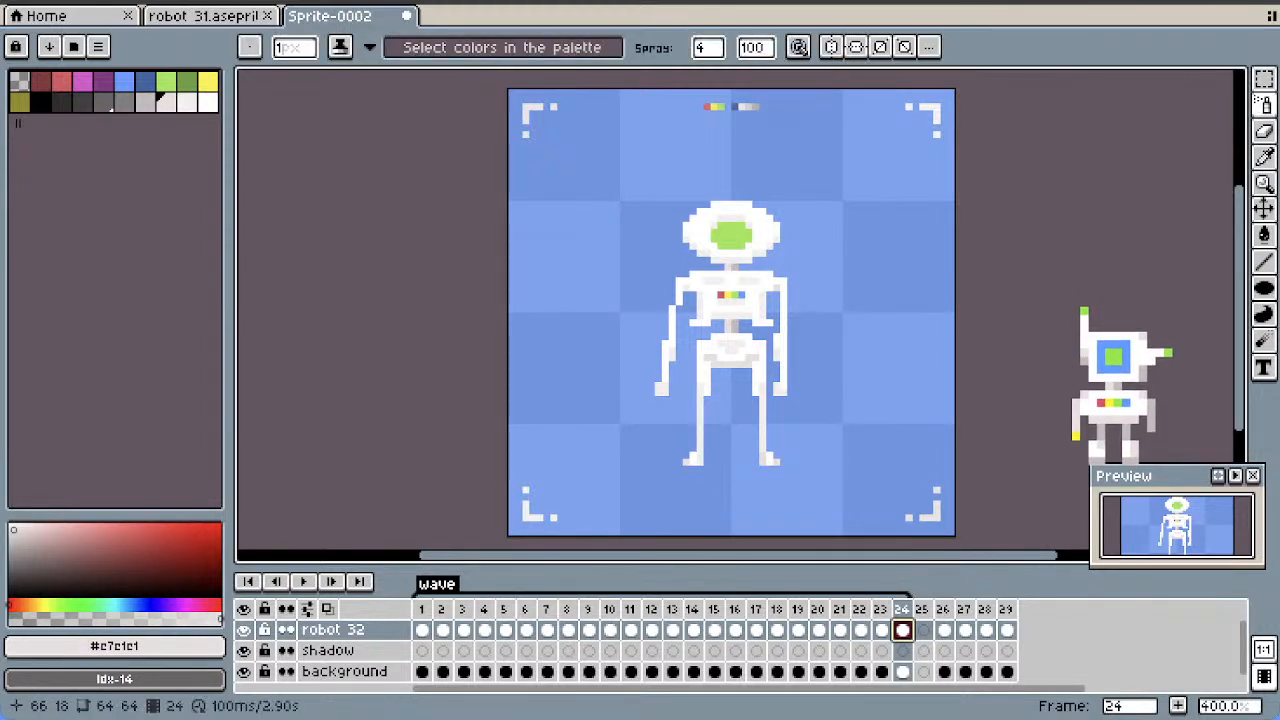
{"action": "key", "text": "Home"}
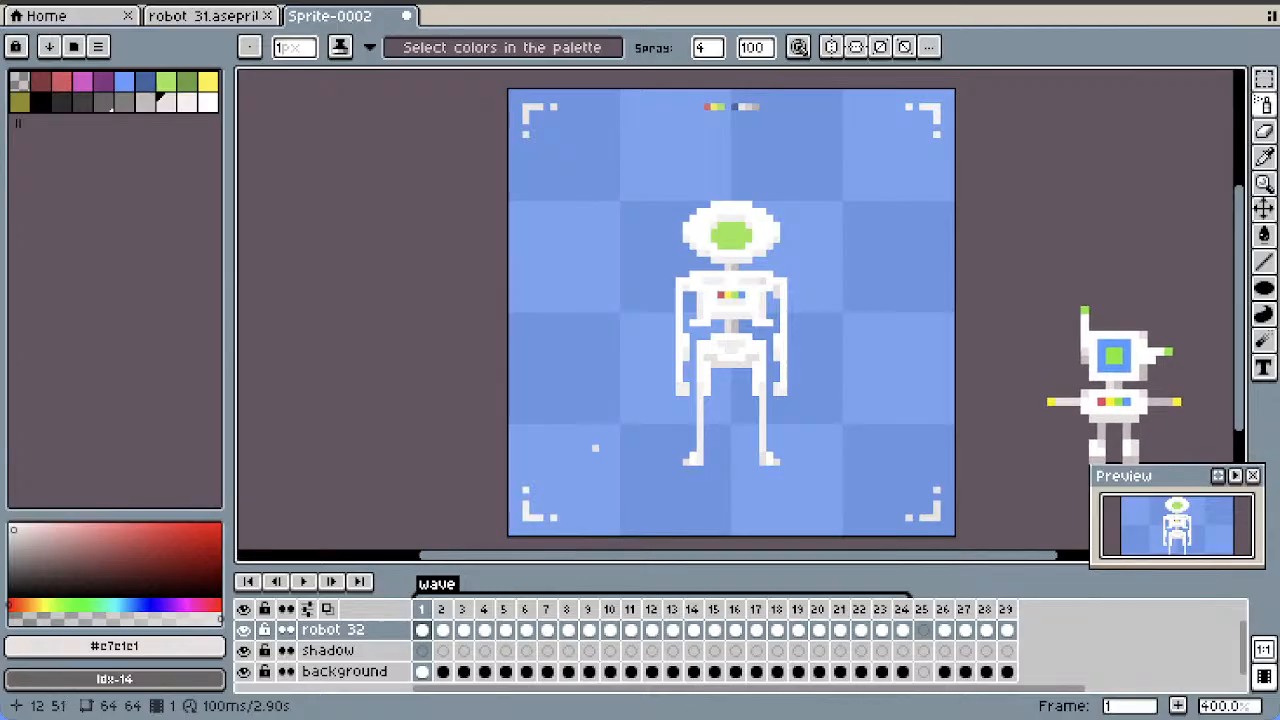
{"action": "key", "text": "ctrl+z"}
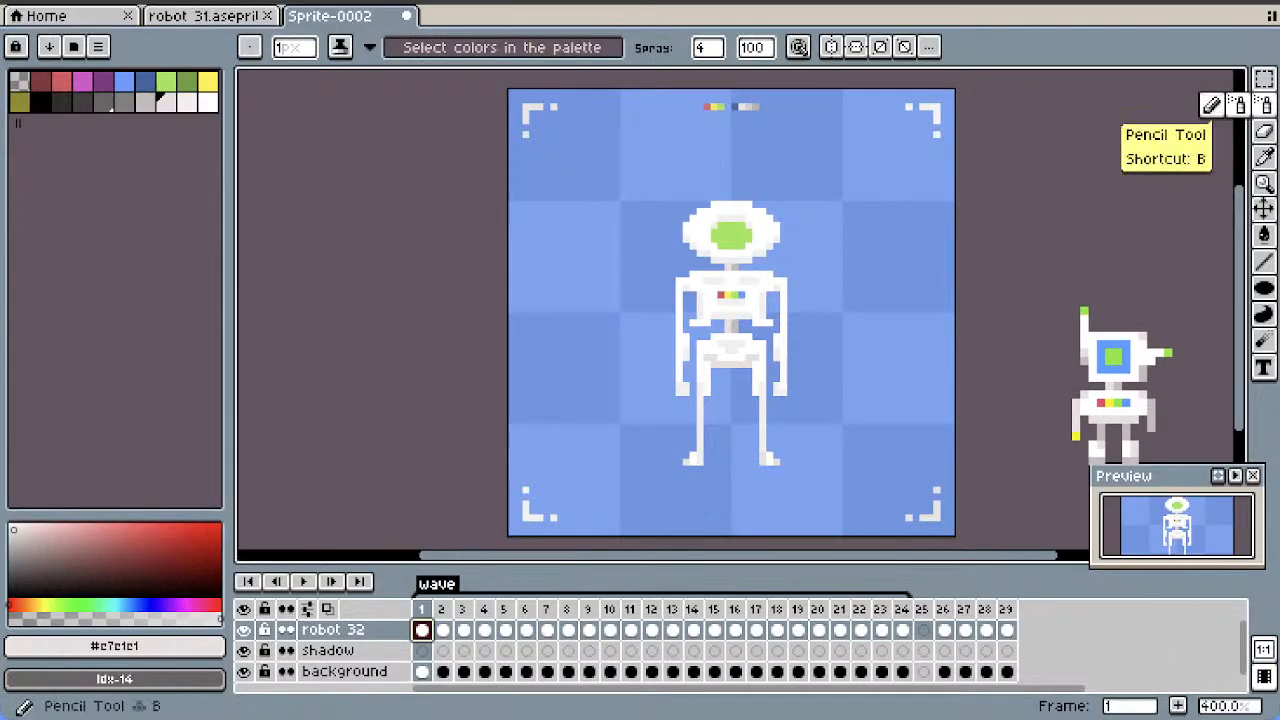
{"action": "left_click", "coordinate": [1264, 105]}
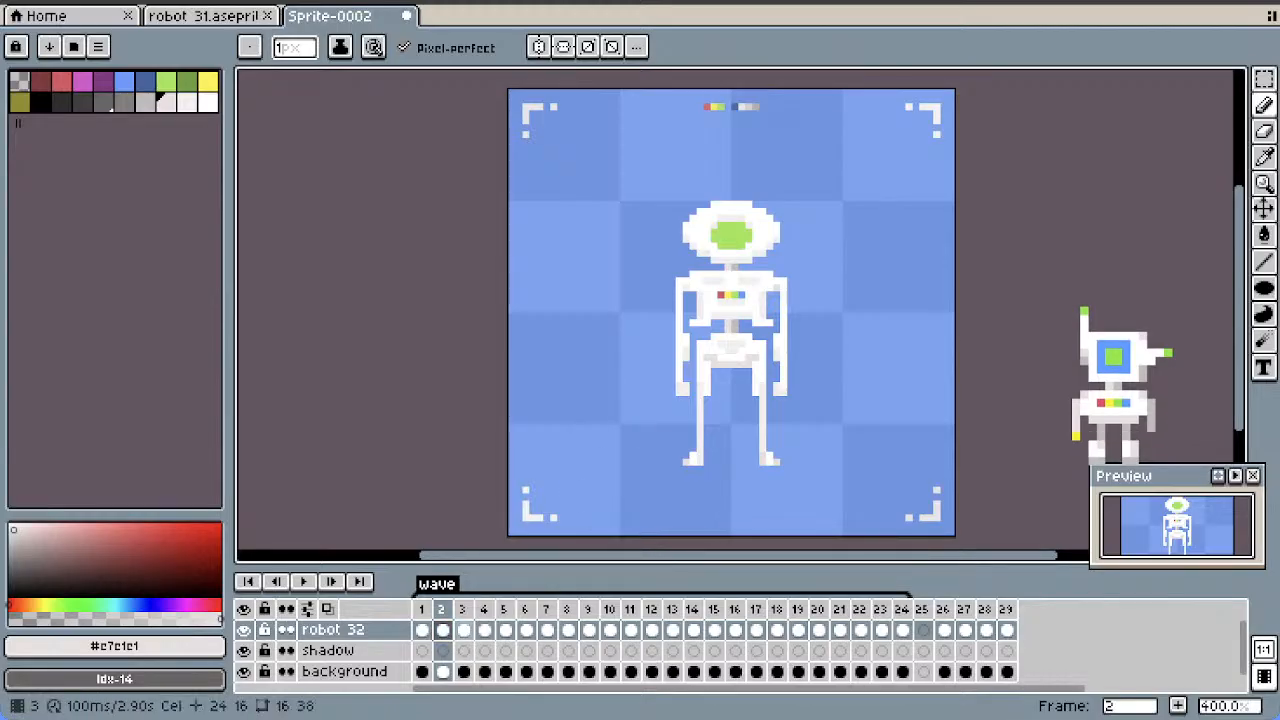
Continue the #E7E1E1 shoulder touch-ups through frames 3 and 4 and play back the wave animation
{"action": "left_click", "coordinate": [464, 630]}
{"action": "left_click", "coordinate": [485, 630]}
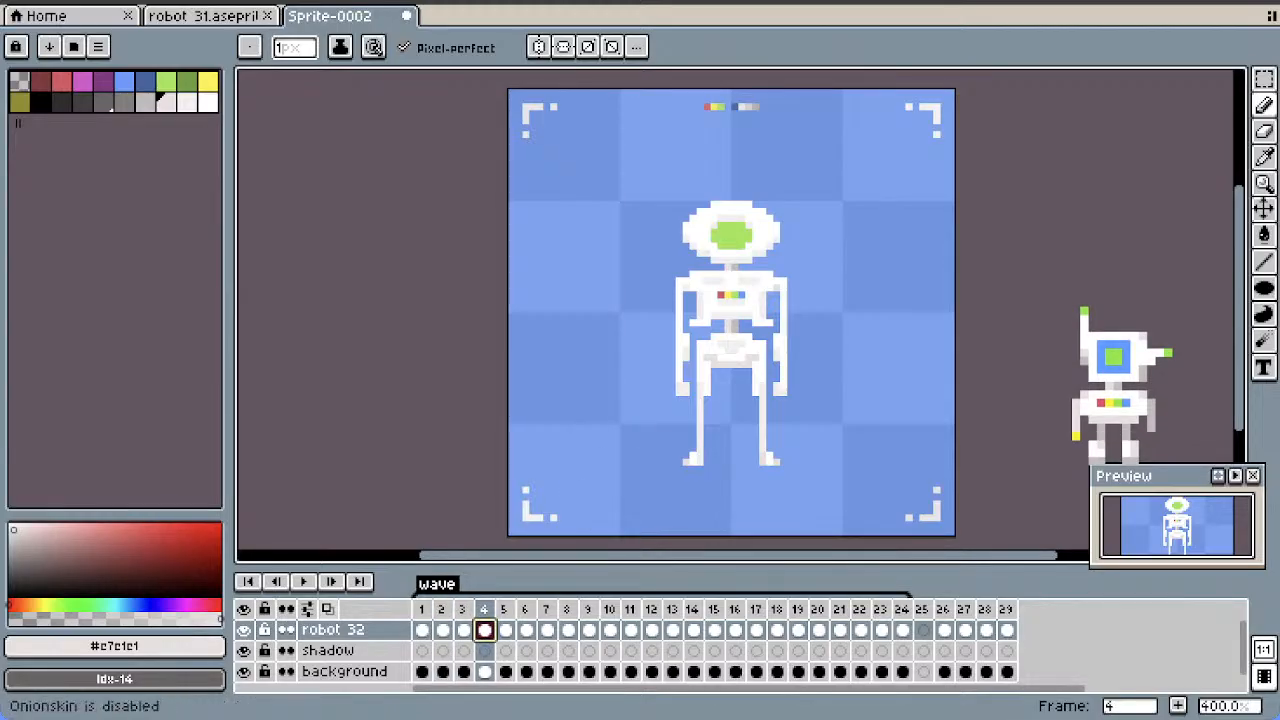
{"action": "left_click", "coordinate": [303, 581]}
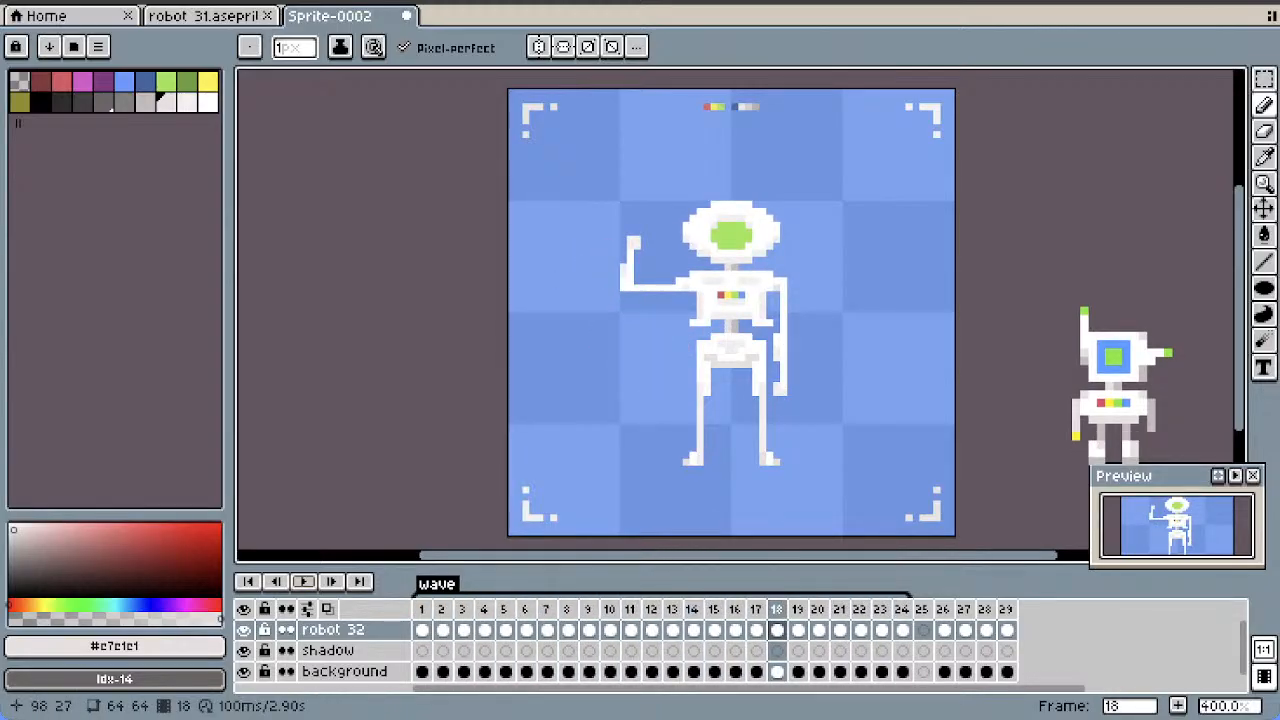
Try drawing a #E7E1E1 notch into the robot's green visor in frame 18, pick white, and undo the visor edits
{"action": "left_click_drag", "start_coordinate": [1239, 290], "coordinate": [1239, 292]}
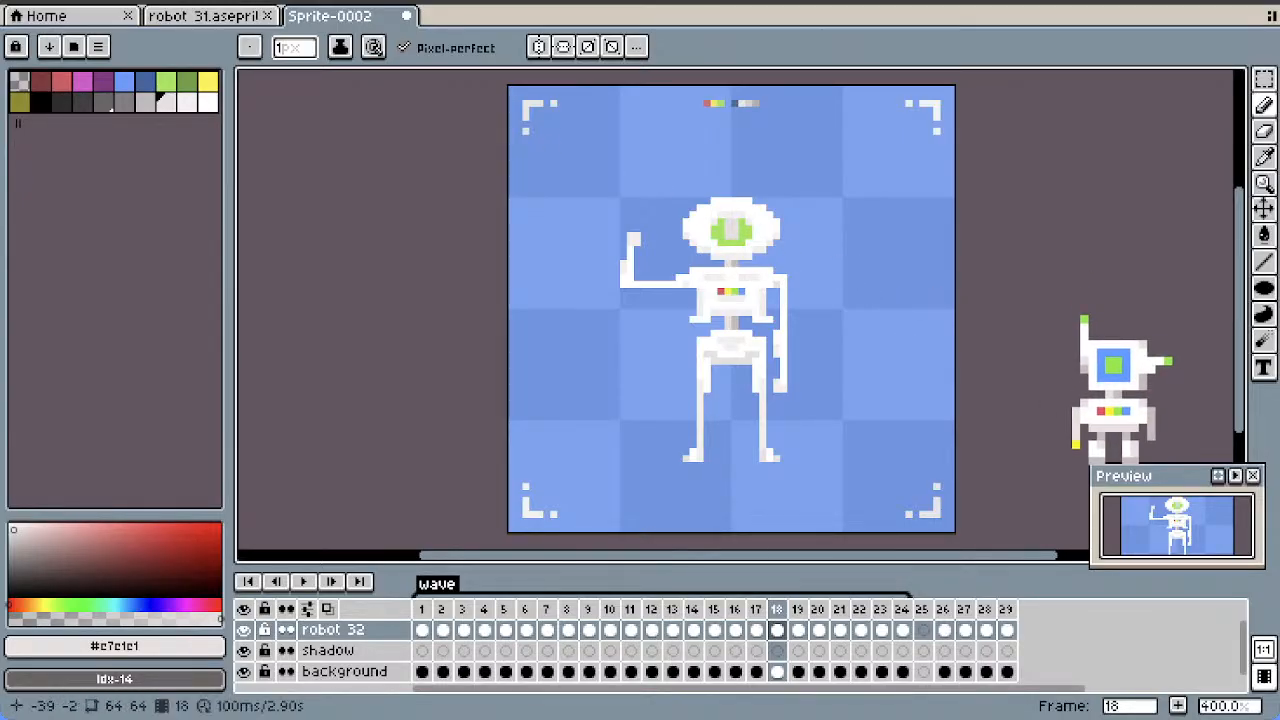
{"action": "left_click", "coordinate": [207, 100]}
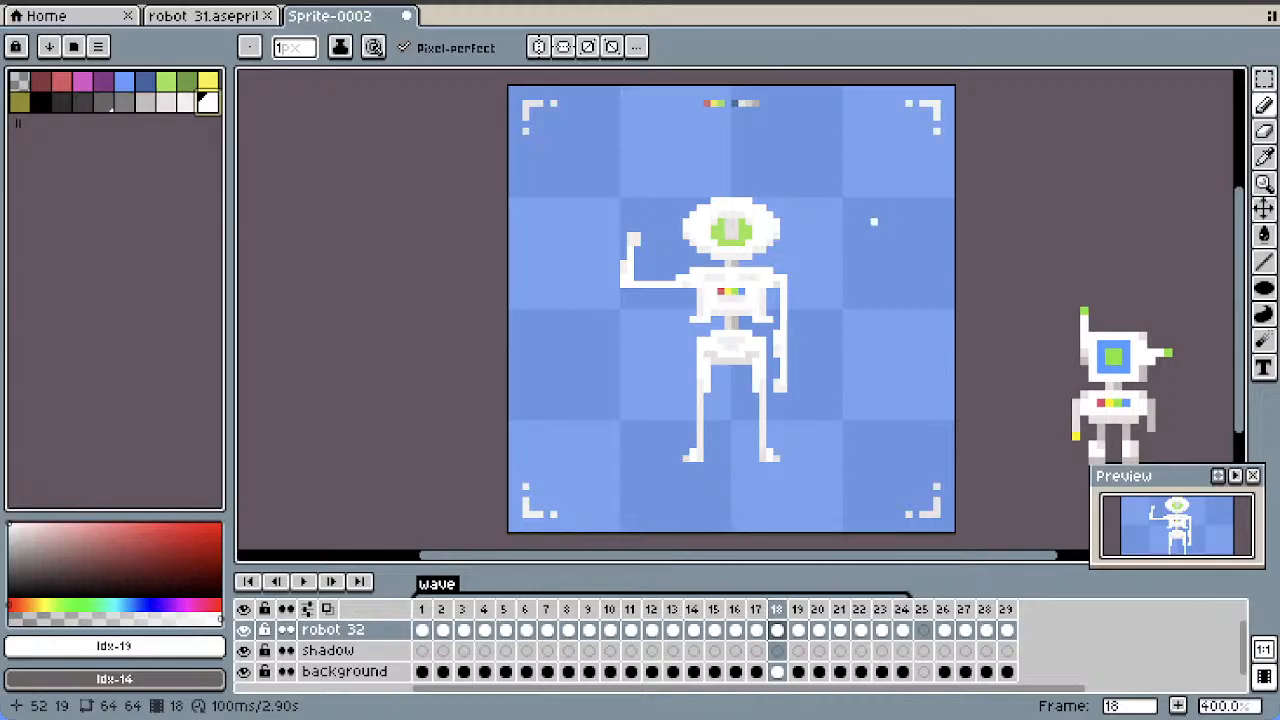
{"action": "key", "text": "ctrl+z"}
{"action": "key", "text": "ctrl+z"}
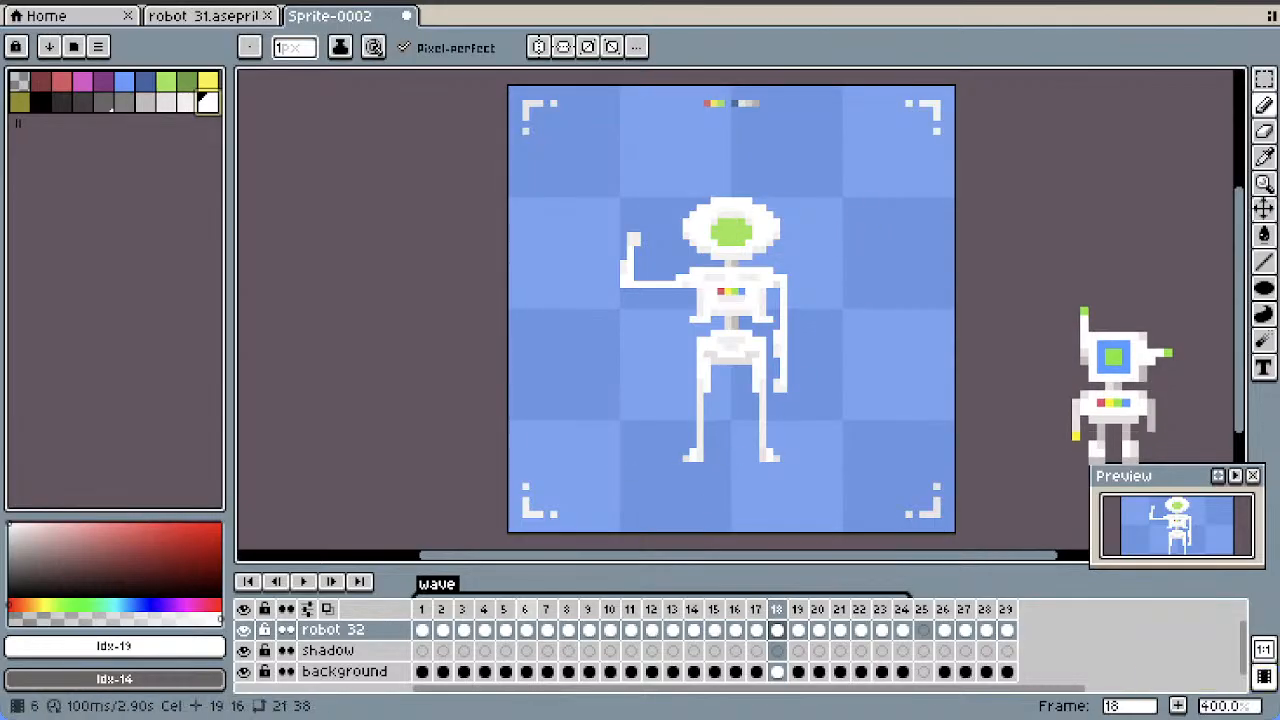
Draw a white notch into the green visor in frame 1 to shape a U-shaped smile, shading its edge with palette color Idx-18
{"action": "left_click_drag", "start_coordinate": [421, 608], "coordinate": [650, 608]}
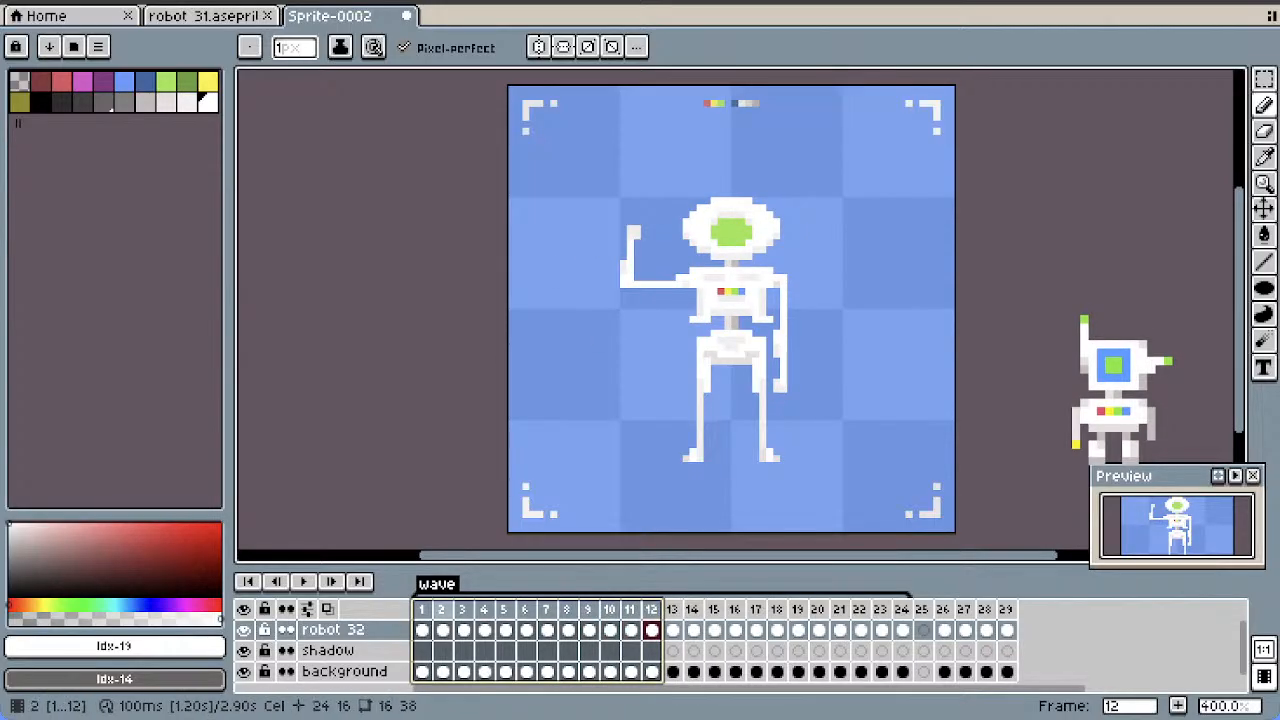
{"action": "left_click", "coordinate": [421, 608]}
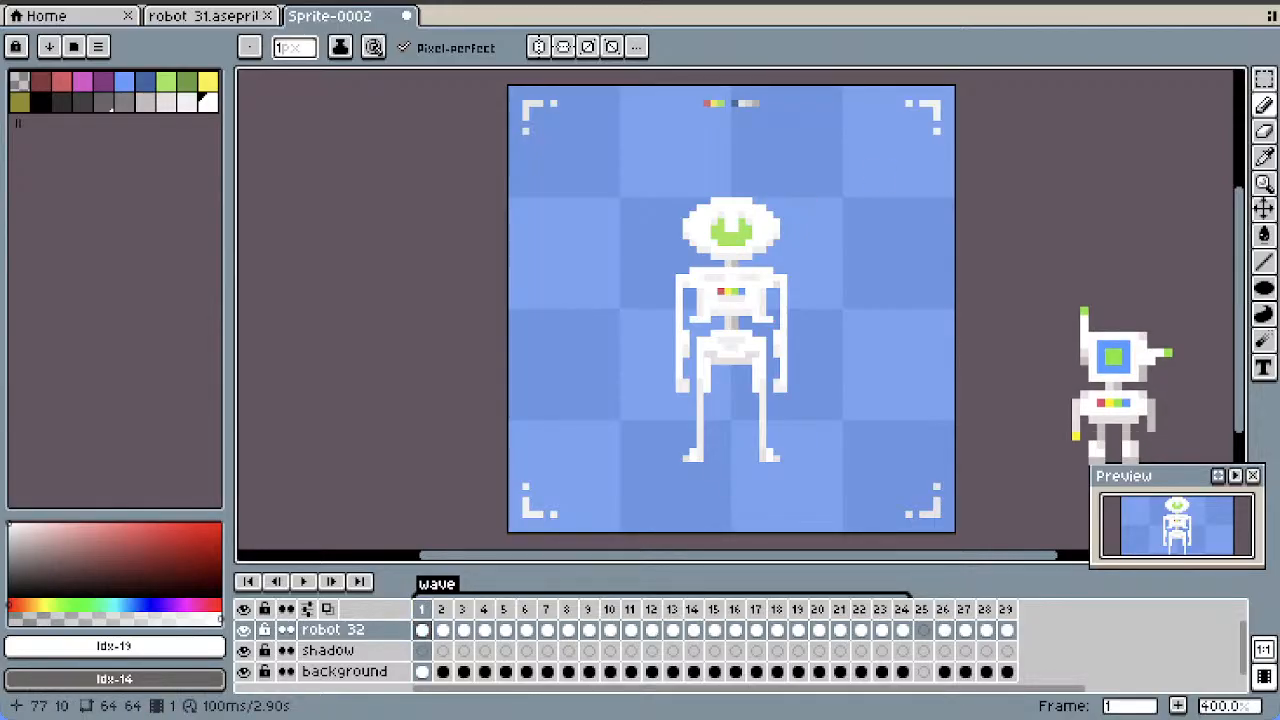
{"action": "scroll", "coordinate": [636, 169], "scroll_direction": "up", "scroll_amount": 2}
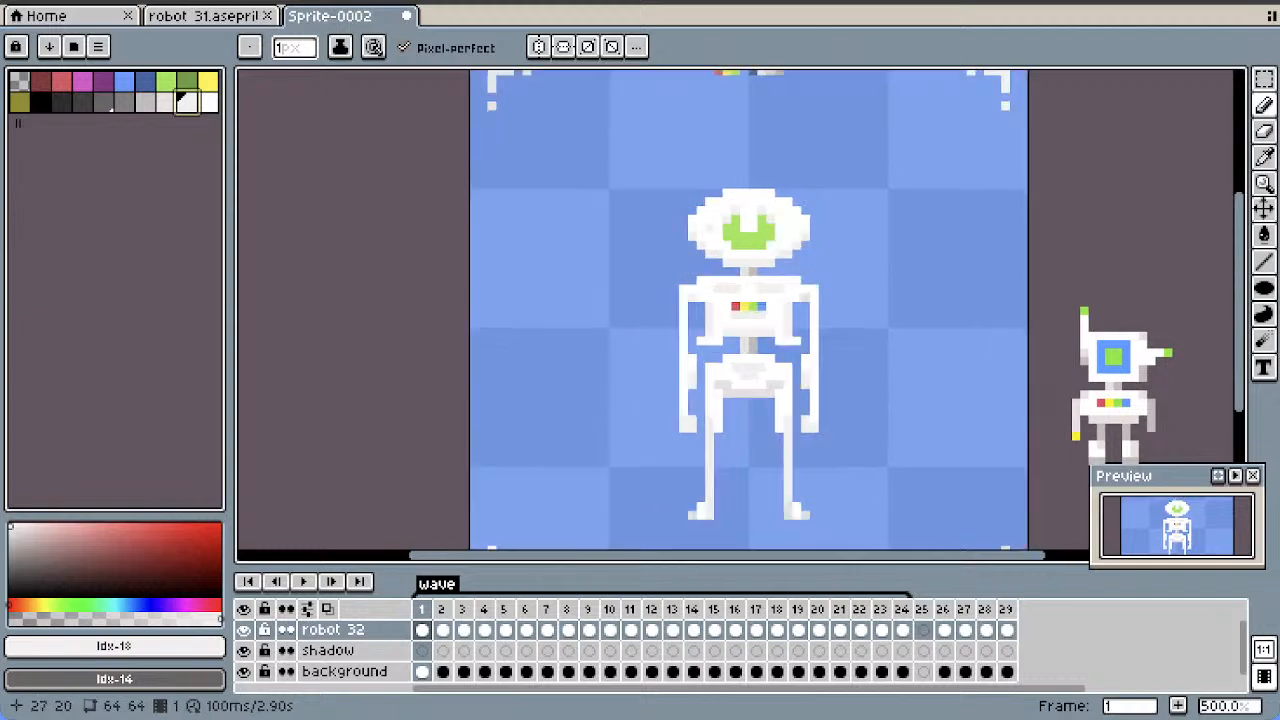
{"action": "scroll", "coordinate": [612, 137], "scroll_direction": "down", "scroll_amount": 3}
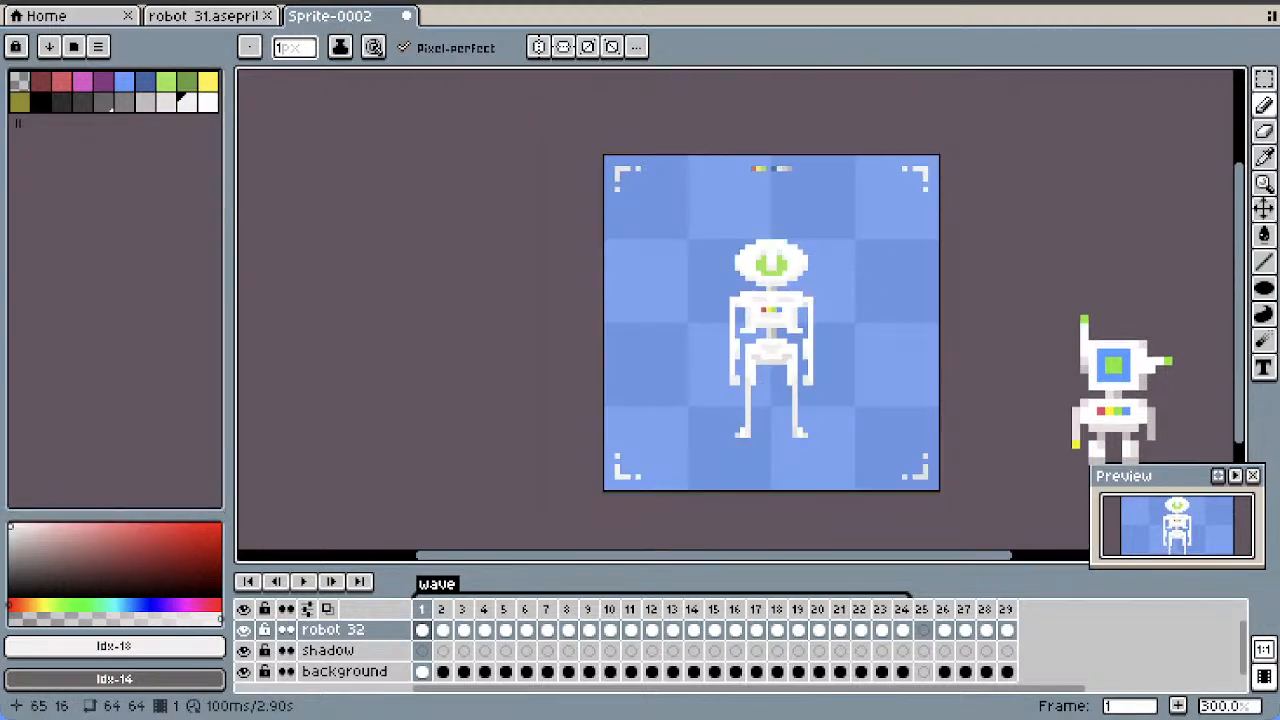
Select the 14 by 9 pixel smiling head in frame 1 with the rectangular marquee and copy it
{"action": "key", "text": "w"}
{"action": "scroll", "coordinate": [849, 257], "scroll_direction": "up", "scroll_amount": 2}
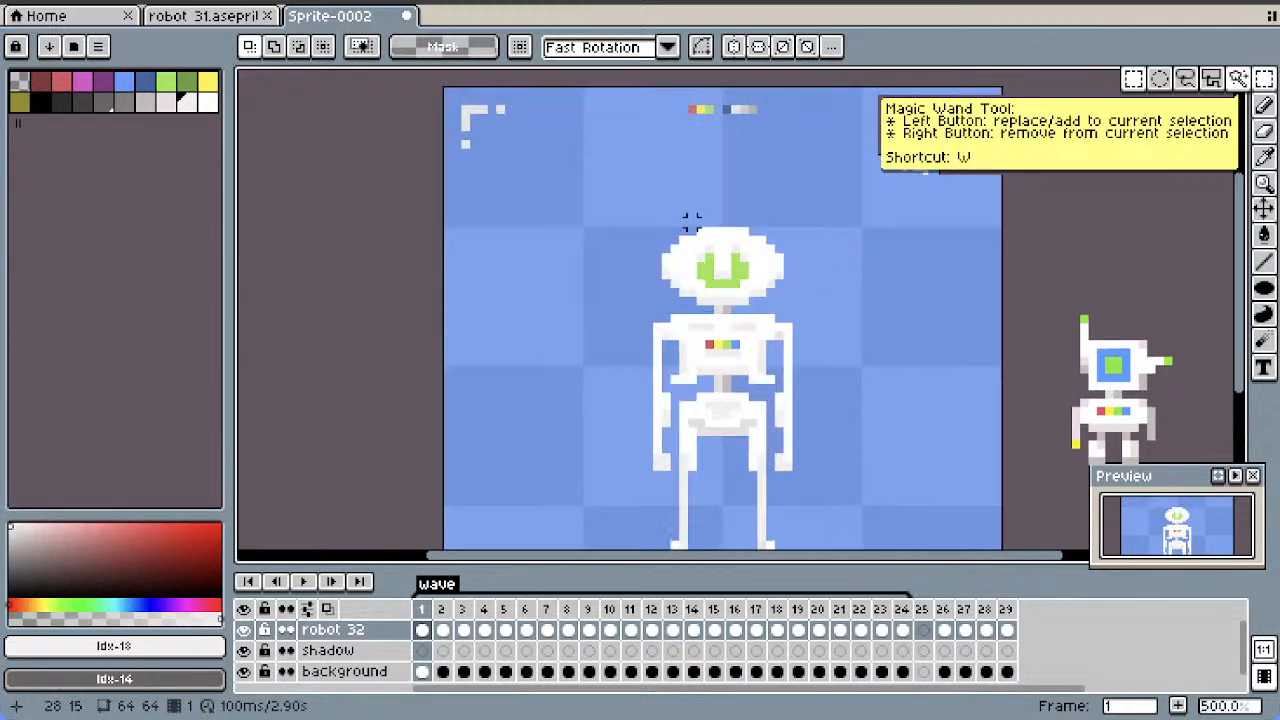
{"action": "key", "text": "m"}
{"action": "left_click_drag", "start_coordinate": [664, 230], "coordinate": [786, 308]}
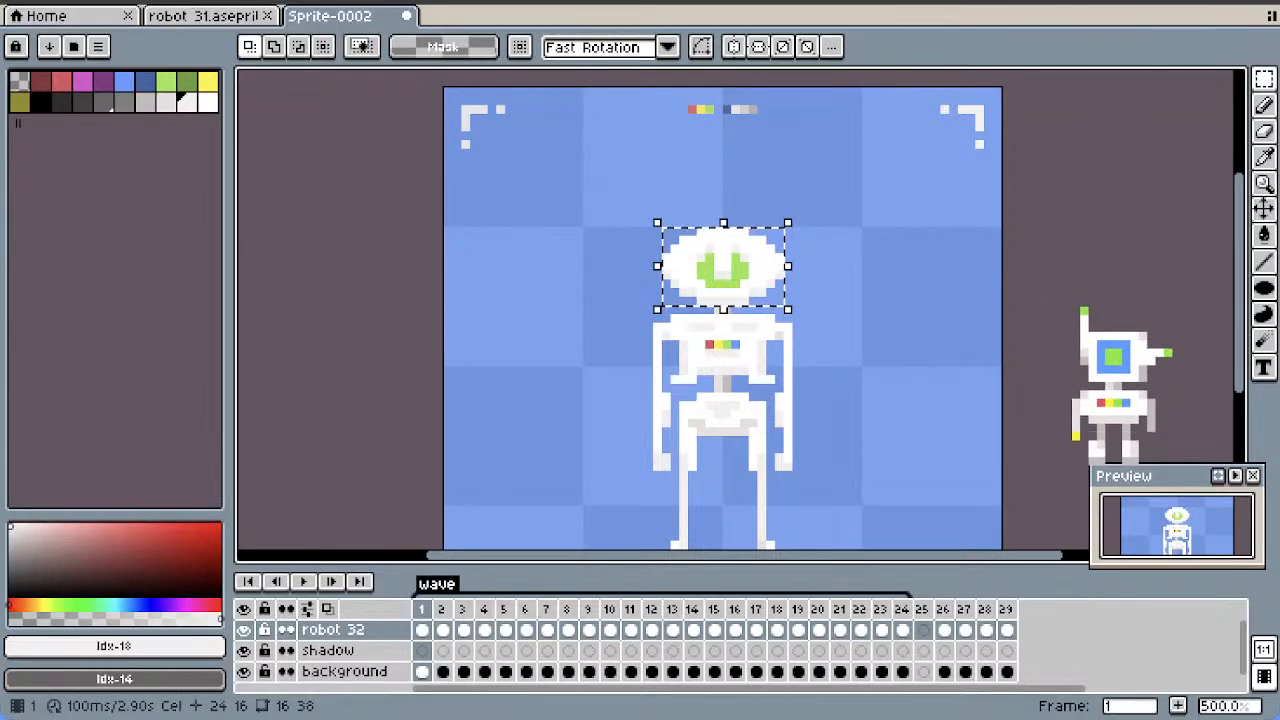
{"action": "left_click", "coordinate": [422, 630]}
Paste the smiling head over the robot's head in frames 2 to 10 of the wave
{"action": "key", "text": "ctrl+v"}
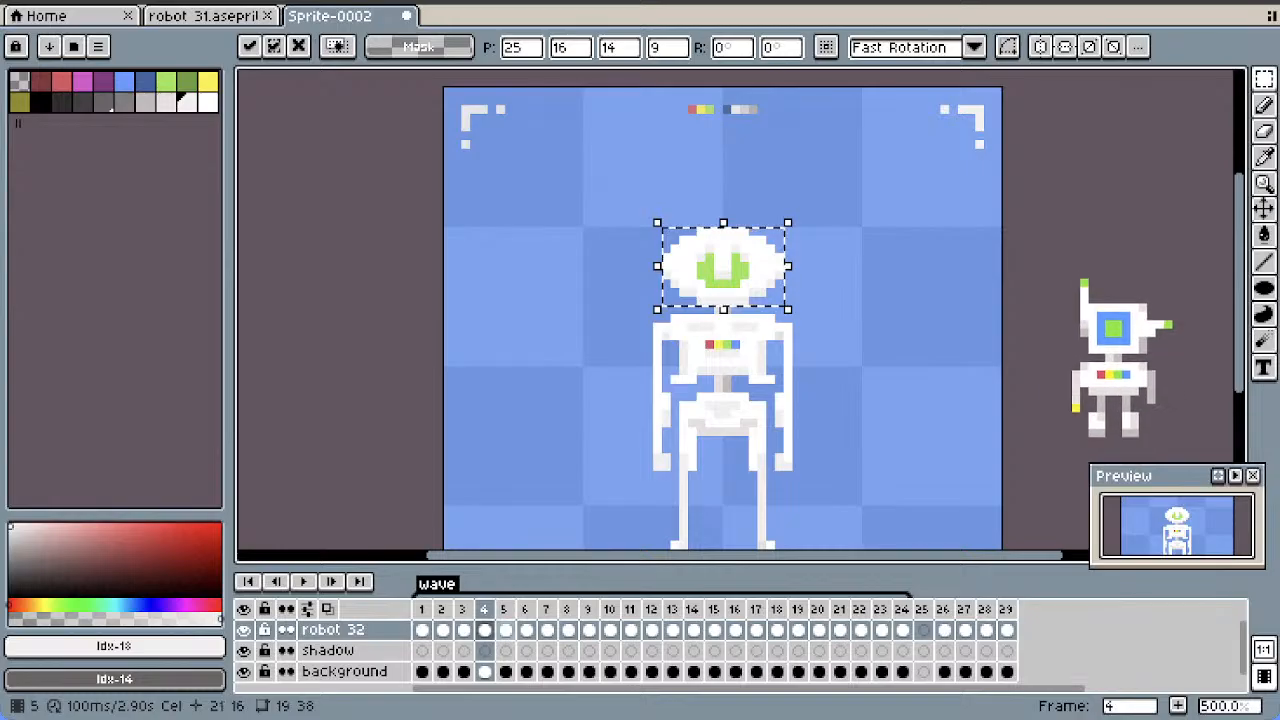
{"action": "key", "text": "period"}
{"action": "key", "text": "period"}
{"action": "key", "text": "period"}
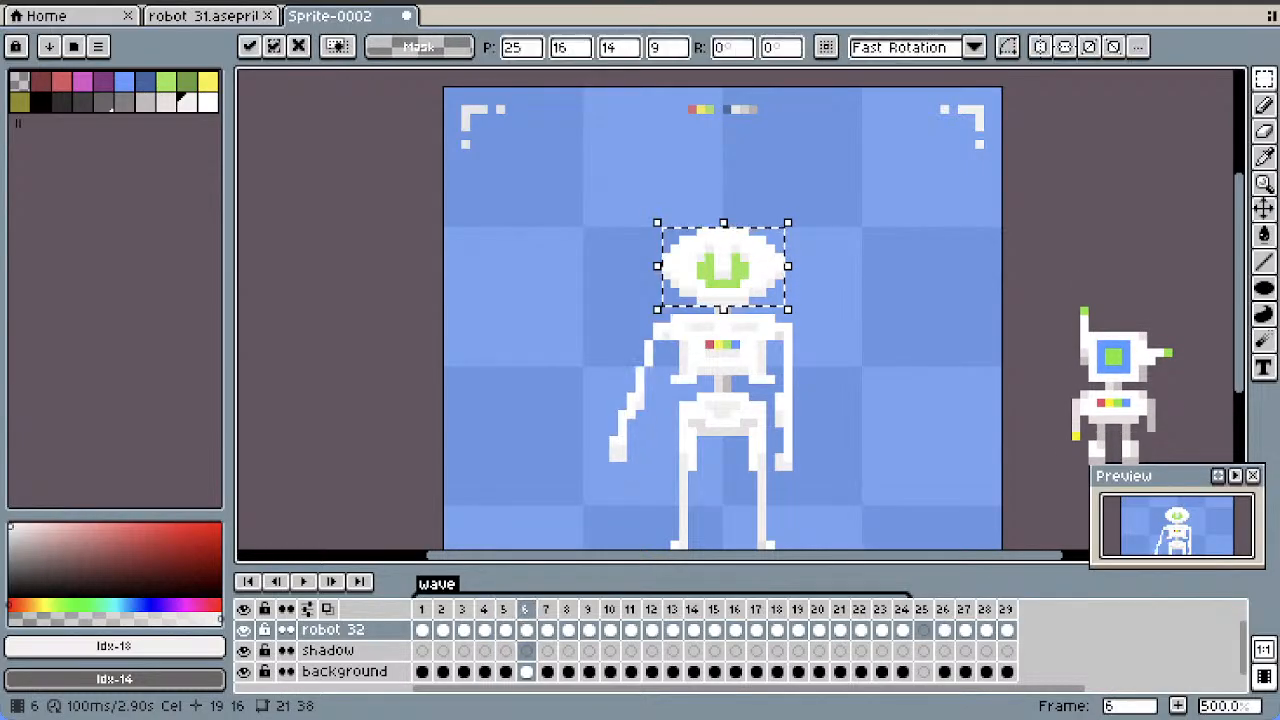
{"action": "key", "text": "period"}
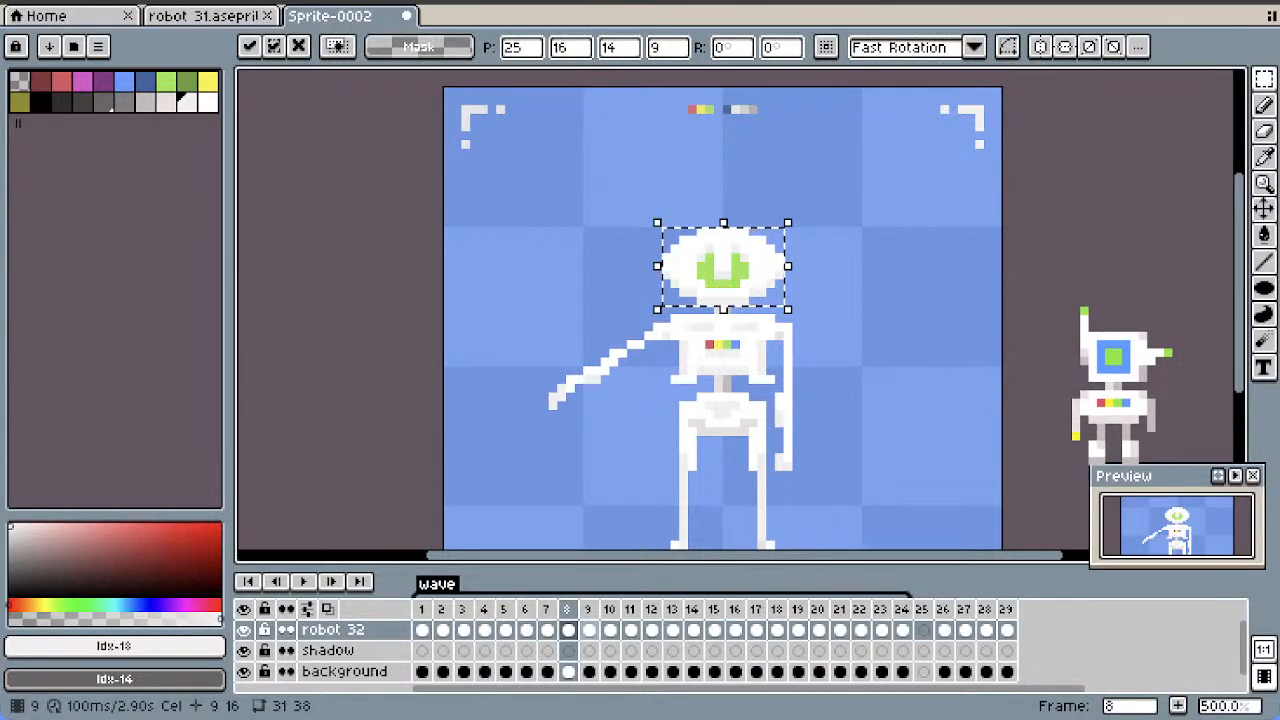
{"action": "key", "text": "period"}
{"action": "key", "text": "period"}
{"action": "key", "text": "period"}
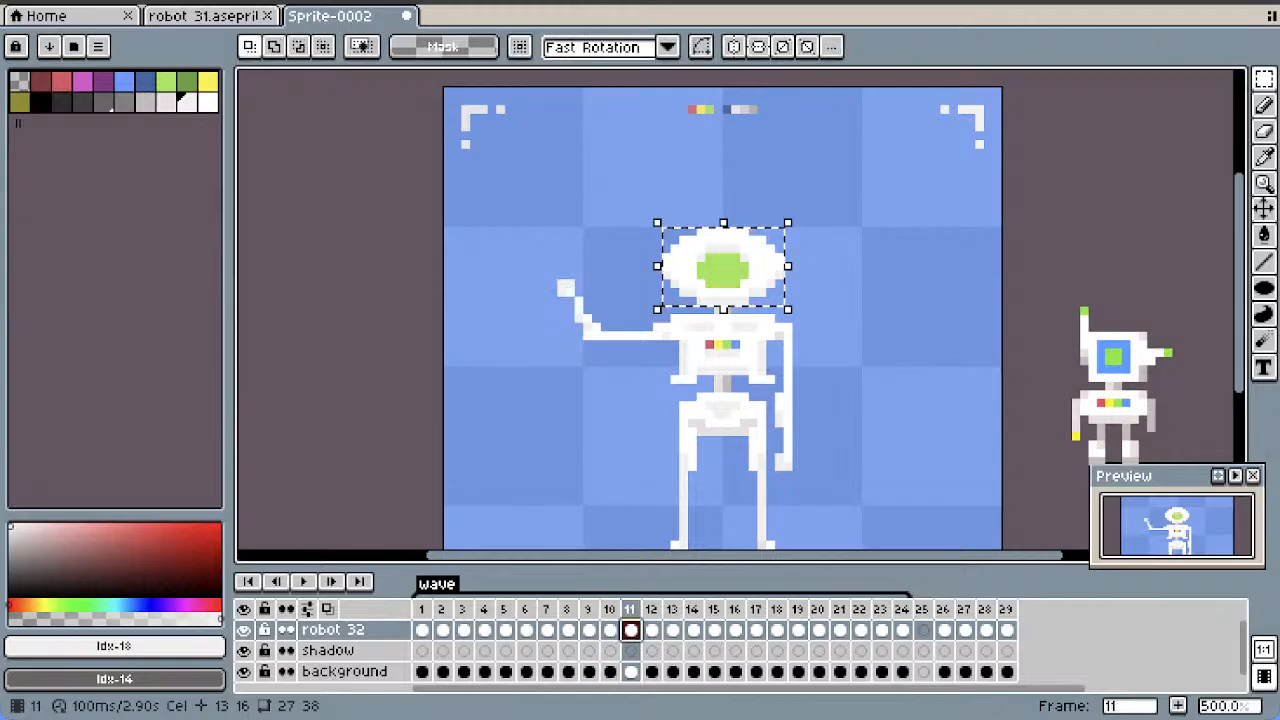
Paste the smiling head into frames 11 to 15, lowering it by 1 pixel in frames 13 to 15 to match the bob
{"action": "key", "text": "period"}
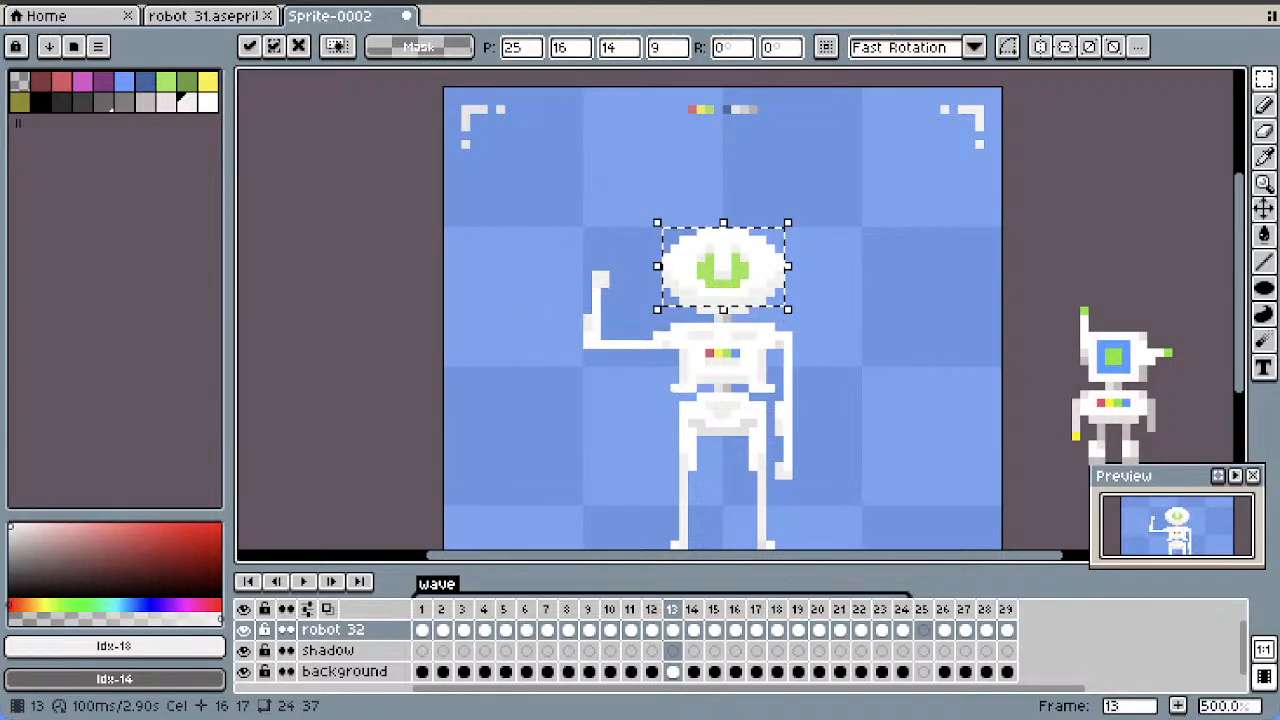
{"action": "key", "text": "period"}
{"action": "key", "text": "ctrl+v"}
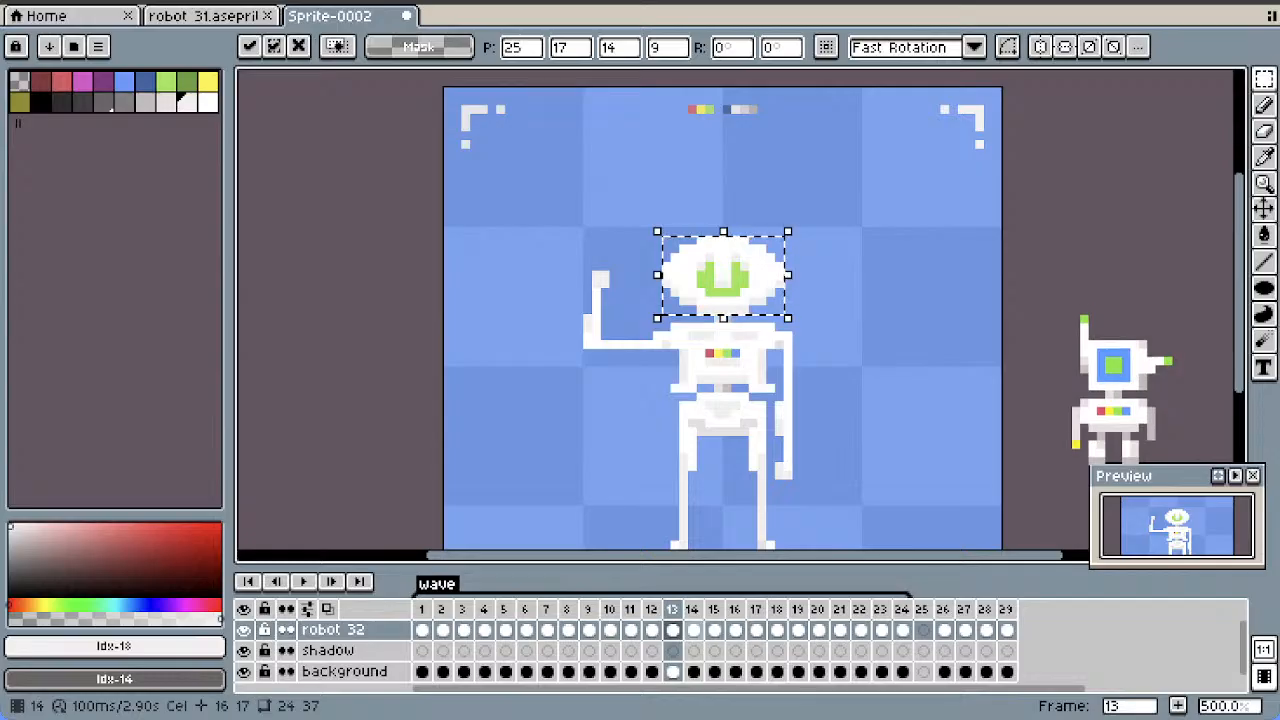
{"action": "key", "text": "period"}
{"action": "key", "text": "ctrl+v"}
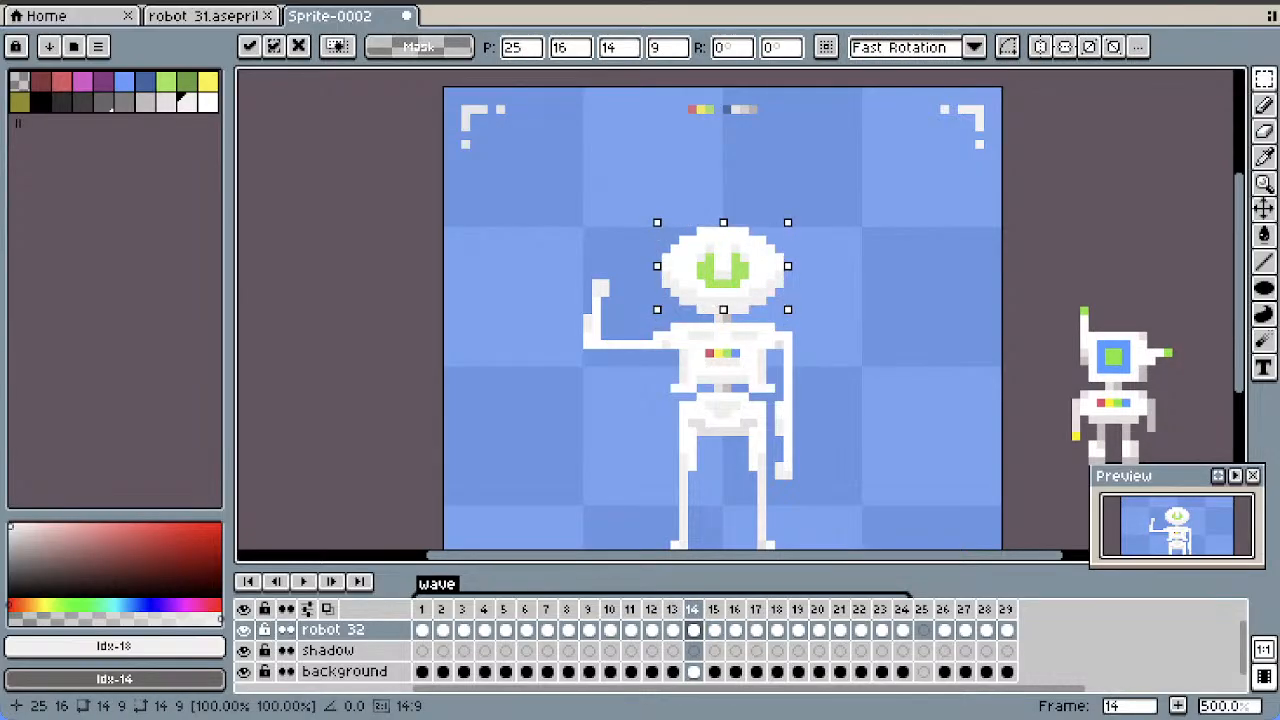
{"action": "key", "text": "period"}
{"action": "key", "text": "ctrl+v"}
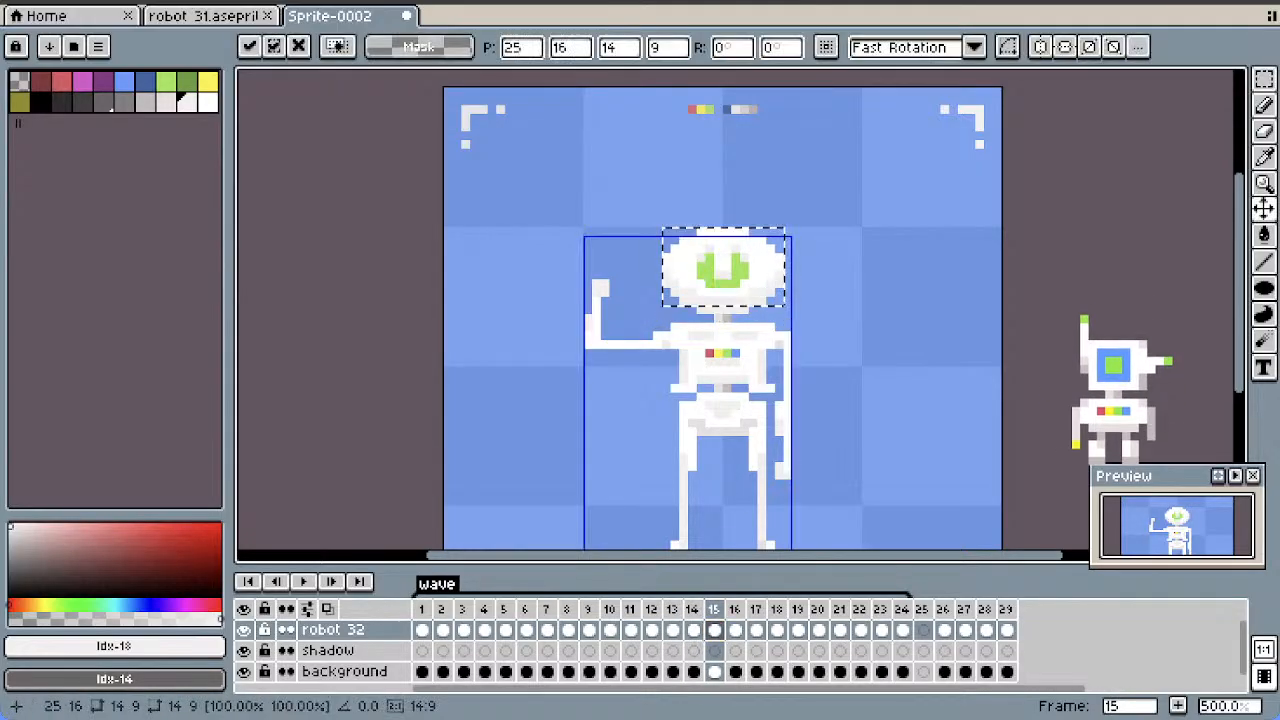
Paste the smiling head over the robot's head in the remaining wave frames 16 to 24 and clear the selection
{"action": "key", "text": "period"}
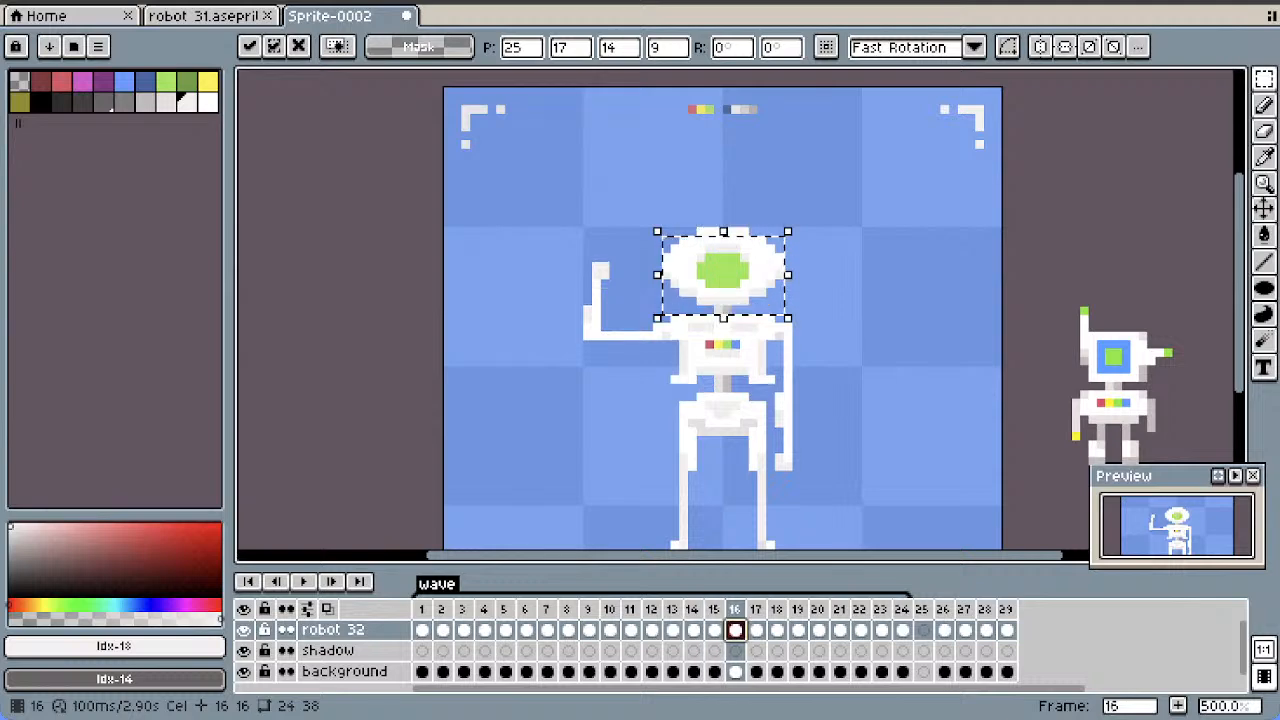
{"action": "key", "text": "ctrl+v"}
{"action": "key", "text": "period"}
{"action": "key", "text": "period"}
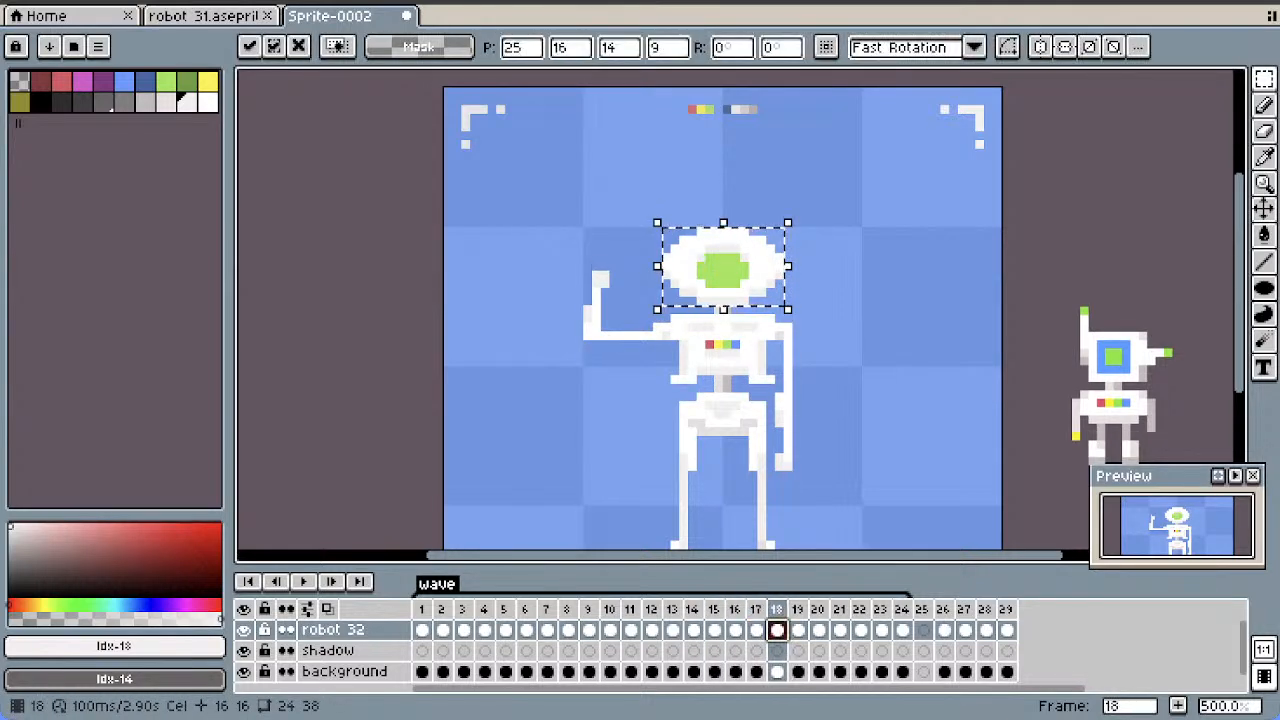
{"action": "key", "text": "period"}
{"action": "key", "text": "period"}
{"action": "key", "text": "period"}
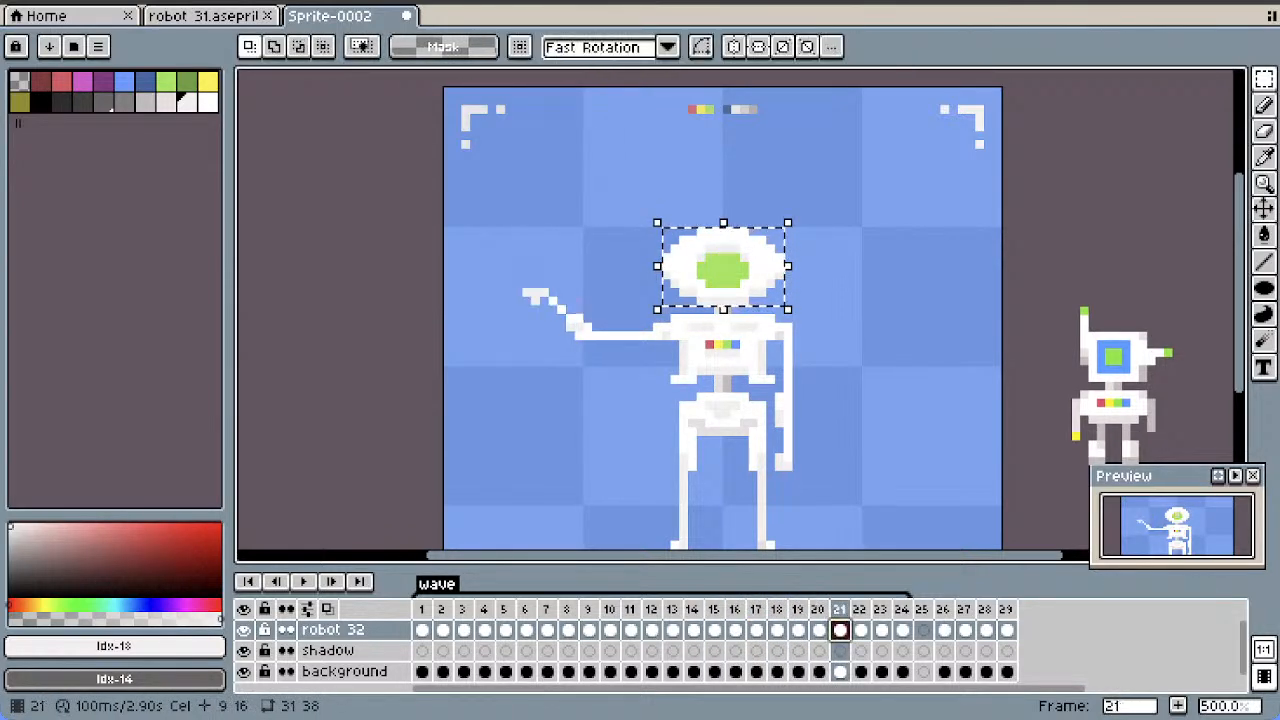
{"action": "key", "text": "period"}
{"action": "key", "text": "period"}
{"action": "key", "text": "period"}
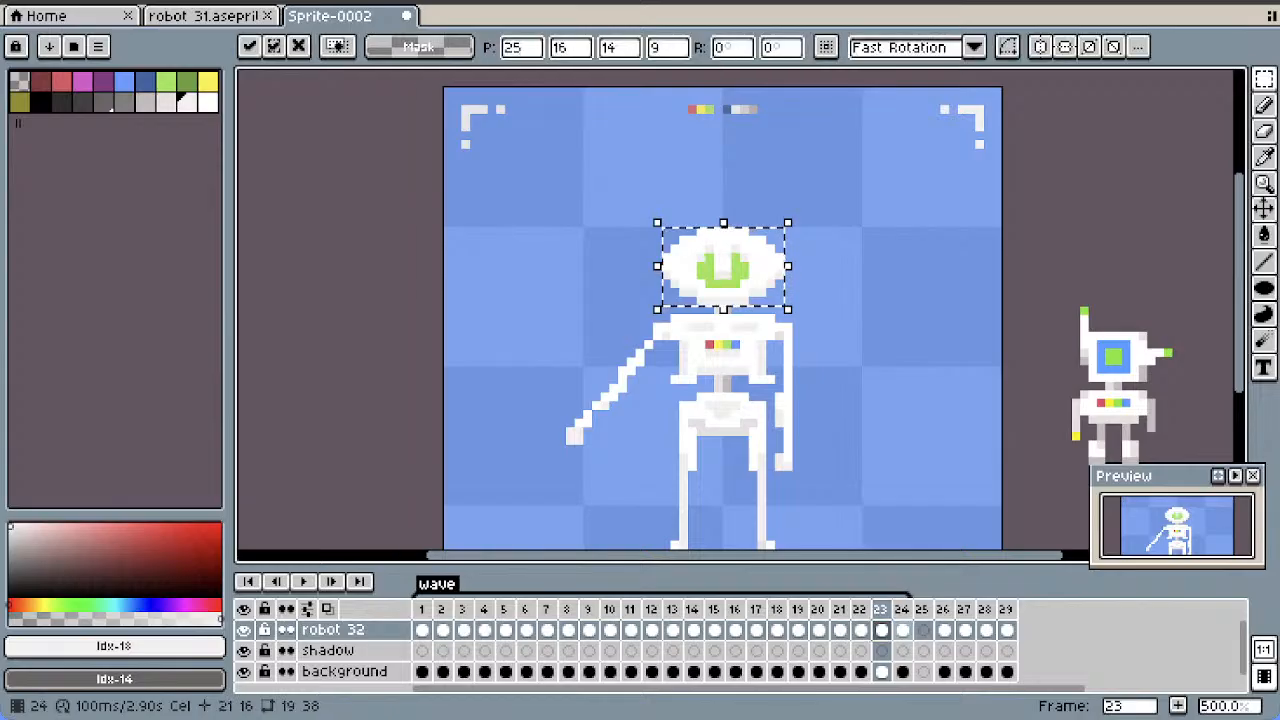
{"action": "key", "text": "Return"}
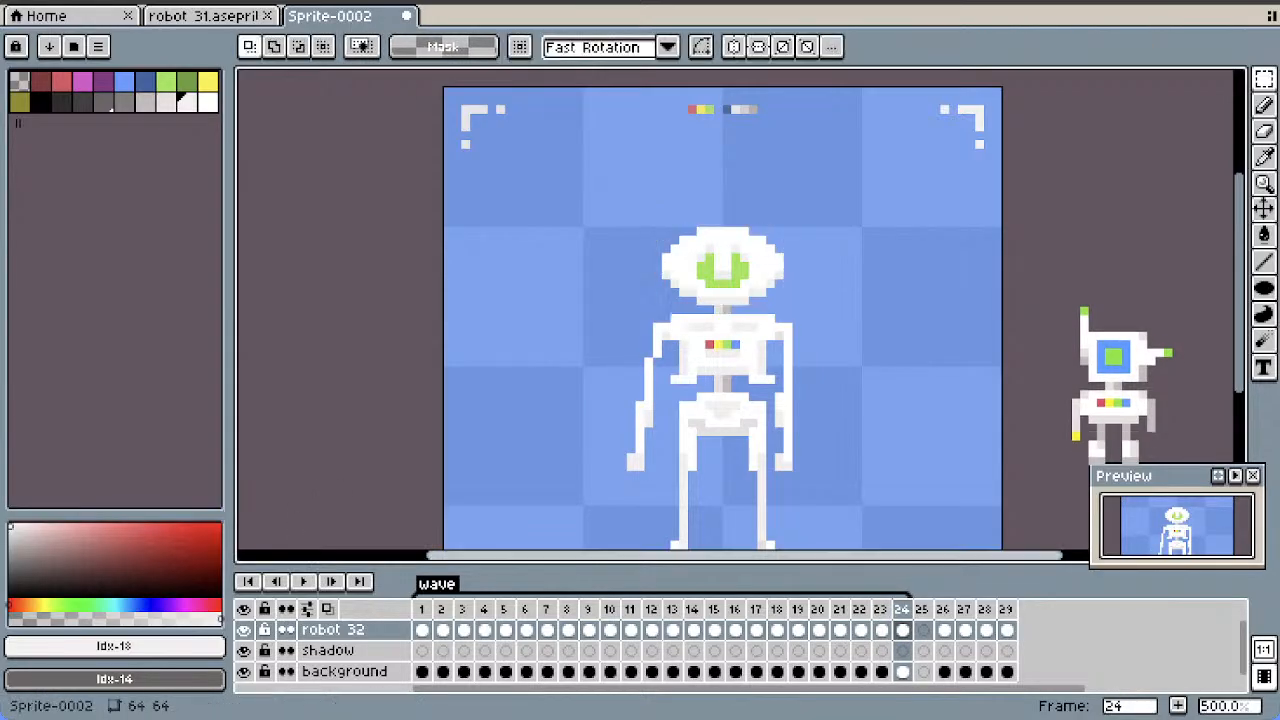
Play back the wave animation with the smiling face and stop it
{"action": "key", "text": "Return"}
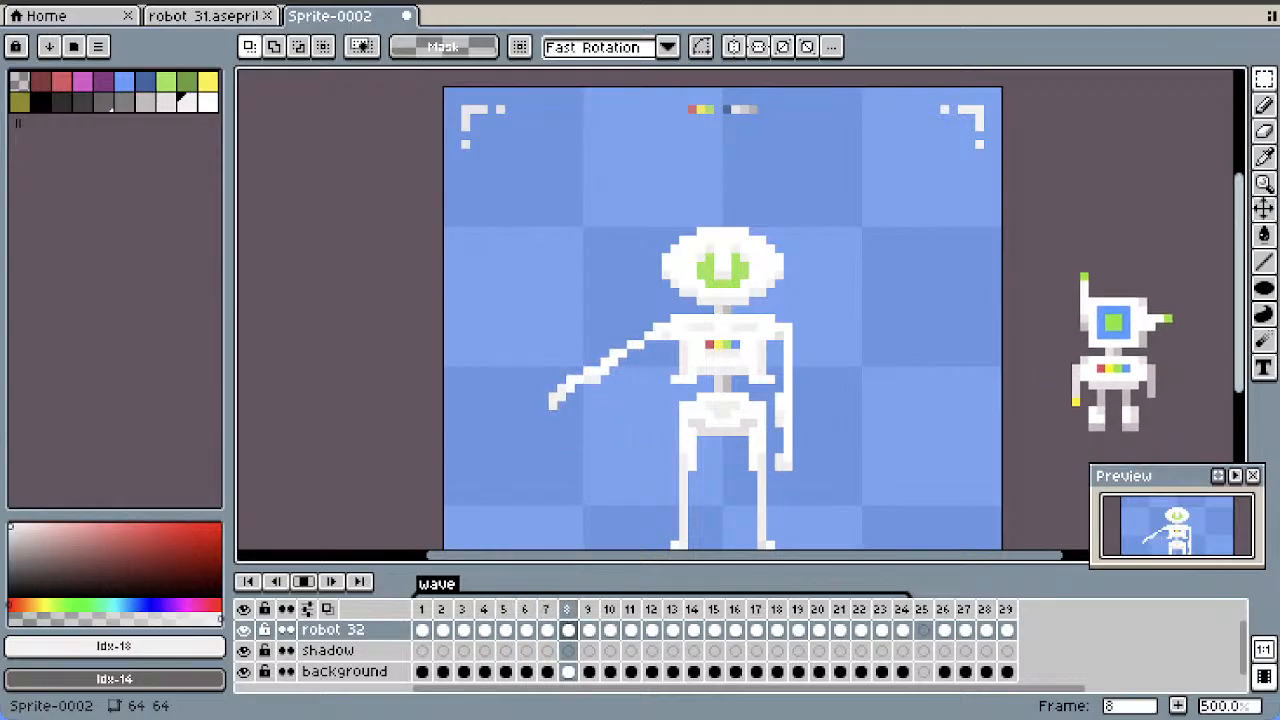
{"action": "left_click_drag", "start_coordinate": [1239, 290], "coordinate": [1239, 320]}
{"action": "scroll", "coordinate": [1002, 303], "scroll_direction": "down", "scroll_amount": 1}
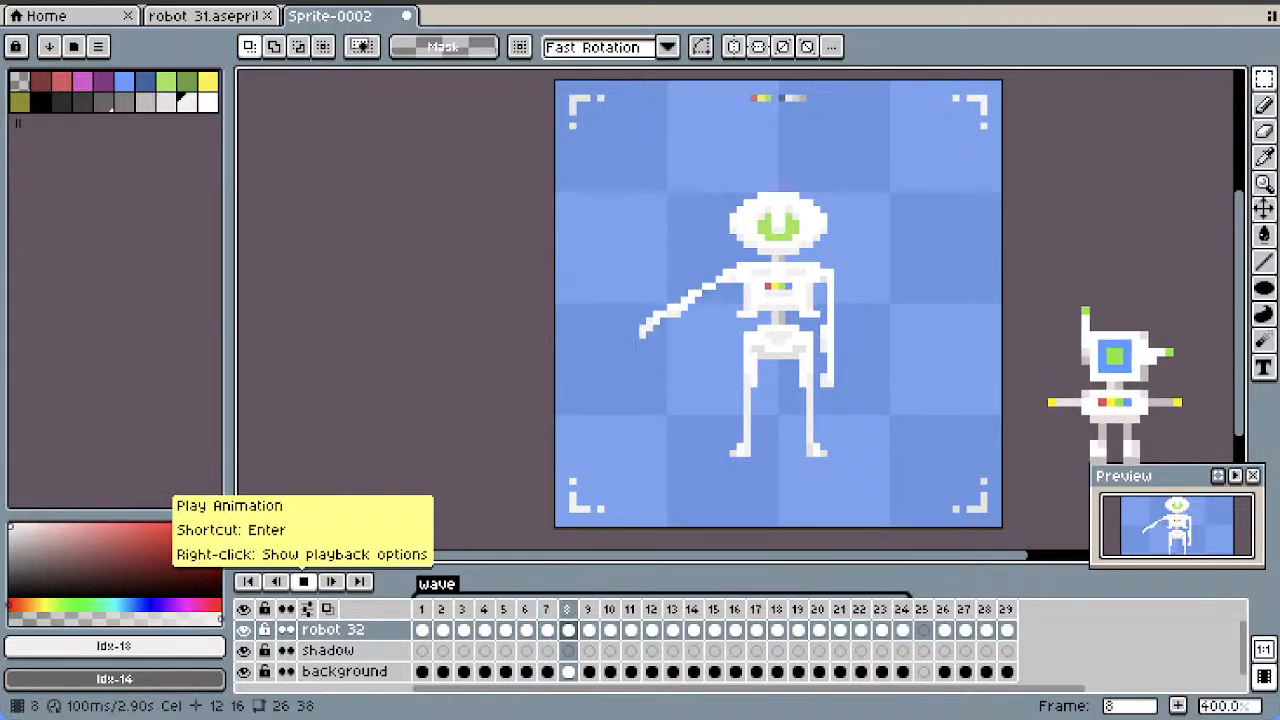
{"action": "left_click", "coordinate": [304, 581]}
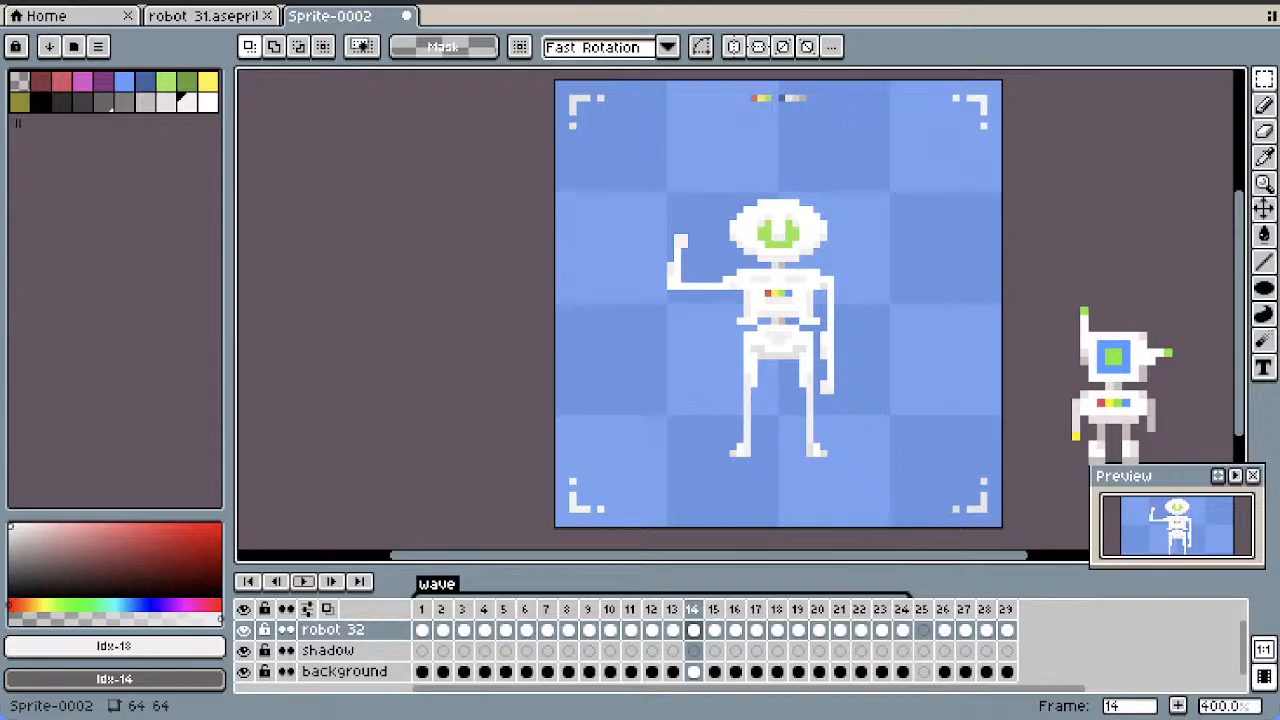
Examine the standing pose in frame 26 and compare the arm poses across the wave frames, back to frames 6 and 7
{"action": "left_click", "coordinate": [944, 609]}
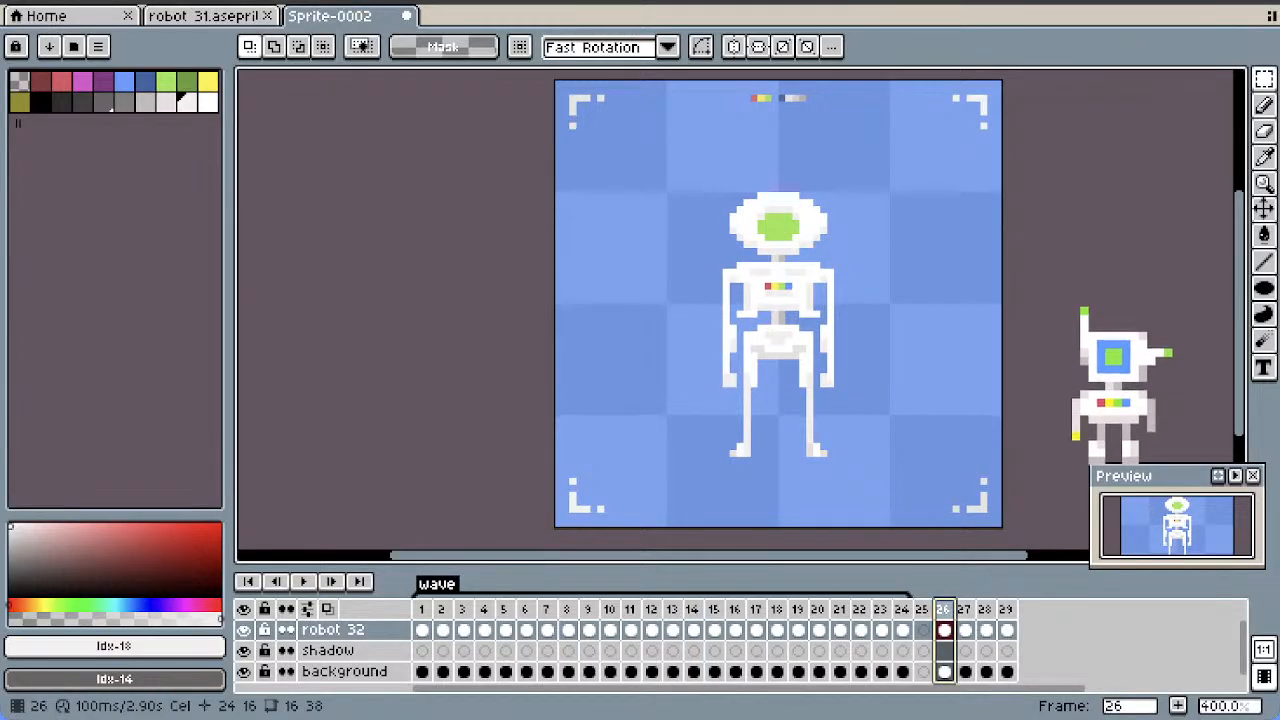
{"action": "left_click", "coordinate": [694, 630]}
{"action": "left_click", "coordinate": [756, 609]}
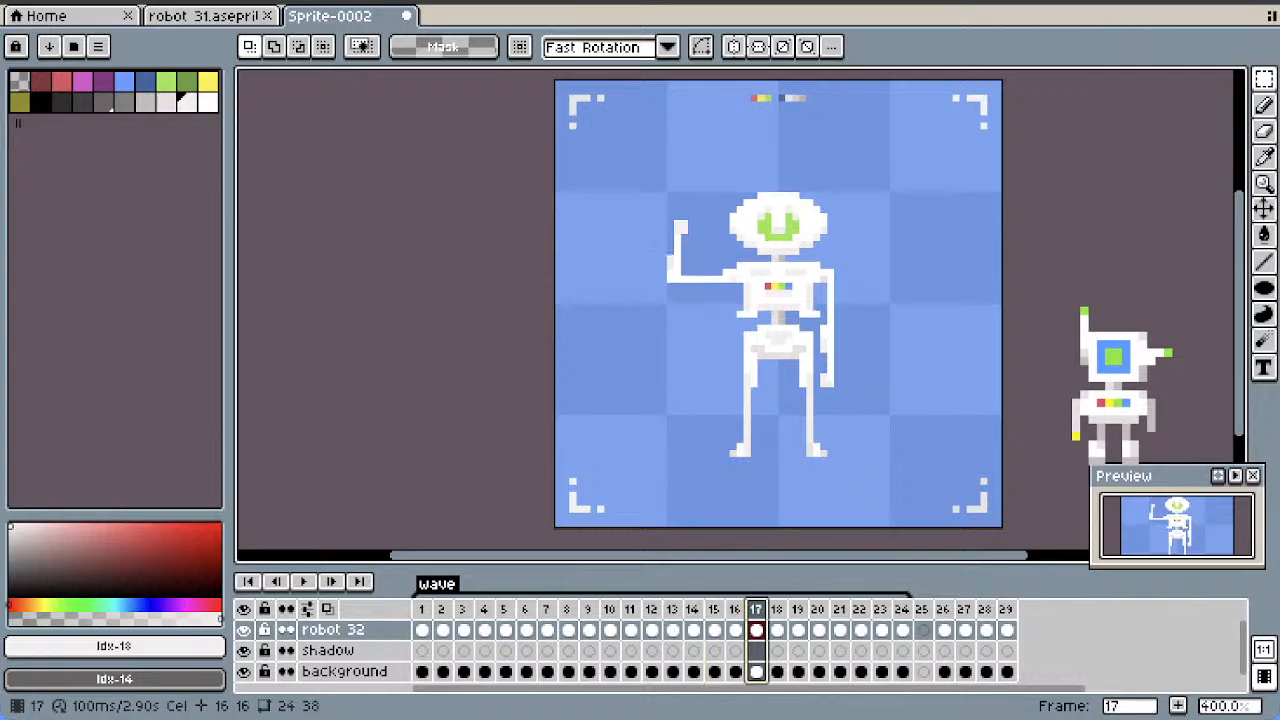
{"action": "left_click", "coordinate": [798, 609]}
{"action": "left_click", "coordinate": [673, 609]}
{"action": "left_click", "coordinate": [652, 609]}
{"action": "key", "text": "Left"}
{"action": "key", "text": "Left"}
{"action": "key", "text": "Left"}
{"action": "key", "text": "Left"}
{"action": "key", "text": "Left"}
{"action": "key", "text": "Left"}
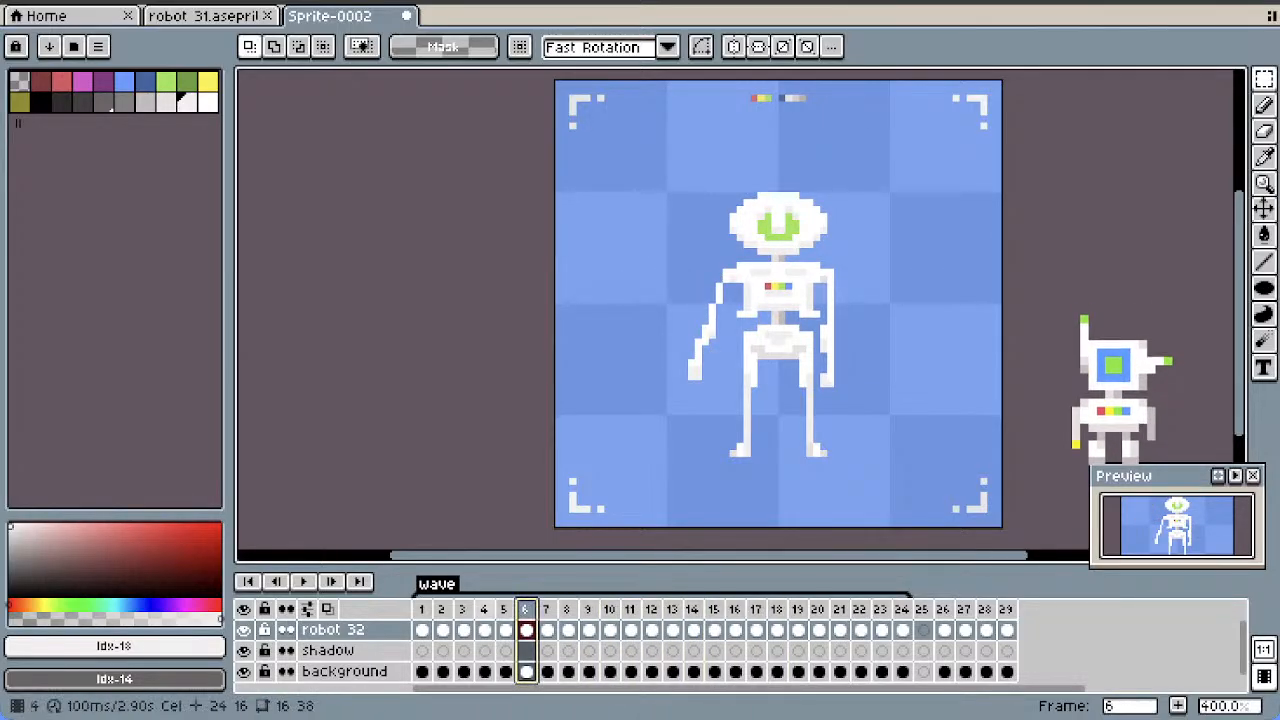
{"action": "left_click", "coordinate": [484, 630]}
{"action": "left_click", "coordinate": [547, 630]}
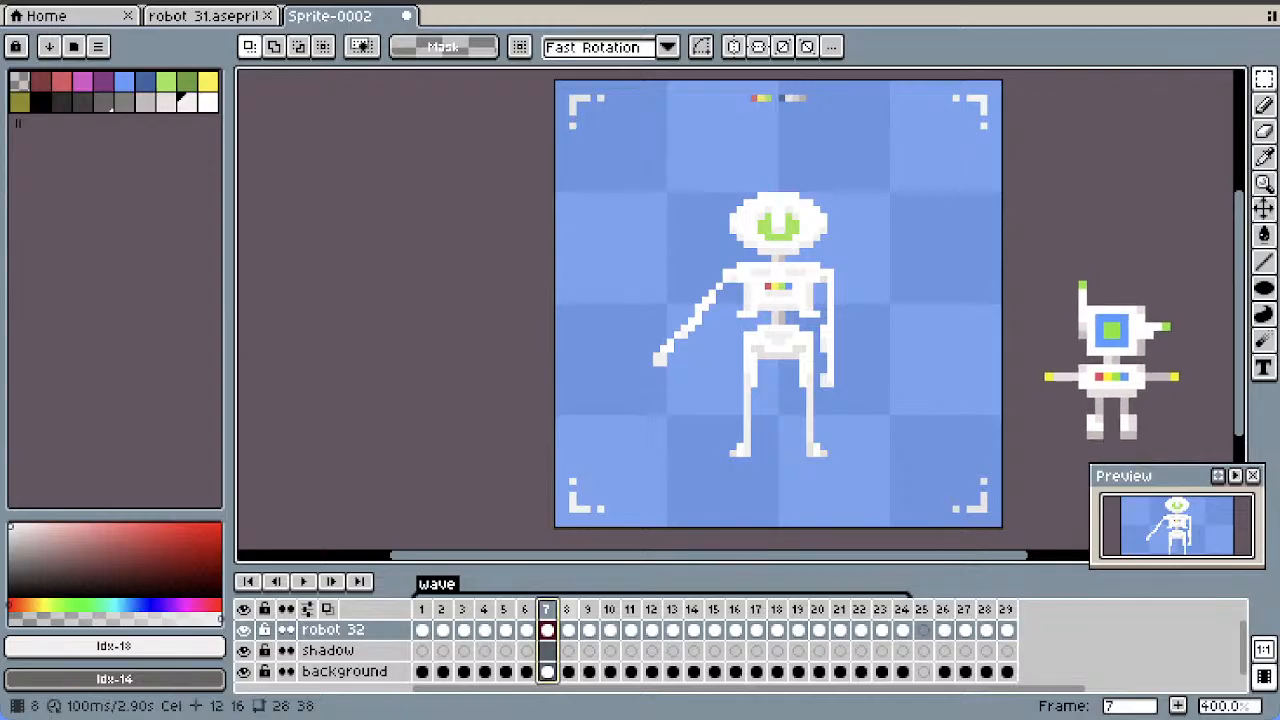
{"action": "left_click", "coordinate": [568, 609]}
{"action": "left_click", "coordinate": [547, 609]}
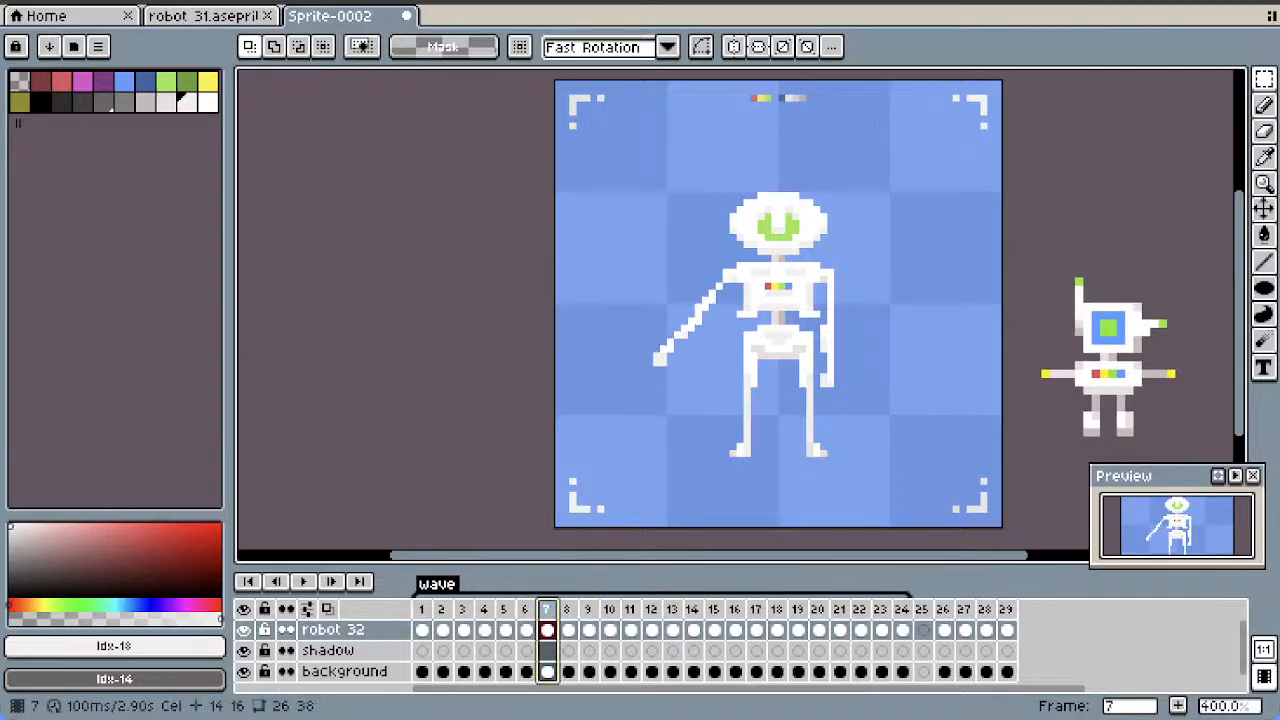
Copy frames 1 to 7 and add empty frames 30 and 31 at the end of the timeline
{"action": "left_click", "coordinate": [526, 609], "text": "shift"}
{"action": "left_click_drag", "start_coordinate": [526, 609], "coordinate": [422, 609]}
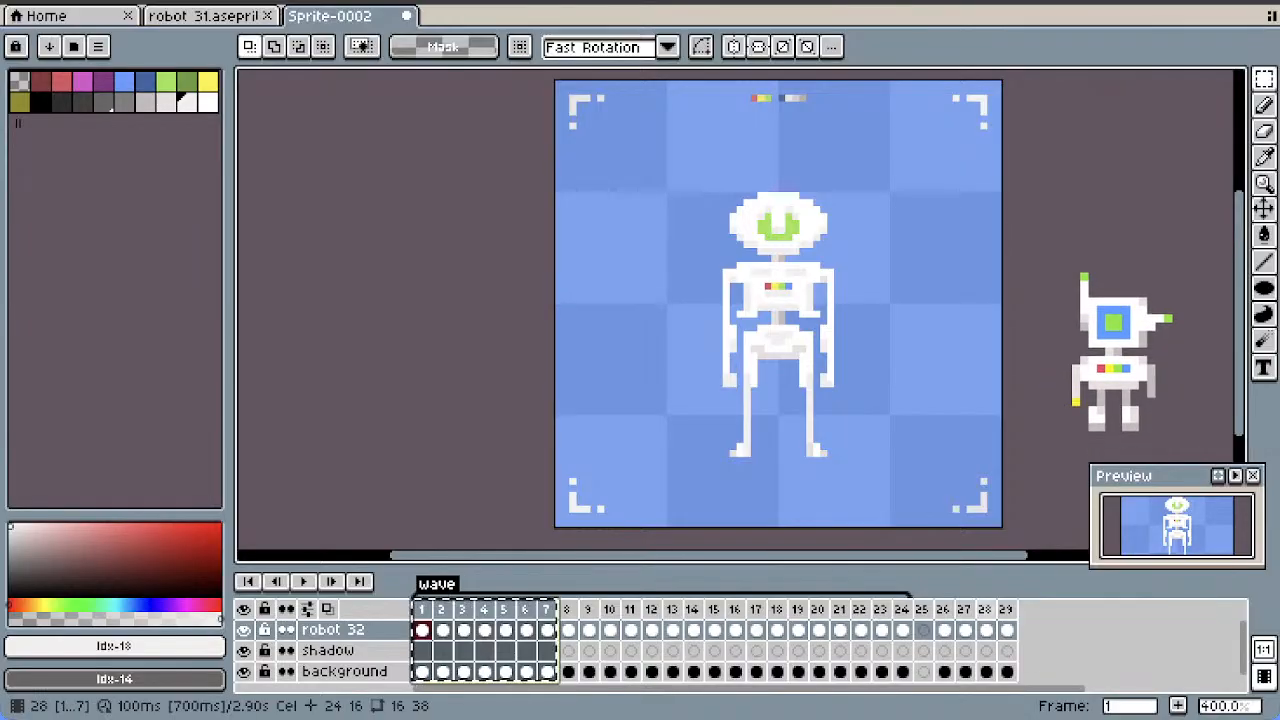
{"action": "right_click", "coordinate": [1006, 609]}
{"action": "left_click", "coordinate": [1010, 613]}
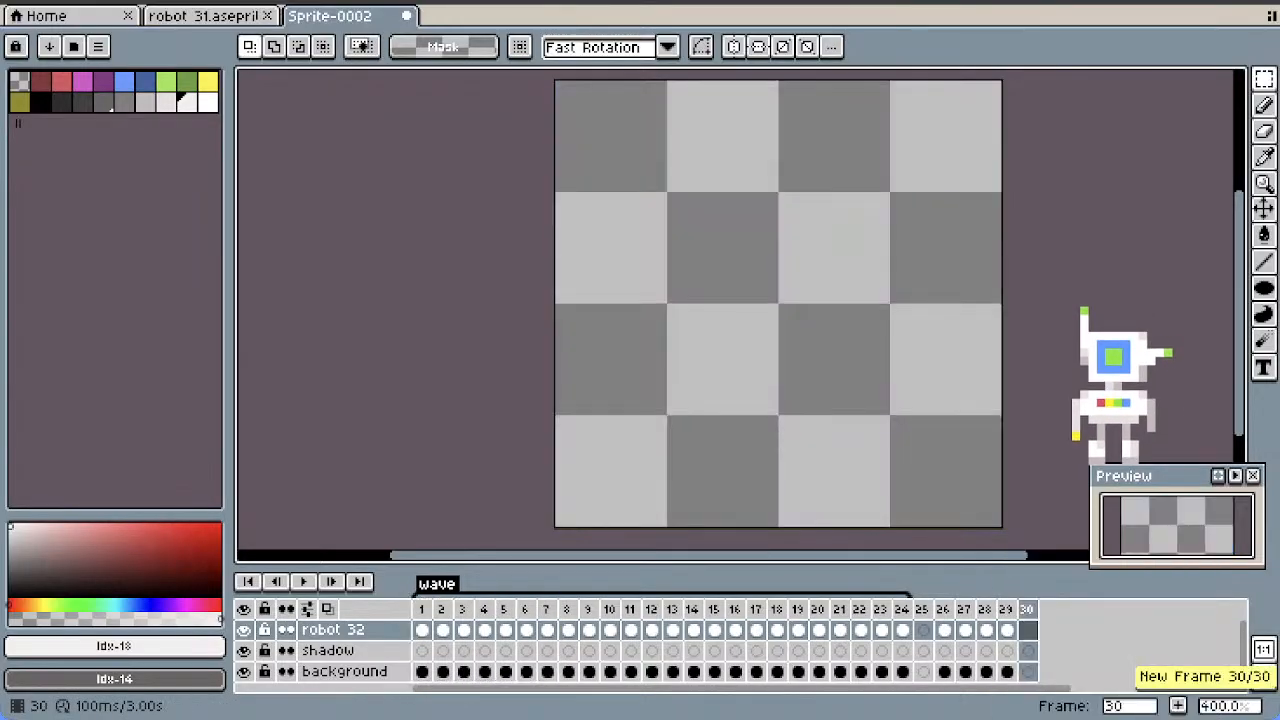
{"action": "right_click", "coordinate": [1030, 609]}
{"action": "left_click", "coordinate": [1100, 613]}
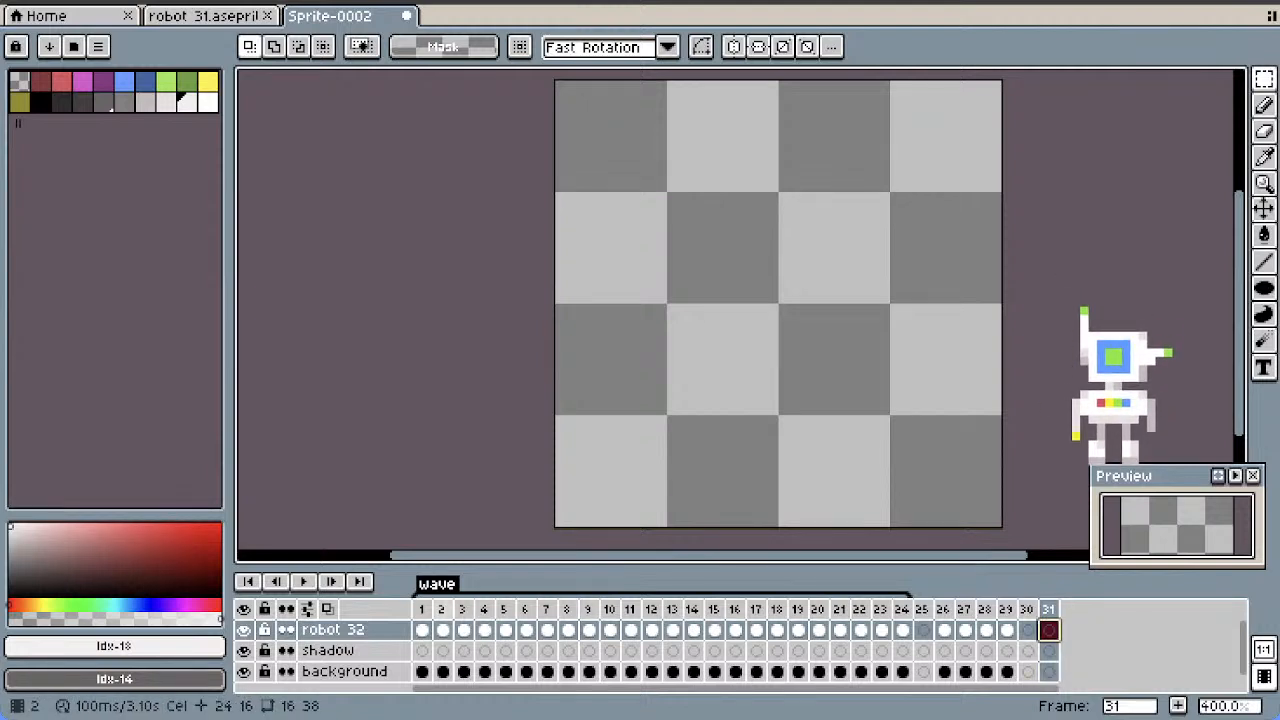
Copy frames 1 to 7 and paste them at the end of the timeline as frames 31 to 37
{"action": "left_click_drag", "start_coordinate": [422, 609], "coordinate": [546, 609]}
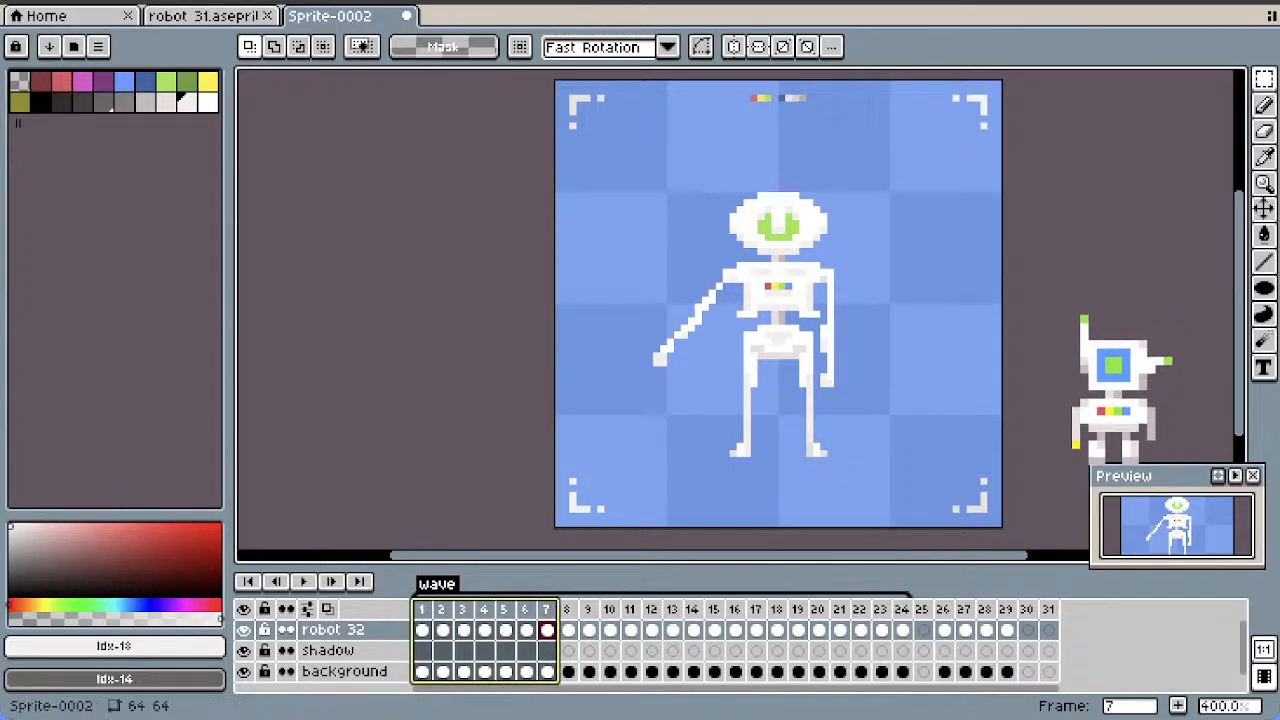
{"action": "key", "text": "ctrl+c"}
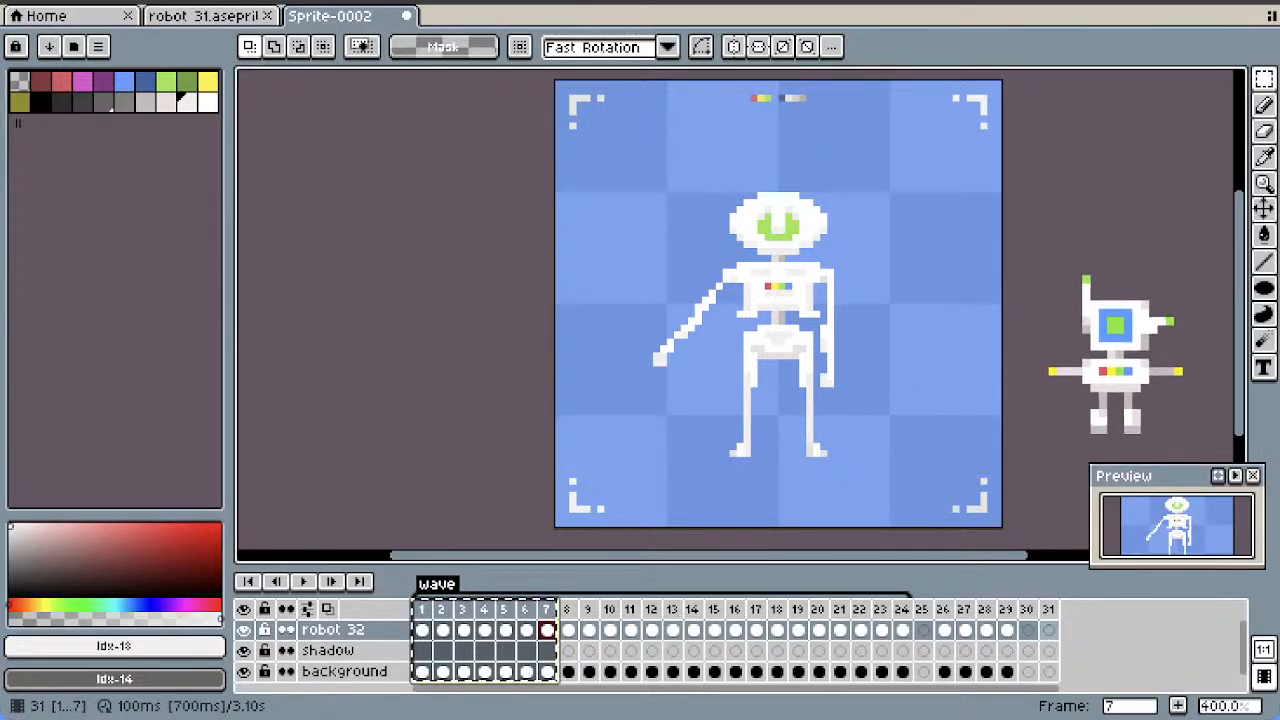
{"action": "key", "text": "End"}
{"action": "key", "text": "ctrl+v"}
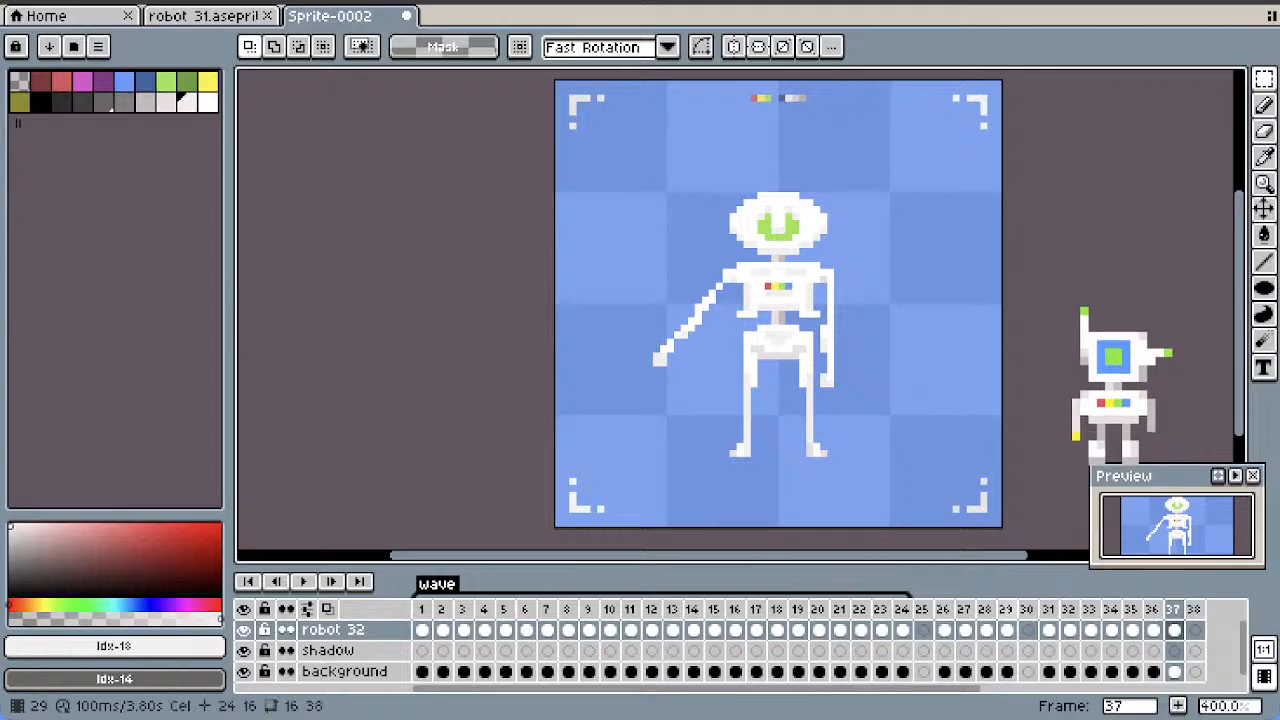
Delete the old frames 26 to 29 and the empty frame following them, so the pasted sequence starts at frame 26
{"action": "left_click_drag", "start_coordinate": [1007, 609], "coordinate": [944, 609]}
{"action": "key", "text": "alt+c"}
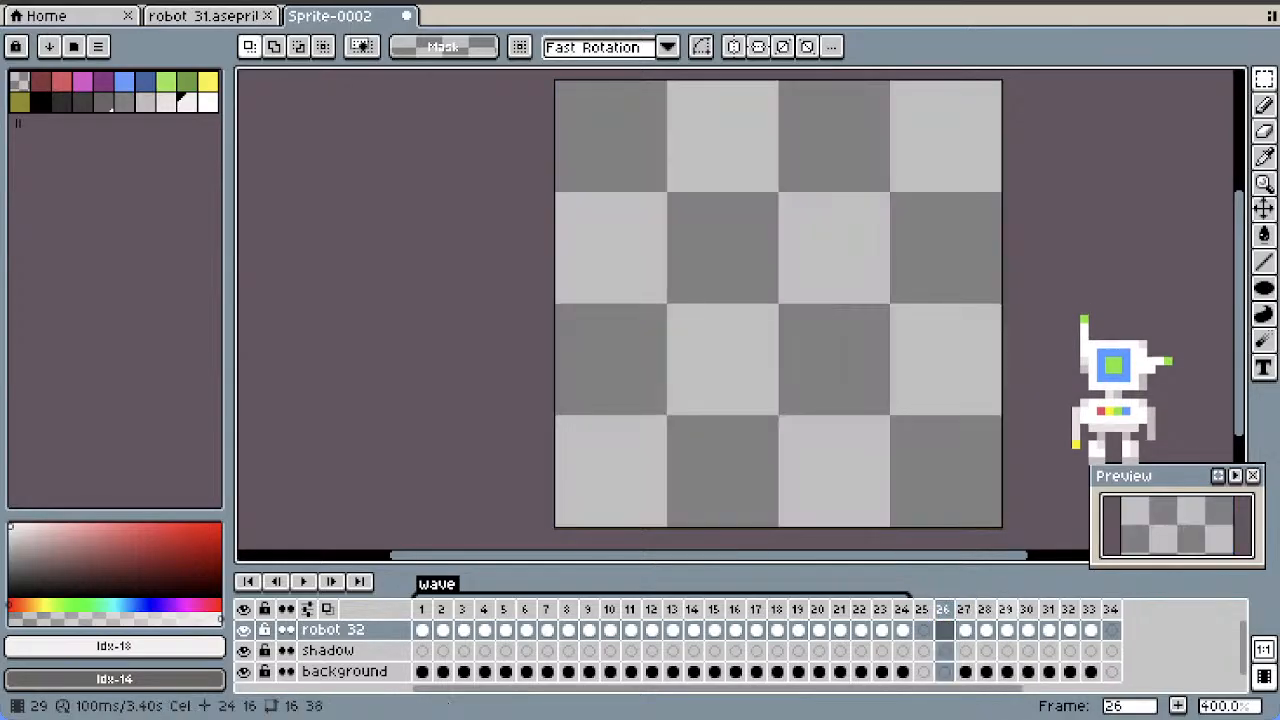
{"action": "key", "text": "alt+c"}
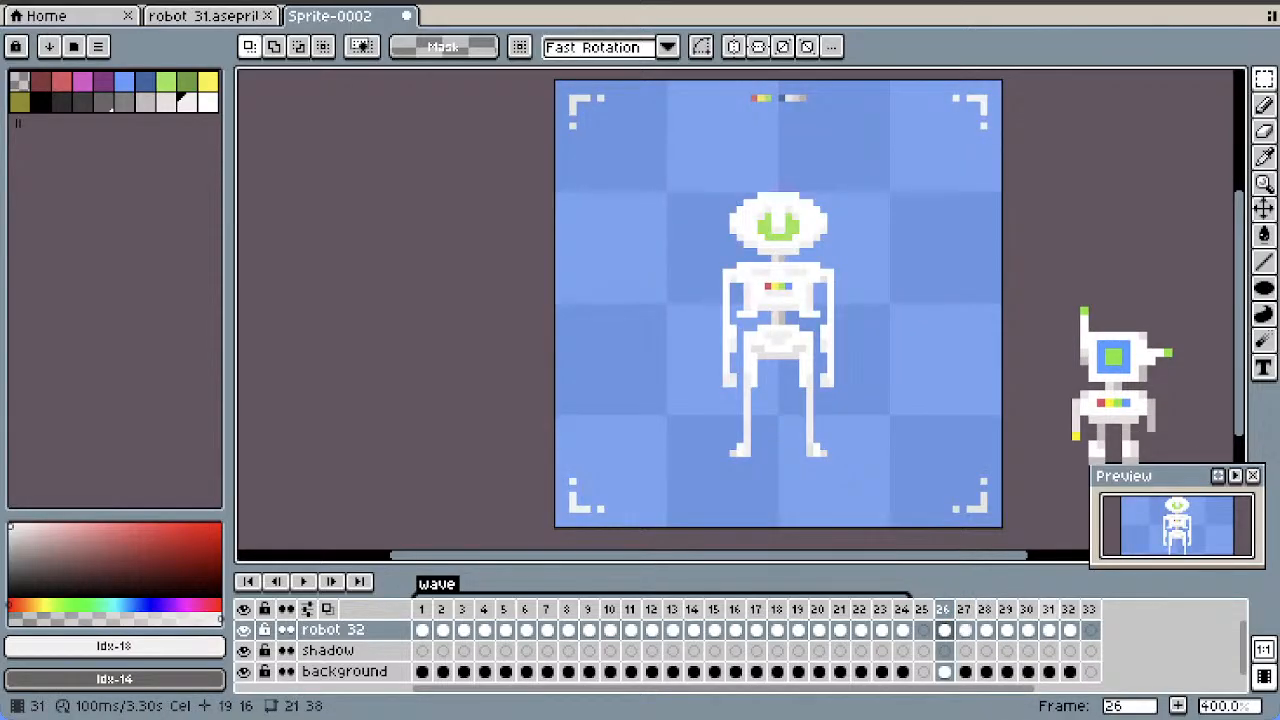
Copy the standing pose from frame 26 into frame 33 and into a new last frame 34
{"action": "left_click", "coordinate": [1069, 609]}
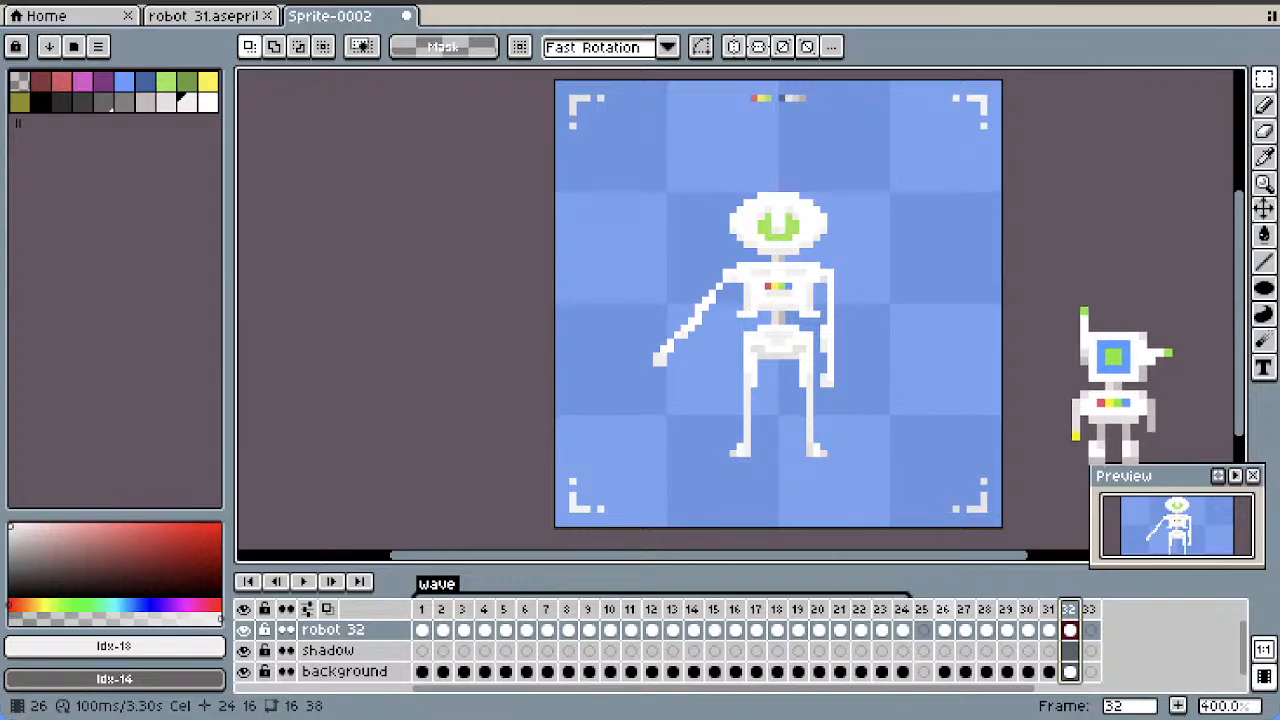
{"action": "left_click", "coordinate": [943, 609]}
{"action": "key", "text": "ctrl+c"}
{"action": "left_click", "coordinate": [1090, 609]}
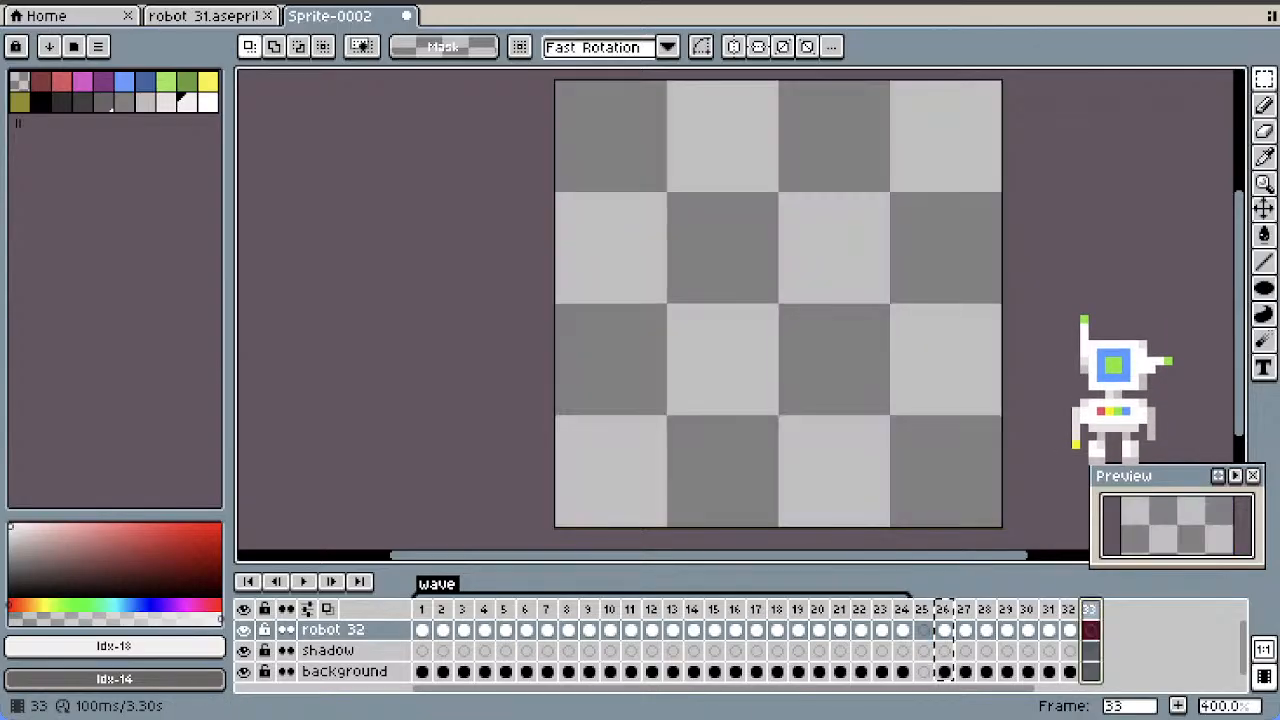
{"action": "key", "text": "ctrl+v"}
{"action": "left_click", "coordinate": [1111, 609]}
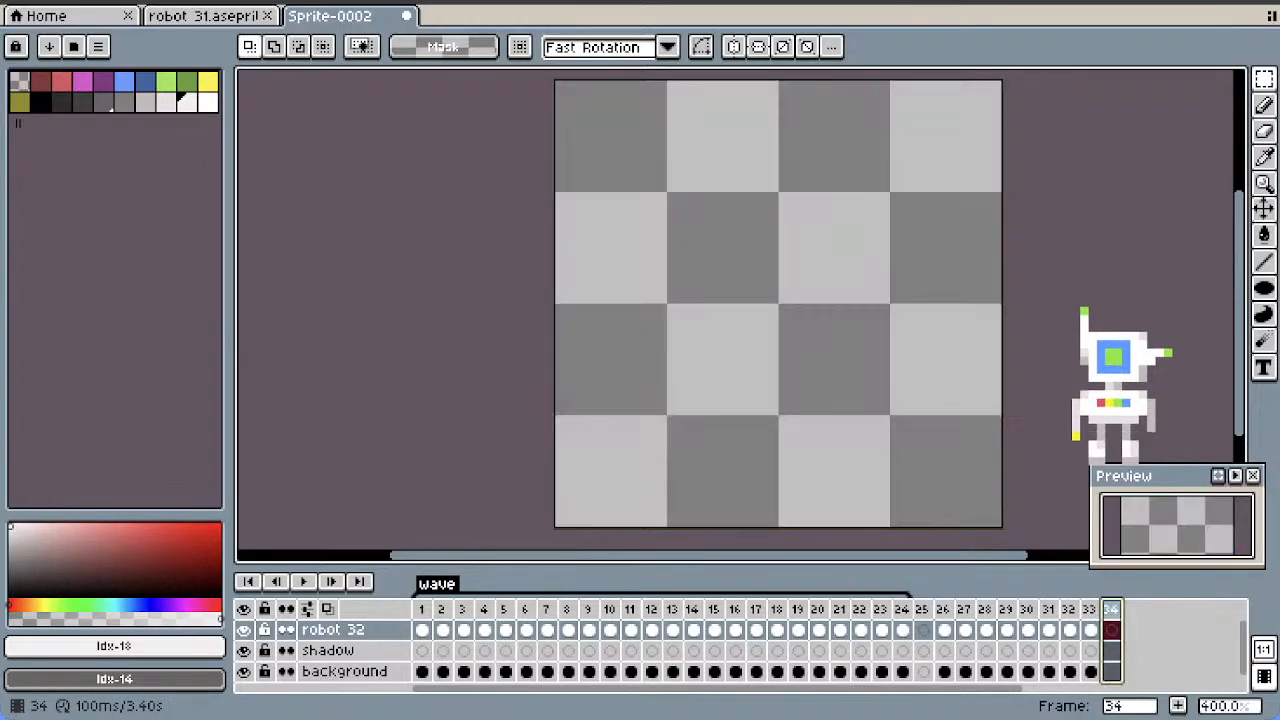
{"action": "key", "text": "Left"}
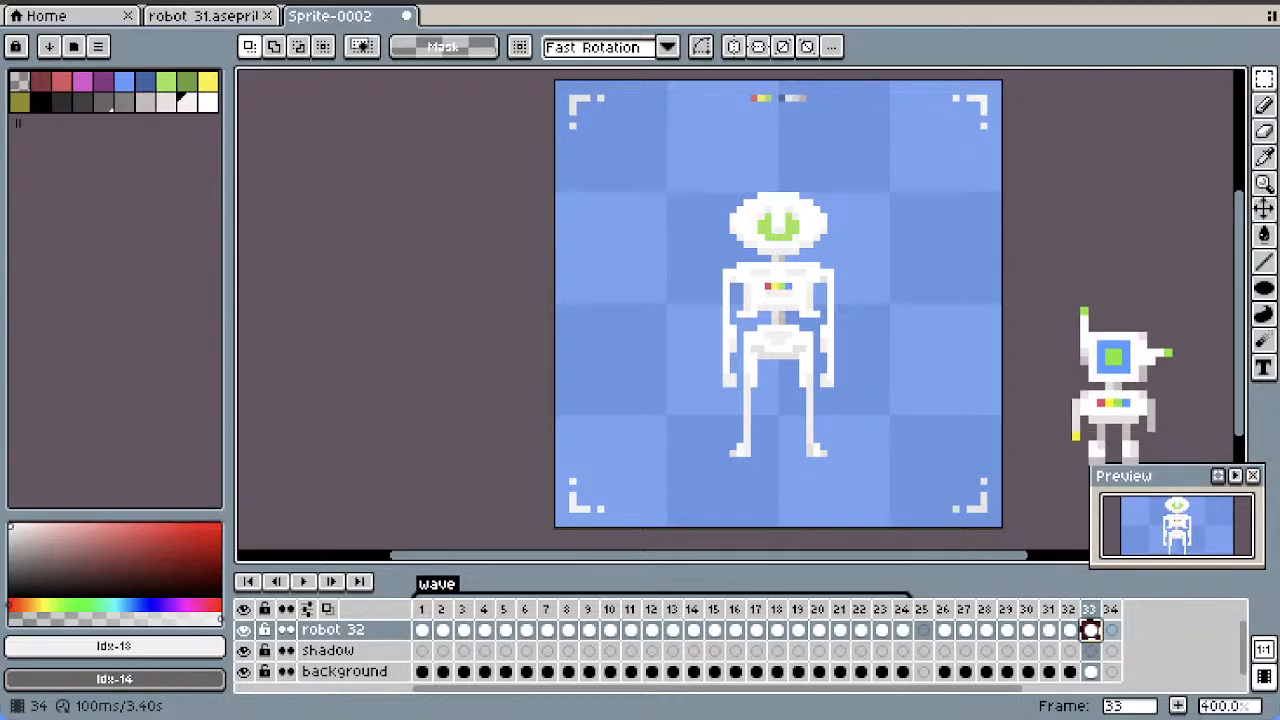
{"action": "left_click_drag", "start_coordinate": [1090, 629], "coordinate": [1090, 671]}
{"action": "left_click", "coordinate": [1111, 630]}
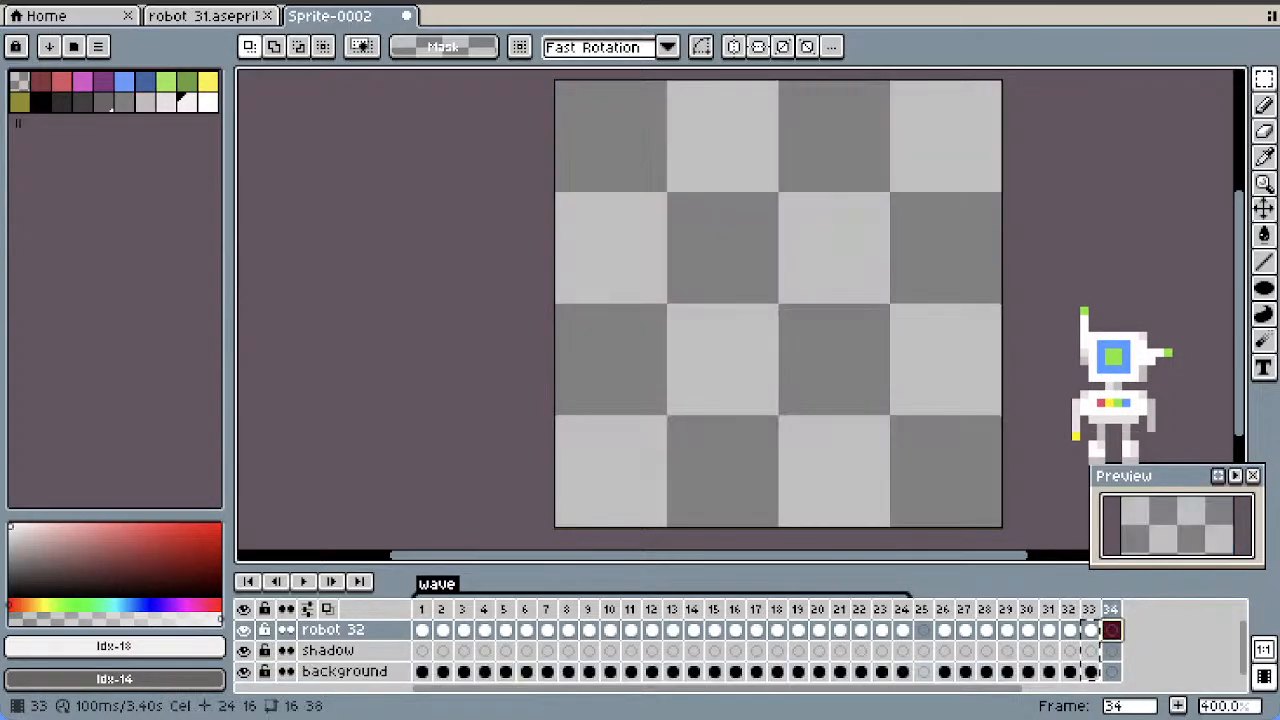
{"action": "key", "text": "ctrl+v"}
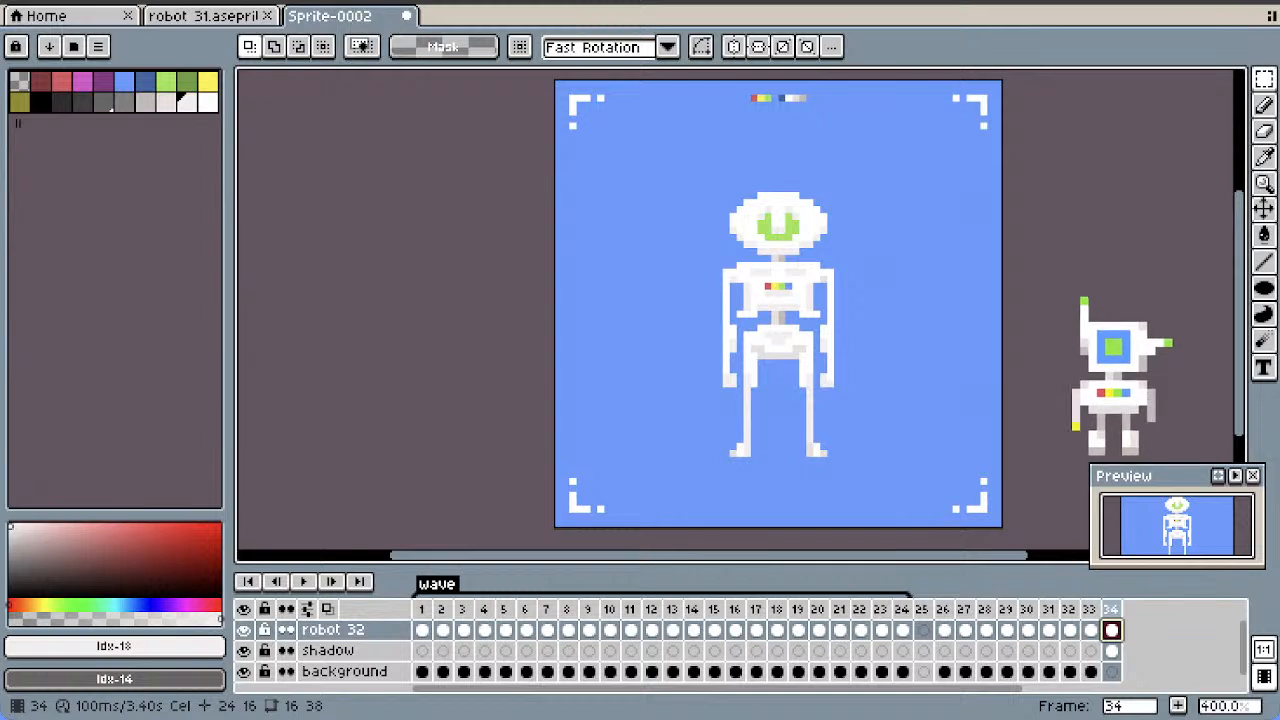
Duplicate frame 34 as frames 35 to 37 and move their misplaced shadow cels down to the background layer
{"action": "right_click", "coordinate": [1111, 650]}
{"action": "left_click", "coordinate": [1115, 594]}
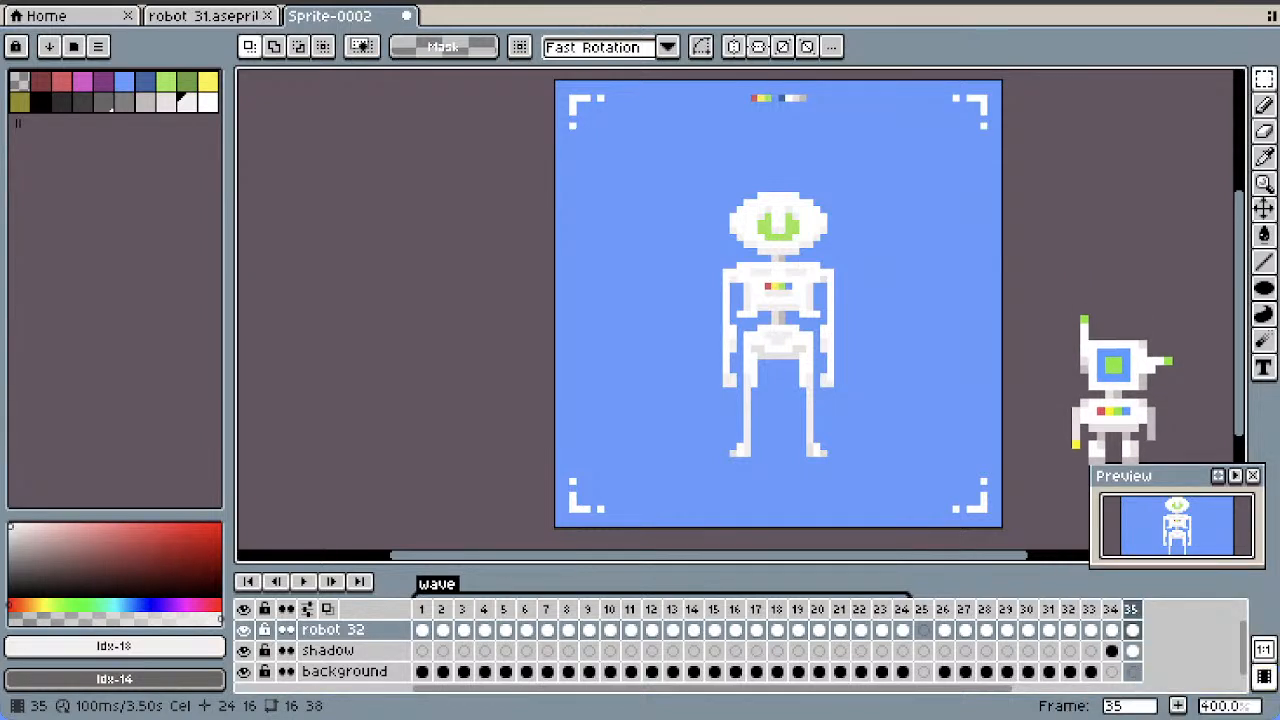
{"action": "right_click", "coordinate": [1131, 609]}
{"action": "left_click", "coordinate": [1135, 594]}
{"action": "right_click", "coordinate": [1151, 609]}
{"action": "left_click", "coordinate": [1153, 594]}
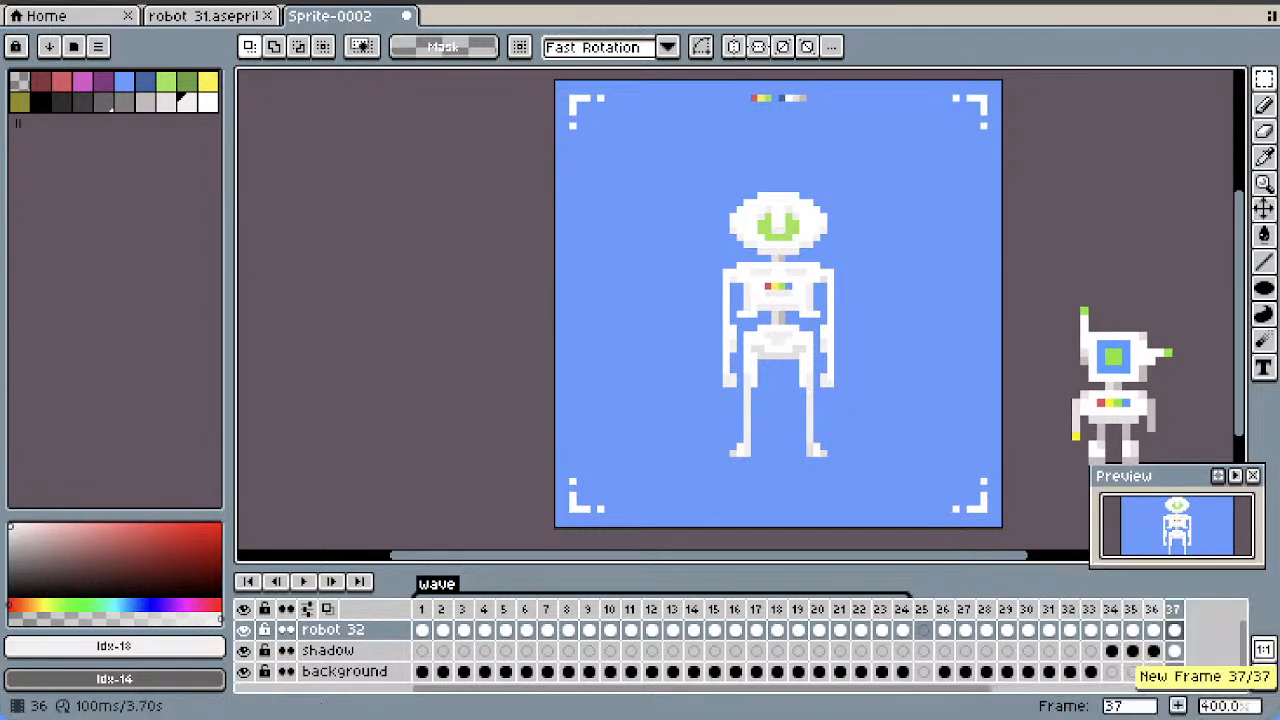
{"action": "left_click_drag", "start_coordinate": [1111, 650], "coordinate": [1153, 672]}
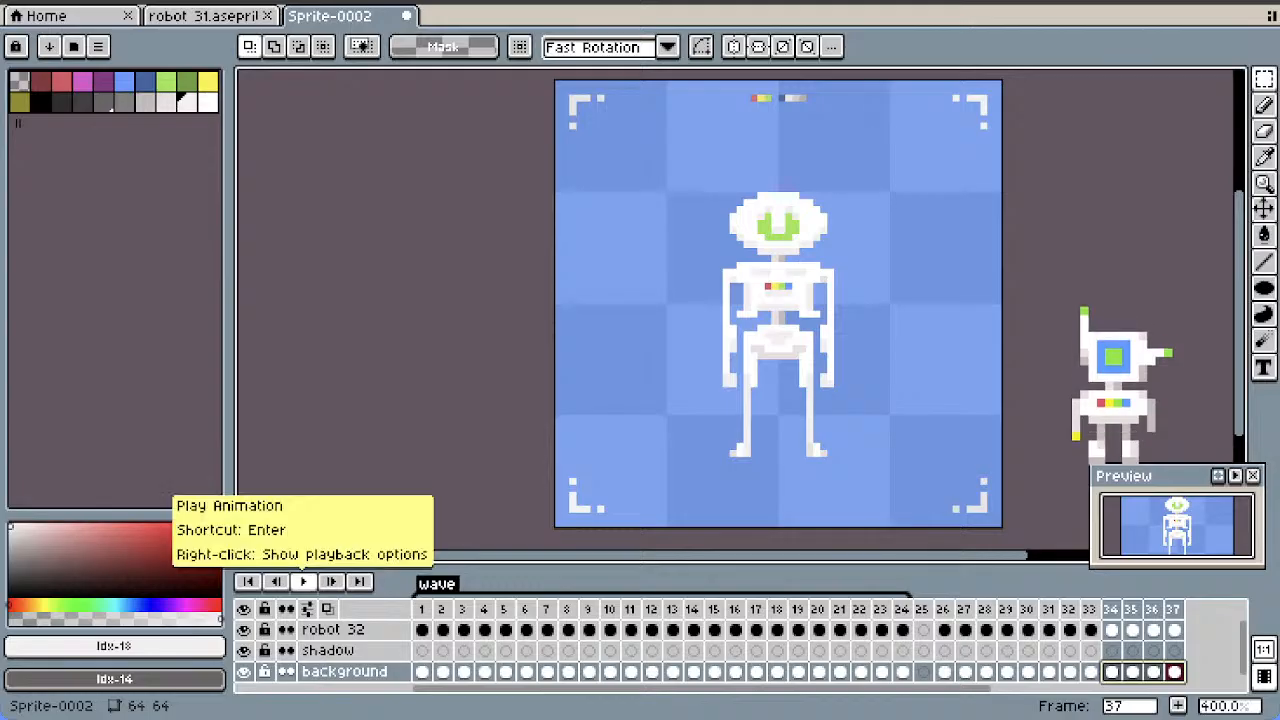
Play back the wave animation and compare the arm poses across frames 26 to 34
{"action": "left_click", "coordinate": [303, 581]}
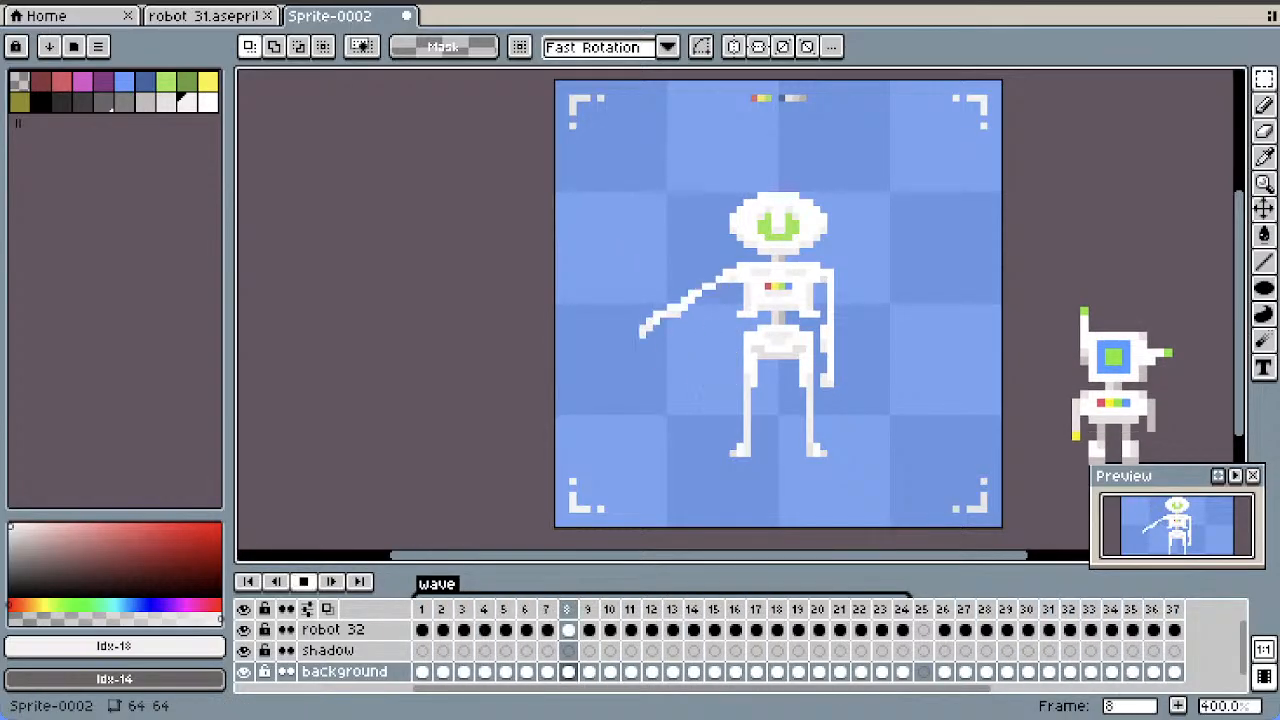
{"action": "left_click", "coordinate": [303, 581]}
{"action": "left_click", "coordinate": [944, 630]}
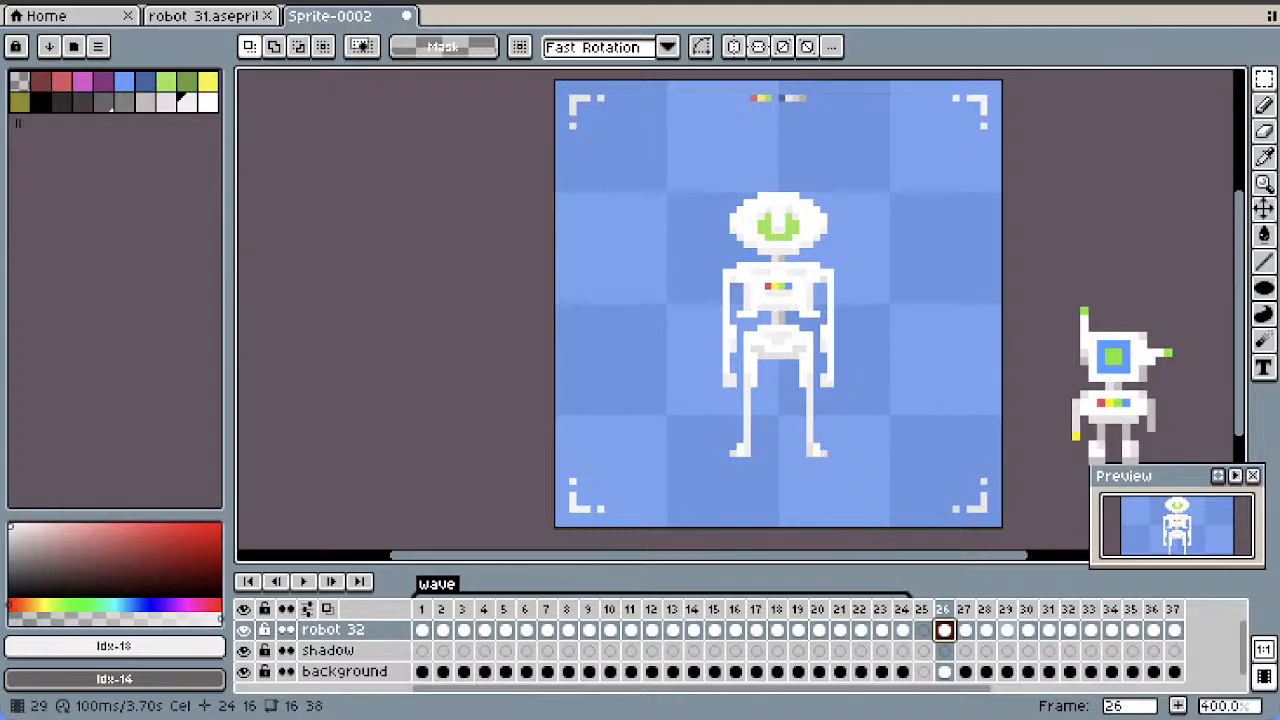
{"action": "left_click", "coordinate": [1028, 630]}
{"action": "left_click", "coordinate": [1070, 630]}
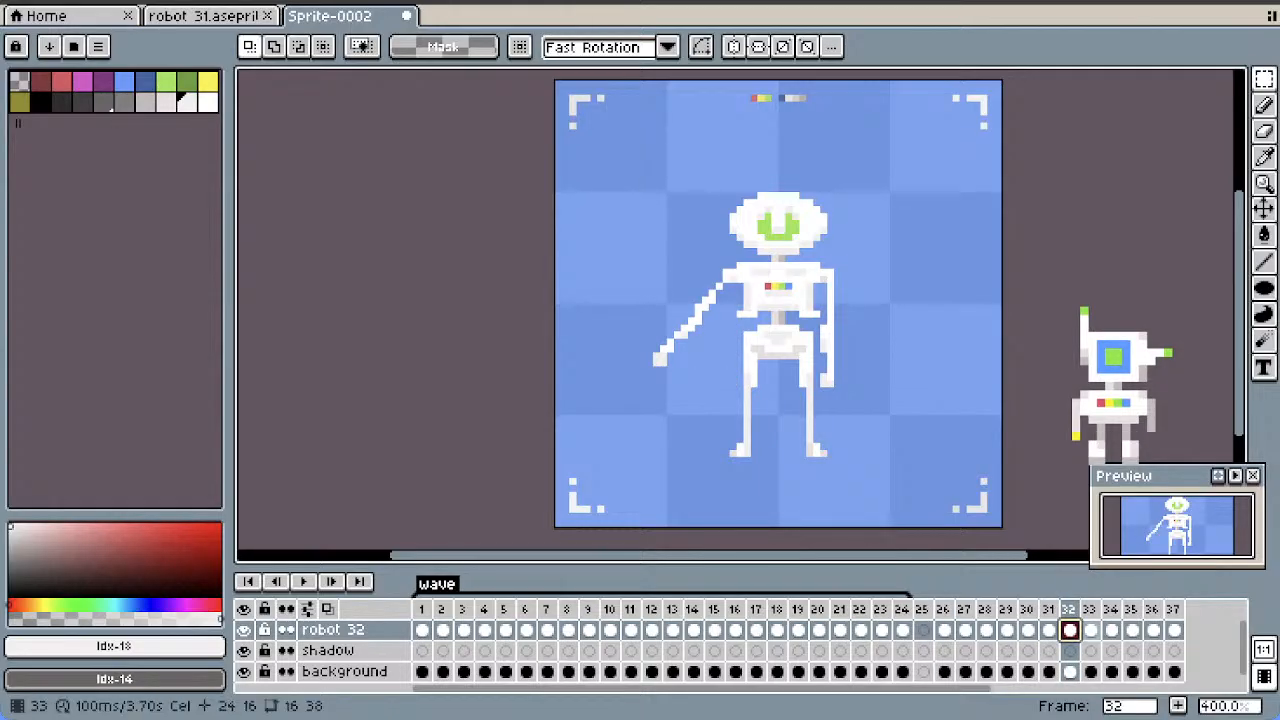
{"action": "left_click", "coordinate": [1111, 630]}
{"action": "left_click", "coordinate": [944, 630]}
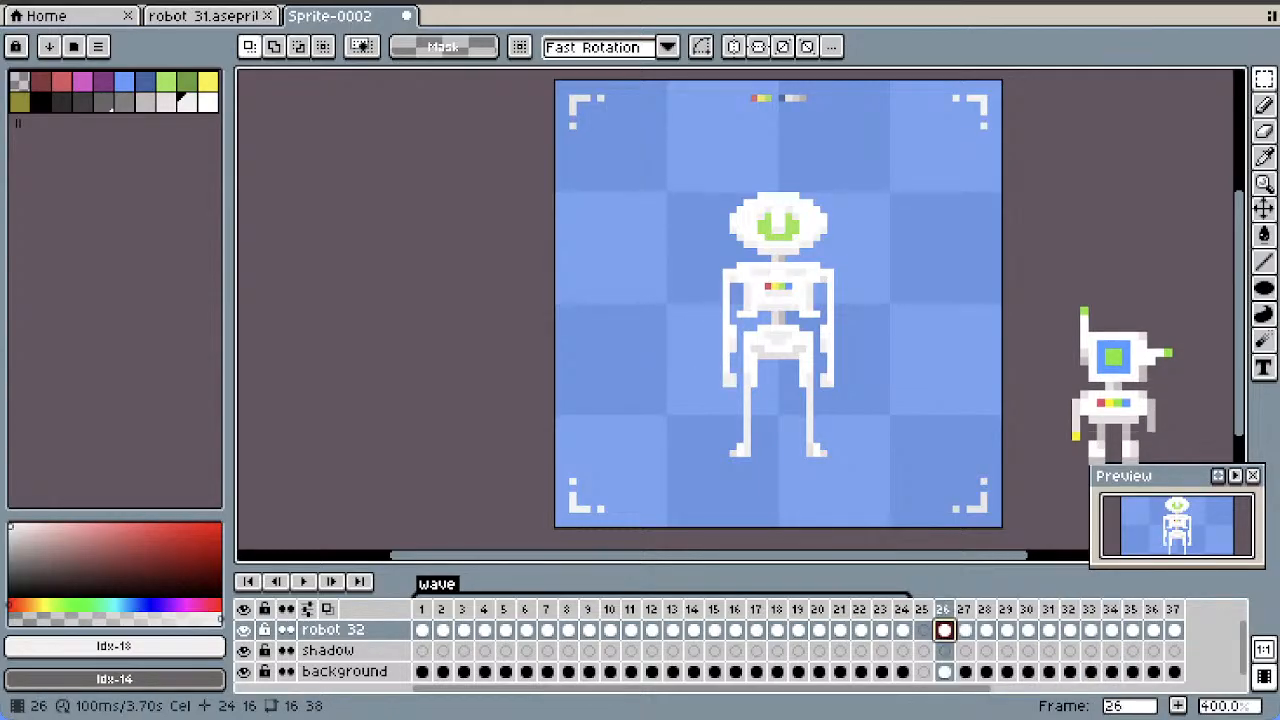
{"action": "left_click", "coordinate": [965, 630]}
{"action": "left_click", "coordinate": [986, 630]}
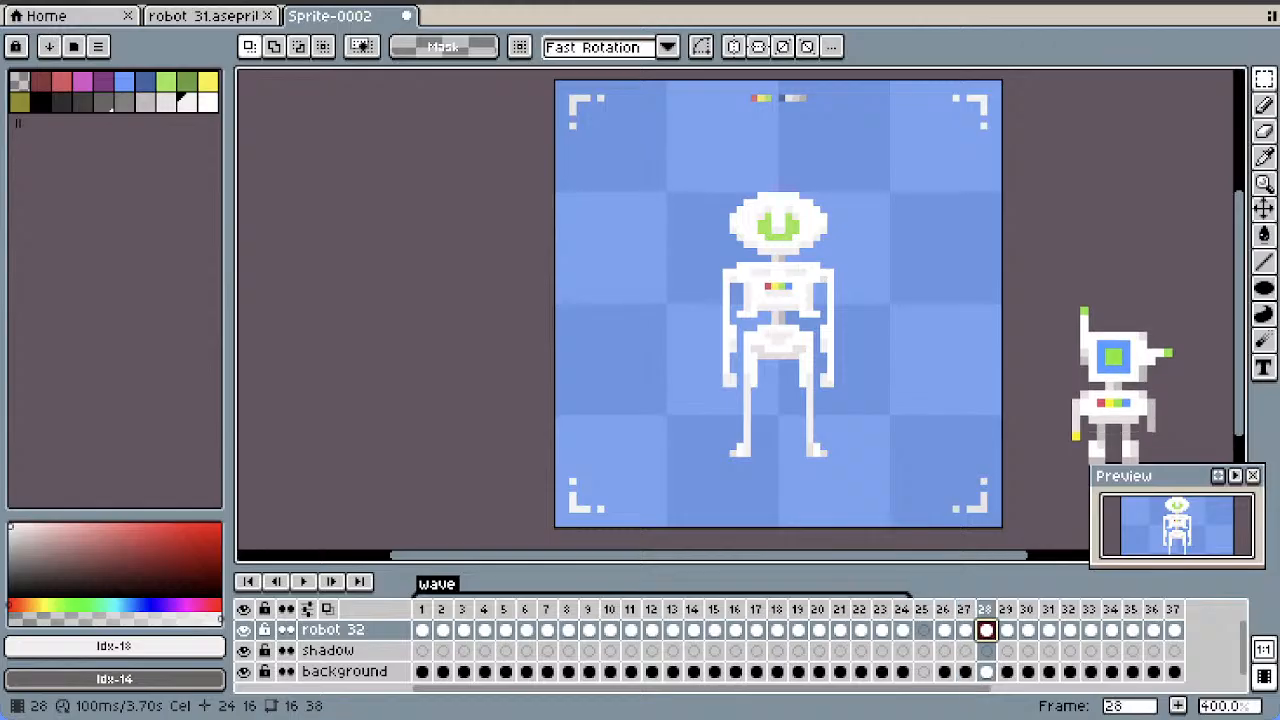
In frame 30, place a copy of the slightly raised arm beside the robot and erase the opposite straight arm below the shoulder
{"action": "left_click", "coordinate": [1028, 630]}
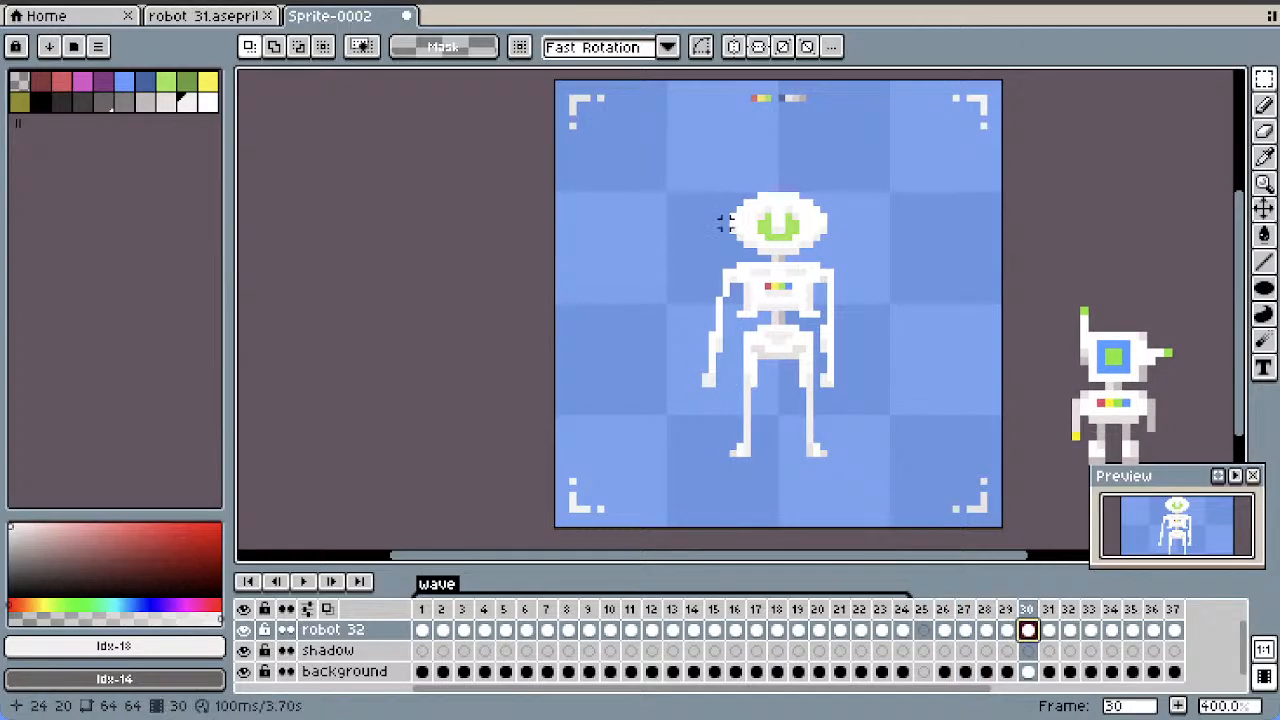
{"action": "left_click_drag", "start_coordinate": [740, 272], "coordinate": [593, 398]}
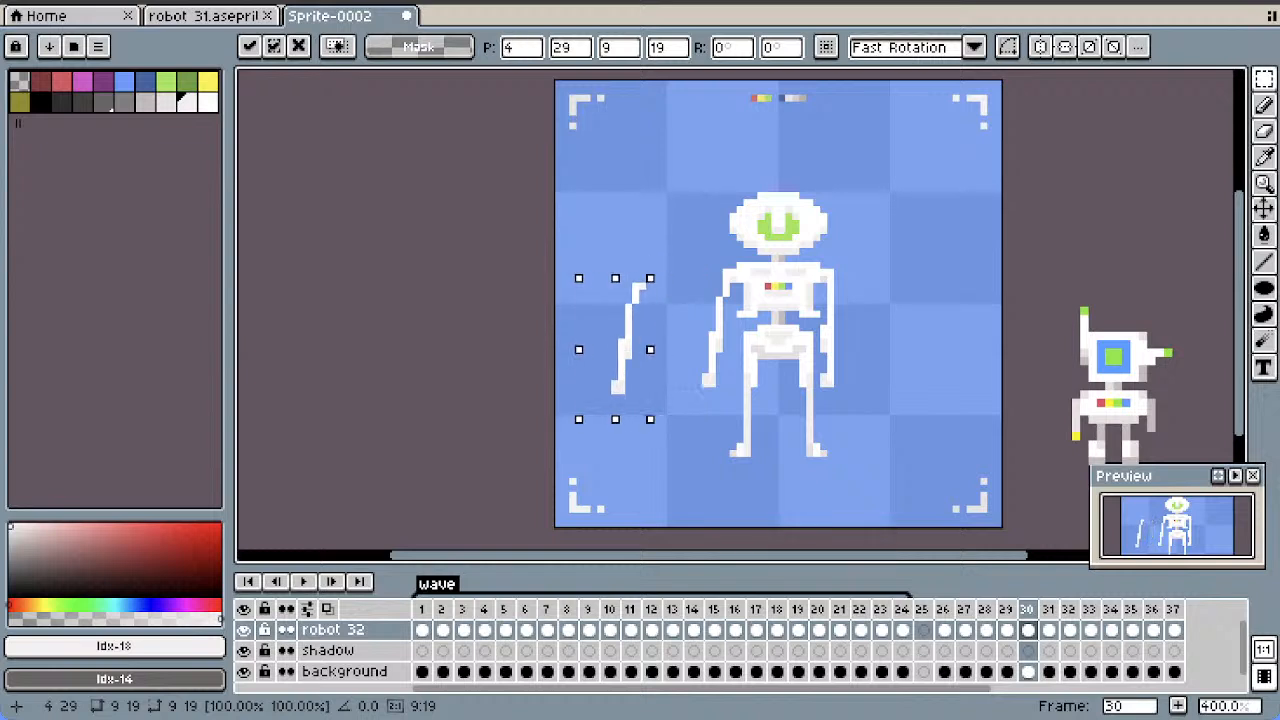
{"action": "left_click", "coordinate": [865, 348]}
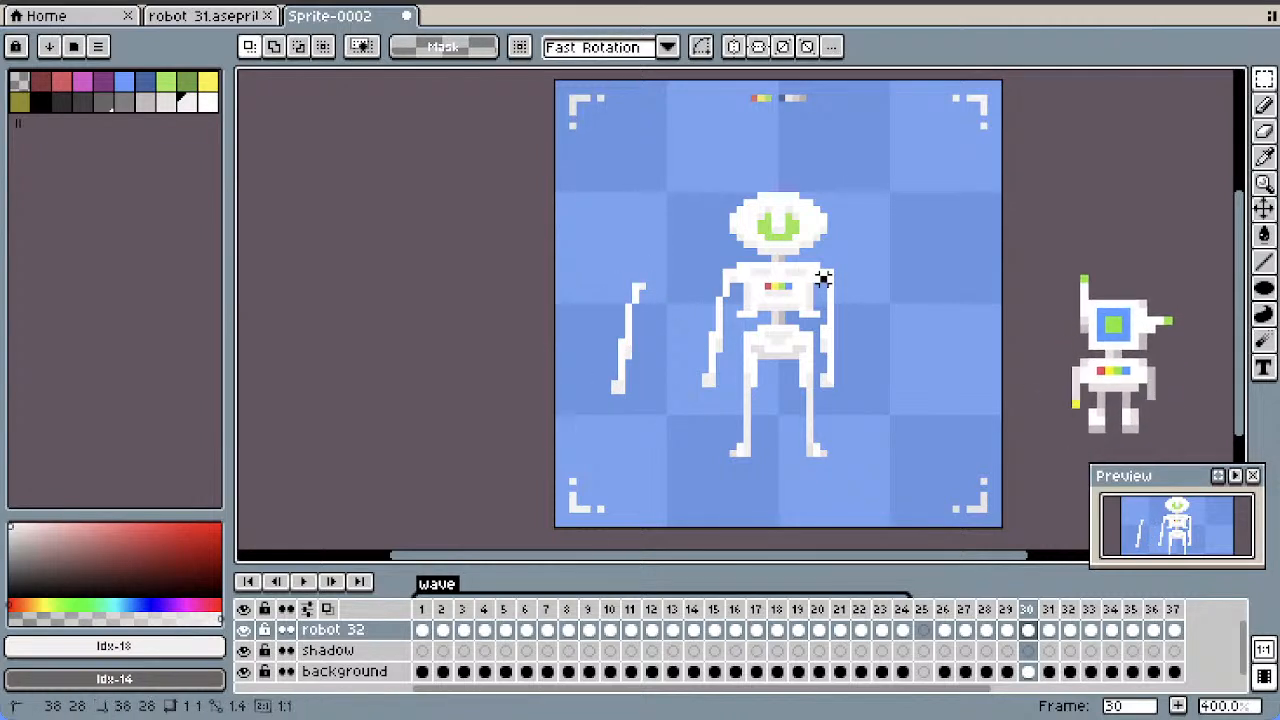
{"action": "left_click_drag", "start_coordinate": [823, 277], "coordinate": [895, 414]}
{"action": "left_click", "coordinate": [843, 391]}
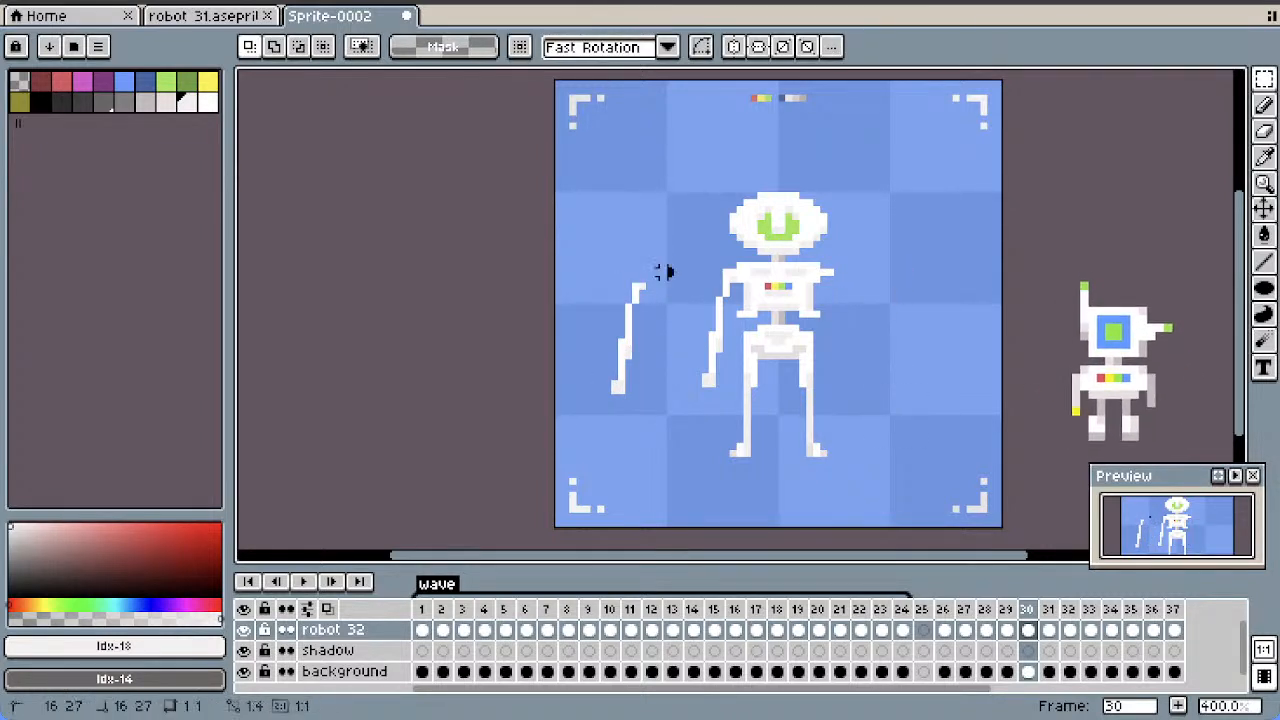
Flip the copied arm in frame 30 horizontally, attach it to the armless shoulder and clear the selection
{"action": "left_click_drag", "start_coordinate": [678, 265], "coordinate": [566, 386]}
{"action": "left_click", "coordinate": [689, 231]}
{"action": "left_click_drag", "start_coordinate": [692, 258], "coordinate": [587, 413]}
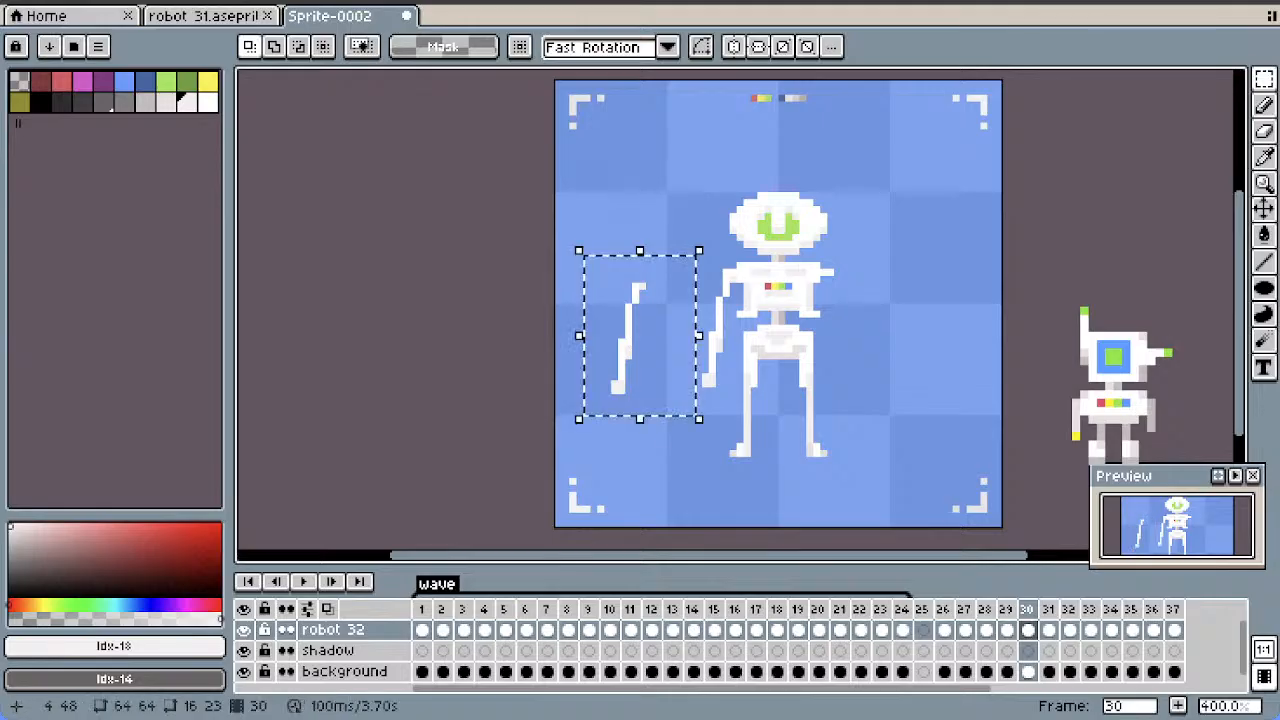
{"action": "key", "text": "shift+v"}
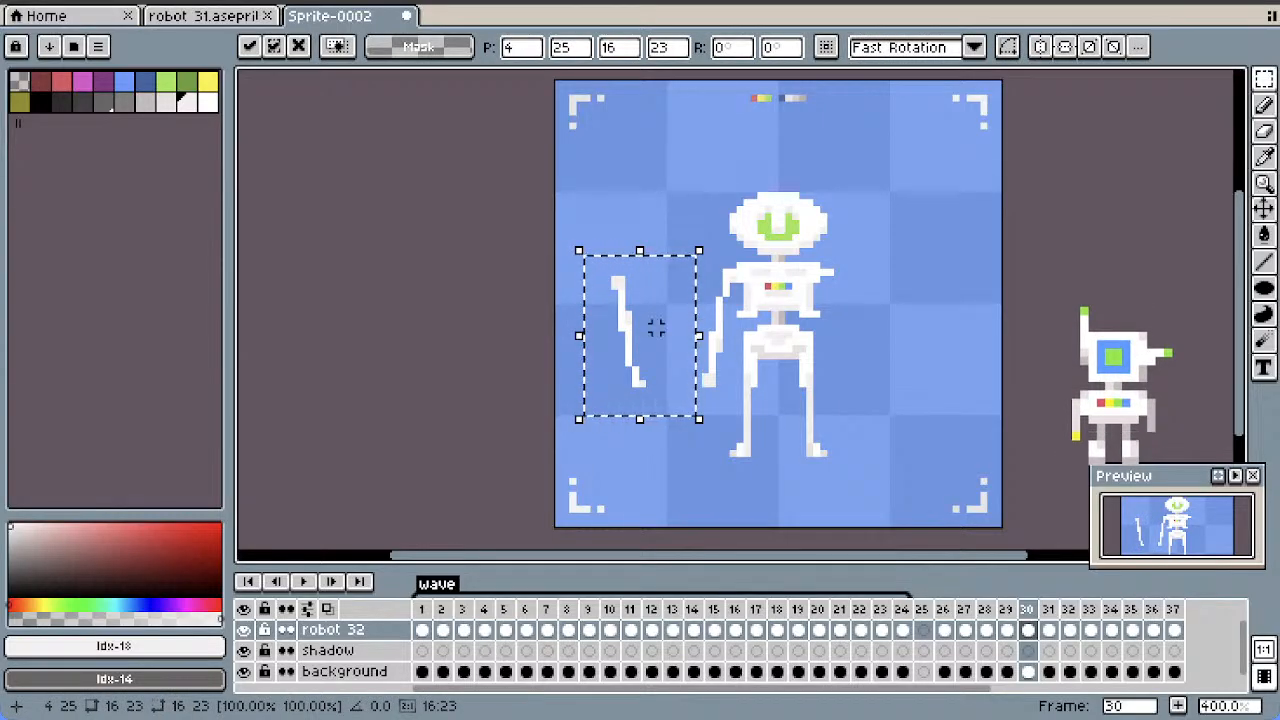
{"action": "key", "text": "shift+v"}
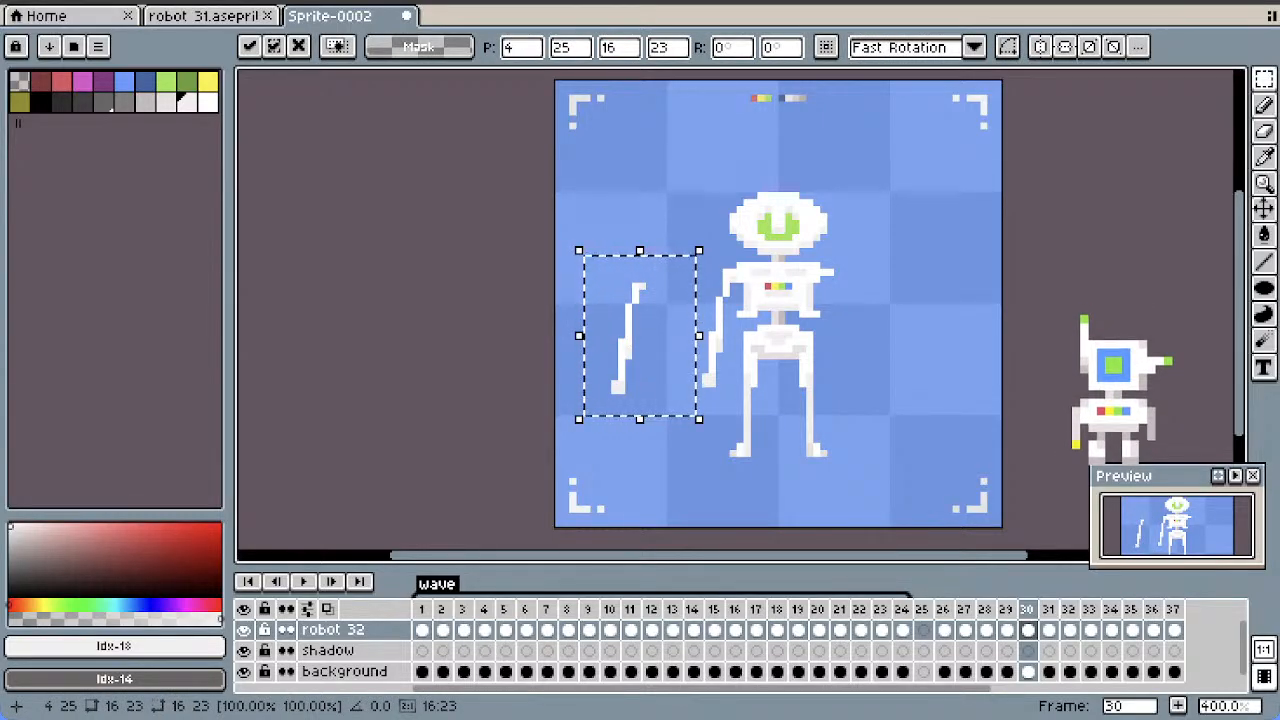
{"action": "left_click_drag", "start_coordinate": [636, 336], "coordinate": [815, 340]}
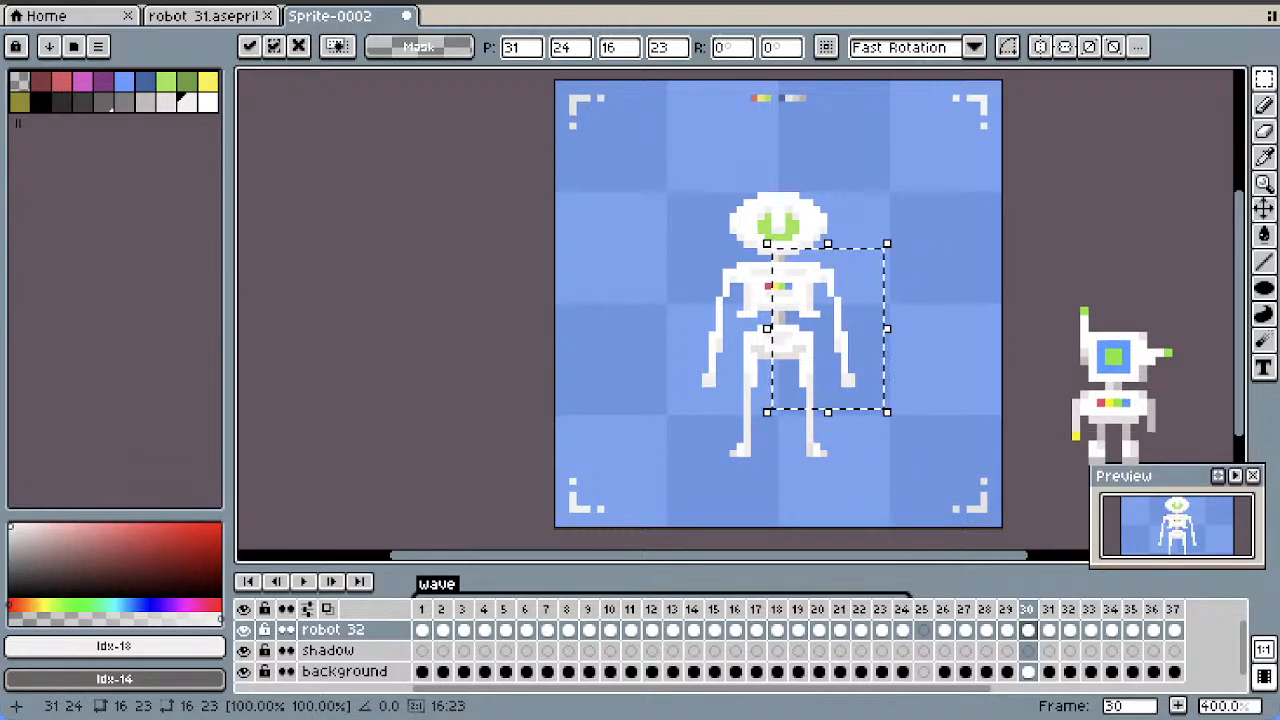
{"action": "left_click", "coordinate": [949, 293]}
In frame 31, place a copy of the raised arm beside the robot and erase the opposite straight arm below the shoulder
{"action": "left_click", "coordinate": [1007, 630]}
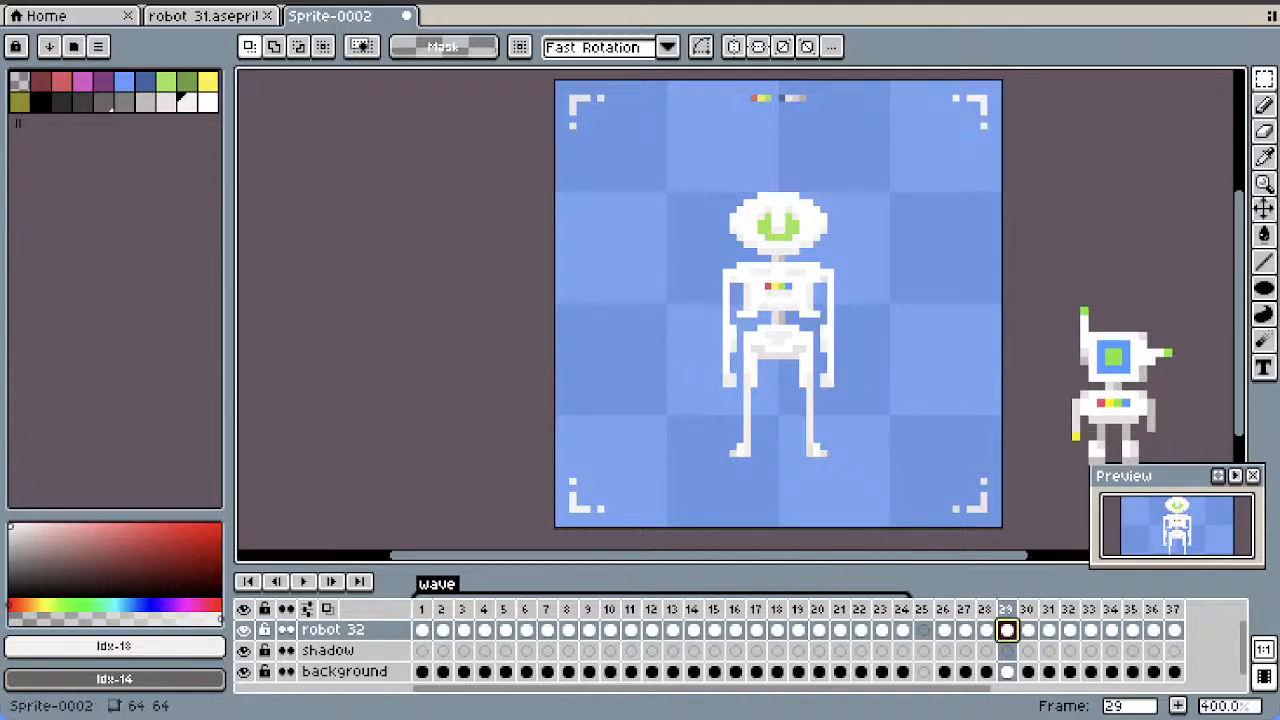
{"action": "left_click", "coordinate": [1028, 630]}
{"action": "left_click", "coordinate": [1048, 630]}
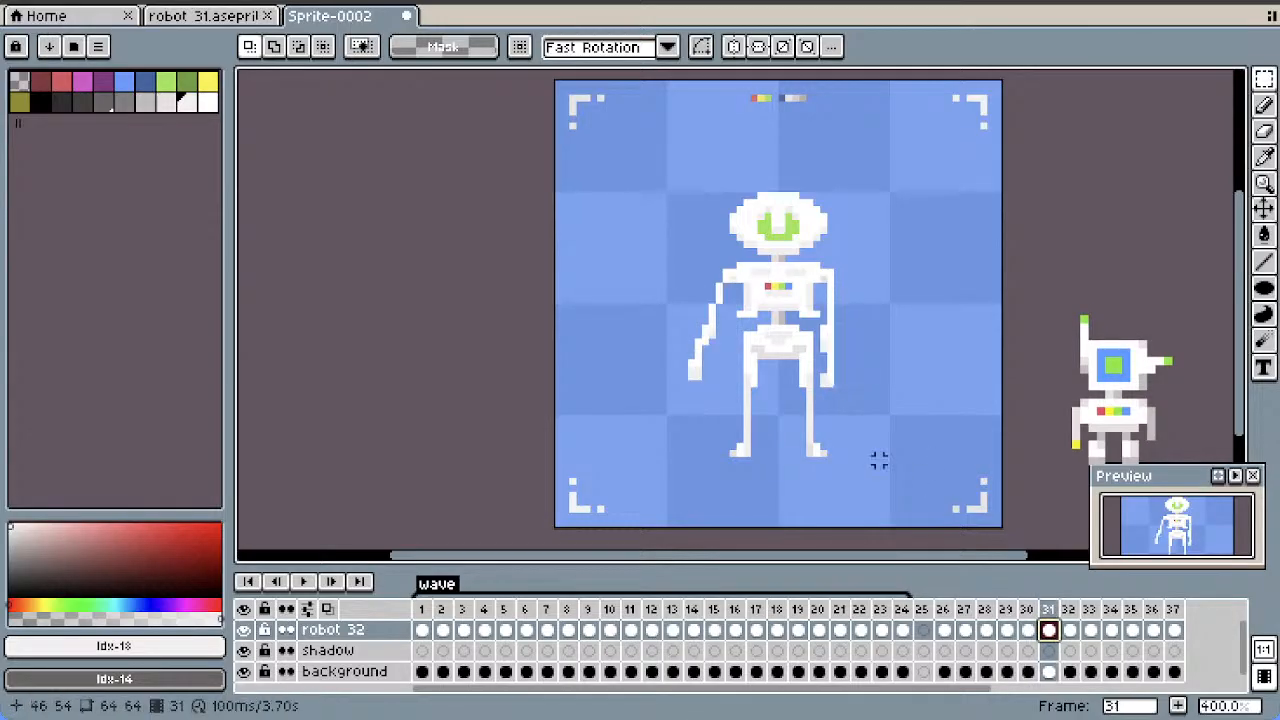
{"action": "left_click_drag", "start_coordinate": [732, 278], "coordinate": [652, 426]}
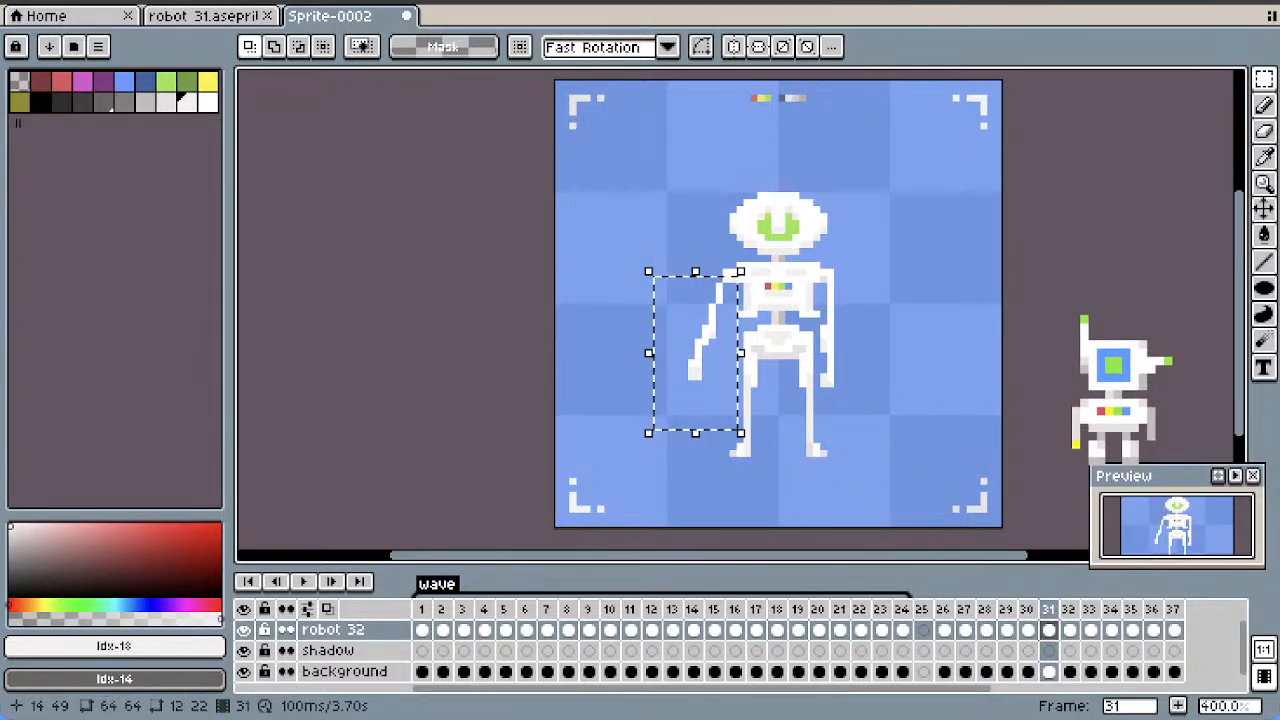
{"action": "key", "text": "ctrl+c"}
{"action": "key", "text": "ctrl+v"}
{"action": "left_click_drag", "start_coordinate": [705, 346], "coordinate": [614, 346]}
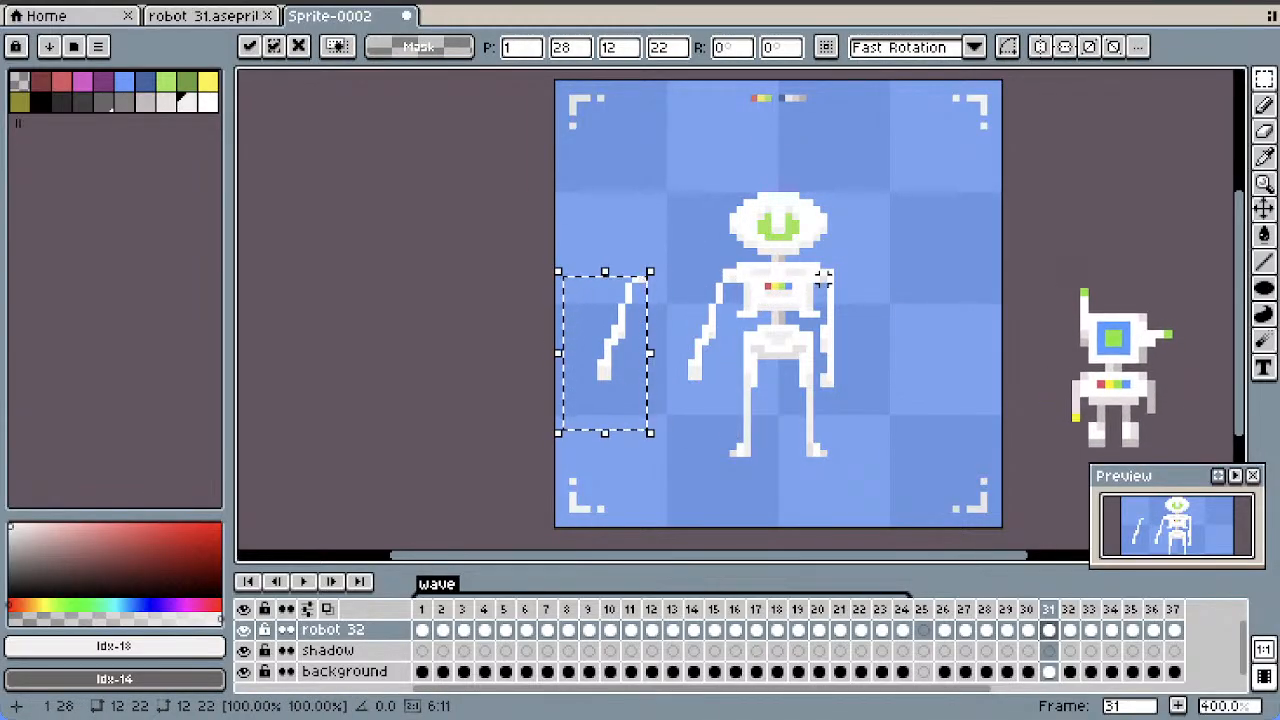
{"action": "key", "text": "ctrl+d"}
{"action": "key", "text": "u"}
{"action": "left_click_drag", "start_coordinate": [822, 278], "coordinate": [889, 395]}
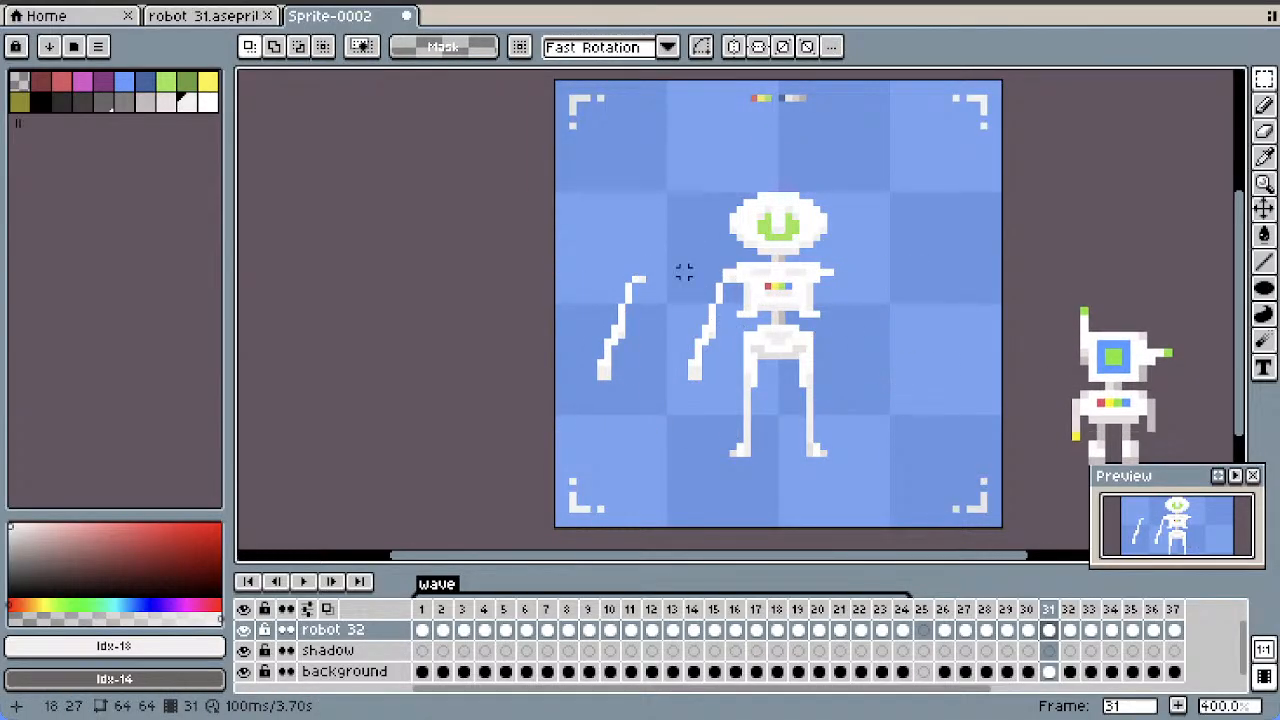
Mirror the copied arm in frame 31 horizontally, attach it to the armless shoulder and clear the selection
{"action": "left_click_drag", "start_coordinate": [676, 270], "coordinate": [556, 409]}
{"action": "key", "text": "ctrl+c"}
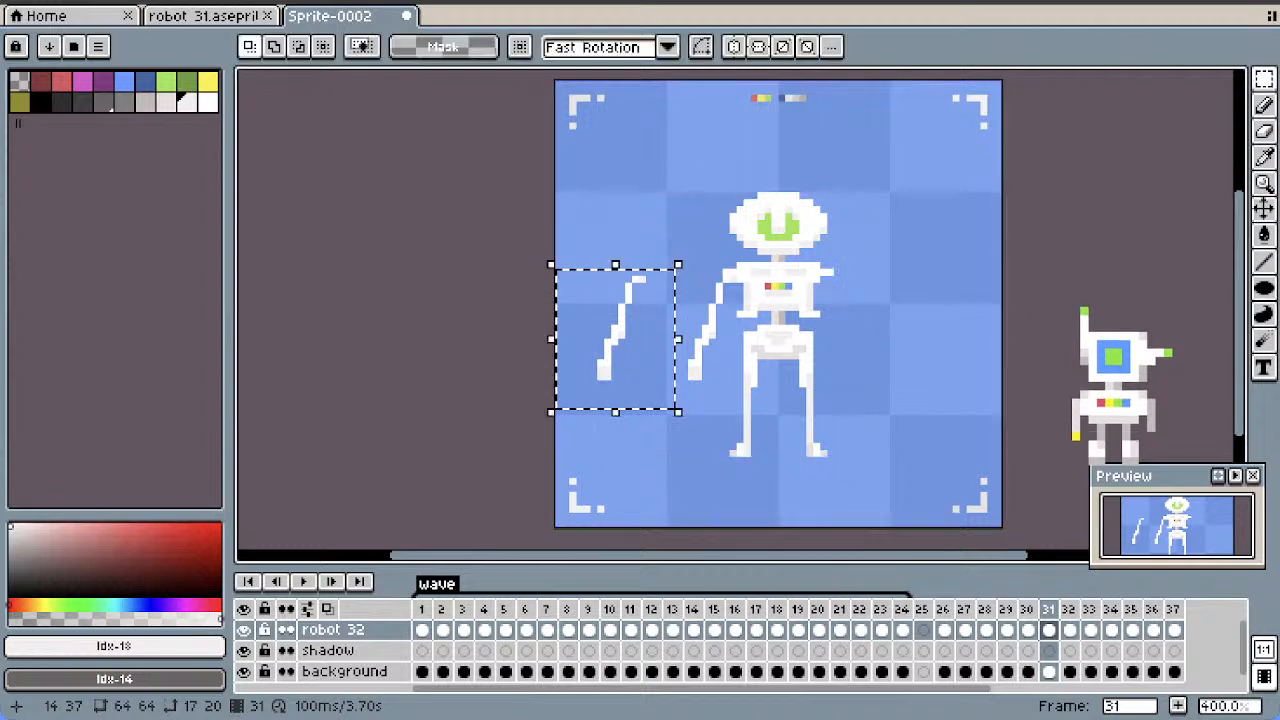
{"action": "key", "text": "shift+h"}
{"action": "left_click_drag", "start_coordinate": [656, 342], "coordinate": [908, 377]}
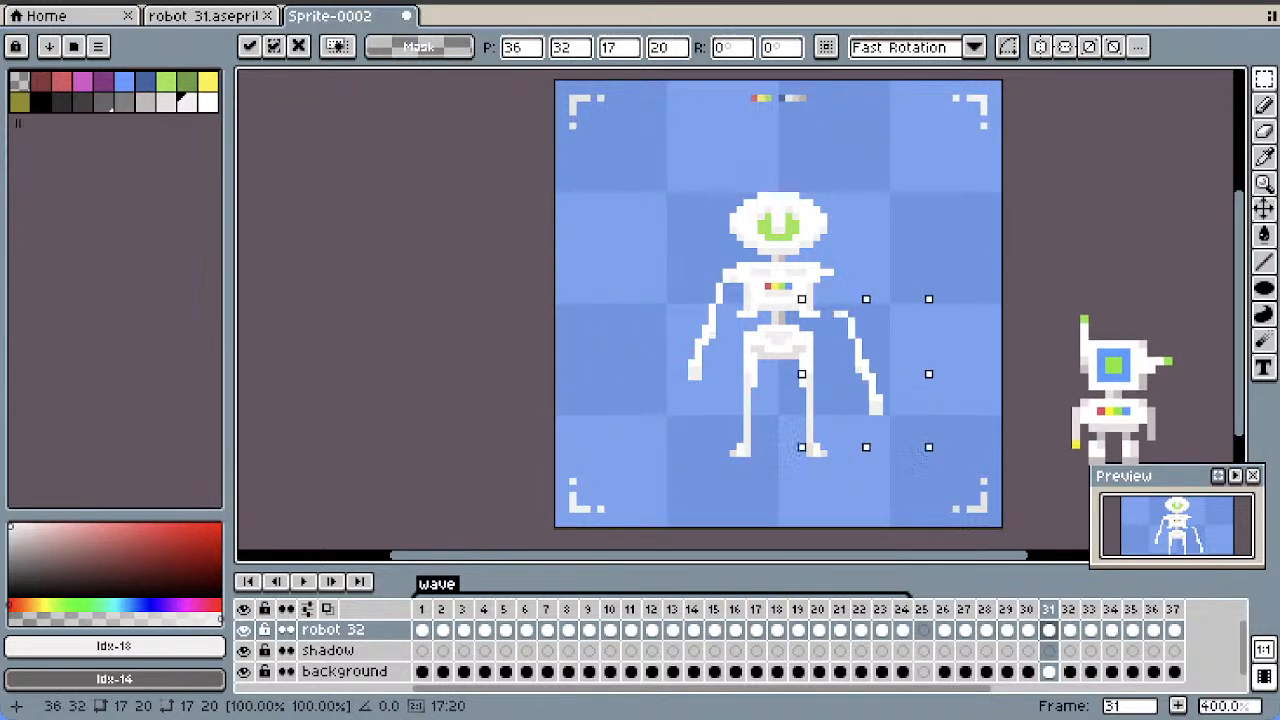
{"action": "key", "text": "ctrl+d"}
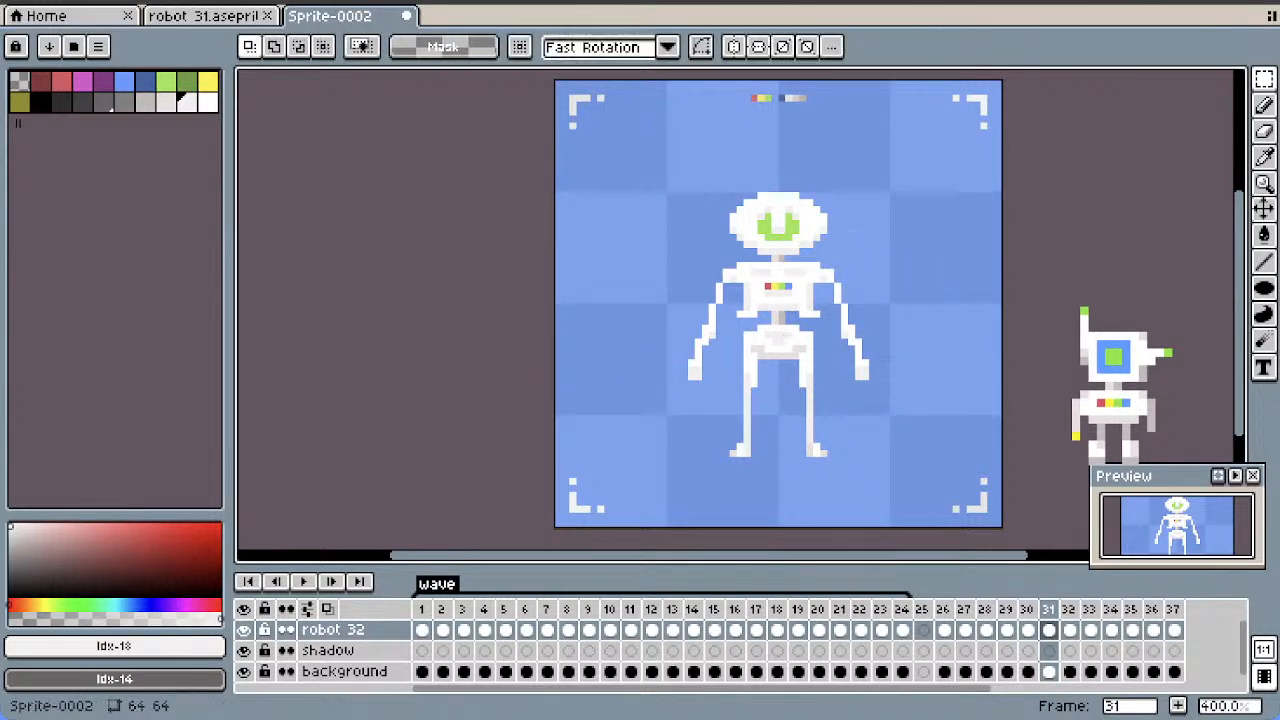
In frame 32, place a copy of the raised arm beside the robot and erase the opposite straight arm below the shoulder
{"action": "left_click", "coordinate": [1028, 630]}
{"action": "left_click", "coordinate": [1049, 630]}
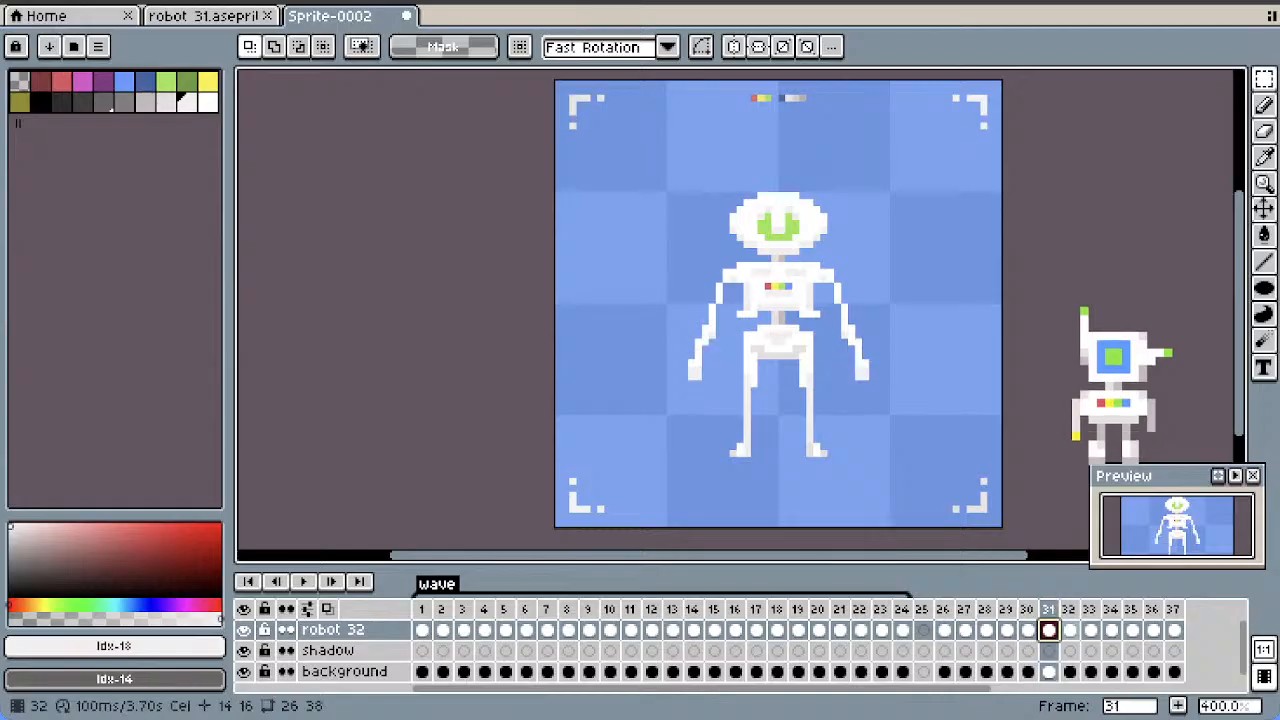
{"action": "left_click", "coordinate": [1070, 630]}
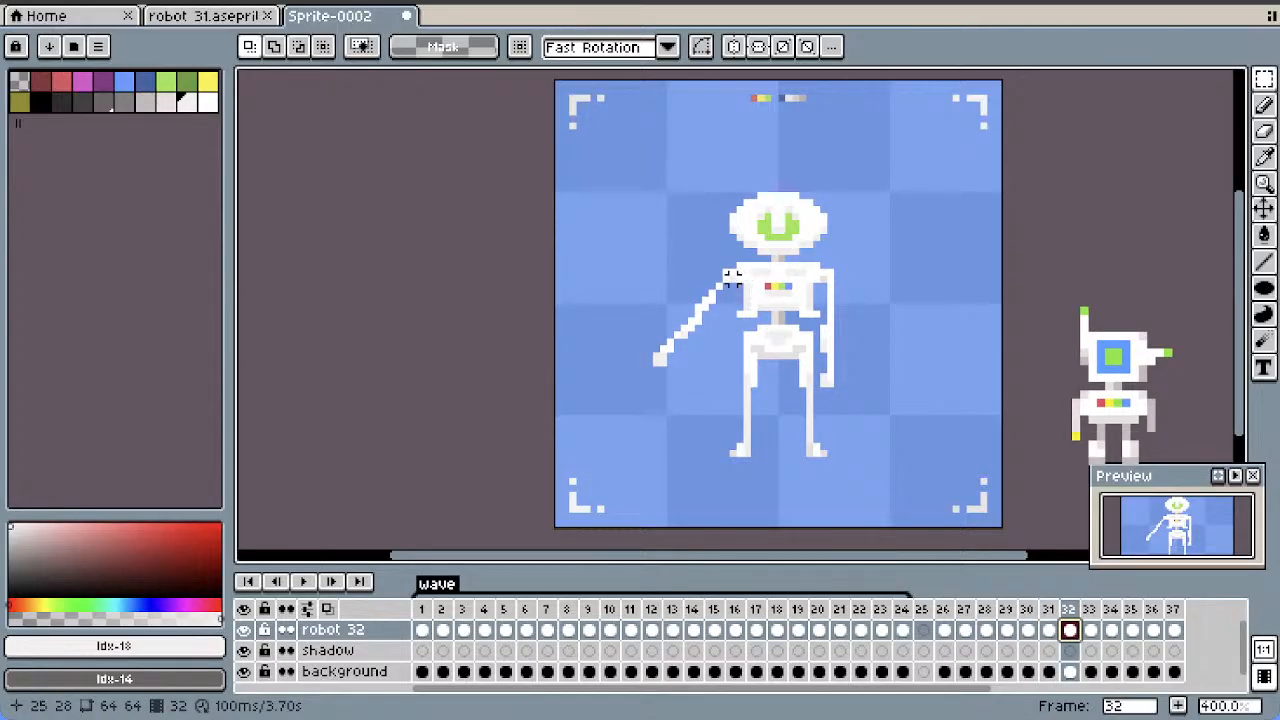
{"action": "left_click_drag", "start_coordinate": [733, 279], "coordinate": [635, 406]}
{"action": "key", "text": "ctrl+c"}
{"action": "key", "text": "ctrl+v"}
{"action": "left_click_drag", "start_coordinate": [680, 345], "coordinate": [603, 310]}
{"action": "left_click", "coordinate": [934, 307]}
{"action": "left_click_drag", "start_coordinate": [818, 273], "coordinate": [942, 467]}
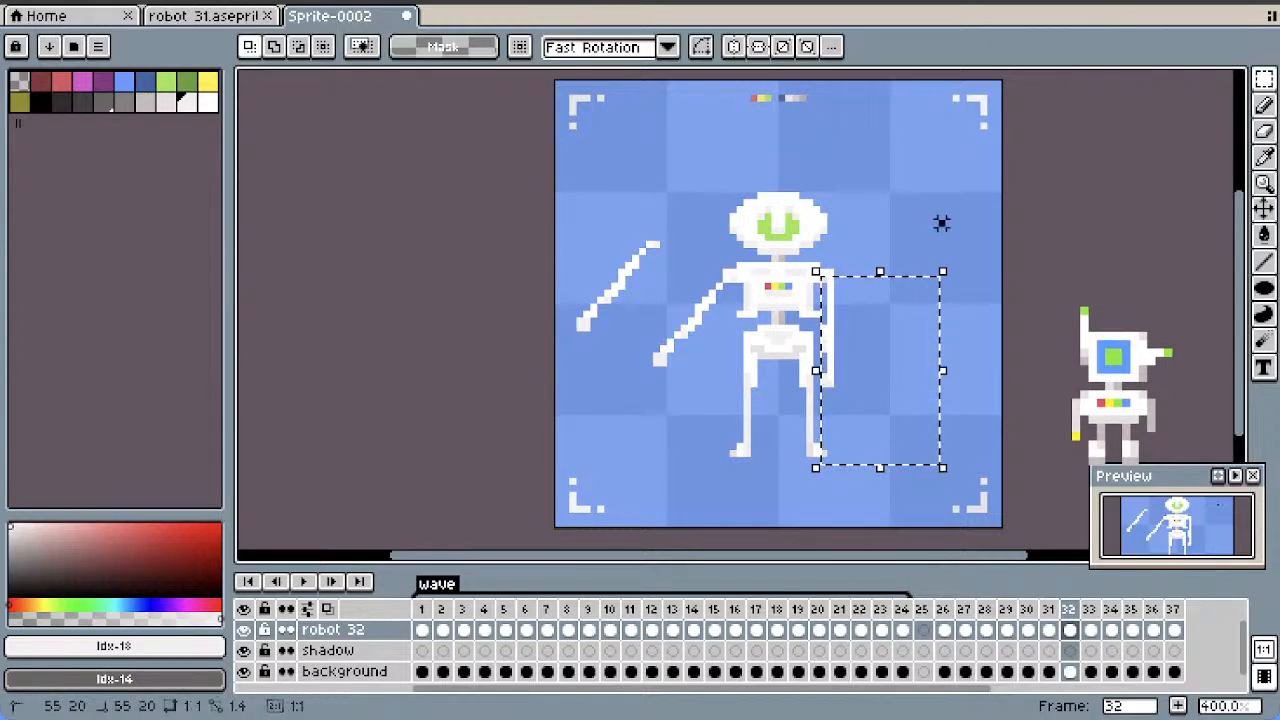
{"action": "left_click_drag", "start_coordinate": [818, 273], "coordinate": [898, 404]}
{"action": "left_click", "coordinate": [891, 403]}
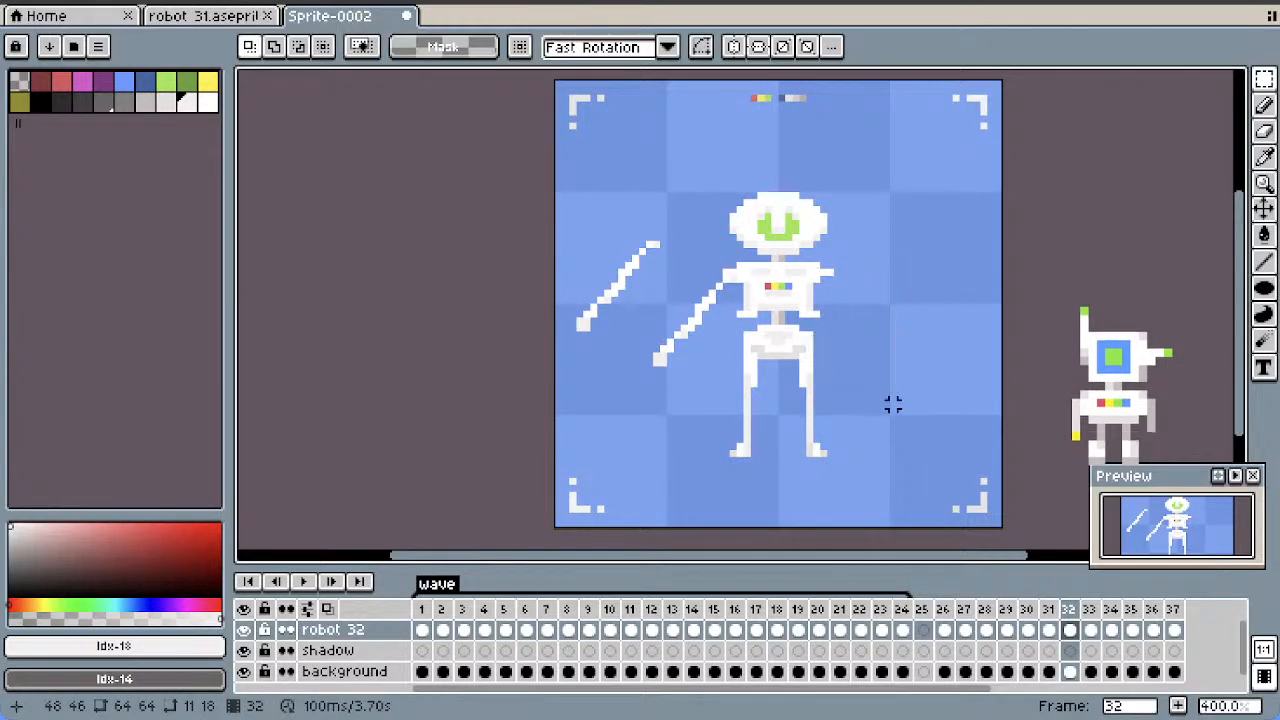
Mirror the copied arm in frame 32 horizontally, attach it to the armless shoulder and clear the selection
{"action": "left_click_drag", "start_coordinate": [627, 272], "coordinate": [552, 336]}
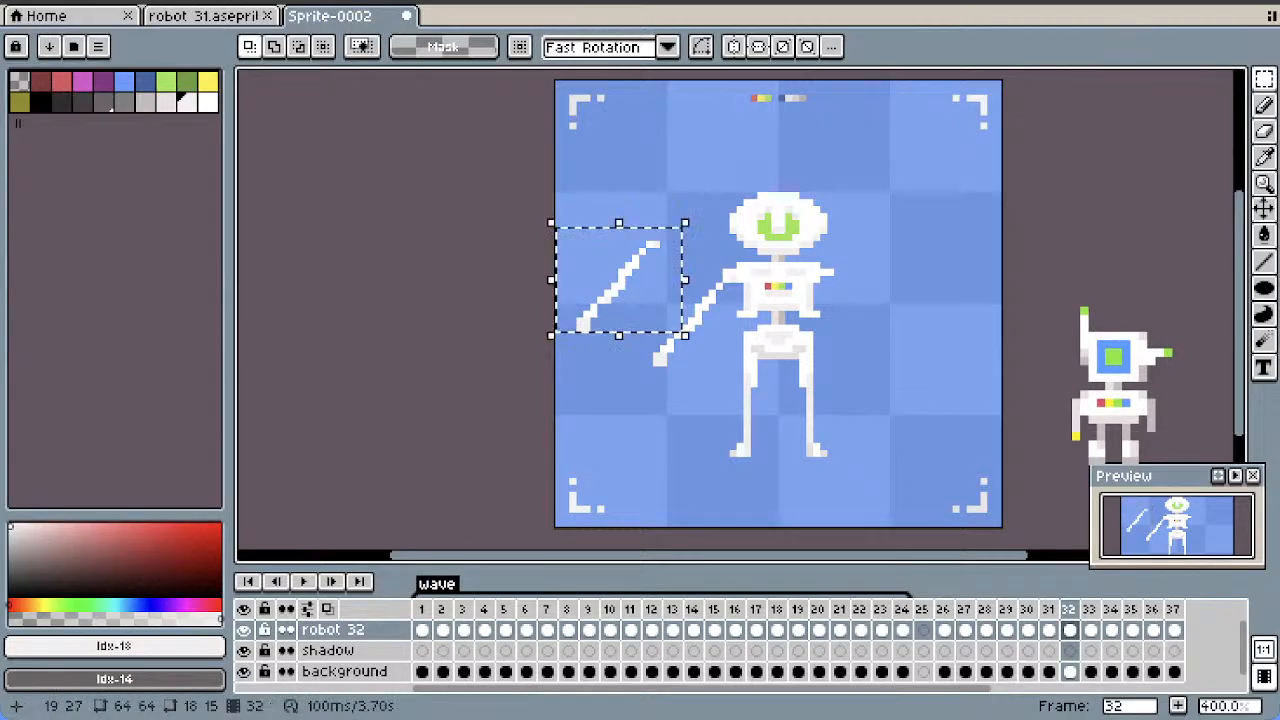
{"action": "left_click_drag", "start_coordinate": [590, 269], "coordinate": [836, 303]}
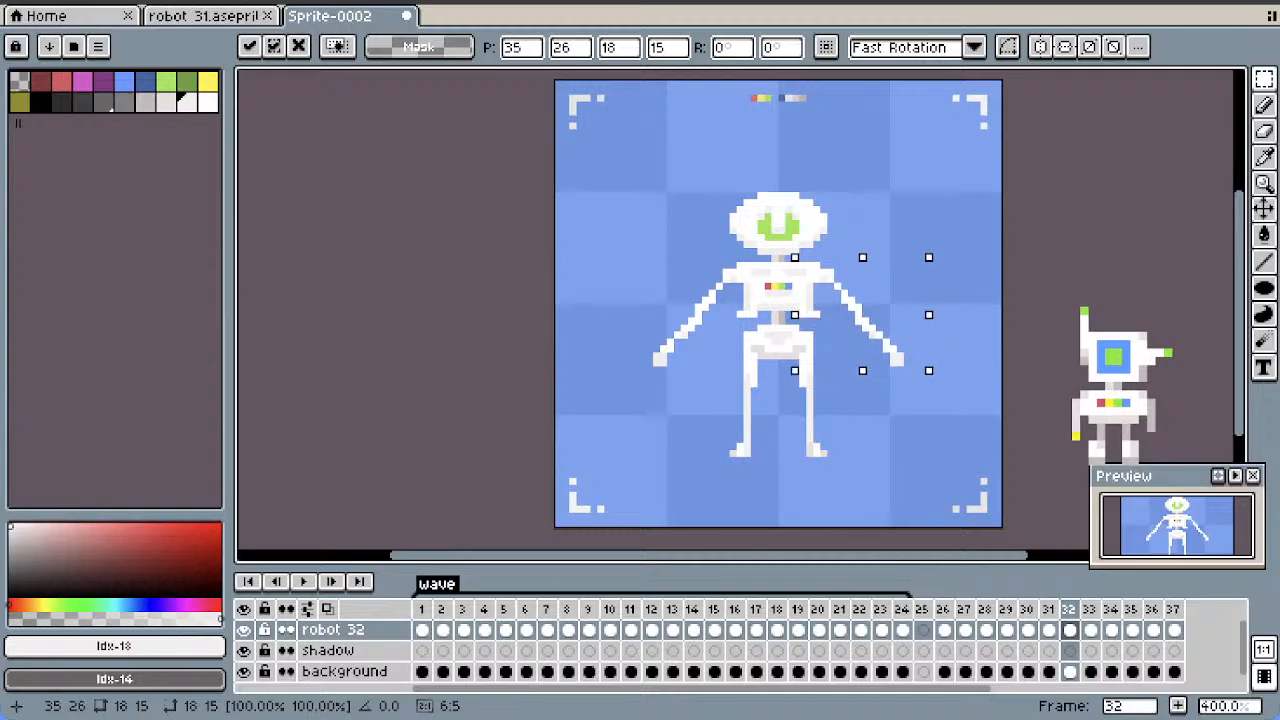
{"action": "left_click", "coordinate": [885, 190]}
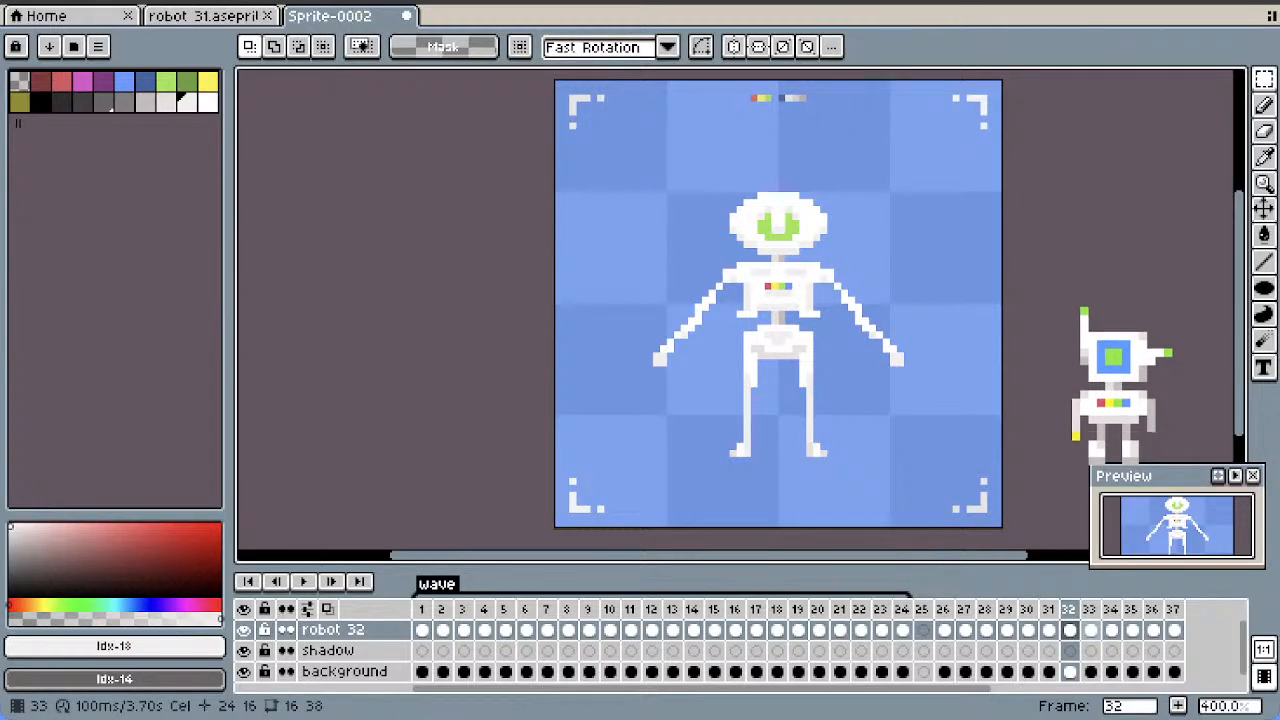
Review the arm poses from frame 28 to frame 33 to check how the arm raise progresses
{"action": "key", "text": "Right"}
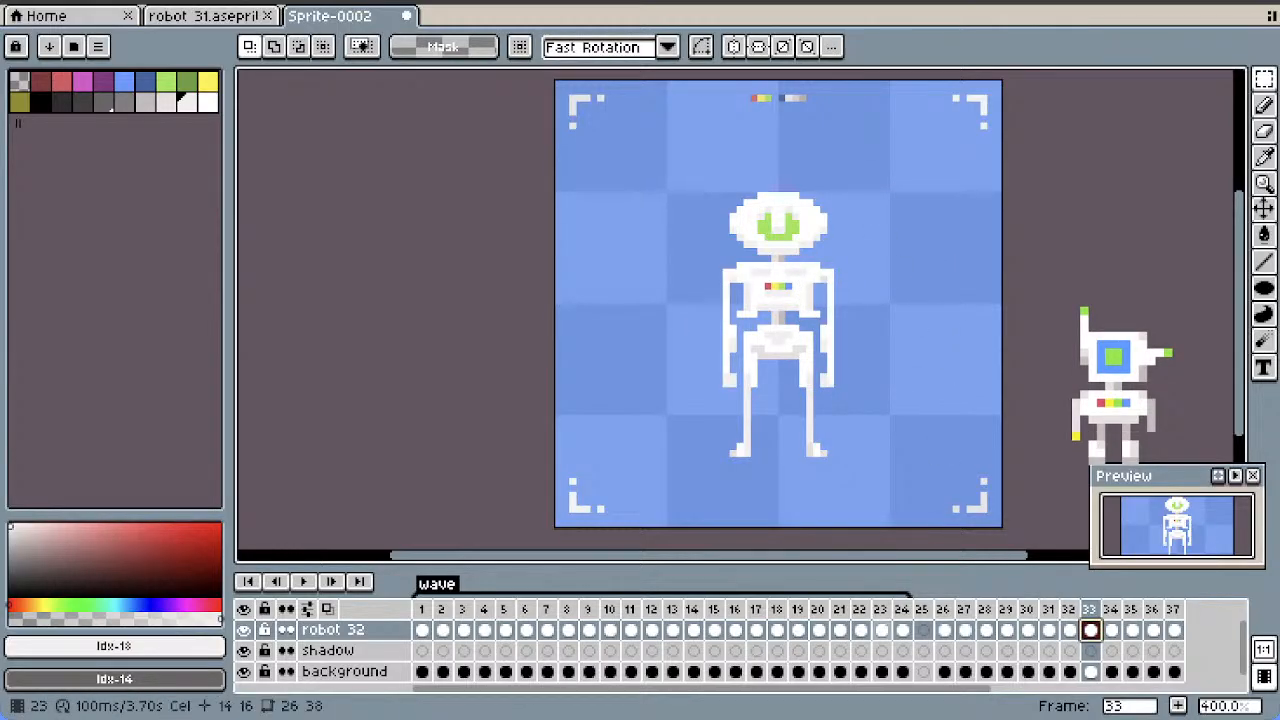
{"action": "left_click", "coordinate": [986, 630]}
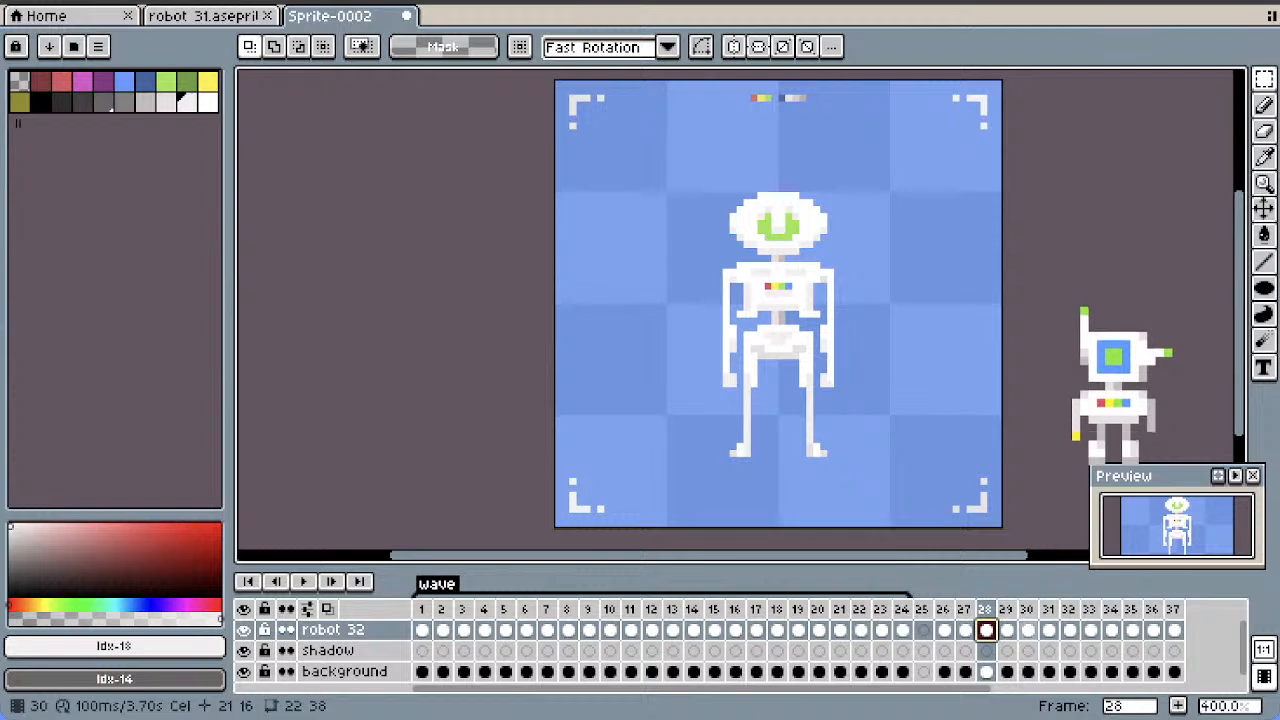
{"action": "key", "text": "Right"}
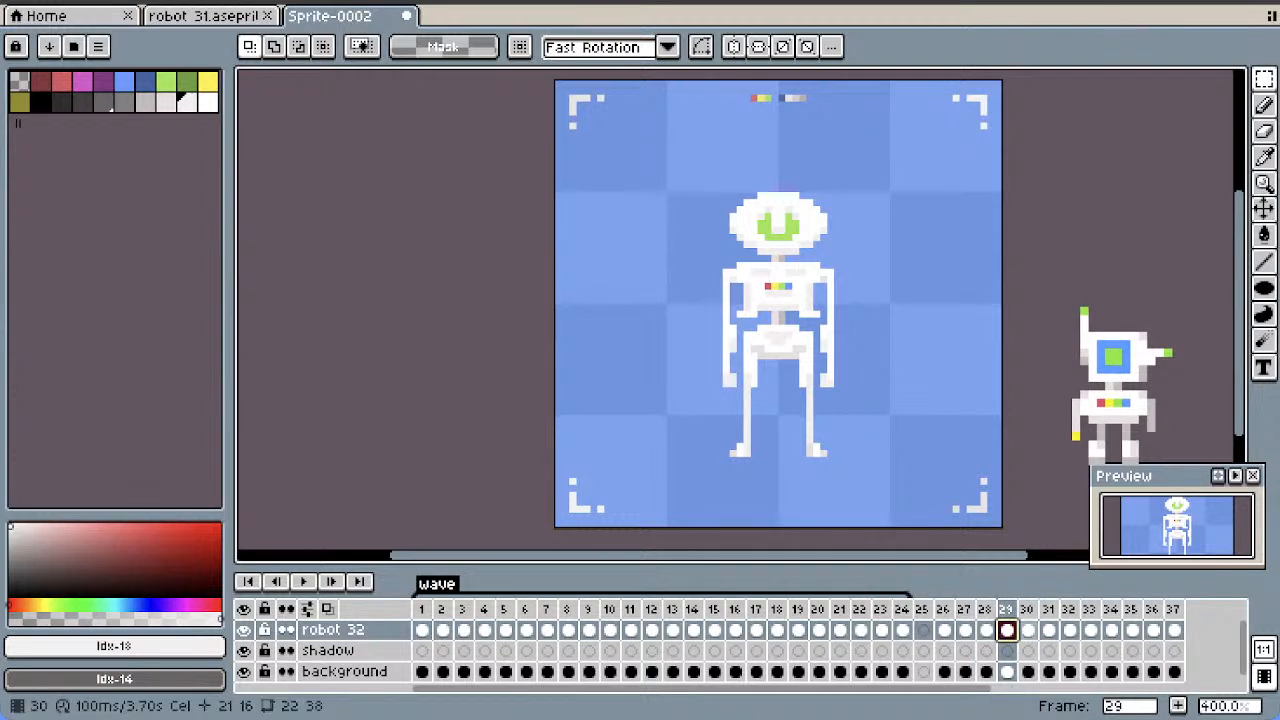
{"action": "key", "text": "Right"}
{"action": "key", "text": "Right"}
{"action": "key", "text": "Right"}
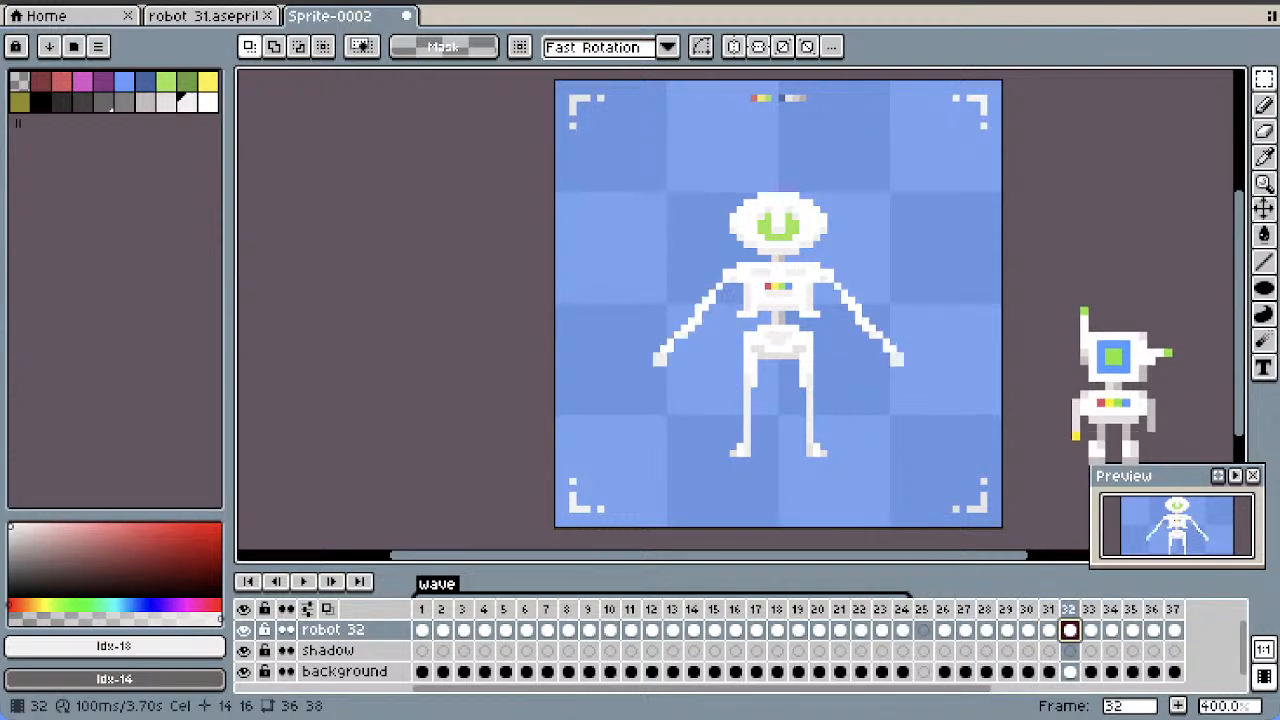
{"action": "key", "text": "Right"}
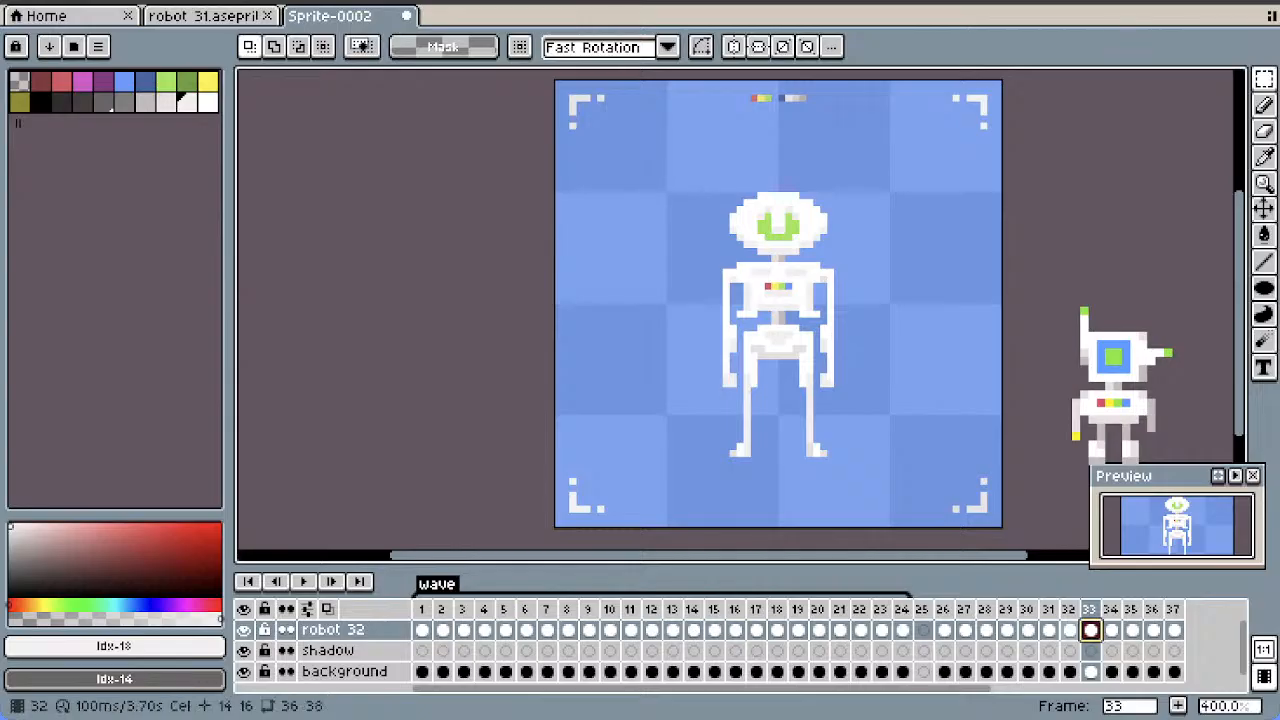
Add a new frame after frame 32 that duplicates its raised-arm pose
{"action": "key", "text": "Left"}
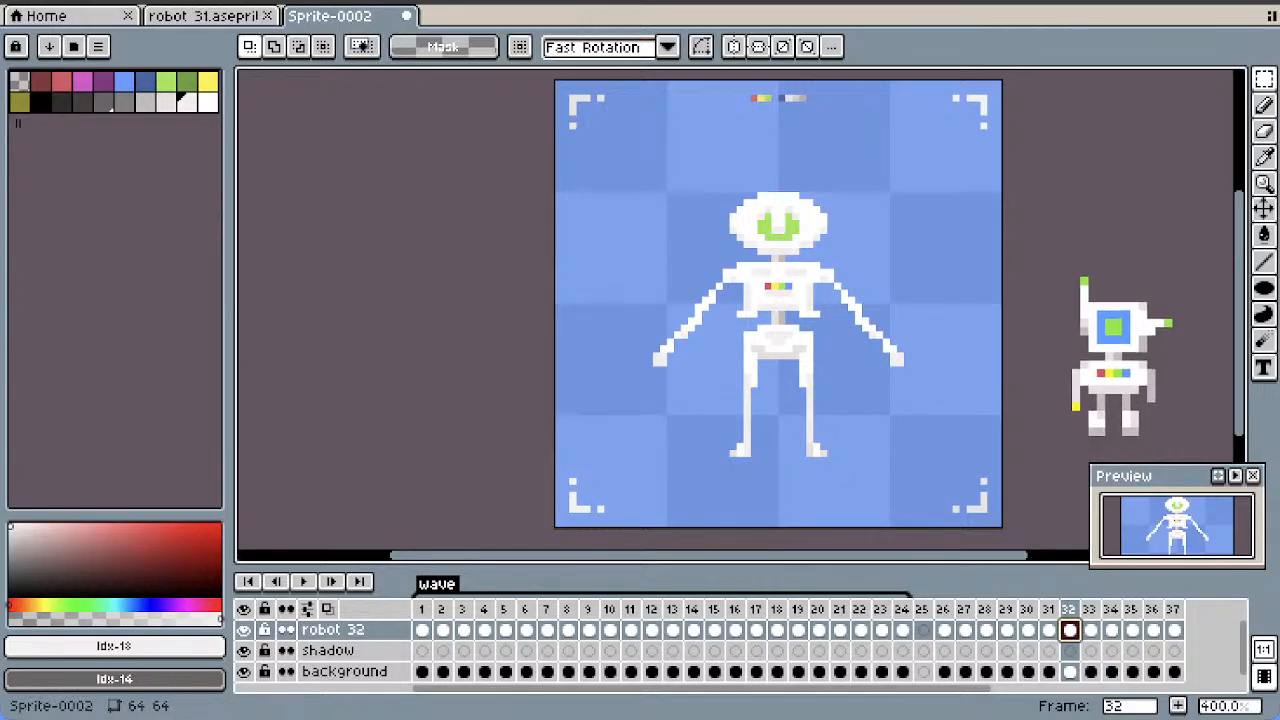
{"action": "right_click", "coordinate": [1068, 609]}
{"action": "left_click", "coordinate": [1120, 594]}
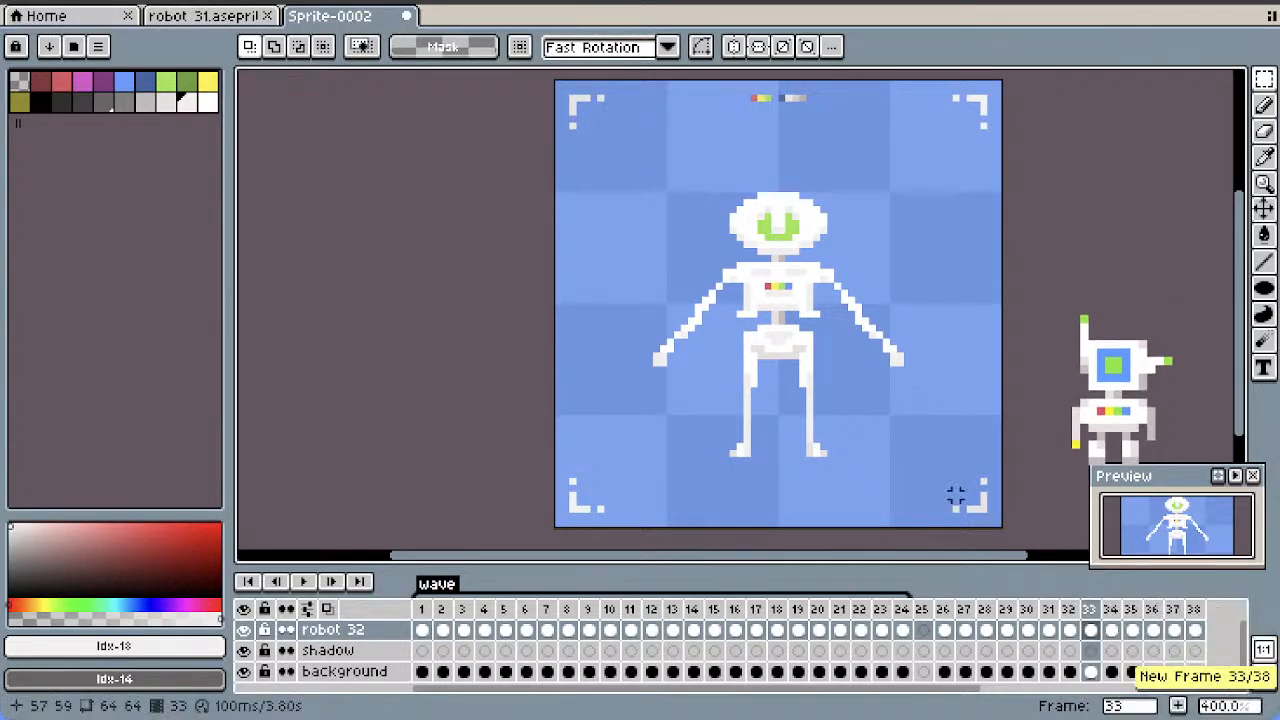
{"action": "key", "text": "Left"}
{"action": "key", "text": "Left"}
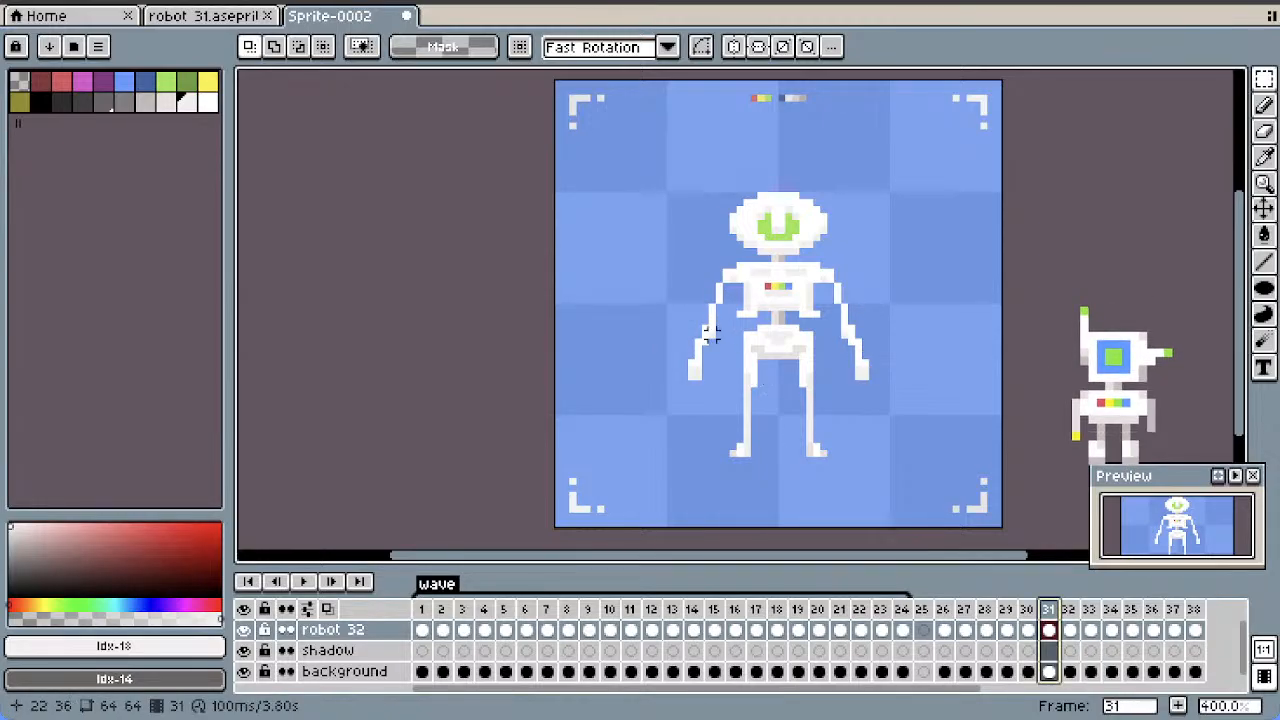
{"action": "left_click_drag", "start_coordinate": [720, 327], "coordinate": [684, 385]}
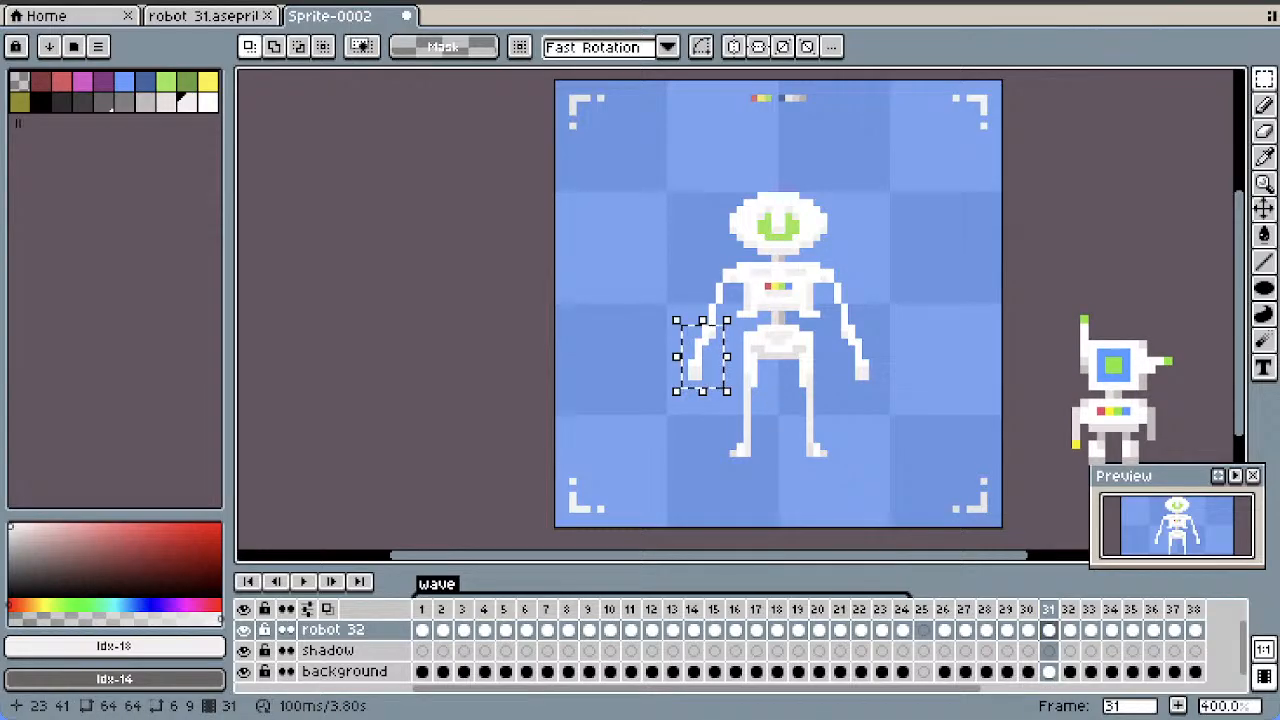
Replace the forearm on the robot's left side in frame 31 with a copy of frame 30's forearm, attached at the elbow
{"action": "left_click", "coordinate": [1006, 629]}
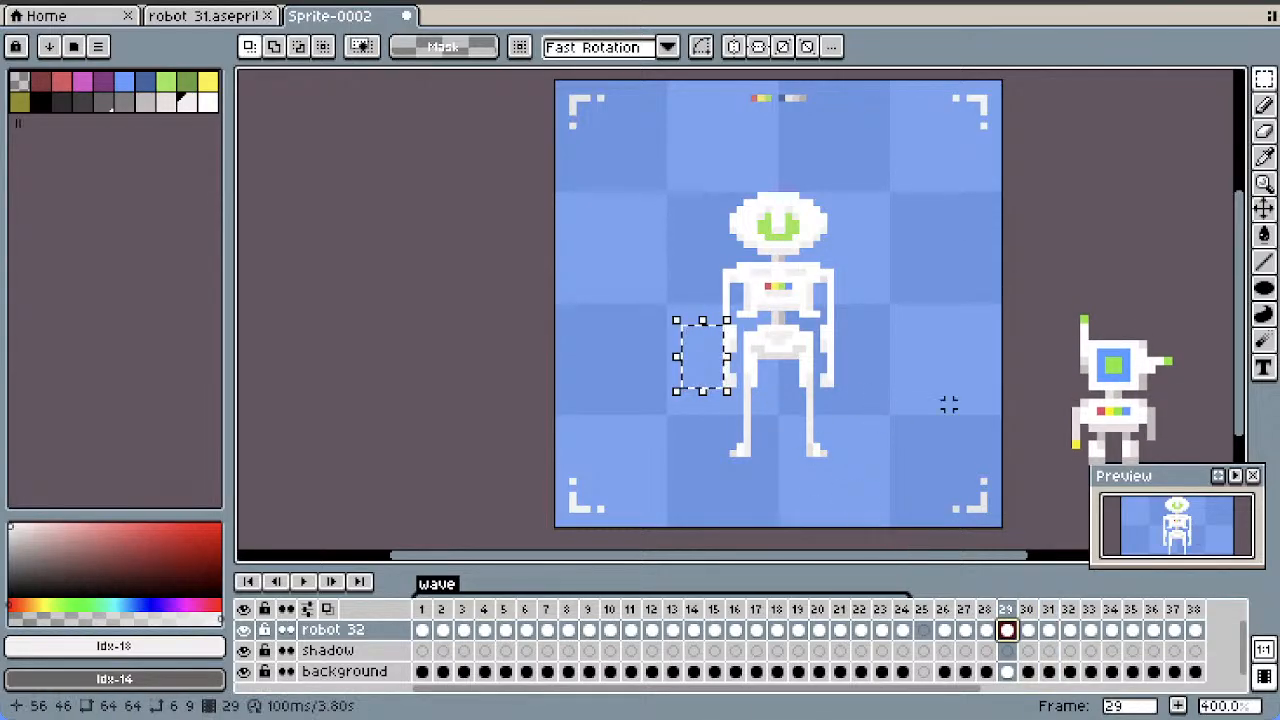
{"action": "key", "text": "."}
{"action": "left_click", "coordinate": [907, 426]}
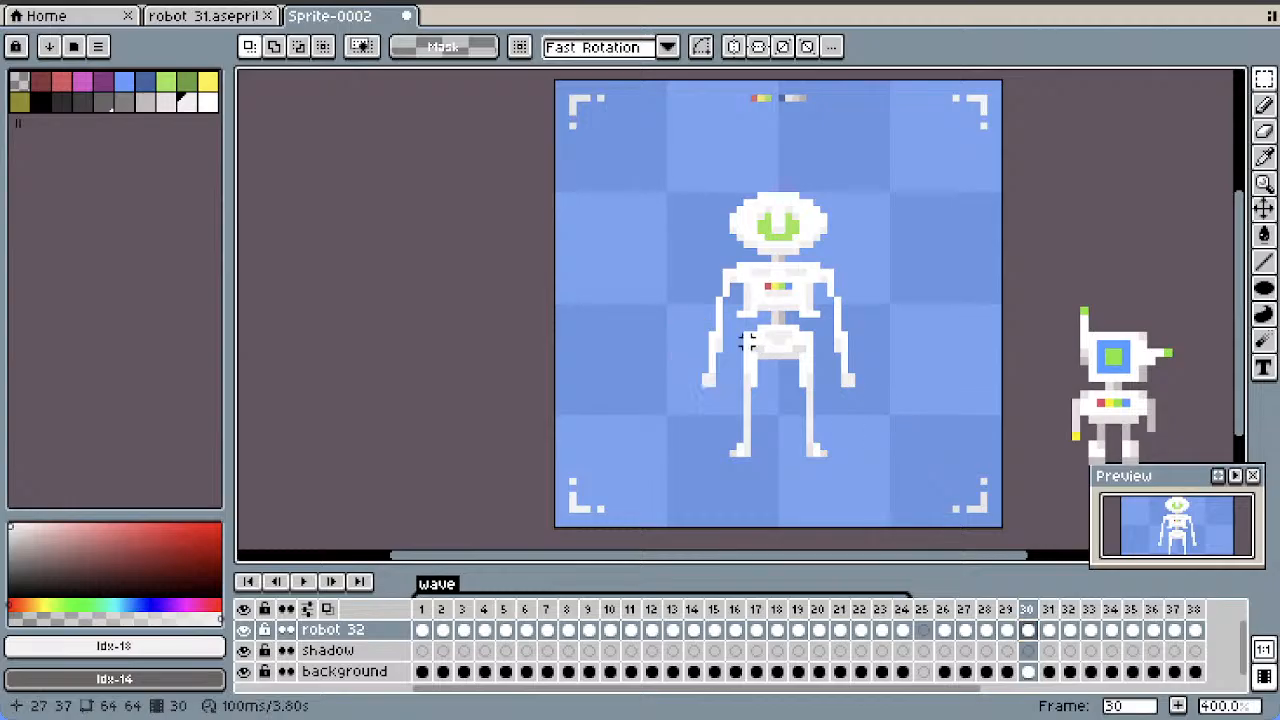
{"action": "left_click_drag", "start_coordinate": [740, 328], "coordinate": [690, 398]}
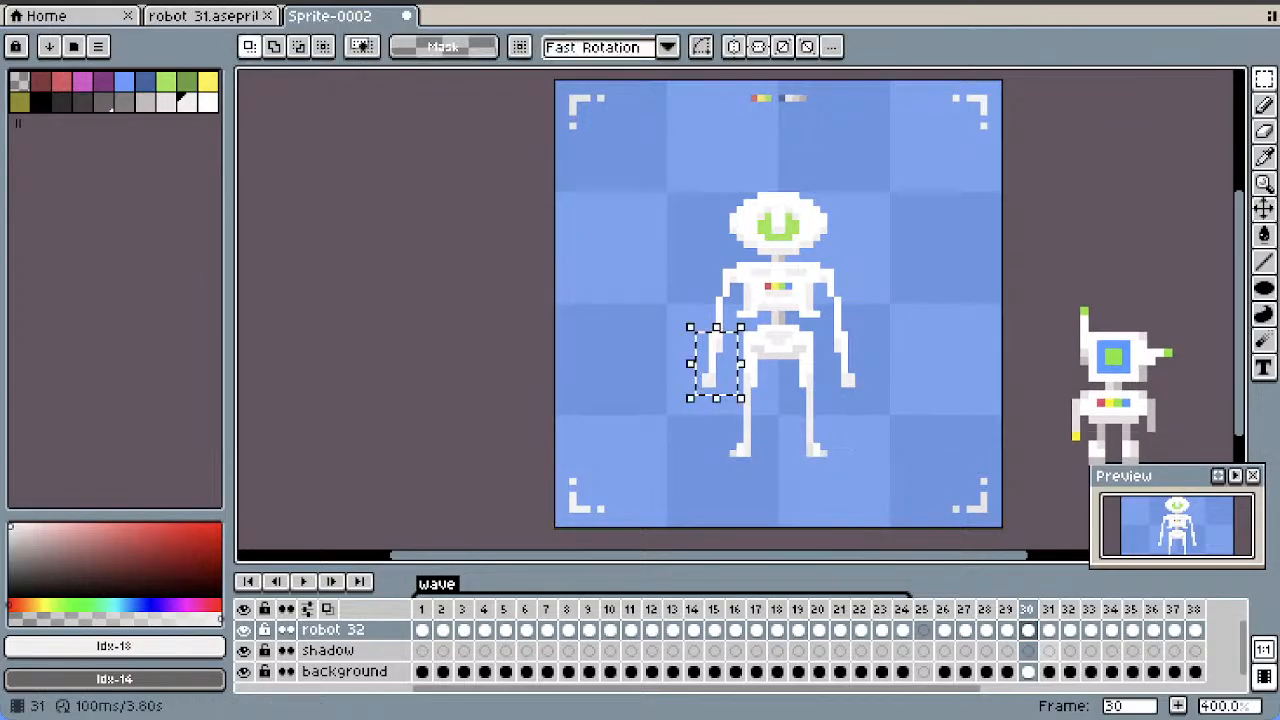
{"action": "key", "text": "."}
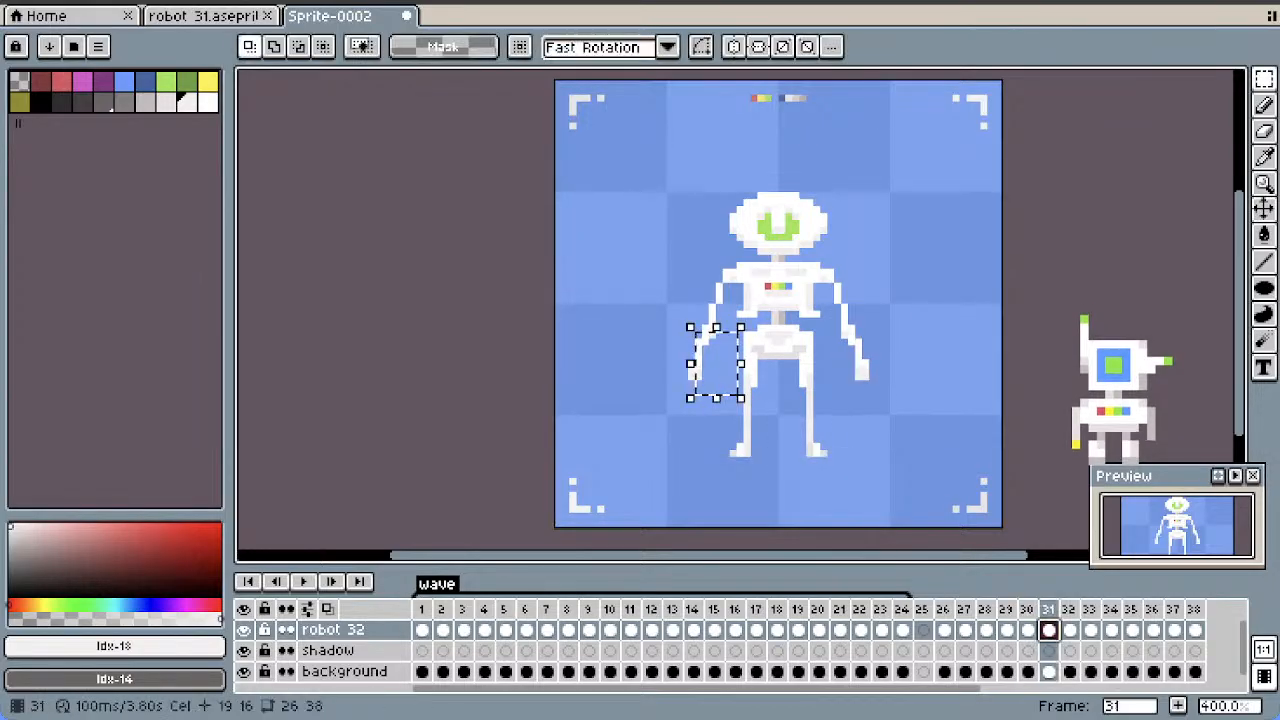
{"action": "left_click", "coordinate": [886, 446]}
{"action": "left_click_drag", "start_coordinate": [719, 335], "coordinate": [635, 432]}
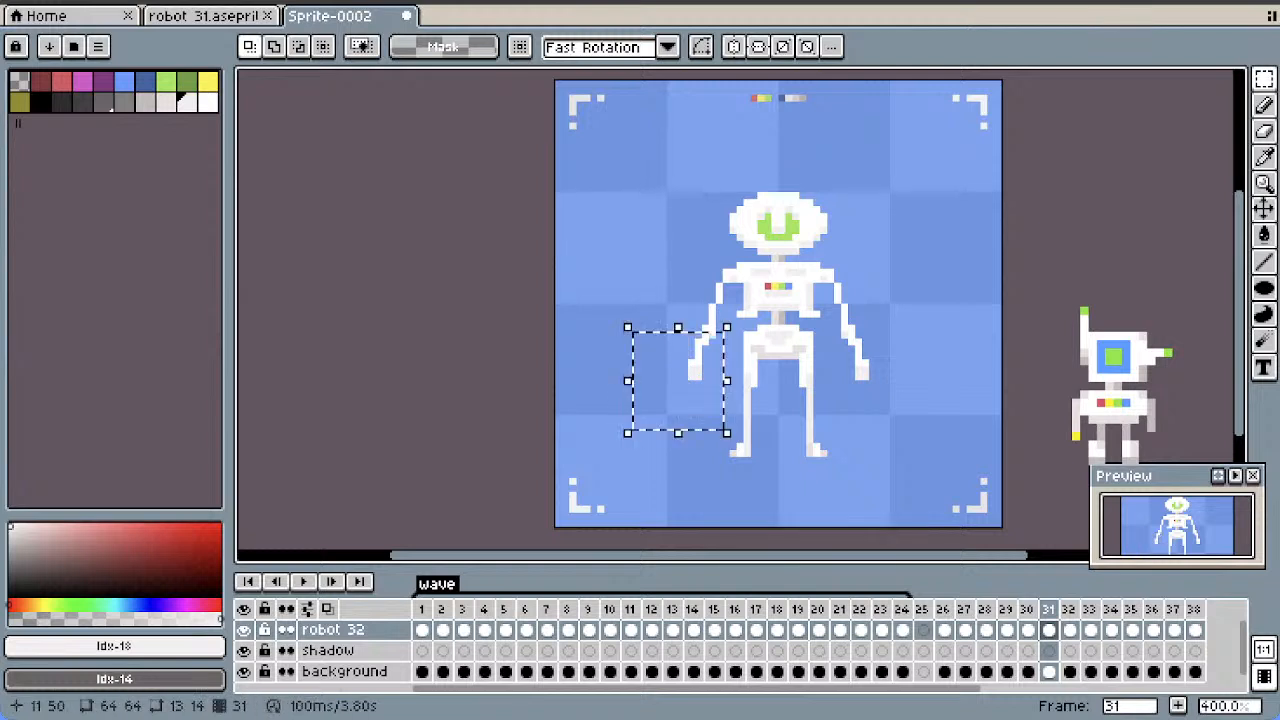
{"action": "key", "text": "Delete"}
{"action": "key", "text": "ctrl+v"}
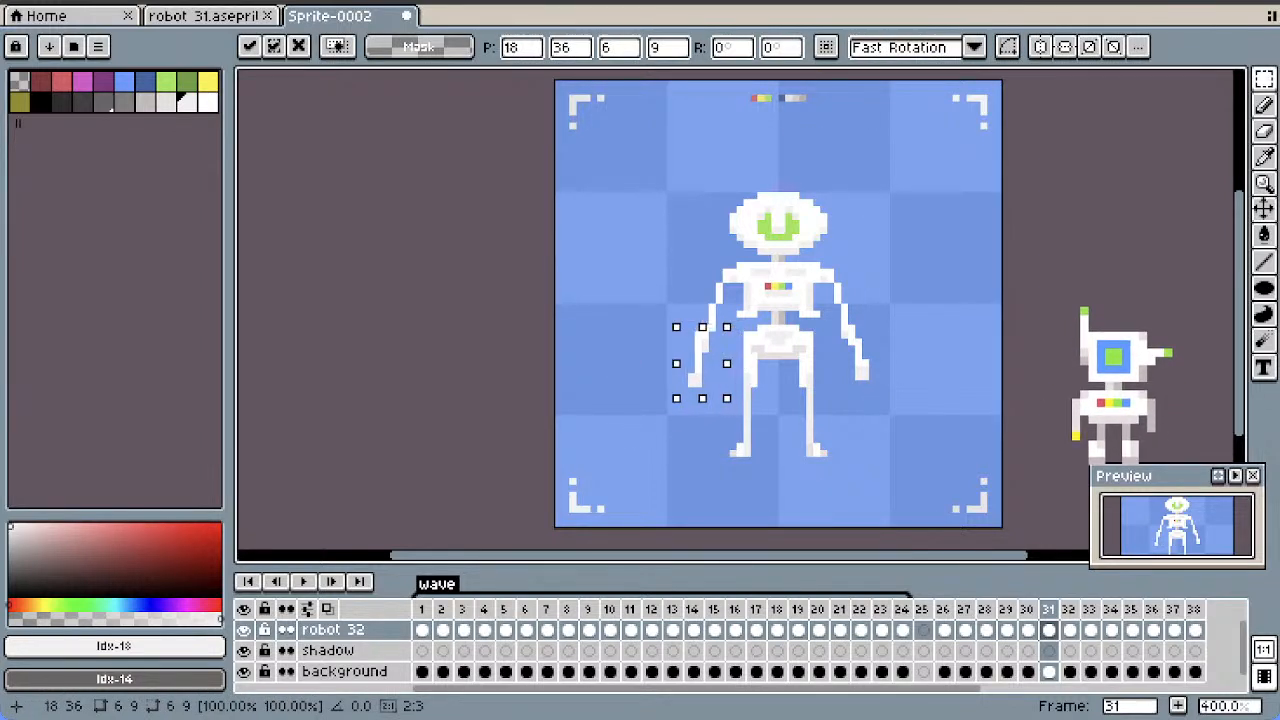
{"action": "left_click", "coordinate": [878, 403]}
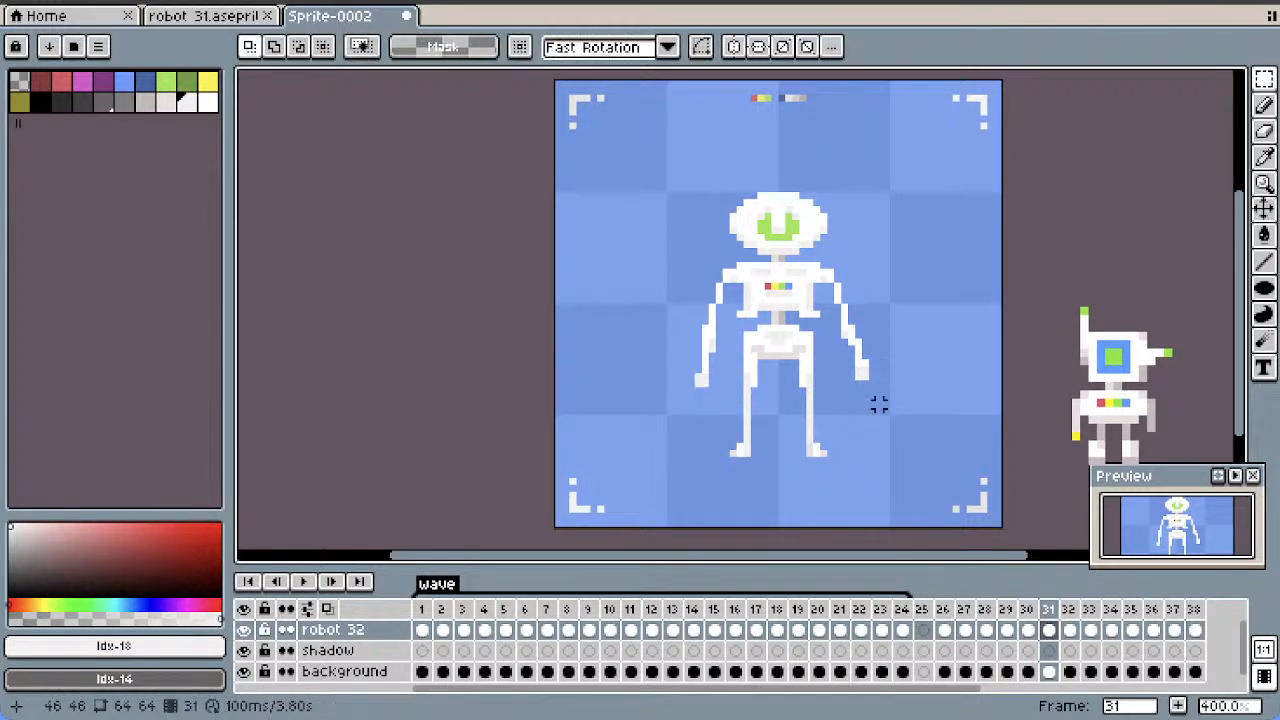
Erase the opposite forearm in frame 31 and attach a horizontally flipped copy of frame 30's forearm at that elbow
{"action": "left_click_drag", "start_coordinate": [872, 335], "coordinate": [872, 335]}
{"action": "left_click_drag", "start_coordinate": [851, 390], "coordinate": [838, 397]}
{"action": "key", "text": "Delete"}
{"action": "key", "text": "ctrl+v"}
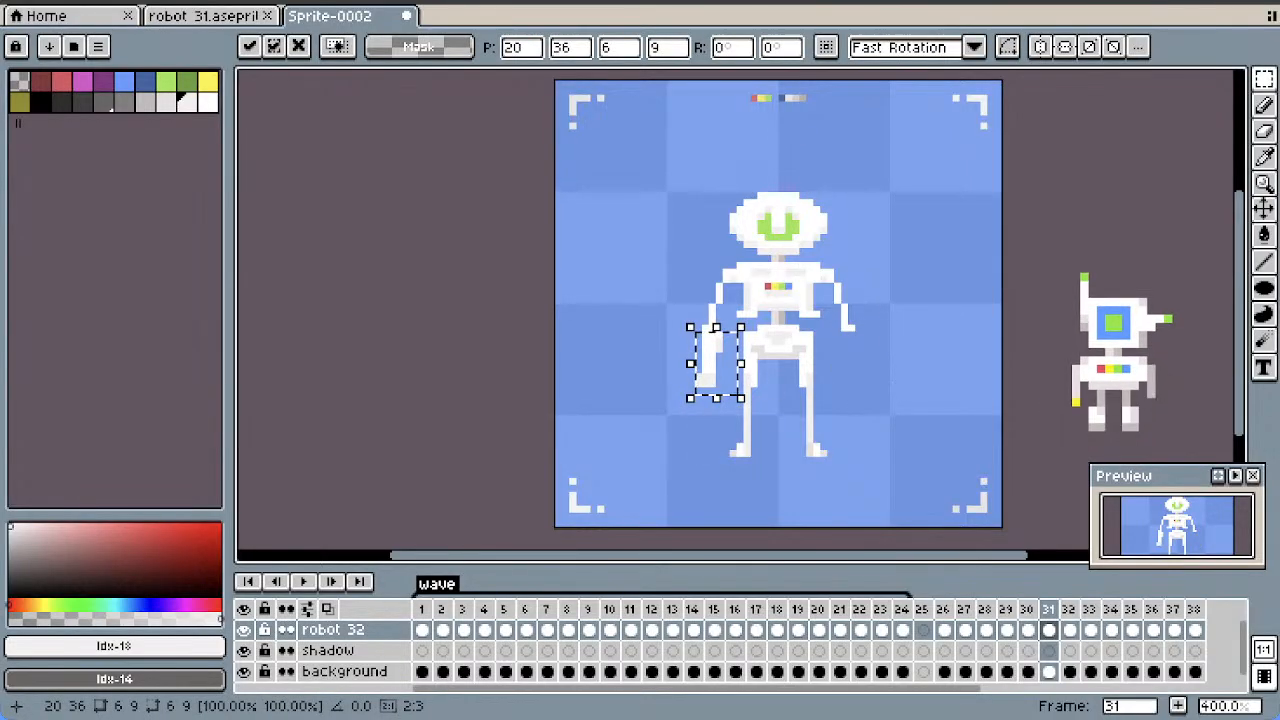
{"action": "left_click_drag", "start_coordinate": [715, 362], "coordinate": [882, 369]}
{"action": "key", "text": "shift+h"}
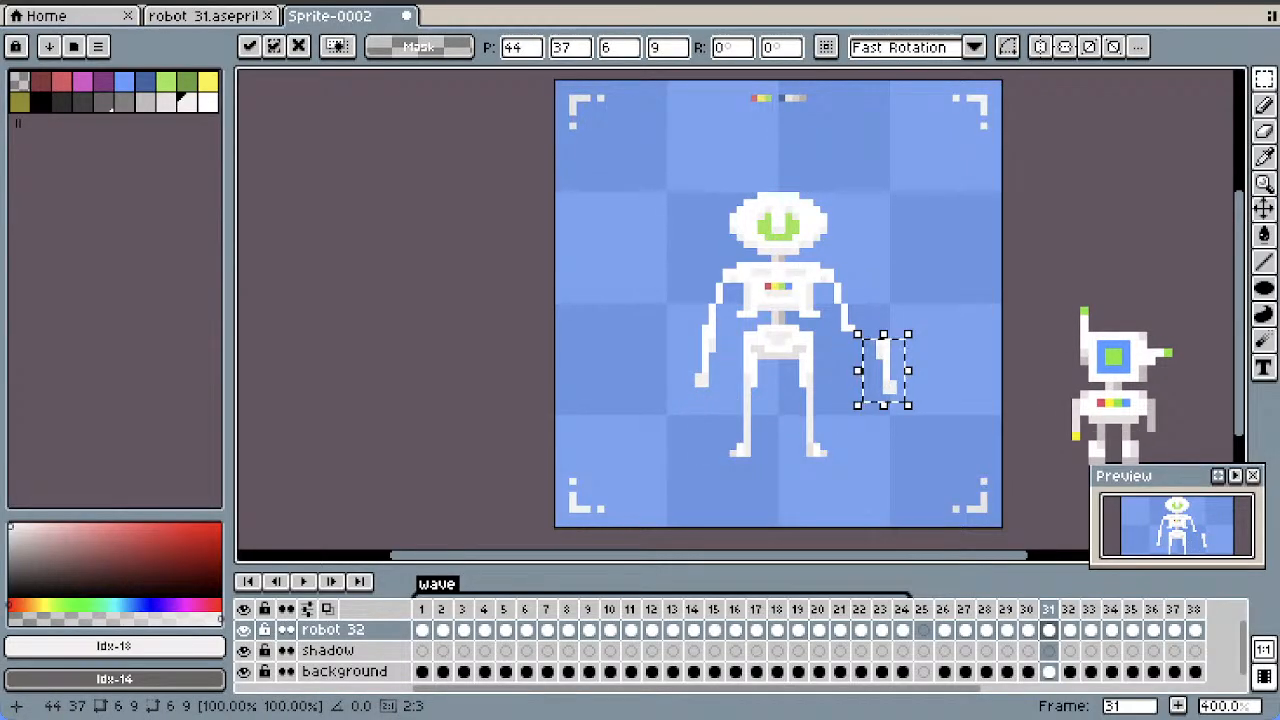
{"action": "key", "text": "Left"}
{"action": "key", "text": "Left"}
{"action": "key", "text": "Left"}
{"action": "key", "text": "Left"}
{"action": "key", "text": "Left"}
{"action": "key", "text": "Up"}
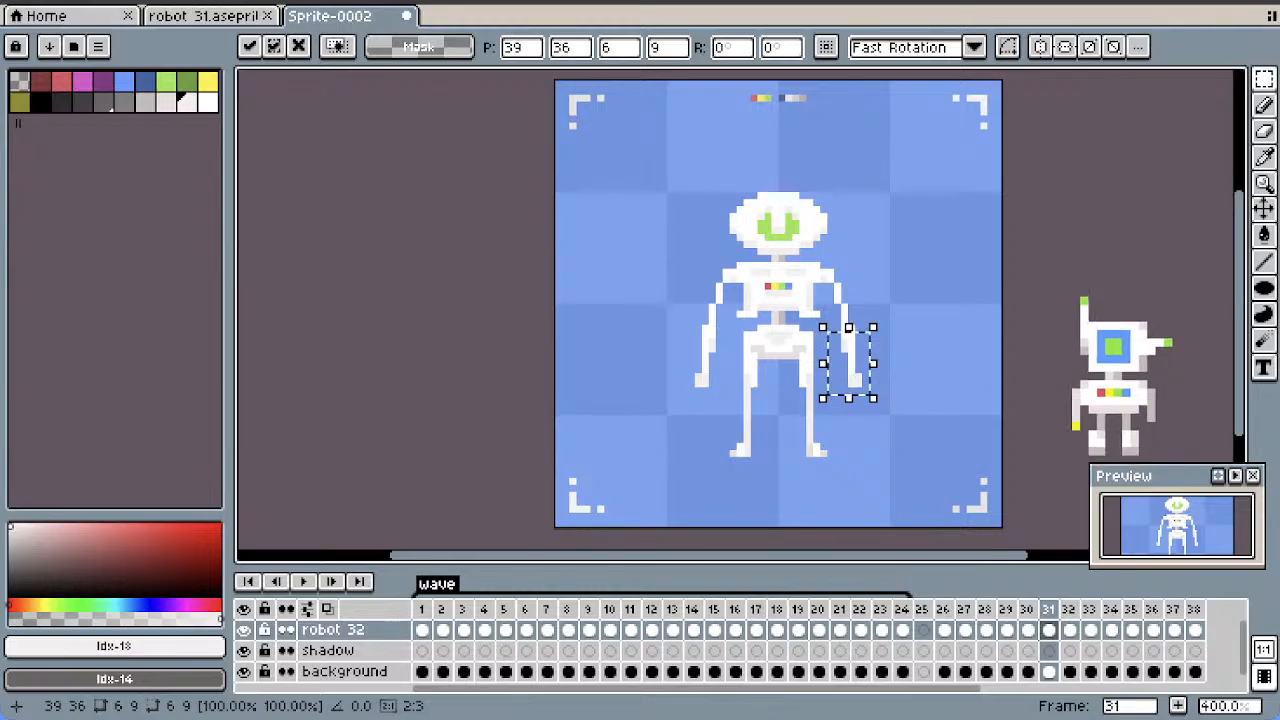
{"action": "left_click", "coordinate": [930, 378]}
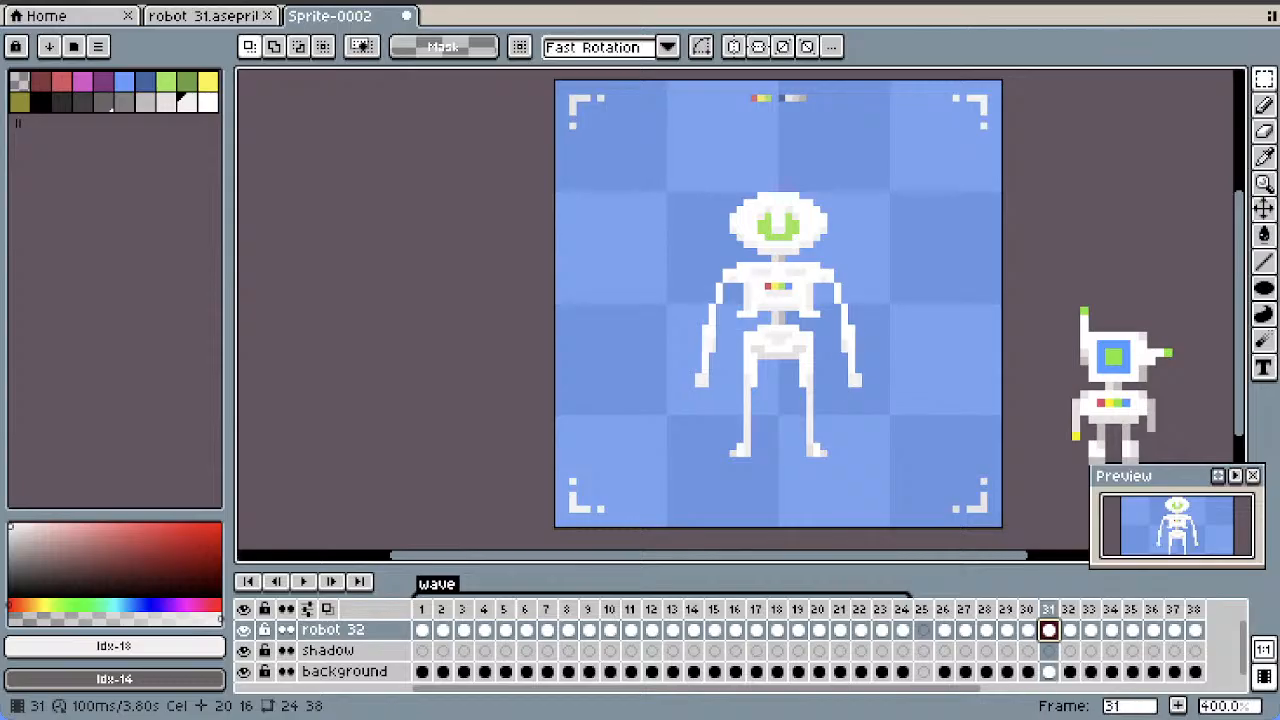
In frame 32, erase both of the robot's forearms below the elbows
{"action": "key", "text": "Right"}
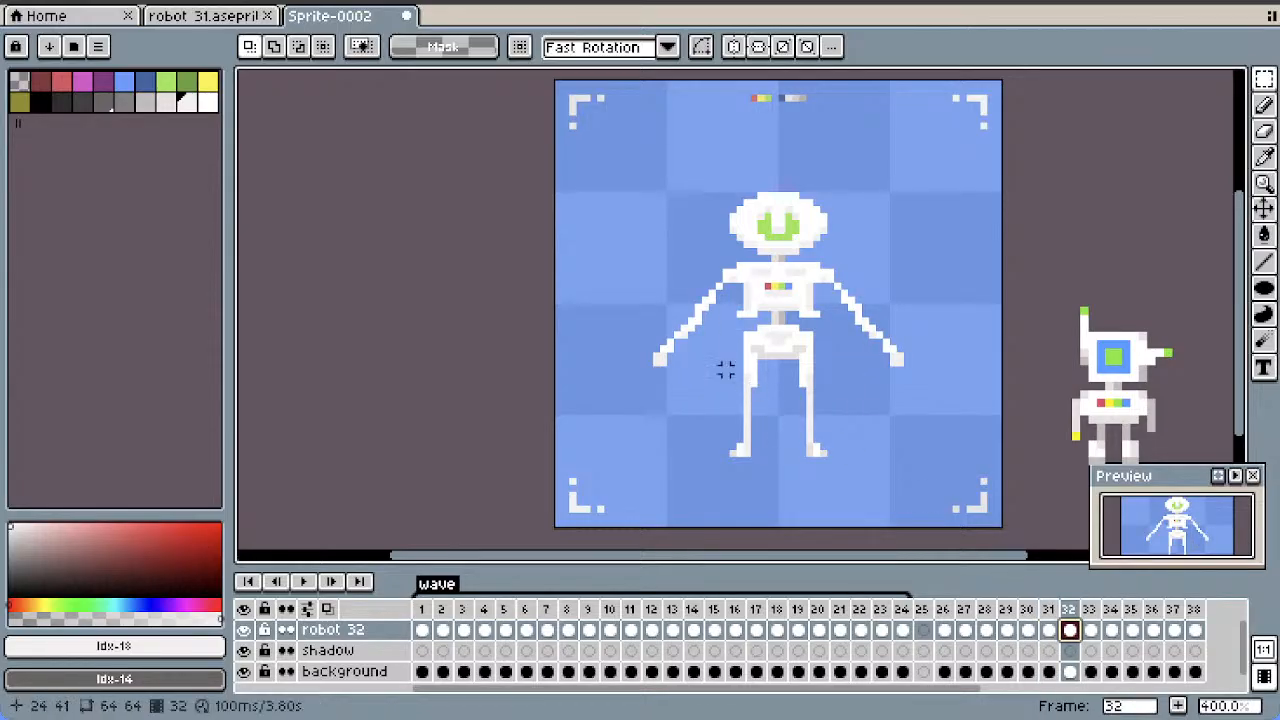
{"action": "left_click_drag", "start_coordinate": [706, 320], "coordinate": [620, 419]}
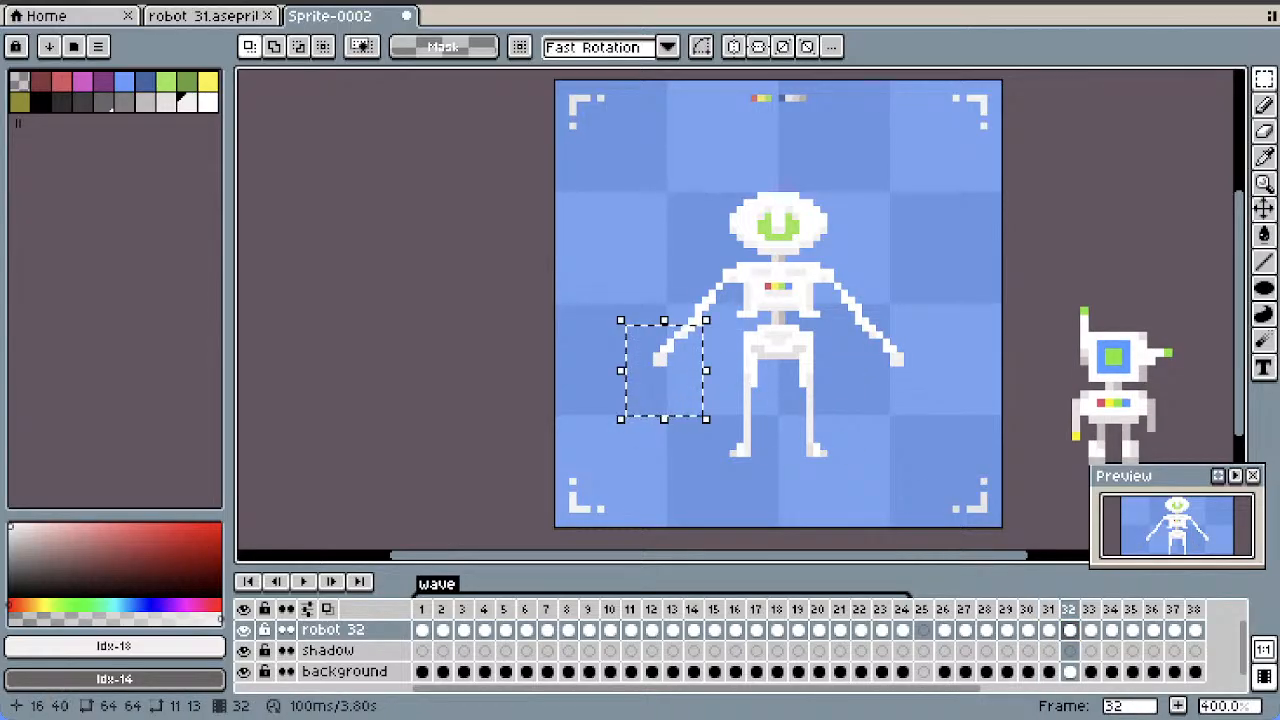
{"action": "key", "text": "Delete"}
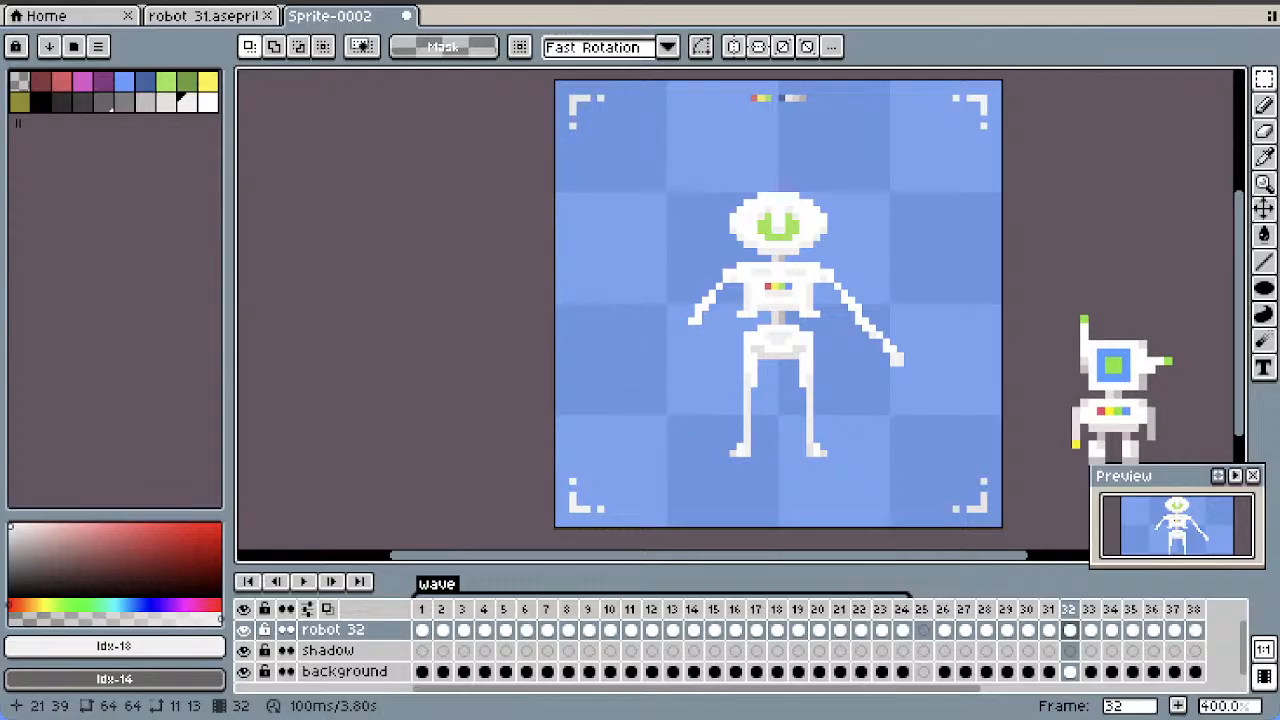
{"action": "left_click_drag", "start_coordinate": [854, 324], "coordinate": [940, 405]}
{"action": "key", "text": "Delete"}
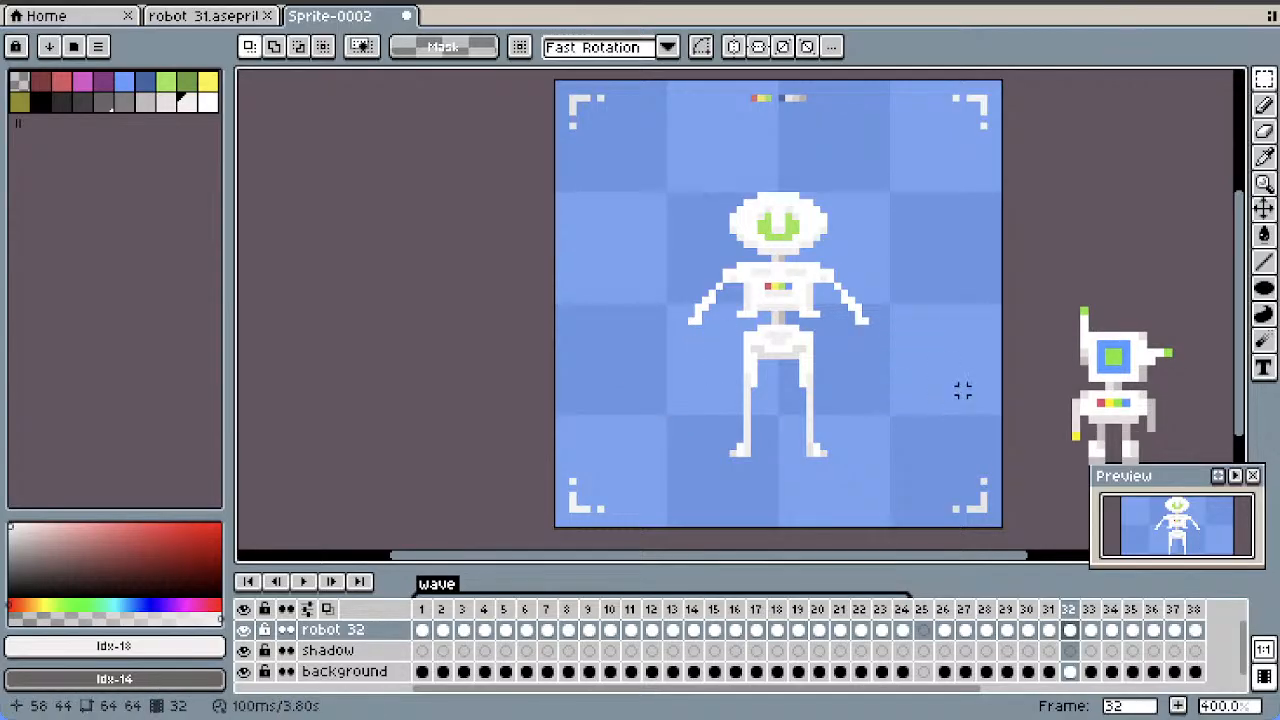
Select and copy both of the robot's straight hanging forearms in frame 29, from below the elbows down to the hands
{"action": "left_click", "coordinate": [1006, 630]}
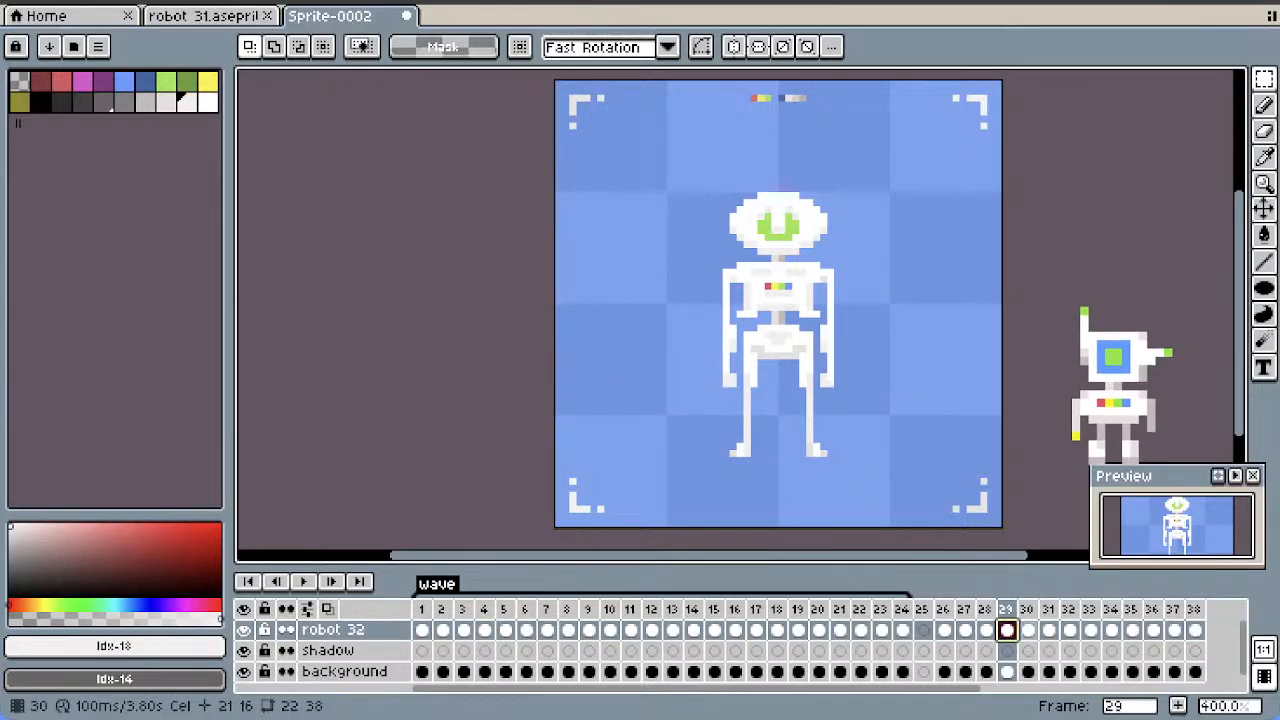
{"action": "left_click", "coordinate": [1028, 630]}
{"action": "left_click", "coordinate": [1048, 630]}
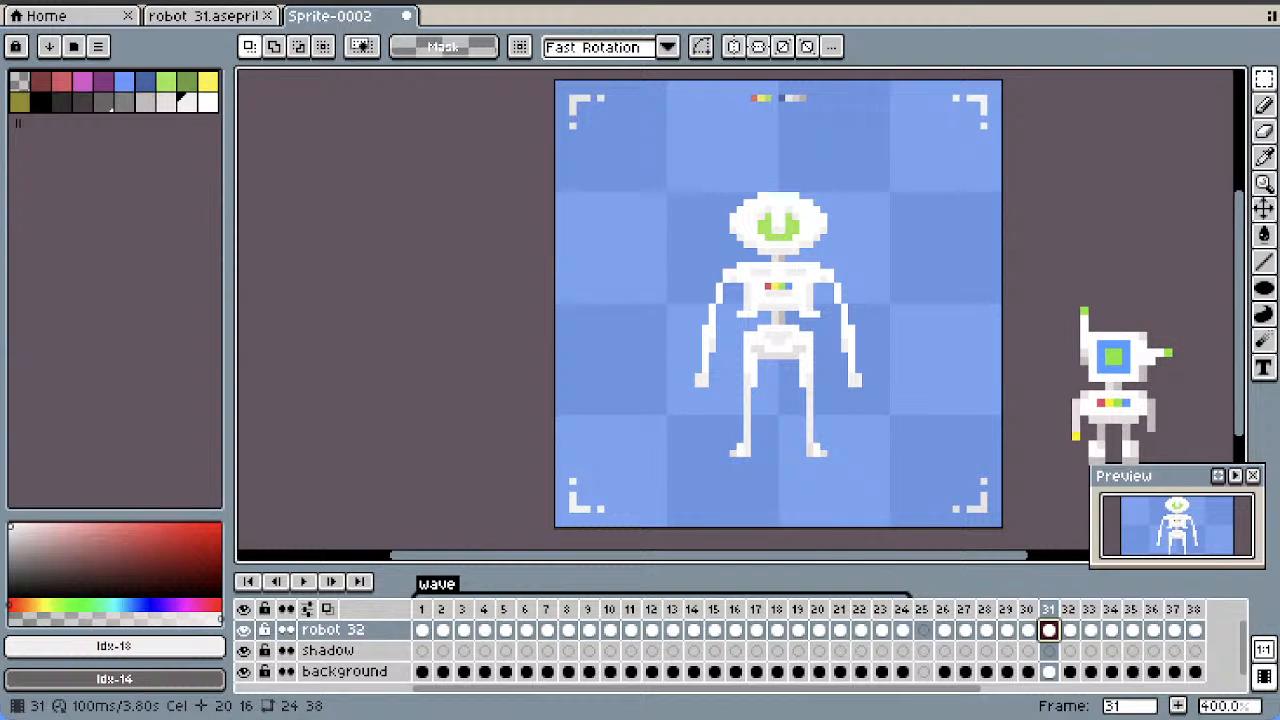
{"action": "left_click", "coordinate": [1264, 130]}
{"action": "scroll", "coordinate": [770, 335], "scroll_direction": "up", "scroll_amount": 1}
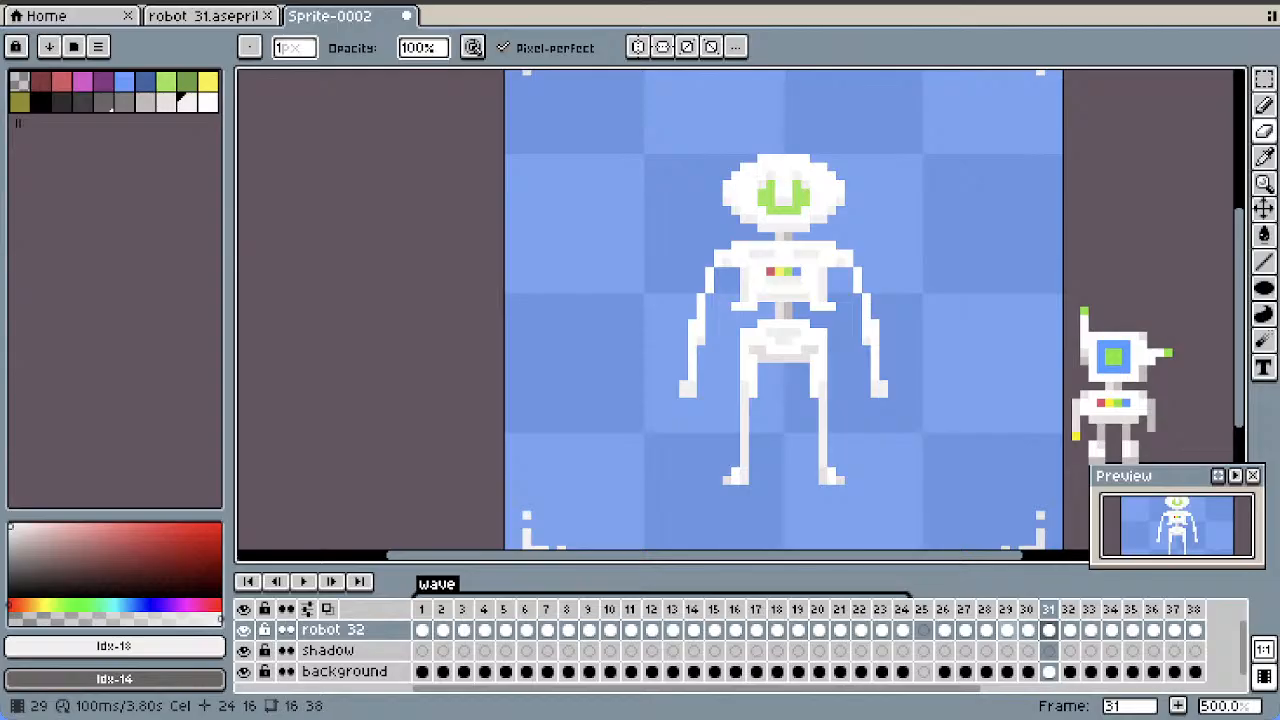
{"action": "key", "text": "Left"}
{"action": "key", "text": "Left"}
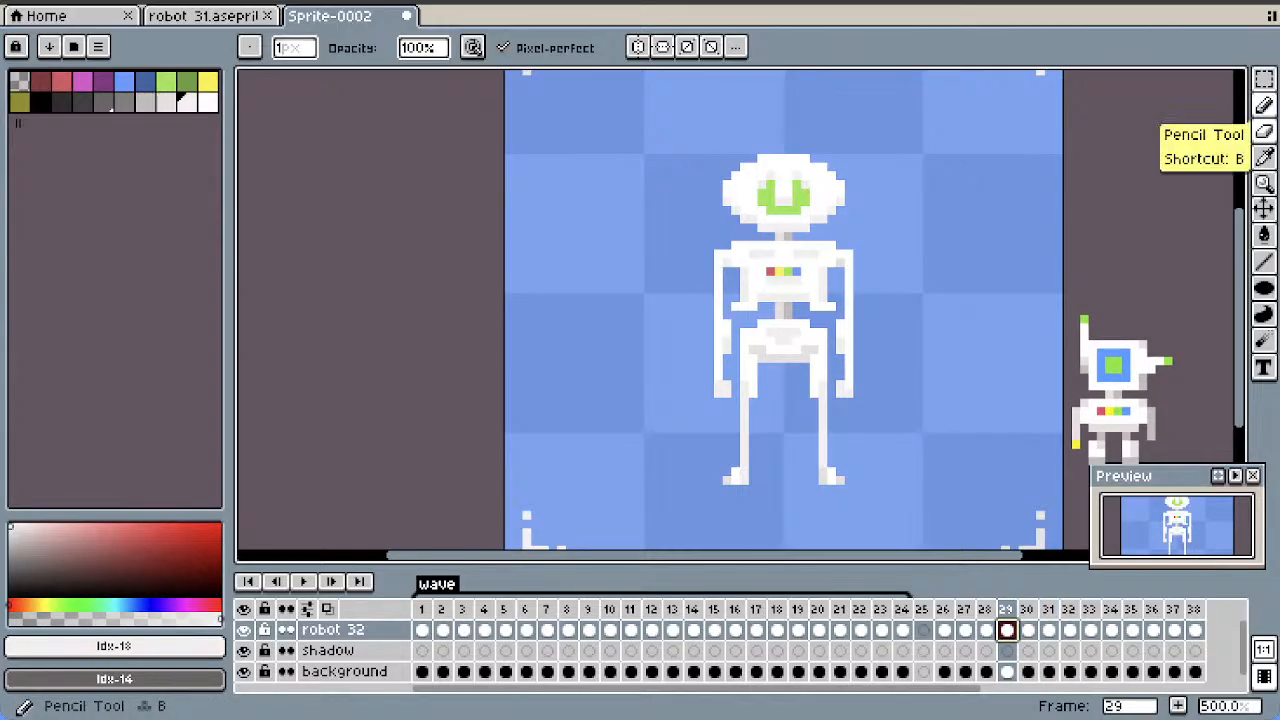
{"action": "left_click", "coordinate": [1264, 79]}
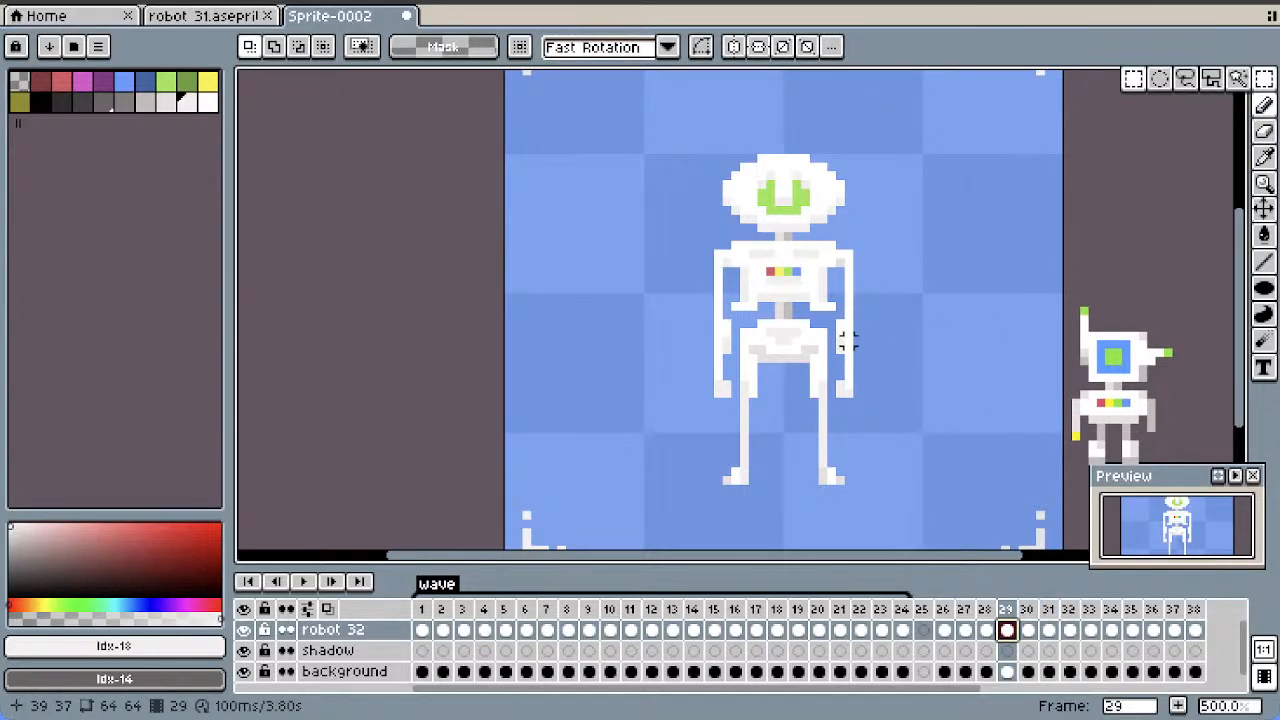
{"action": "left_click_drag", "start_coordinate": [840, 341], "coordinate": [866, 428]}
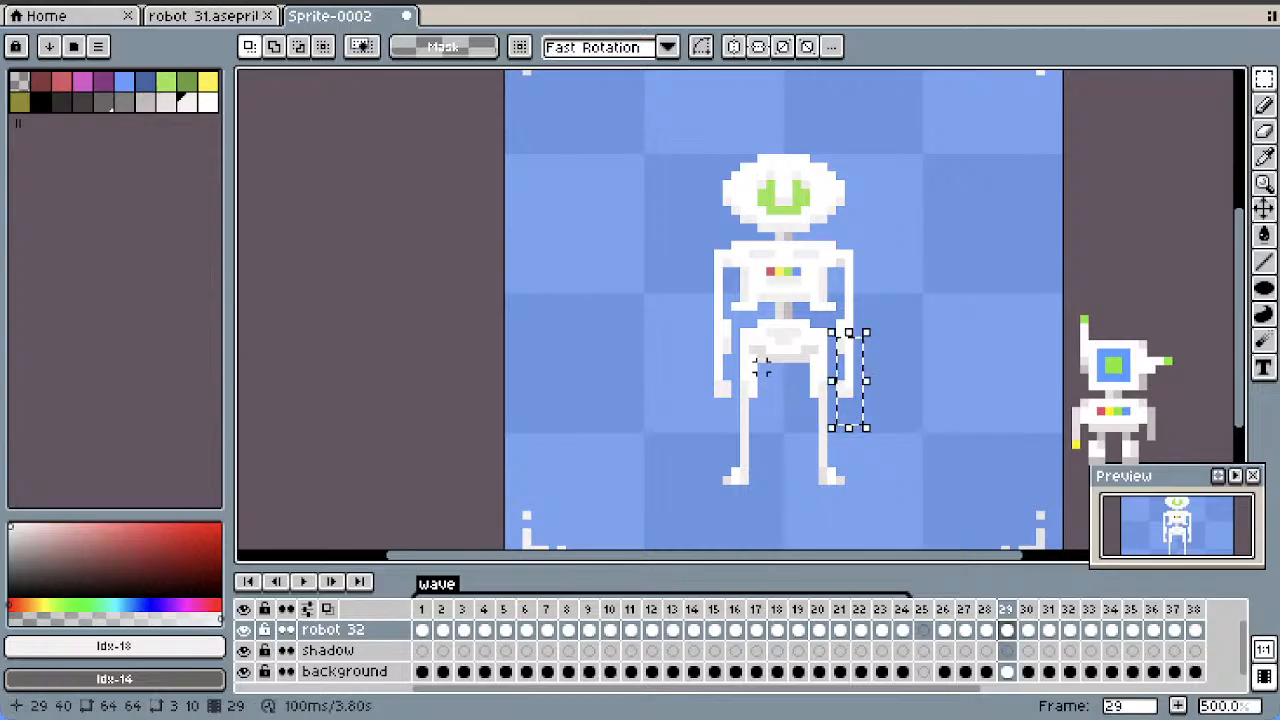
{"action": "left_click_drag", "start_coordinate": [737, 341], "coordinate": [657, 453]}
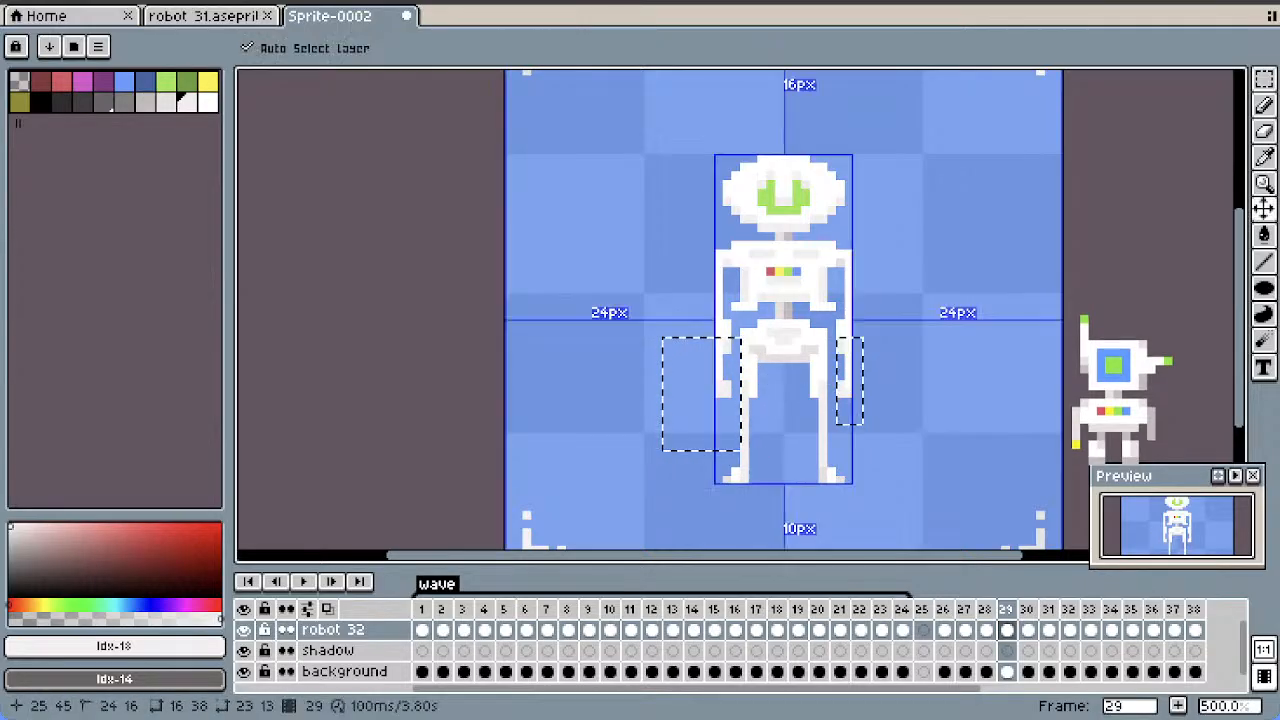
Paste the forearms copied from frame 29 into frame 32 and deselect them
{"action": "key", "text": "Right"}
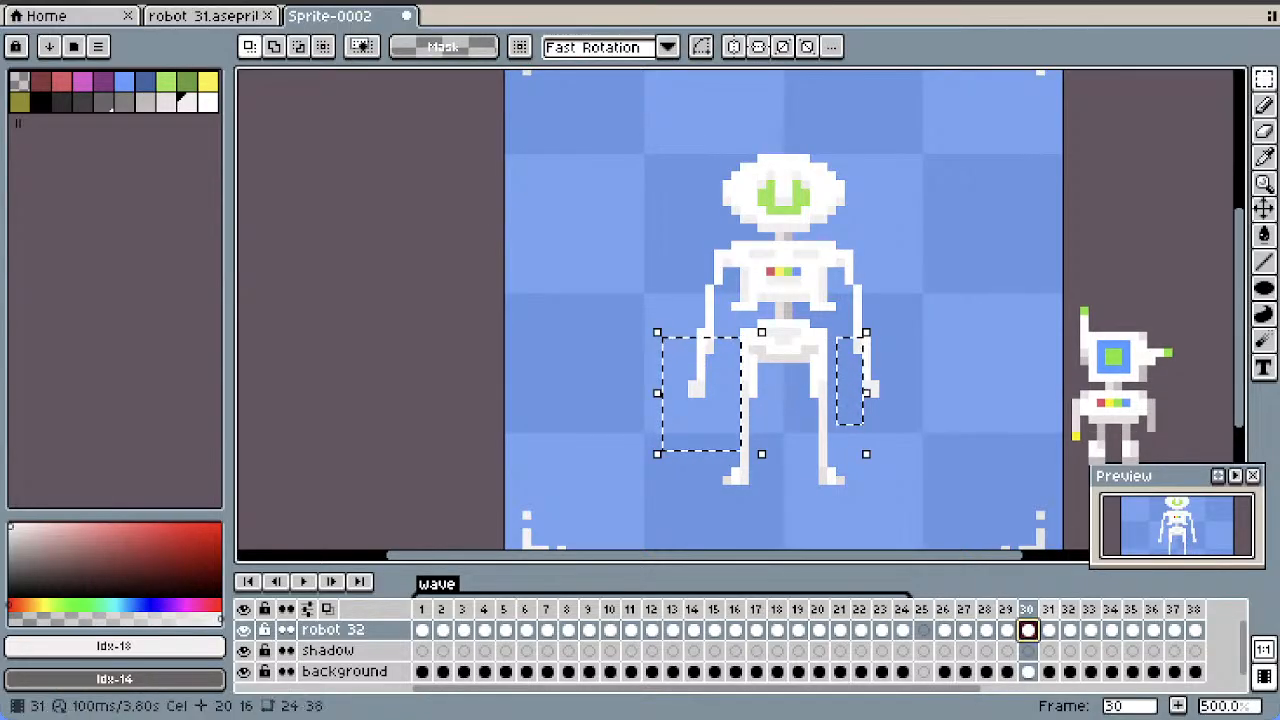
{"action": "key", "text": "Right"}
{"action": "key", "text": "Right"}
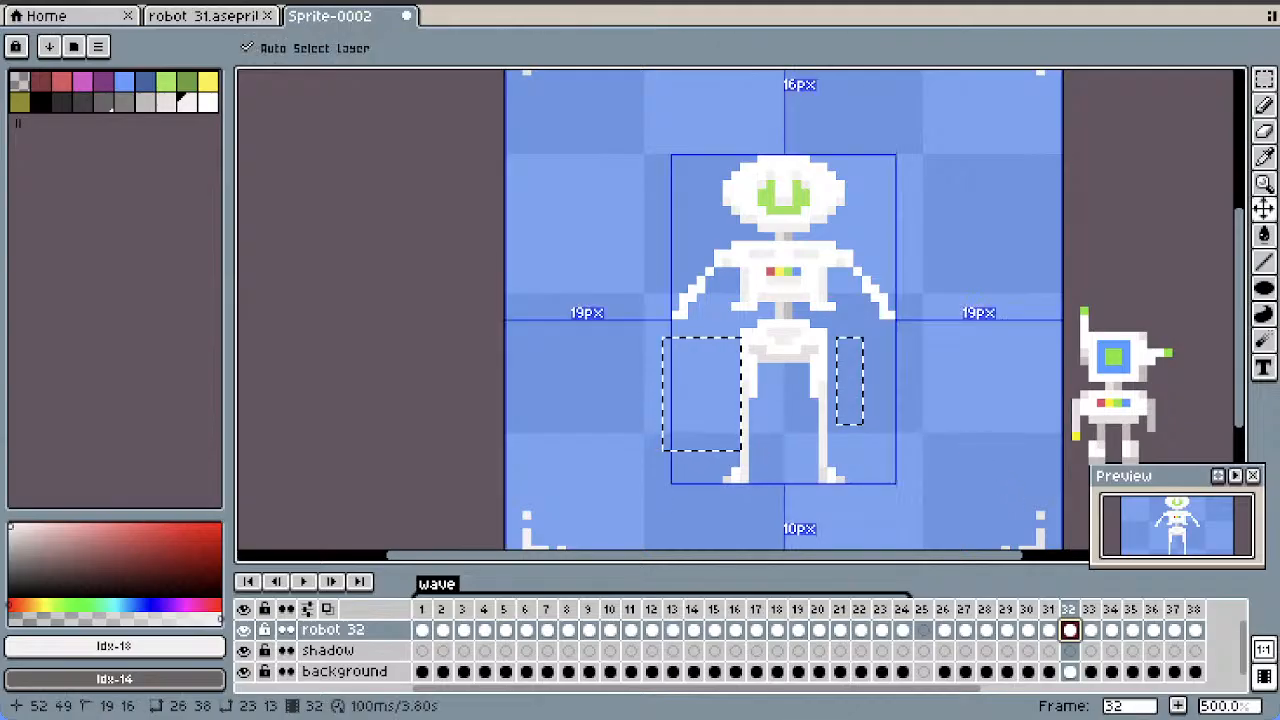
{"action": "key", "text": "ctrl+v"}
{"action": "left_click", "coordinate": [909, 349]}
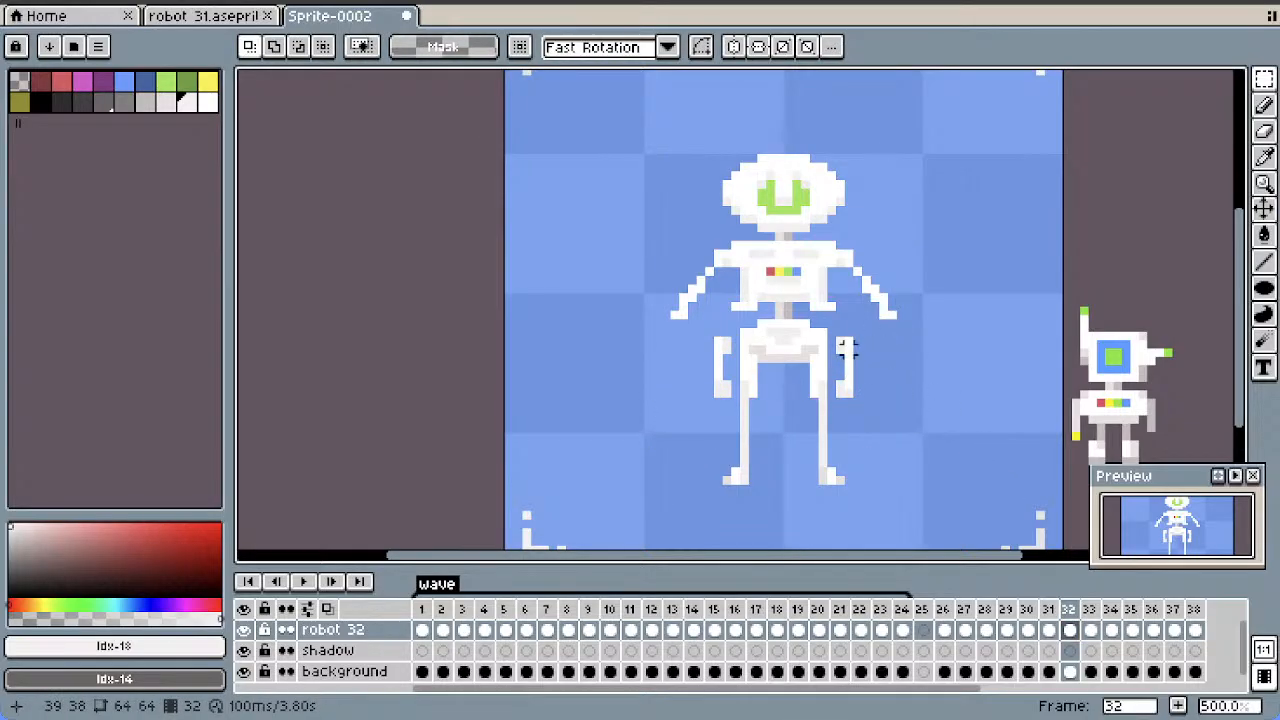
Attach the pasted forearms to the elbows in frame 32, placing their selections at X 42, Y 35 and X 19, Y 35
{"action": "mouse_move", "coordinate": [840, 341]}
{"action": "left_mouse_down"}
{"action": "mouse_move", "coordinate": [867, 411]}
{"action": "mouse_move", "coordinate": [893, 358]}
{"action": "left_mouse_up"}
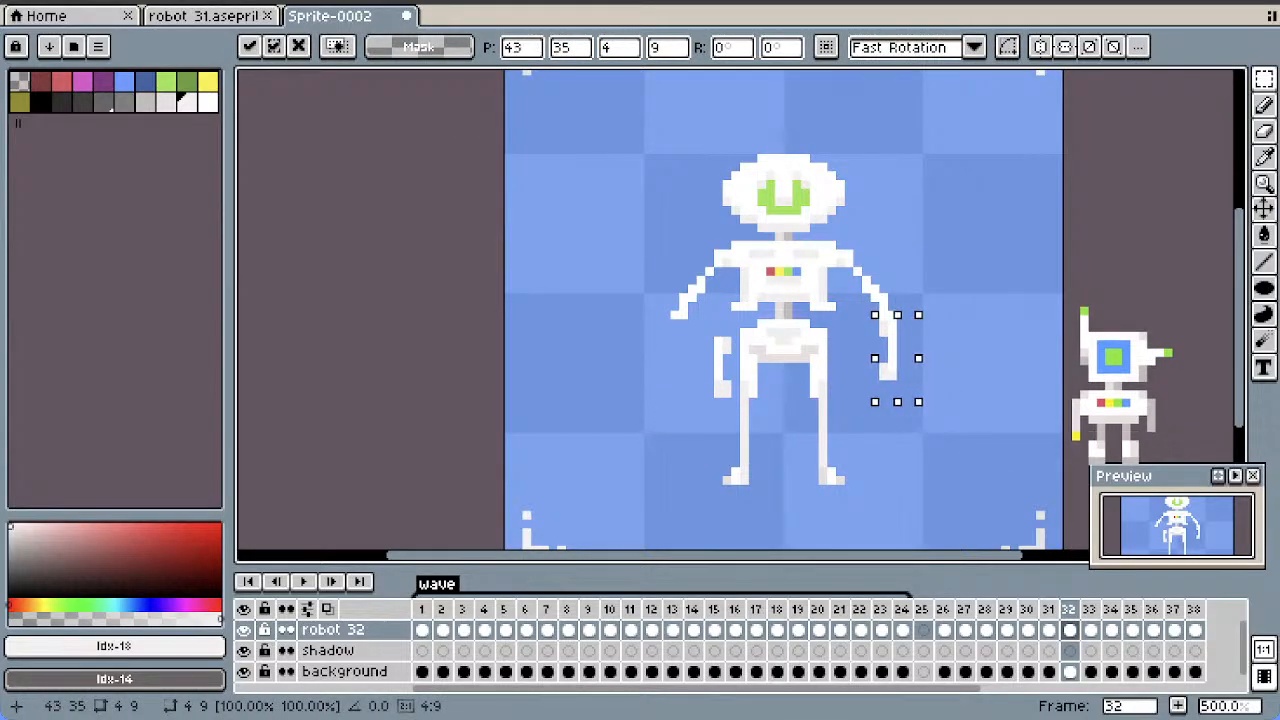
{"action": "key", "text": "Up"}
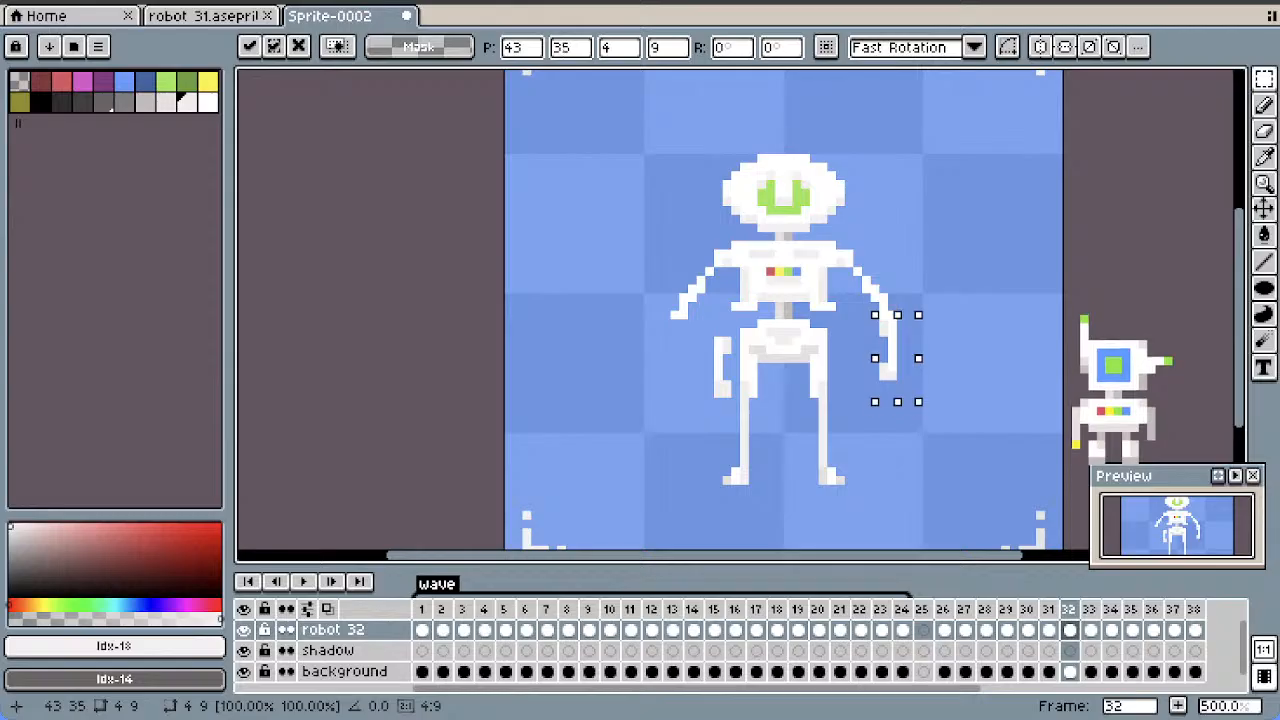
{"action": "key", "text": "Left"}
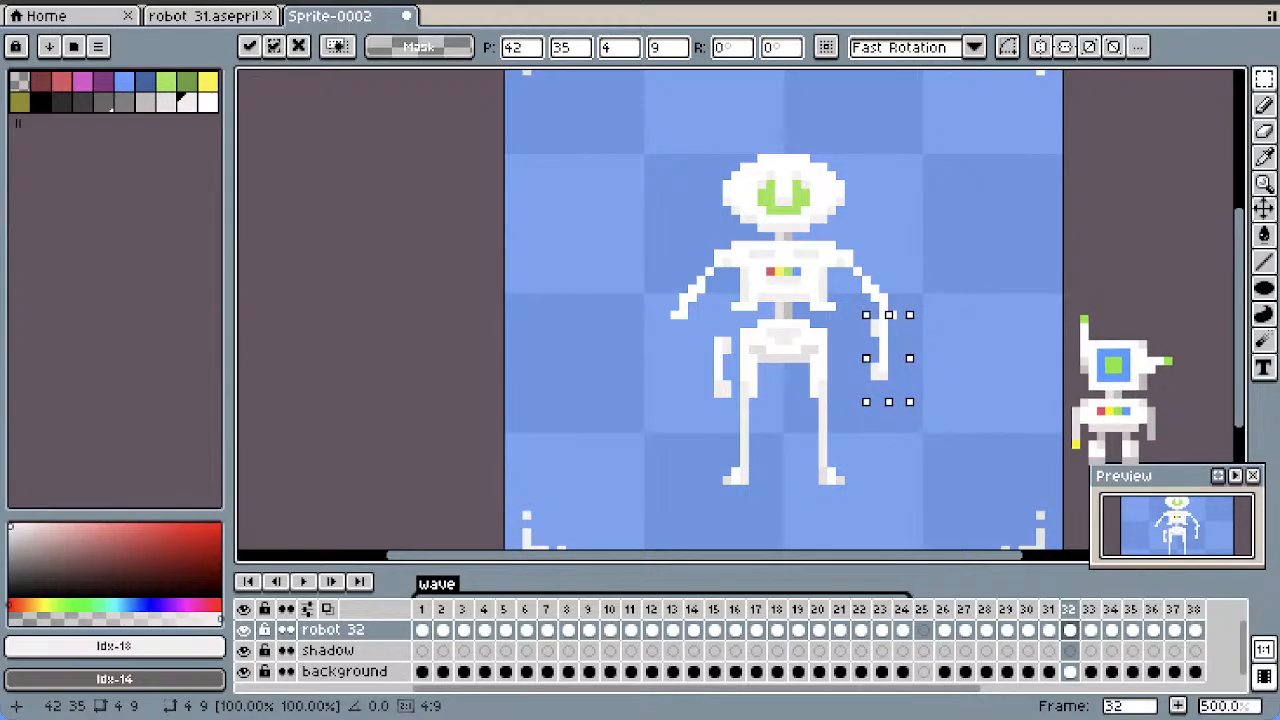
{"action": "key", "text": "Return"}
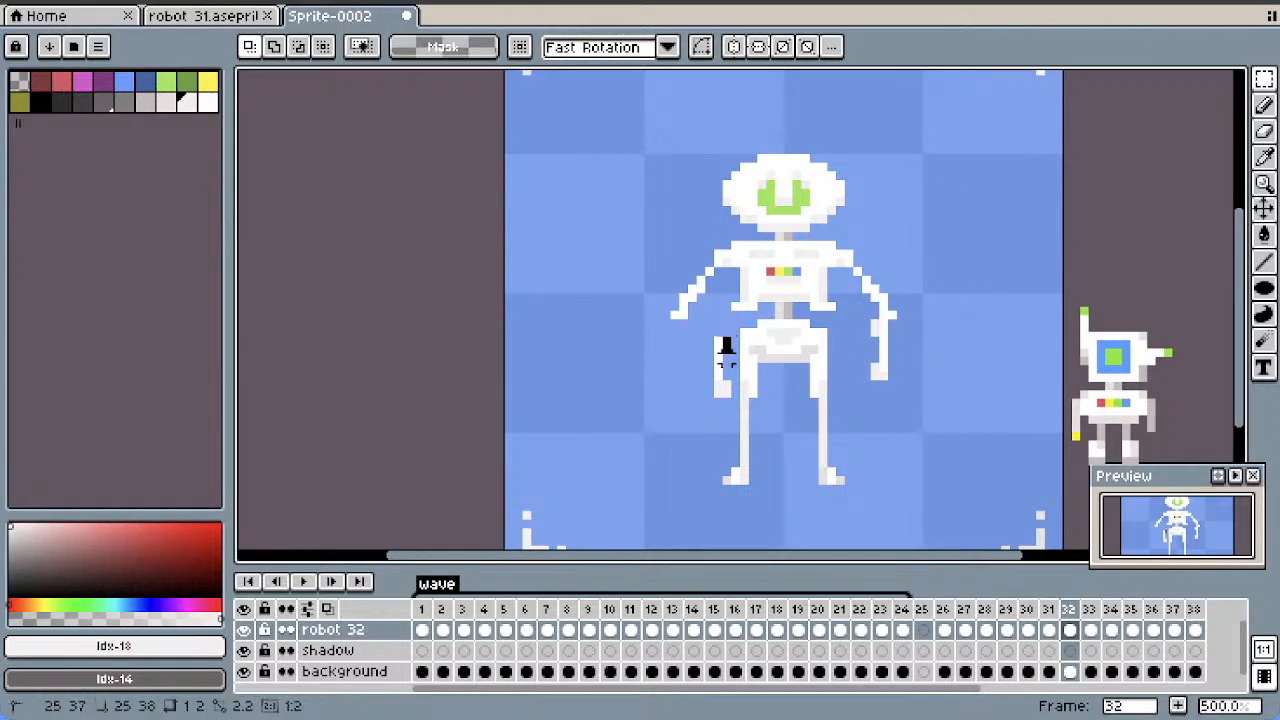
{"action": "left_click_drag", "start_coordinate": [709, 402], "coordinate": [683, 350]}
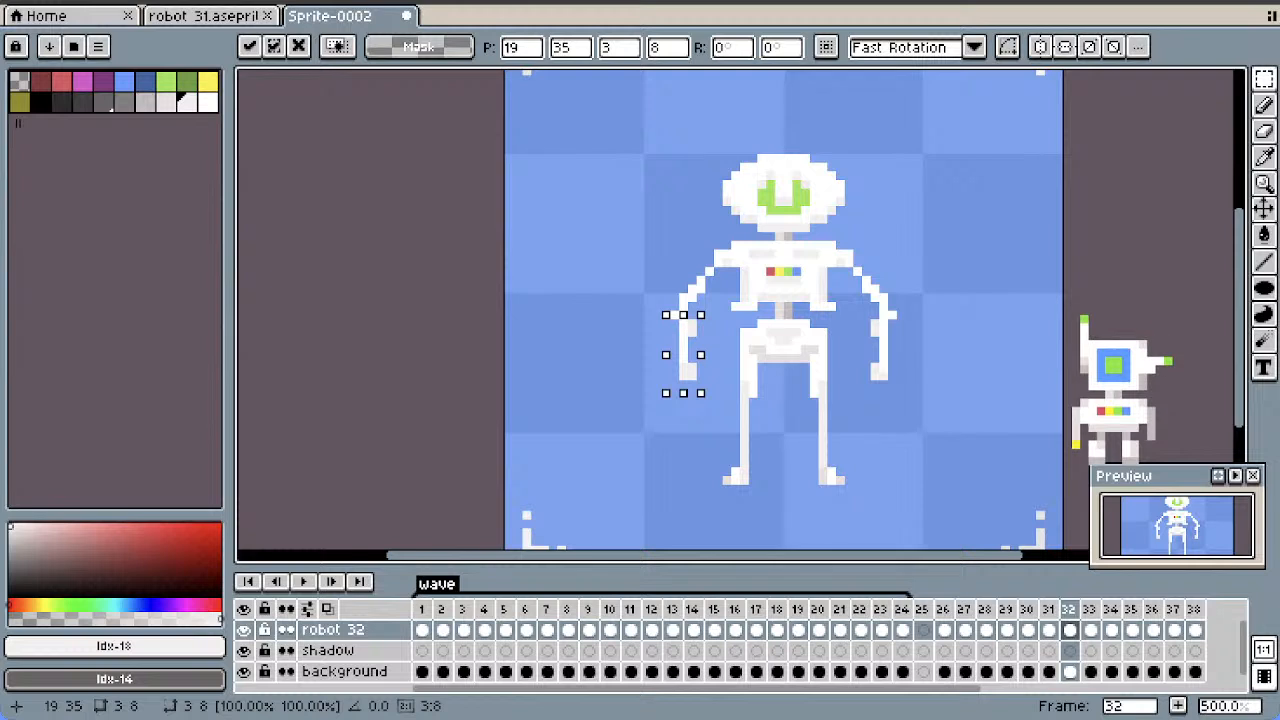
{"action": "key", "text": "Return"}
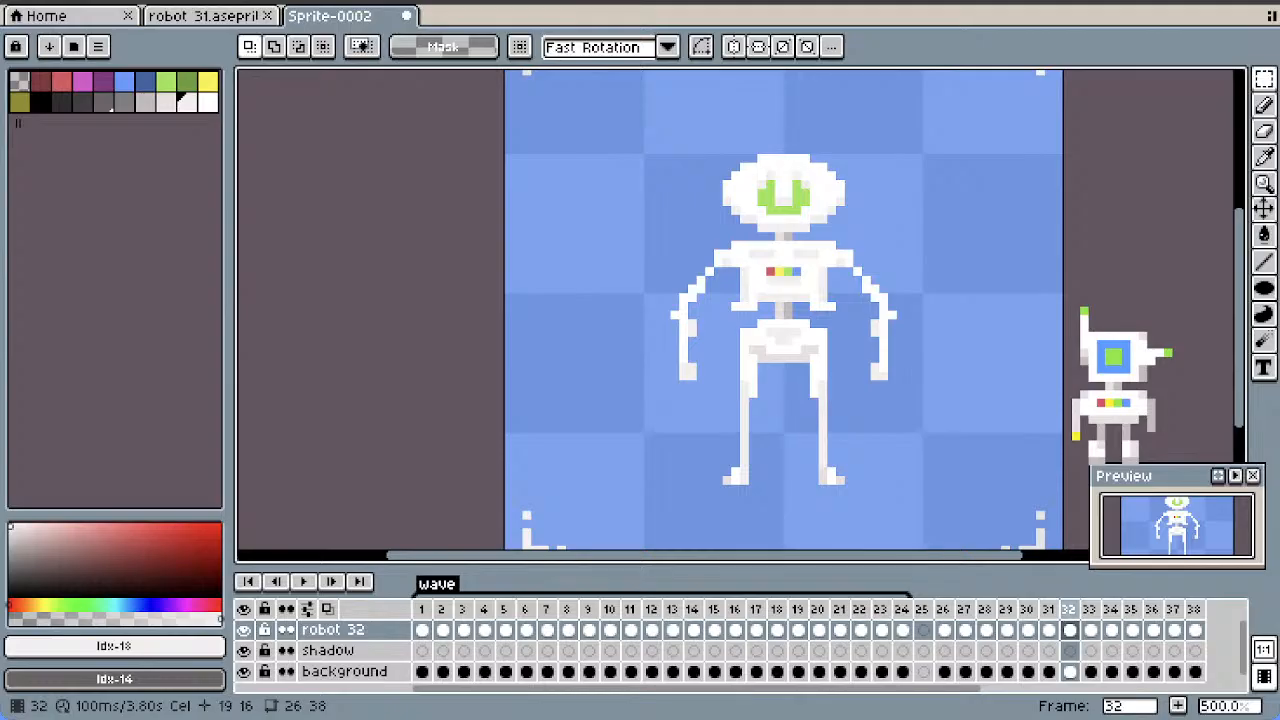
Play the animation from frame 31 to check the arm movement, and stop playback
{"action": "left_click", "coordinate": [1048, 609]}
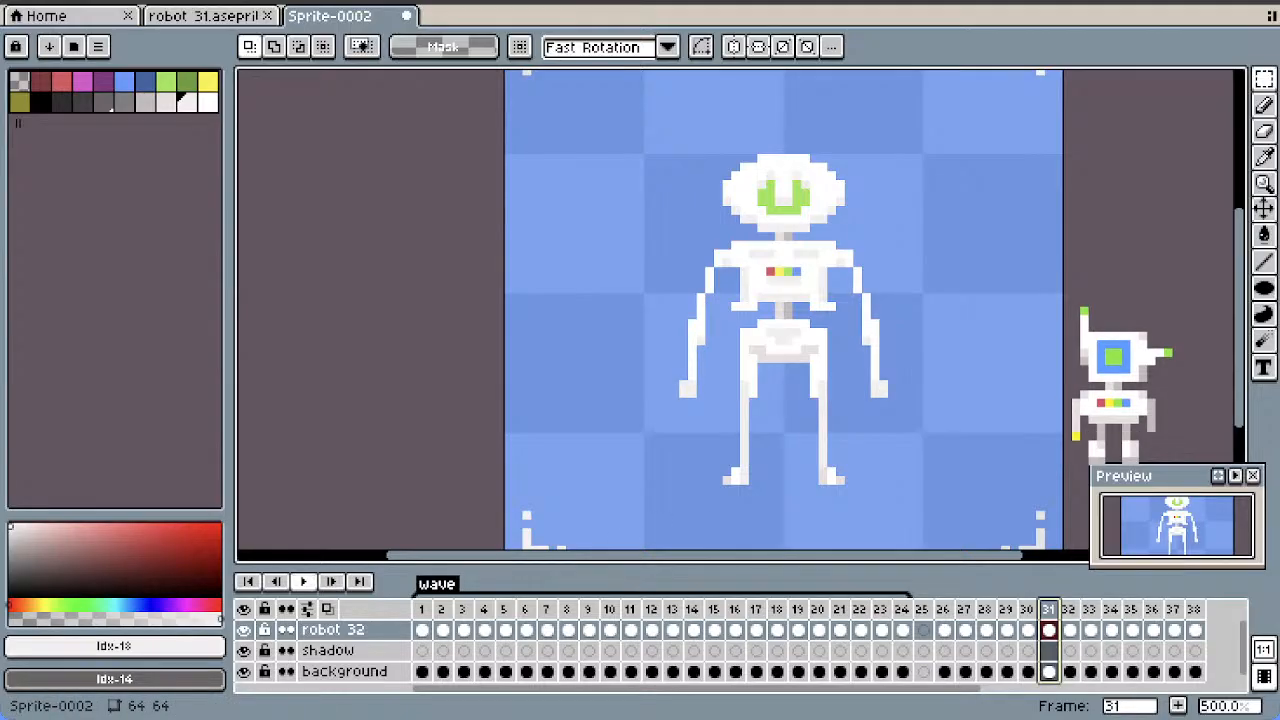
{"action": "left_click", "coordinate": [303, 581]}
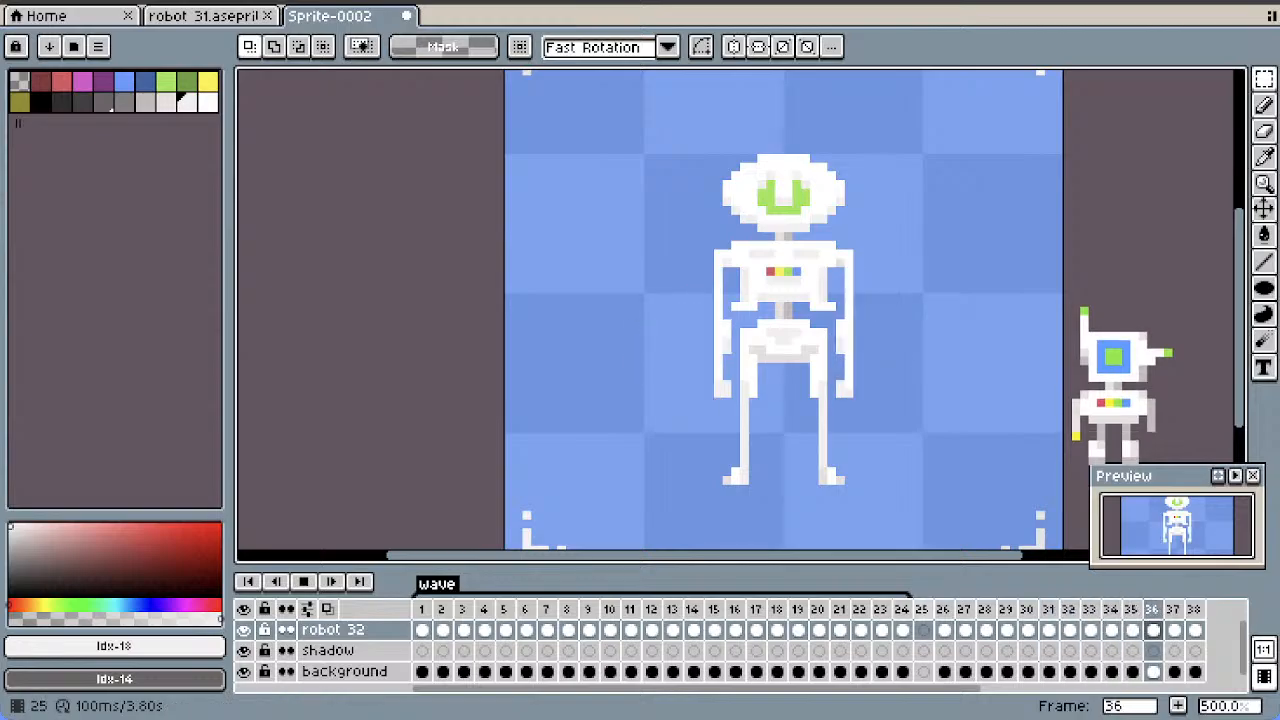
{"action": "left_click", "coordinate": [303, 581]}
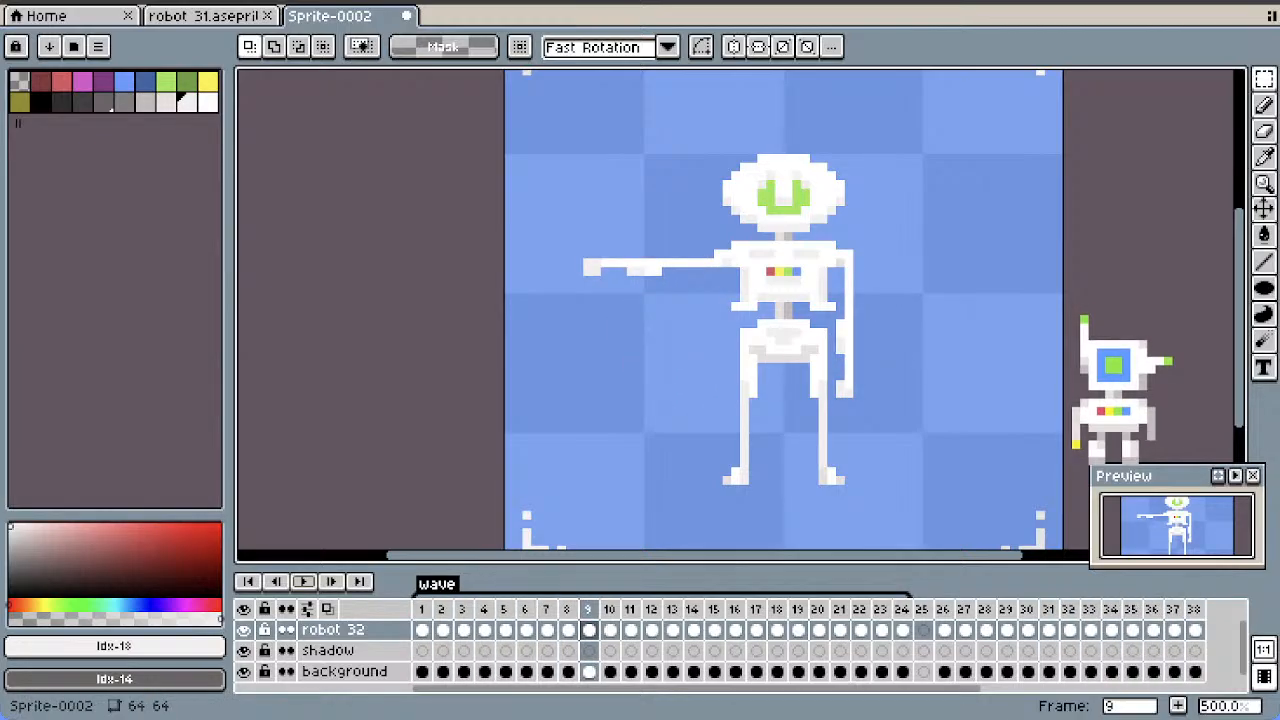
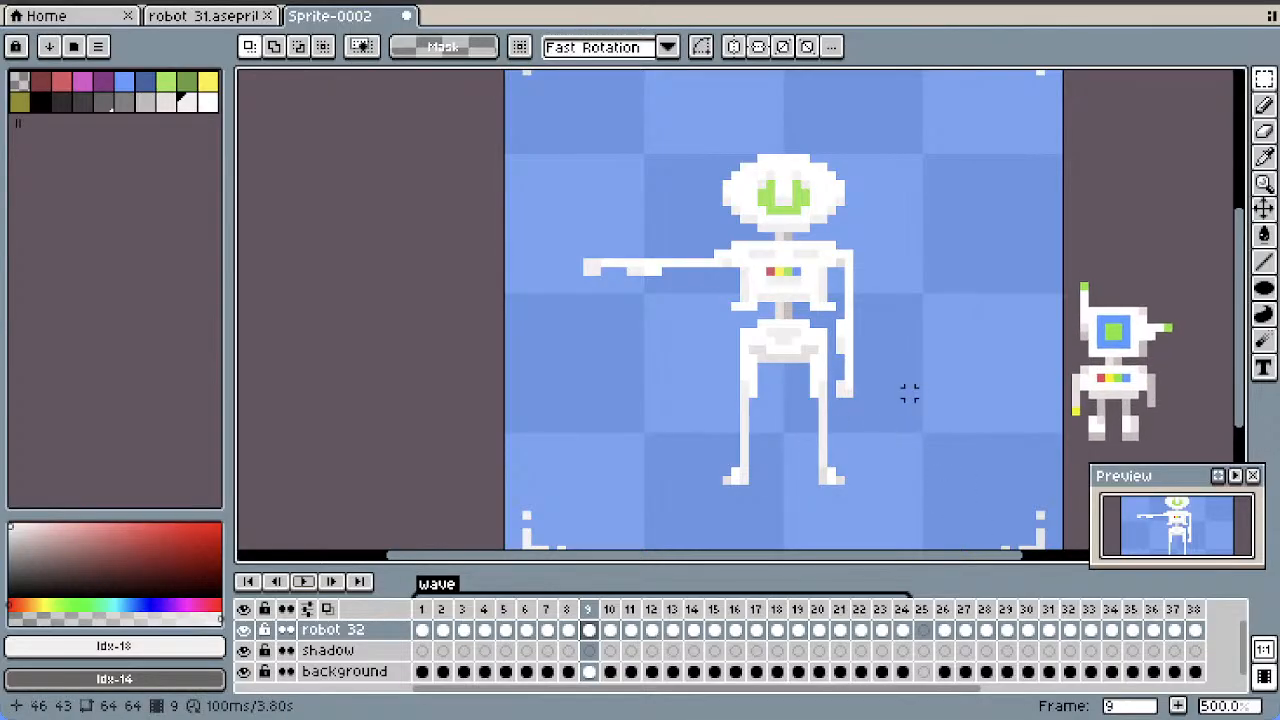
Add a tag named "hands on hips" covering frames 26 to 38, with the Forward animation direction
{"action": "left_click", "coordinate": [1264, 105]}
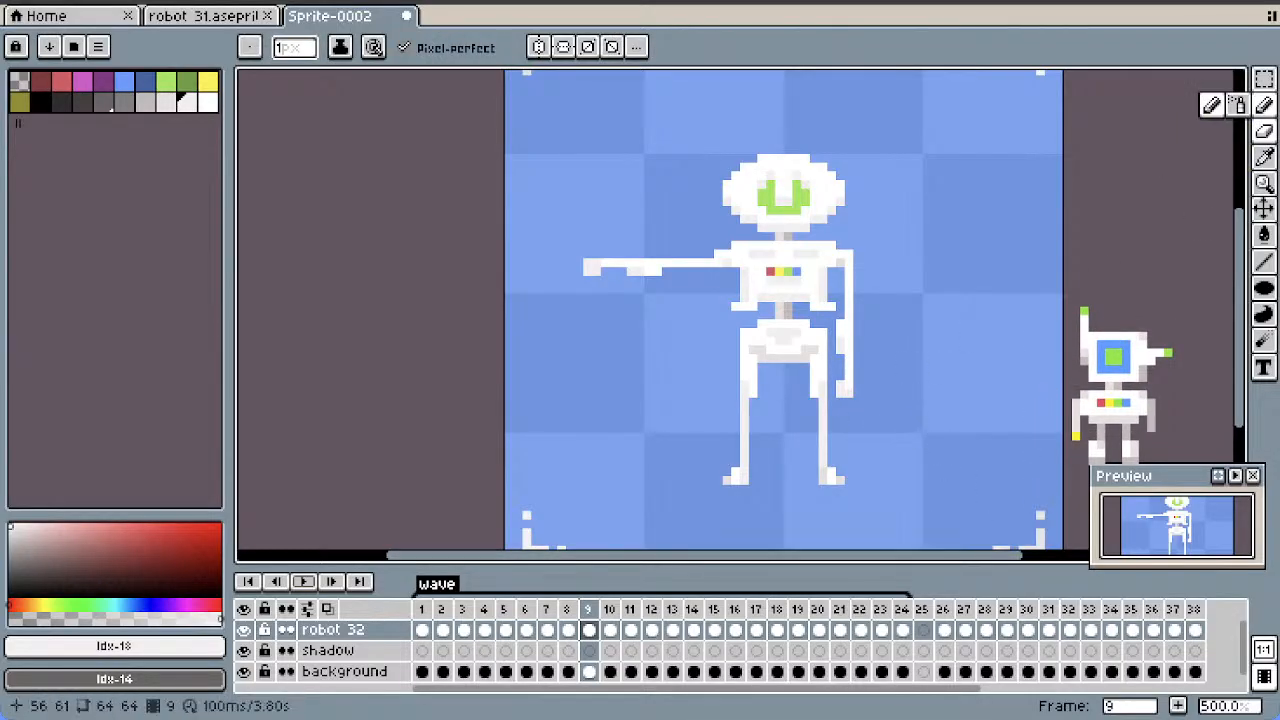
{"action": "left_click_drag", "start_coordinate": [943, 609], "coordinate": [1194, 609]}
{"action": "right_click", "coordinate": [1194, 609]}
{"action": "left_click", "coordinate": [1114, 634]}
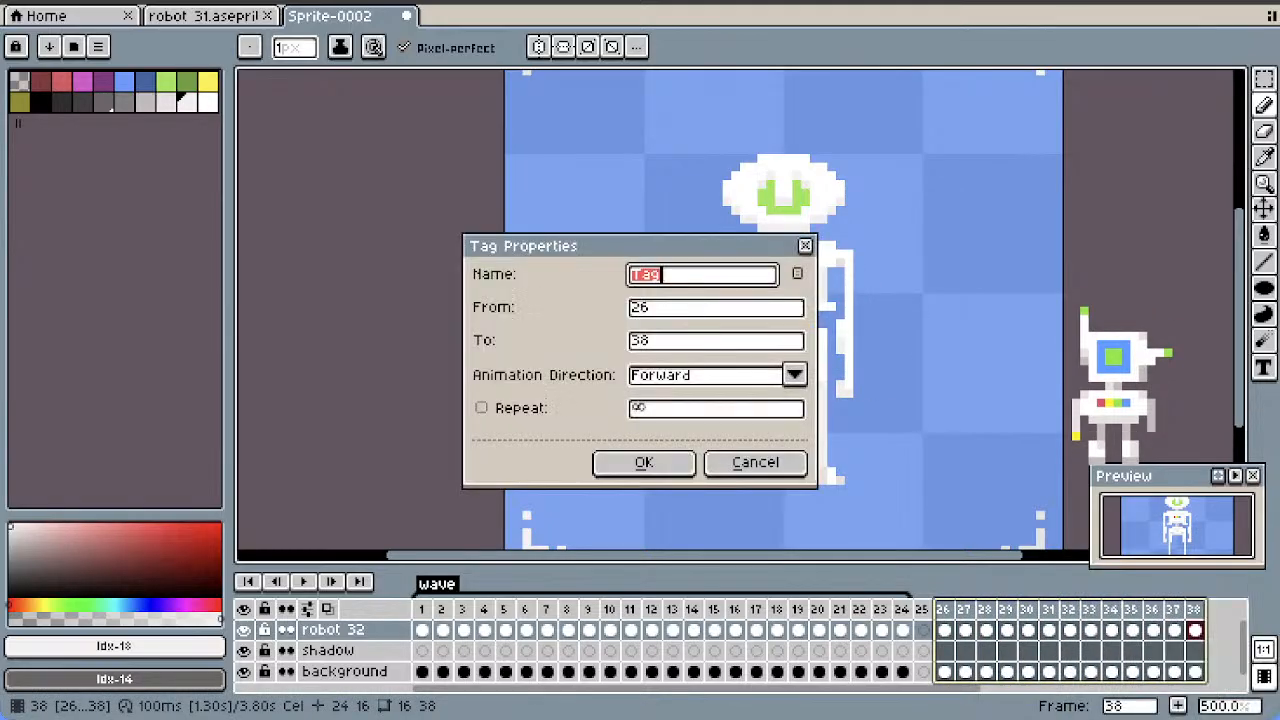
{"action": "type", "text": "hands"}
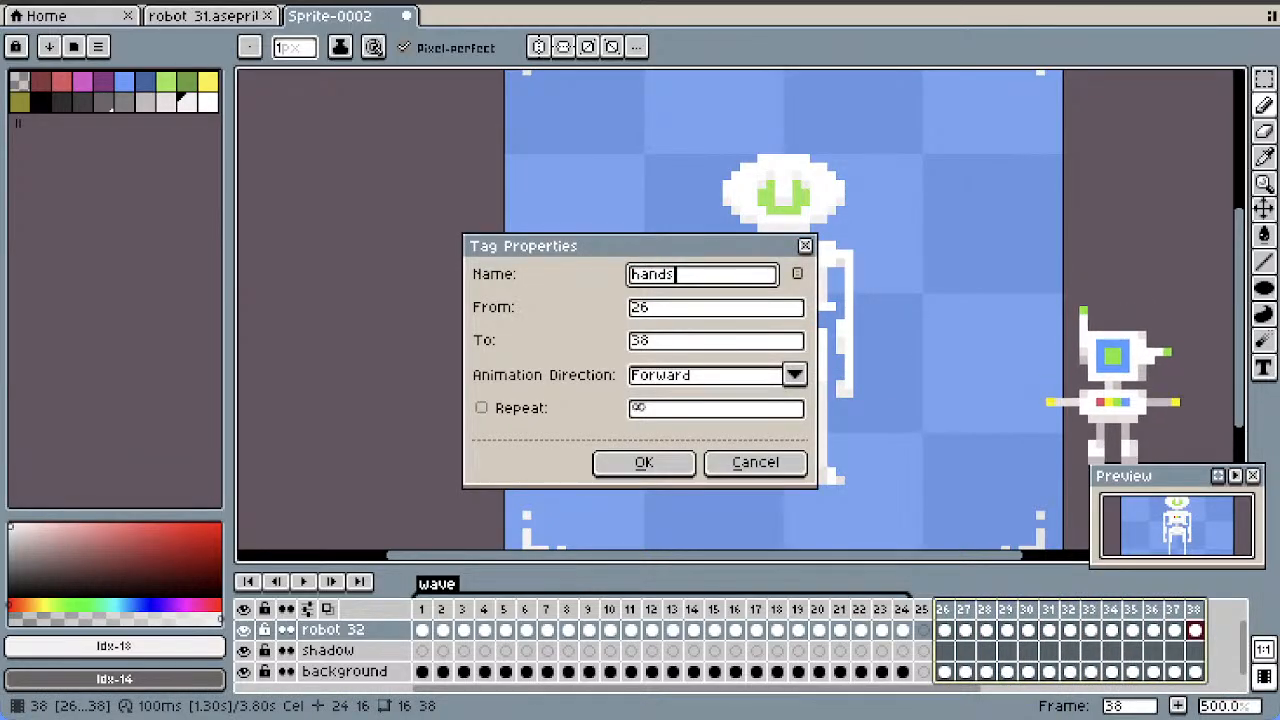
{"action": "type", "text": " on hips"}
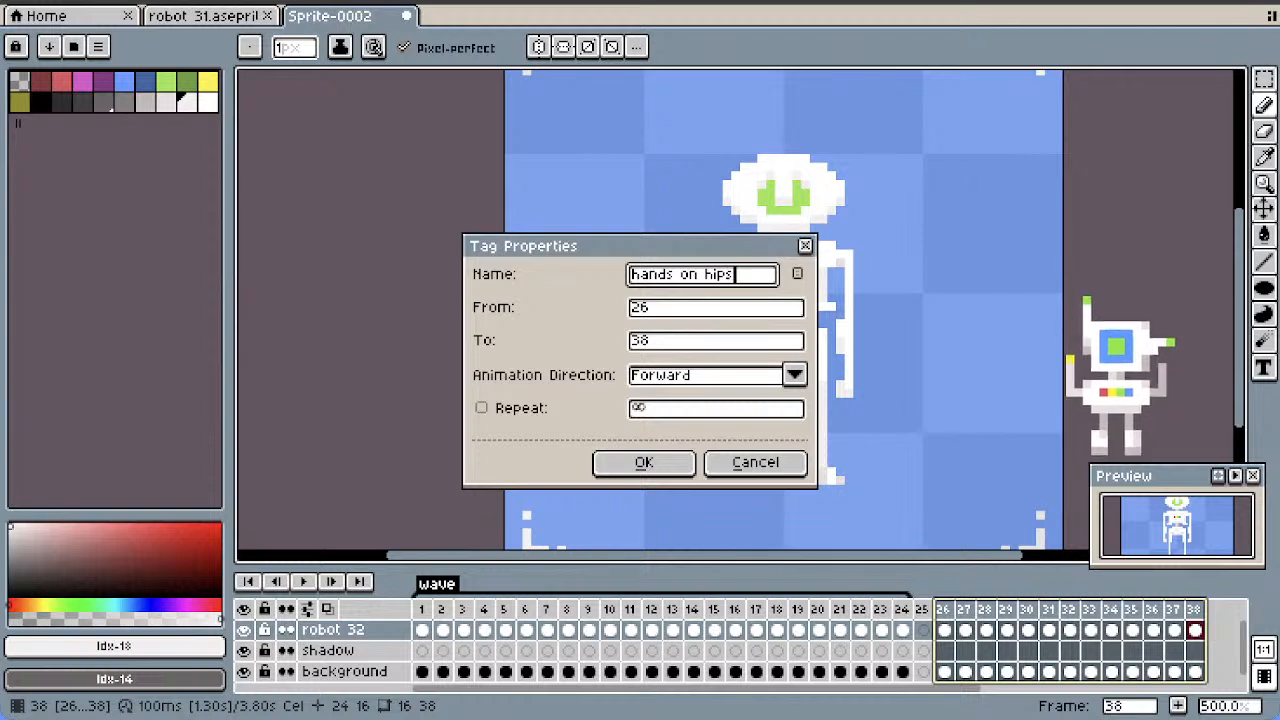
{"action": "left_click", "coordinate": [643, 462]}
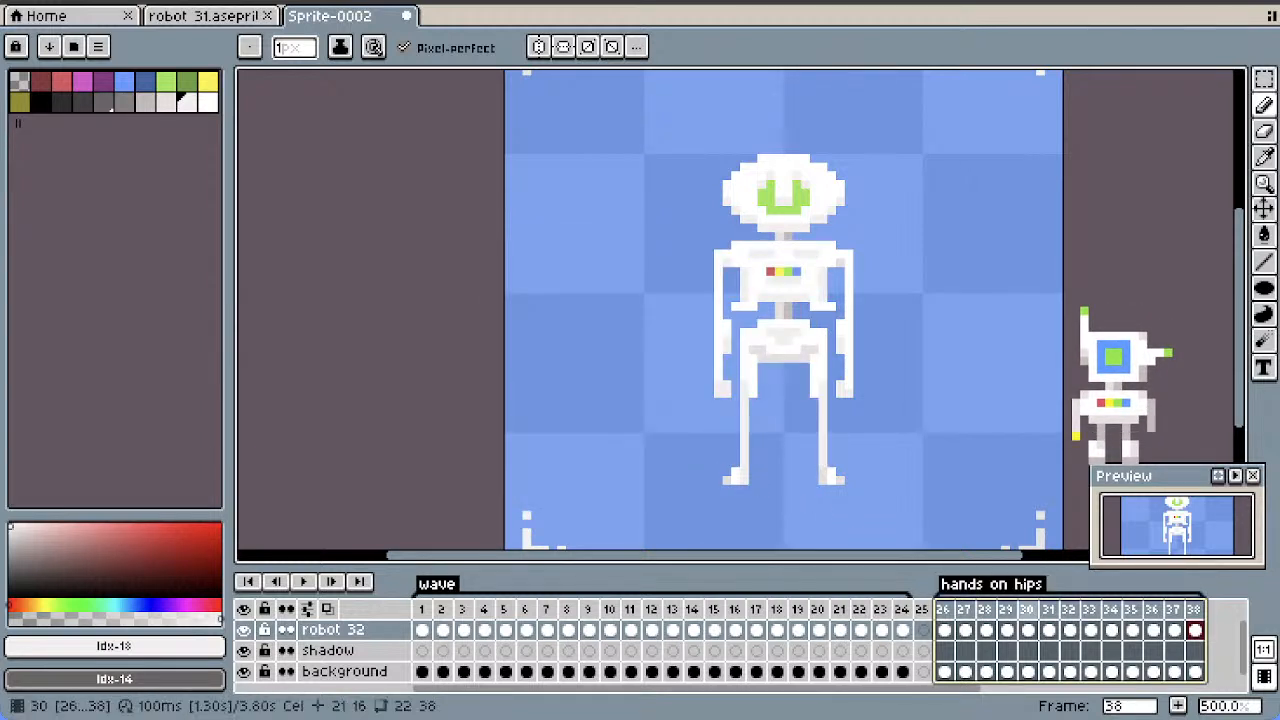
Duplicate frame 31 and move the copy behind the raised-elbow pose so that it becomes frame 33
{"action": "left_click", "coordinate": [944, 609]}
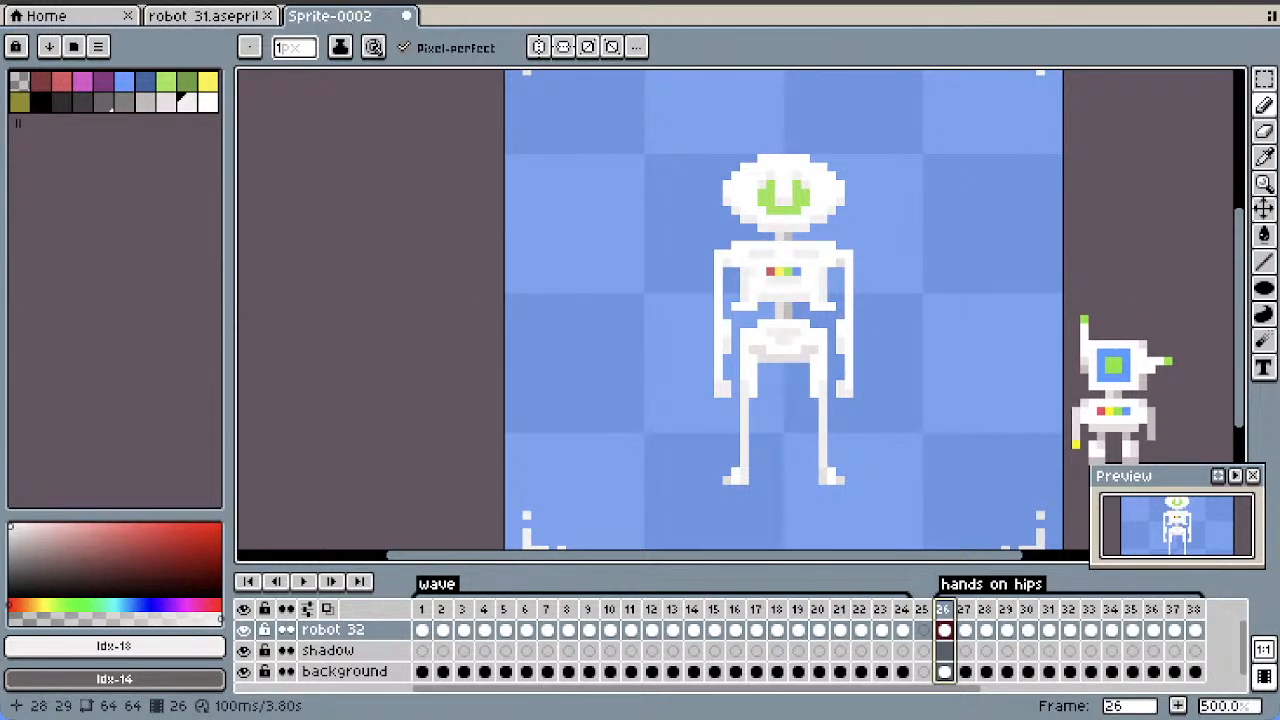
{"action": "left_click", "coordinate": [1090, 609]}
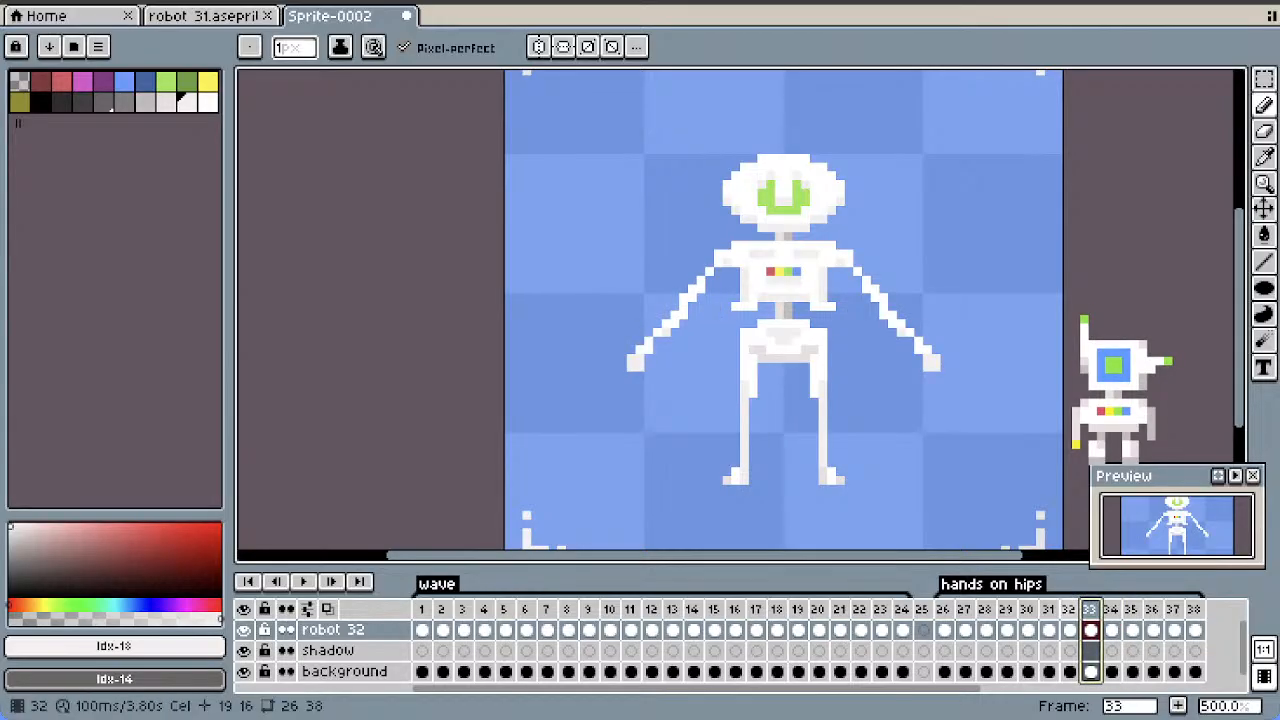
{"action": "key", "text": "Left"}
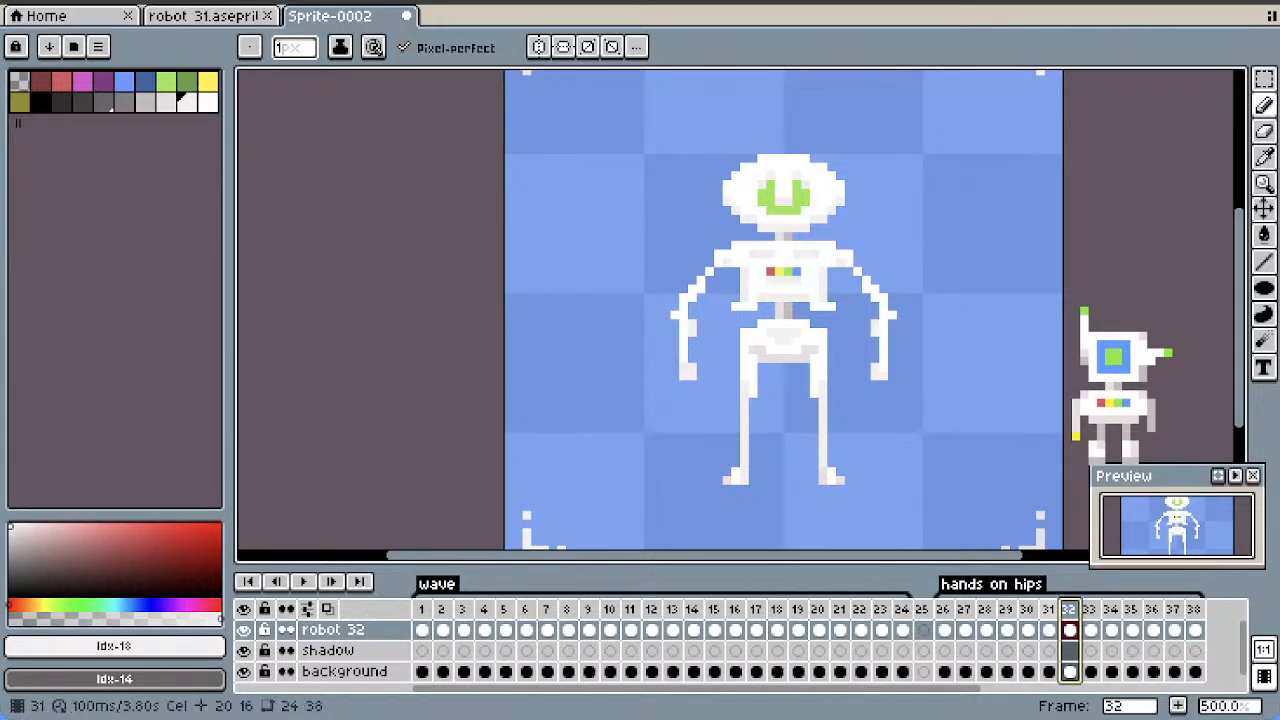
{"action": "key", "text": "Left"}
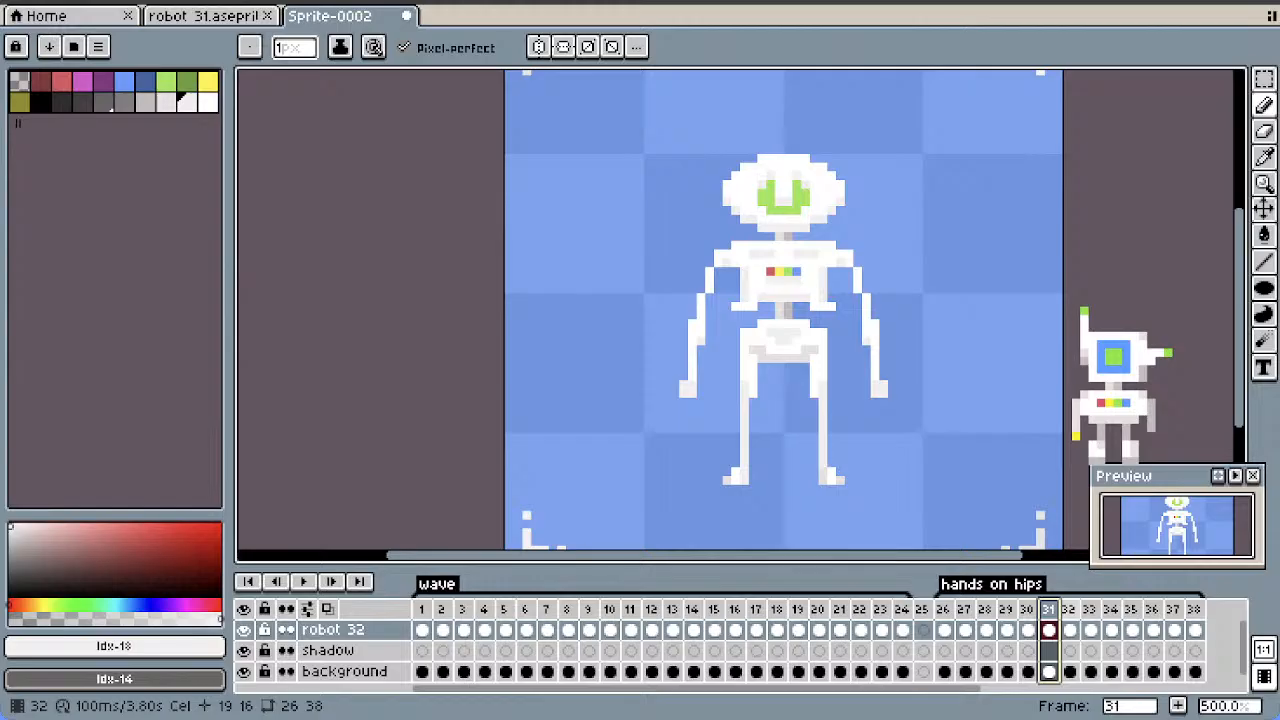
{"action": "key", "text": "Right"}
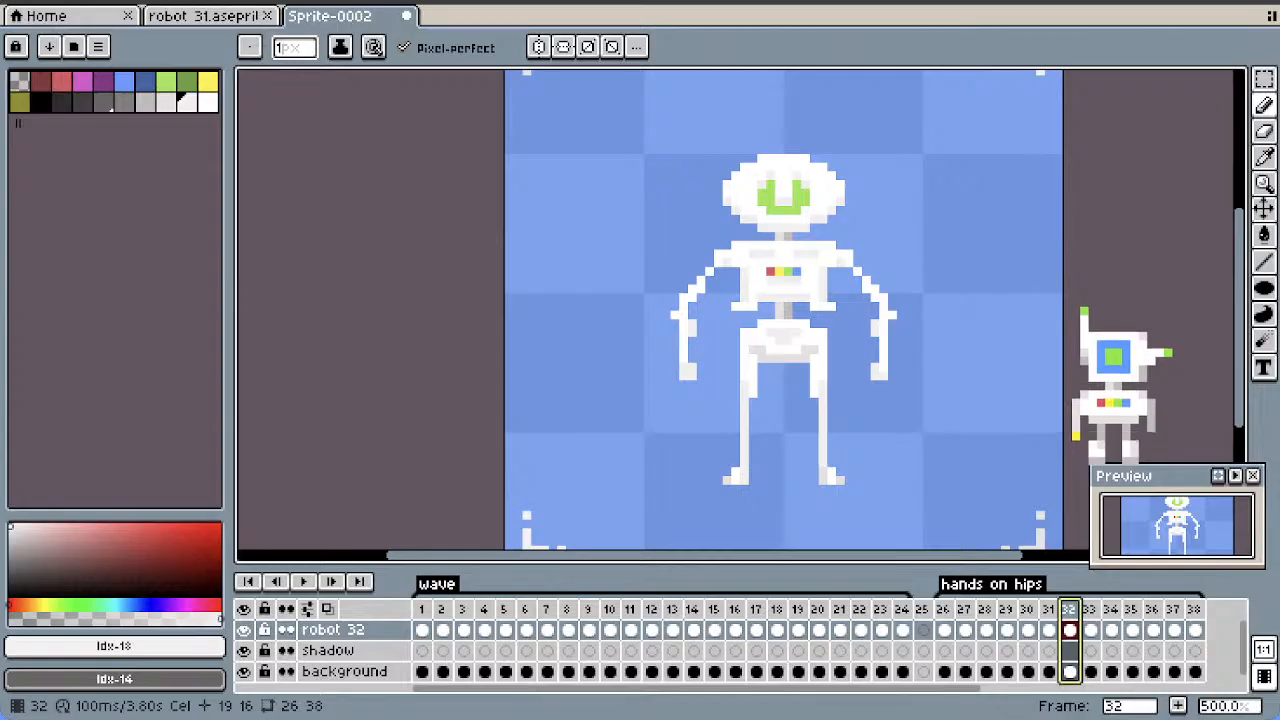
{"action": "right_click", "coordinate": [1069, 608]}
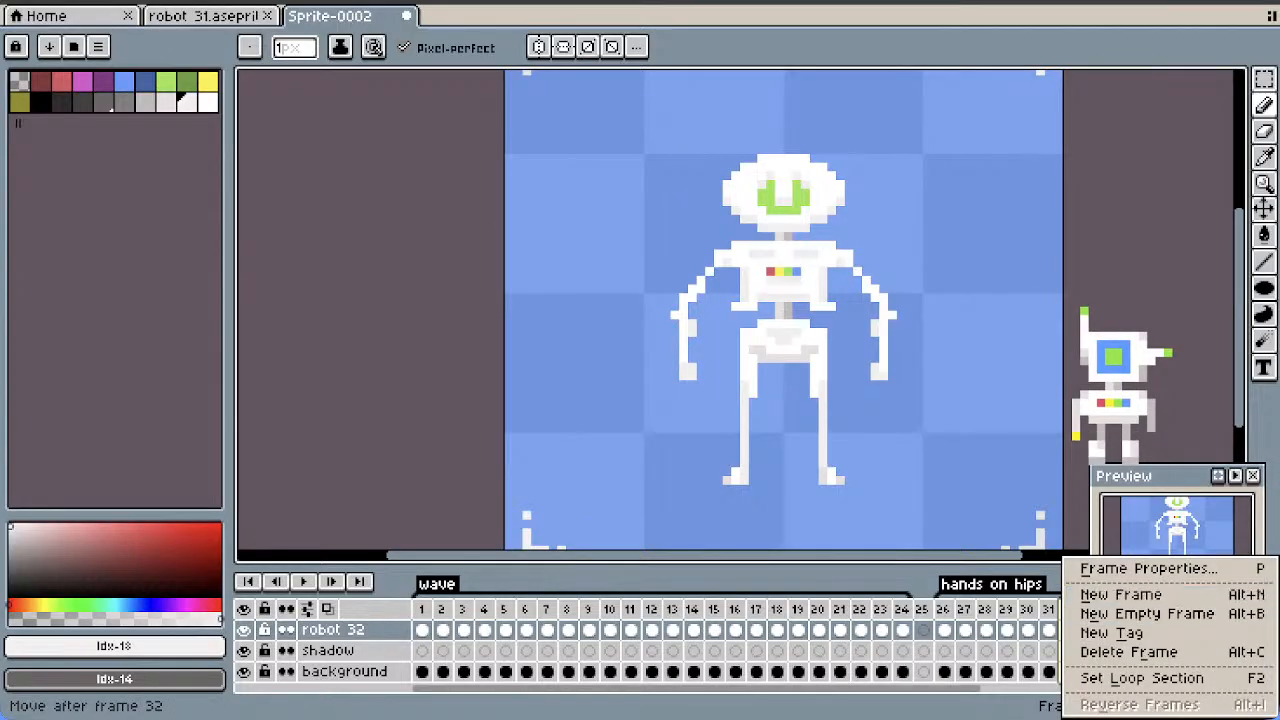
{"action": "left_click", "coordinate": [1050, 609]}
{"action": "left_click", "coordinate": [1048, 609]}
{"action": "right_click", "coordinate": [1048, 609]}
{"action": "left_click", "coordinate": [1106, 594]}
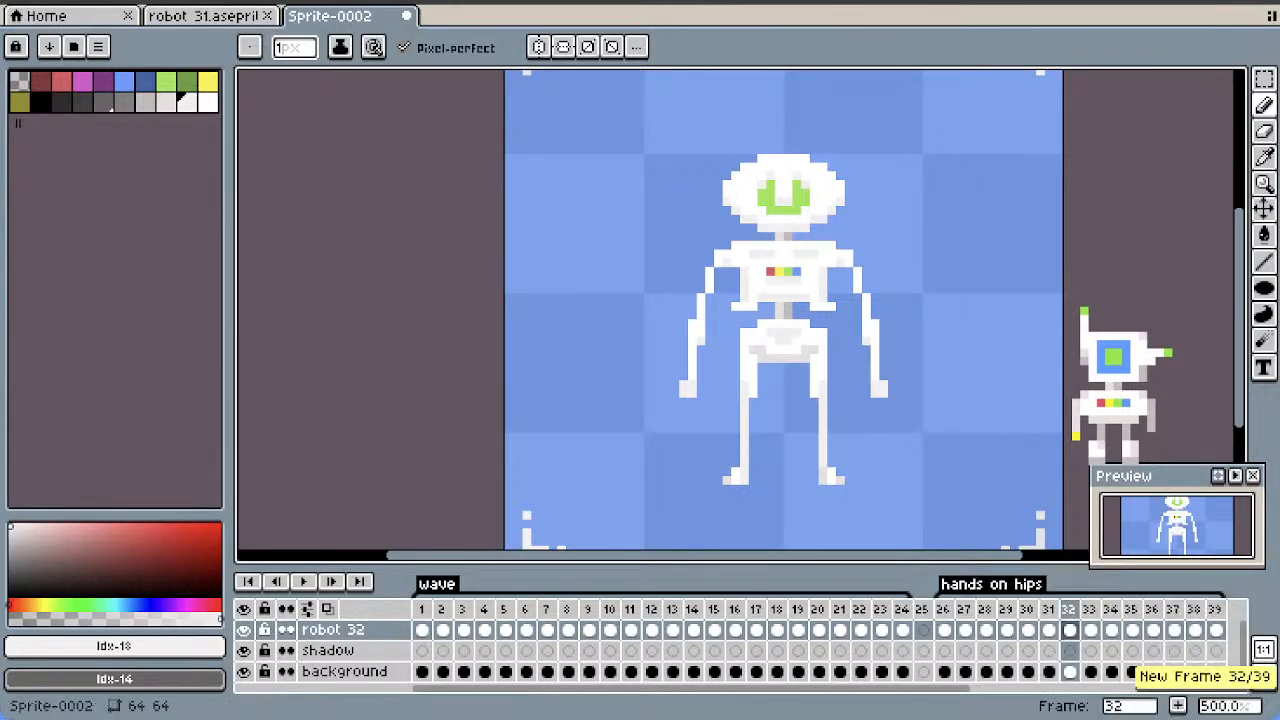
{"action": "left_click_drag", "start_coordinate": [1101, 598], "coordinate": [1095, 605]}
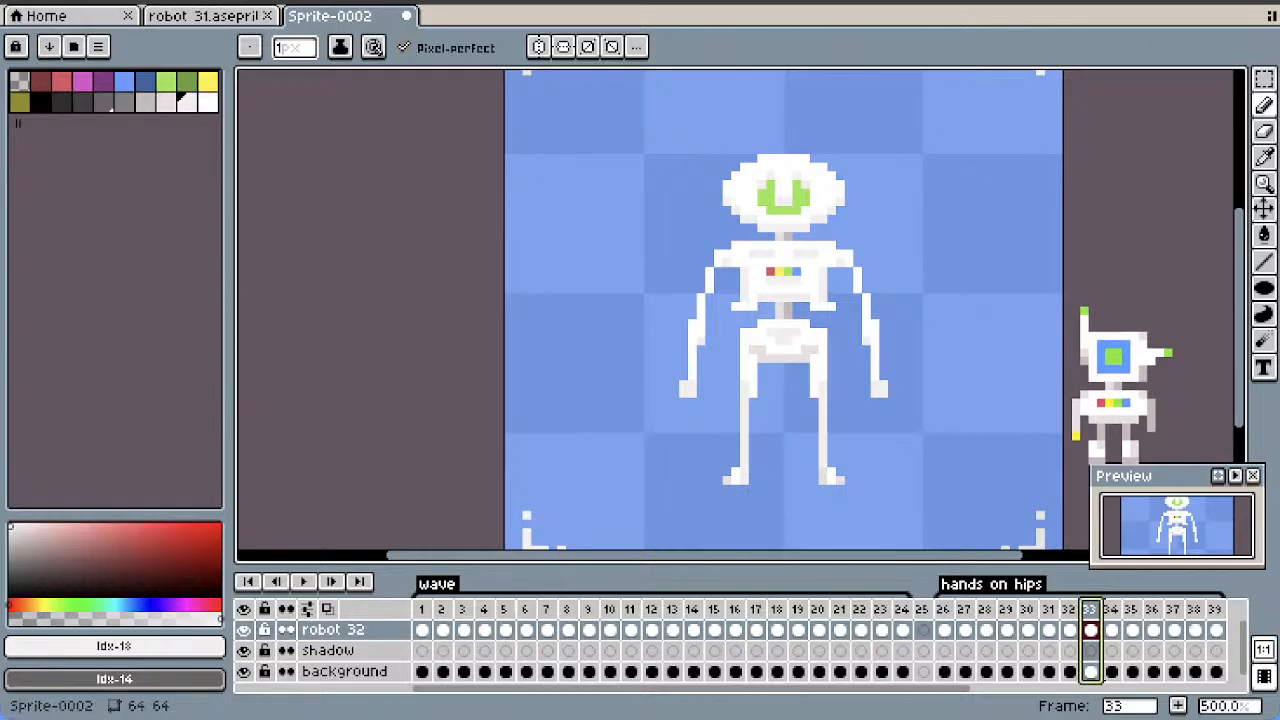
Delete both of the robot's forearms below the elbows in frame 33, including the hands
{"action": "key", "text": "m"}
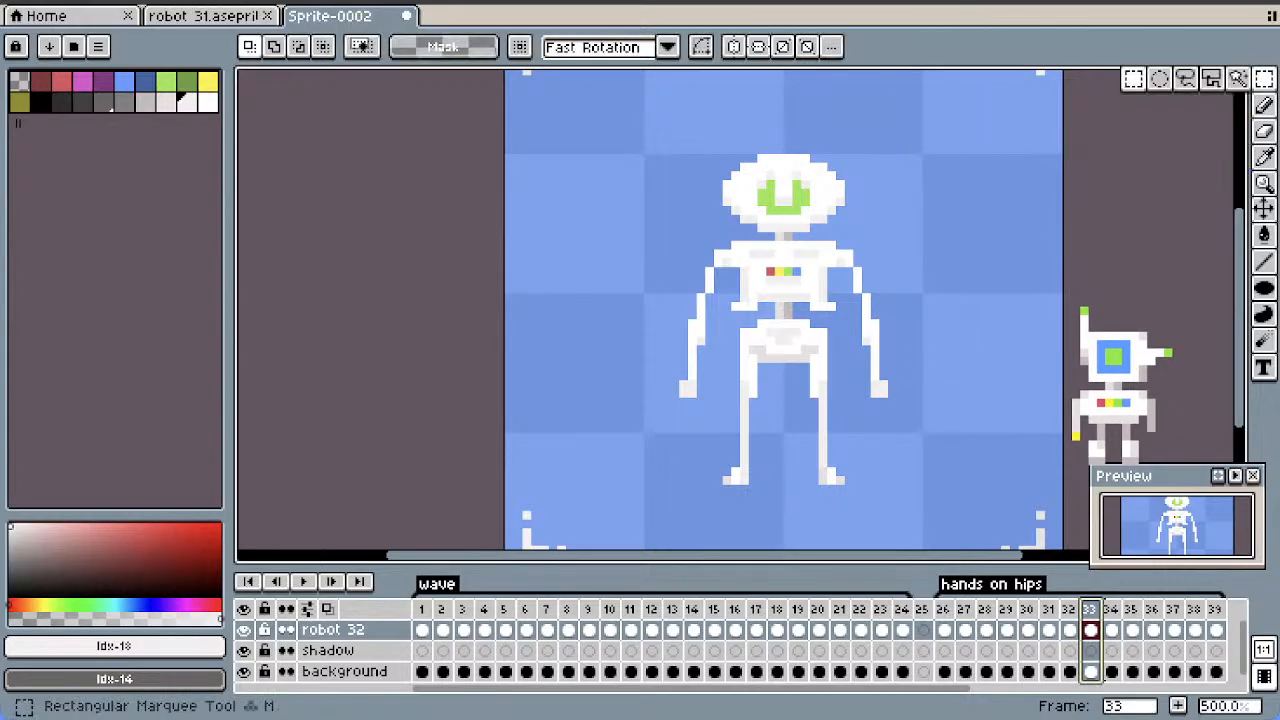
{"action": "left_click_drag", "start_coordinate": [858, 333], "coordinate": [909, 436]}
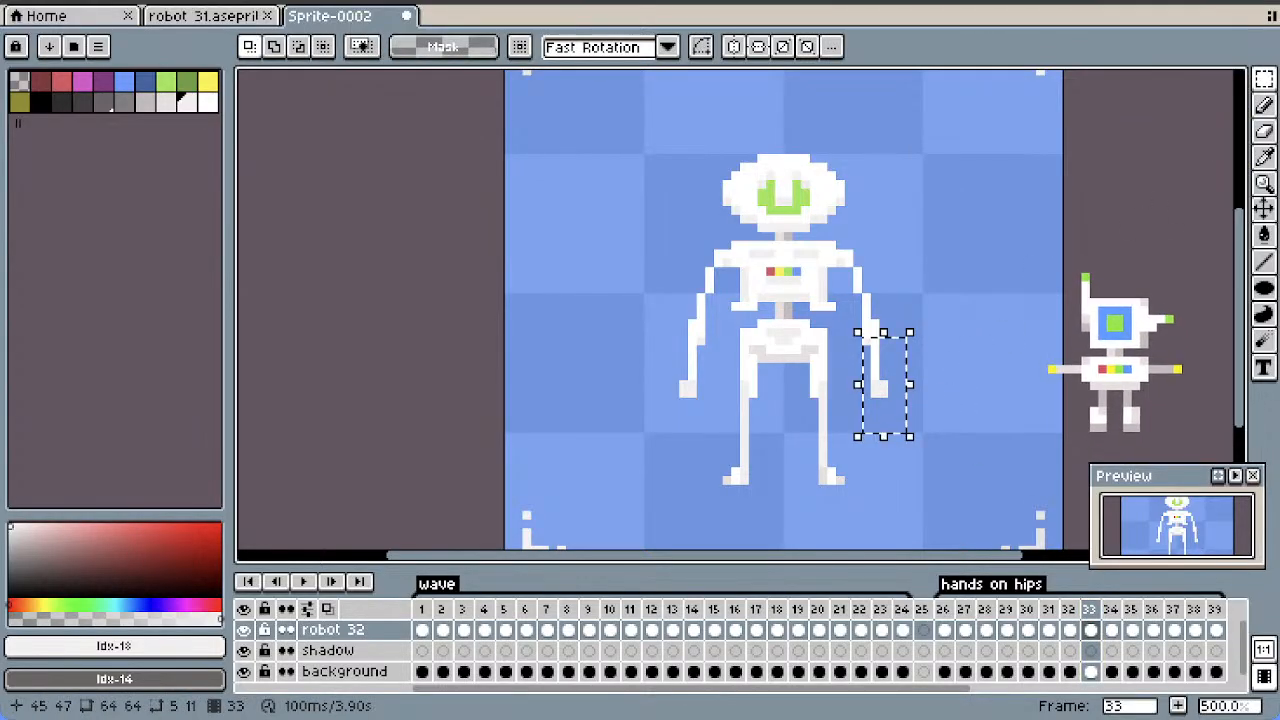
{"action": "key", "text": "Delete"}
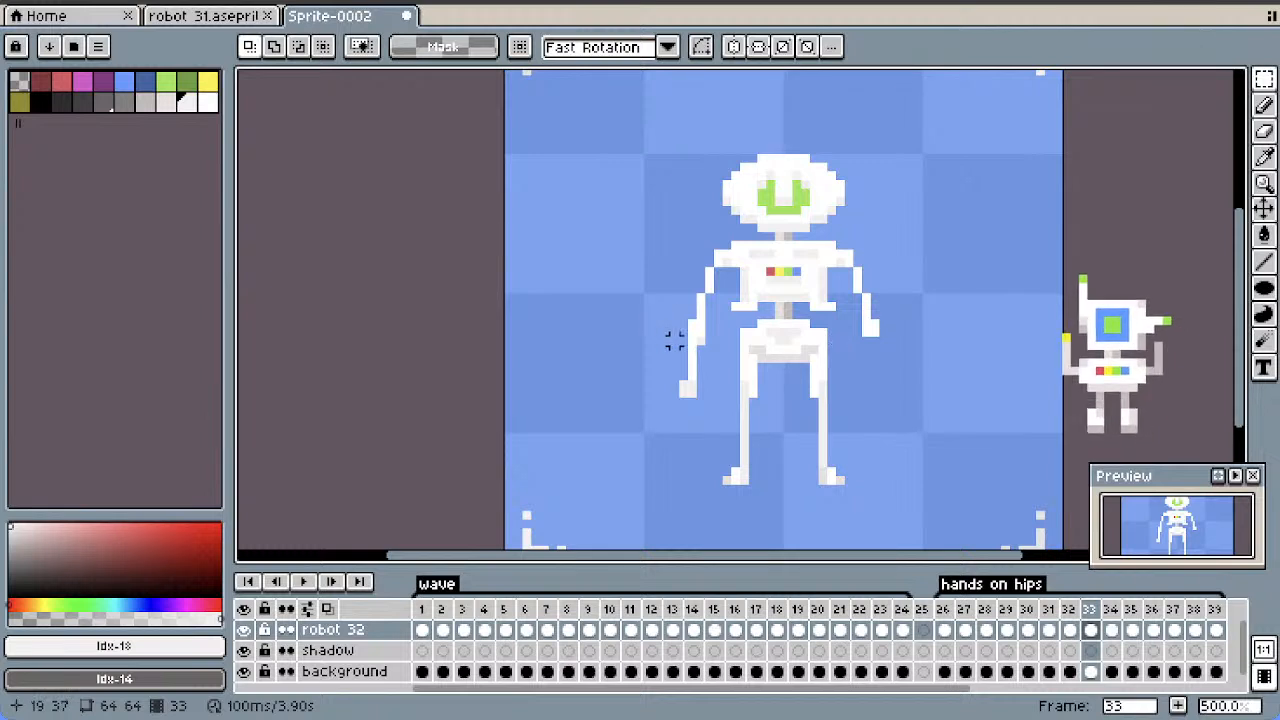
{"action": "left_click_drag", "start_coordinate": [707, 334], "coordinate": [613, 453]}
{"action": "key", "text": "Delete"}
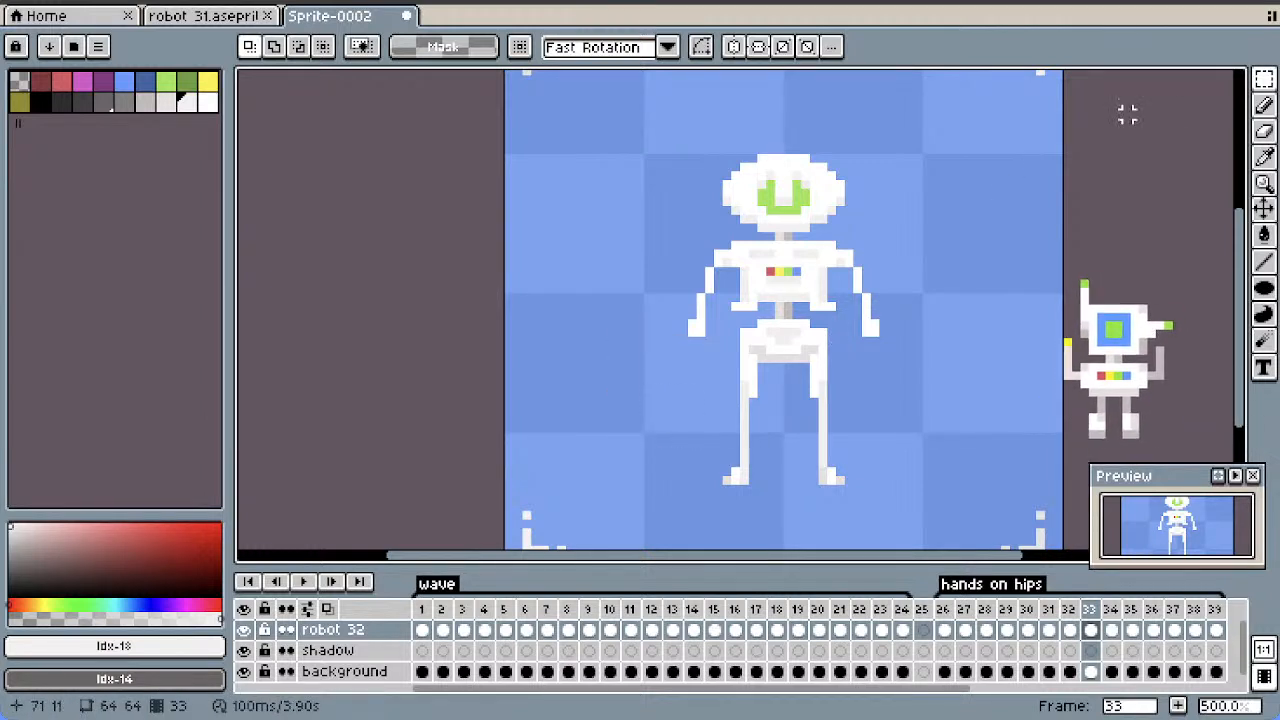
Draw new forearms in frame 33 angling inward from the elbows toward the hips, about 3 by 5 pixels each, with hands at the ends
{"action": "left_click", "coordinate": [1263, 262]}
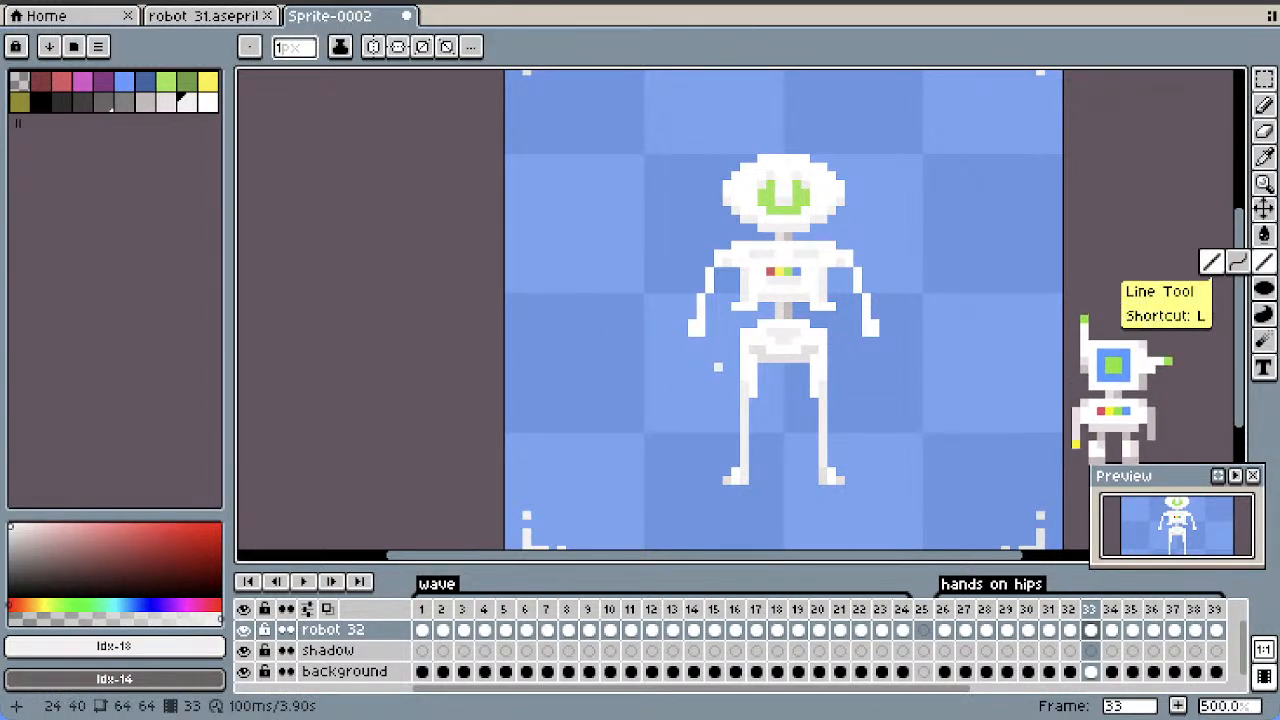
{"action": "left_click_drag", "start_coordinate": [710, 350], "coordinate": [717, 367]}
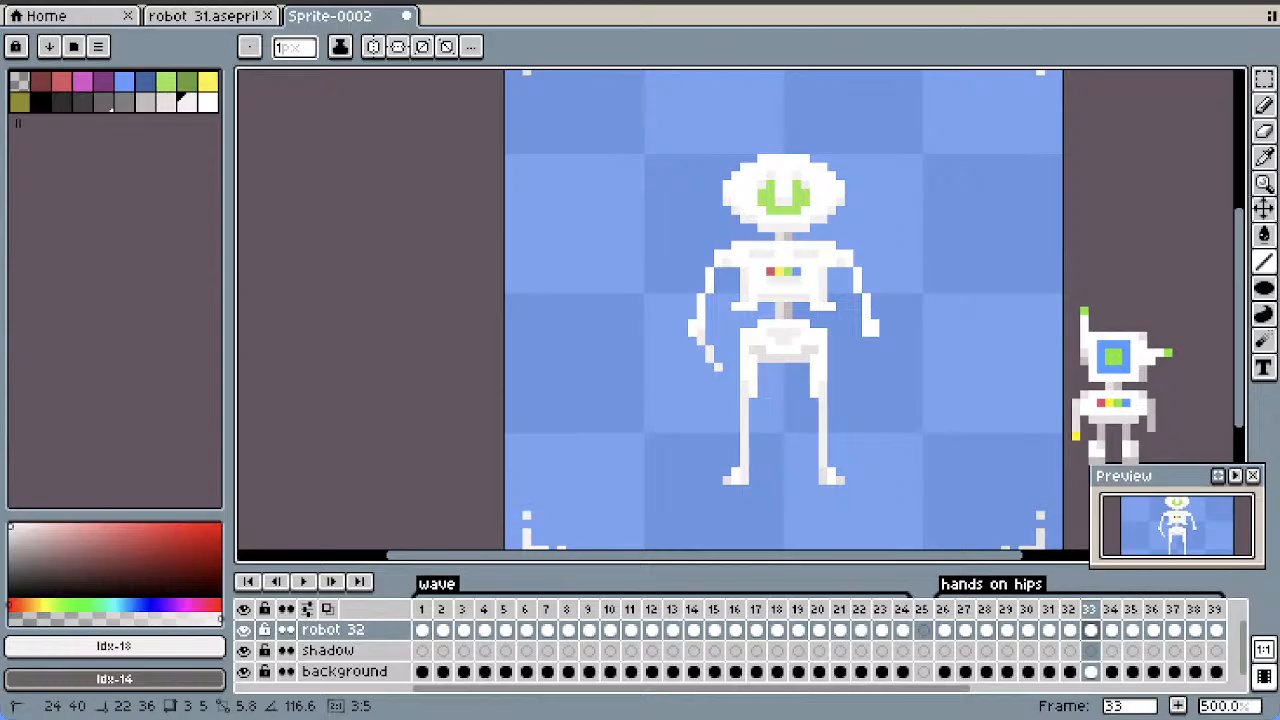
{"action": "left_click_drag", "start_coordinate": [850, 367], "coordinate": [867, 332]}
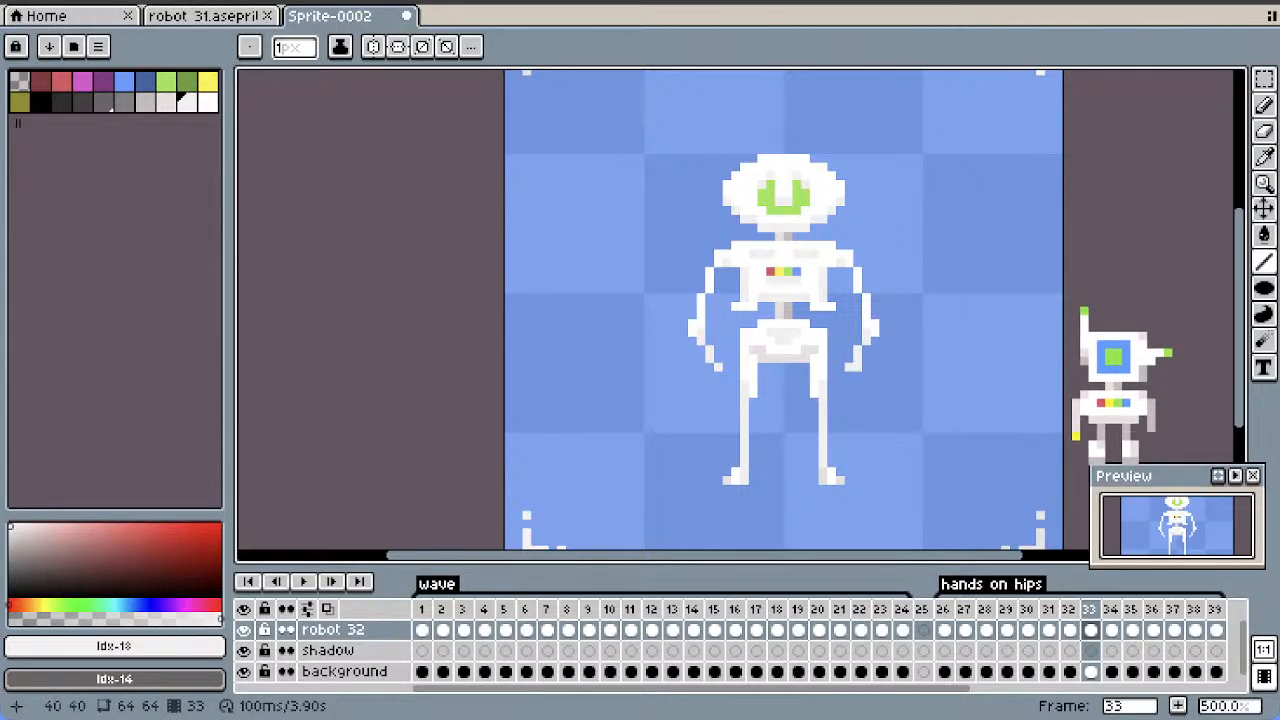
{"action": "left_click_drag", "start_coordinate": [849, 375], "coordinate": [849, 358]}
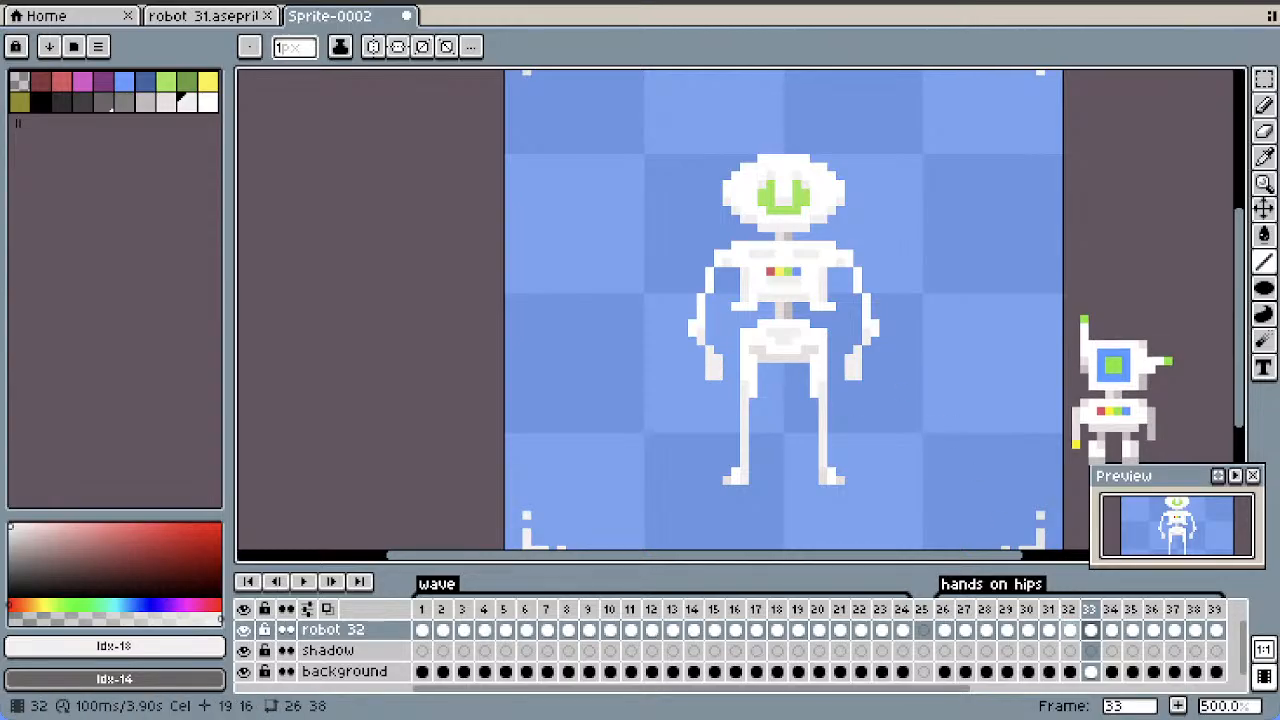
Duplicate frame 30 and move the copy behind the wide-arm pose so that it becomes frame 35
{"action": "left_click", "coordinate": [1069, 630]}
{"action": "left_click", "coordinate": [1090, 630]}
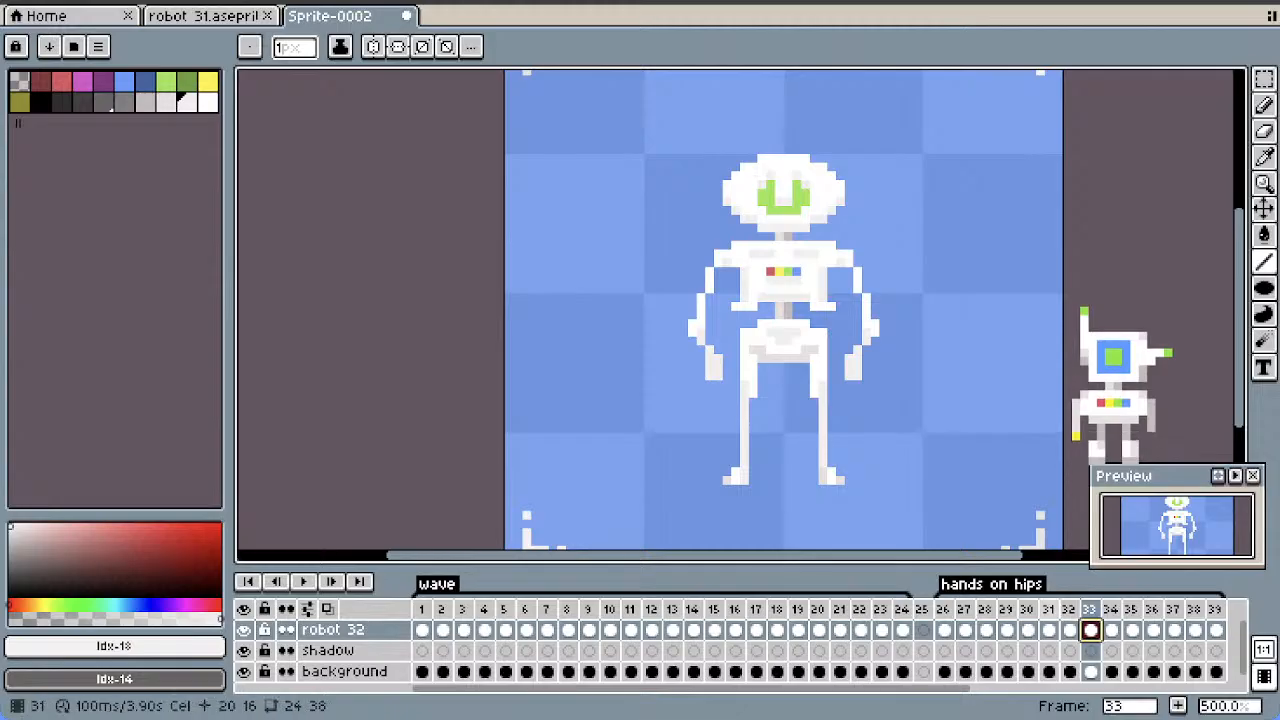
{"action": "left_click", "coordinate": [1048, 609]}
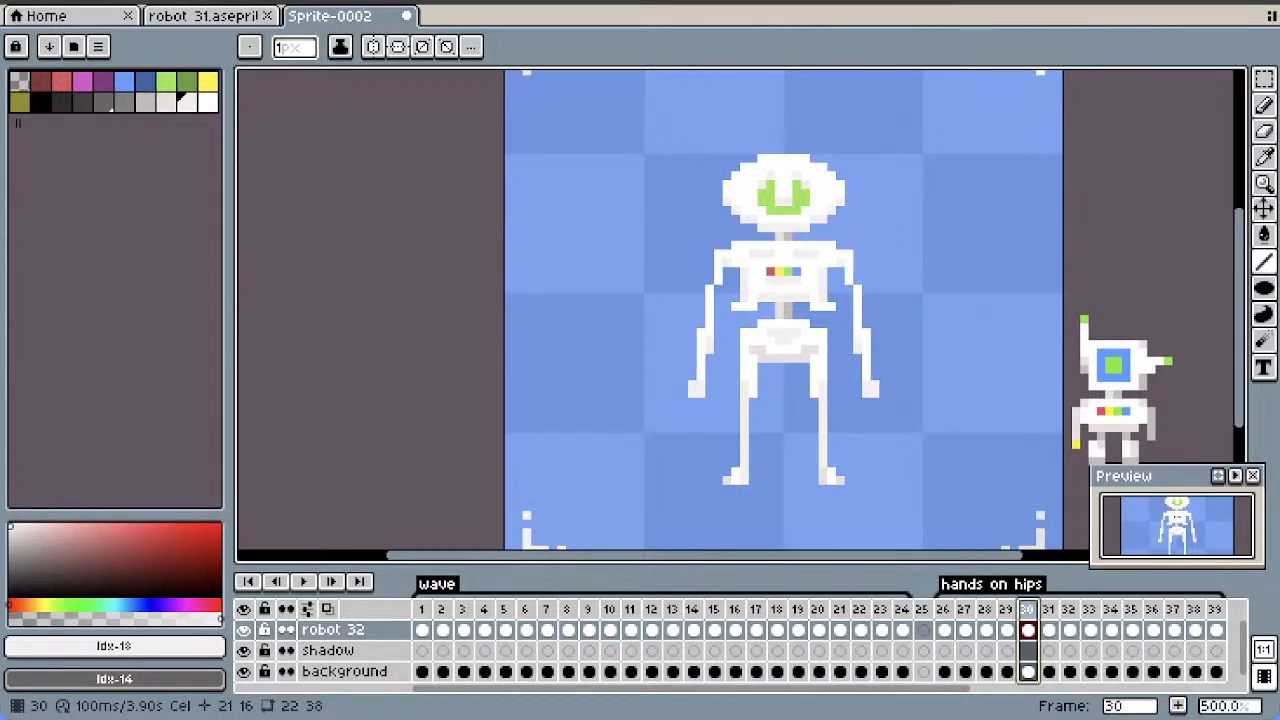
{"action": "right_click", "coordinate": [1048, 609]}
{"action": "left_click", "coordinate": [1075, 591]}
{"action": "left_click", "coordinate": [1048, 609]}
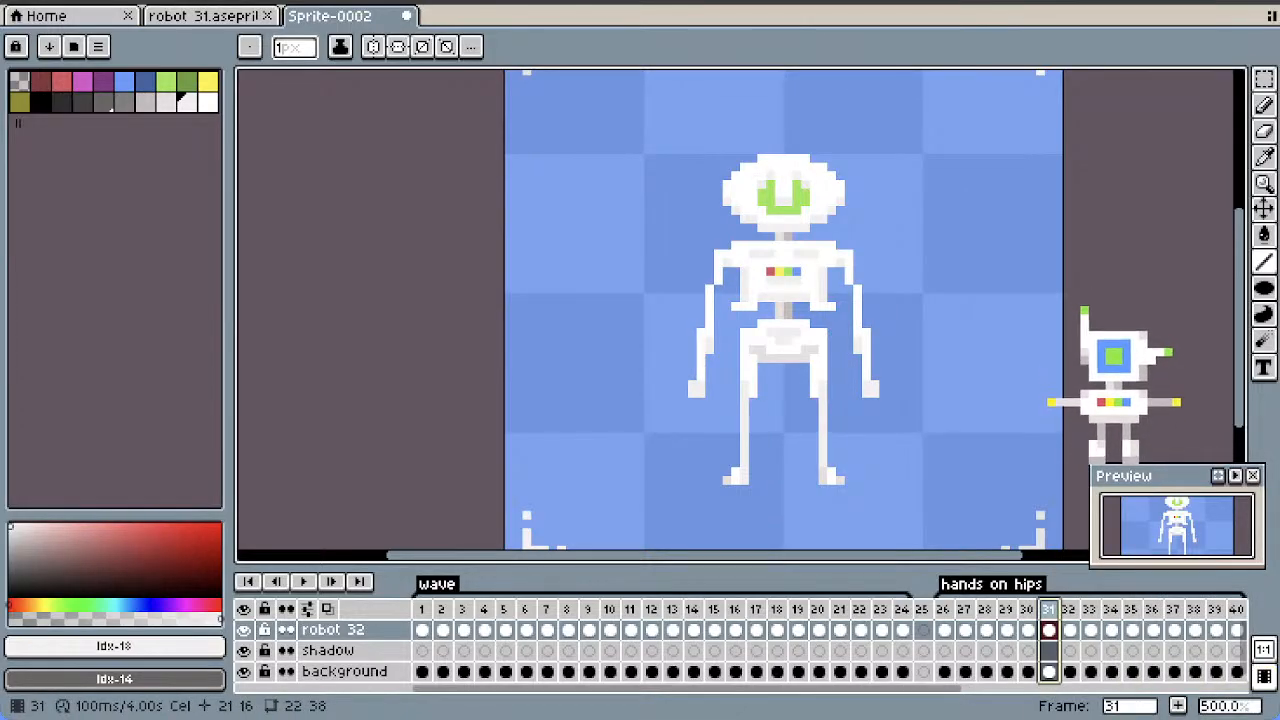
{"action": "left_click_drag", "start_coordinate": [1058, 603], "coordinate": [1132, 606]}
Step back and forth through frames 32 to 36 to examine the order and flow of the arm poses
{"action": "key", "text": "Left"}
{"action": "key", "text": "Left"}
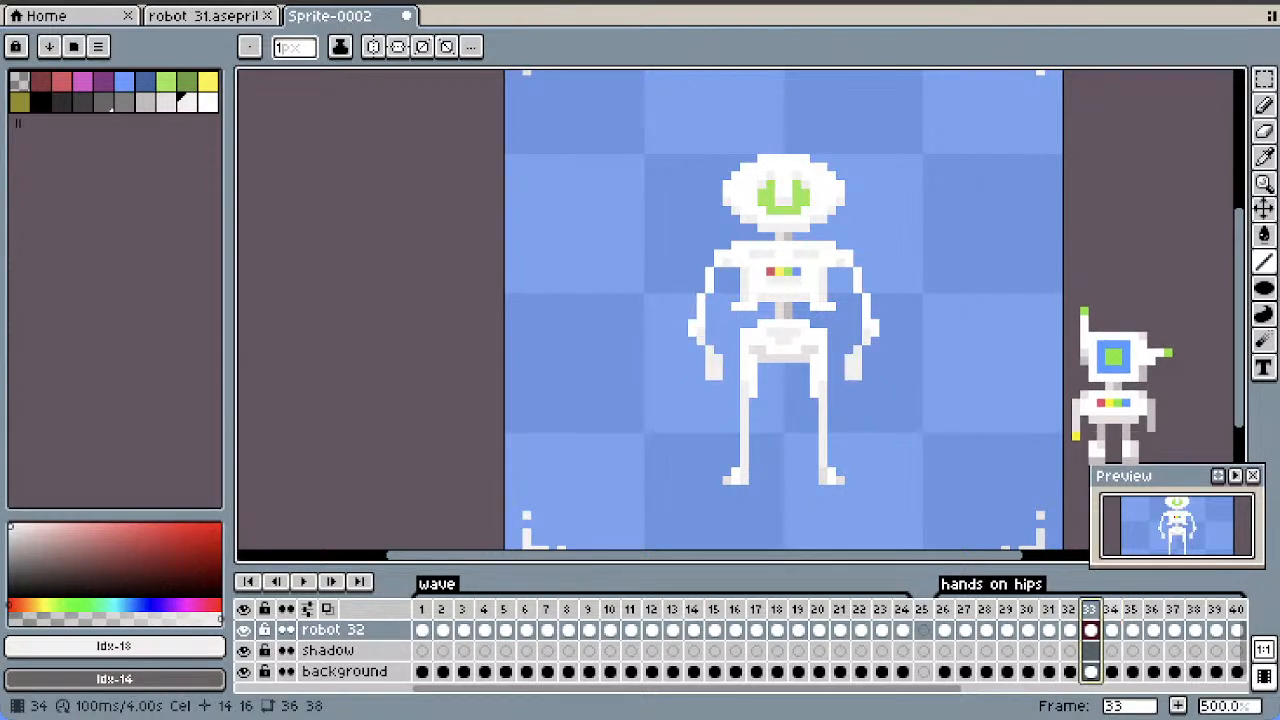
{"action": "key", "text": "Right"}
{"action": "key", "text": "Right"}
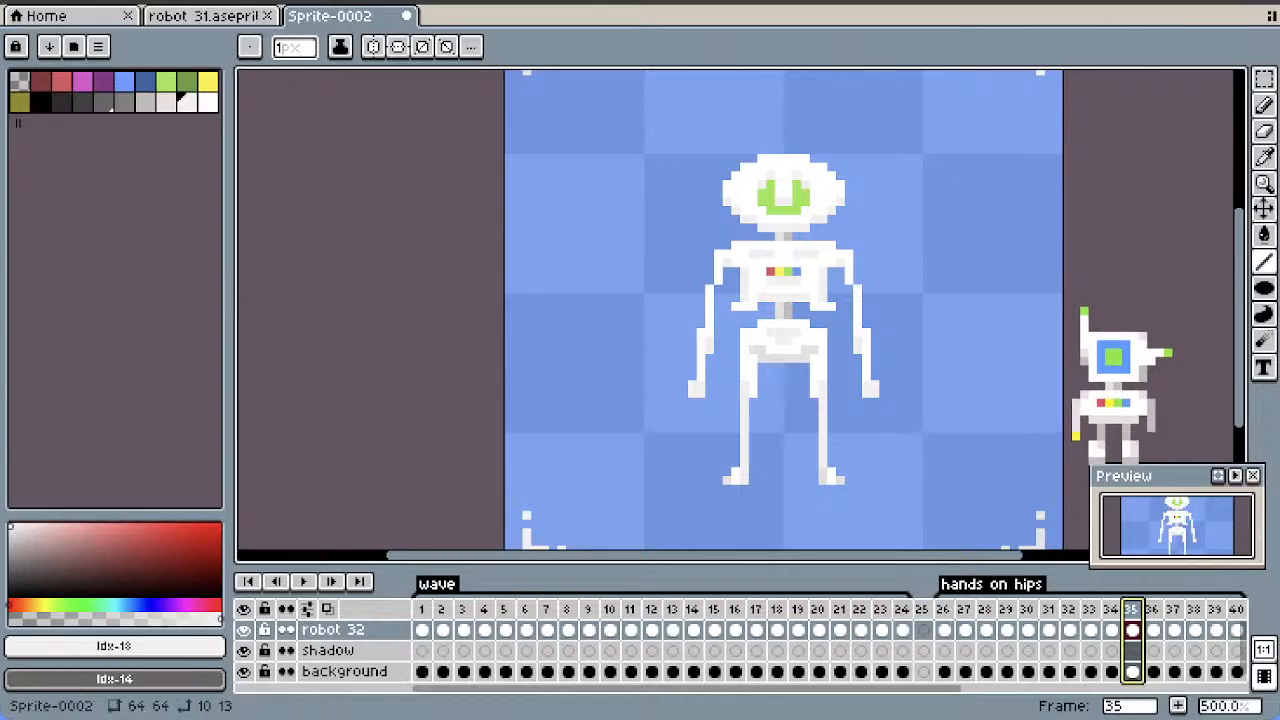
{"action": "key", "text": "Right"}
{"action": "key", "text": "Left"}
{"action": "key", "text": "Left"}
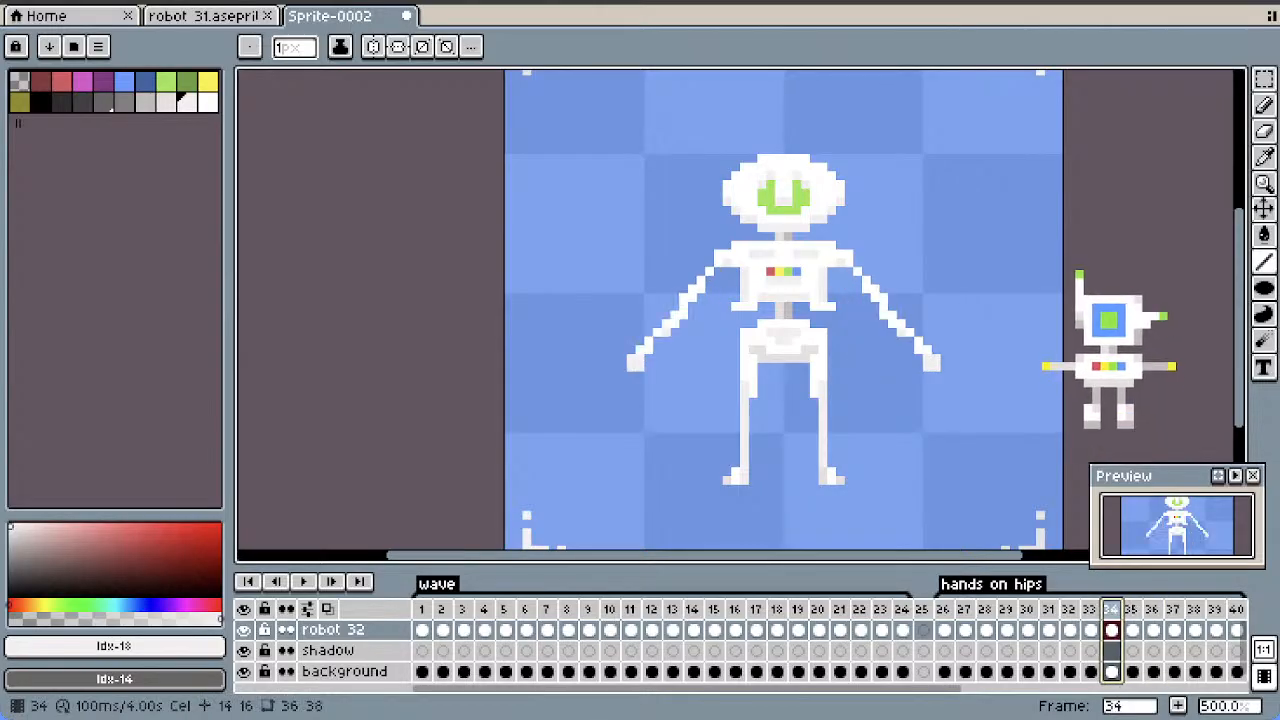
{"action": "key", "text": "Left"}
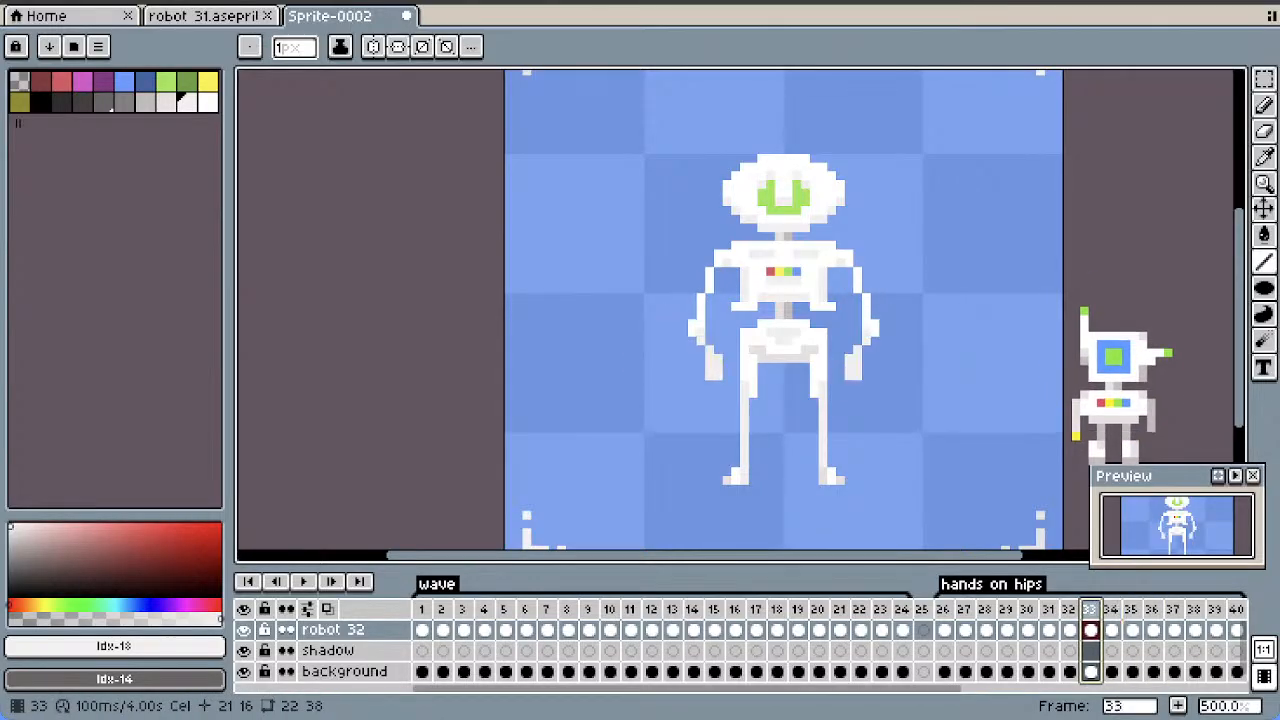
{"action": "key", "text": "Left"}
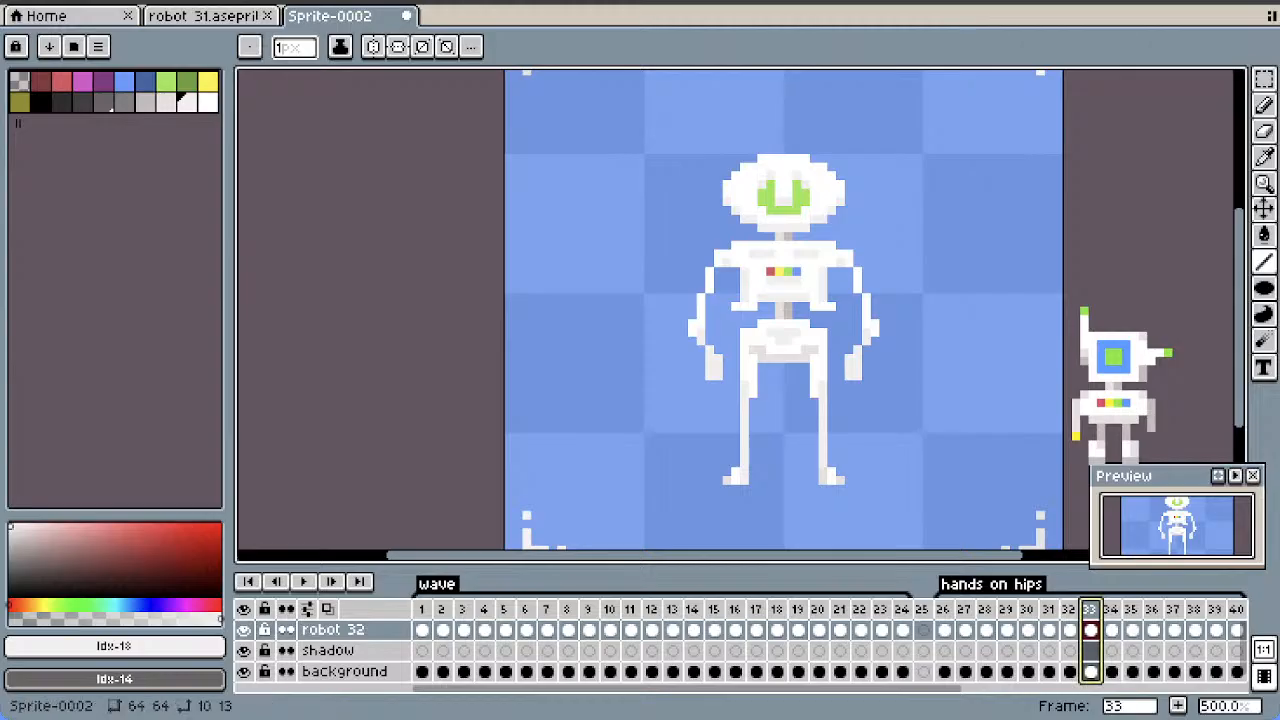
{"action": "key", "text": "Right"}
{"action": "key", "text": "Right"}
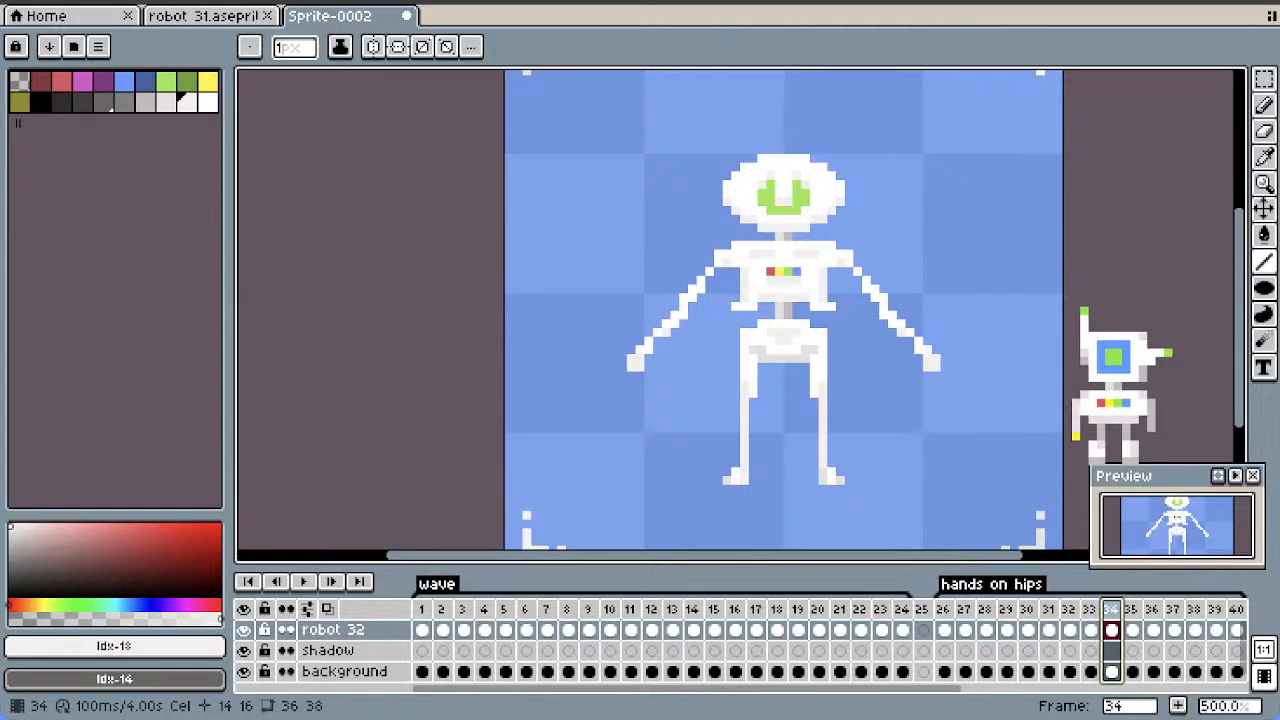
{"action": "key", "text": "Left"}
{"action": "key", "text": "Left"}
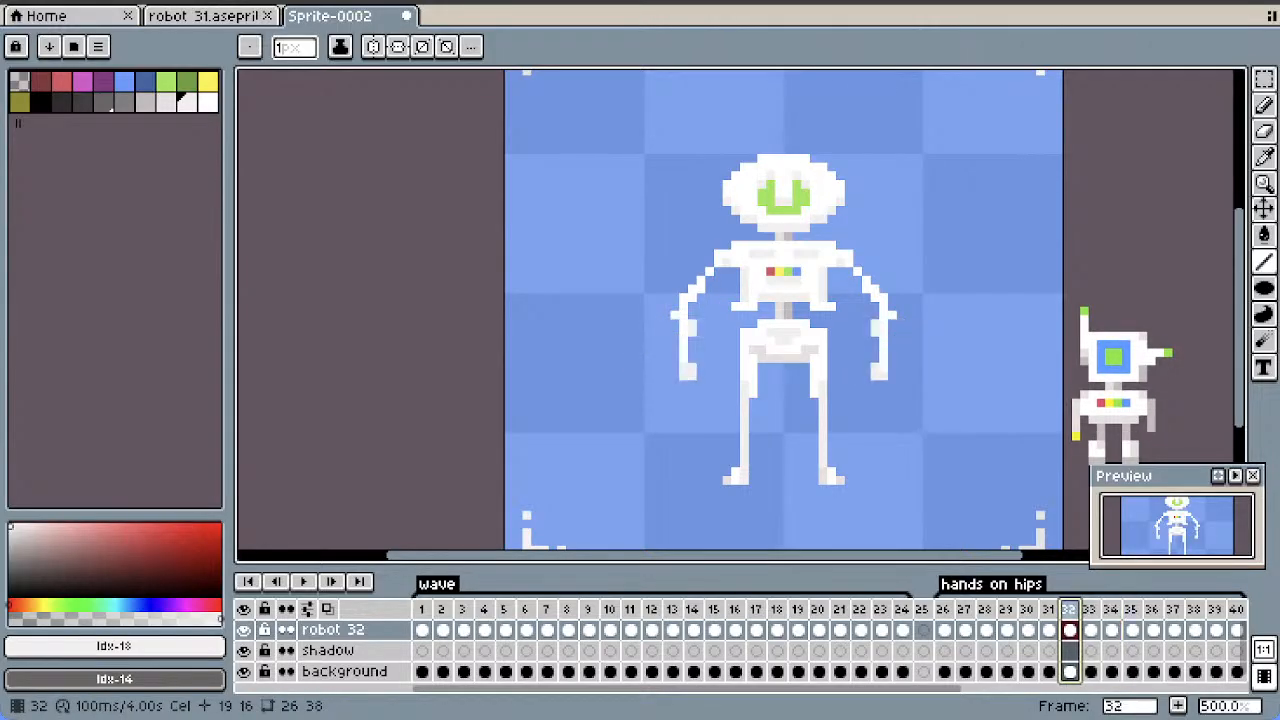
{"action": "key", "text": "Right"}
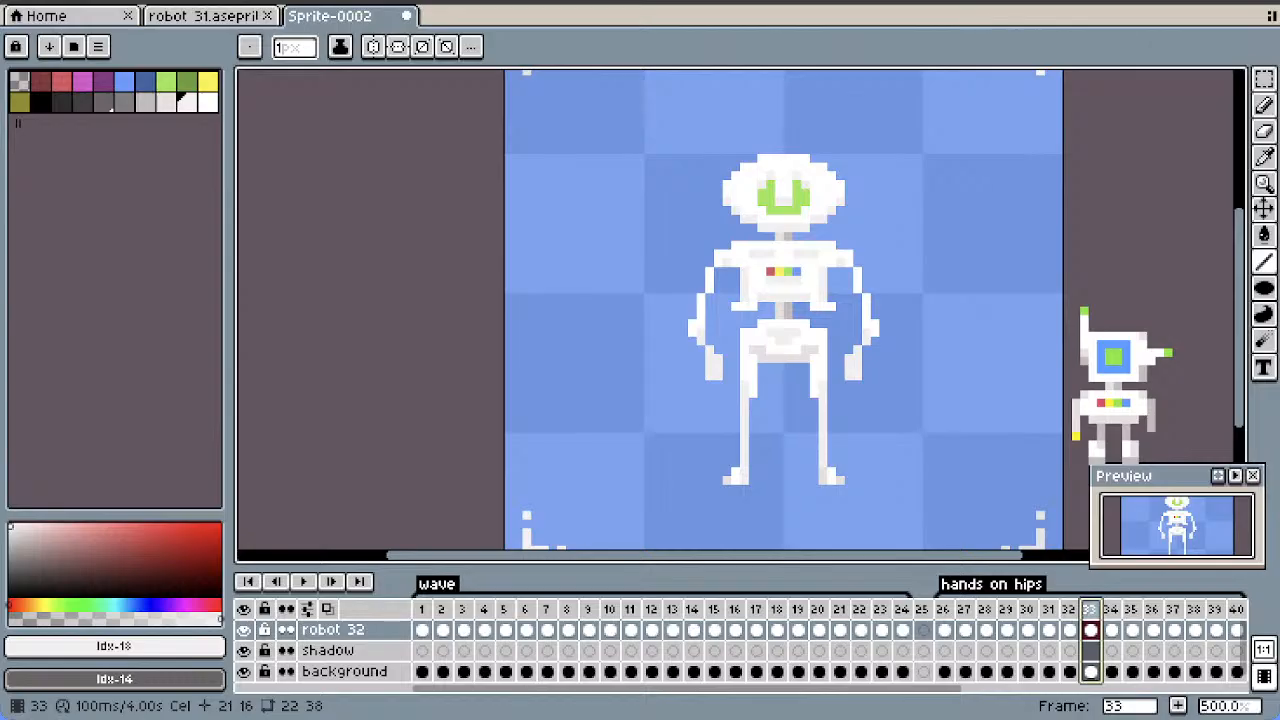
{"action": "key", "text": "Right"}
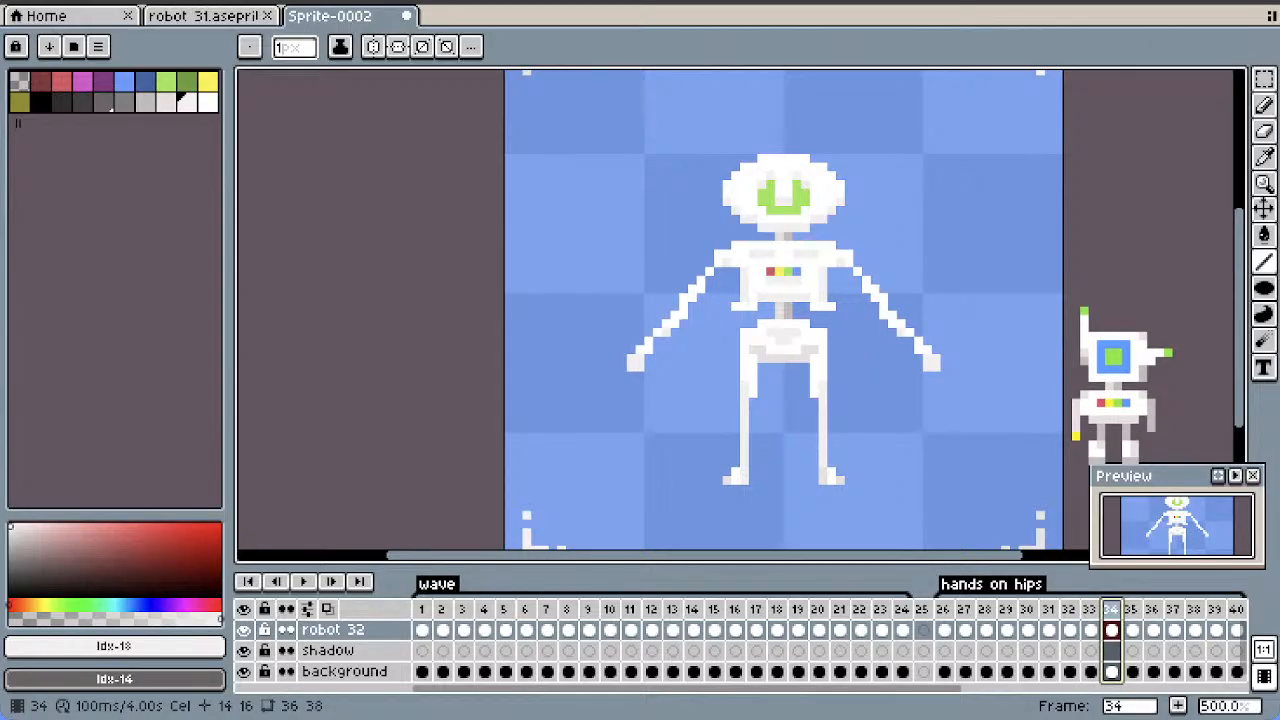
Move the wide-arm pose from frame 34 to just before the inward-bent forearm pose, and check the following frames
{"action": "left_click_drag", "start_coordinate": [1102, 609], "coordinate": [1085, 609]}
{"action": "left_click", "coordinate": [1112, 609]}
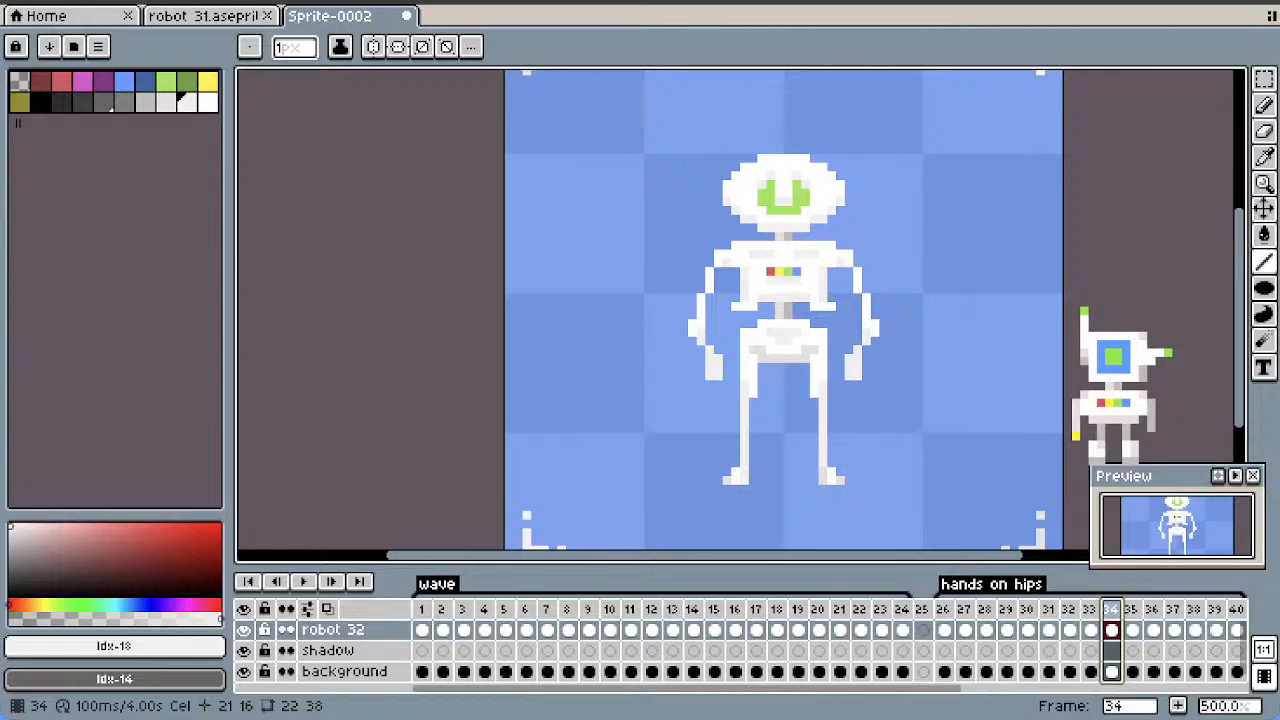
{"action": "key", "text": "Right"}
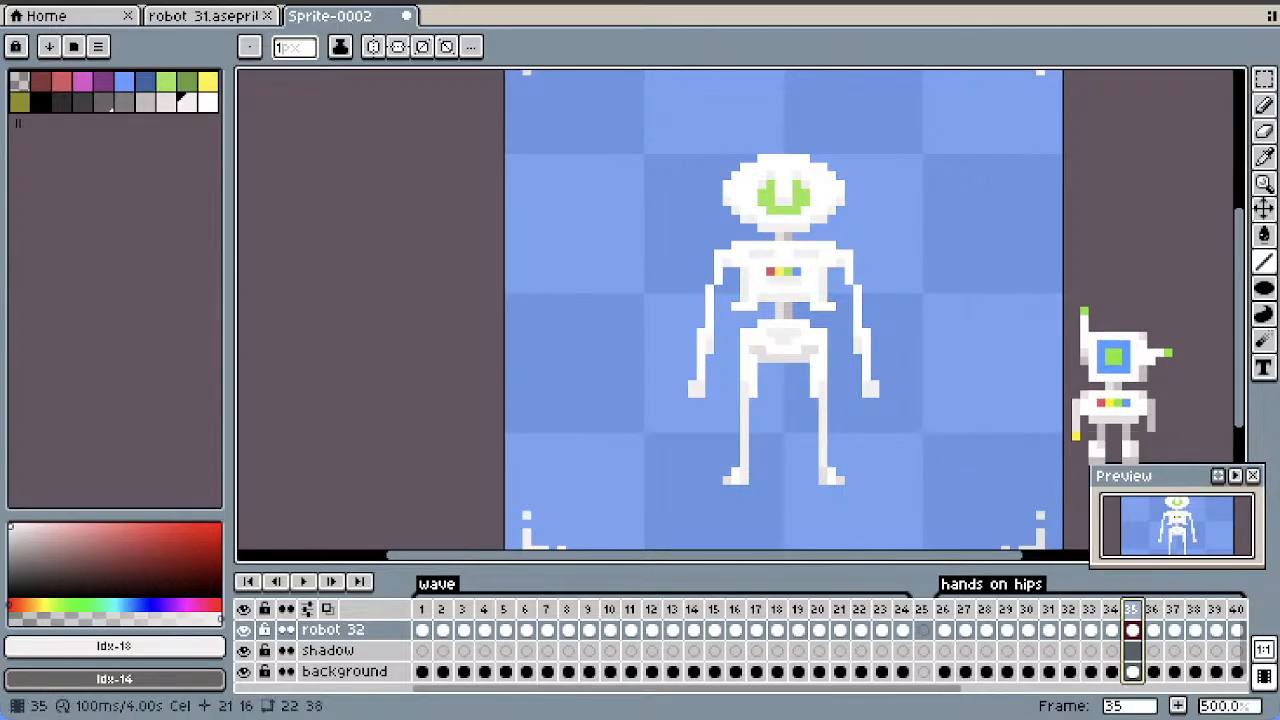
Copy both hanging forearms with their hands from frame 36 and paste them into frame 33
{"action": "key", "text": "Right"}
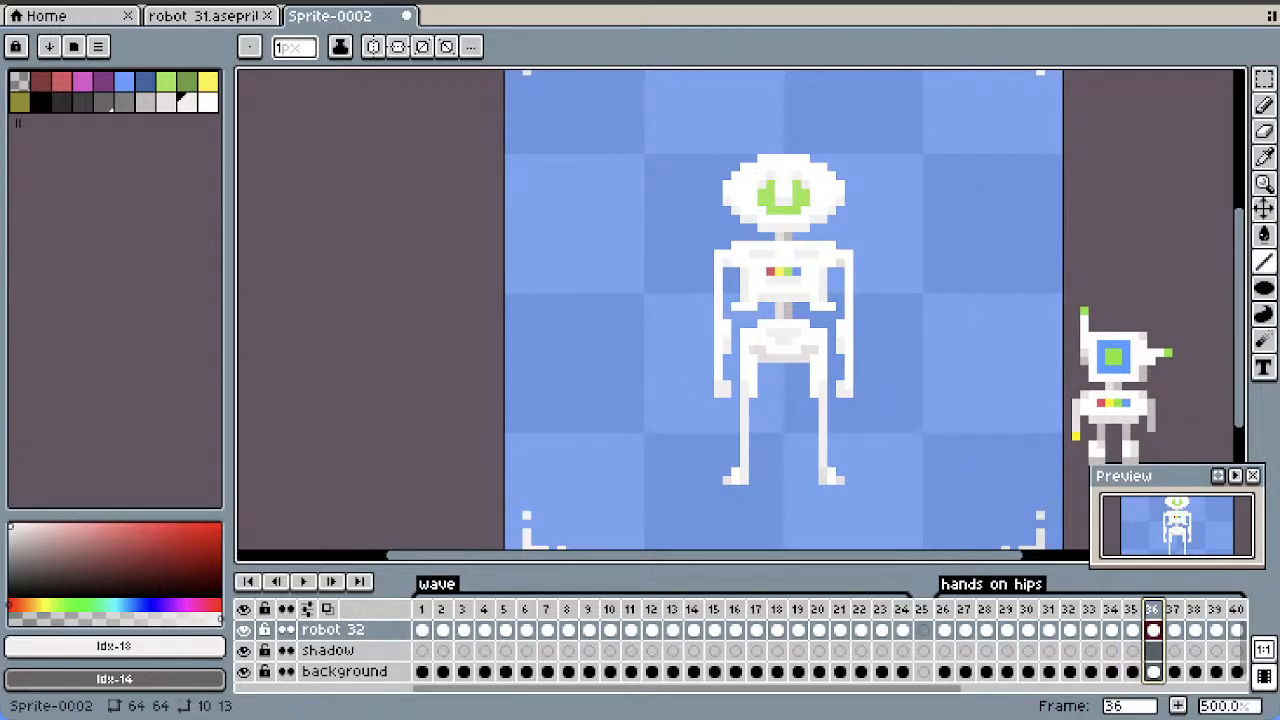
{"action": "key", "text": "m"}
{"action": "left_click_drag", "start_coordinate": [866, 338], "coordinate": [836, 399]}
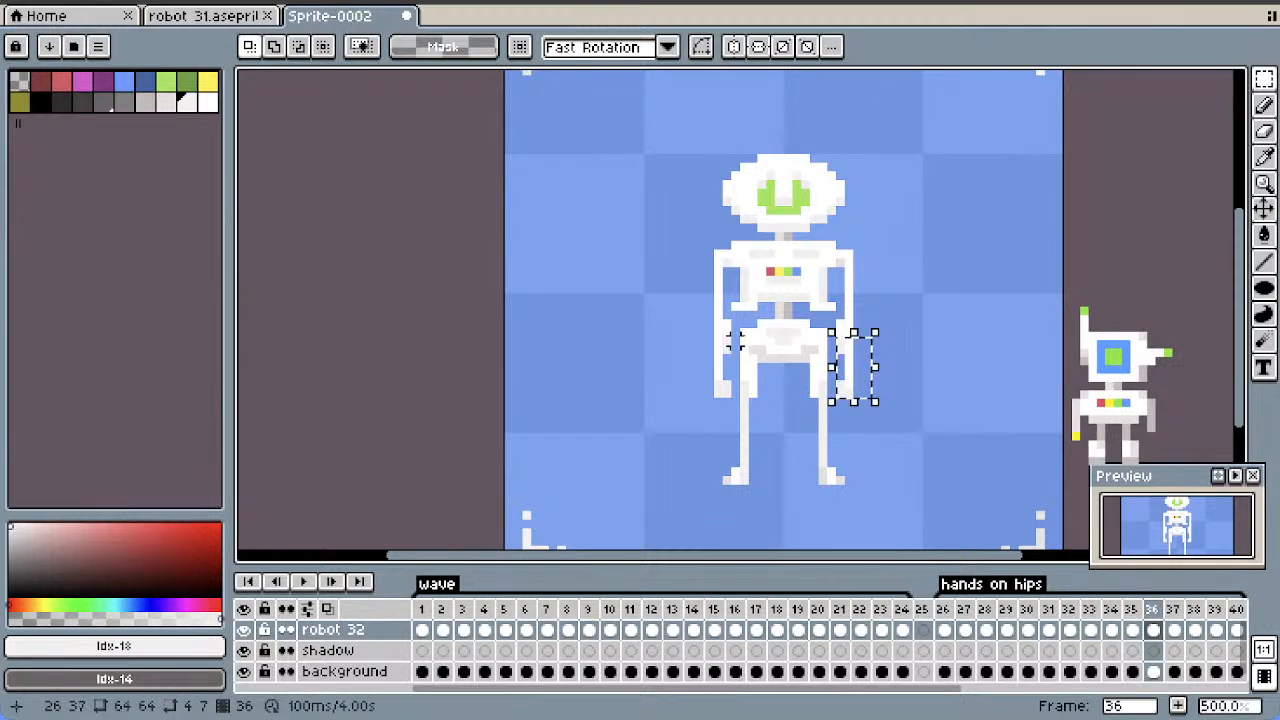
{"action": "left_click_drag", "start_coordinate": [736, 341], "coordinate": [701, 411]}
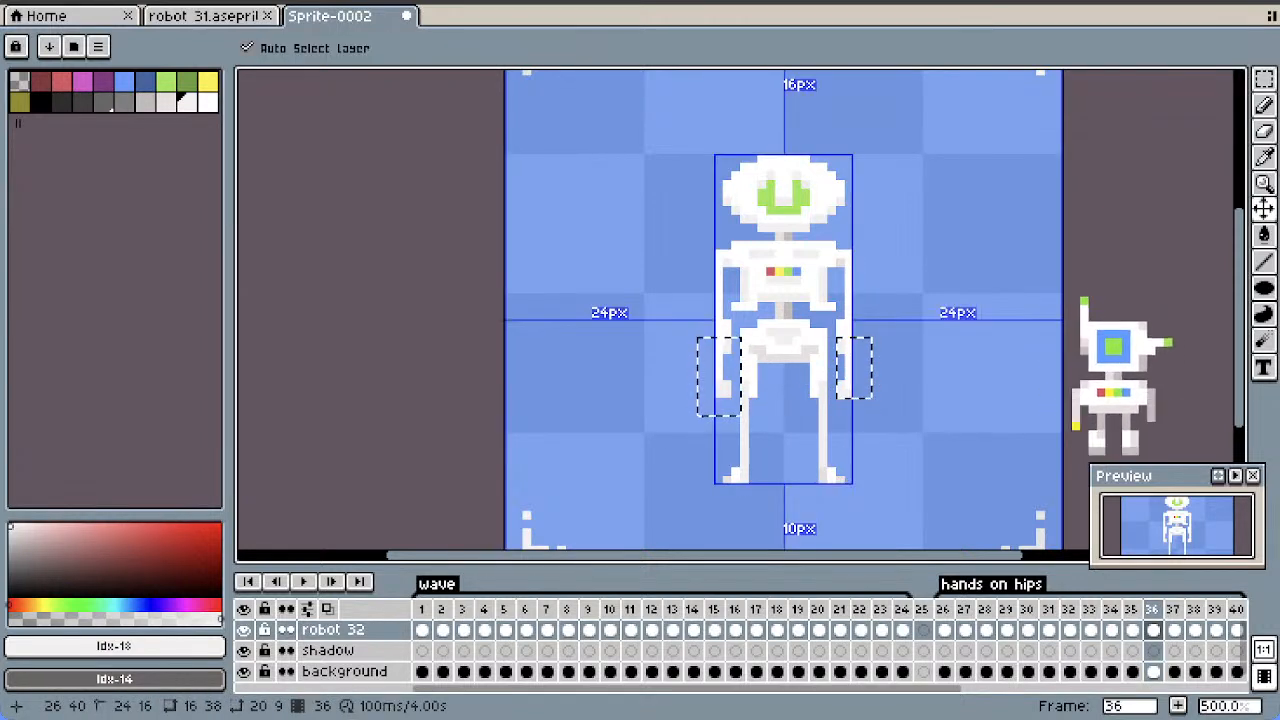
{"action": "key", "text": "ctrl+c"}
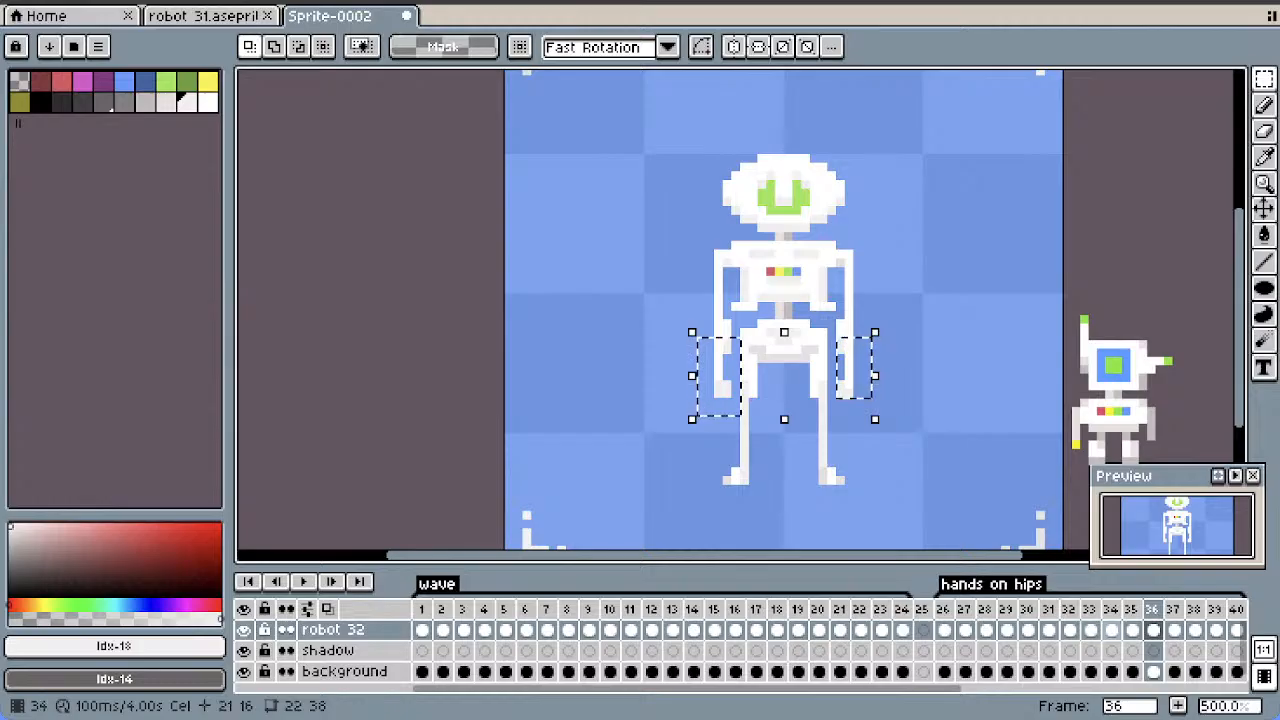
{"action": "left_click", "coordinate": [1090, 630]}
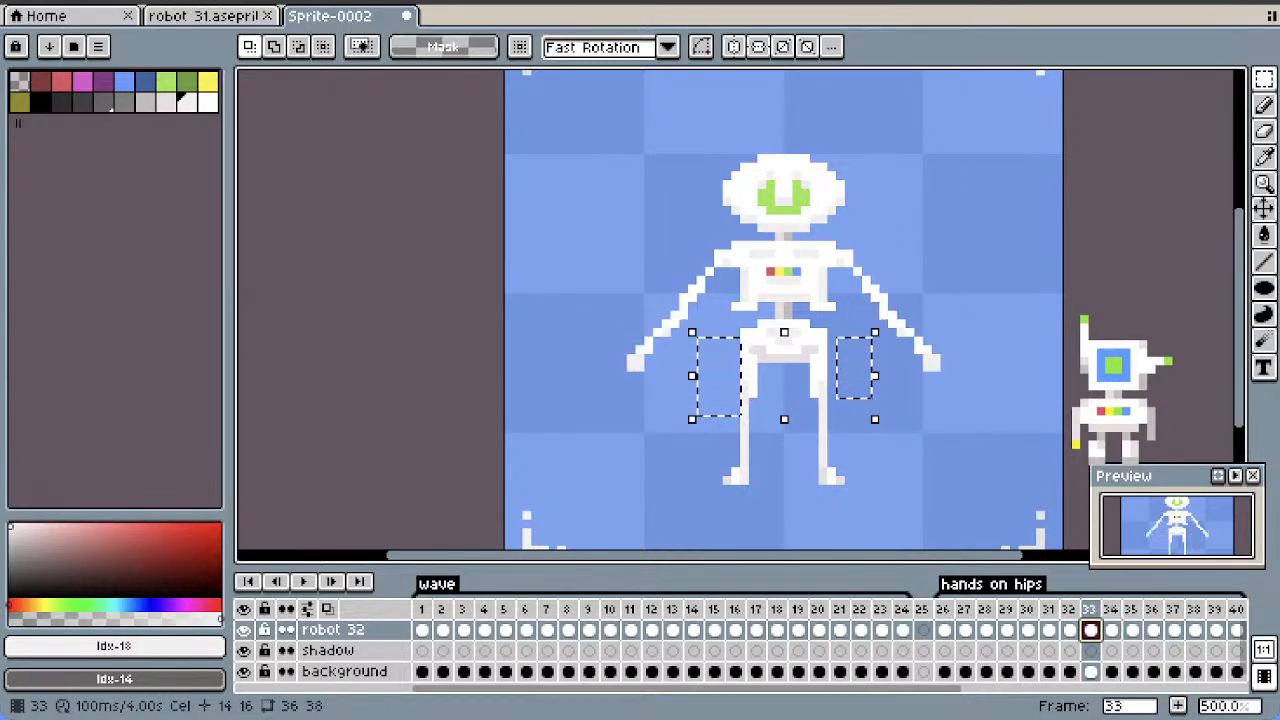
{"action": "key", "text": "ctrl+v"}
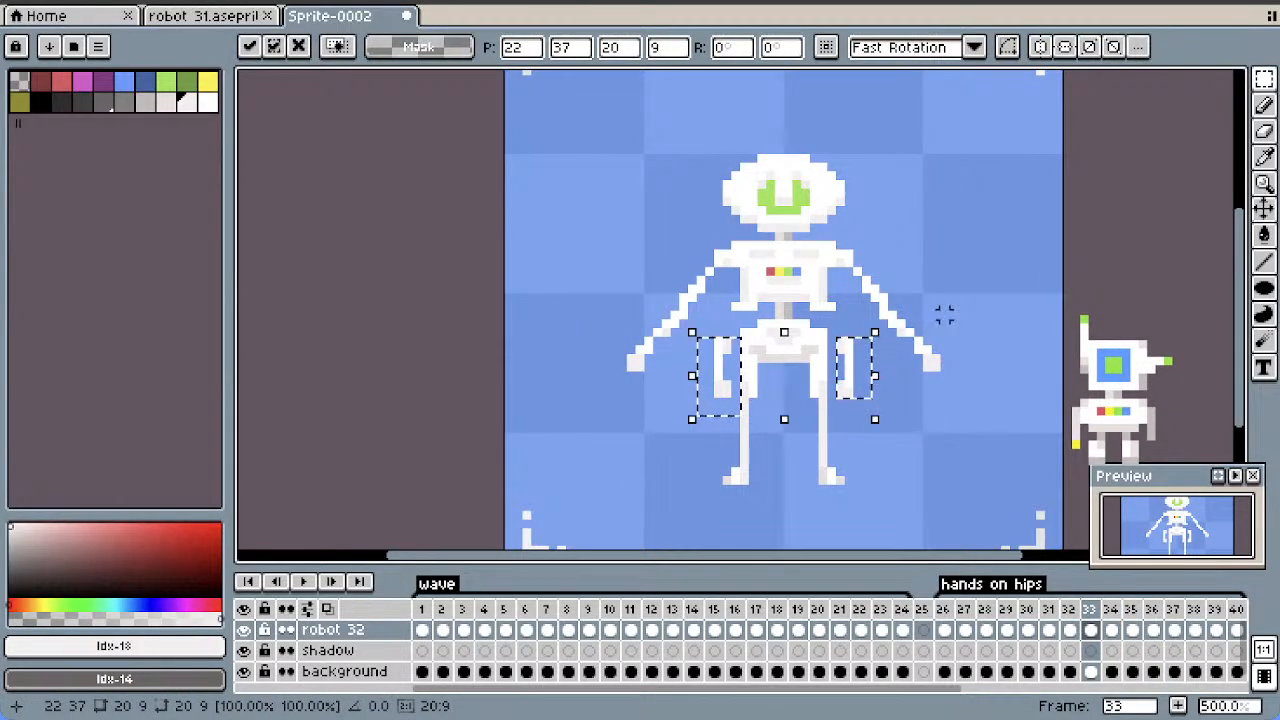
Delete the original outstretched forearms and hands below both elbows in frame 33
{"action": "left_click_drag", "start_coordinate": [962, 322], "coordinate": [875, 402]}
{"action": "key", "text": "Delete"}
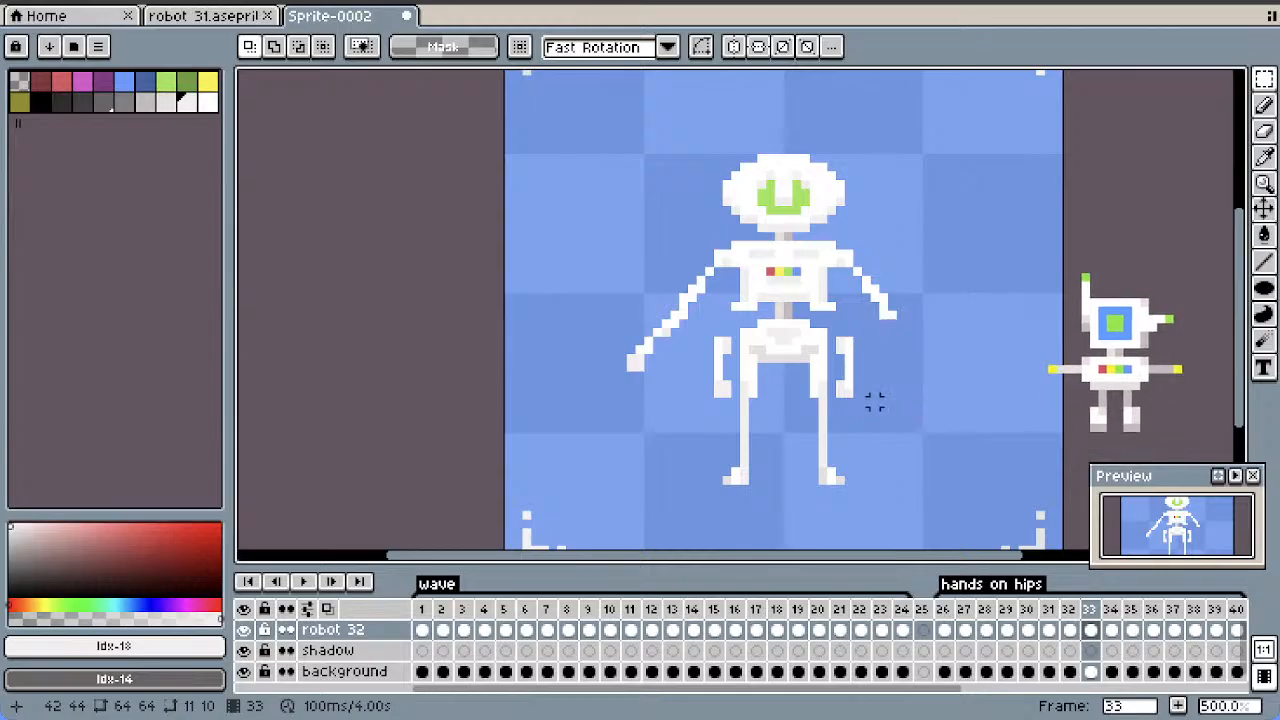
{"action": "left_click_drag", "start_coordinate": [691, 316], "coordinate": [579, 410]}
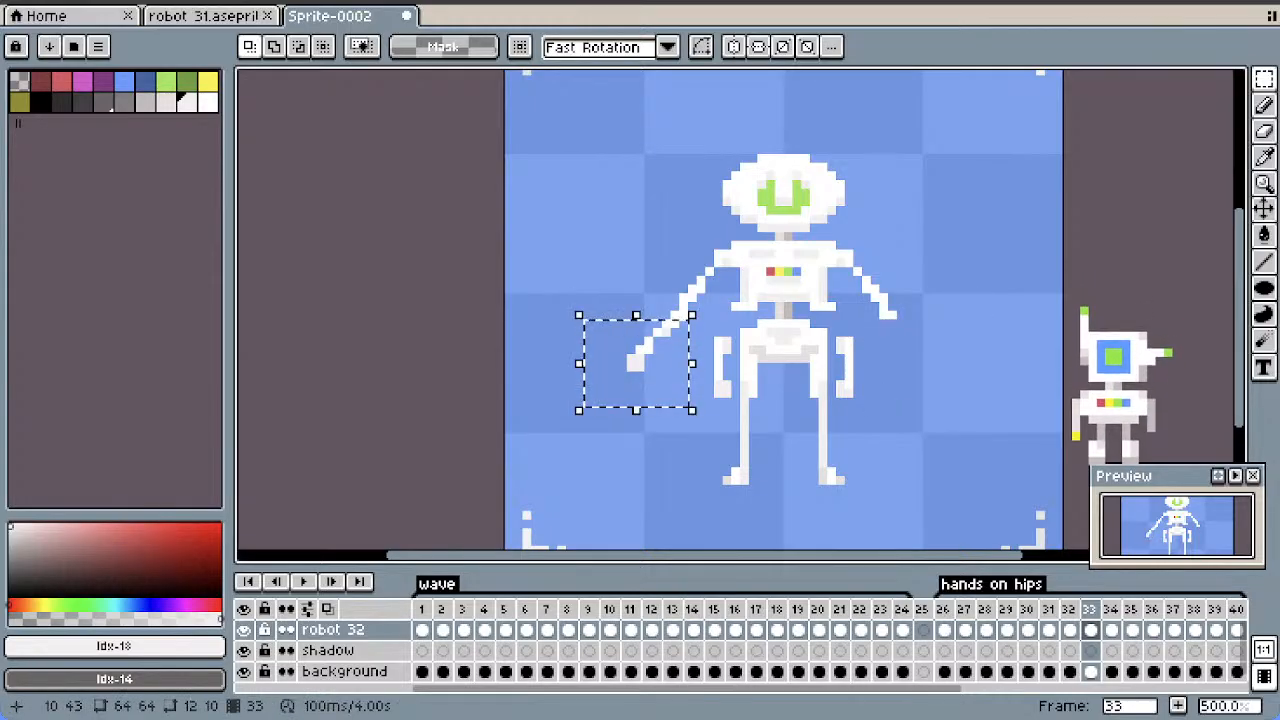
{"action": "key", "text": "Delete"}
Move both pasted forearms outward so they hang straight down from the elbows in frame 33, and compare frames 31 to 33
{"action": "left_click_drag", "start_coordinate": [736, 332], "coordinate": [640, 384]}
{"action": "key", "text": "Right"}
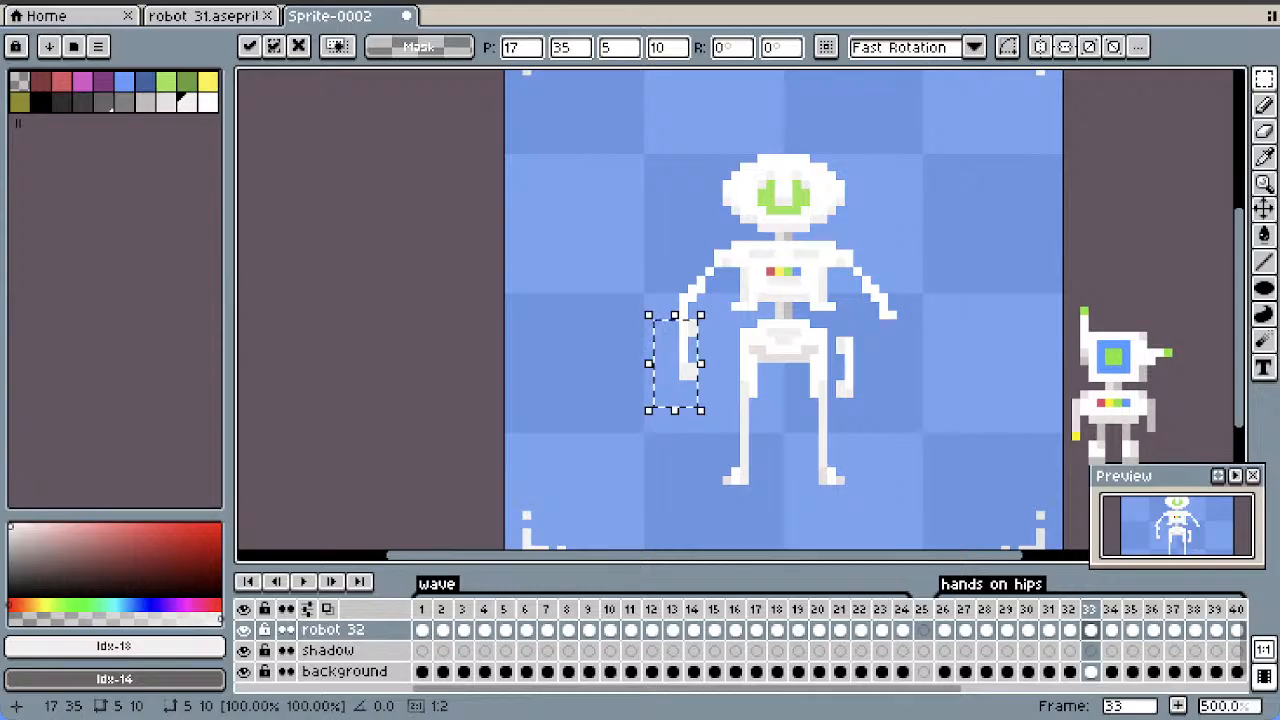
{"action": "key", "text": "Return"}
{"action": "left_click_drag", "start_coordinate": [884, 324], "coordinate": [875, 367]}
{"action": "key", "text": "Right"}
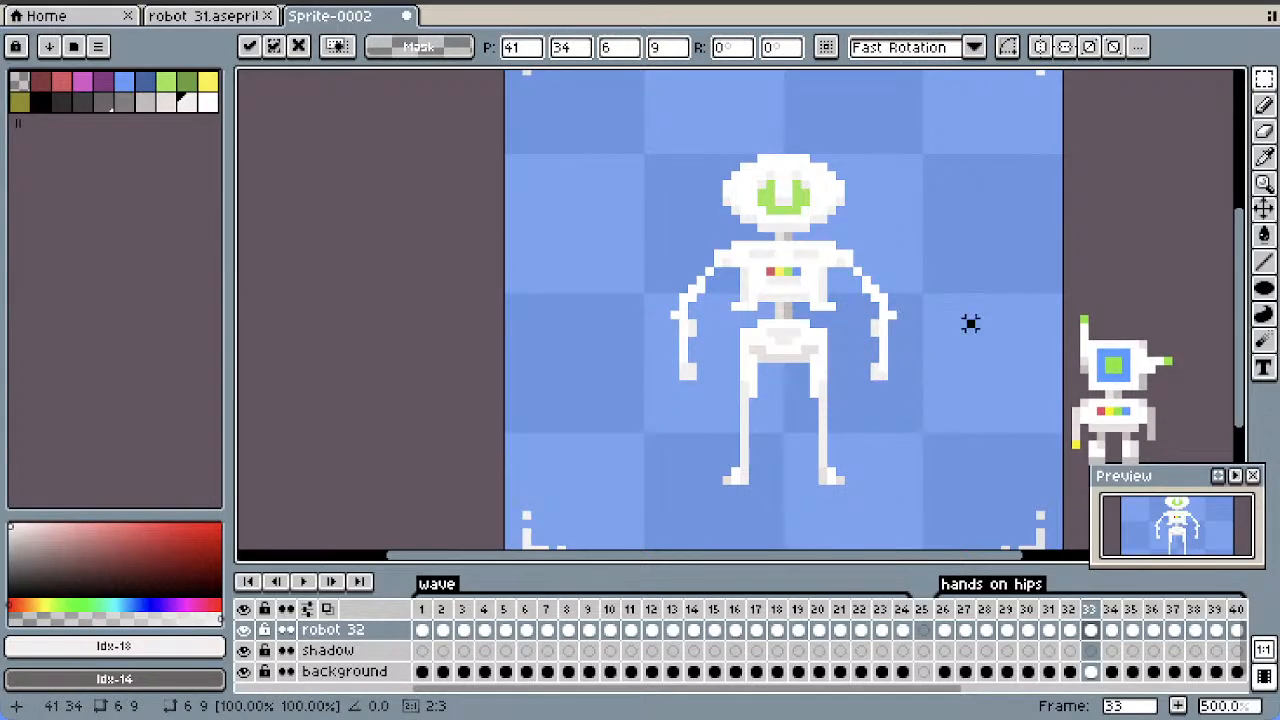
{"action": "key", "text": "Return"}
{"action": "left_click", "coordinate": [1069, 630]}
{"action": "left_click", "coordinate": [1048, 609]}
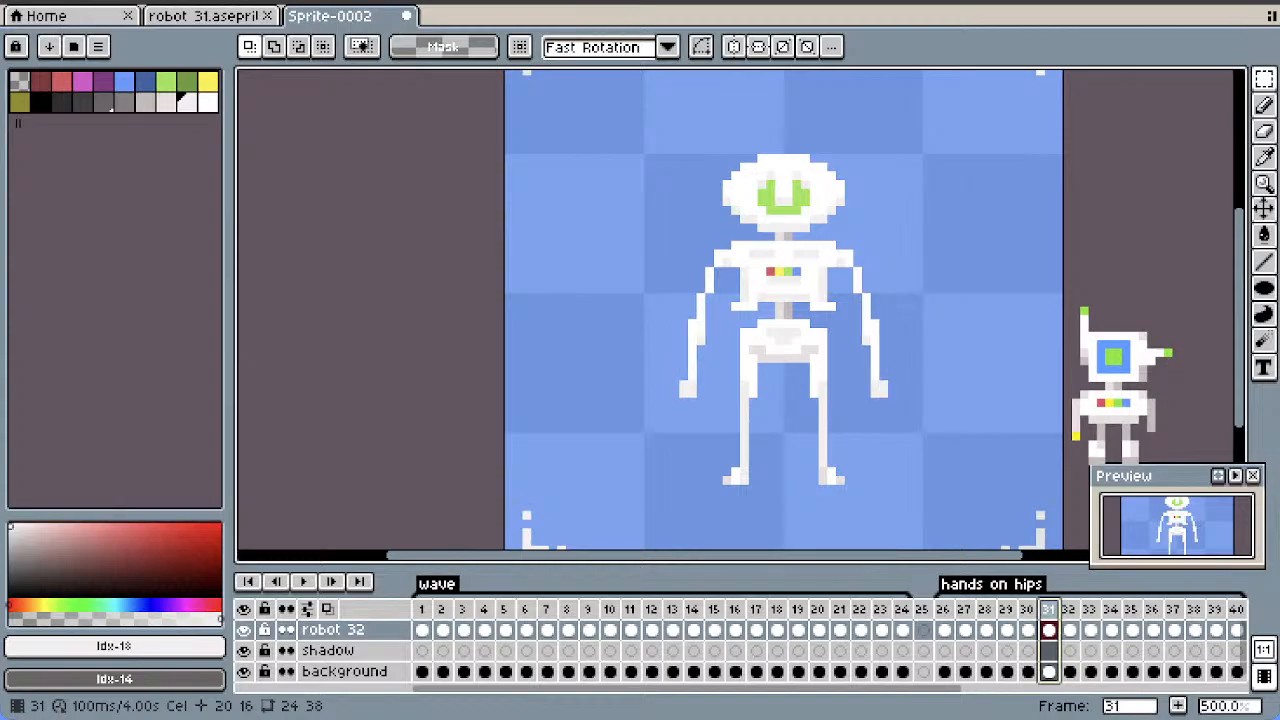
{"action": "left_click", "coordinate": [1069, 609]}
{"action": "left_click", "coordinate": [1090, 609]}
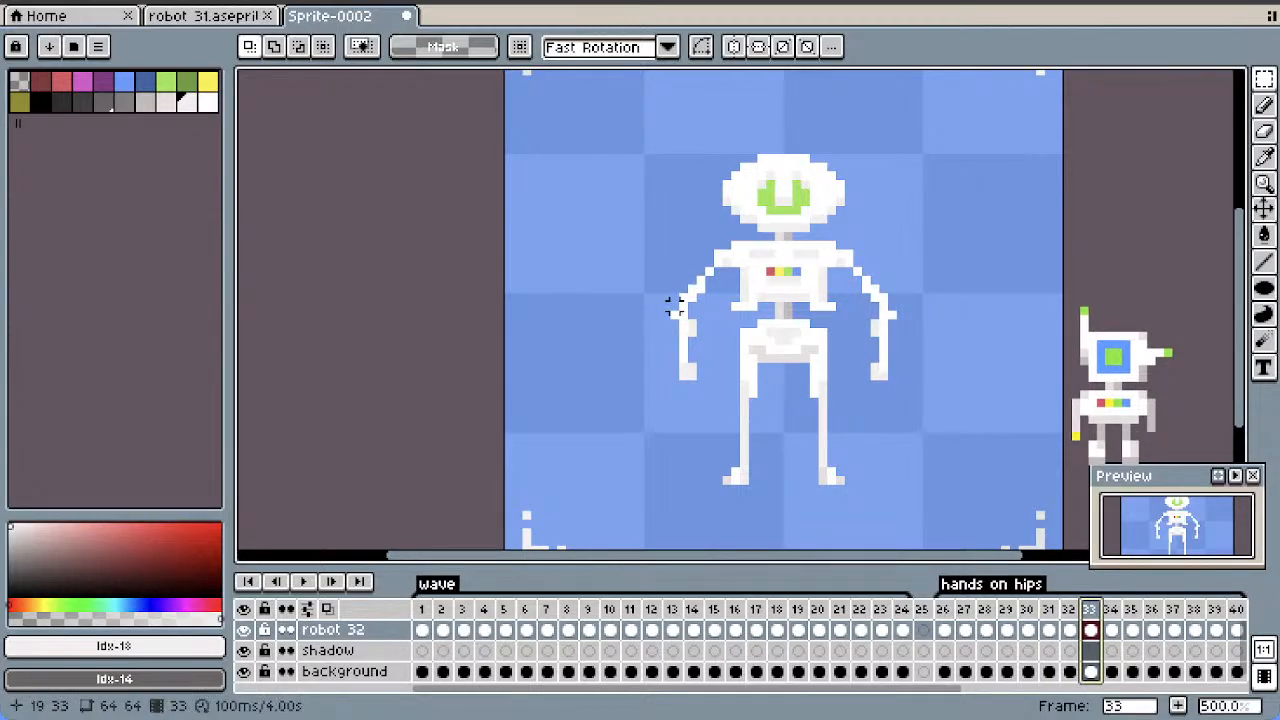
Rotate the forearm on the viewer's left in frame 33 by 10° and shift it one pixel inward
{"action": "left_click_drag", "start_coordinate": [680, 318], "coordinate": [716, 398]}
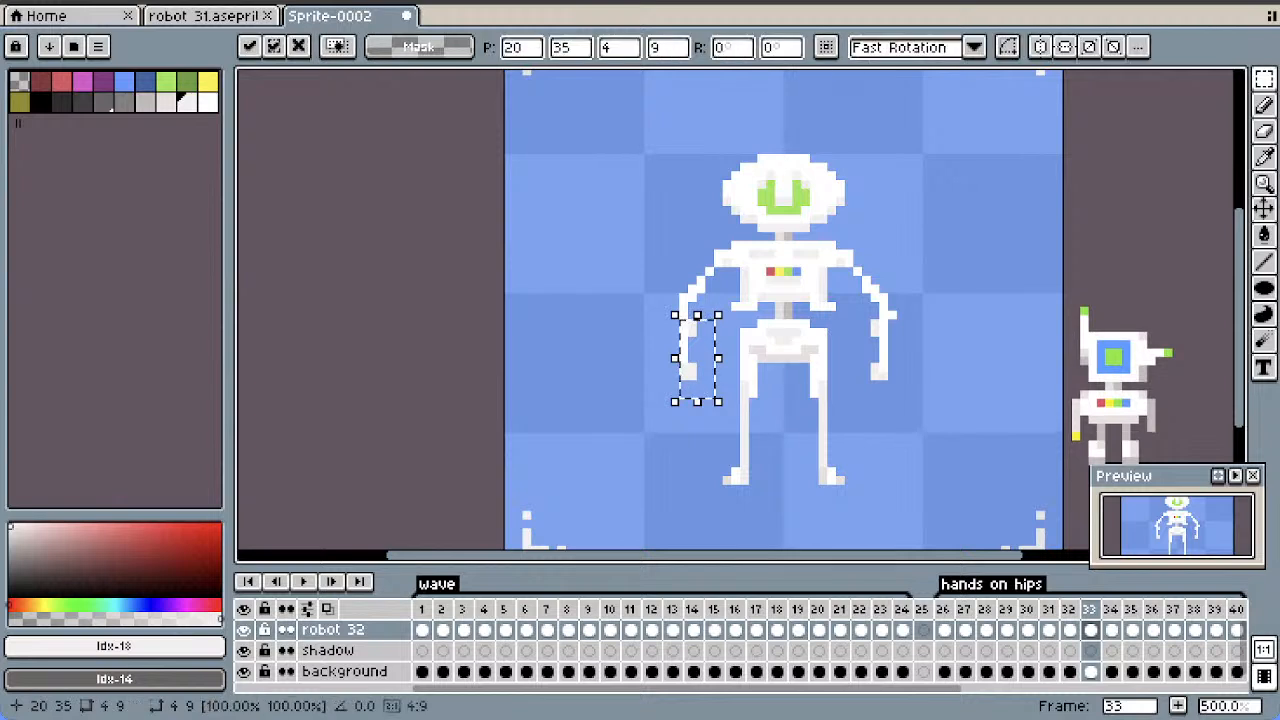
{"action": "left_click", "coordinate": [729, 47]}
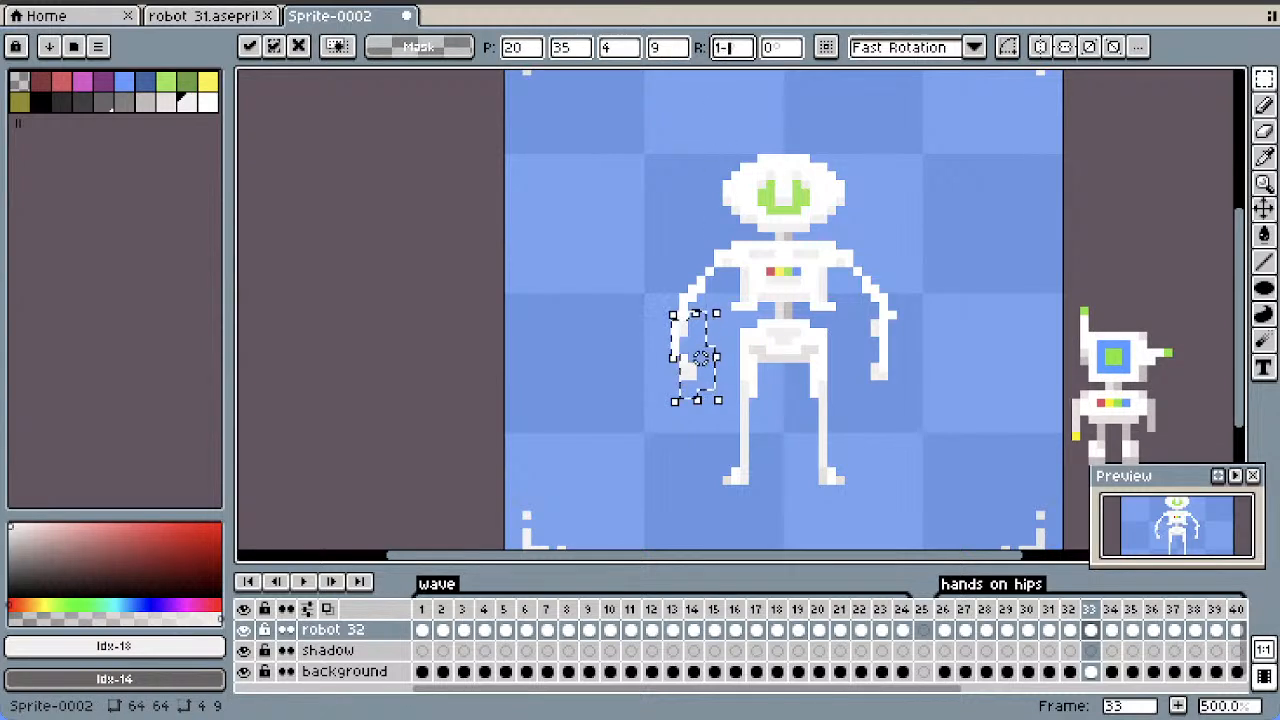
{"action": "mouse_move", "coordinate": [701, 357]}
{"action": "left_mouse_down"}
{"action": "mouse_move", "coordinate": [718, 367]}
{"action": "mouse_move", "coordinate": [709, 358]}
{"action": "left_mouse_up"}
{"action": "left_click", "coordinate": [725, 47]}
{"action": "type", "text": "1"}
{"action": "key", "text": "BackSpace"}
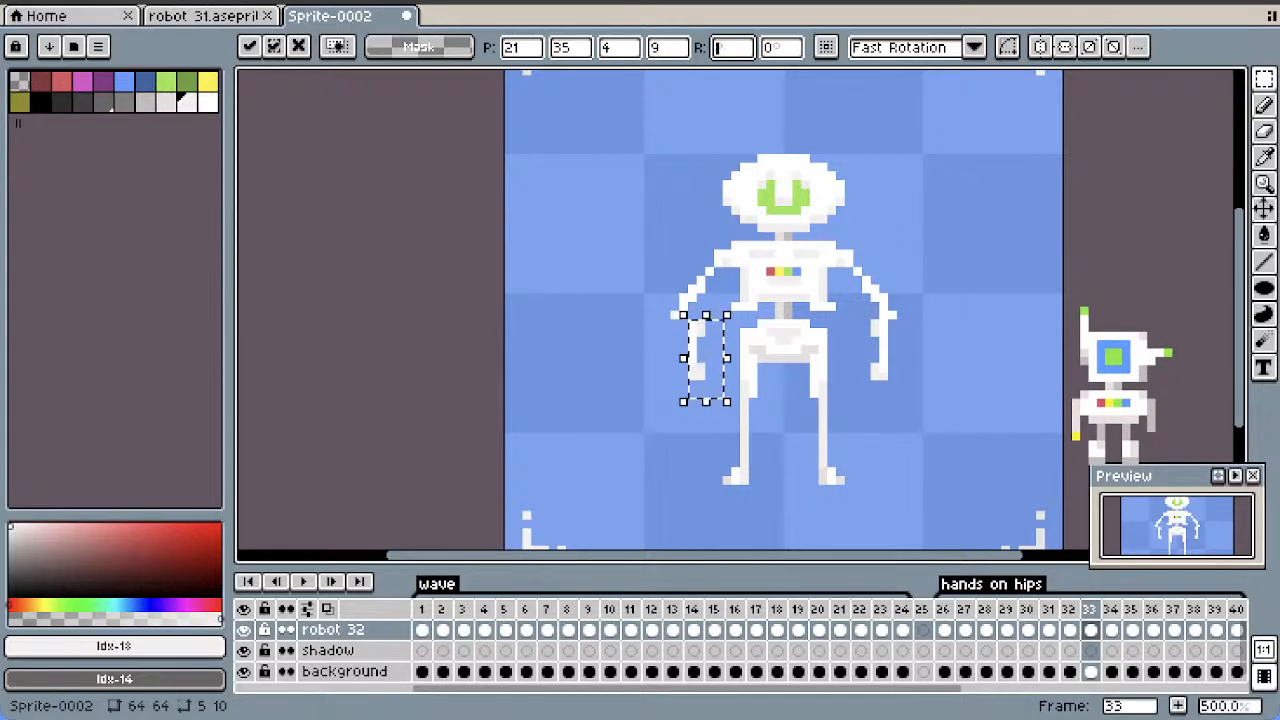
{"action": "type", "text": "5"}
{"action": "key", "text": "BackSpace"}
{"action": "type", "text": "10"}
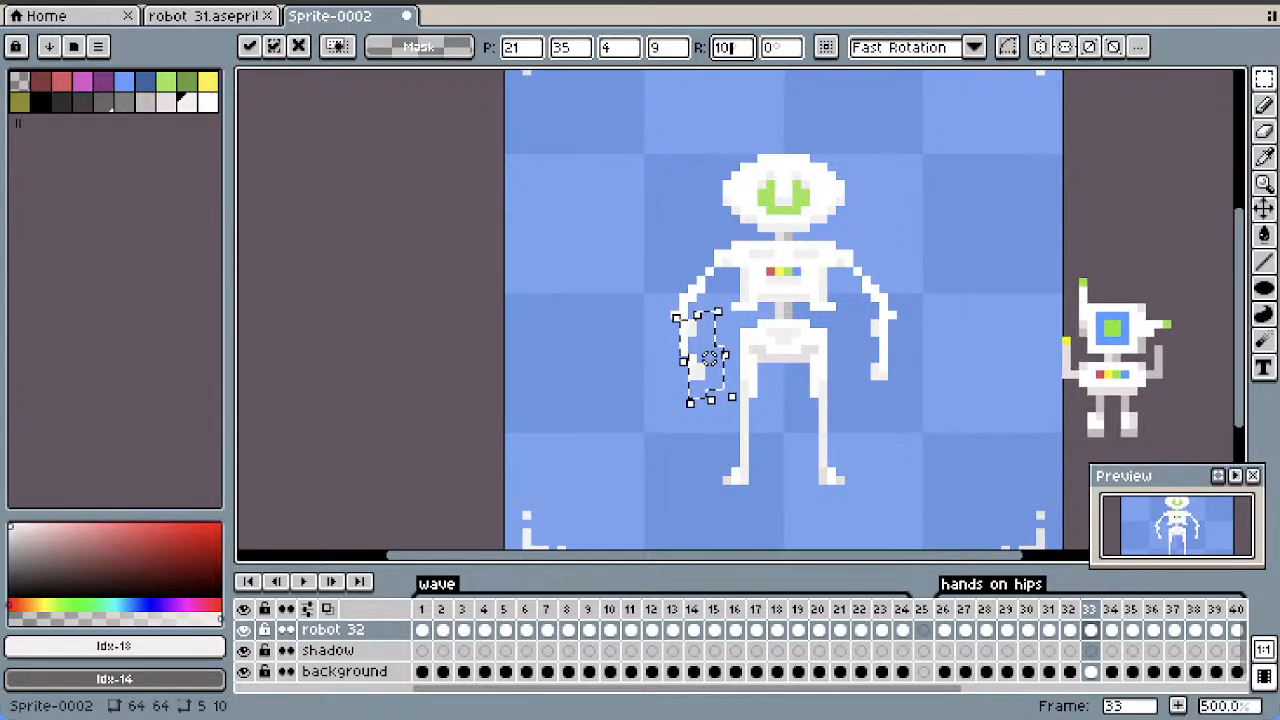
{"action": "left_click_drag", "start_coordinate": [709, 358], "coordinate": [709, 358]}
{"action": "left_click", "coordinate": [918, 358]}
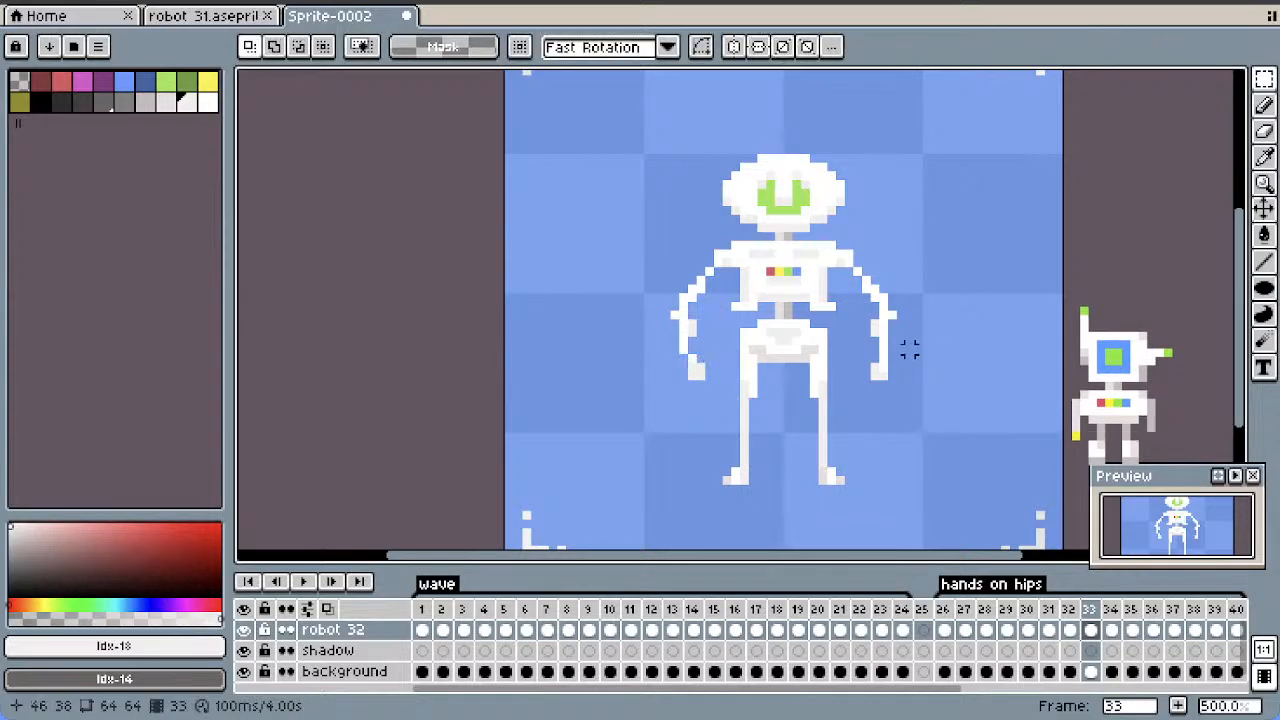
Rotate the forearm on the viewer's right in frame 33 by -10° and shift it one pixel down
{"action": "left_click_drag", "start_coordinate": [900, 316], "coordinate": [857, 401]}
{"action": "left_click", "coordinate": [875, 349]}
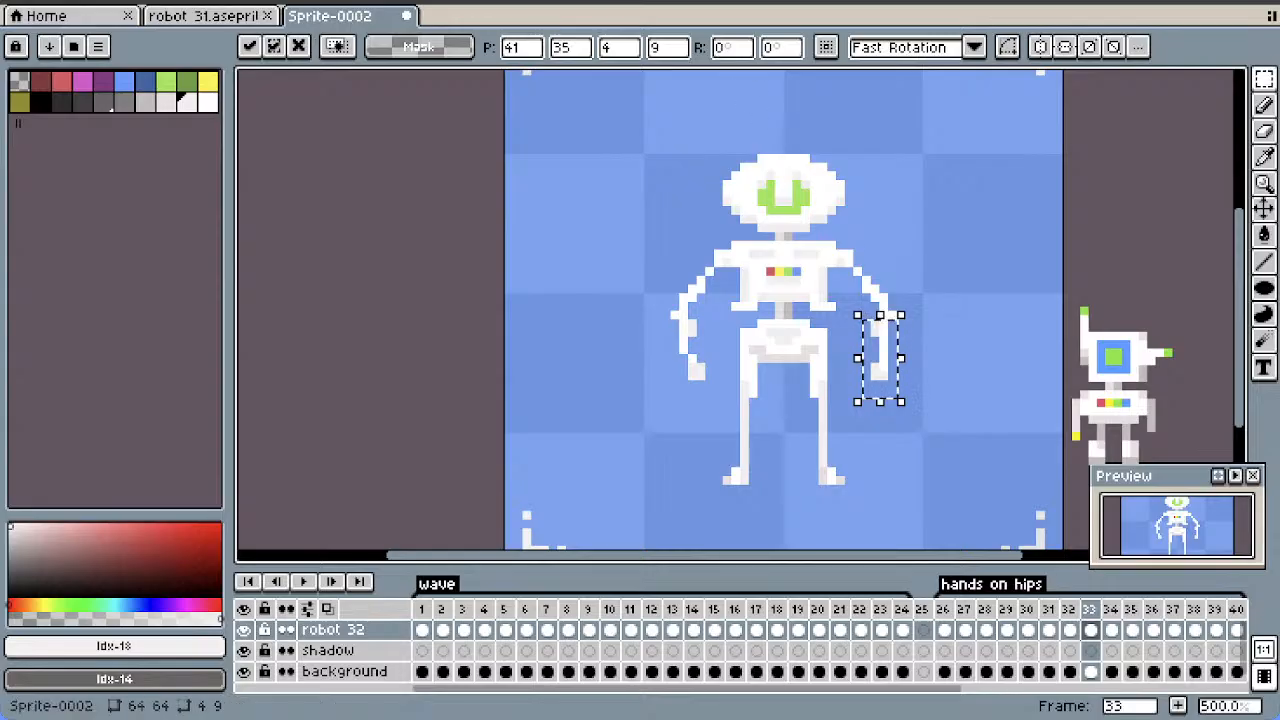
{"action": "type", "text": "-10"}
{"action": "key", "text": "Return"}
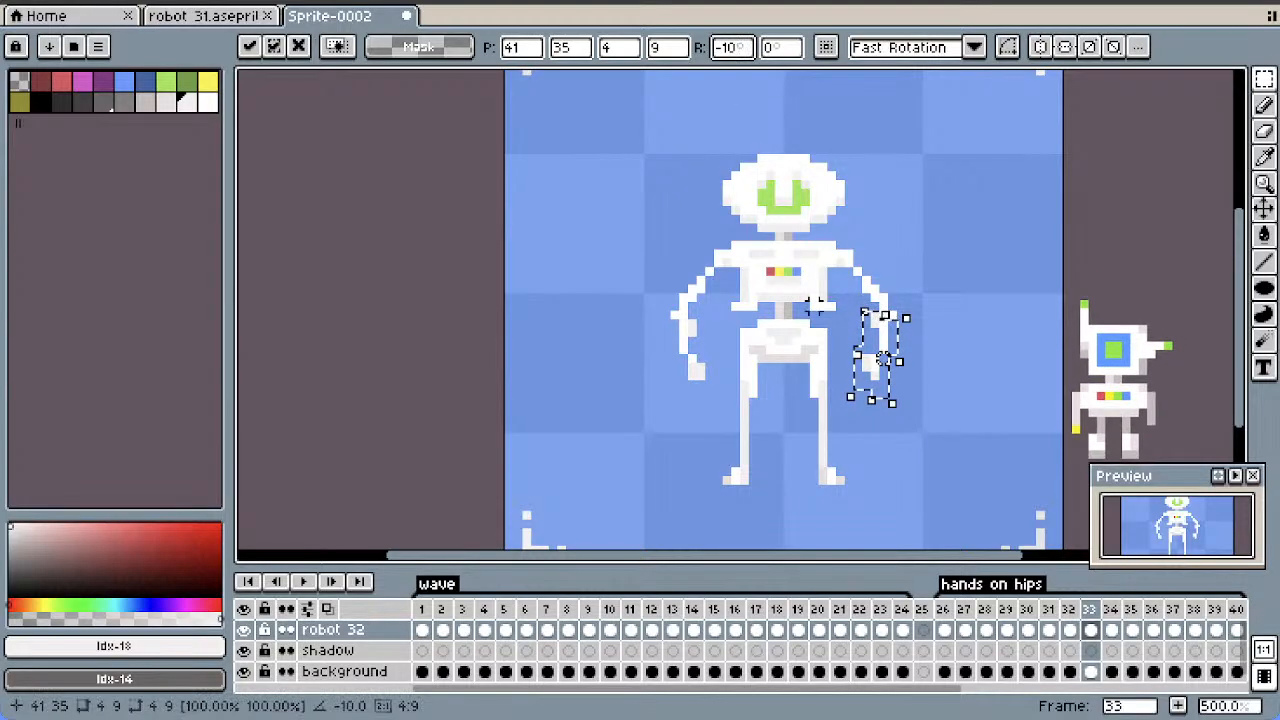
{"action": "left_click_drag", "start_coordinate": [883, 359], "coordinate": [883, 368]}
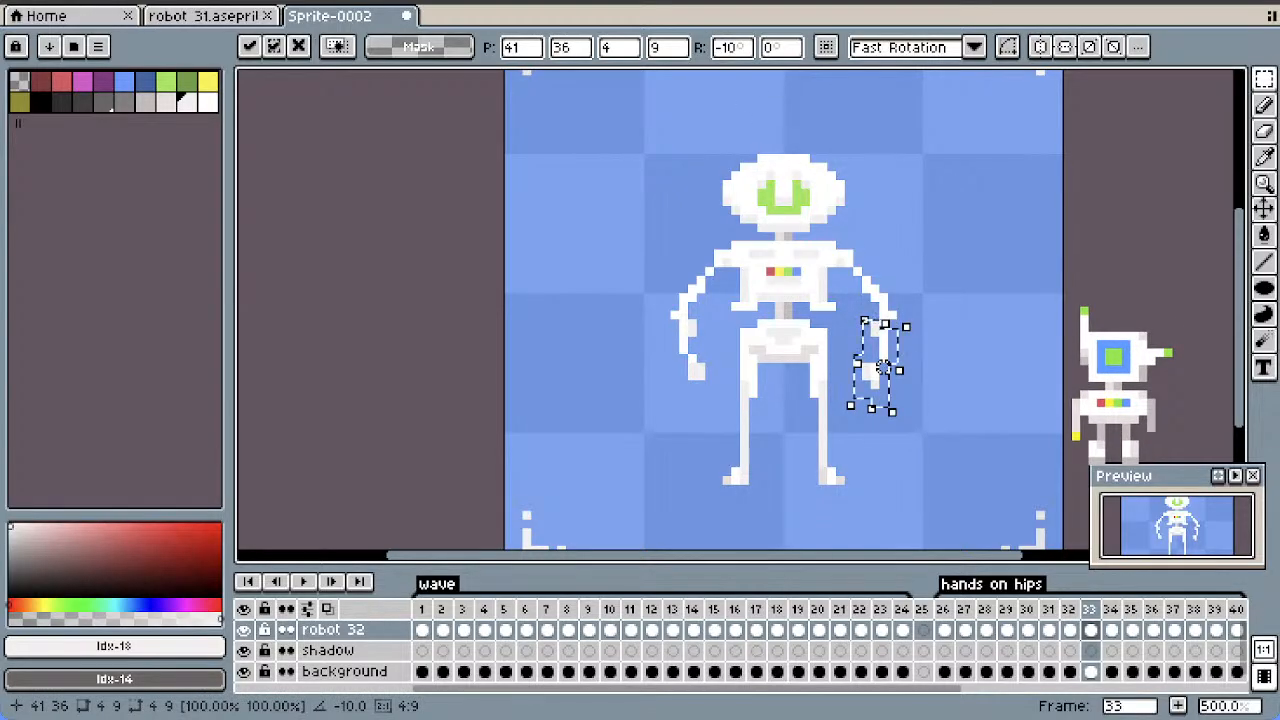
{"action": "left_click", "coordinate": [1040, 237]}
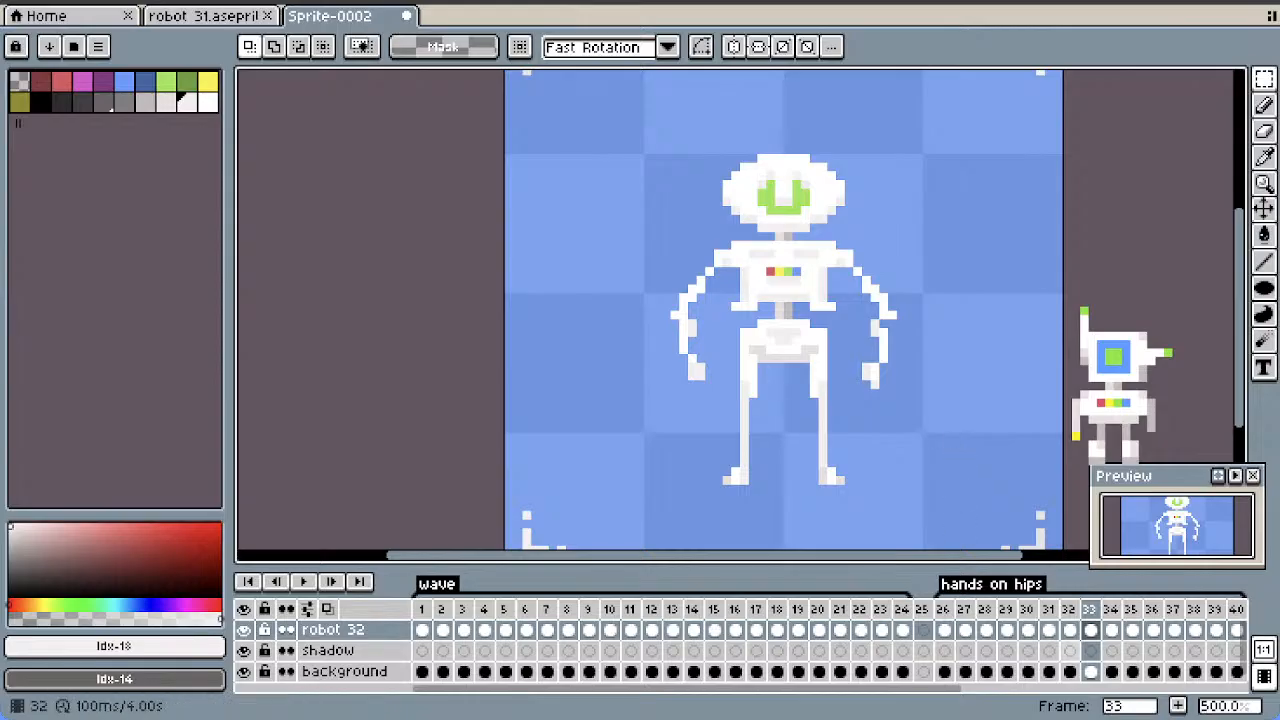
Step back and forth through frames 29 to 35 to examine how the arms swing out and bend inward
{"action": "left_click", "coordinate": [1069, 630]}
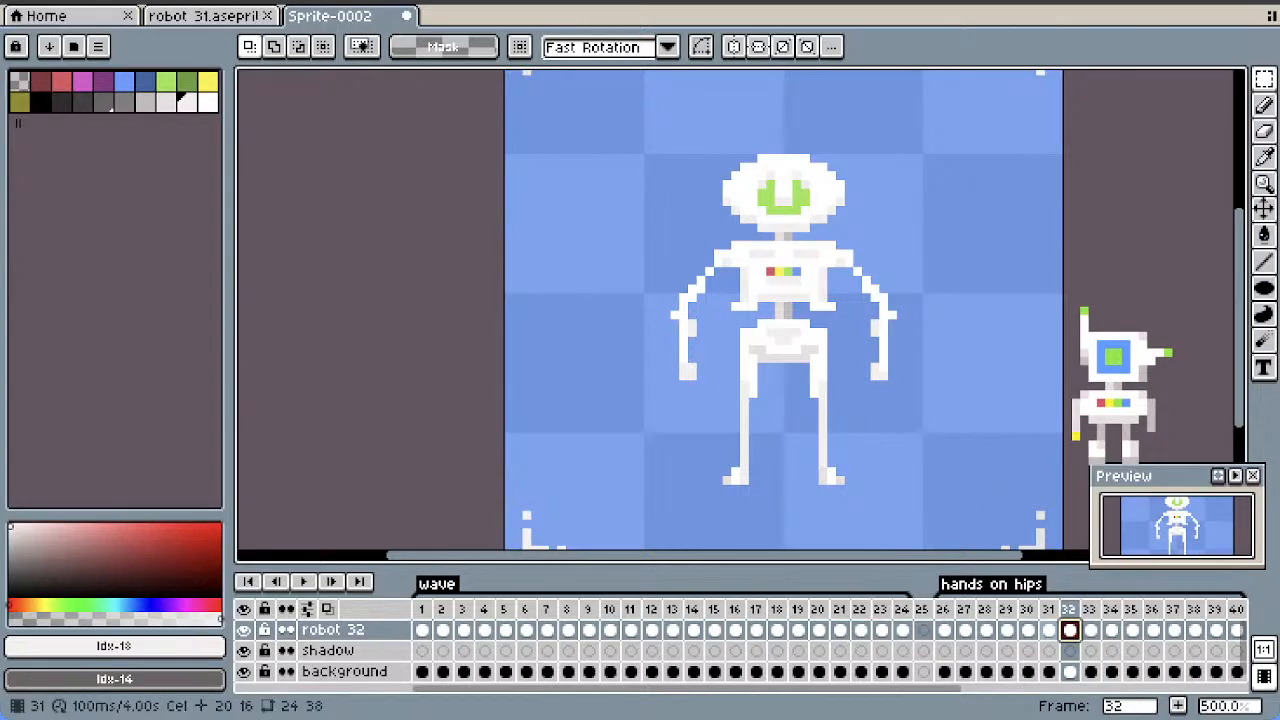
{"action": "key", "text": "Left"}
{"action": "key", "text": "Left"}
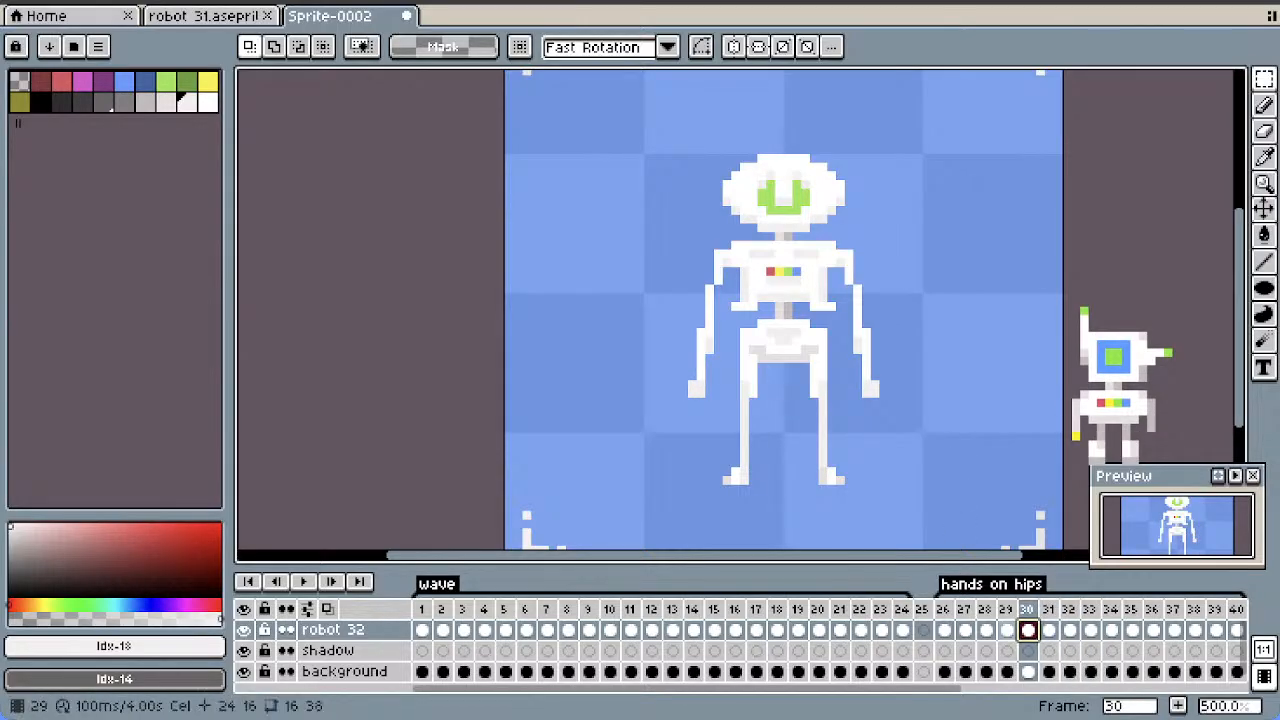
{"action": "left_click", "coordinate": [1007, 630]}
{"action": "left_click", "coordinate": [1028, 630]}
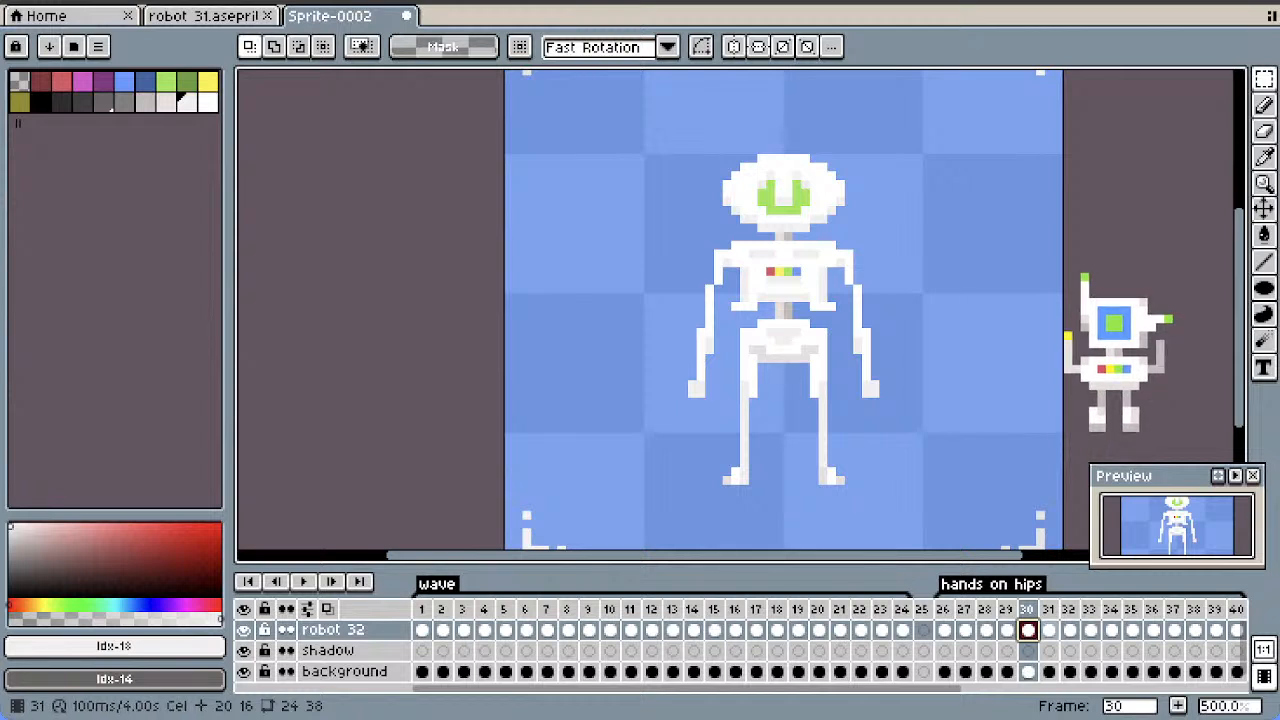
{"action": "key", "text": "Right"}
{"action": "key", "text": "Right"}
{"action": "key", "text": "Right"}
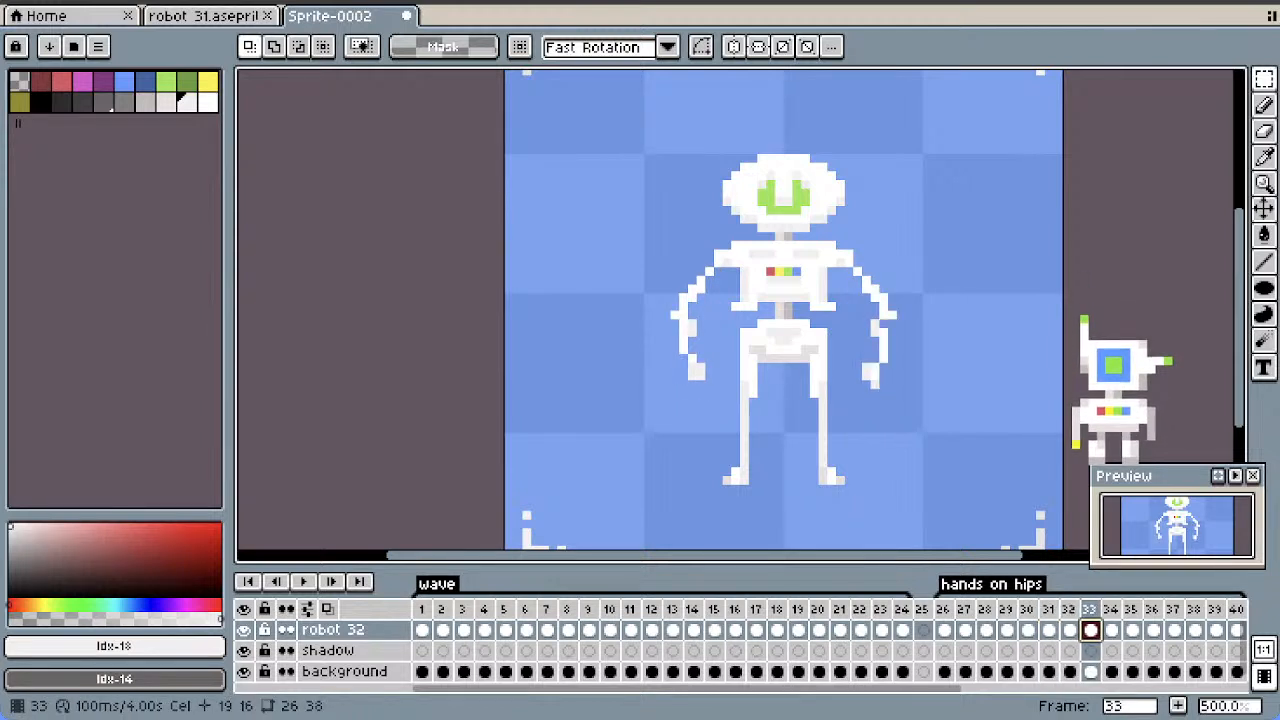
{"action": "key", "text": "Right"}
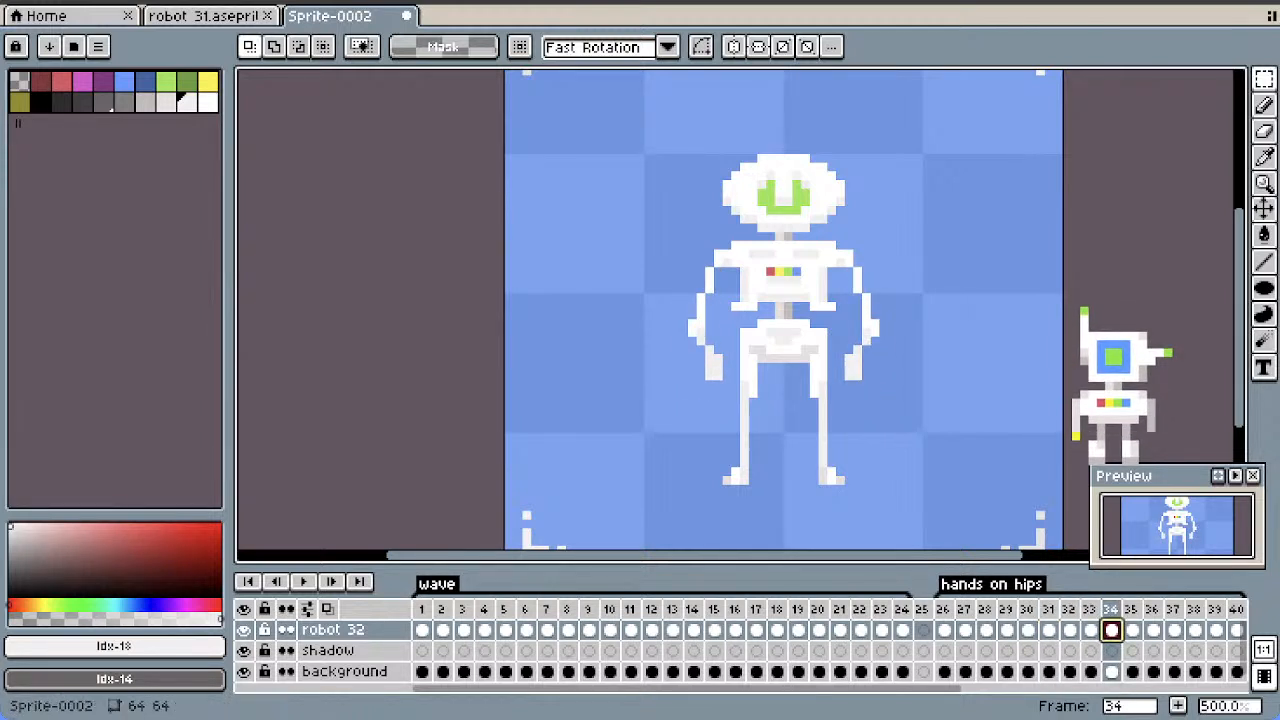
{"action": "key", "text": "Right"}
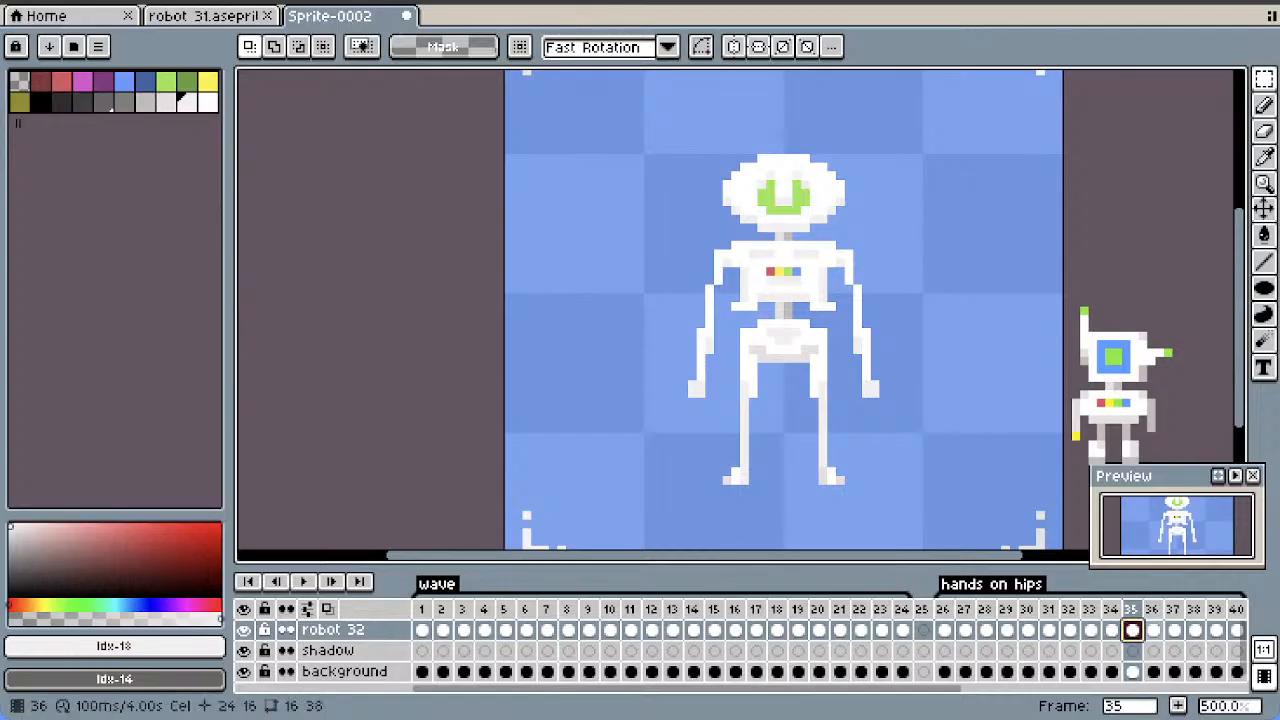
Select the forearm on the viewer's right in frame 35, rotate it by -20° and position it just below the elbow
{"action": "left_click_drag", "start_coordinate": [882, 342], "coordinate": [858, 410]}
{"action": "left_click", "coordinate": [867, 359]}
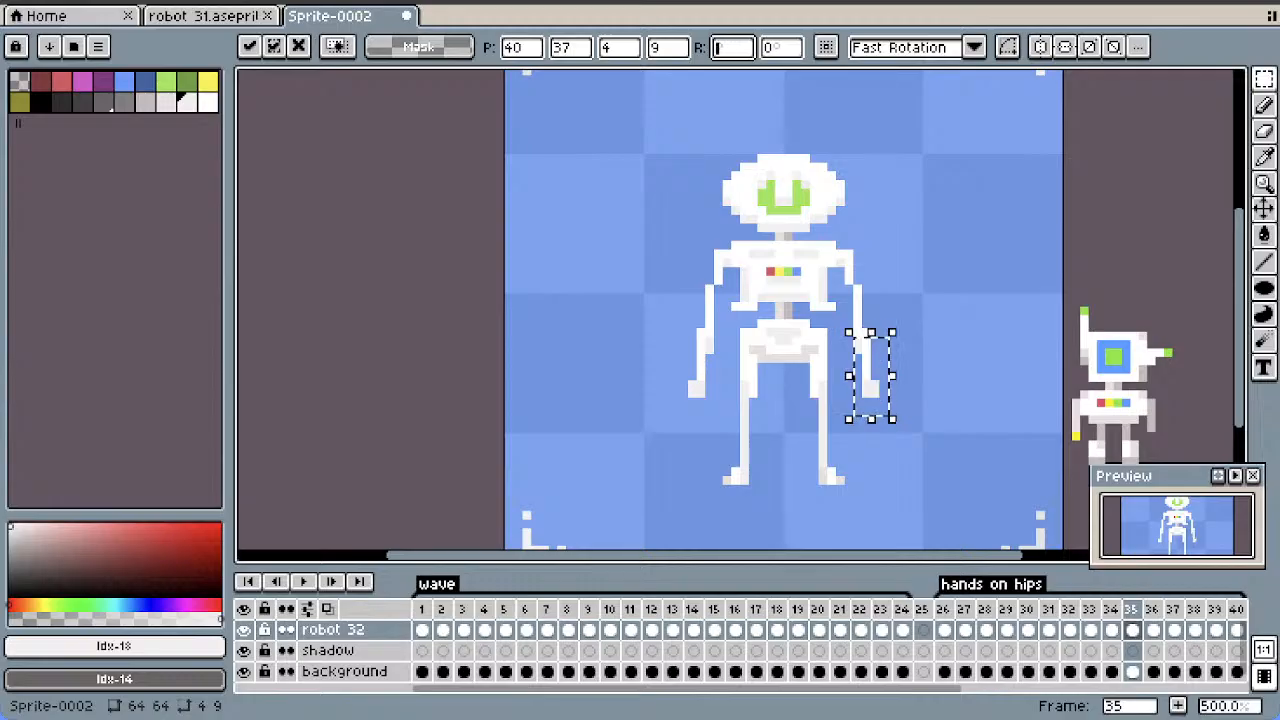
{"action": "type", "text": "-10"}
{"action": "key", "text": "Return"}
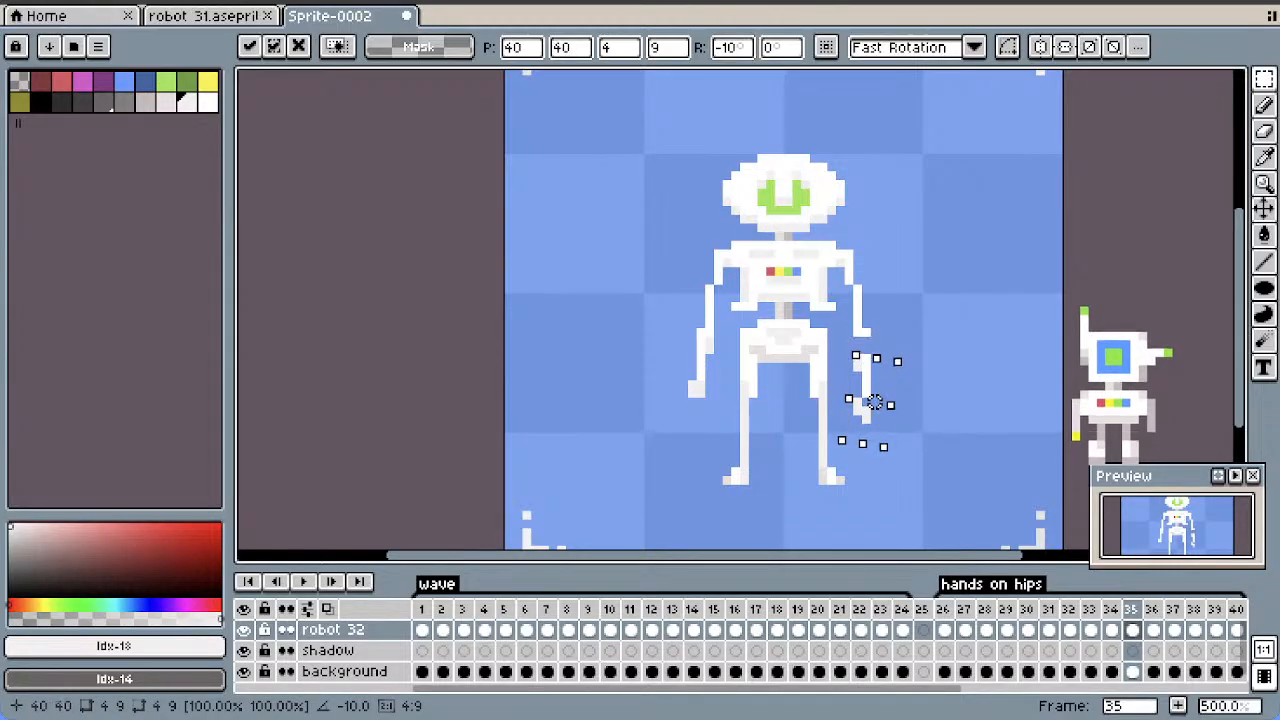
{"action": "left_click_drag", "start_coordinate": [875, 376], "coordinate": [865, 386]}
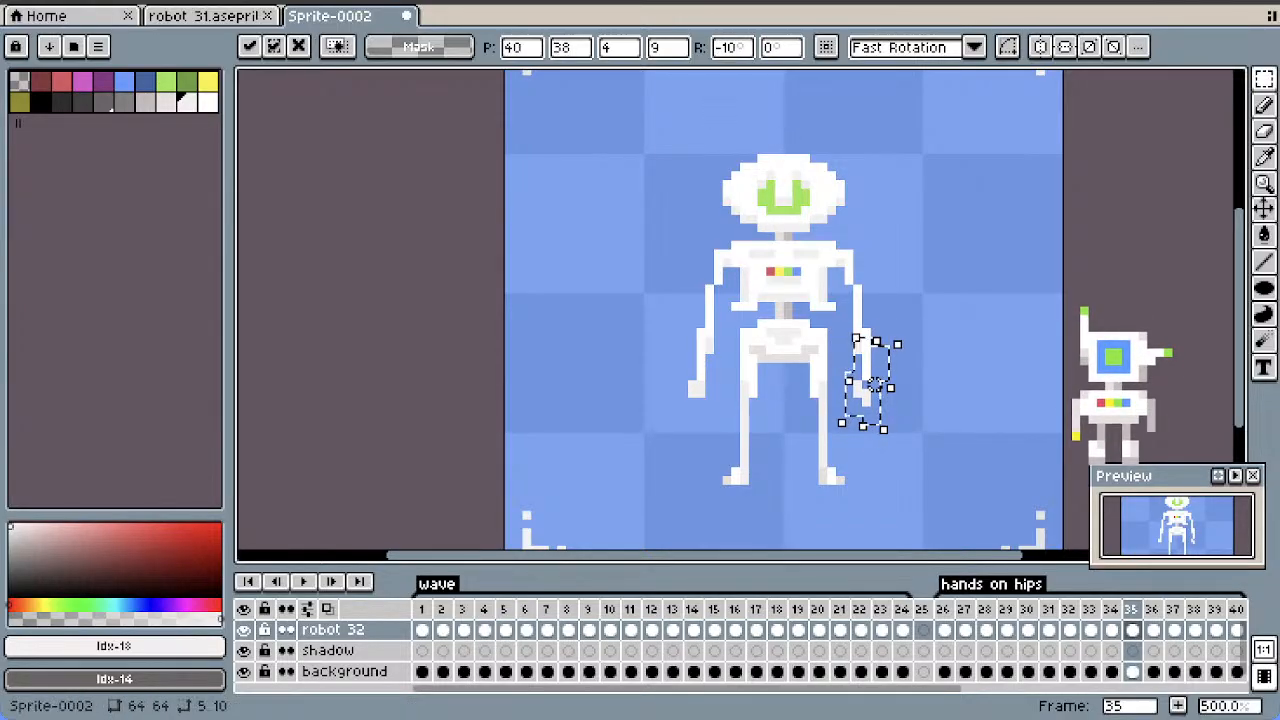
{"action": "key", "text": "BackSpace"}
{"action": "key", "text": "BackSpace"}
{"action": "type", "text": "20"}
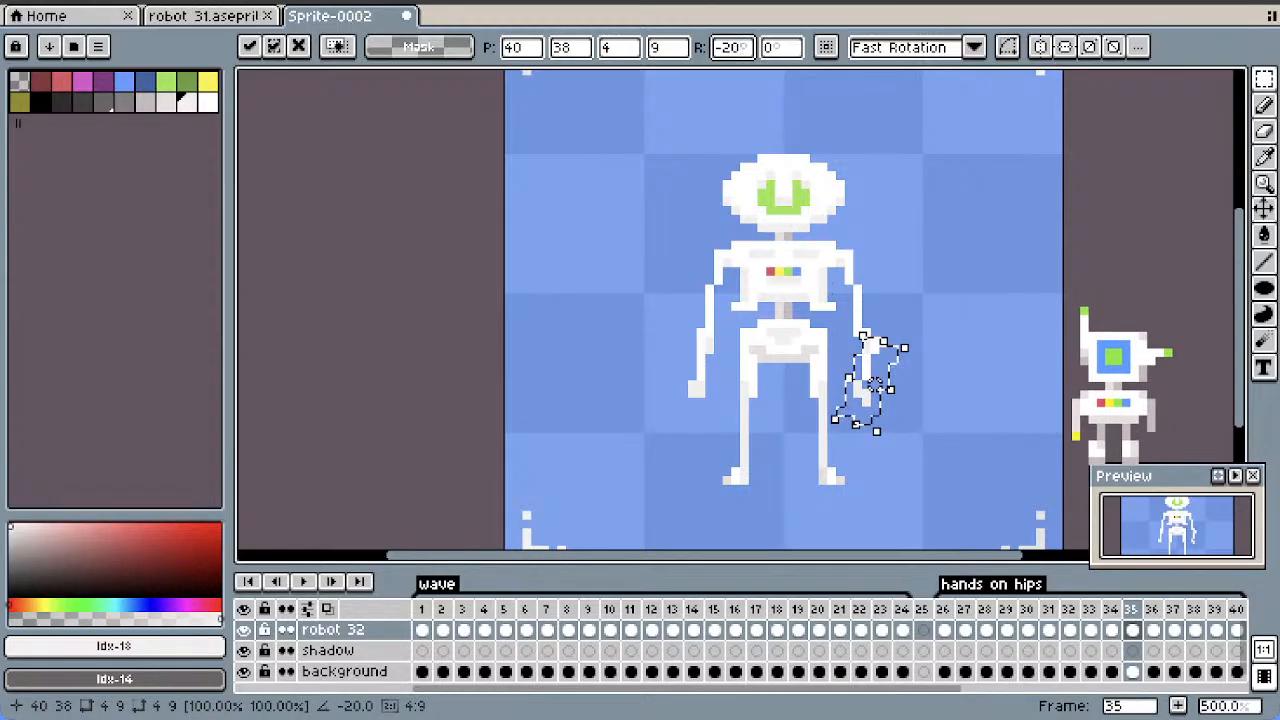
{"action": "left_click_drag", "start_coordinate": [875, 383], "coordinate": [858, 385]}
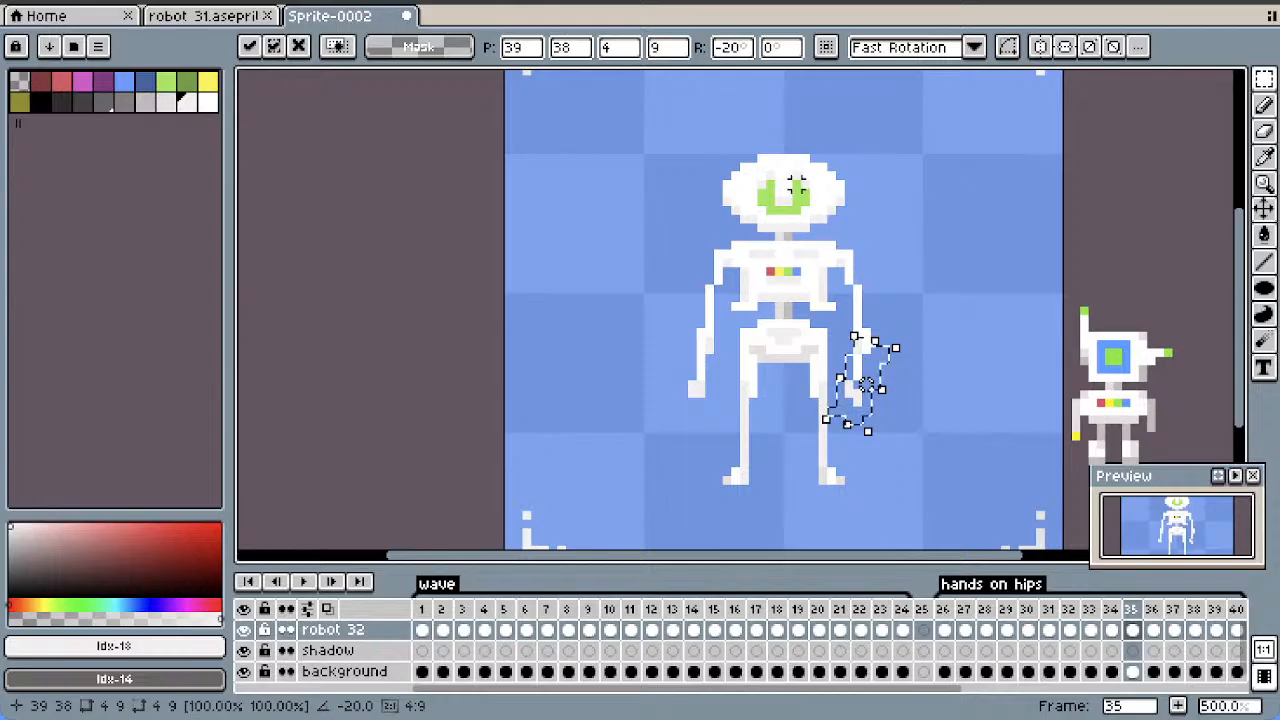
Set the selected forearm's rotation to -40° and move it up and inward so that the hand rests on the hip
{"action": "left_click", "coordinate": [732, 47]}
{"action": "type", "text": "-40"}
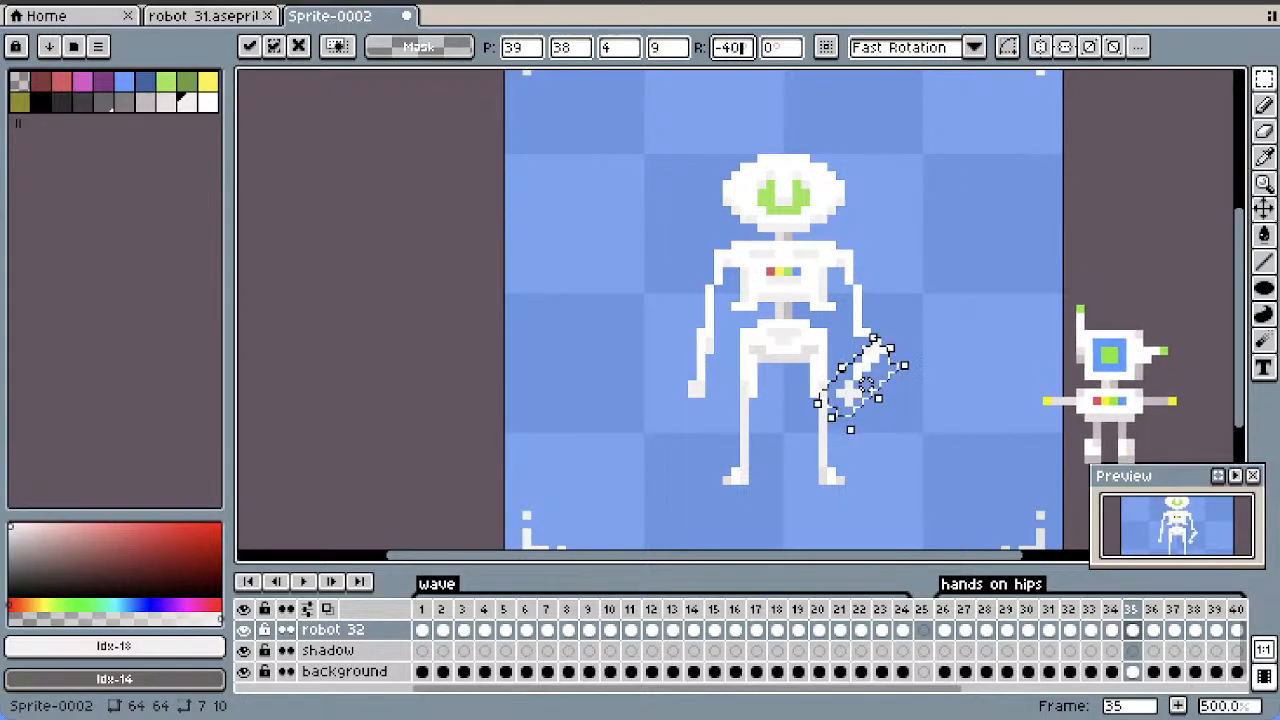
{"action": "key", "text": "Return"}
{"action": "left_click_drag", "start_coordinate": [866, 385], "coordinate": [857, 359]}
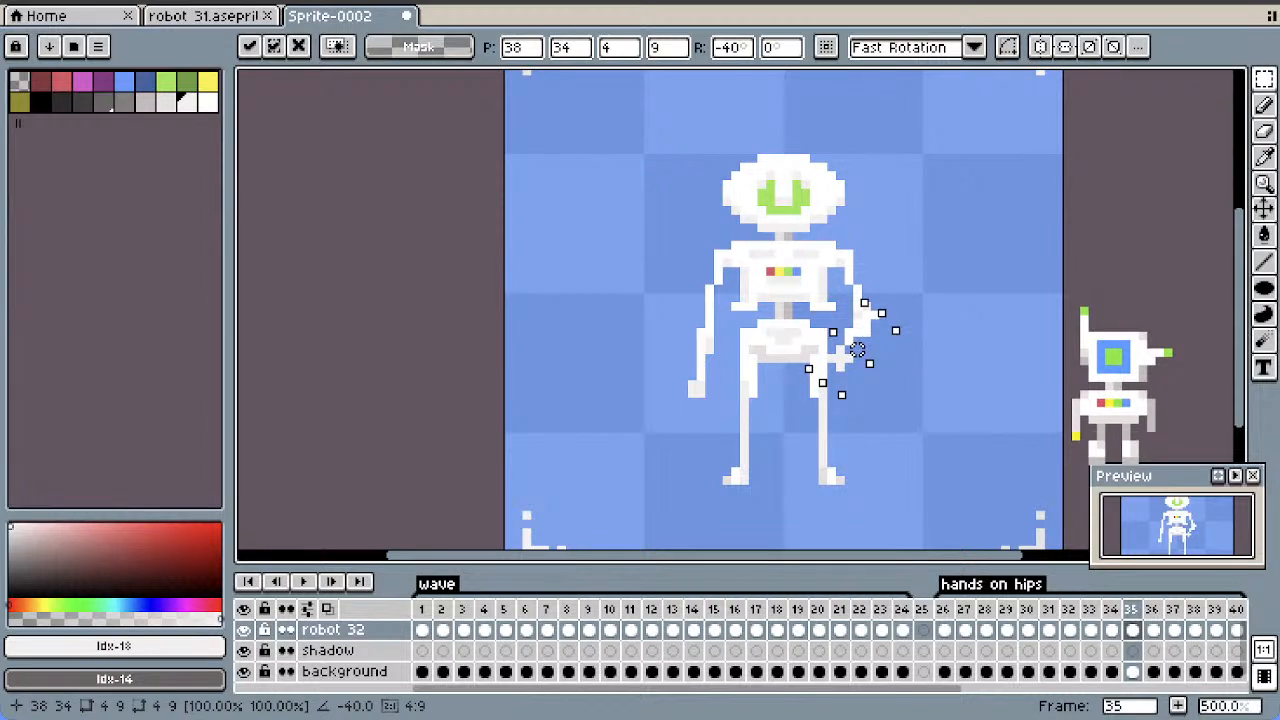
{"action": "key", "text": "Return"}
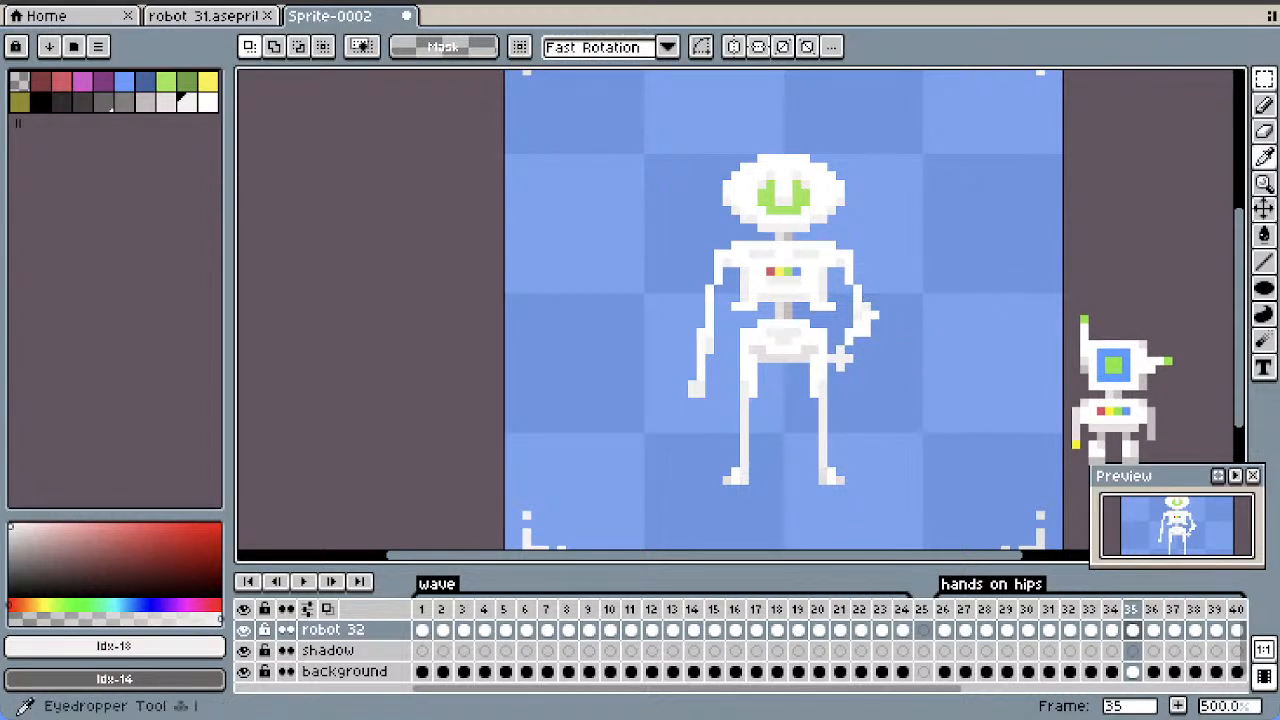
{"action": "key", "text": "e"}
{"action": "left_click_drag", "start_coordinate": [857, 324], "coordinate": [857, 316]}
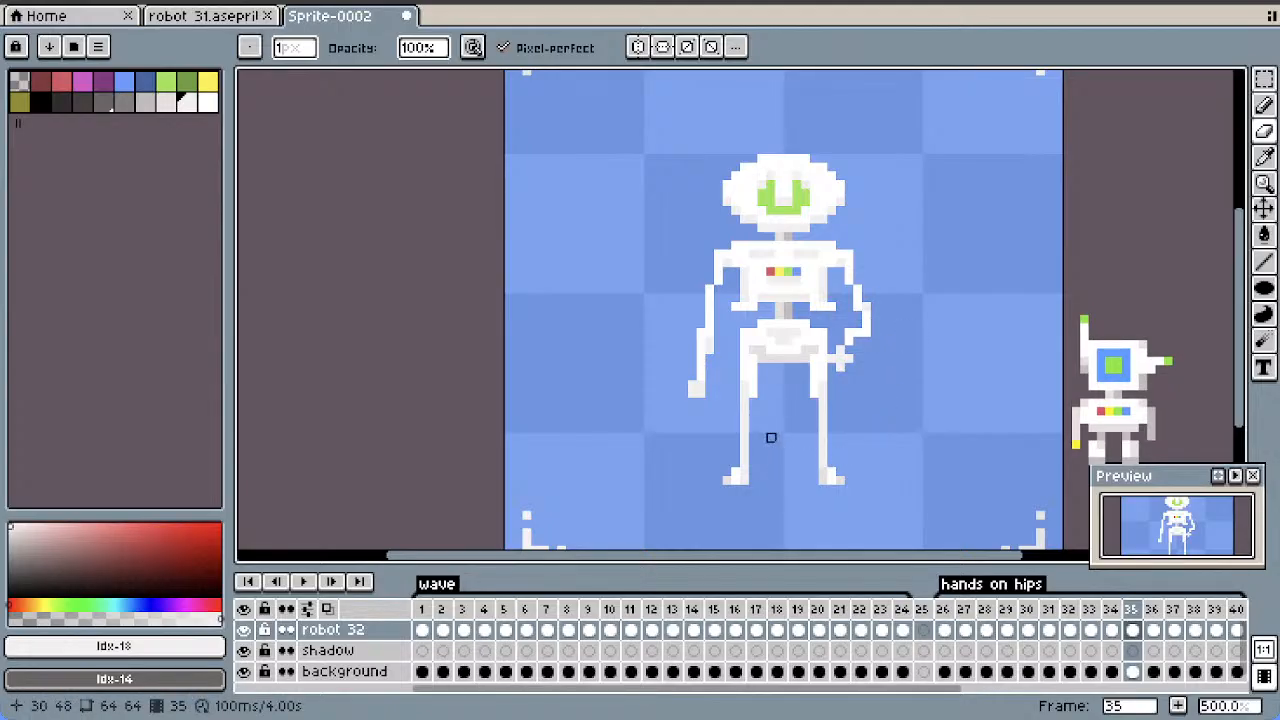
{"action": "key", "text": "ctrl+z"}
{"action": "key", "text": "ctrl+z"}
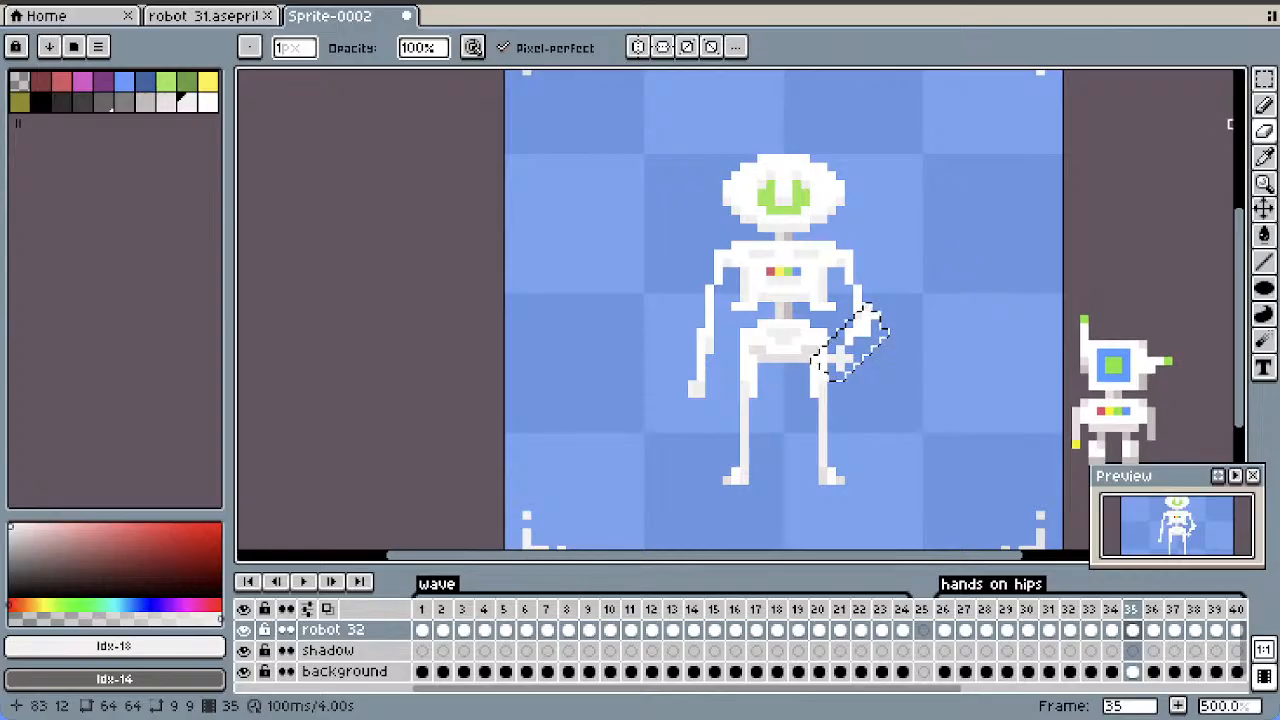
{"action": "left_click", "coordinate": [1264, 78]}
{"action": "left_click", "coordinate": [1006, 209]}
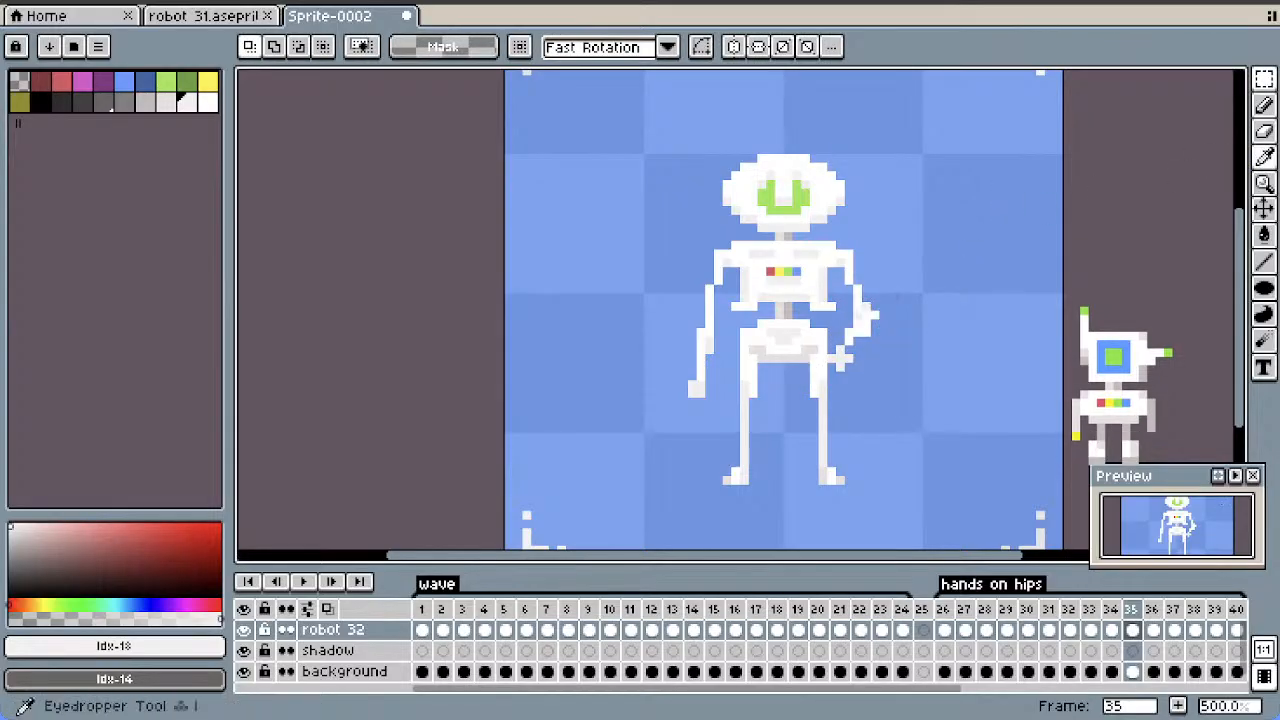
Fill in the hand and erase the stray elbow pixels of the arm on the viewer's right in frame 35
{"action": "left_click", "coordinate": [1264, 104]}
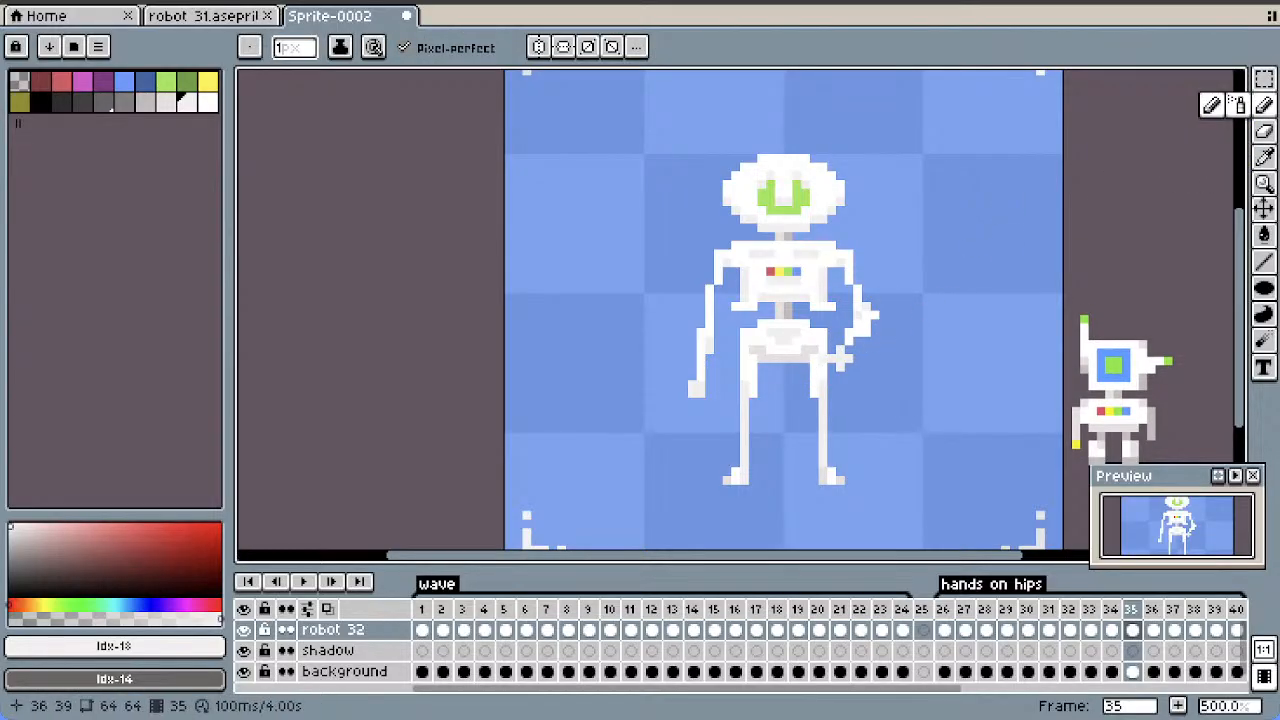
{"action": "left_click", "coordinate": [1264, 130]}
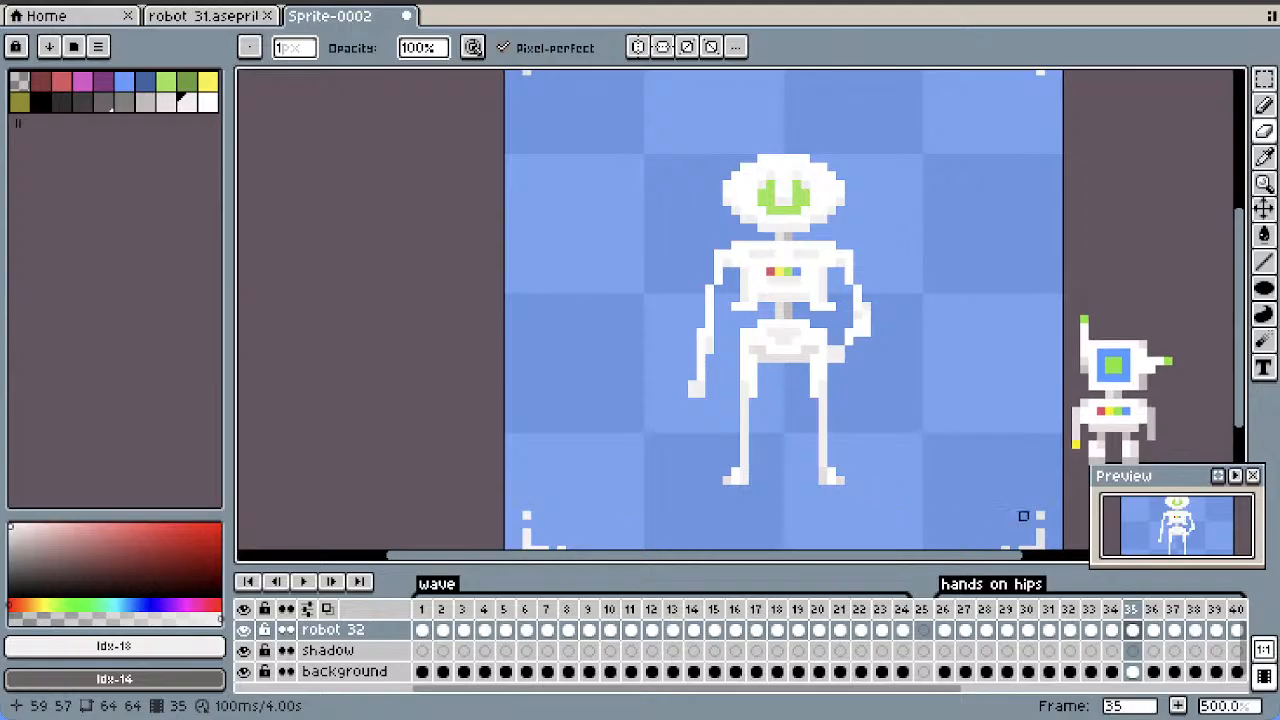
Play the "hands on hips" animation and step through frames 31 to 35 to examine how the arms bend
{"action": "left_click", "coordinate": [1112, 630]}
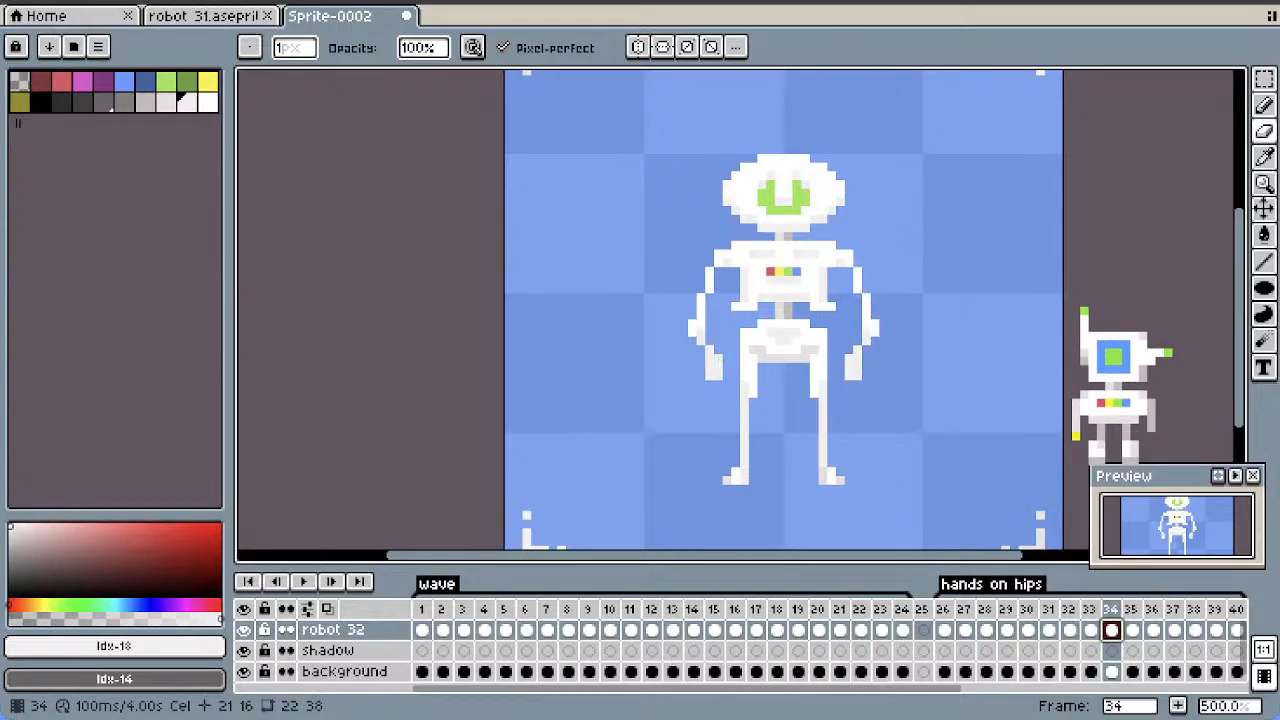
{"action": "left_click", "coordinate": [1132, 630]}
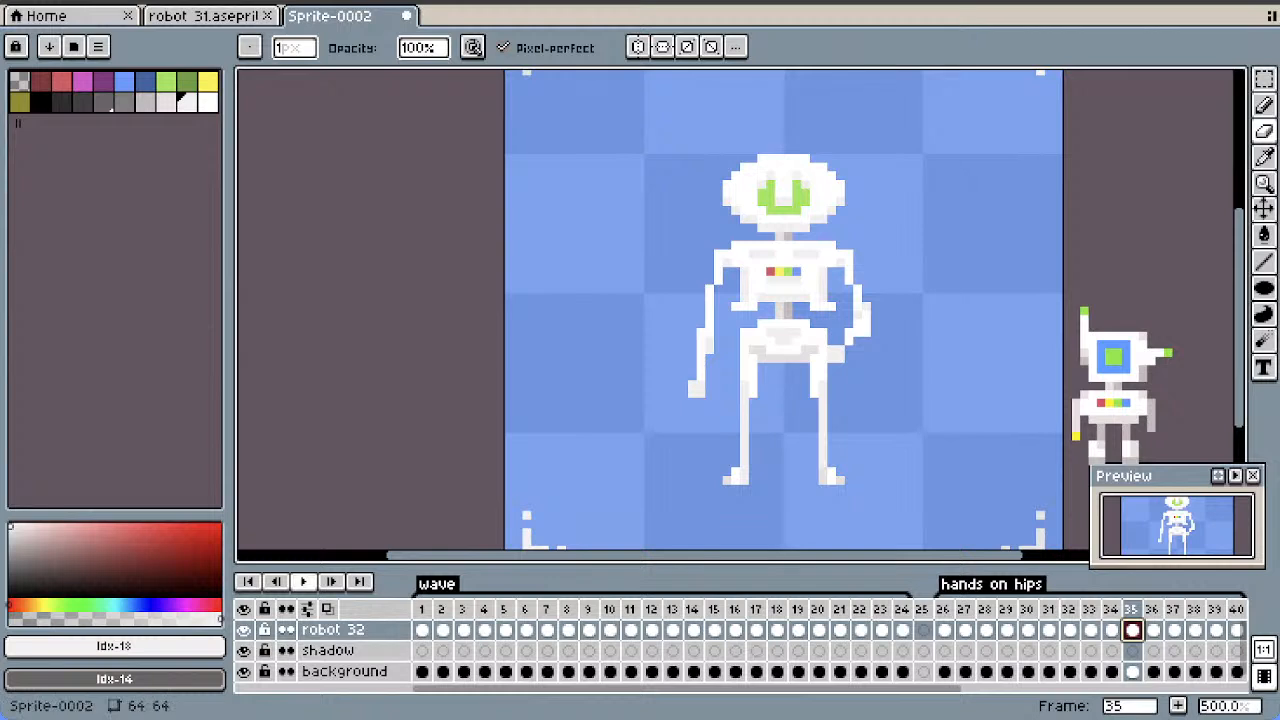
{"action": "left_click", "coordinate": [303, 581]}
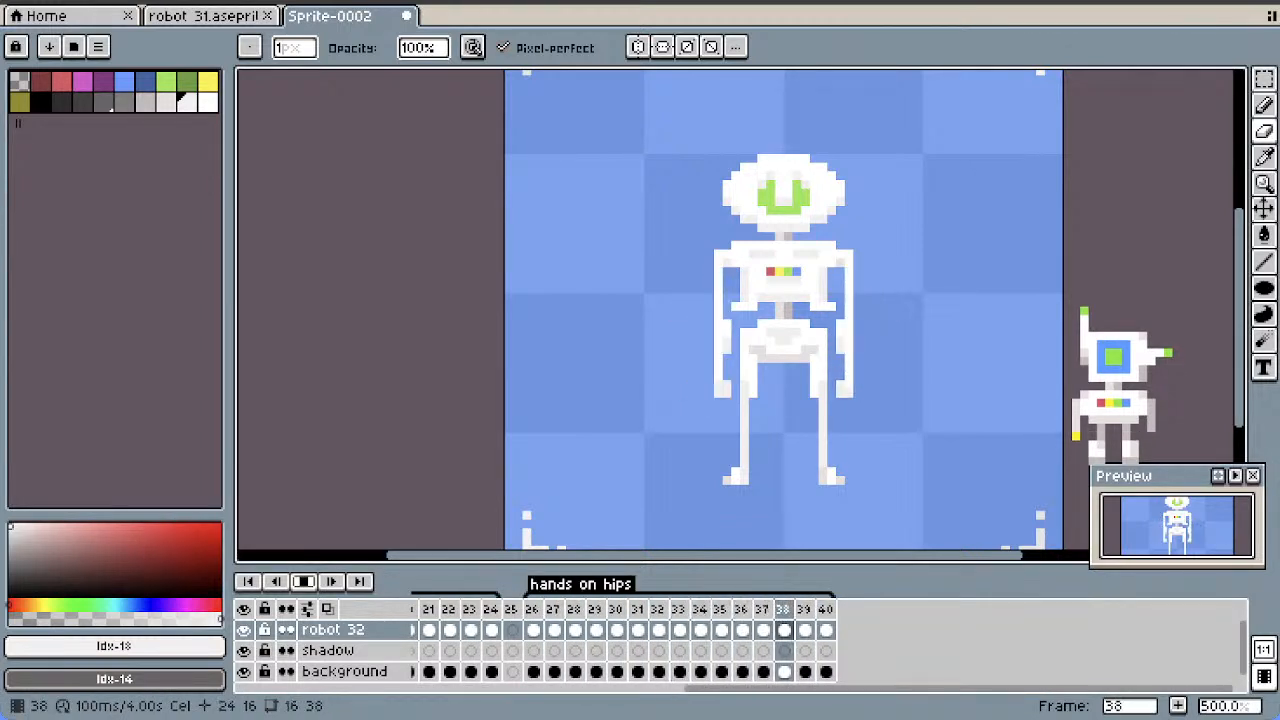
{"action": "left_click", "coordinate": [533, 630]}
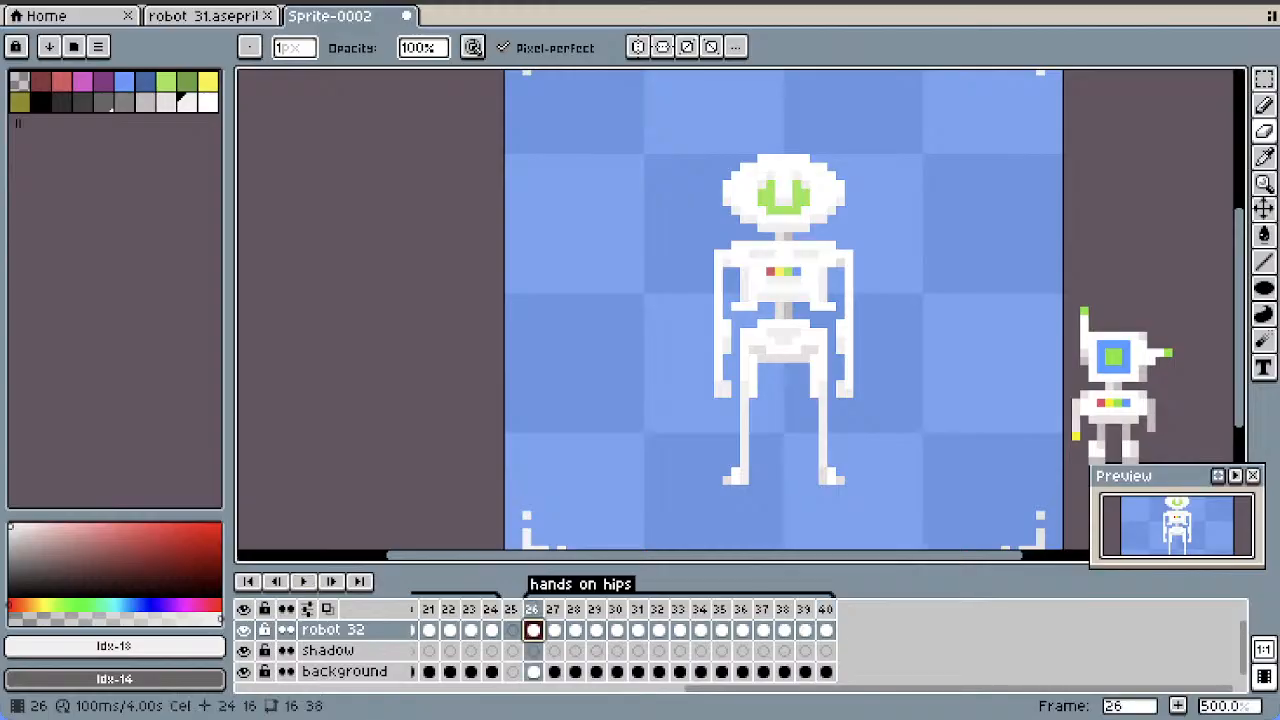
{"action": "left_click", "coordinate": [638, 630]}
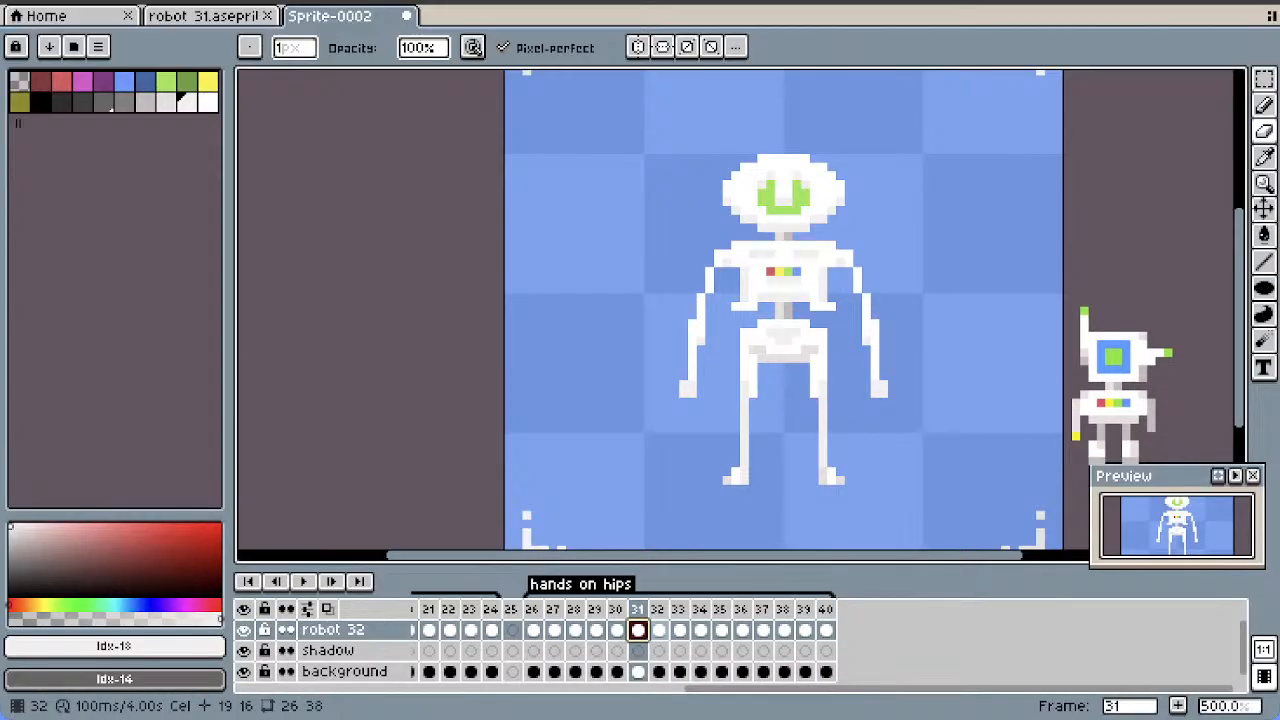
{"action": "key", "text": "Right"}
{"action": "key", "text": "Right"}
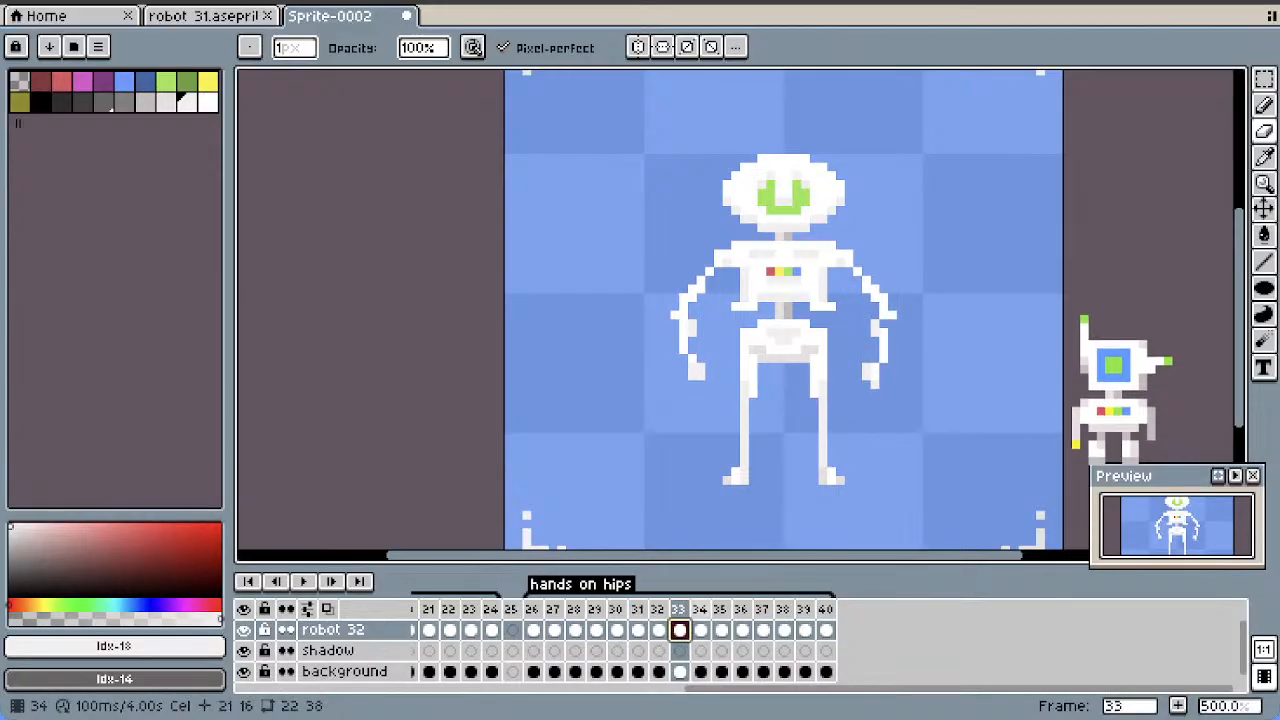
{"action": "key", "text": "Right"}
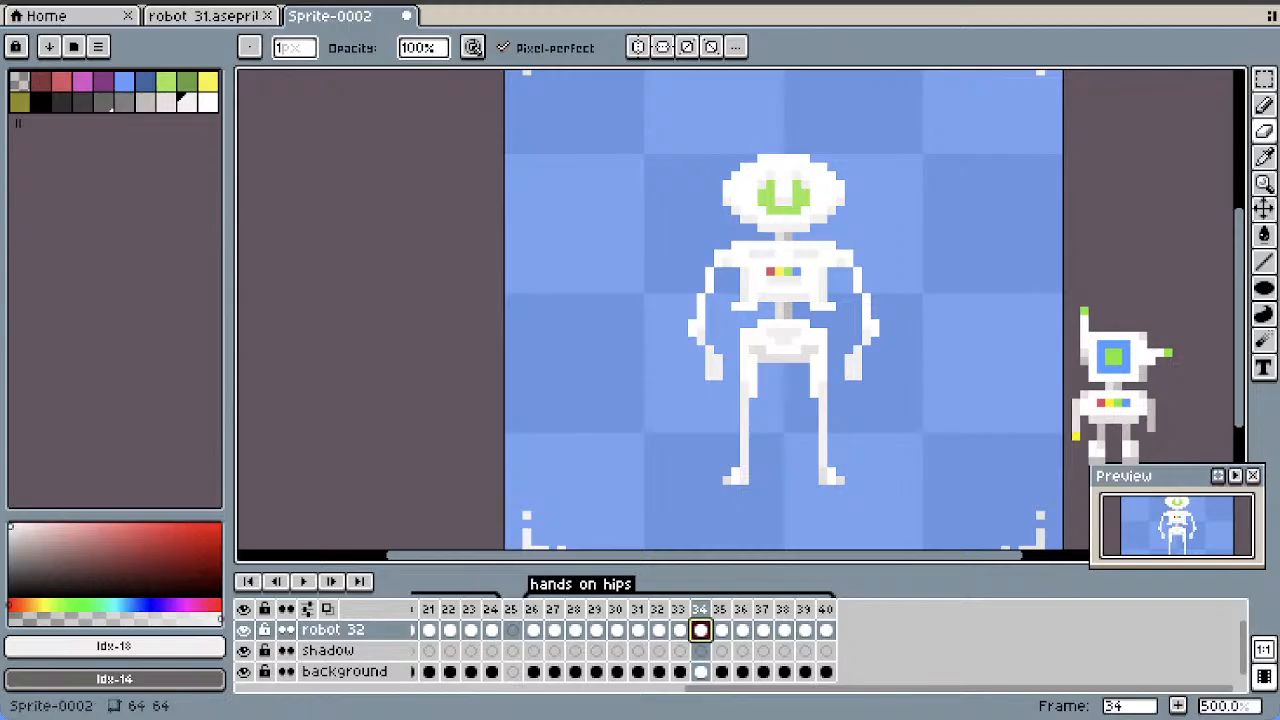
{"action": "key", "text": "Right"}
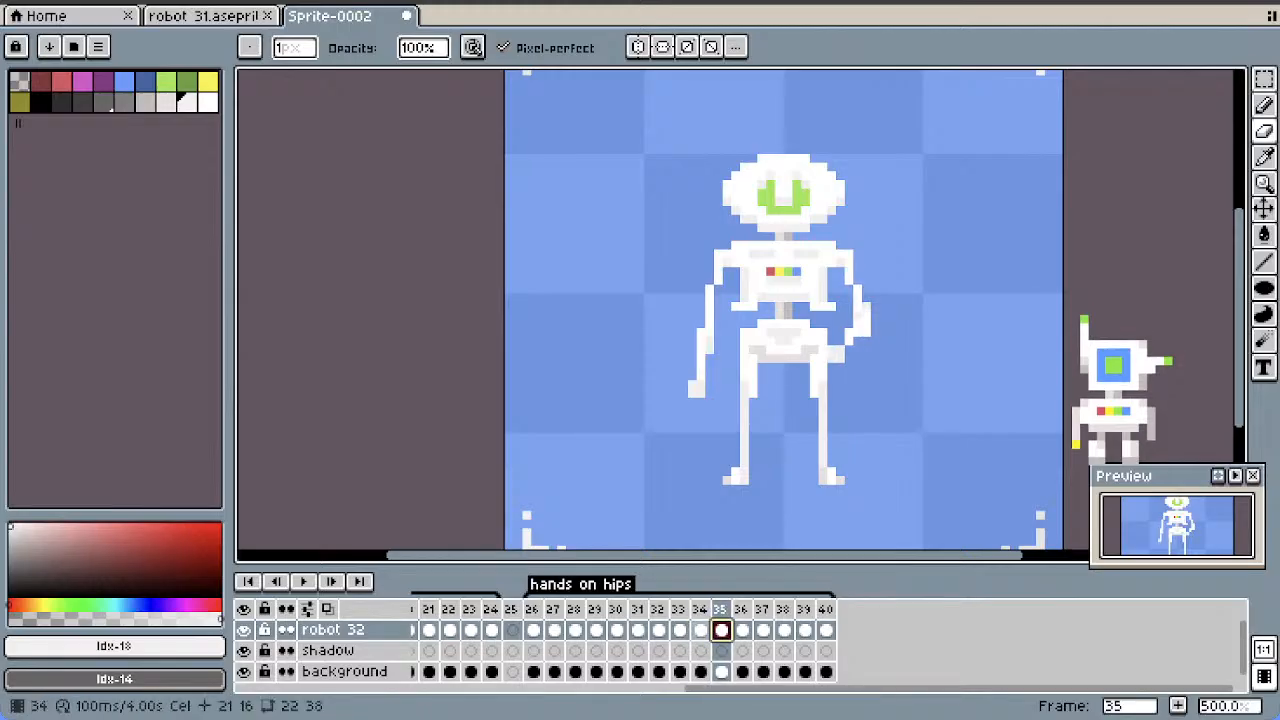
Select the forearm on the viewer's left in frame 35 and rotate it by 40°
{"action": "left_click", "coordinate": [1264, 79]}
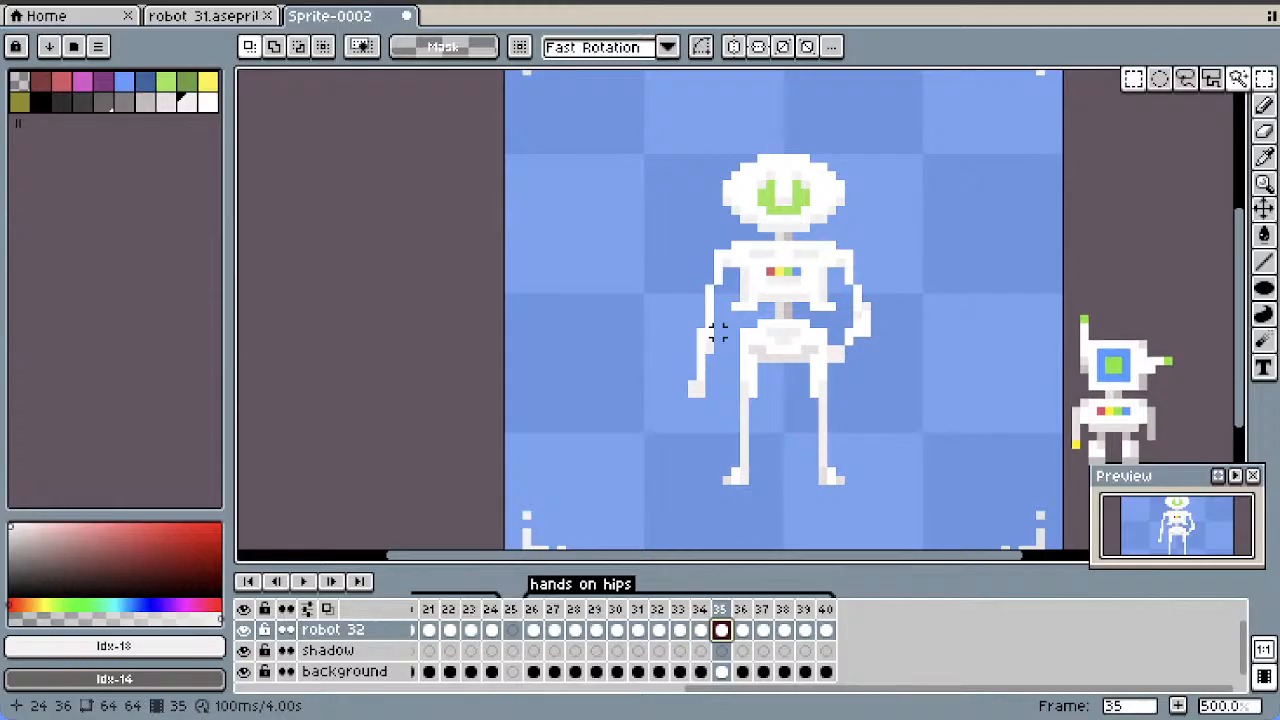
{"action": "left_click_drag", "start_coordinate": [714, 334], "coordinate": [666, 426]}
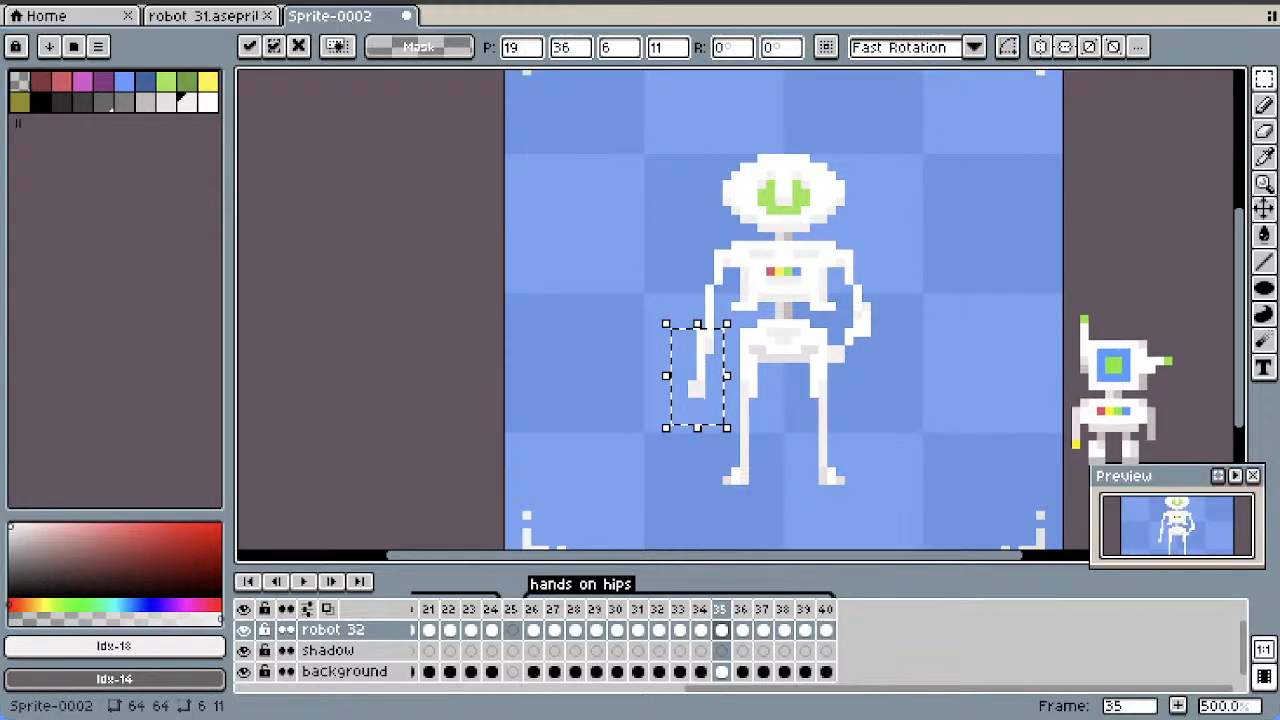
{"action": "key", "text": "BackSpace"}
{"action": "type", "text": "-40"}
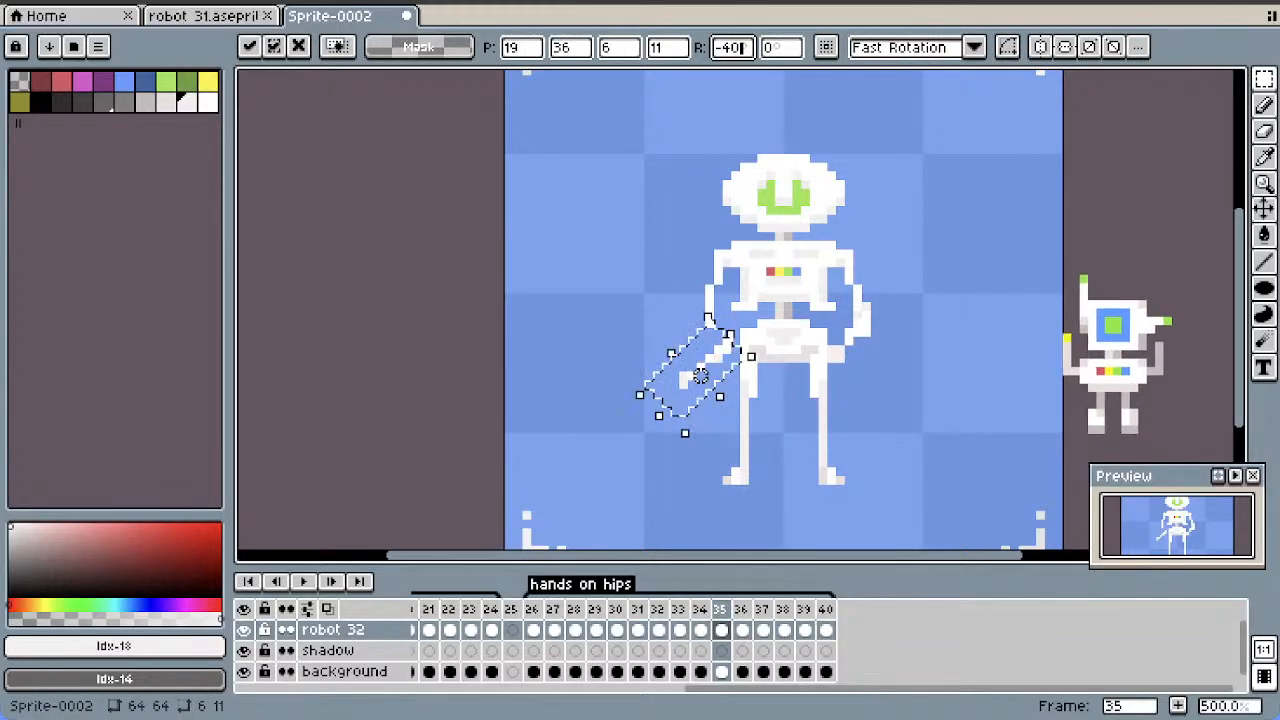
{"action": "key", "text": "BackSpace"}
{"action": "key", "text": "BackSpace"}
{"action": "key", "text": "BackSpace"}
{"action": "type", "text": "40"}
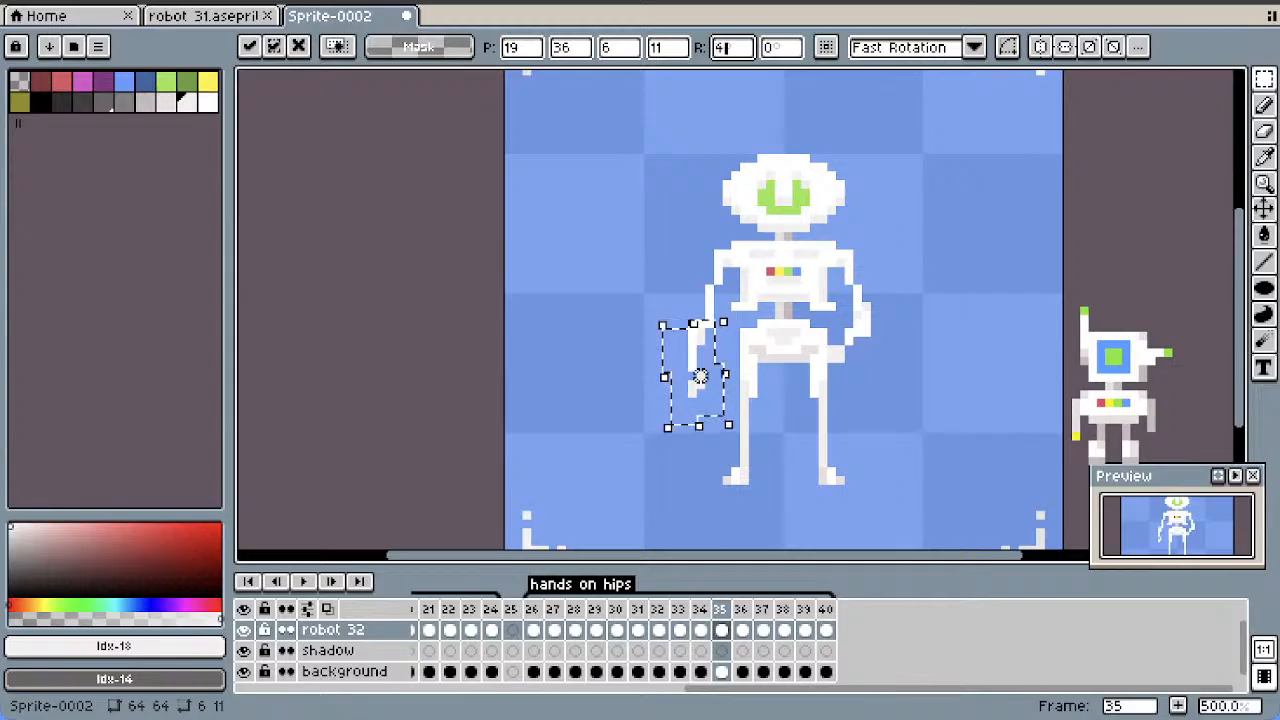
Move the rotated forearm up and inward onto the hip and fill in its hand with white pixels
{"action": "left_click_drag", "start_coordinate": [700, 375], "coordinate": [744, 358]}
{"action": "left_click", "coordinate": [927, 297]}
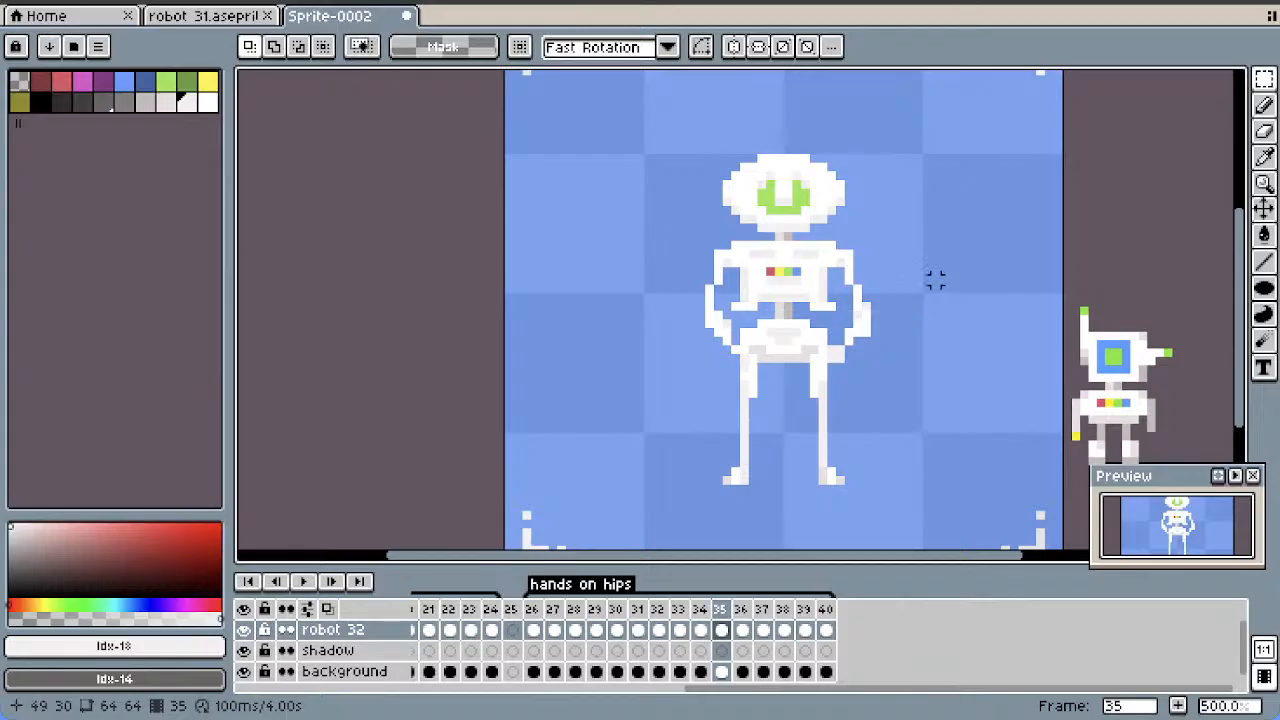
{"action": "left_click", "coordinate": [1264, 105]}
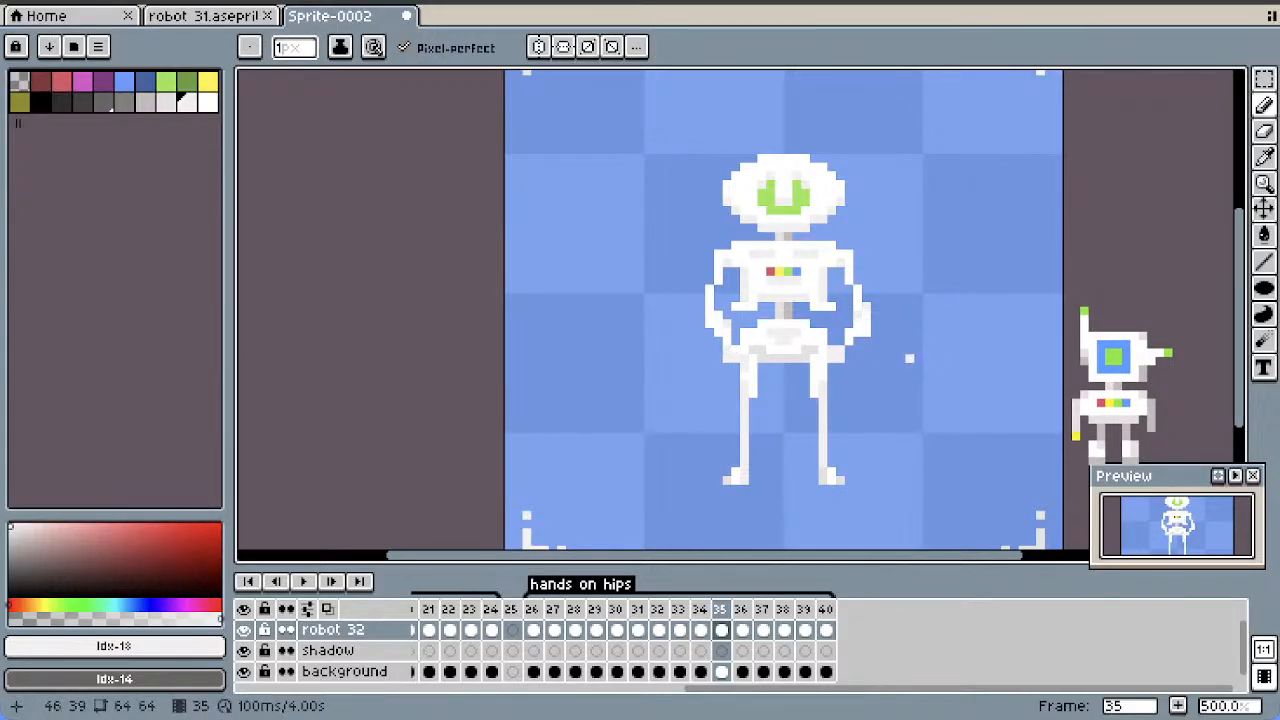
Compare frames 34 and 35, and delete the robot 32 cels in frames 36 to 39
{"action": "scroll", "coordinate": [909, 358], "scroll_direction": "down", "scroll_amount": 1}
{"action": "left_click", "coordinate": [701, 630]}
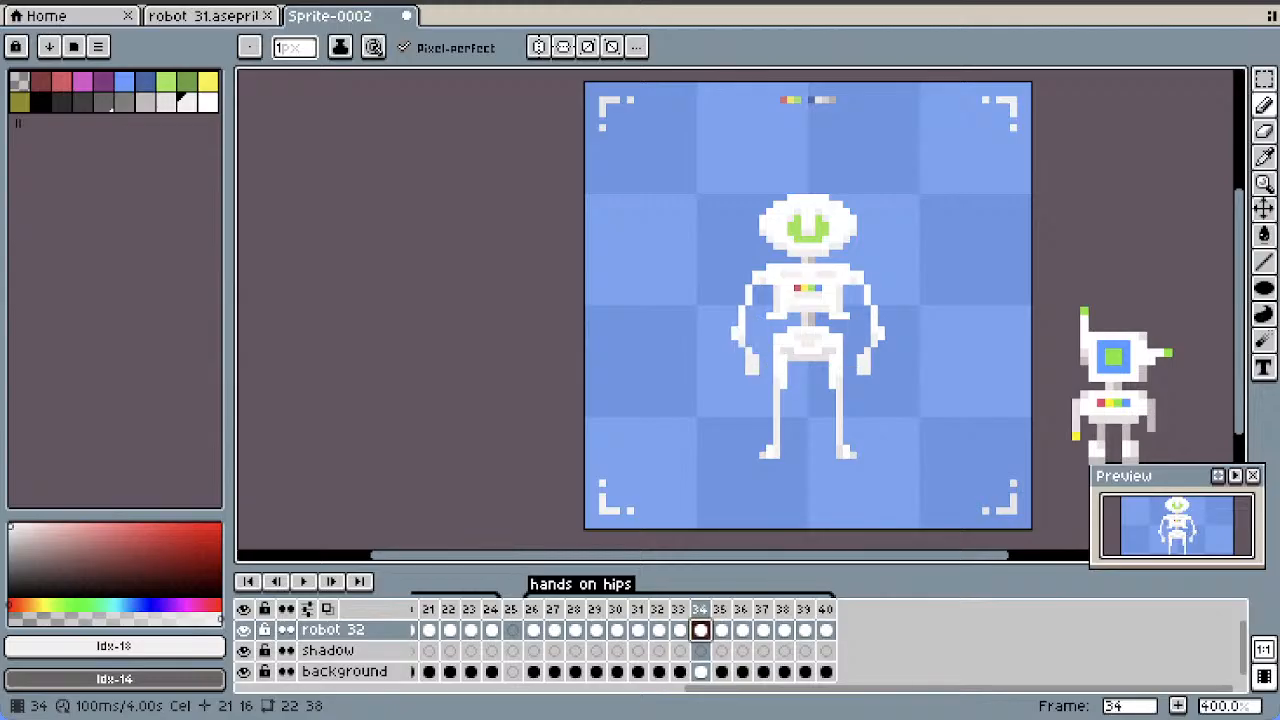
{"action": "left_click", "coordinate": [721, 630]}
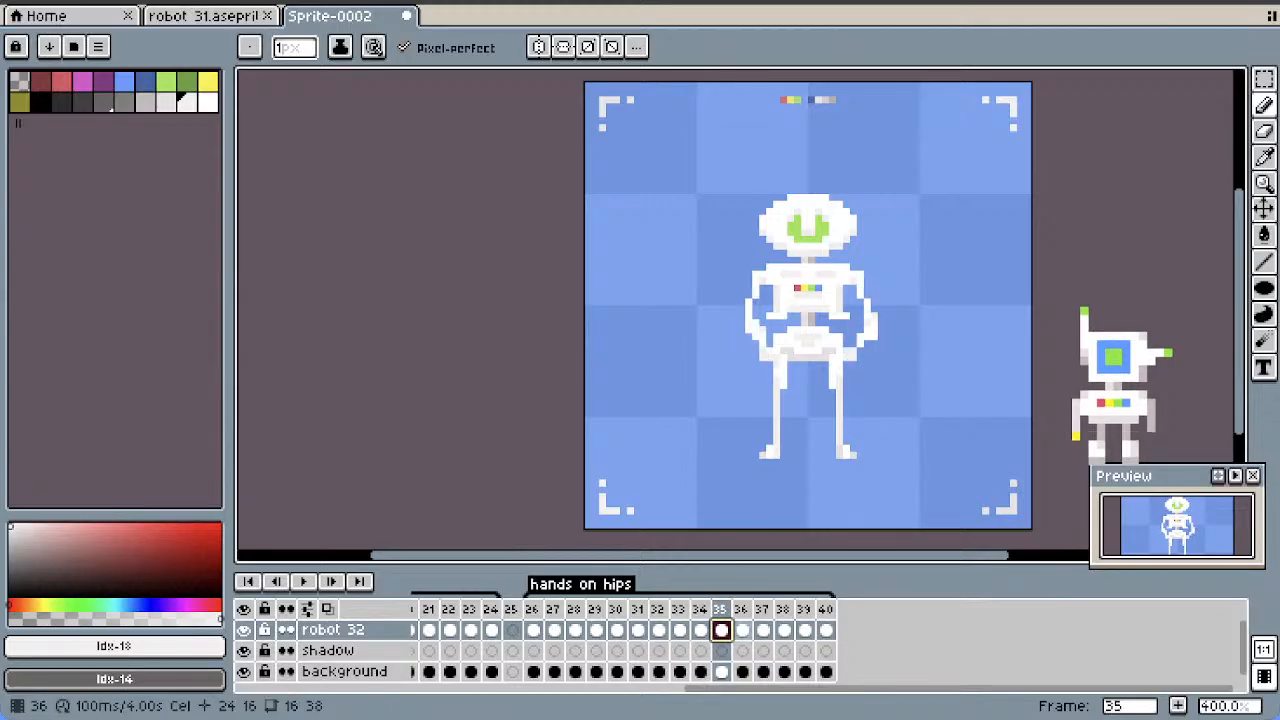
{"action": "left_click", "coordinate": [742, 630]}
{"action": "left_click_drag", "start_coordinate": [742, 630], "coordinate": [805, 630]}
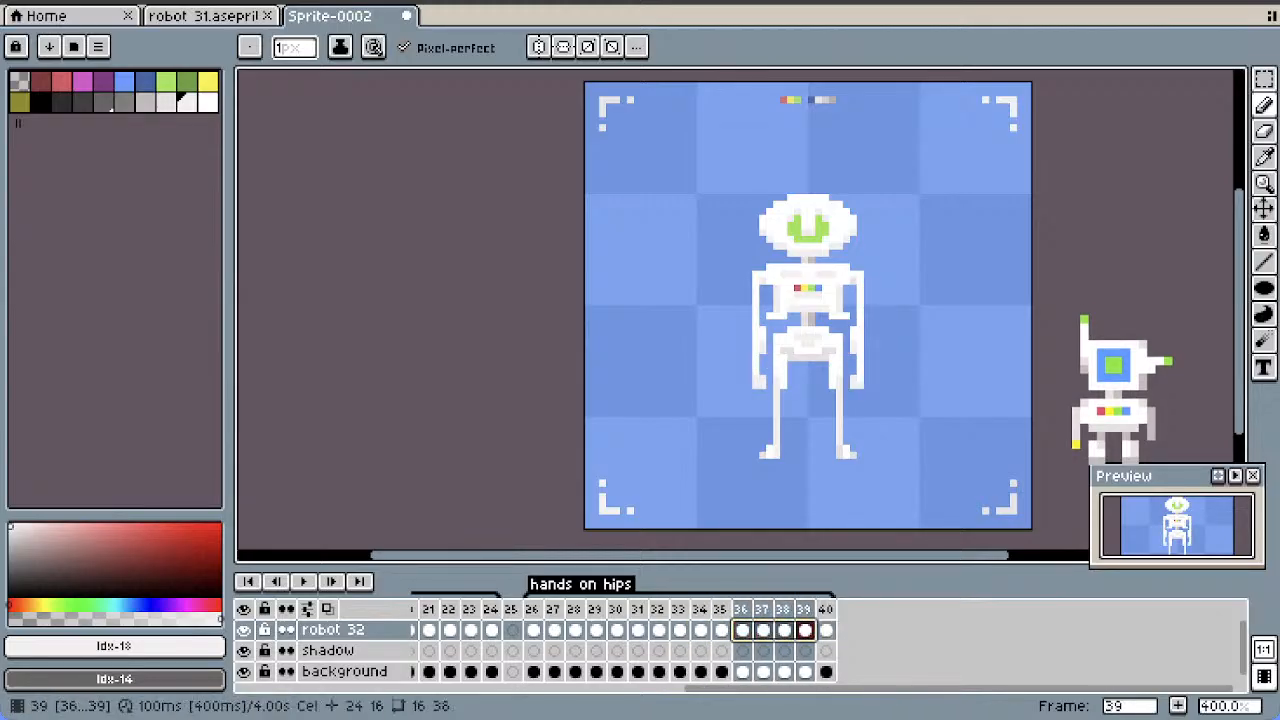
{"action": "key", "text": "Delete"}
Copy the hands-on-hips pose from the robot 32 cel in frame 35 into frames 36 to 39
{"action": "left_click", "coordinate": [721, 630]}
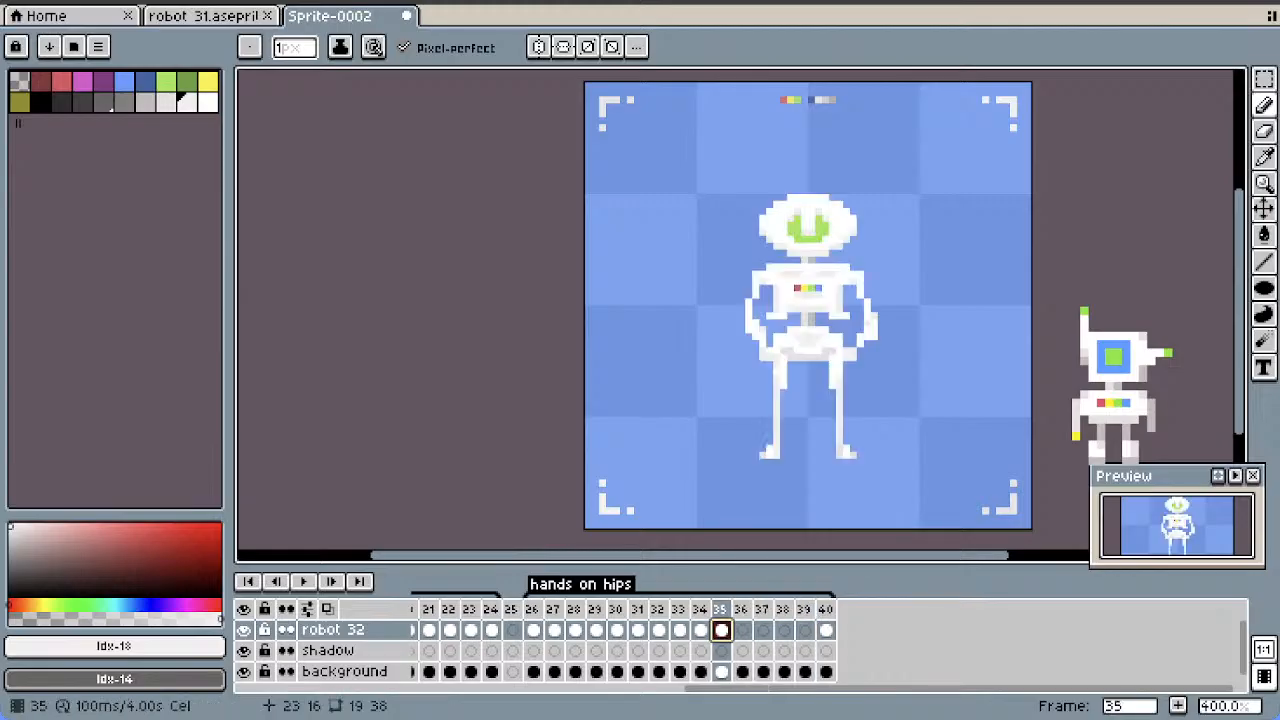
{"action": "right_click", "coordinate": [721, 630]}
{"action": "key", "text": "Escape"}
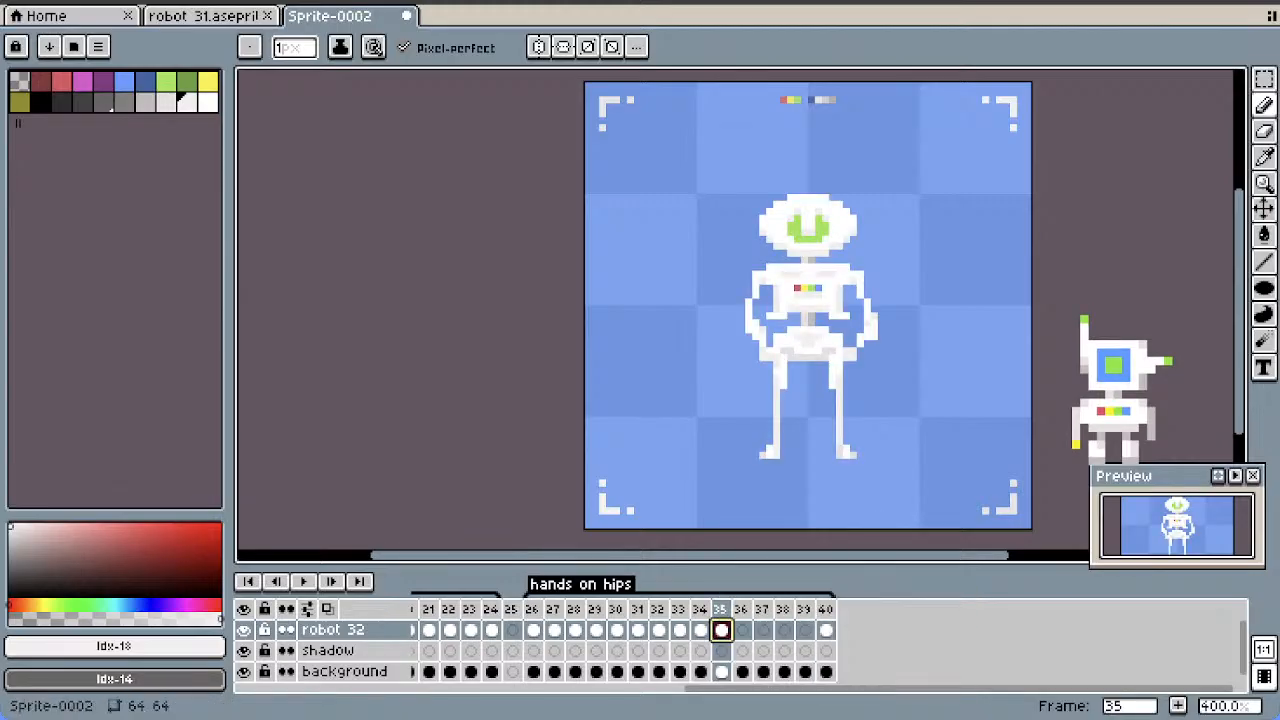
{"action": "left_click", "coordinate": [742, 630]}
{"action": "key", "text": "ctrl+v"}
{"action": "left_click", "coordinate": [763, 630]}
{"action": "key", "text": "ctrl+v"}
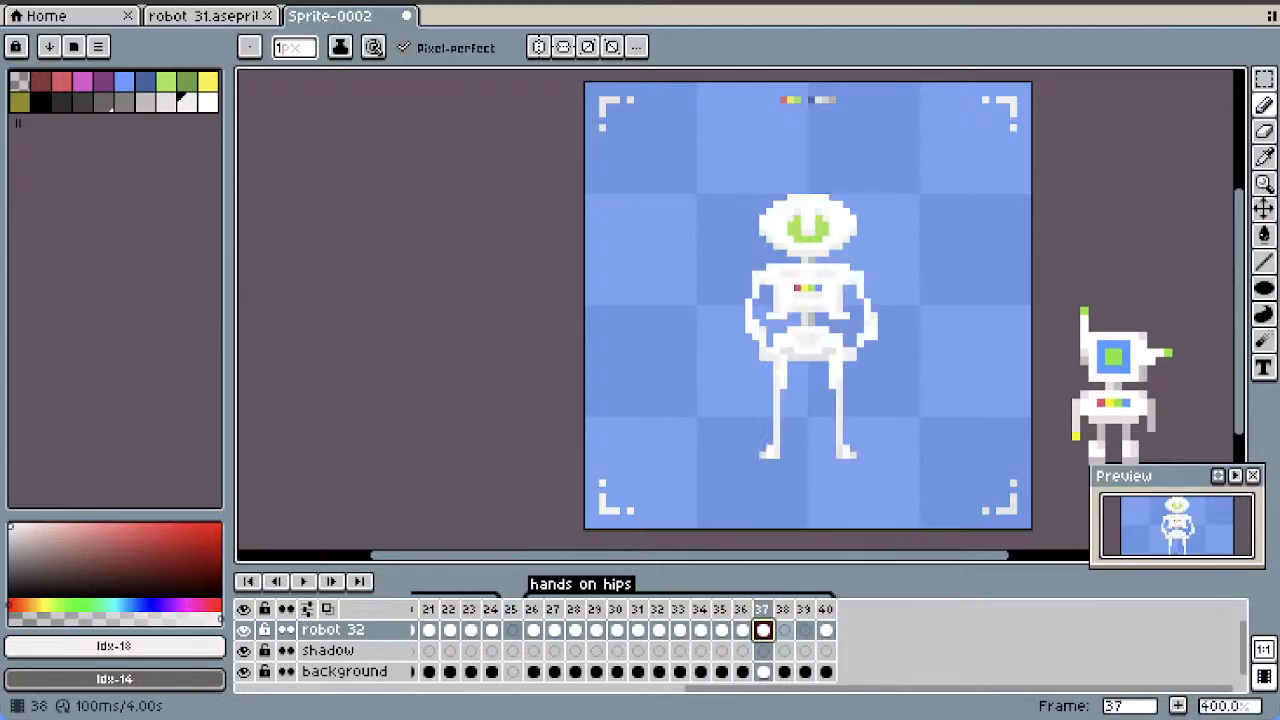
{"action": "left_click", "coordinate": [784, 630]}
{"action": "key", "text": "ctrl+v"}
{"action": "left_click", "coordinate": [805, 630]}
{"action": "key", "text": "ctrl+v"}
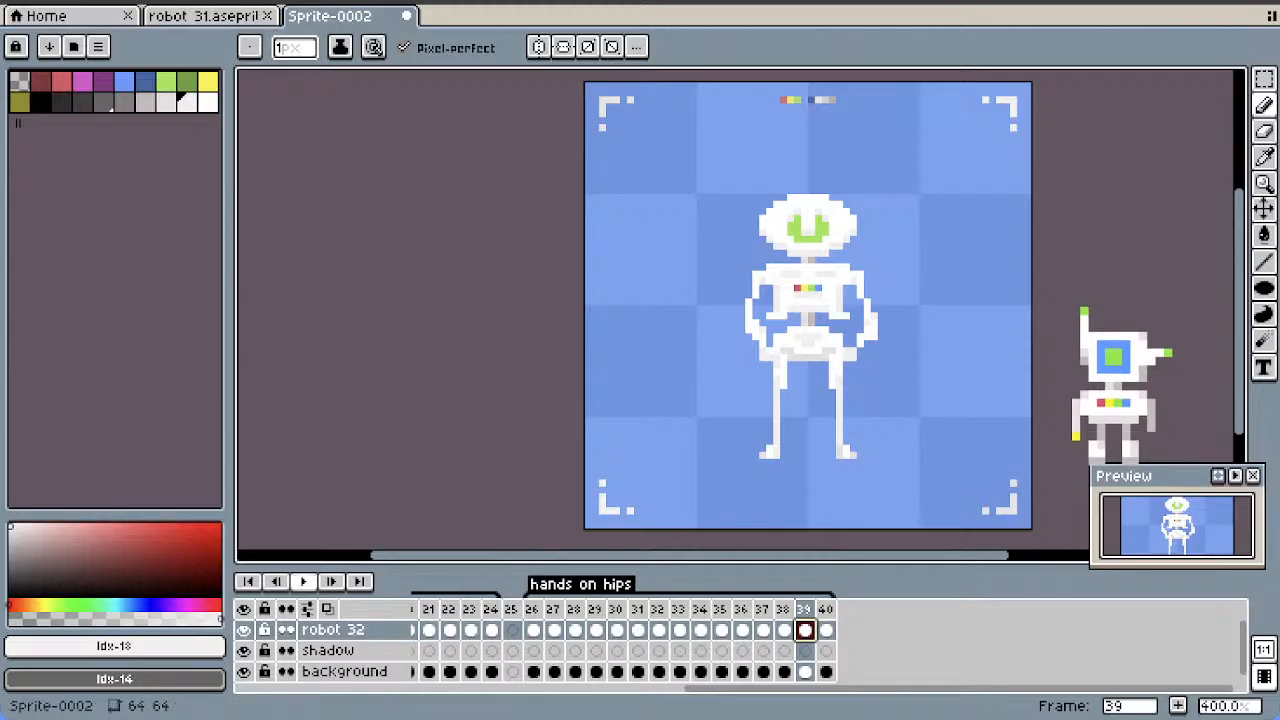
Play the "hands on hips" animation to check the arm movement with the held final pose
{"action": "key", "text": "Return"}
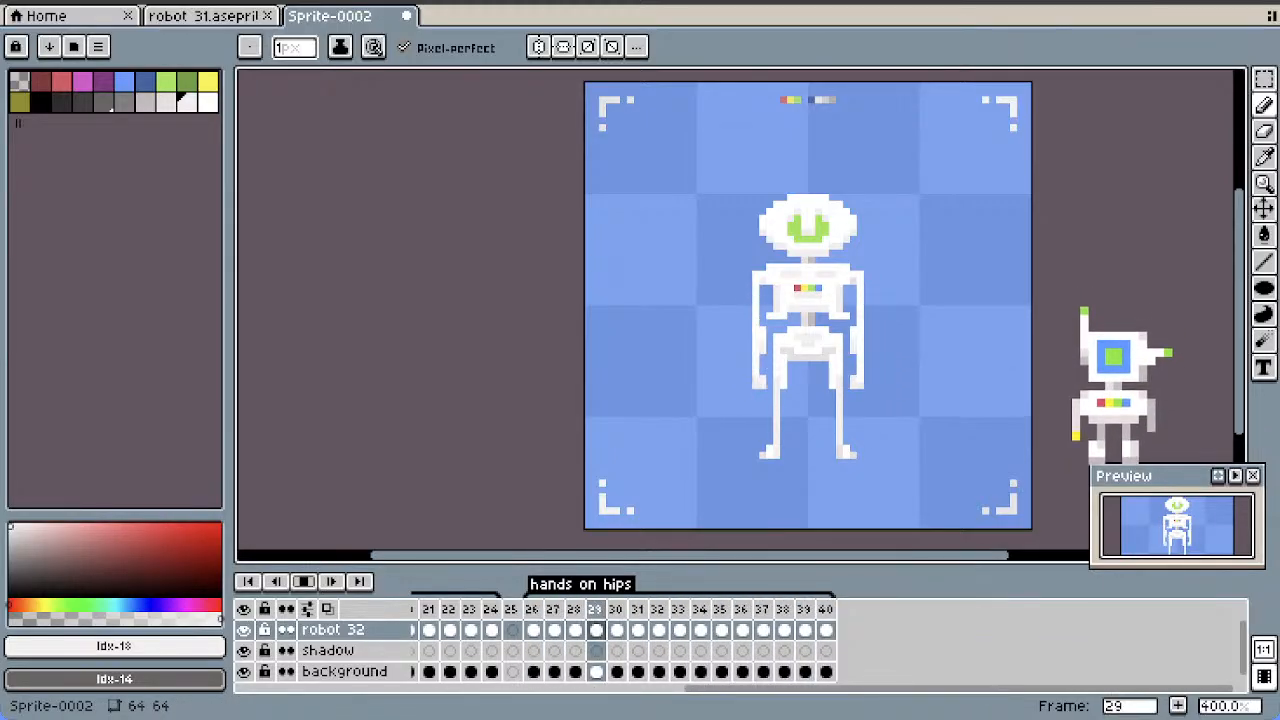
{"action": "left_click_drag", "start_coordinate": [1239, 316], "coordinate": [1239, 323]}
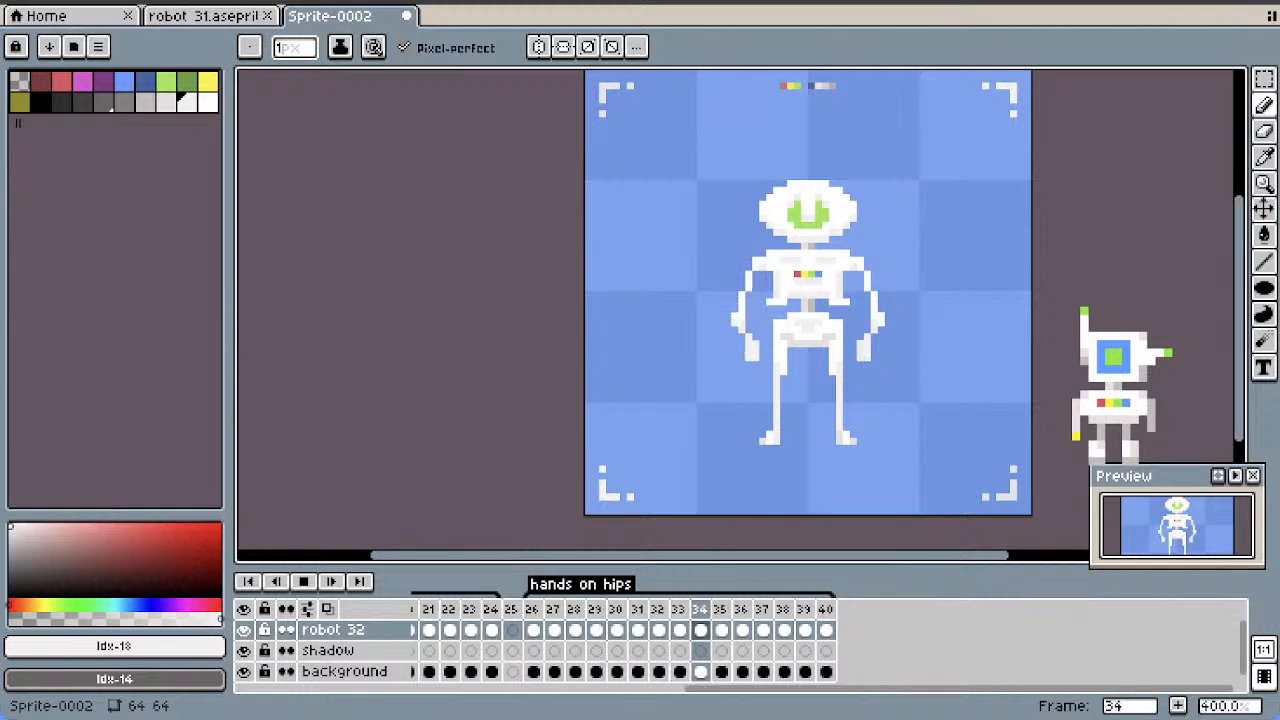
{"action": "left_click", "coordinate": [303, 581]}
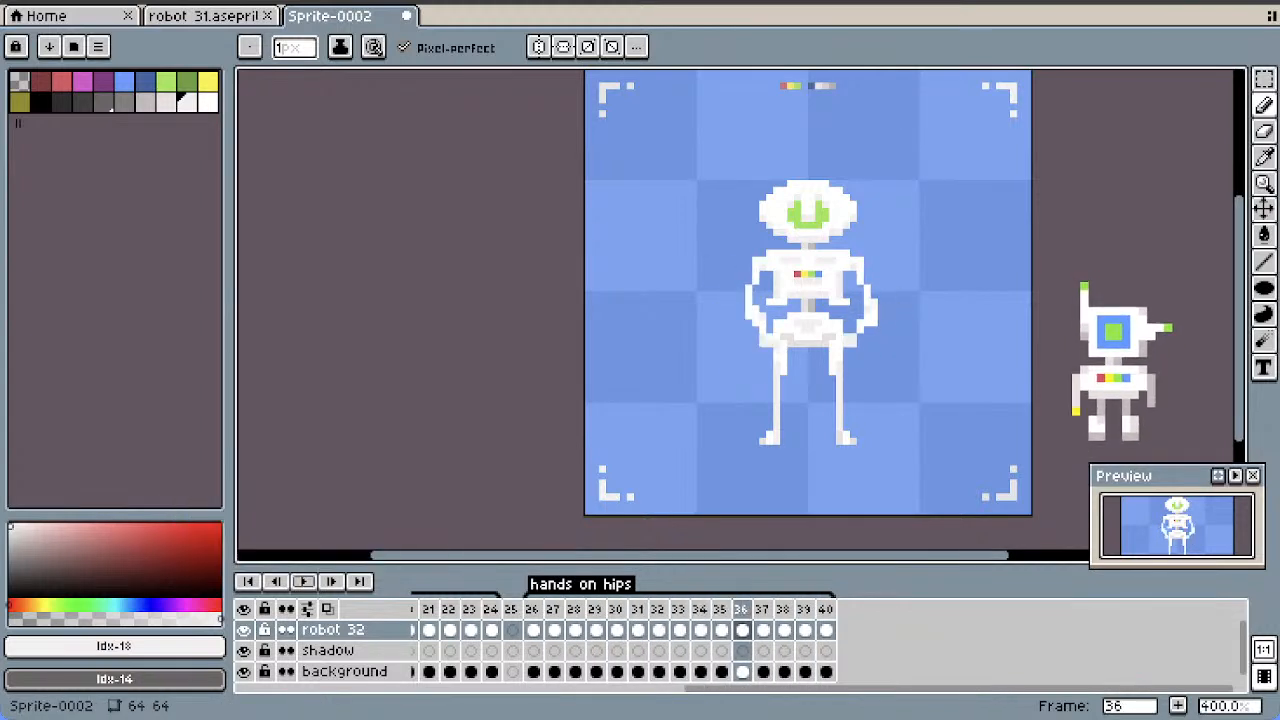
Smooth both elbows in frame 33 by filling in their inner side and erasing the pointed outer pixels
{"action": "key", "text": "Left"}
{"action": "key", "text": "Left"}
{"action": "key", "text": "Left"}
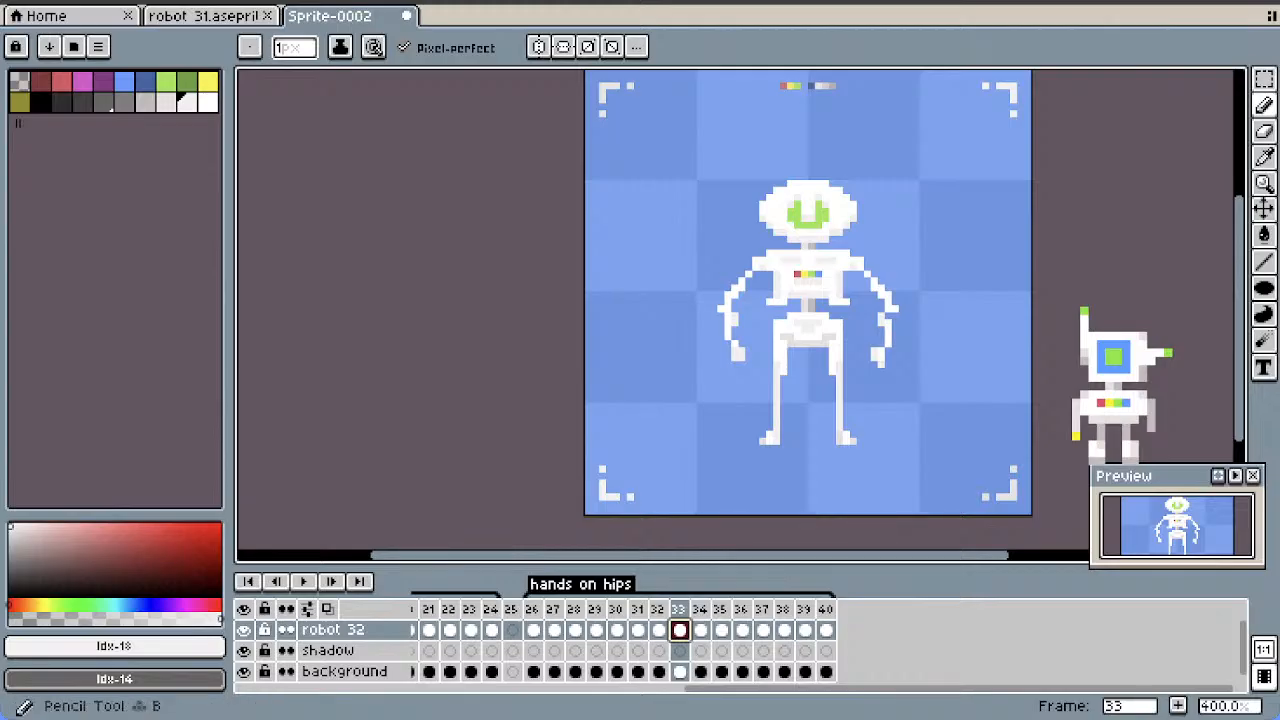
{"action": "left_click", "coordinate": [1264, 105]}
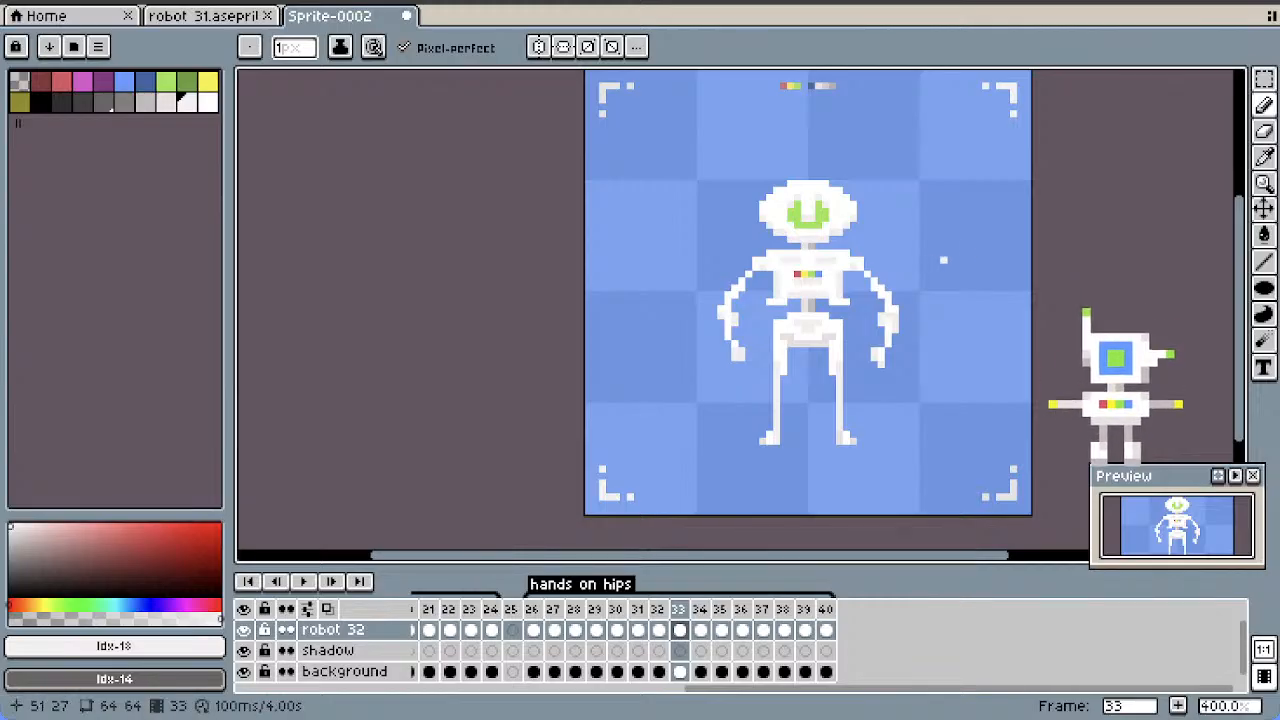
{"action": "key", "text": "e"}
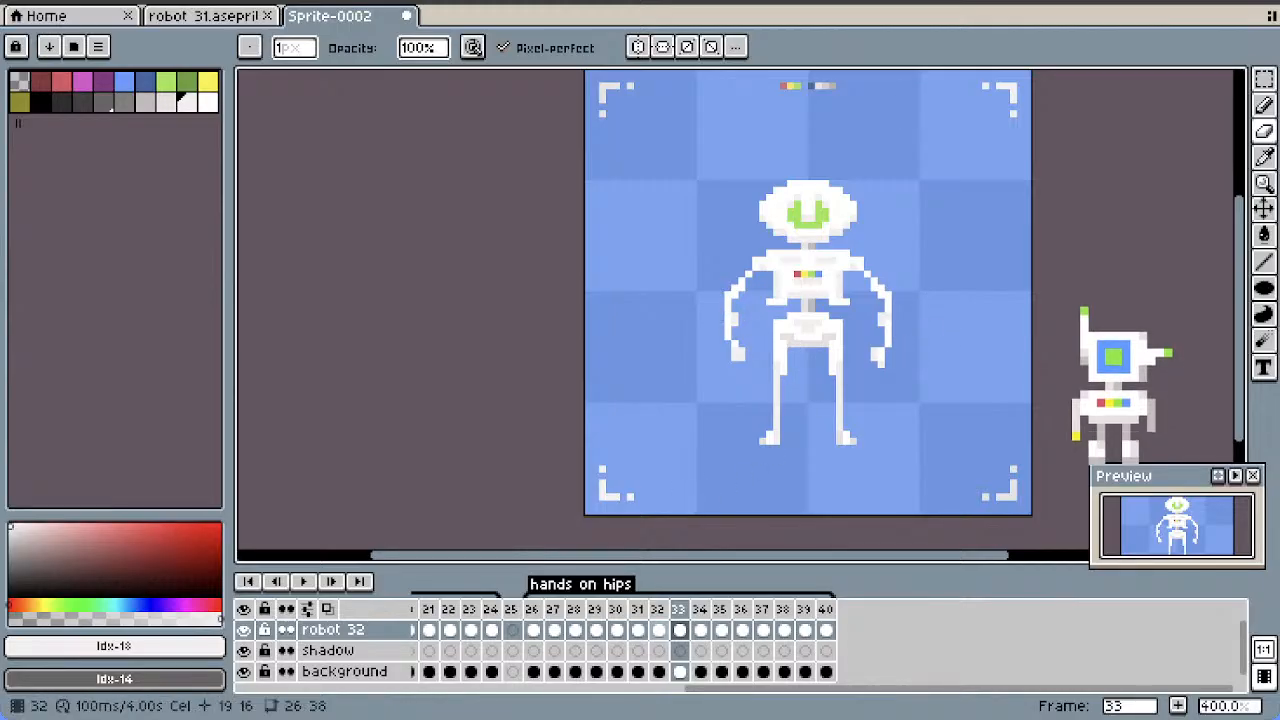
Erase the pointed outer elbow pixels in frame 32 and check the arms in frames 31 and 30
{"action": "left_click", "coordinate": [658, 629]}
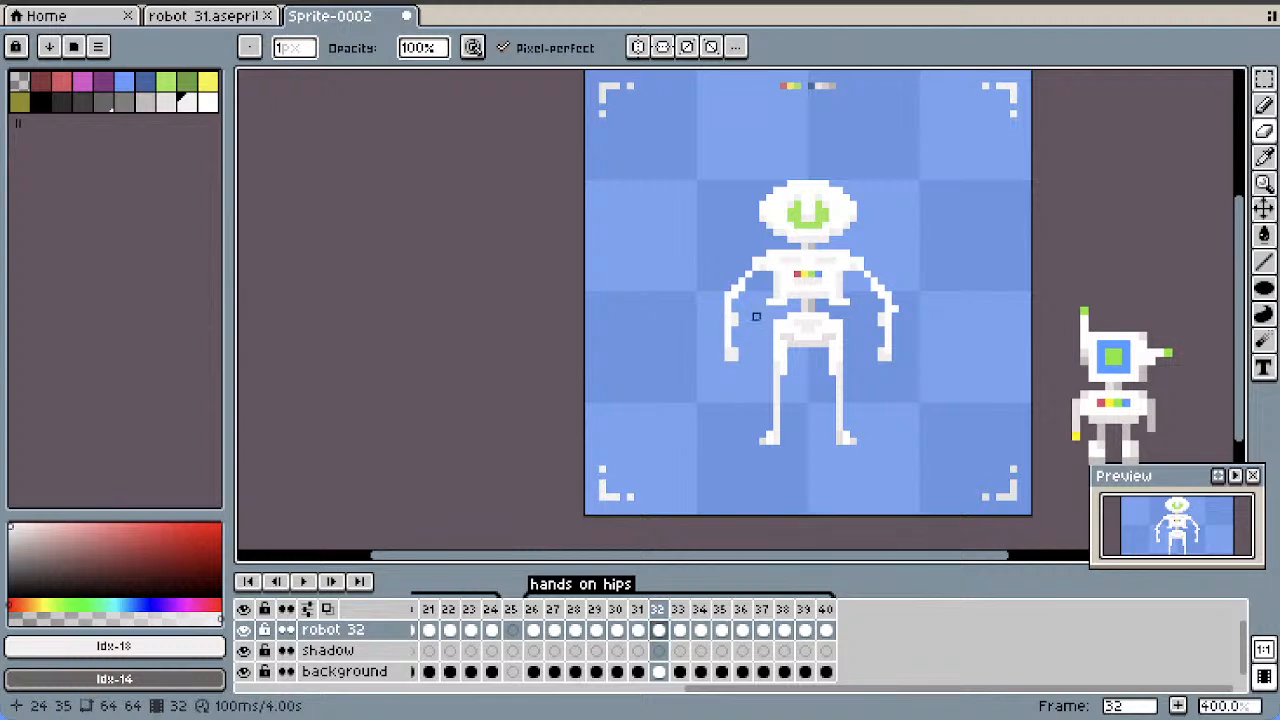
{"action": "left_click", "coordinate": [638, 629]}
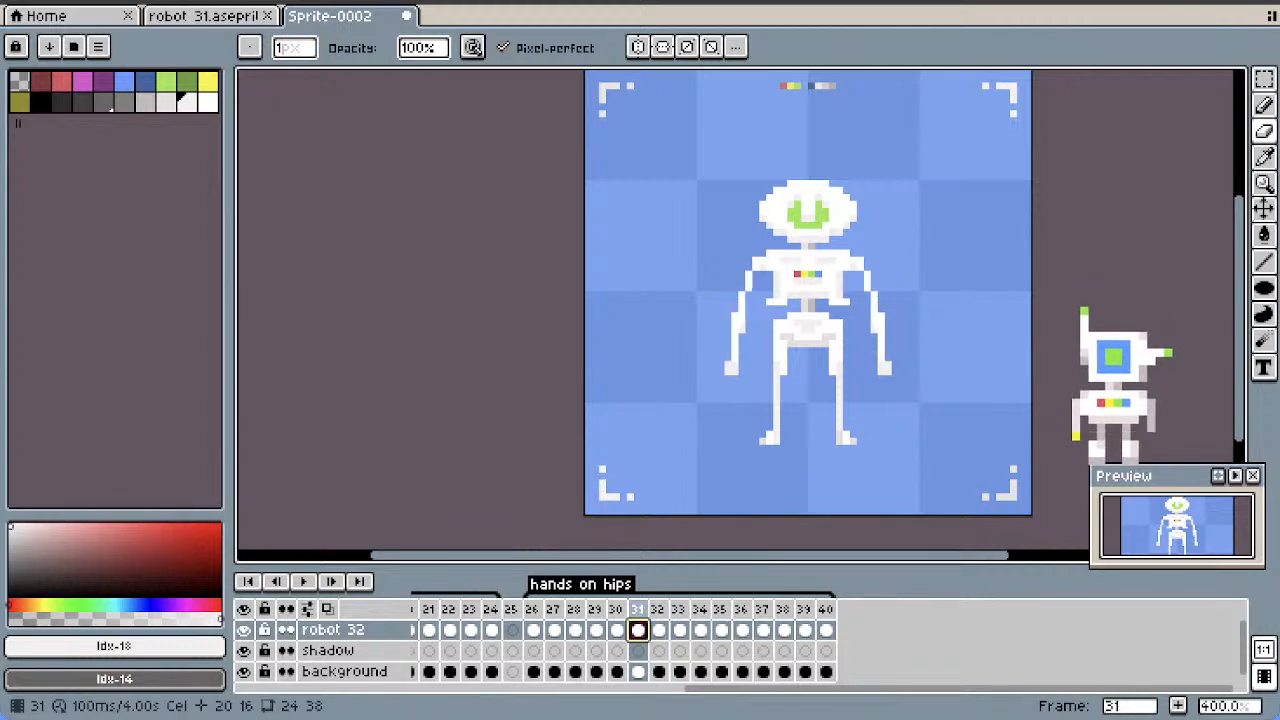
{"action": "left_click", "coordinate": [617, 630]}
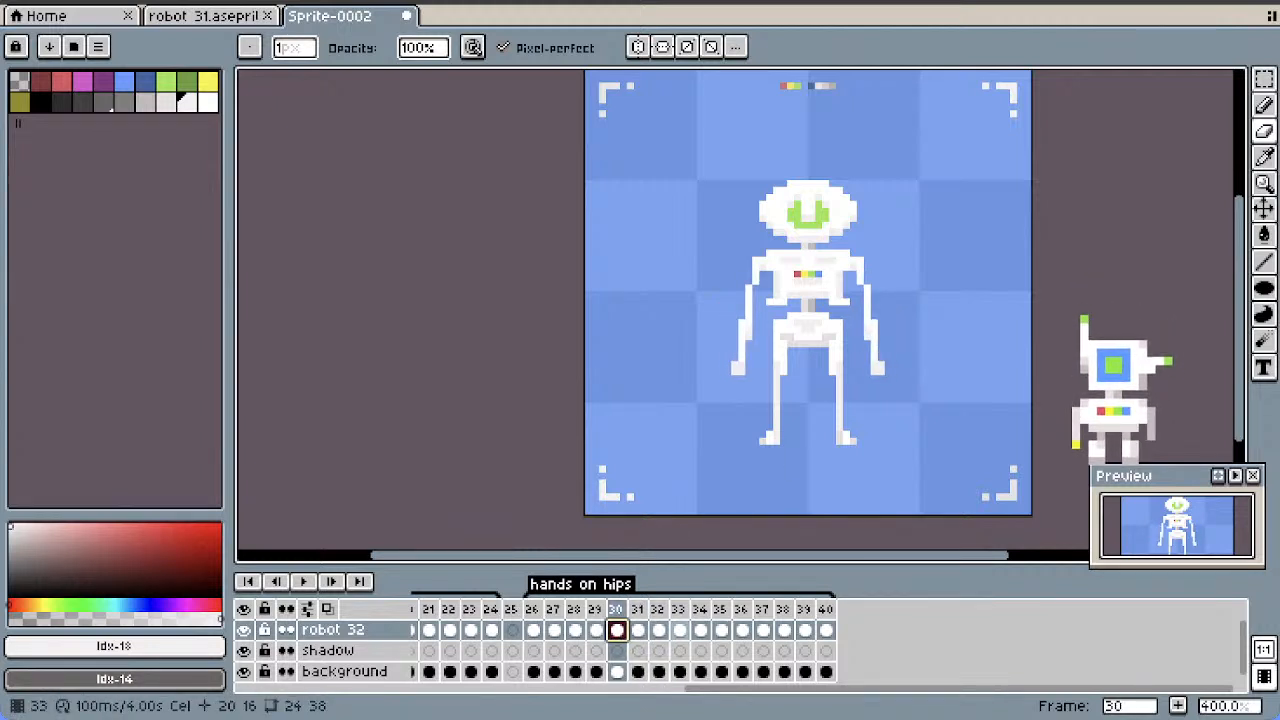
Compare the arm poses in frames 33 to 37 of the "hands on hips" animation
{"action": "left_click", "coordinate": [680, 630]}
{"action": "left_click", "coordinate": [701, 630]}
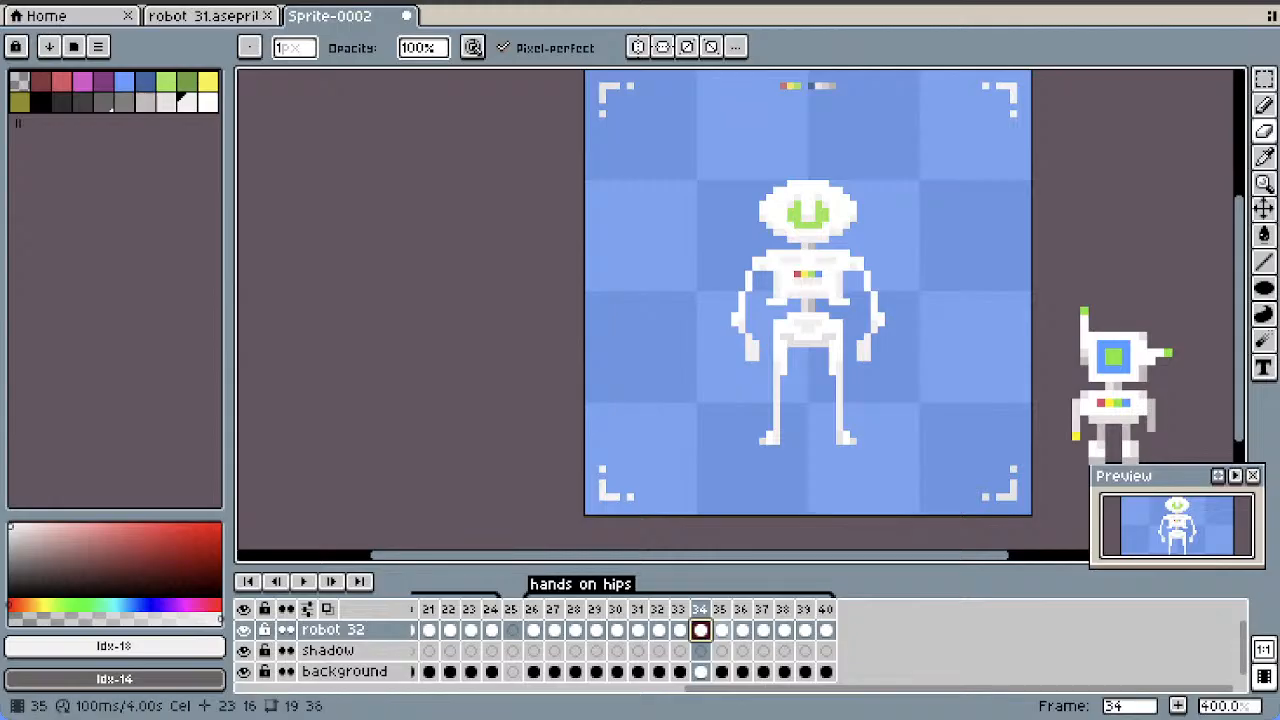
{"action": "left_click", "coordinate": [722, 630]}
{"action": "left_click", "coordinate": [742, 630]}
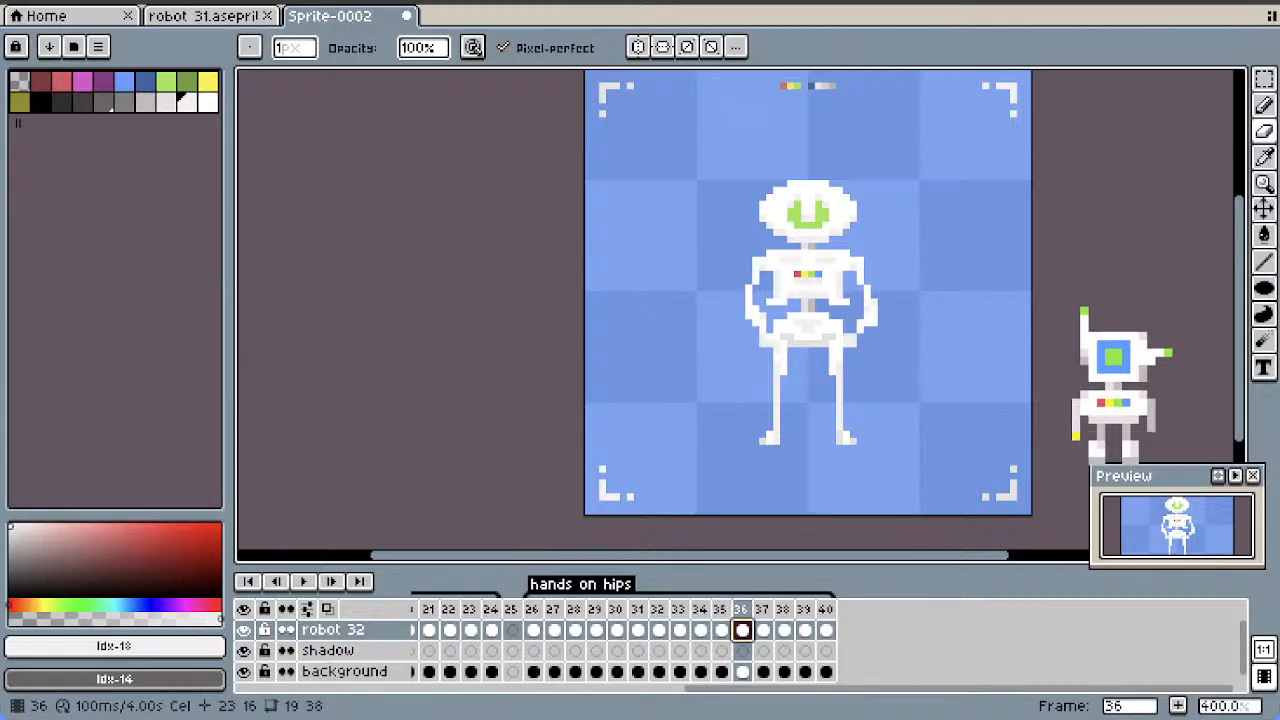
{"action": "left_click", "coordinate": [763, 630]}
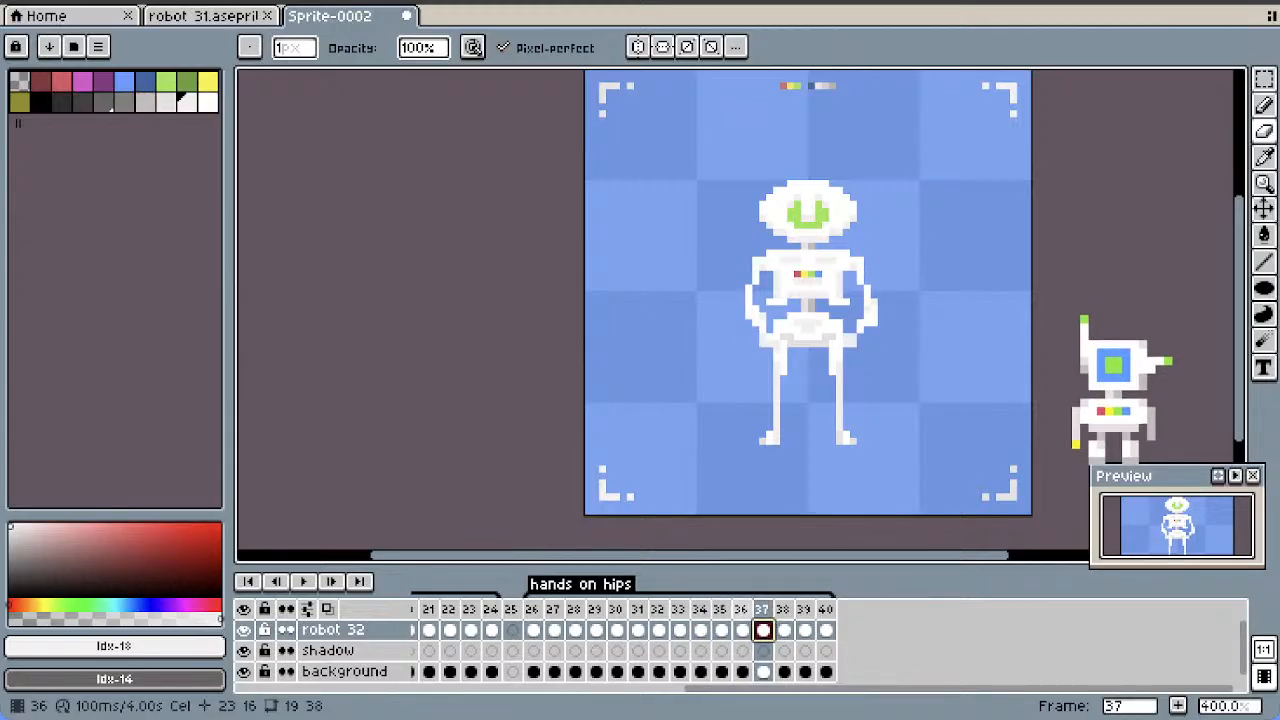
{"action": "key", "text": "m"}
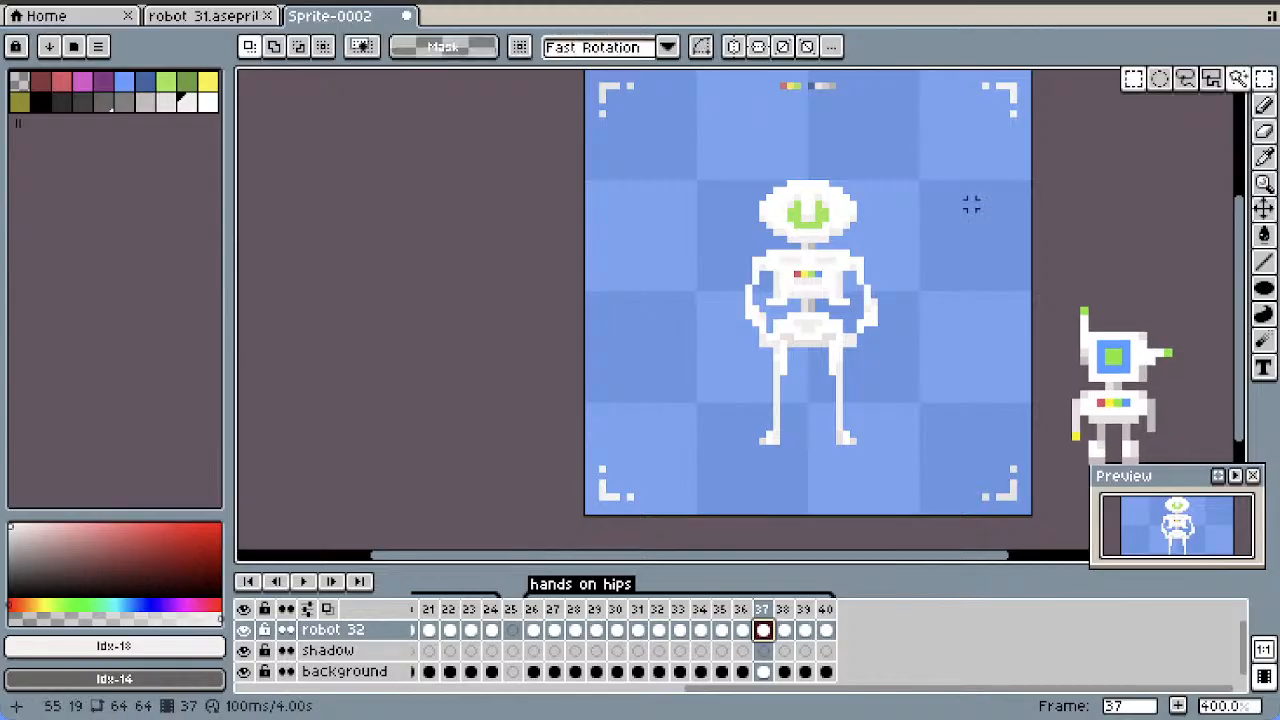
{"action": "left_click", "coordinate": [742, 609]}
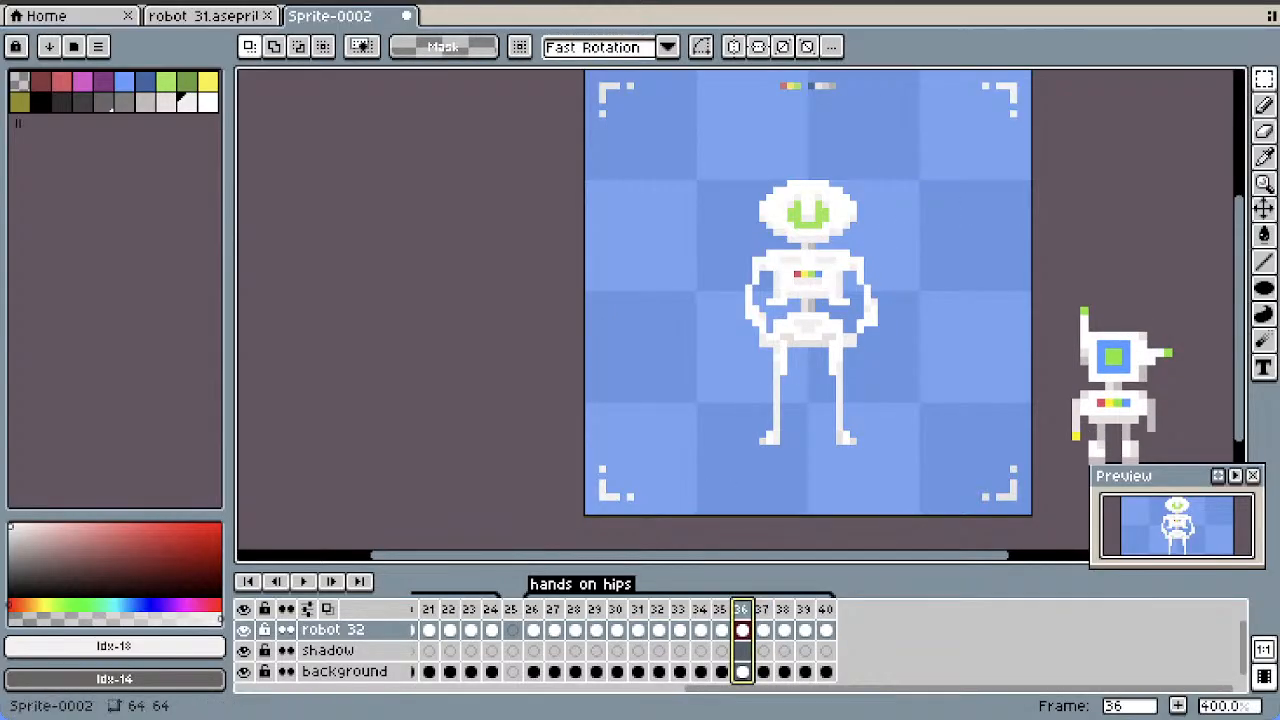
{"action": "left_click", "coordinate": [721, 609]}
{"action": "left_click", "coordinate": [700, 609]}
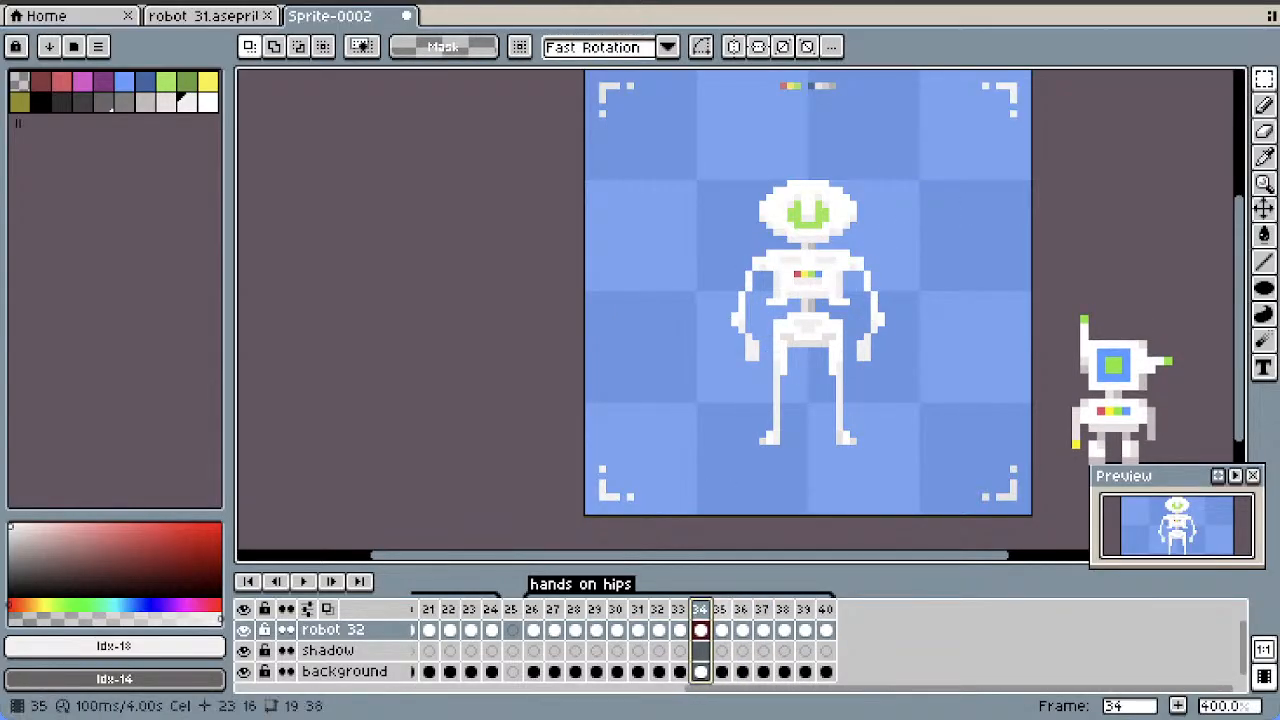
{"action": "left_click", "coordinate": [721, 609]}
Move the robot's head and upper torso down one pixel in frame 36
{"action": "left_click", "coordinate": [742, 609]}
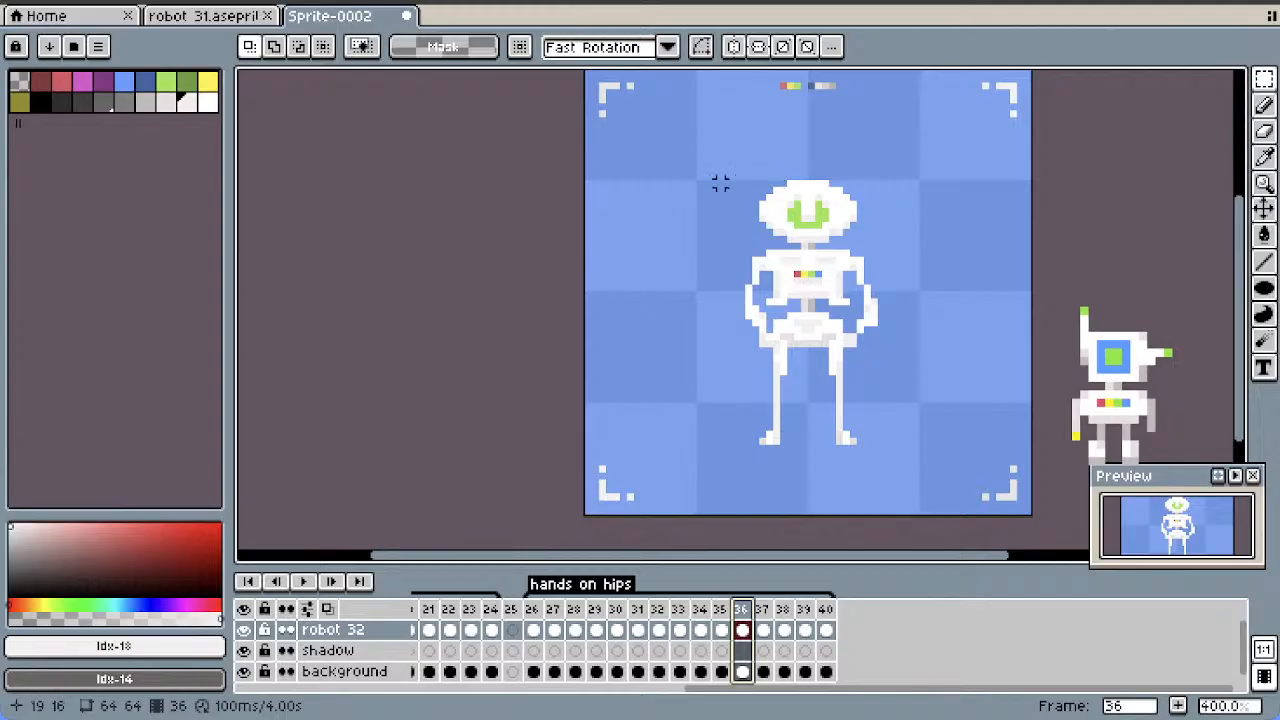
{"action": "left_click_drag", "start_coordinate": [720, 182], "coordinate": [886, 301]}
{"action": "left_click_drag", "start_coordinate": [812, 260], "coordinate": [812, 261]}
{"action": "key", "text": "Down"}
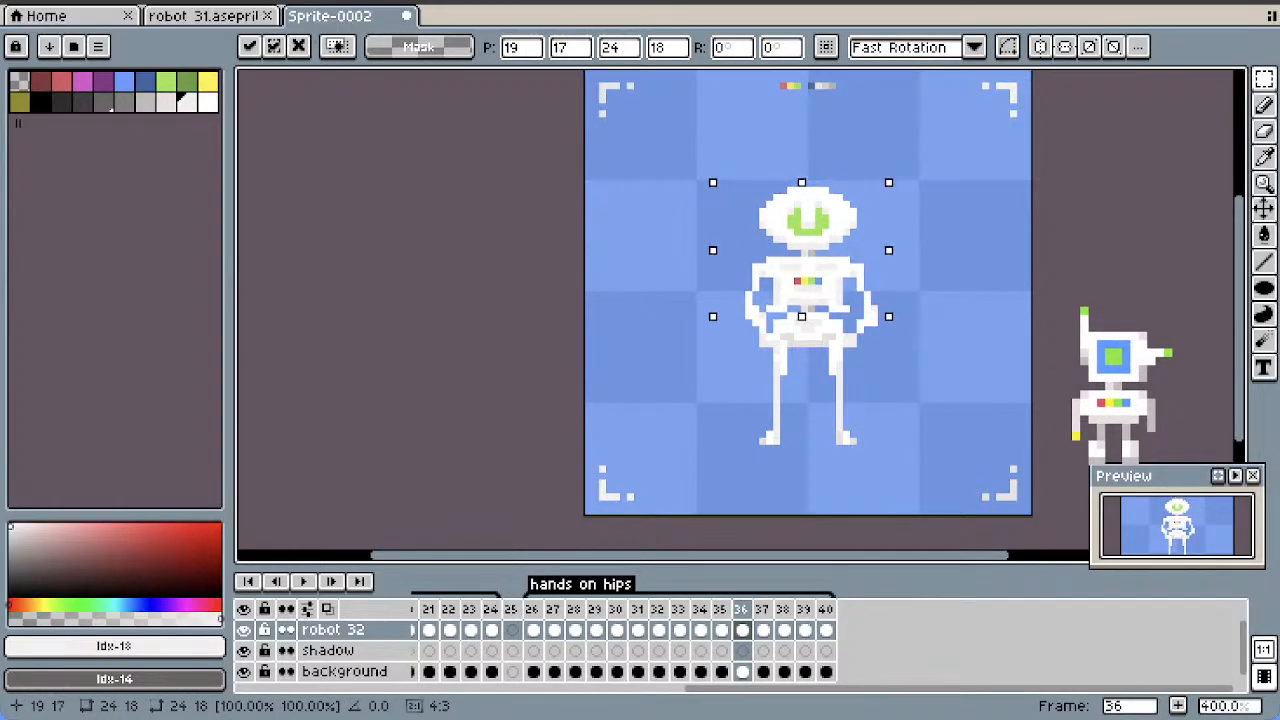
{"action": "left_click", "coordinate": [930, 295]}
Add two copies of the lowered pose from frame 36 as new frames 37 and 38
{"action": "key", "text": "Right"}
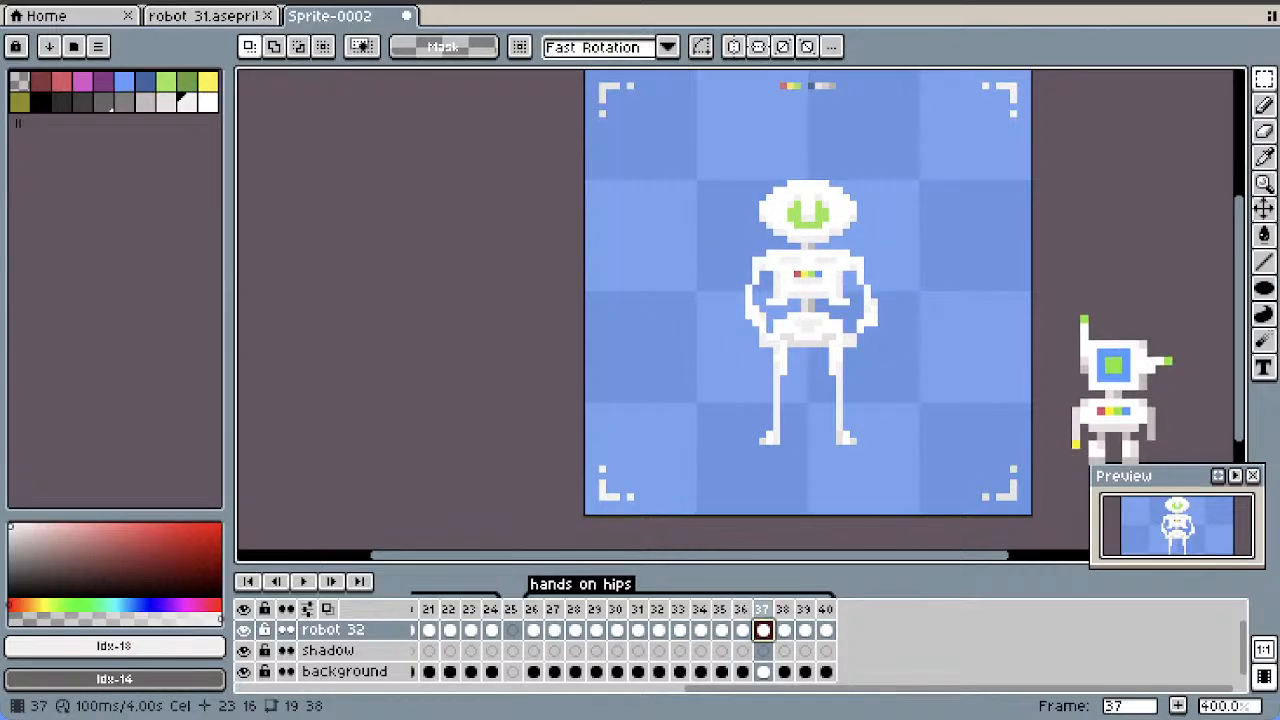
{"action": "right_click", "coordinate": [762, 602]}
{"action": "left_click", "coordinate": [812, 594]}
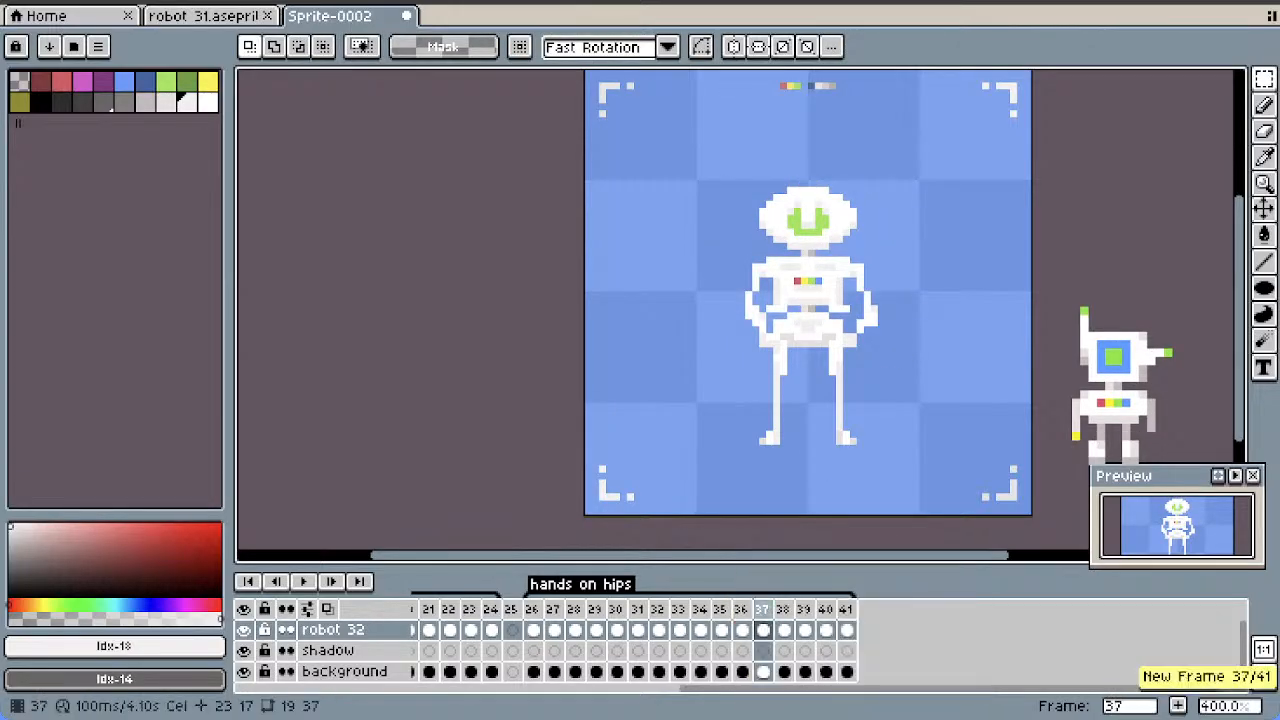
{"action": "right_click", "coordinate": [762, 602]}
{"action": "left_click", "coordinate": [812, 594]}
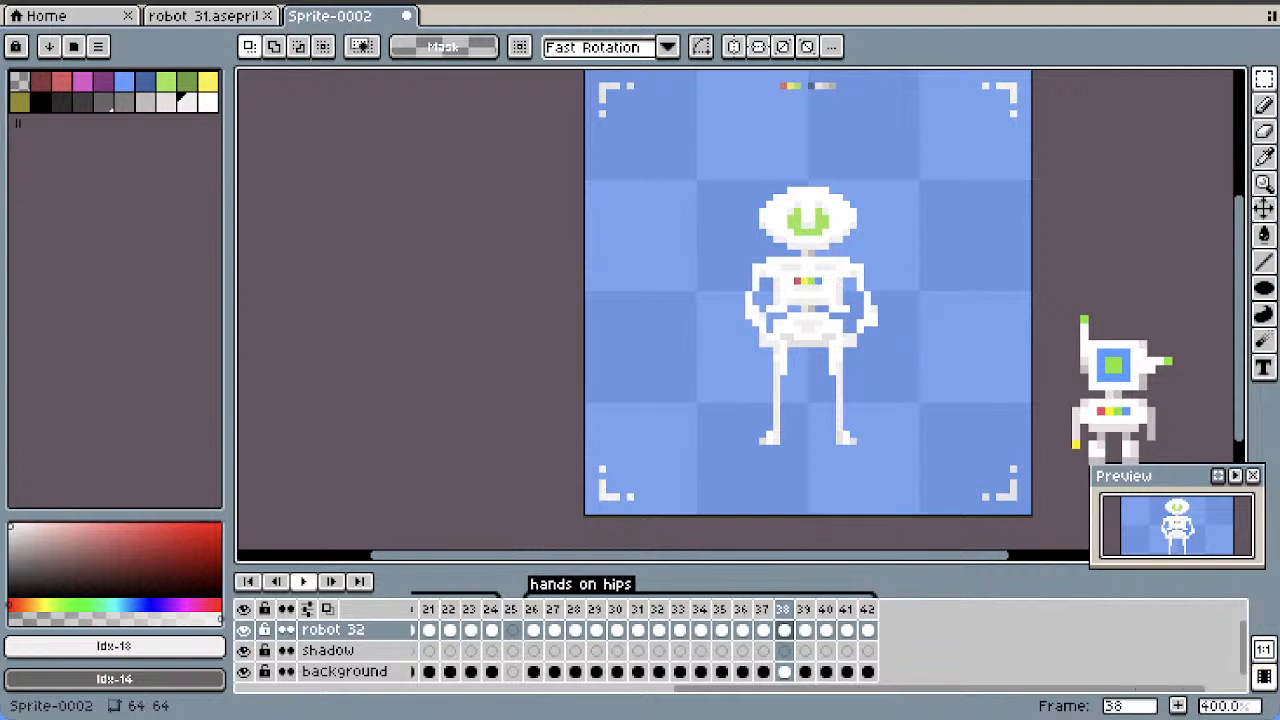
Play the "hands on hips" animation and check the poses in frames 39 to 42
{"action": "key", "text": "Return"}
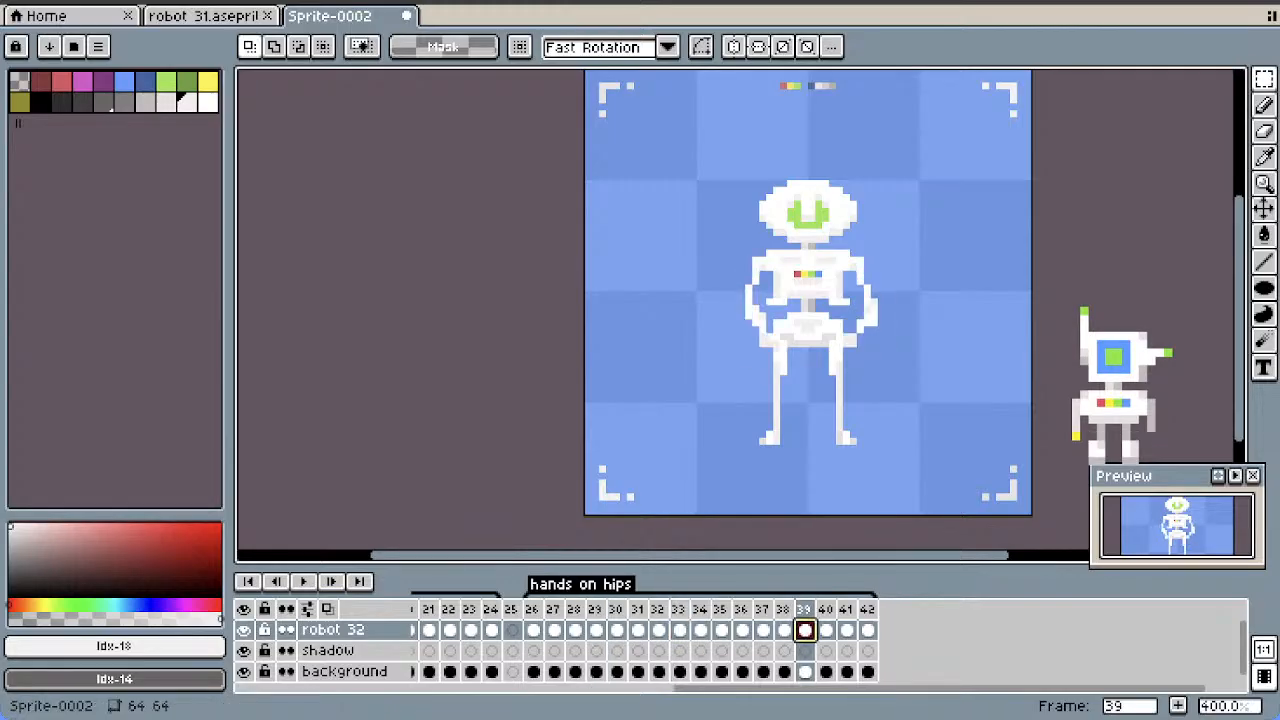
{"action": "left_click", "coordinate": [826, 630]}
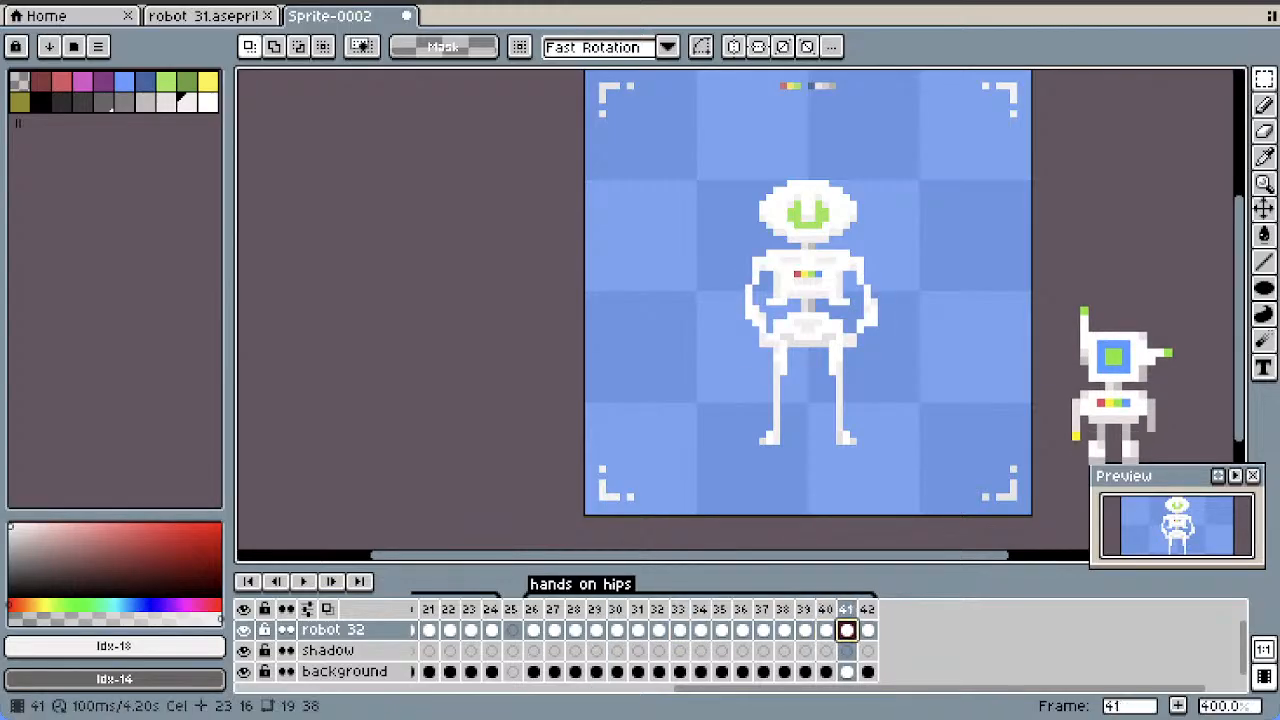
{"action": "left_click", "coordinate": [868, 630]}
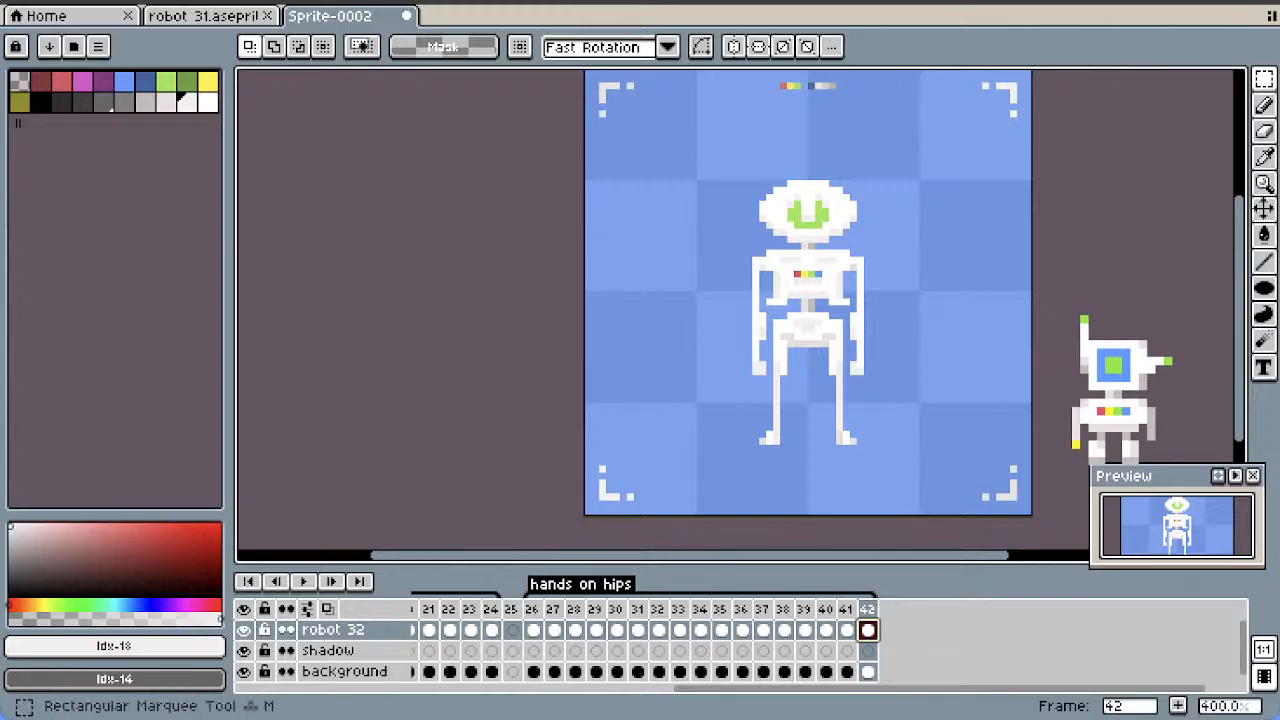
Raise both of the robot's forearms one pixel in frame 42 using rectangular selections
{"action": "left_click", "coordinate": [1264, 79]}
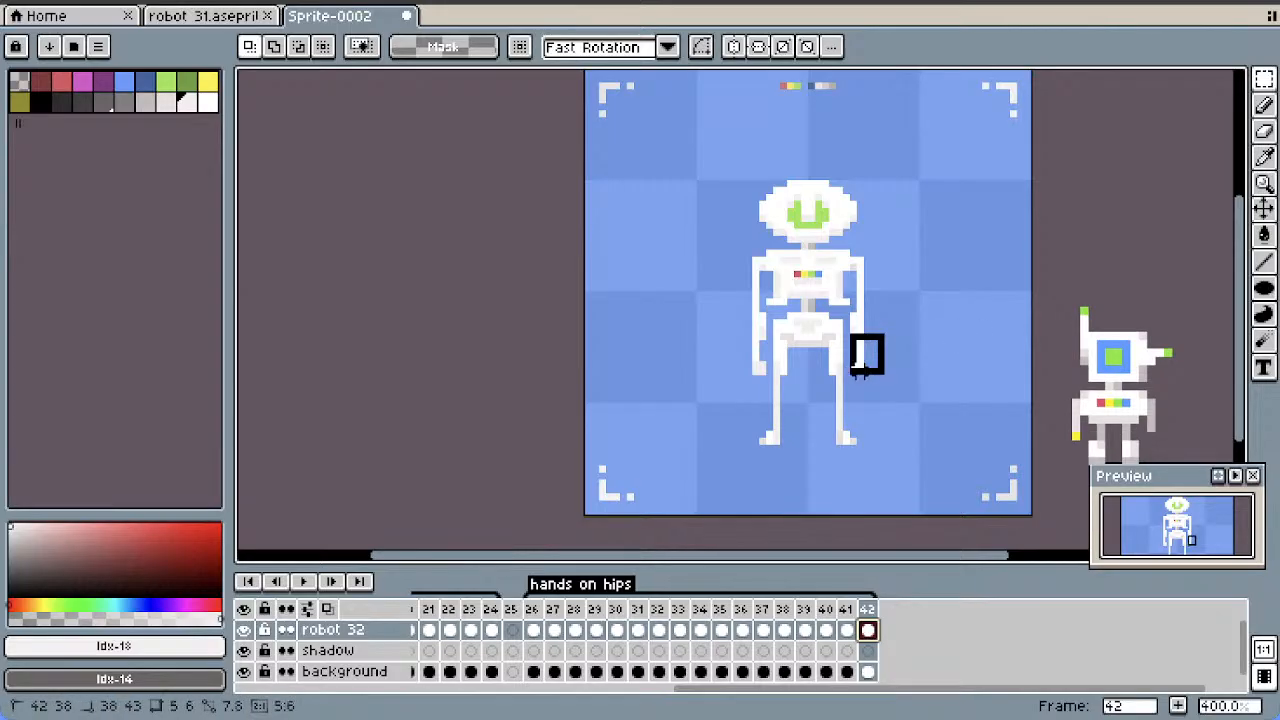
{"action": "left_click_drag", "start_coordinate": [853, 378], "coordinate": [853, 379]}
{"action": "left_click", "coordinate": [888, 302]}
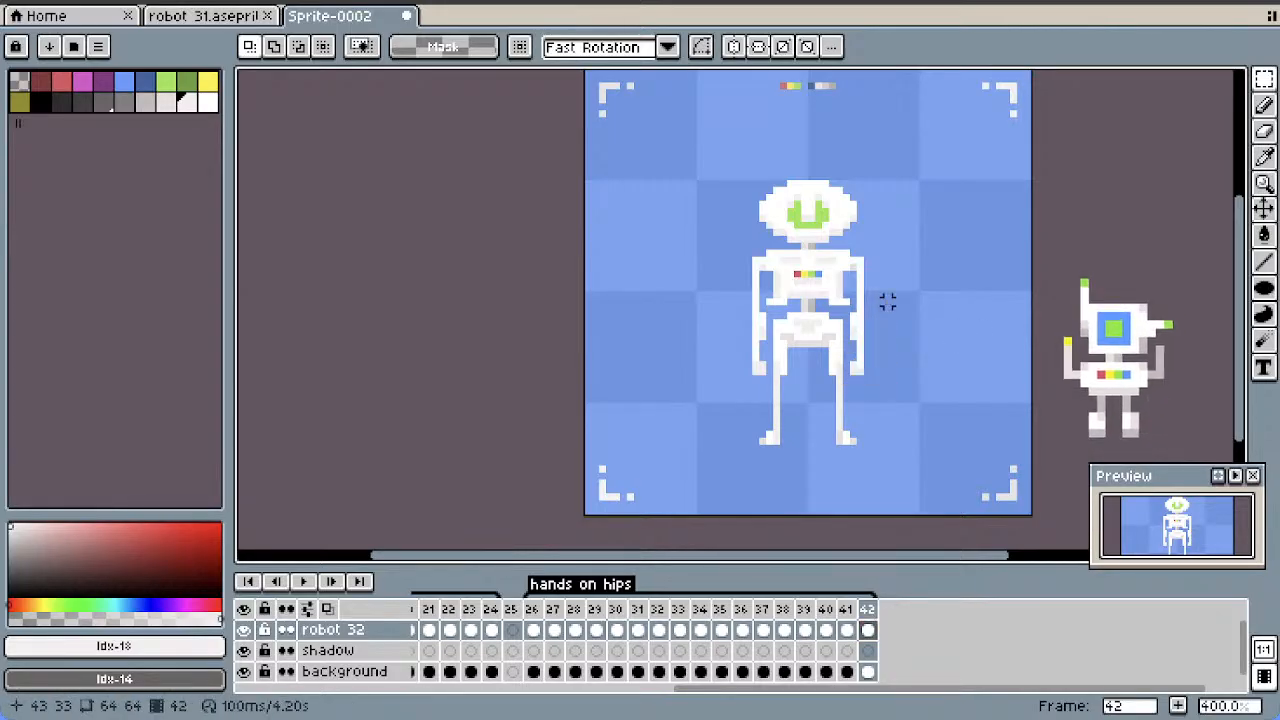
{"action": "left_click_drag", "start_coordinate": [874, 323], "coordinate": [838, 393]}
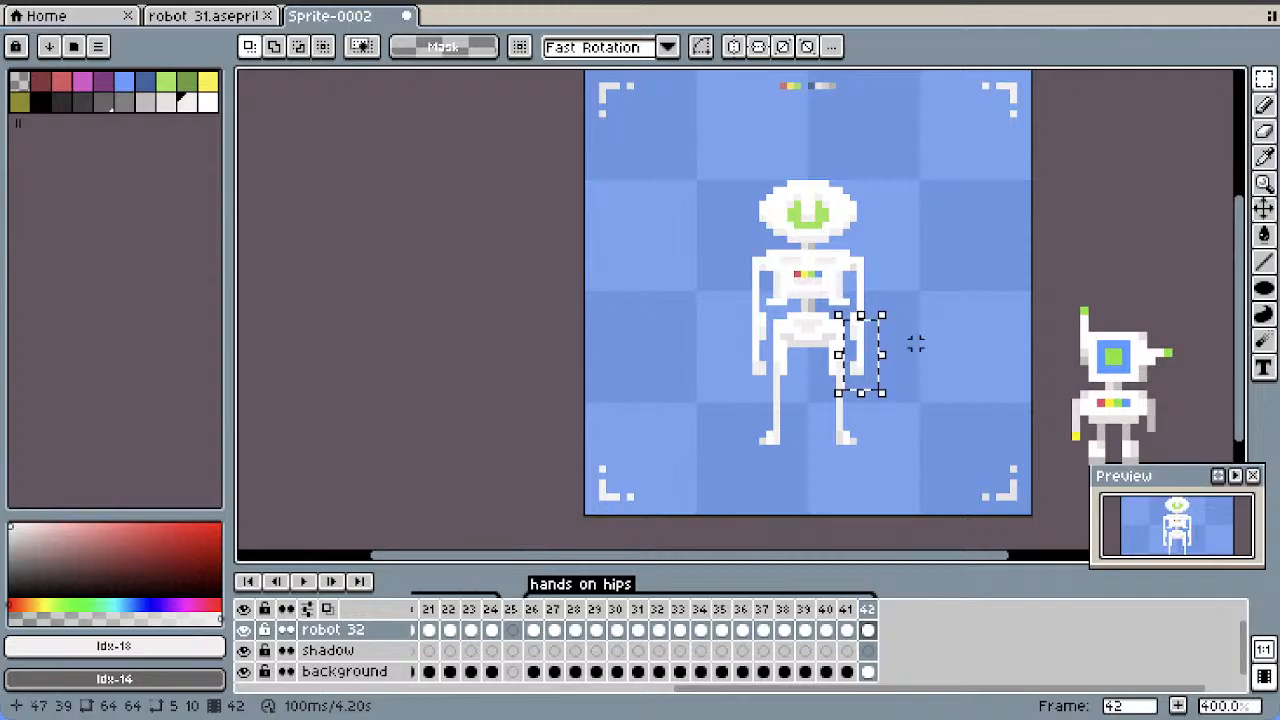
{"action": "left_click_drag", "start_coordinate": [861, 337], "coordinate": [861, 330]}
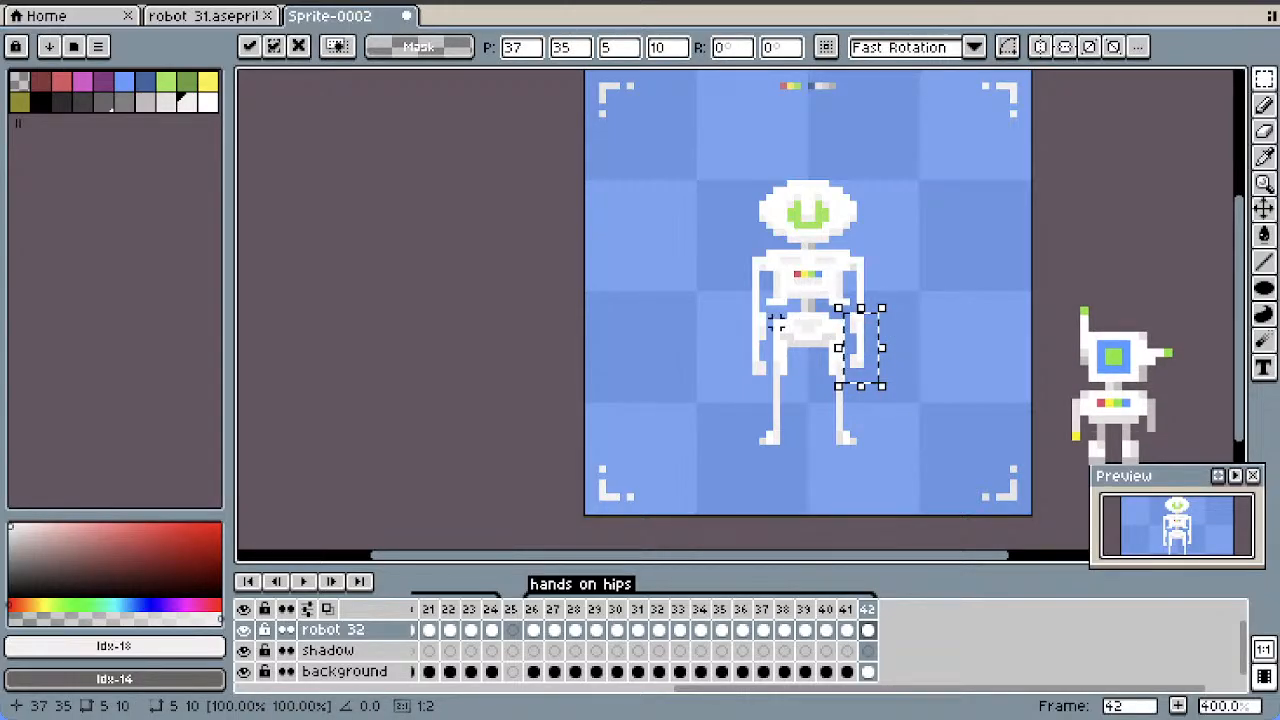
{"action": "left_click_drag", "start_coordinate": [773, 328], "coordinate": [720, 398]}
{"action": "left_click_drag", "start_coordinate": [756, 344], "coordinate": [756, 337]}
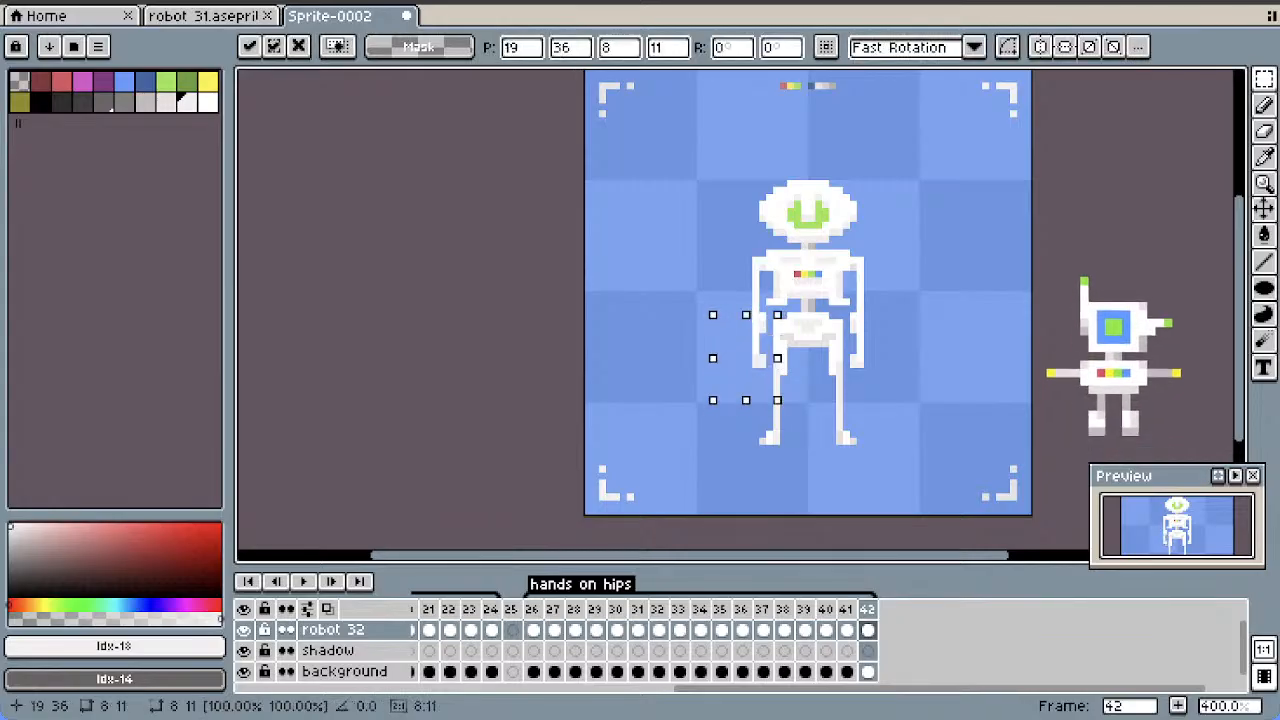
{"action": "left_click", "coordinate": [923, 288]}
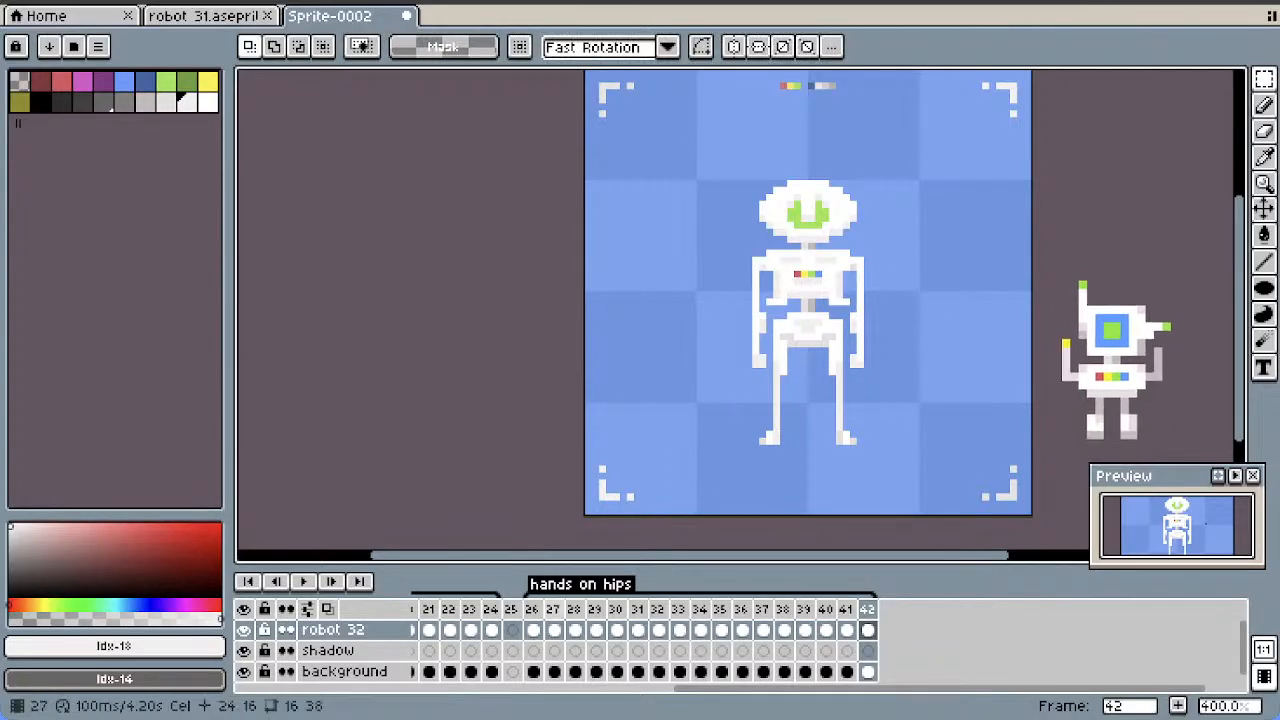
Duplicate the standing pose of frame 26 and move the copy to just before the last frame, as frame 42
{"action": "left_click_drag", "start_coordinate": [690, 689], "coordinate": [678, 689]}
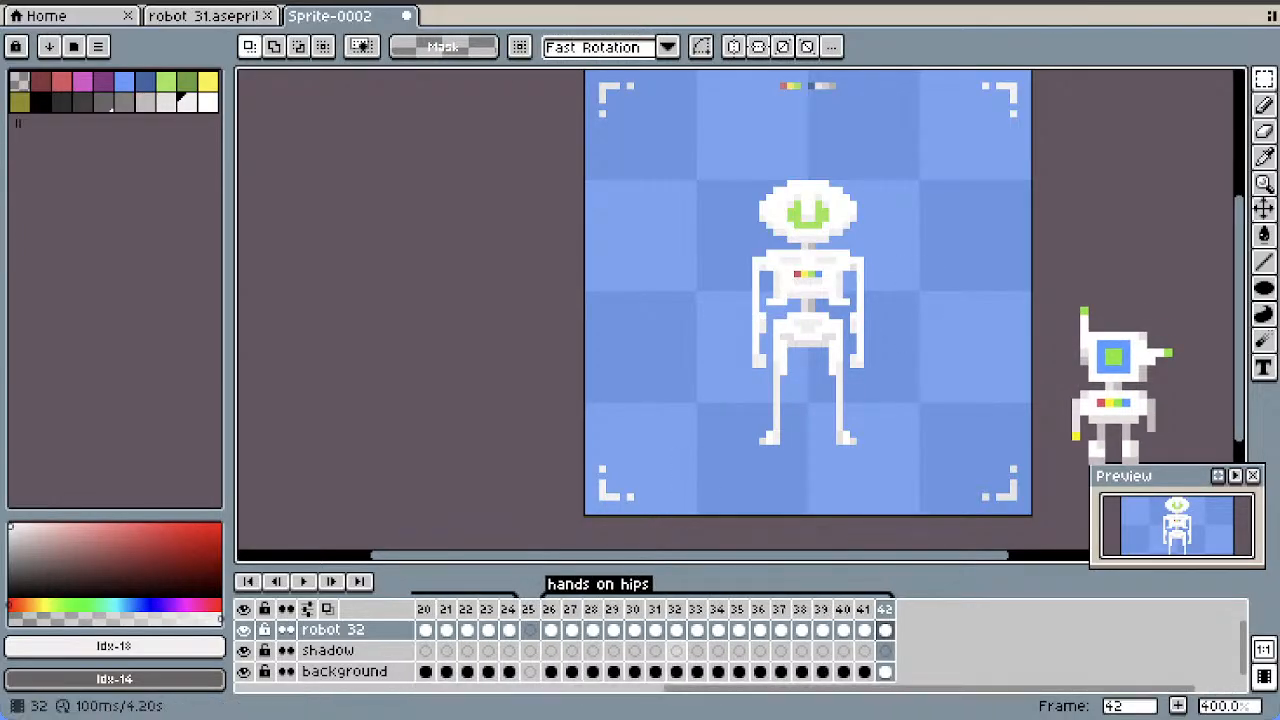
{"action": "right_click", "coordinate": [551, 629]}
{"action": "left_click", "coordinate": [571, 611]}
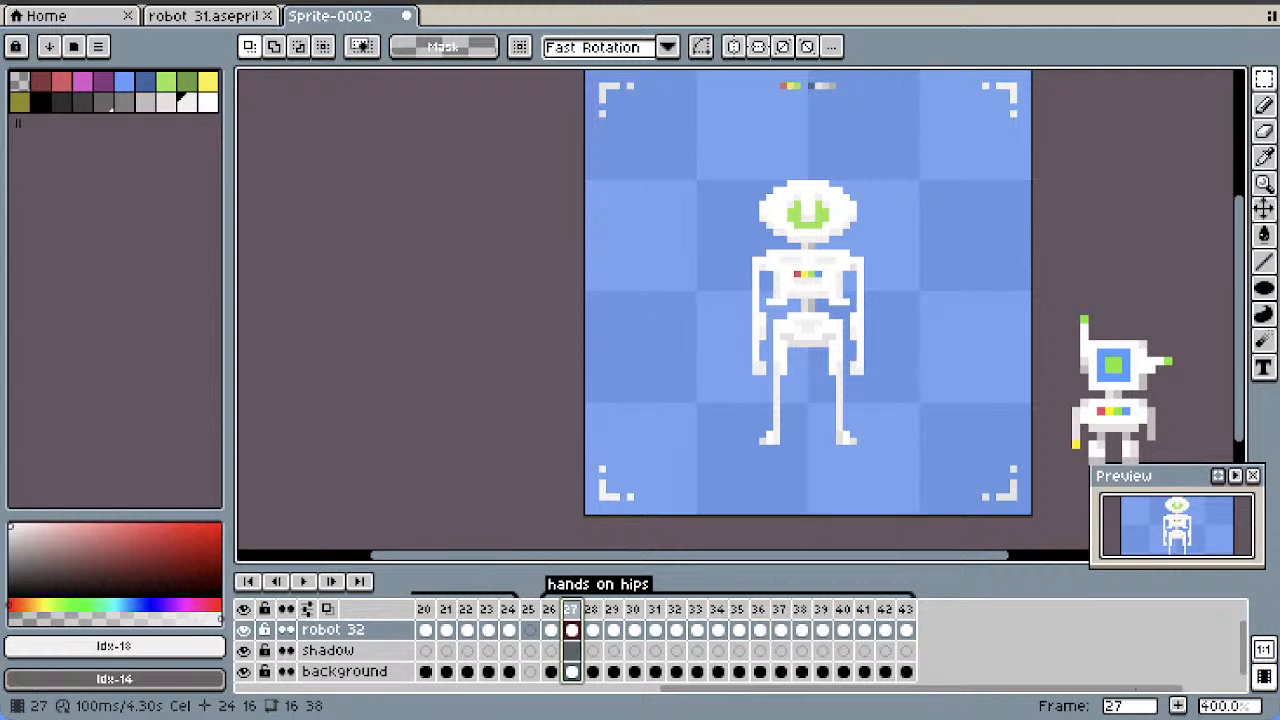
{"action": "left_click_drag", "start_coordinate": [571, 609], "coordinate": [906, 598]}
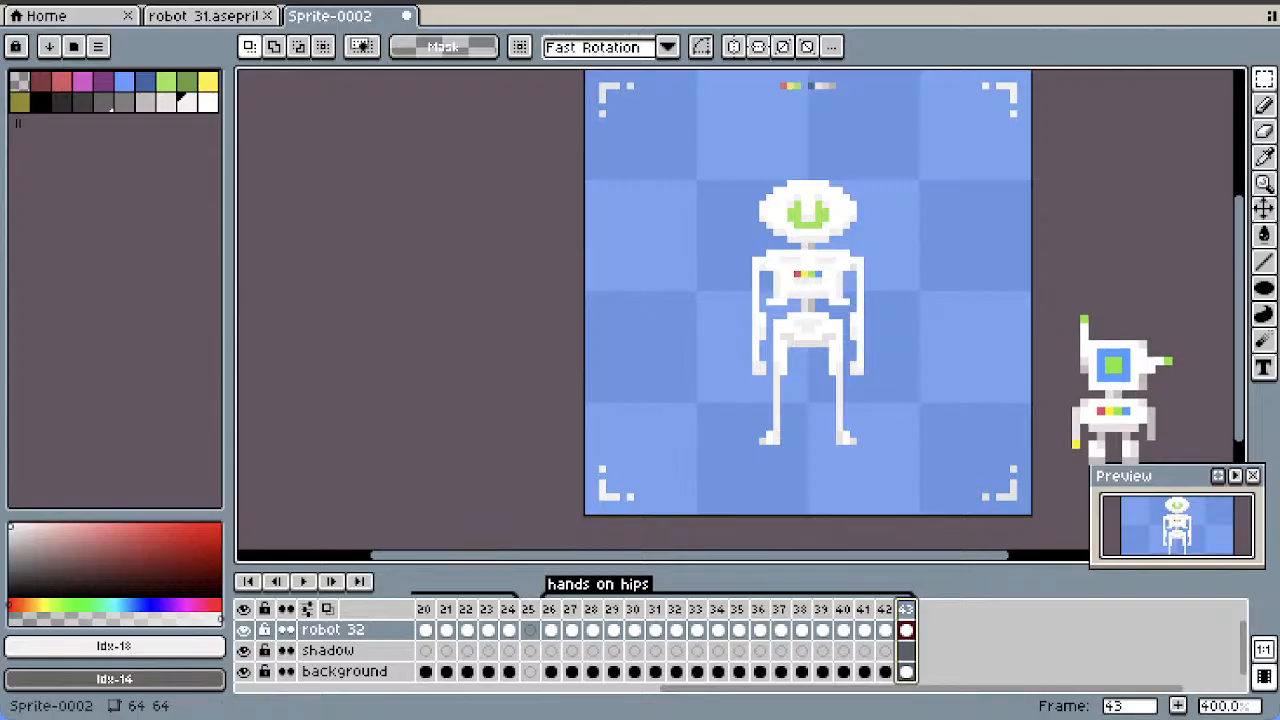
{"action": "left_click_drag", "start_coordinate": [905, 609], "coordinate": [878, 609]}
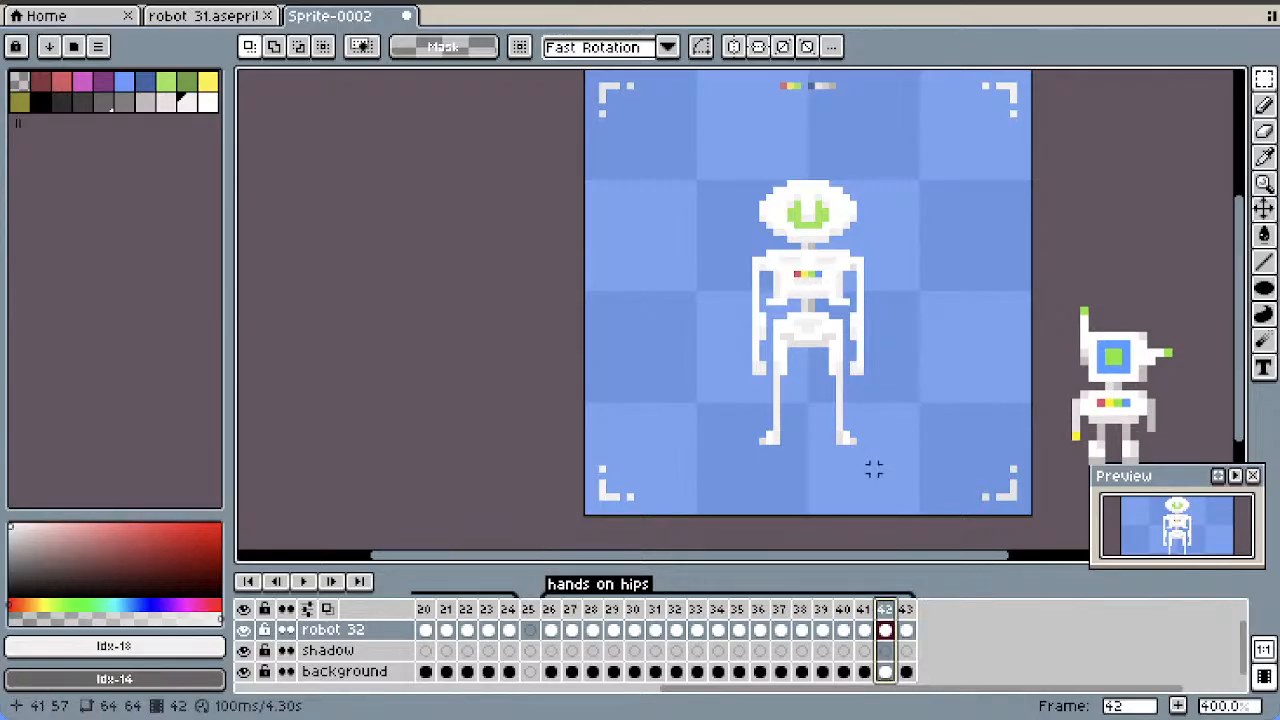
Raise both forearms two pixels in the new frame 42 and play the animation
{"action": "left_click_drag", "start_coordinate": [854, 357], "coordinate": [854, 385]}
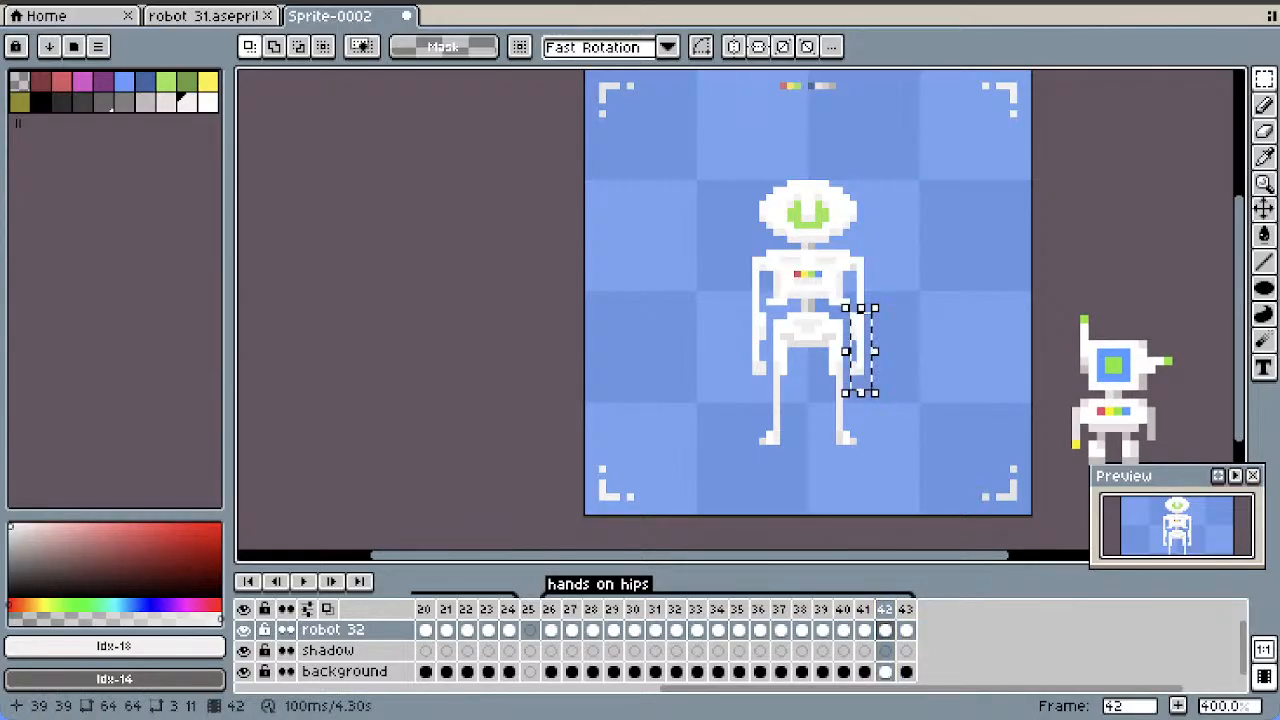
{"action": "key", "text": "Up"}
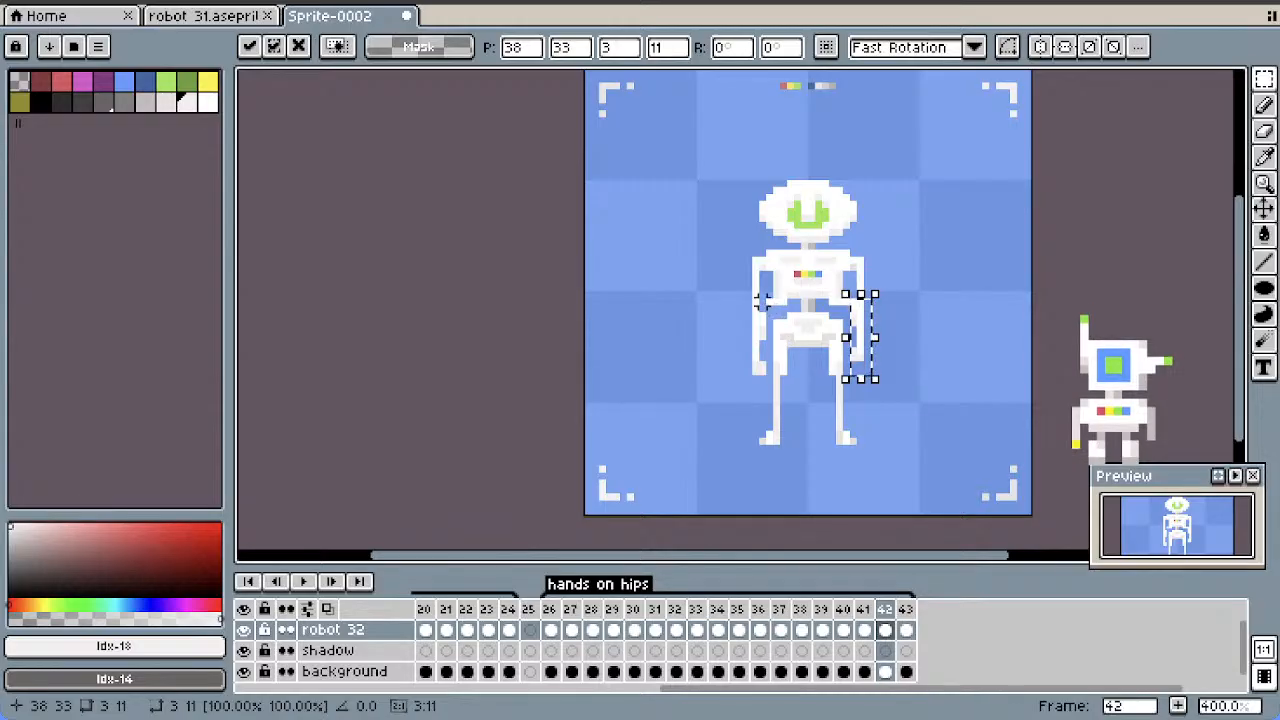
{"action": "left_click_drag", "start_coordinate": [762, 303], "coordinate": [742, 374]}
{"action": "key", "text": "Up"}
{"action": "key", "text": "Up"}
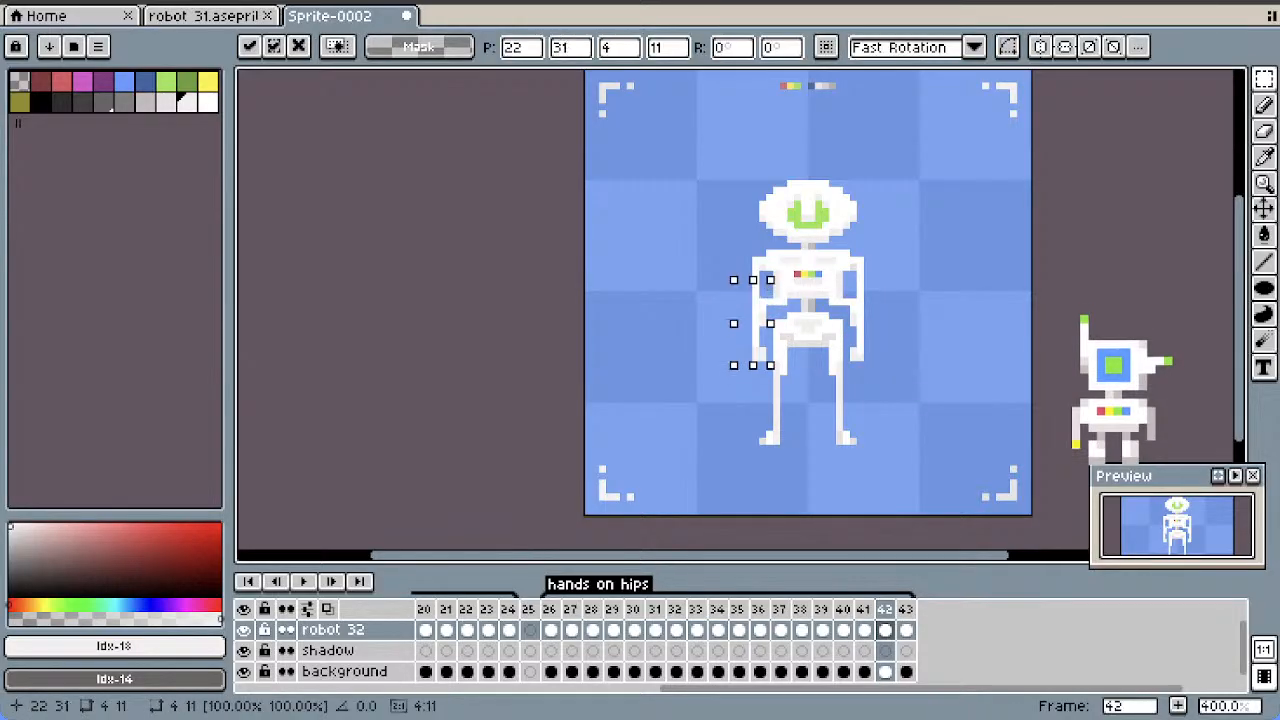
{"action": "left_click", "coordinate": [978, 316]}
{"action": "key", "text": "Return"}
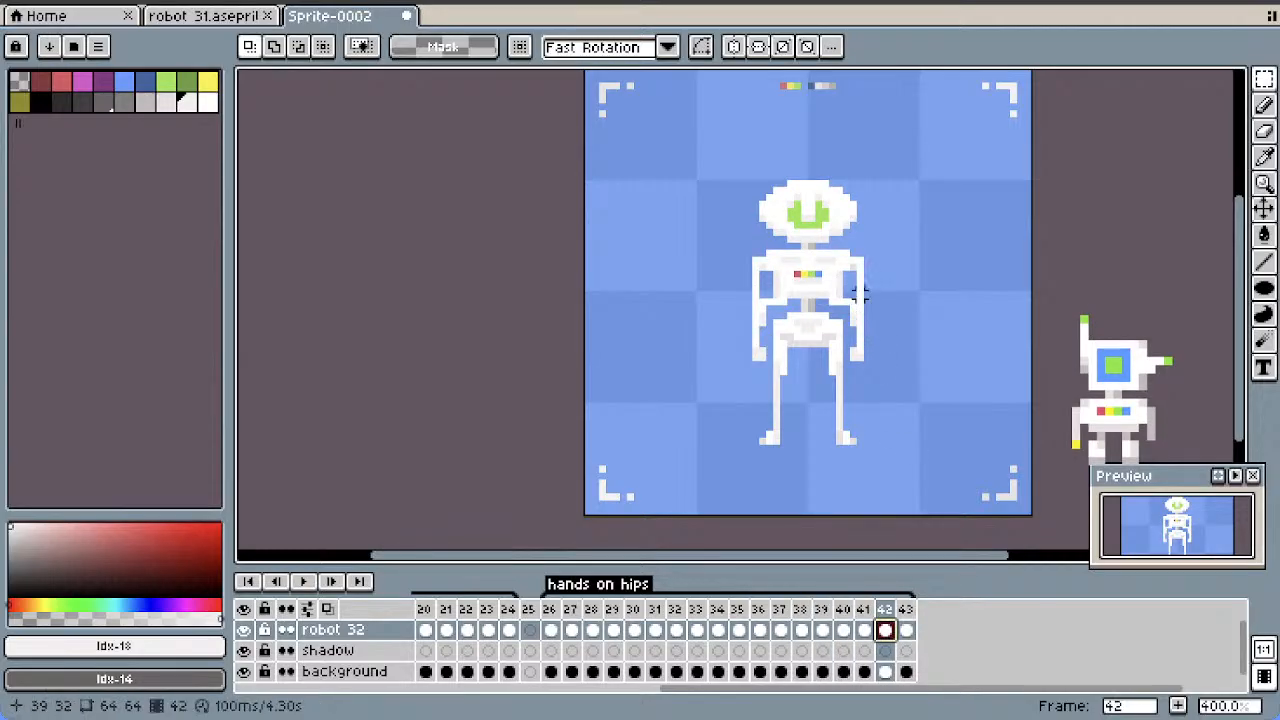
Shift both forearms one pixel outward from the body in frame 42
{"action": "left_click_drag", "start_coordinate": [853, 296], "coordinate": [896, 386]}
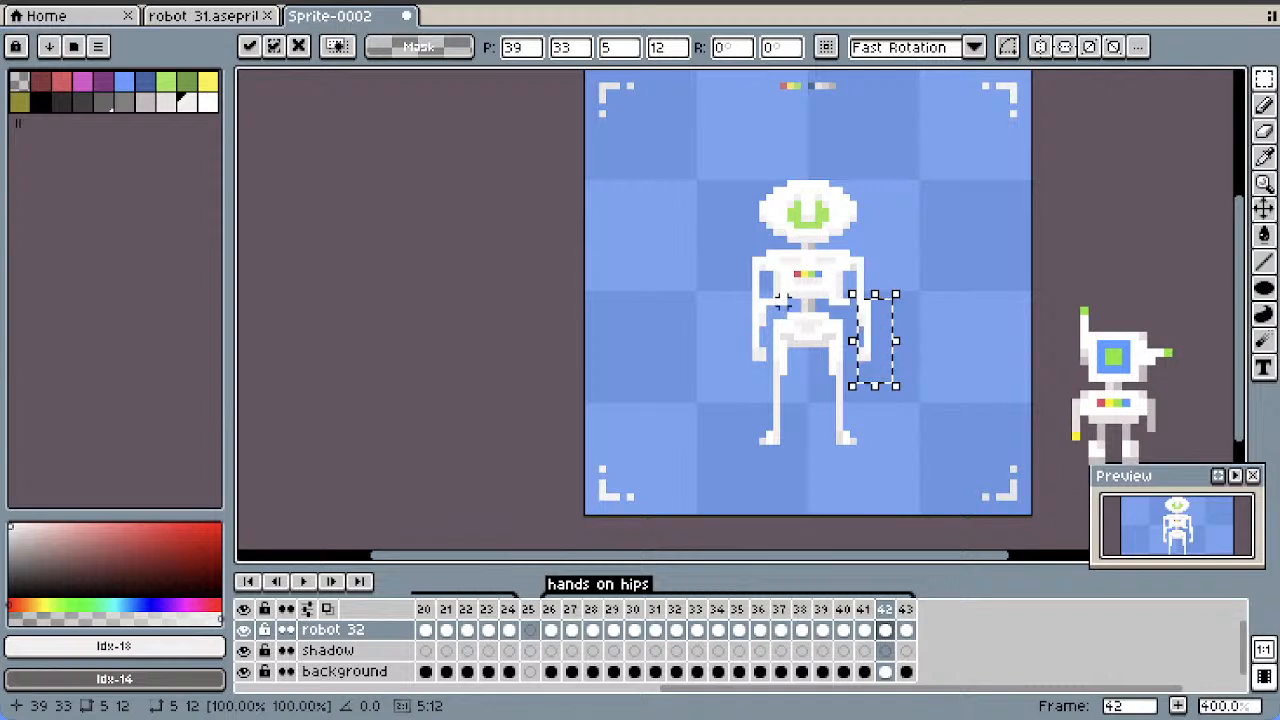
{"action": "left_click_drag", "start_coordinate": [762, 289], "coordinate": [727, 365]}
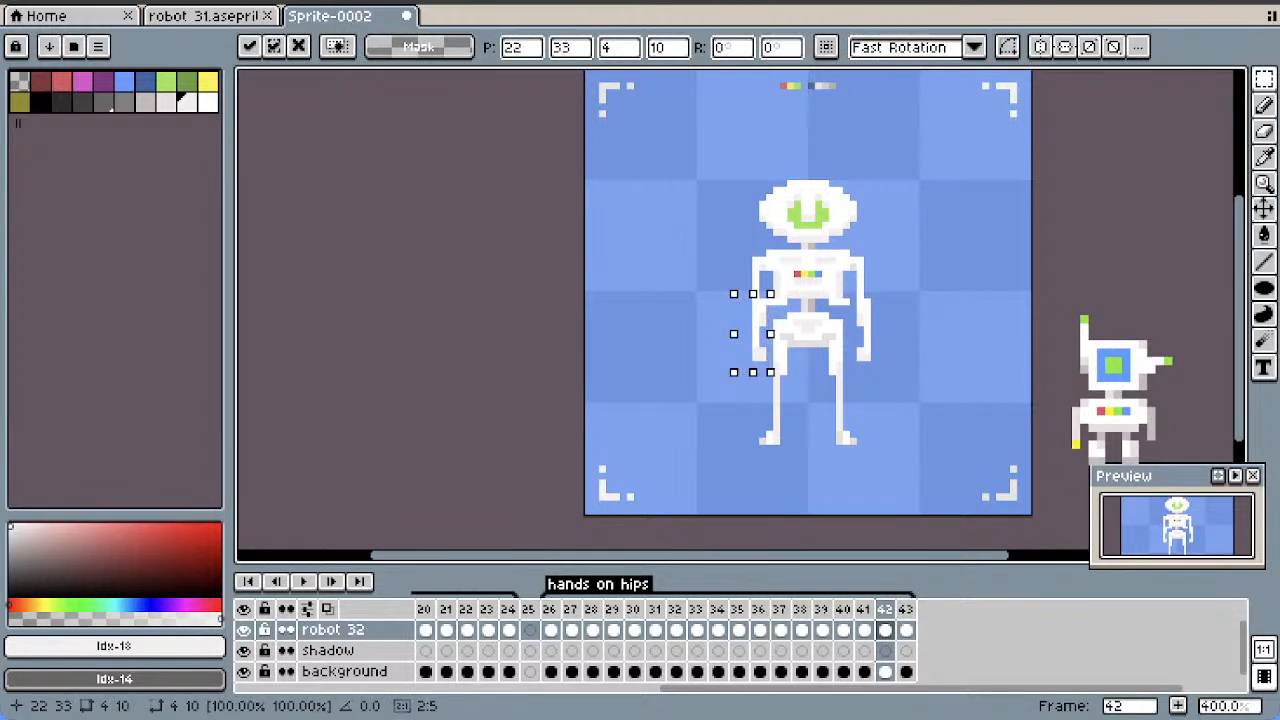
{"action": "left_click", "coordinate": [937, 317]}
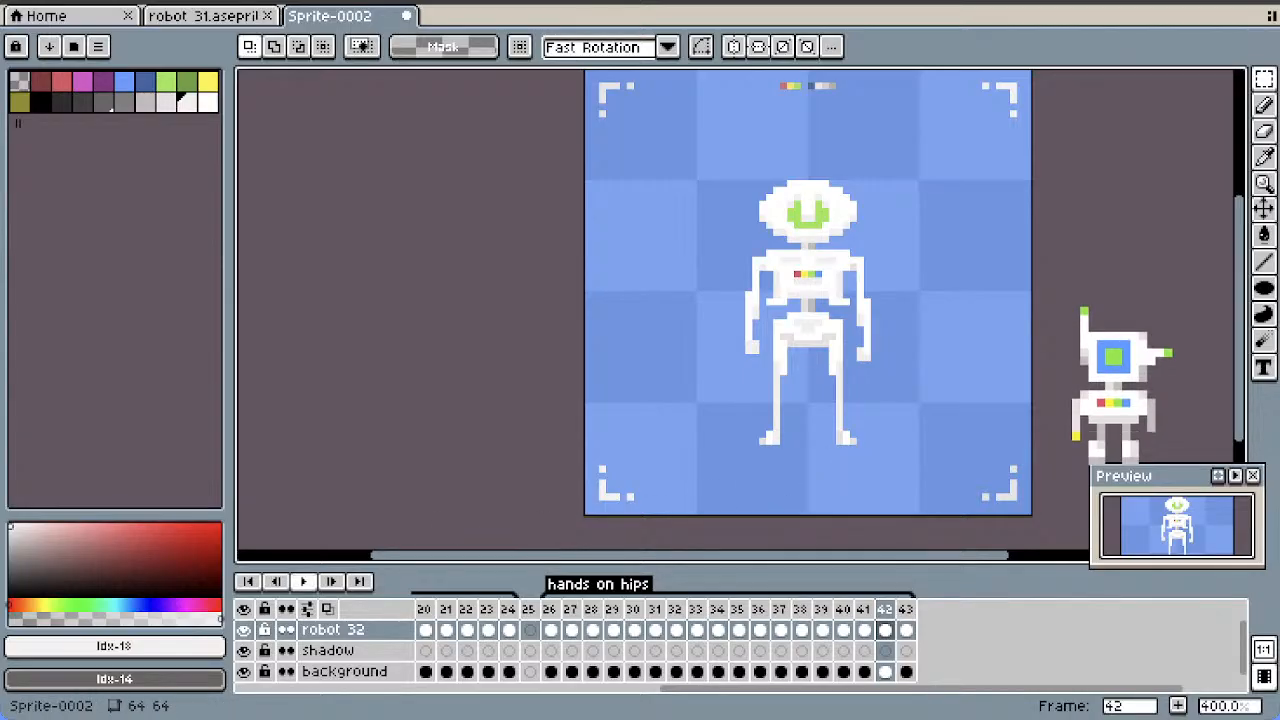
Play the "hands on hips" animation and review the poses in frames 43, 41 and 38
{"action": "left_click", "coordinate": [303, 581]}
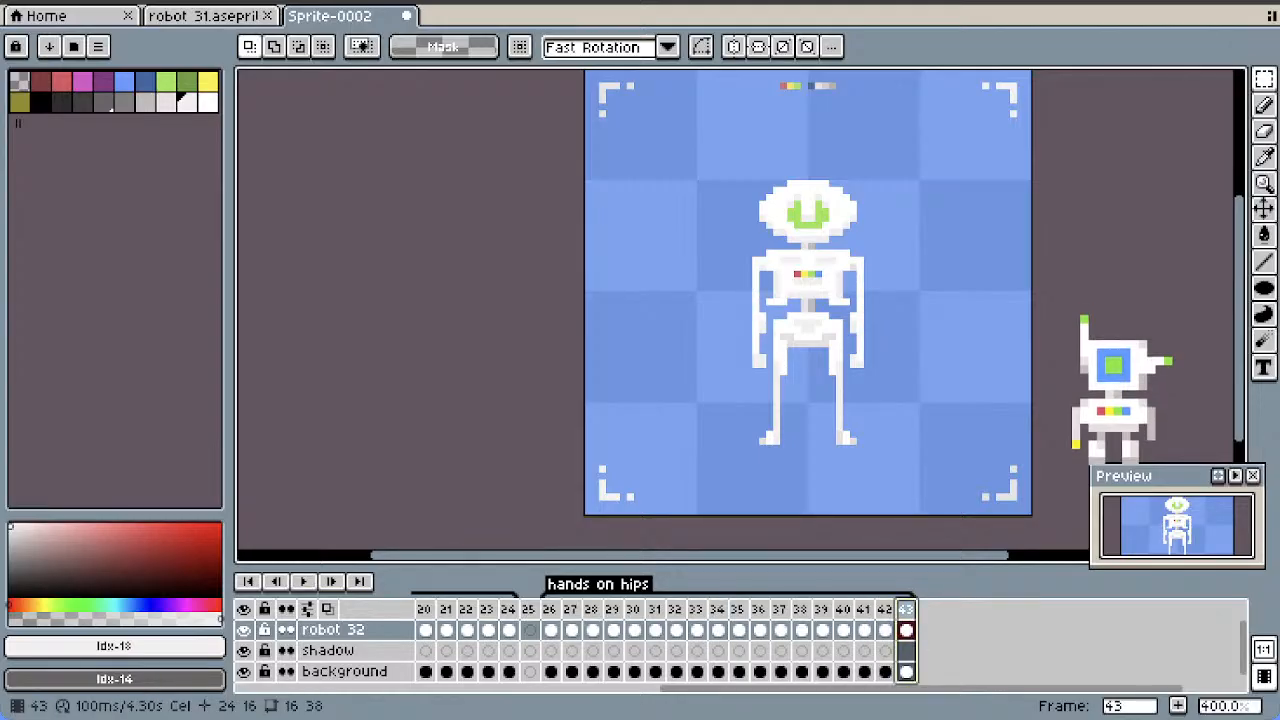
{"action": "right_click", "coordinate": [905, 609]}
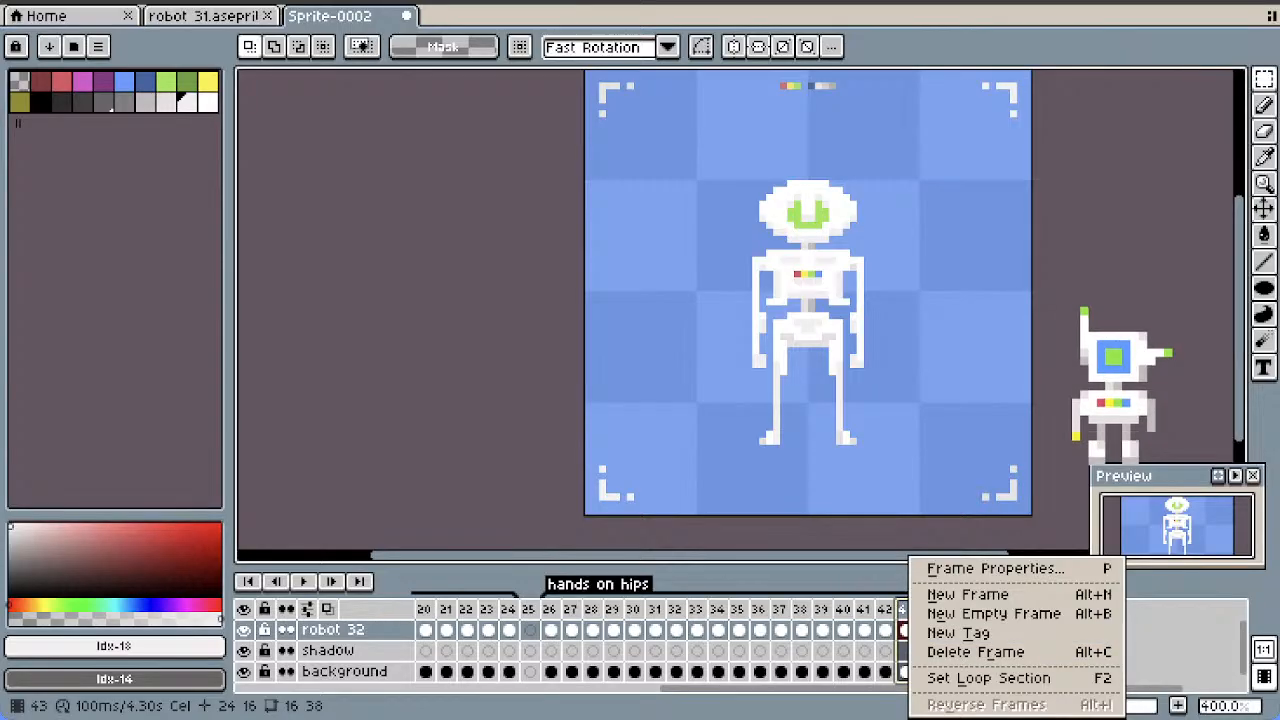
{"action": "left_click", "coordinate": [886, 611]}
{"action": "left_click", "coordinate": [864, 630]}
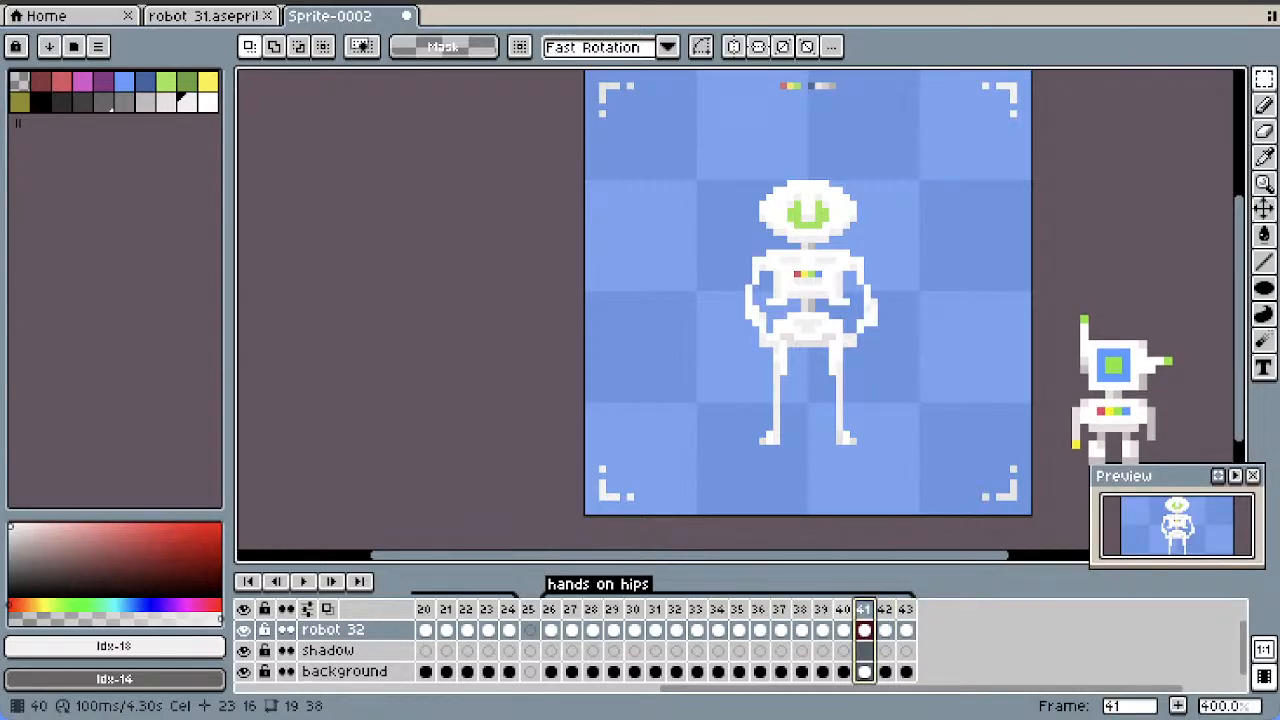
{"action": "left_click", "coordinate": [800, 609]}
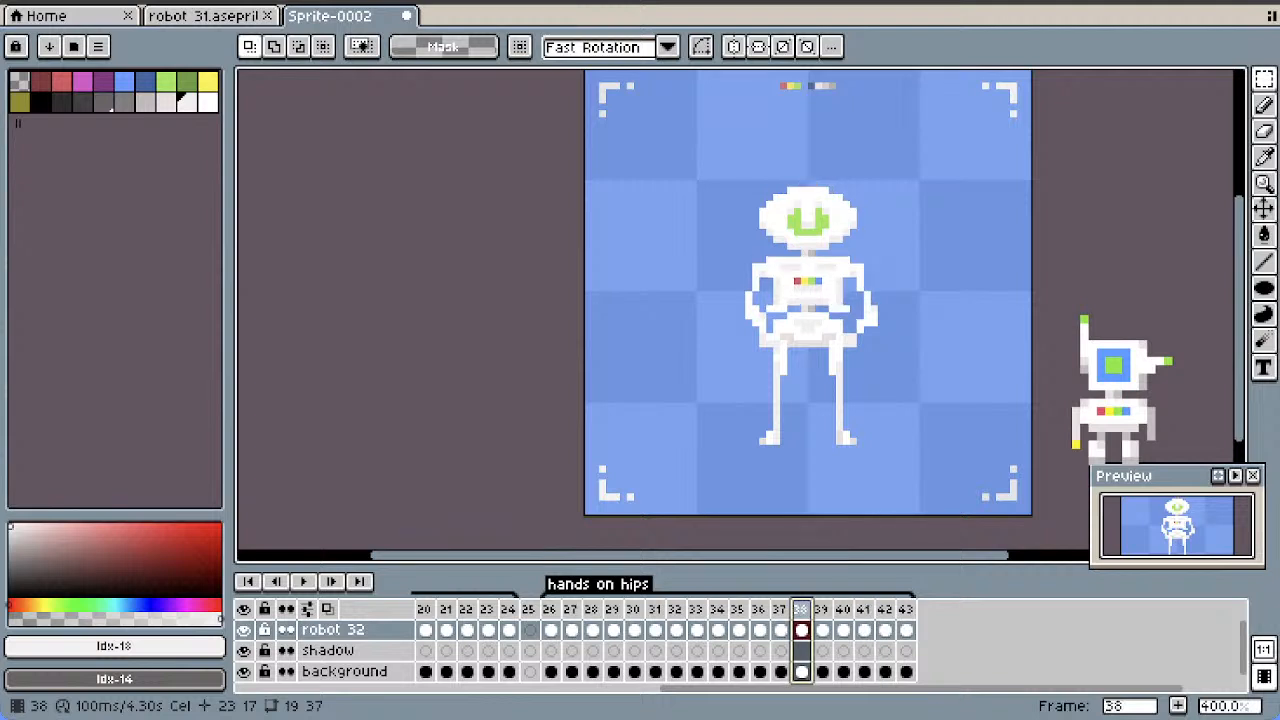
Duplicate the dipped hands-on-hips pose of frame 38 and move it to frame 42, just before the final arm-lowering frames
{"action": "right_click", "coordinate": [800, 609]}
{"action": "left_click", "coordinate": [860, 594]}
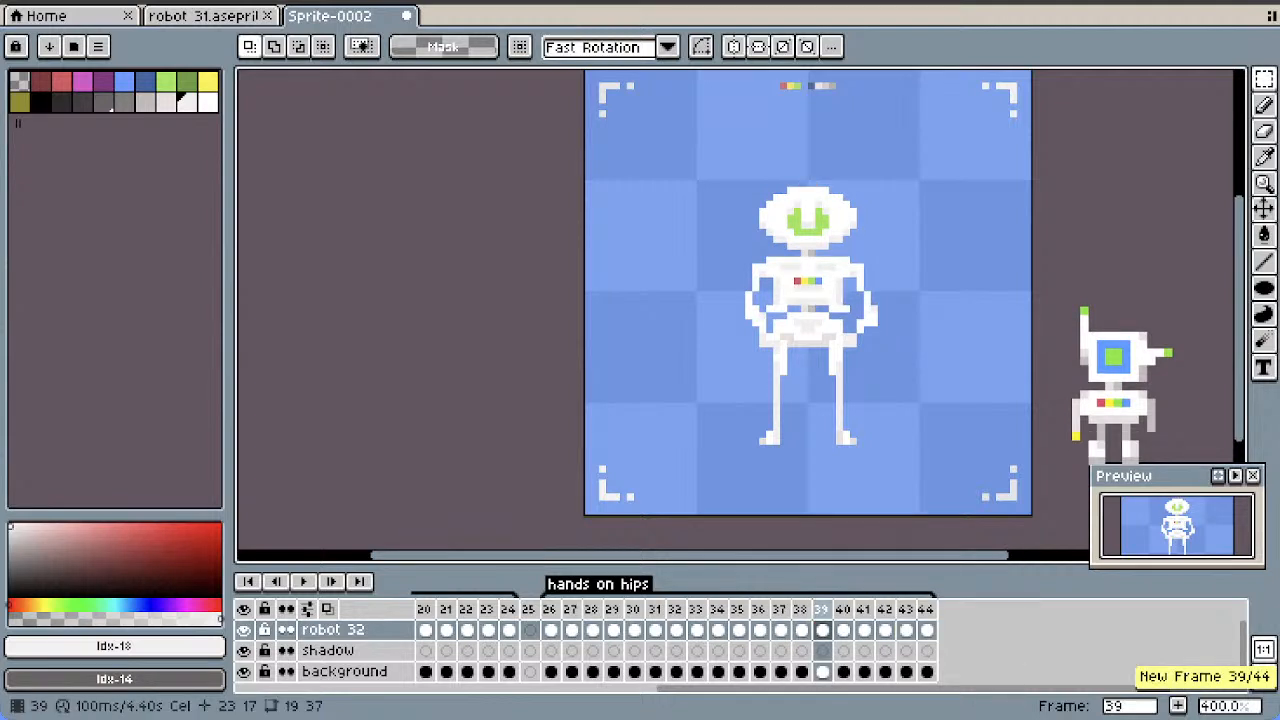
{"action": "left_click", "coordinate": [801, 609]}
{"action": "left_click_drag", "start_coordinate": [801, 610], "coordinate": [886, 612]}
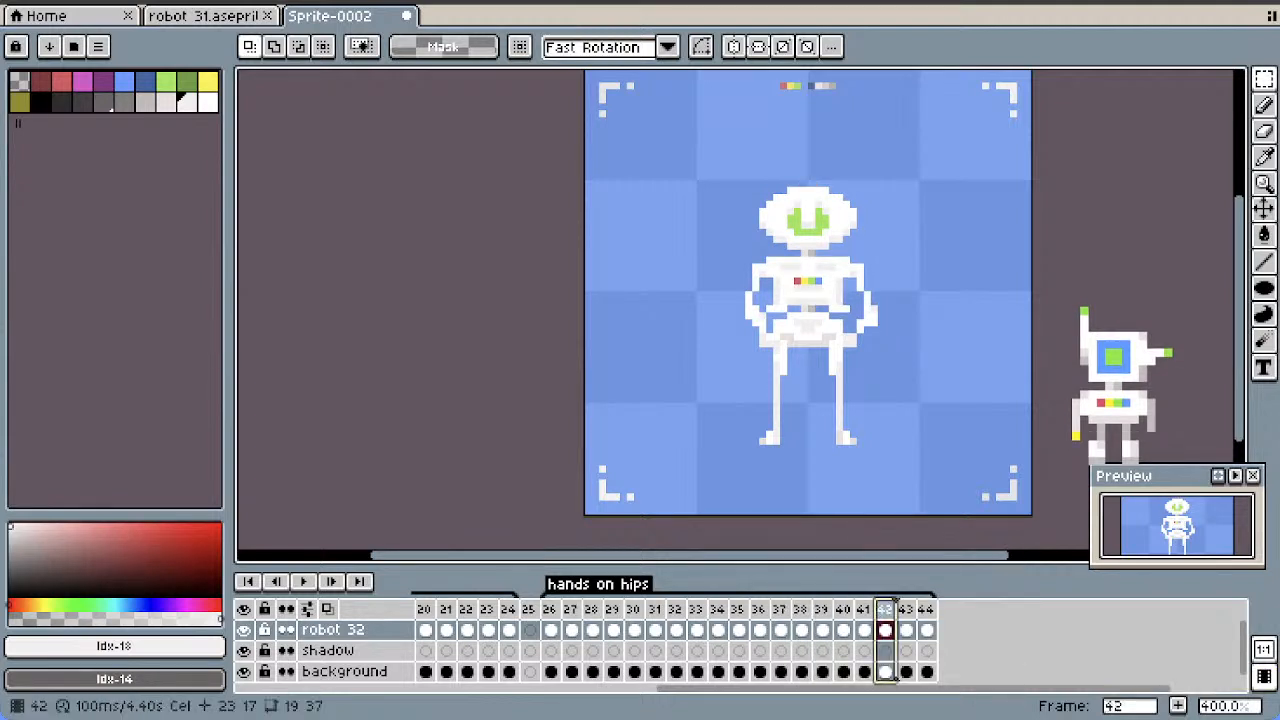
{"action": "left_click", "coordinate": [906, 610]}
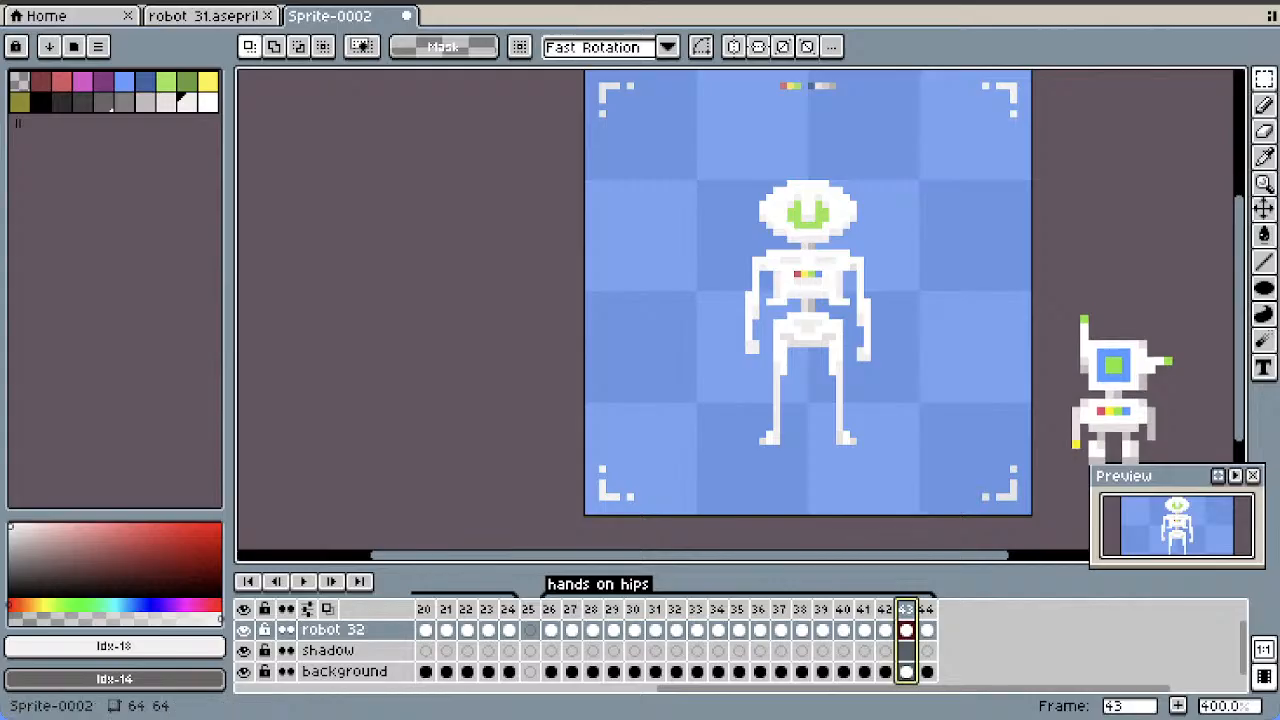
{"action": "left_click", "coordinate": [927, 610]}
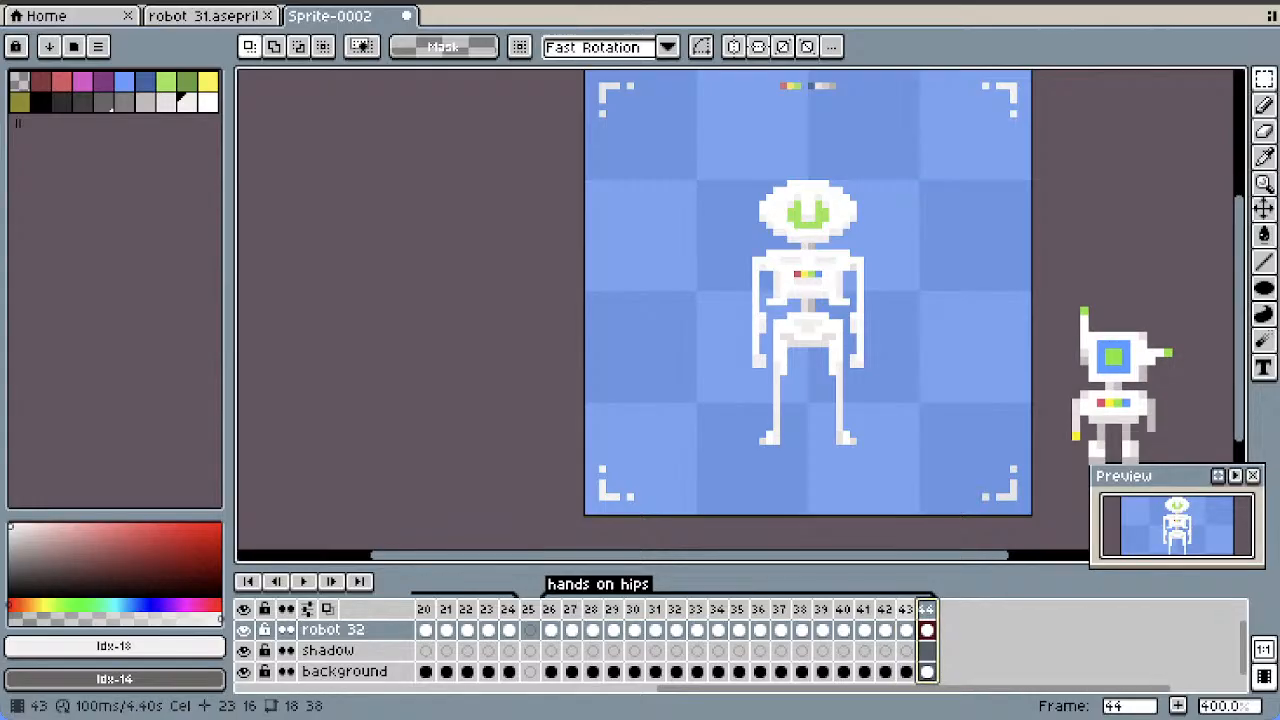
Duplicate the dipped pose of frame 42 twice and play the "hands on hips" animation
{"action": "key", "text": "Left"}
{"action": "key", "text": "Left"}
{"action": "key", "text": "Left"}
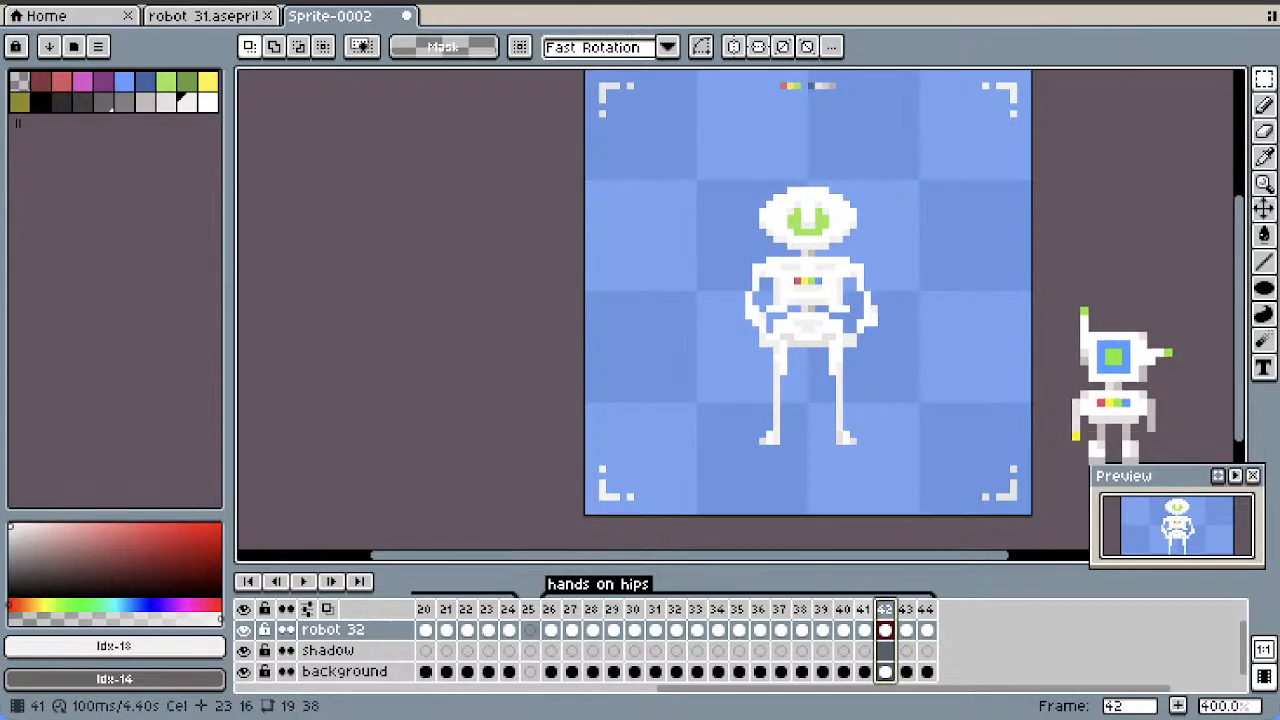
{"action": "left_click", "coordinate": [886, 610]}
{"action": "right_click", "coordinate": [886, 610]}
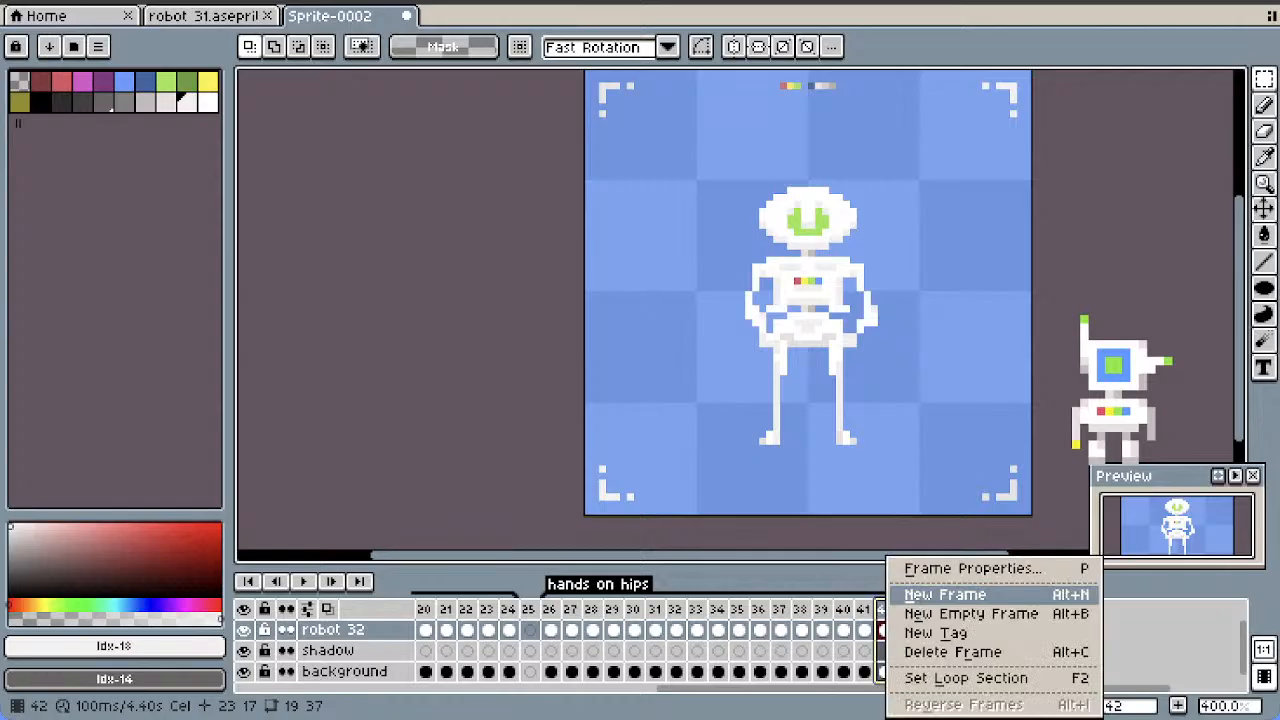
{"action": "left_click", "coordinate": [938, 595]}
{"action": "right_click", "coordinate": [906, 610]}
{"action": "left_click", "coordinate": [938, 595]}
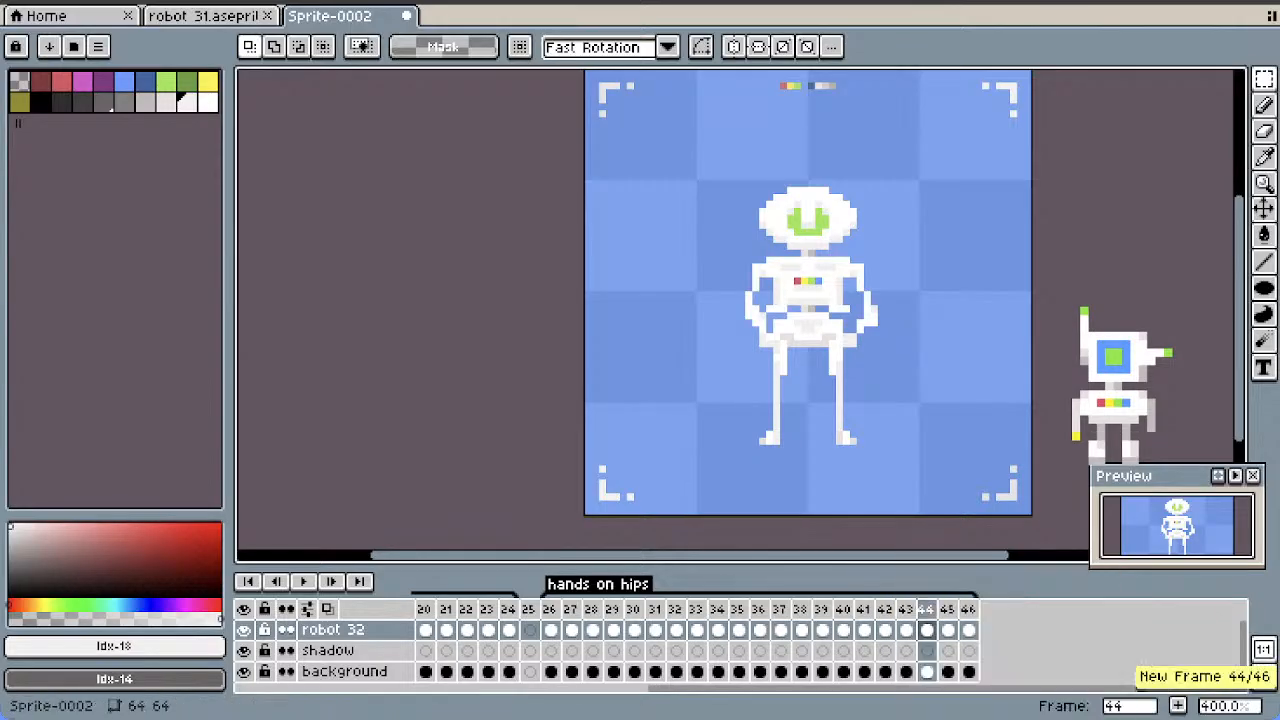
{"action": "key", "text": "Return"}
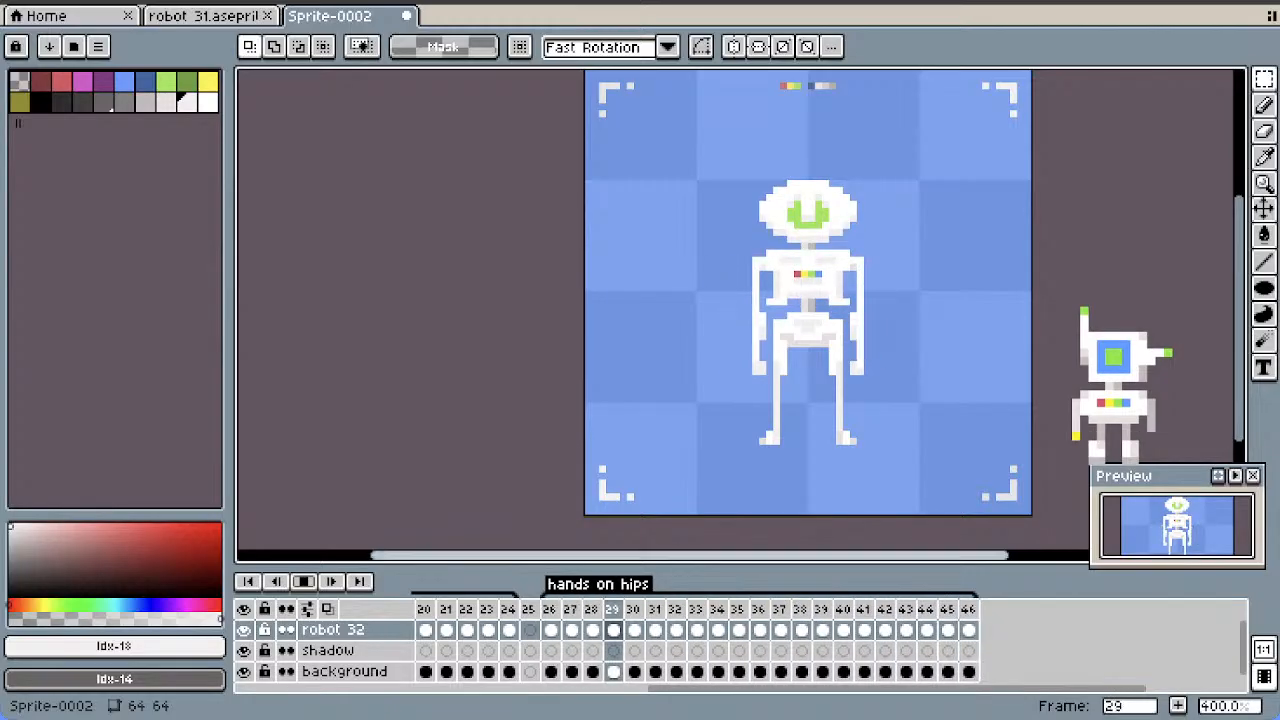
{"action": "left_click", "coordinate": [304, 582]}
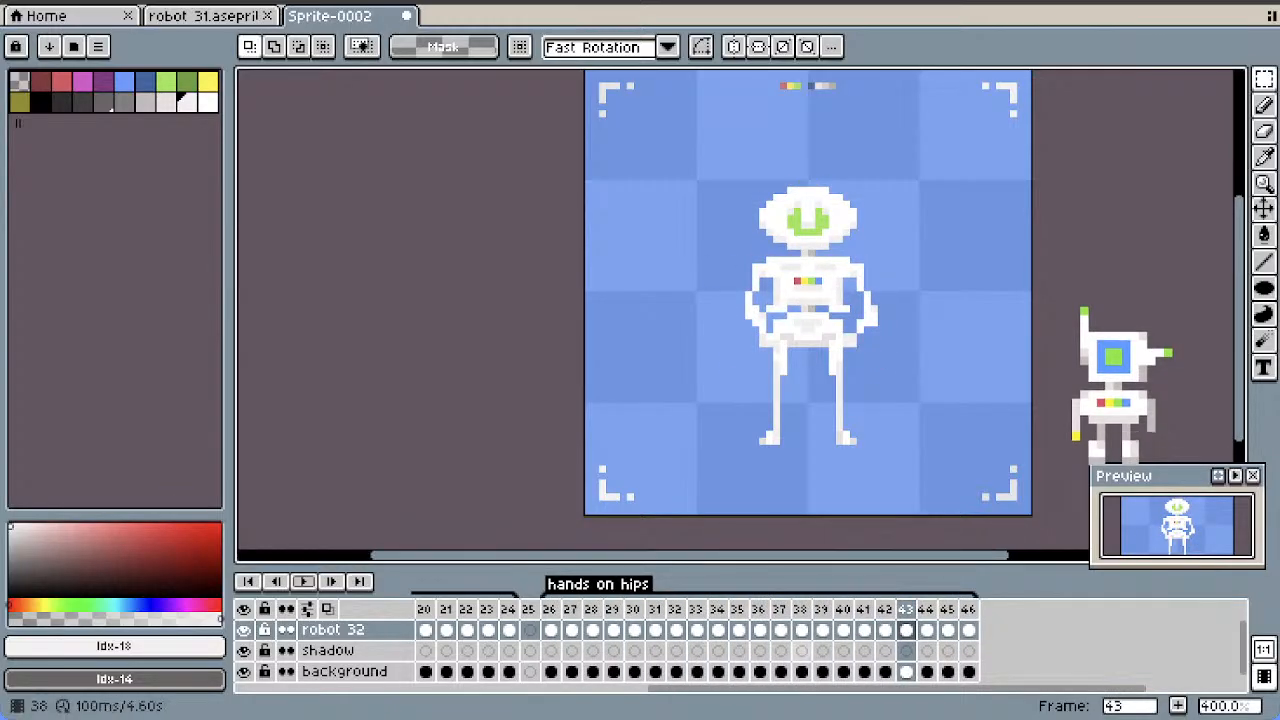
Add three copies of the upright hands-on-hips pose of frame 41 directly after it, prolonging the hold
{"action": "left_click", "coordinate": [802, 630]}
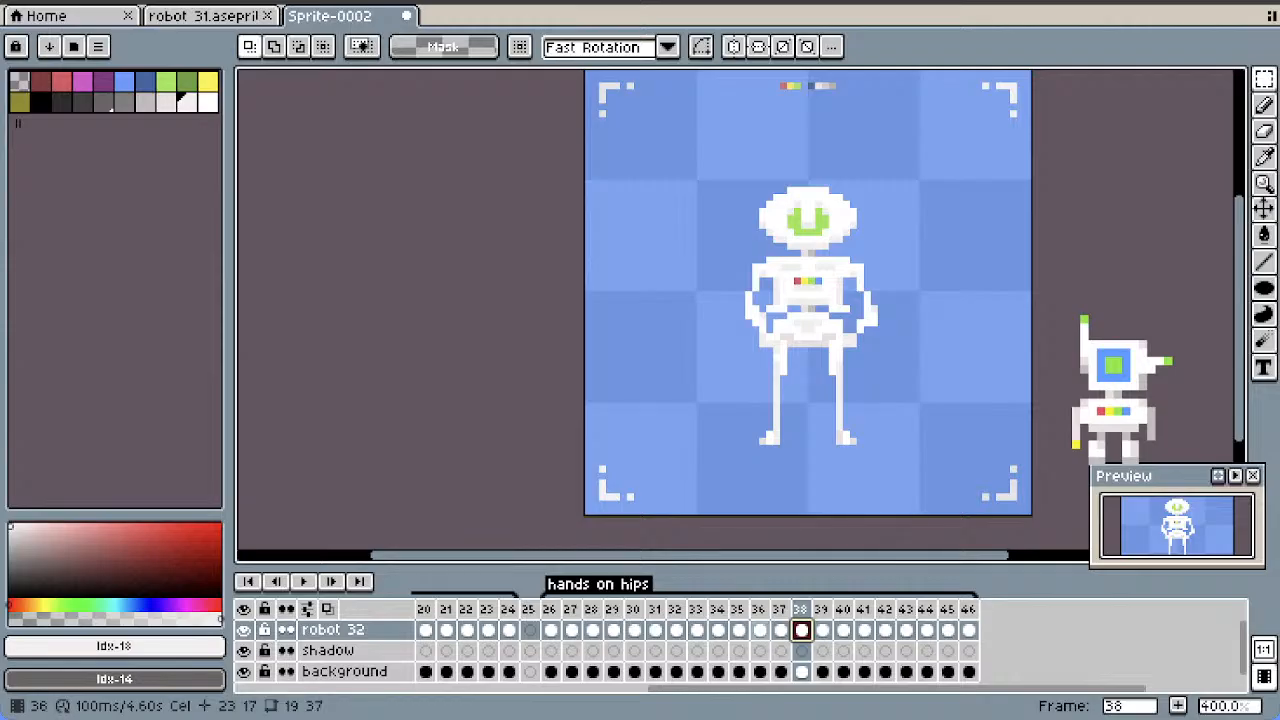
{"action": "left_click", "coordinate": [760, 630]}
{"action": "left_click", "coordinate": [864, 630]}
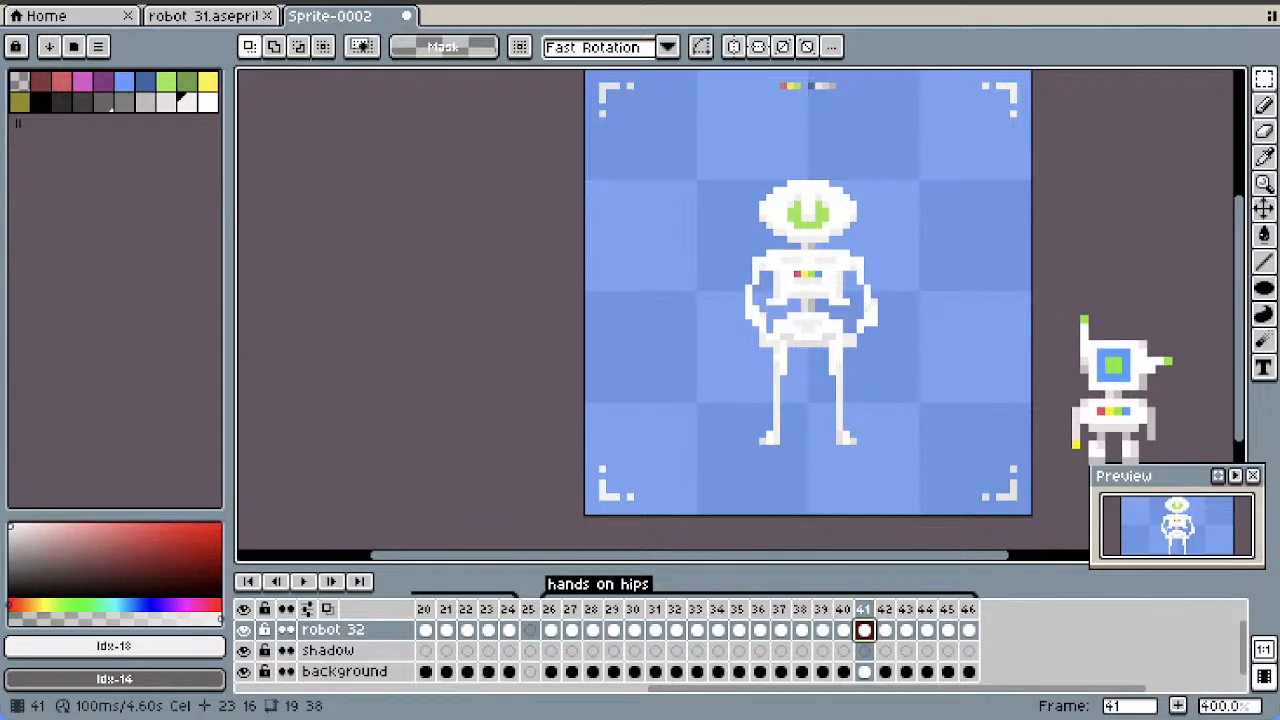
{"action": "right_click", "coordinate": [864, 630]}
{"action": "key", "text": "Escape"}
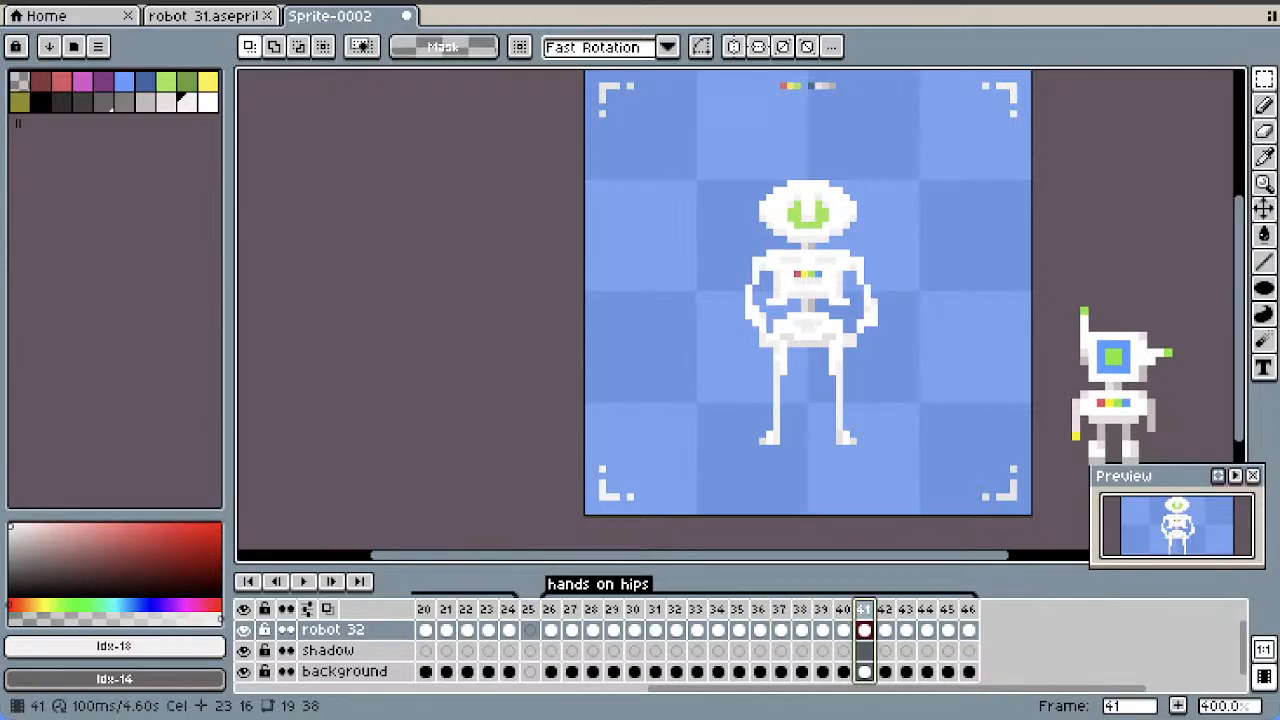
{"action": "right_click", "coordinate": [864, 609]}
{"action": "left_click", "coordinate": [943, 591]}
{"action": "right_click", "coordinate": [885, 609]}
{"action": "left_click", "coordinate": [950, 594]}
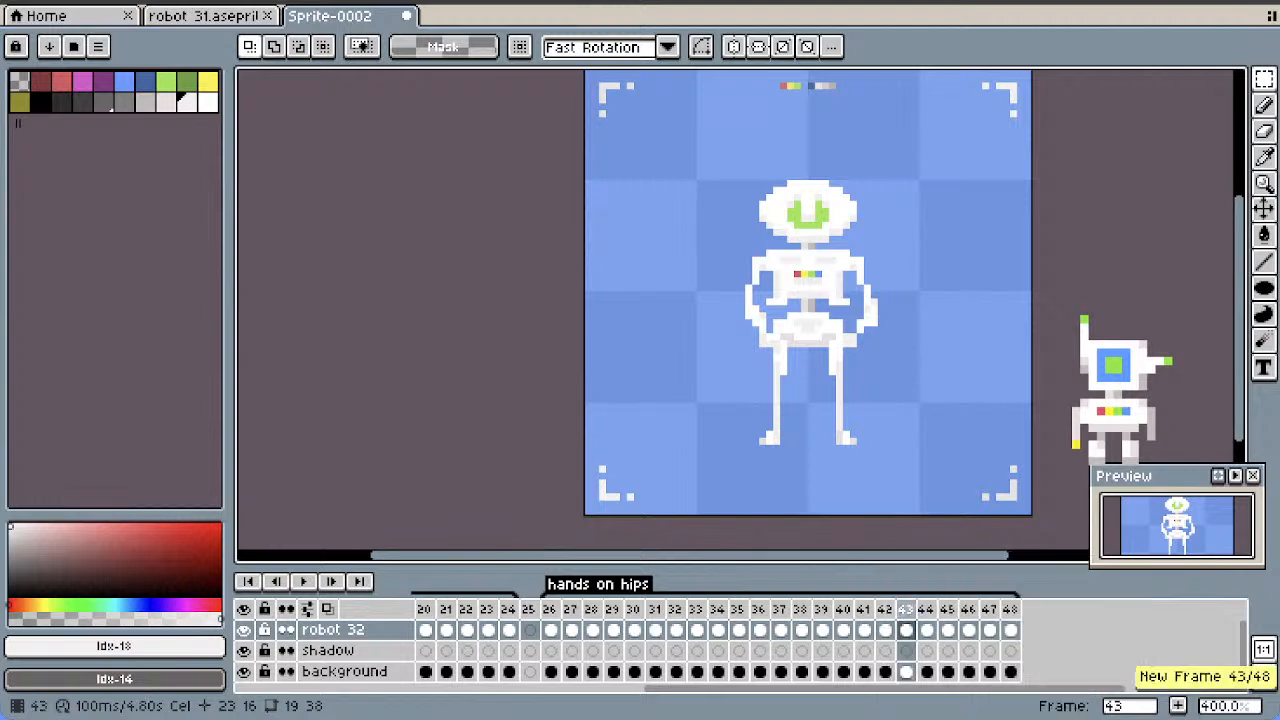
{"action": "right_click", "coordinate": [905, 609]}
{"action": "left_click", "coordinate": [945, 587]}
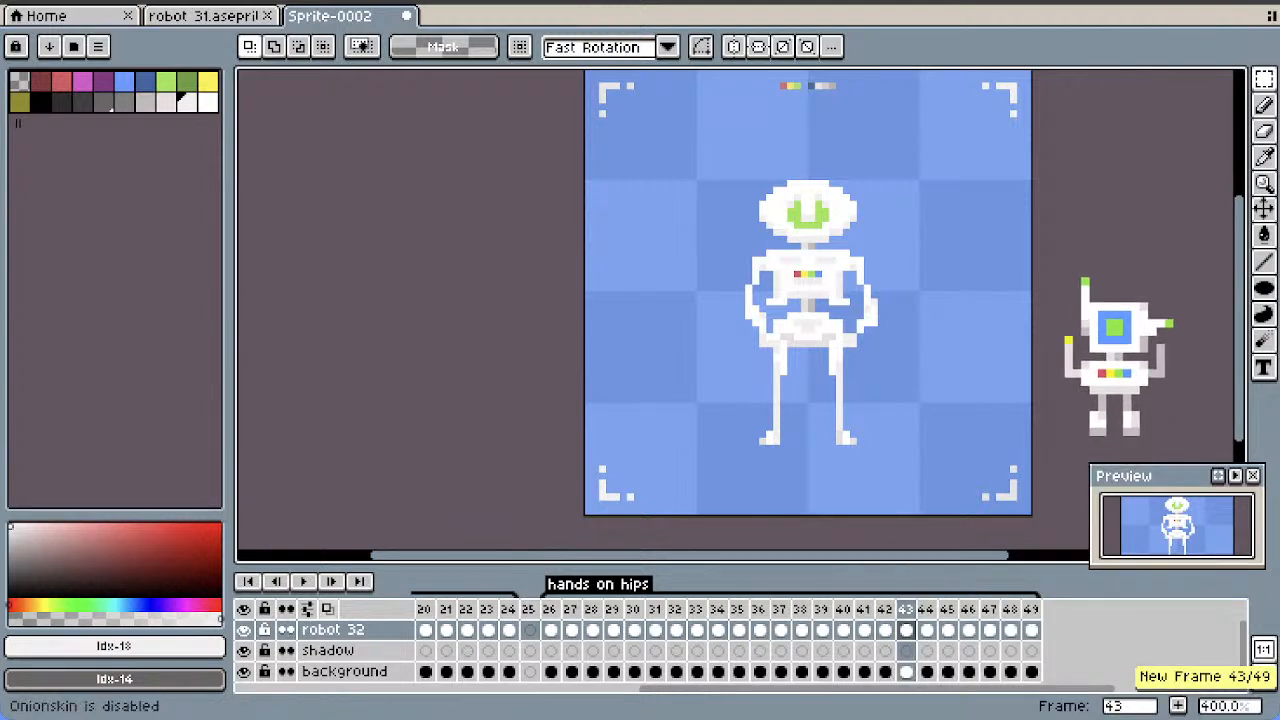
Play the "hands on hips" animation from frame 26 to review its timing
{"action": "key", "text": "Return"}
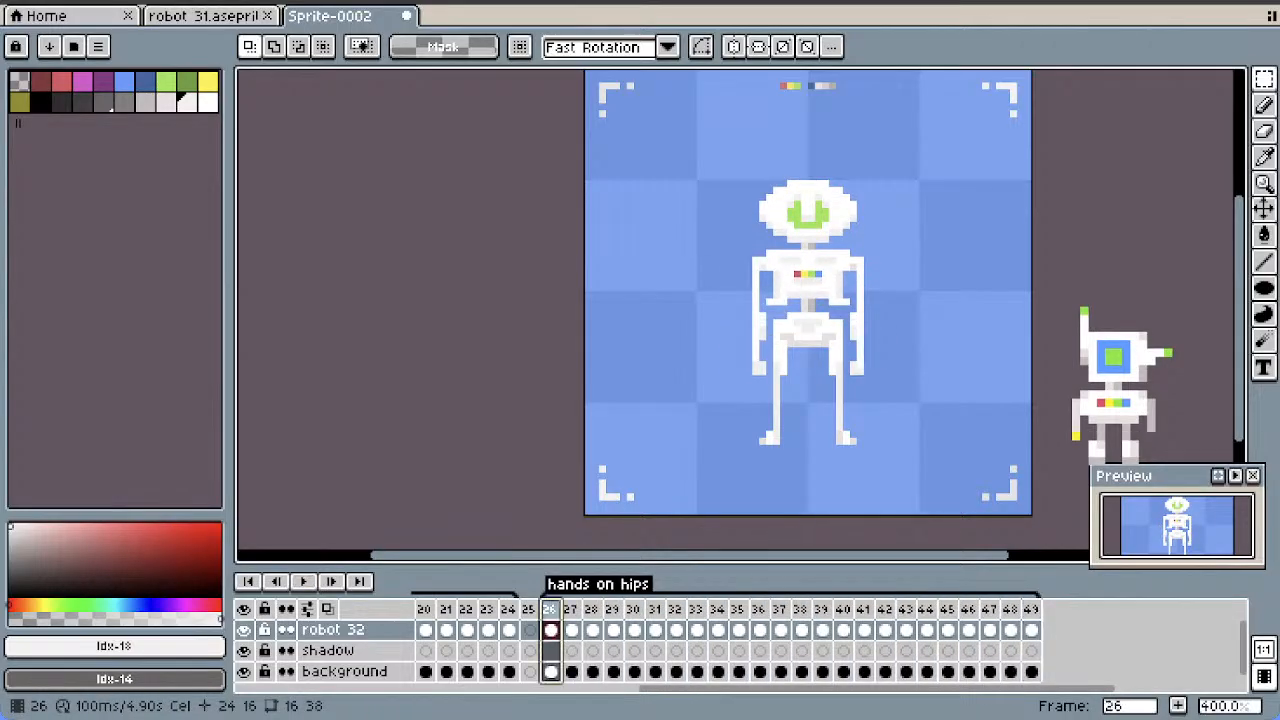
{"action": "left_click_drag", "start_coordinate": [692, 688], "coordinate": [466, 688]}
{"action": "left_click", "coordinate": [304, 582]}
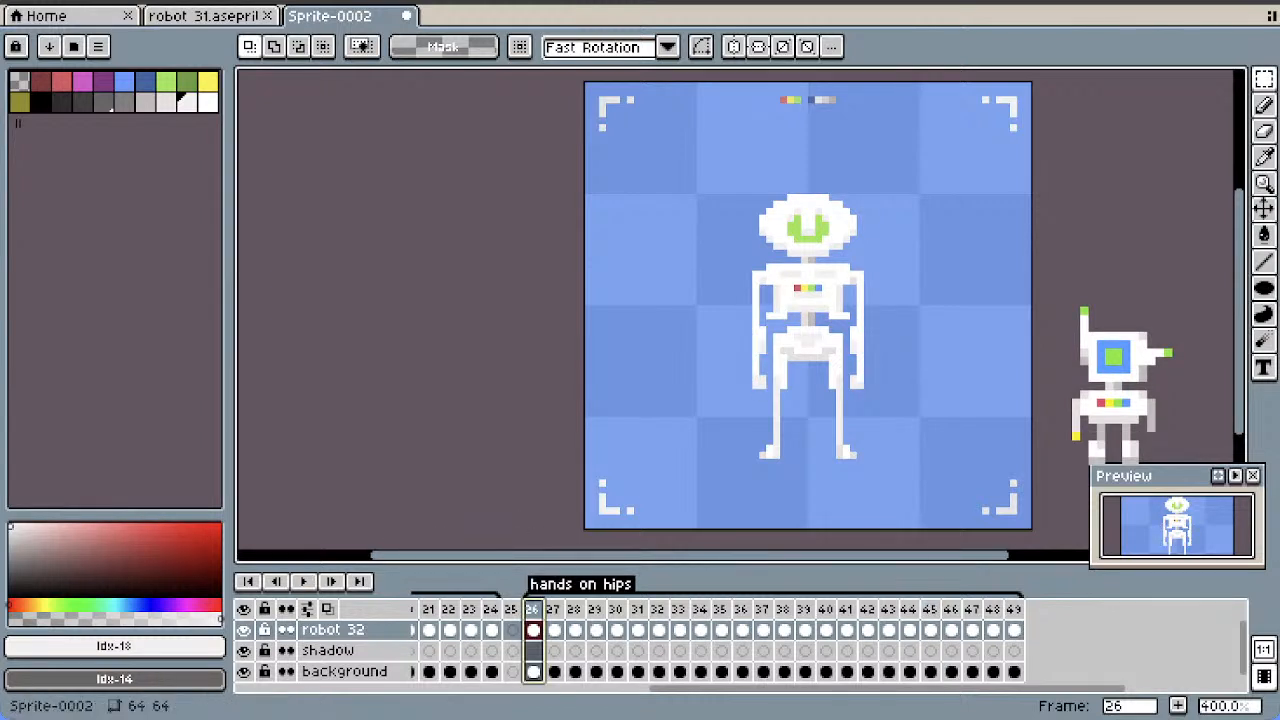
{"action": "left_click", "coordinate": [303, 581]}
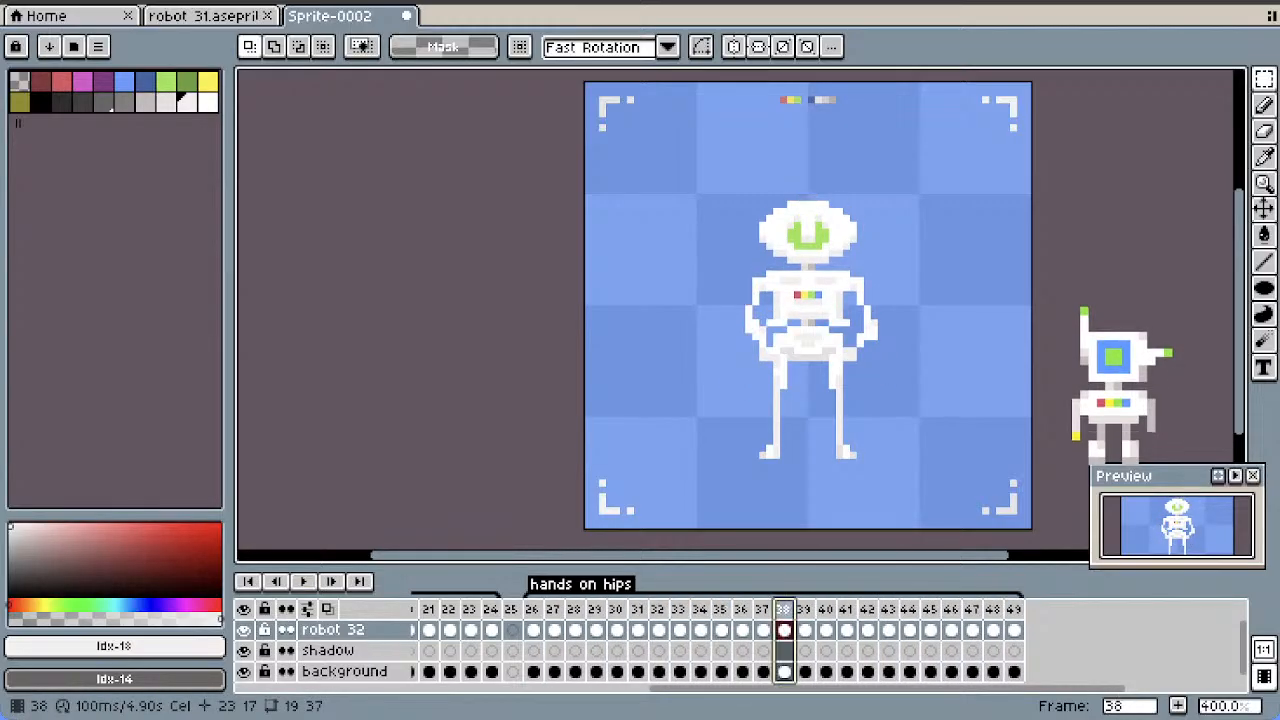
Duplicate the dipped poses of frames 38 and 47 once each, and replay the "hands on hips" animation
{"action": "right_click", "coordinate": [782, 609]}
{"action": "left_click", "coordinate": [830, 591]}
{"action": "left_click", "coordinate": [972, 609]}
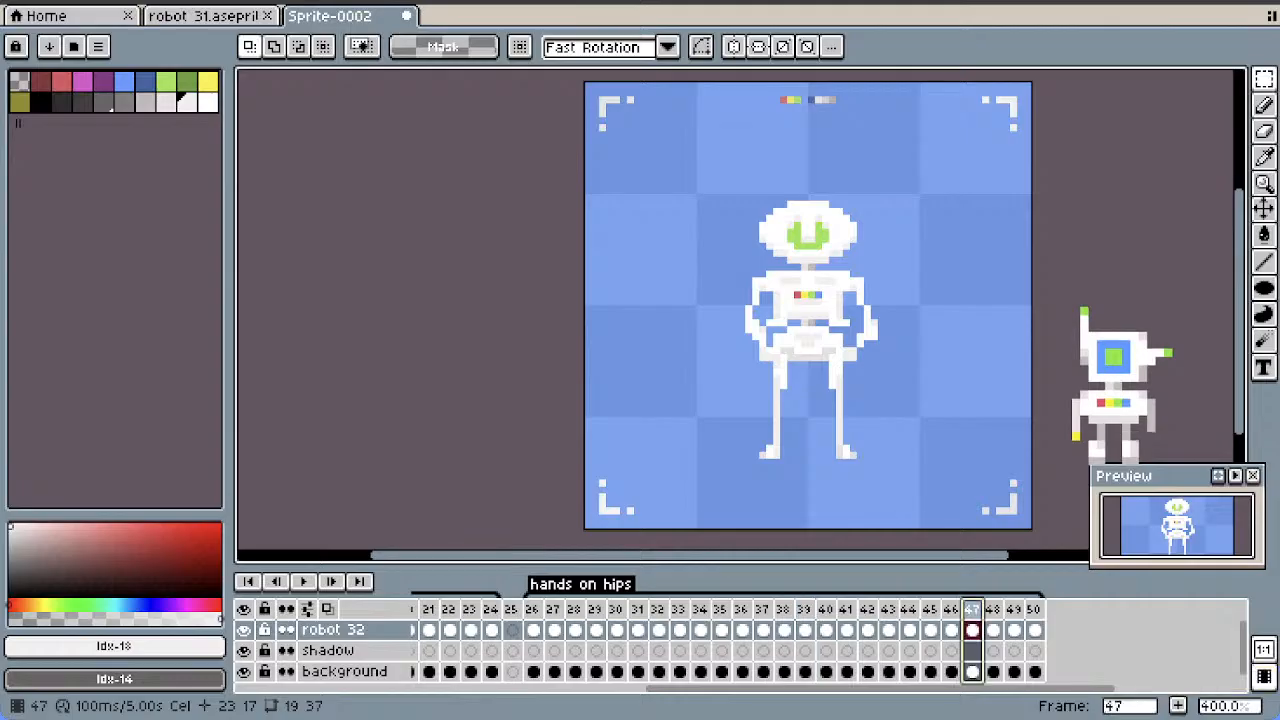
{"action": "right_click", "coordinate": [972, 609]}
{"action": "left_click", "coordinate": [1005, 606]}
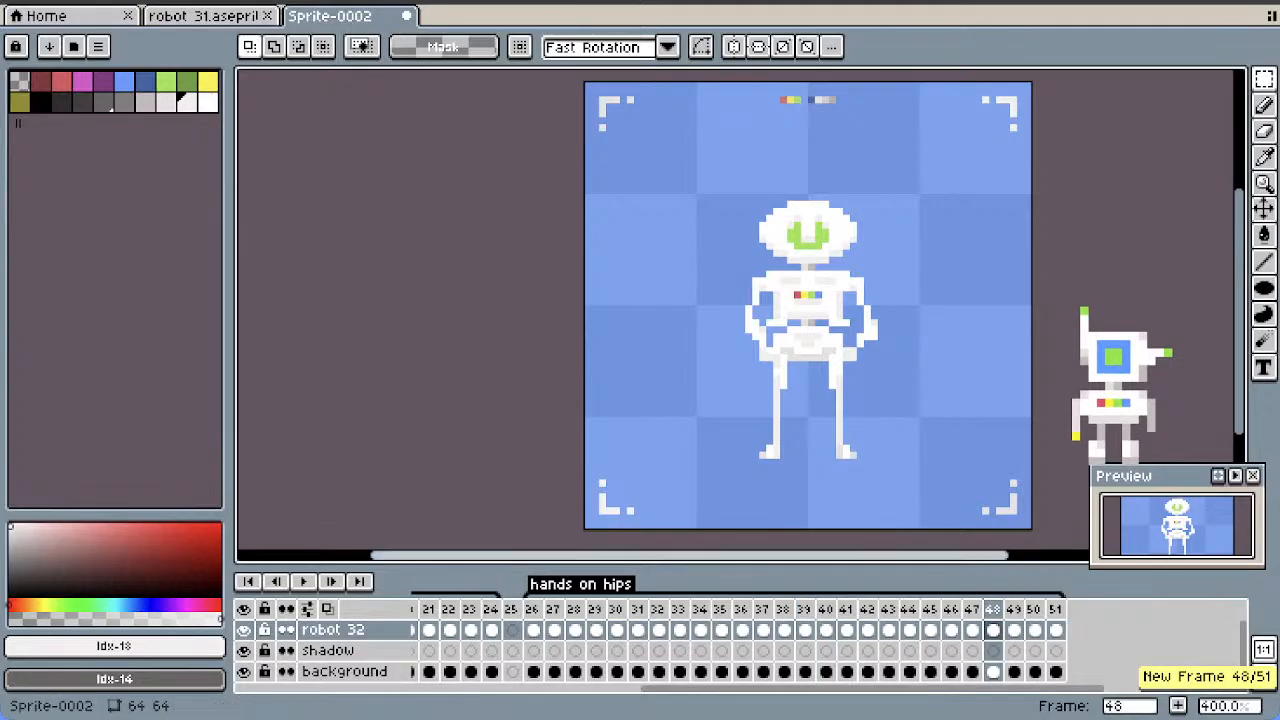
{"action": "key", "text": "Return"}
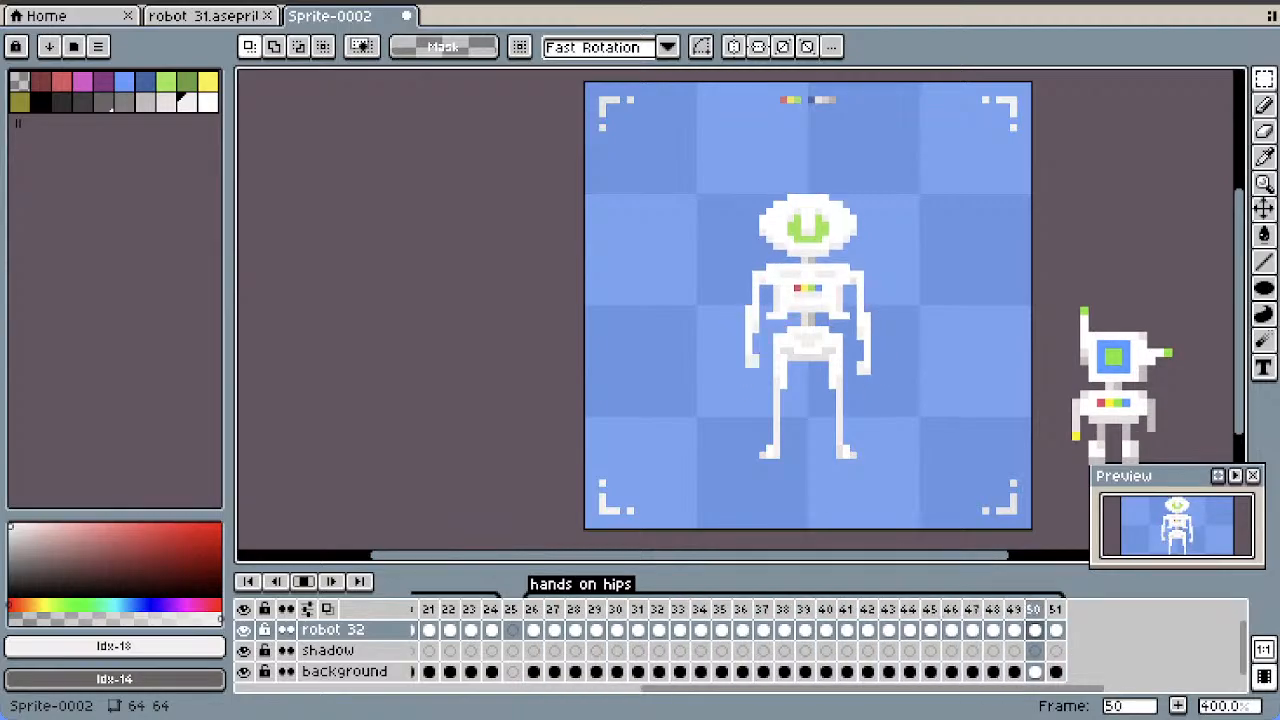
Zoom the canvas out to 300% and play the "wave" animation from frame 1
{"action": "key", "text": "minus"}
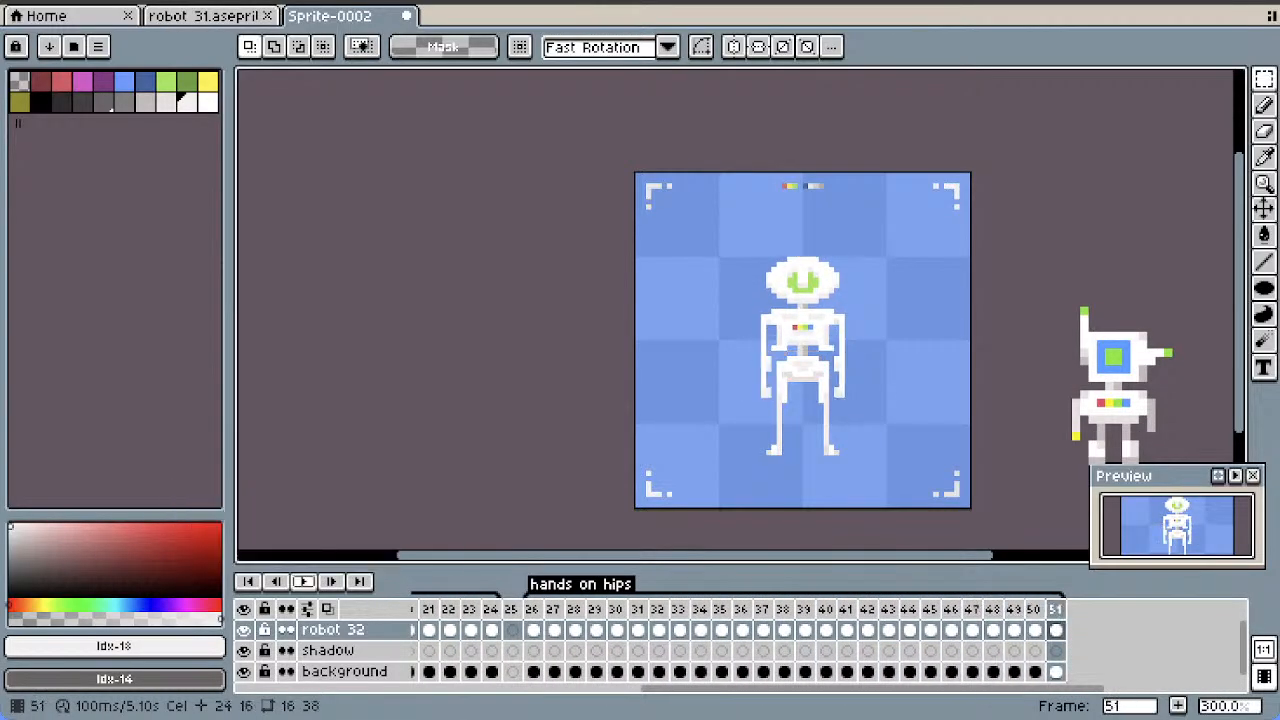
{"action": "left_click_drag", "start_coordinate": [701, 672], "coordinate": [480, 689]}
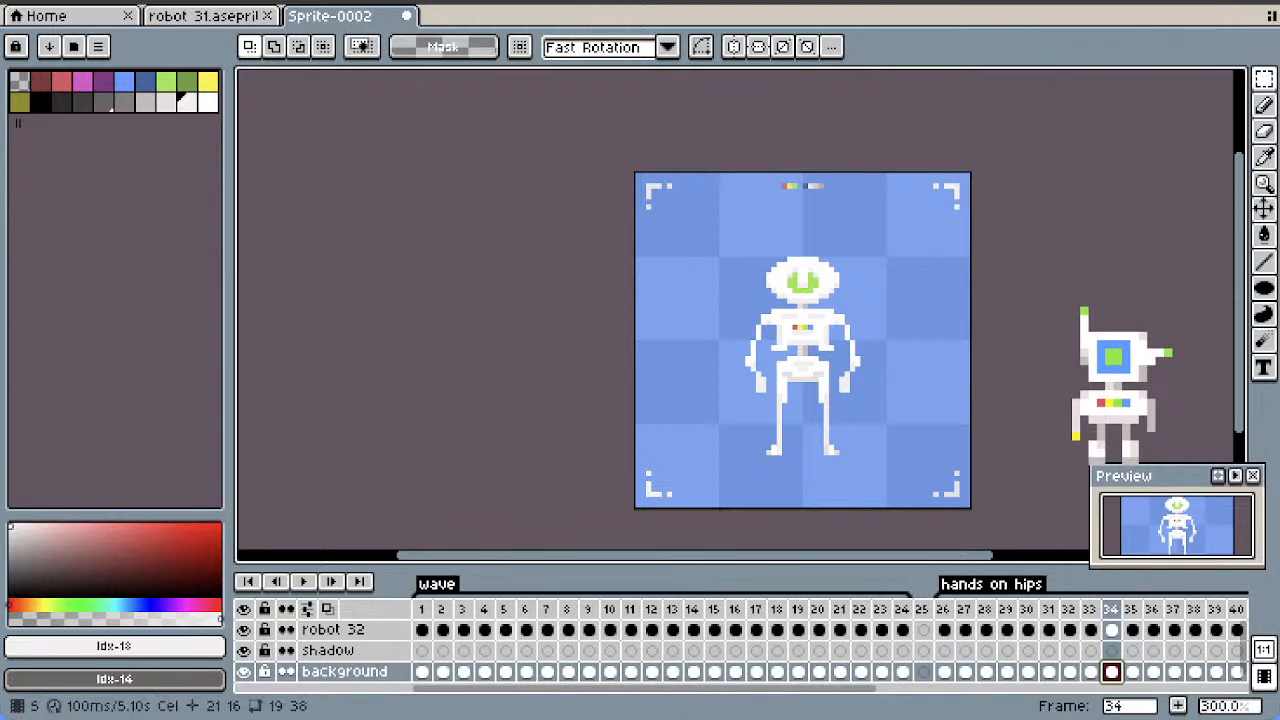
{"action": "left_click", "coordinate": [422, 609]}
{"action": "key", "text": "Return"}
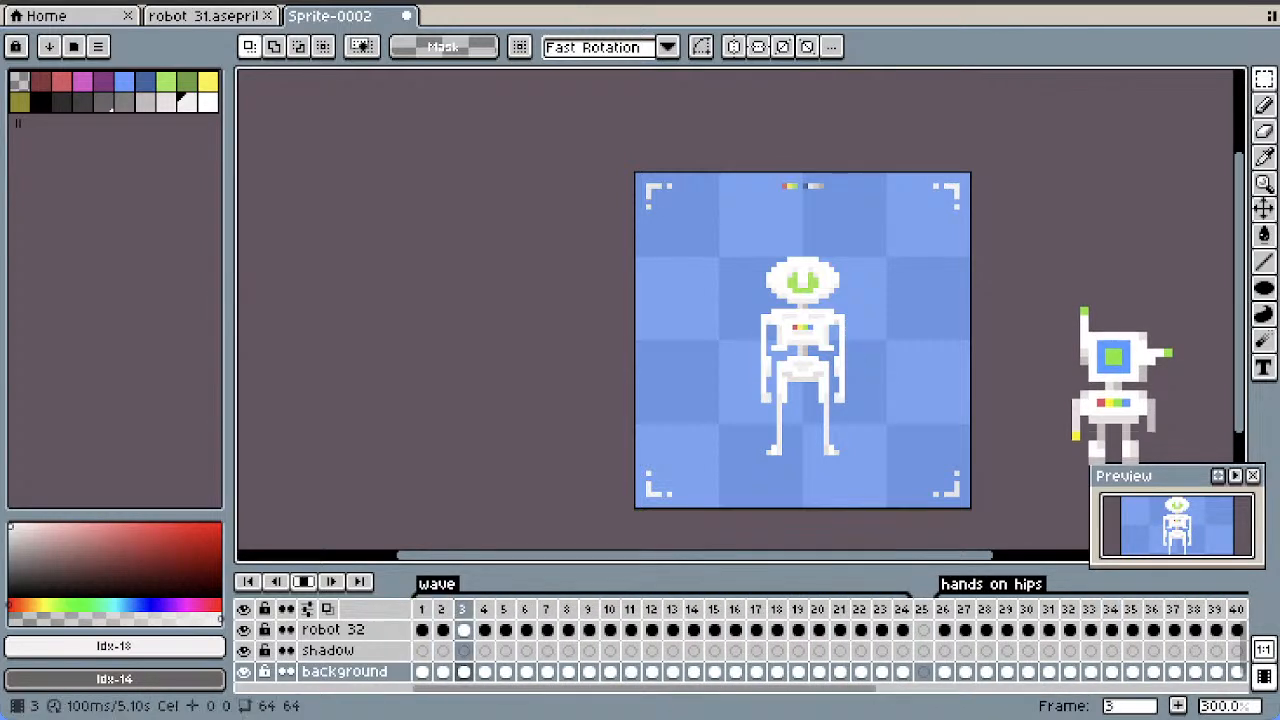